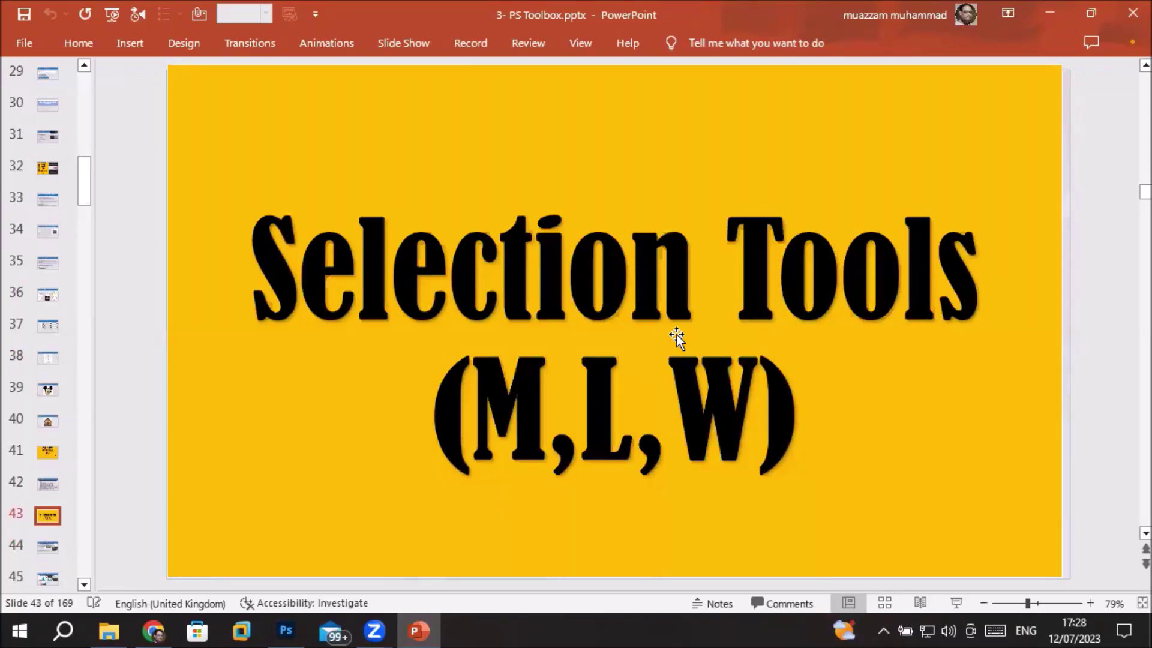
# Step: Scroll the slide thumbnails to slide 44 and switch over to Photoshop
pyautogui.scroll(-1, 677, 335)
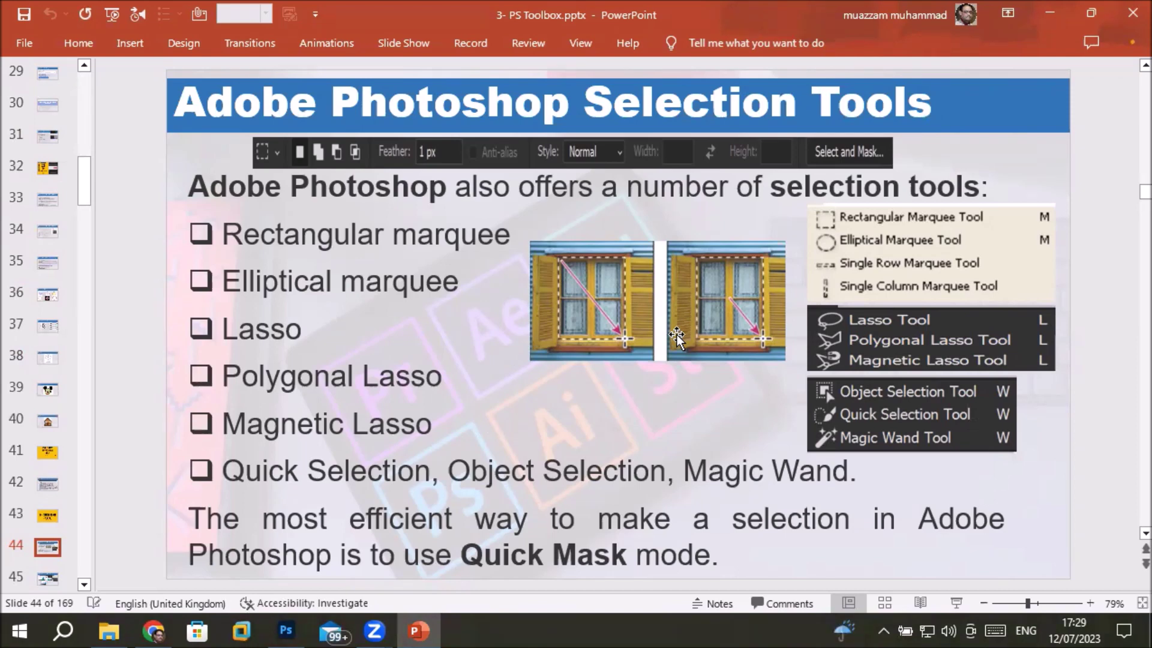
pyautogui.click(286, 632)
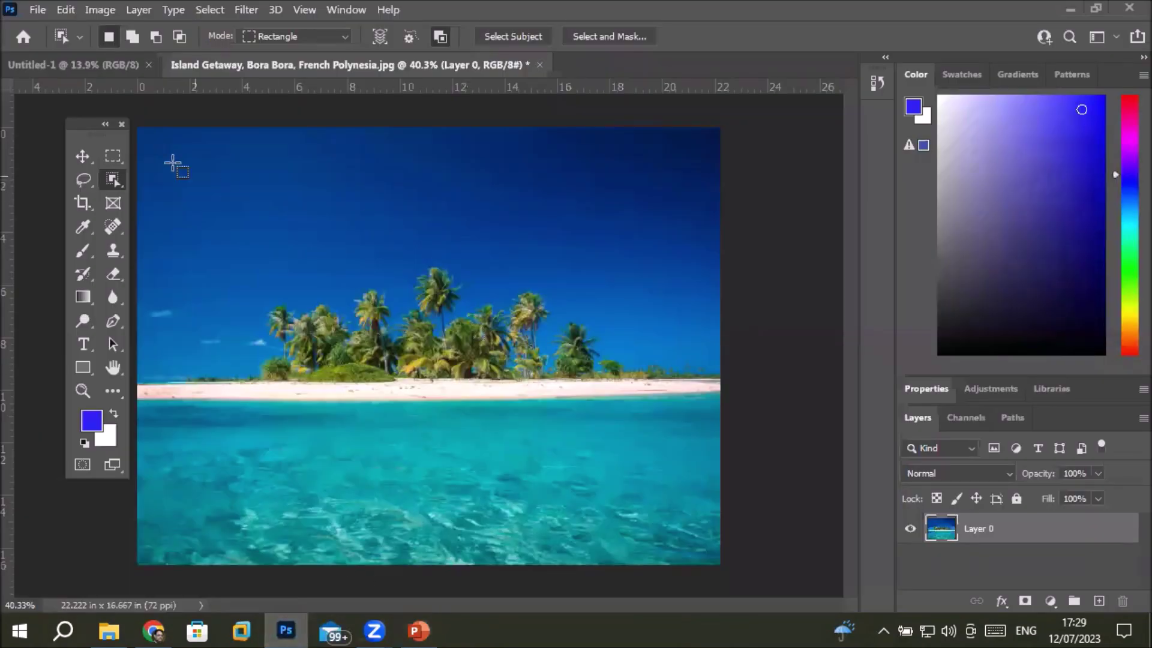
# Step: Create a new document from the Letter preset (8.5 x 11 in, 300 ppi)
pyautogui.click(38, 10)
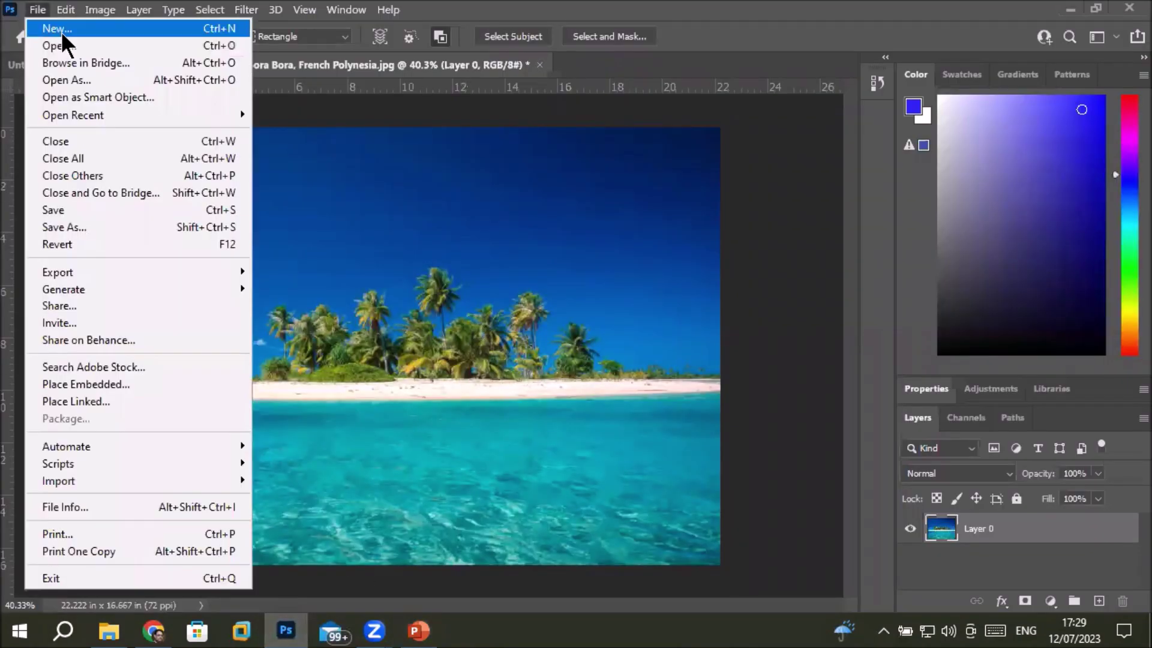
pyautogui.click(54, 29)
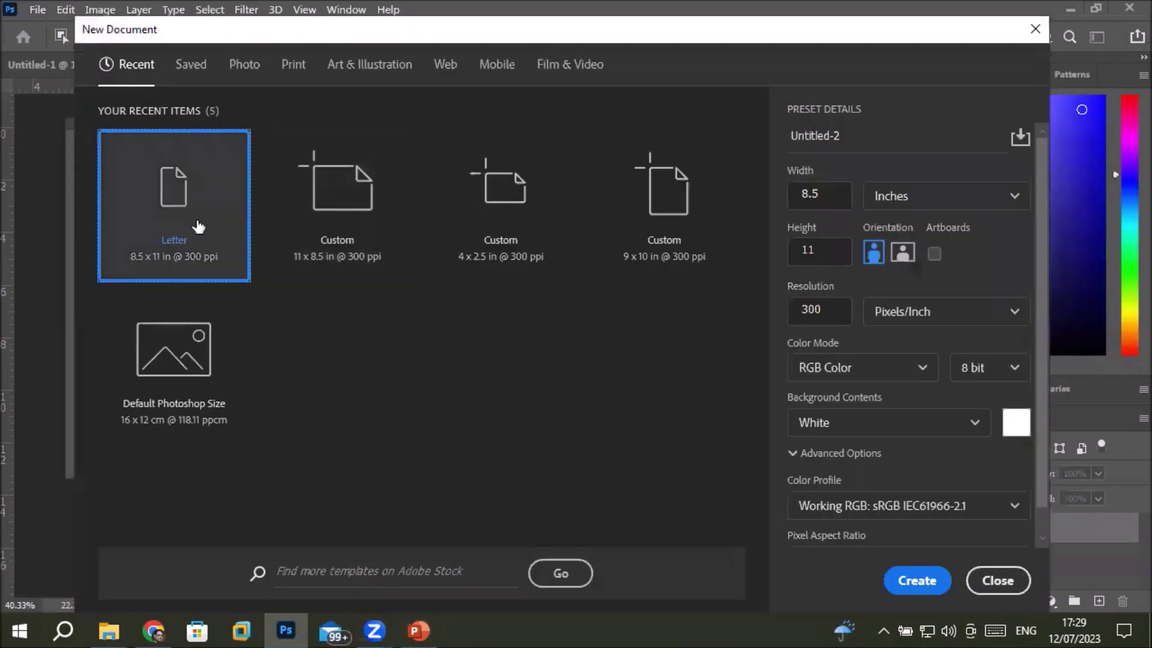
pyautogui.doubleClick(198, 226)
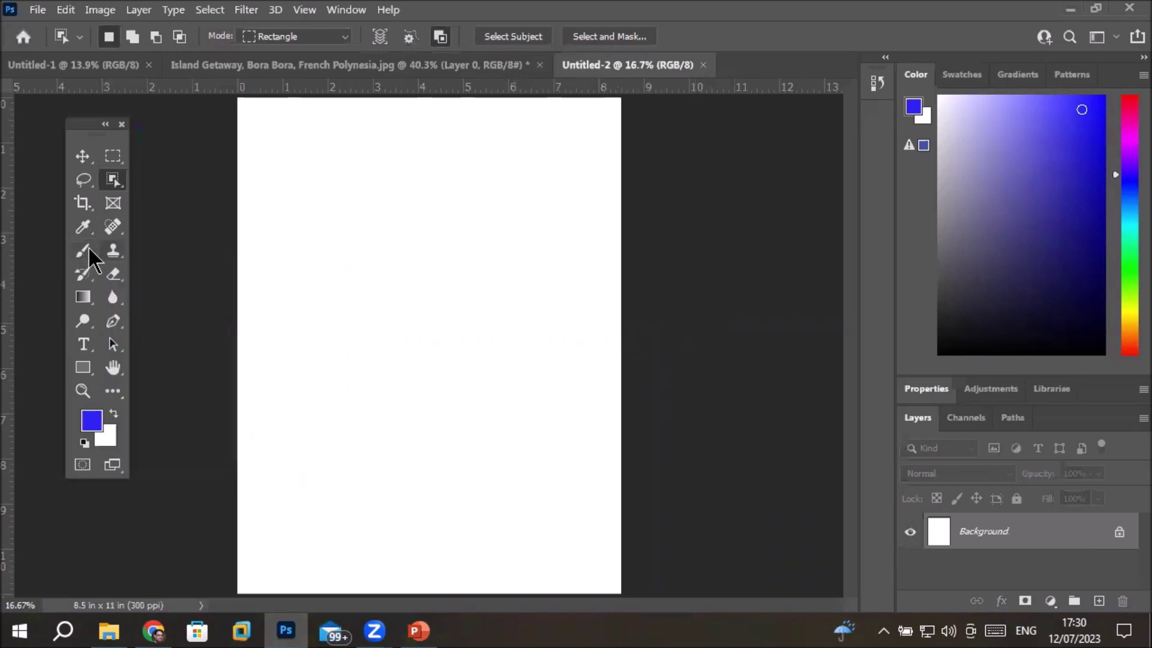
# Step: Select the Brush tool and reset the foreground colour to default black
pyautogui.click(76, 255)
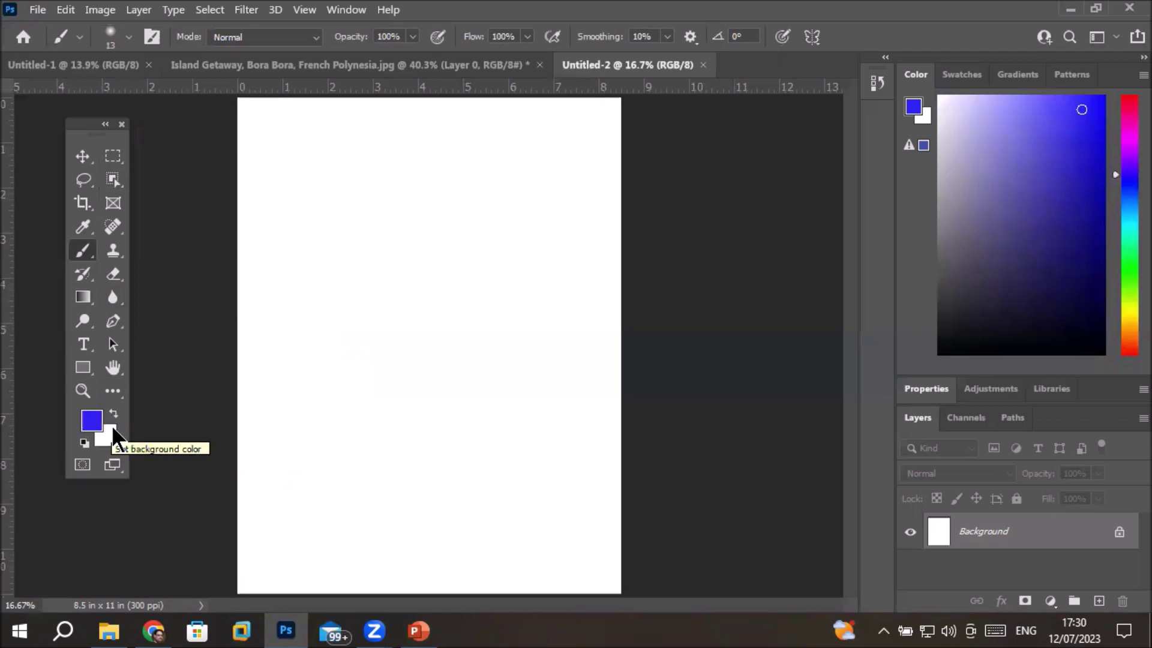
pyautogui.click(84, 445)
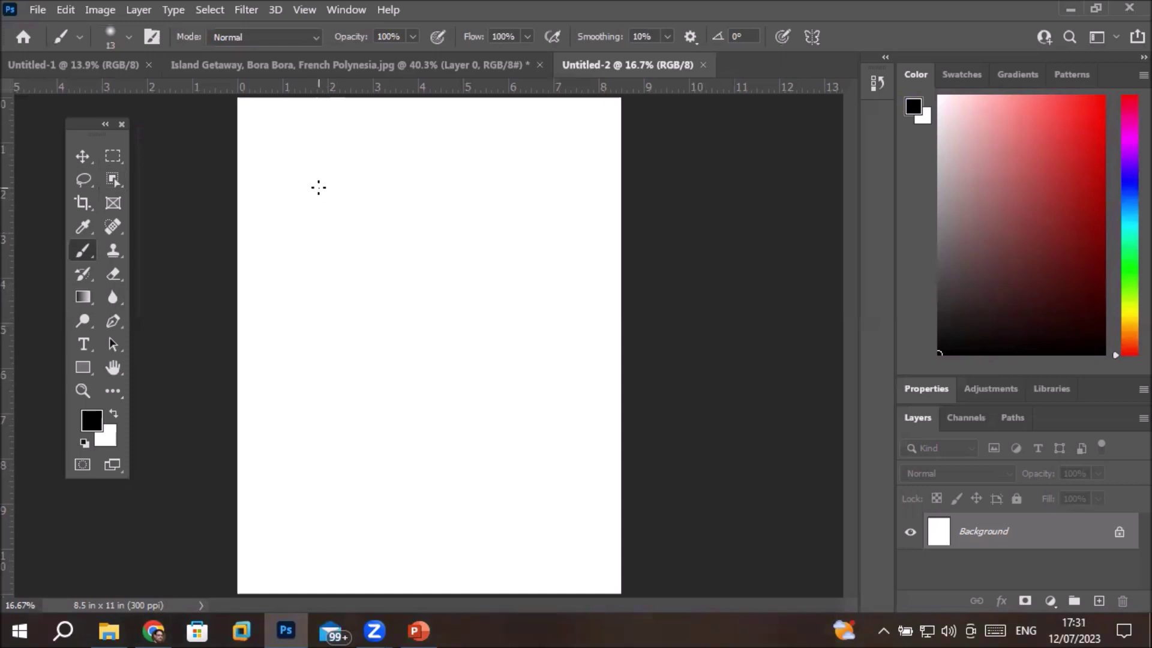
# Step: Paint thin freehand W and Z strokes across the upper part of the page
pyautogui.moveTo(316, 192)
pyautogui.mouseDown()
pyautogui.moveTo(337, 293)
pyautogui.moveTo(408, 296)
pyautogui.mouseUp()
pyautogui.moveTo(430, 235); pyautogui.dragTo(430, 214)
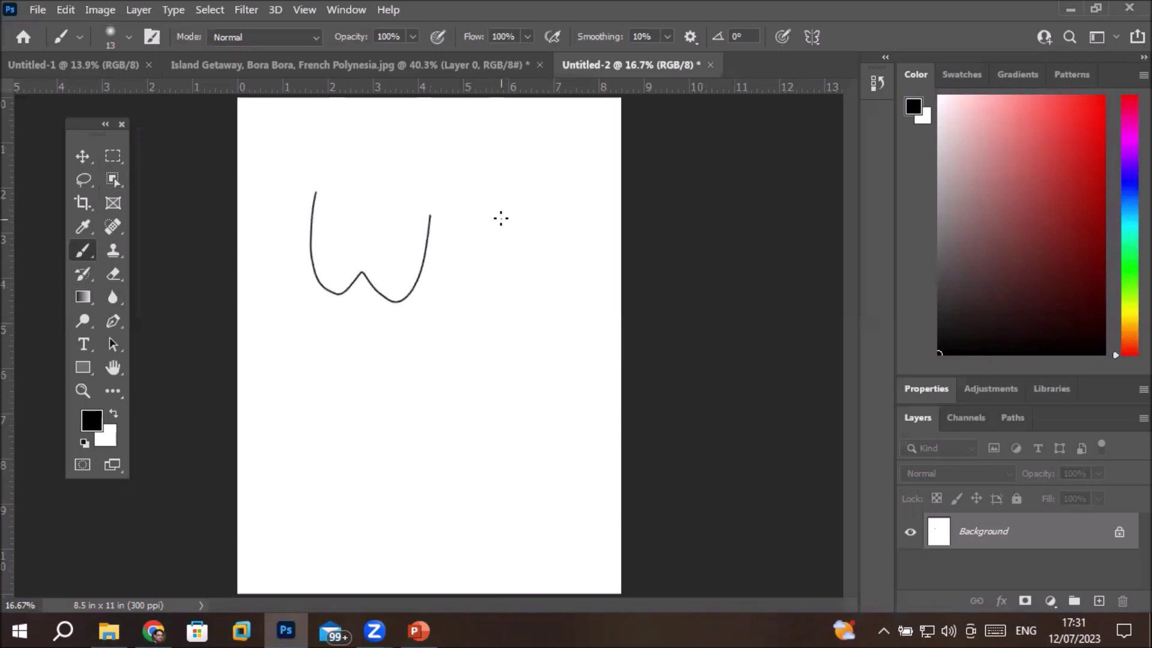
pyautogui.moveTo(332, 231)
pyautogui.mouseDown()
pyautogui.moveTo(362, 327)
pyautogui.moveTo(401, 338)
pyautogui.moveTo(450, 326)
pyautogui.mouseUp()
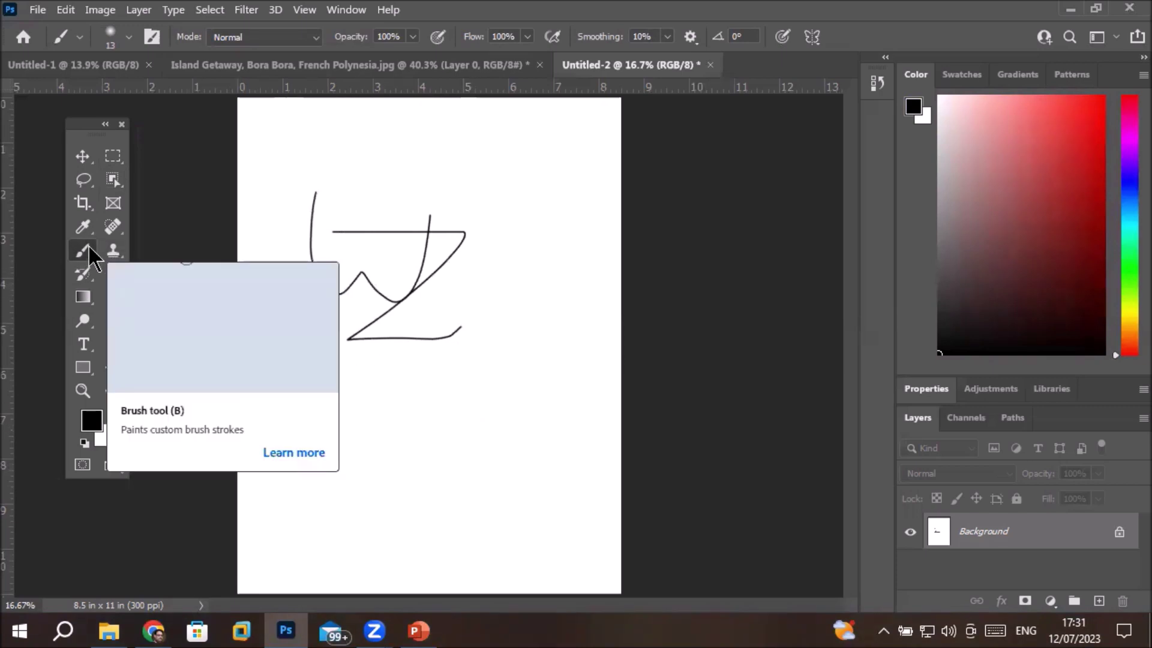
pyautogui.click(80, 37)
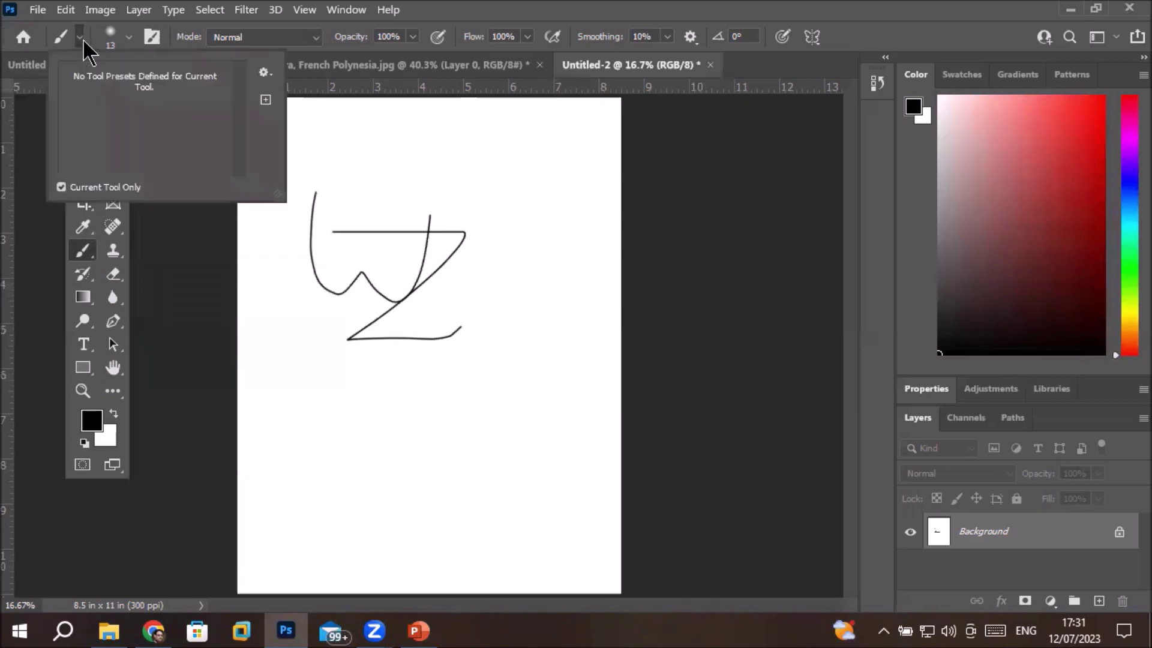
# Step: Enlarge the brush to about 105 px with the Size slider
pyautogui.click(83, 41)
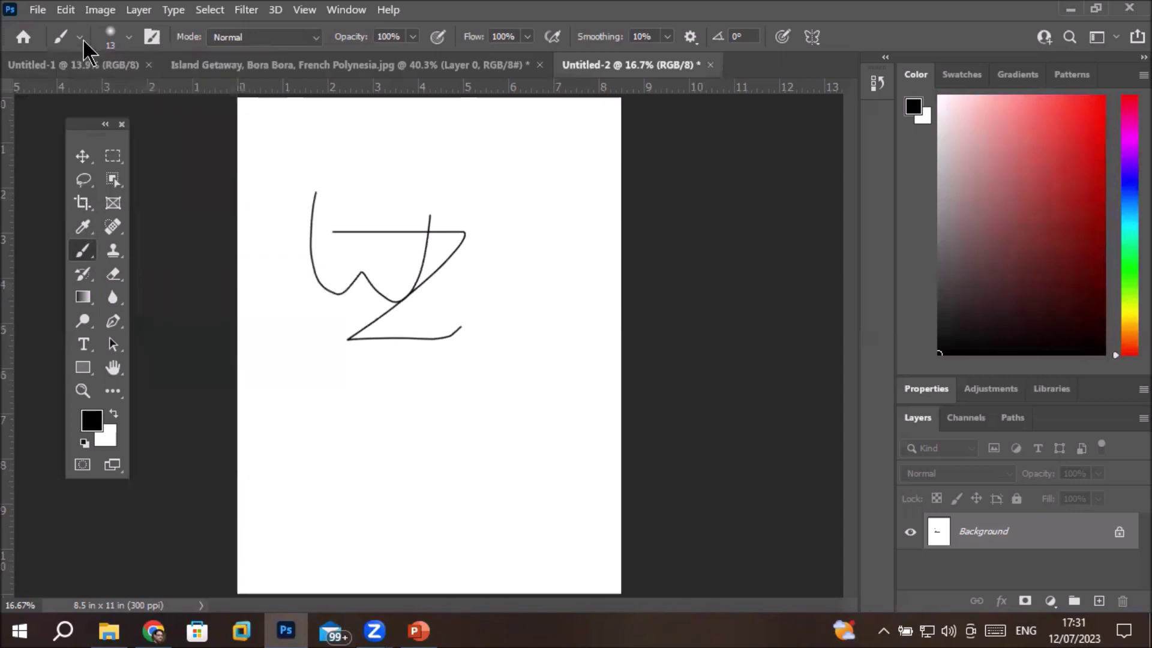
pyautogui.click(129, 40)
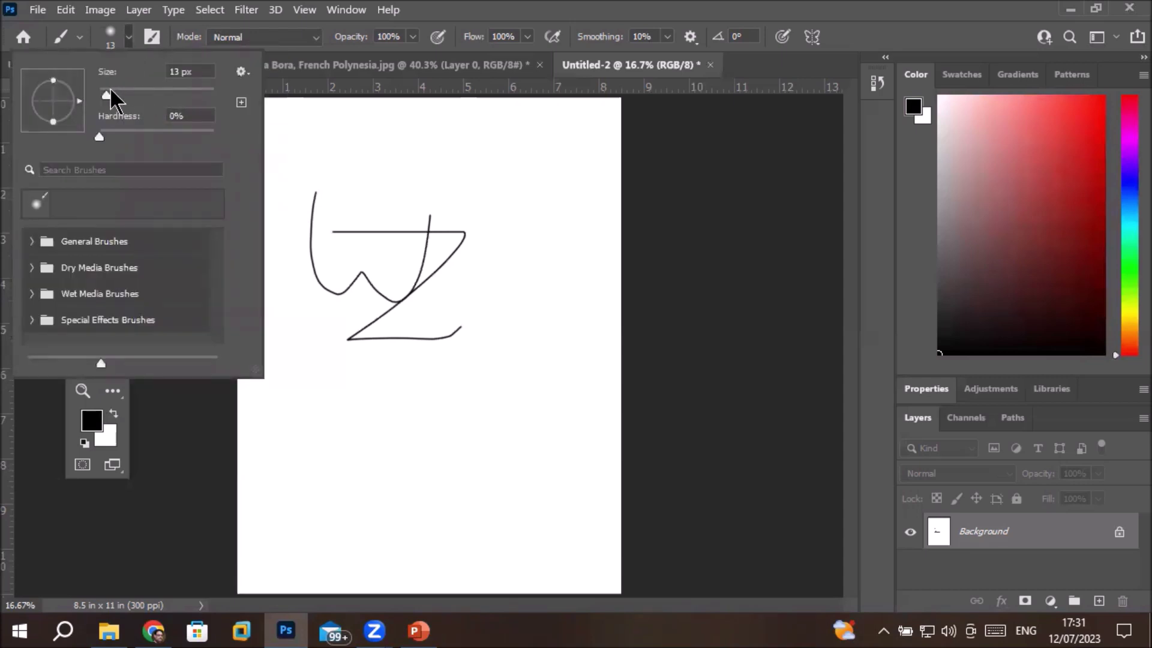
pyautogui.moveTo(105, 95); pyautogui.dragTo(123, 97)
pyautogui.moveTo(124, 95); pyautogui.dragTo(142, 94)
pyautogui.moveTo(142, 94); pyautogui.dragTo(160, 96)
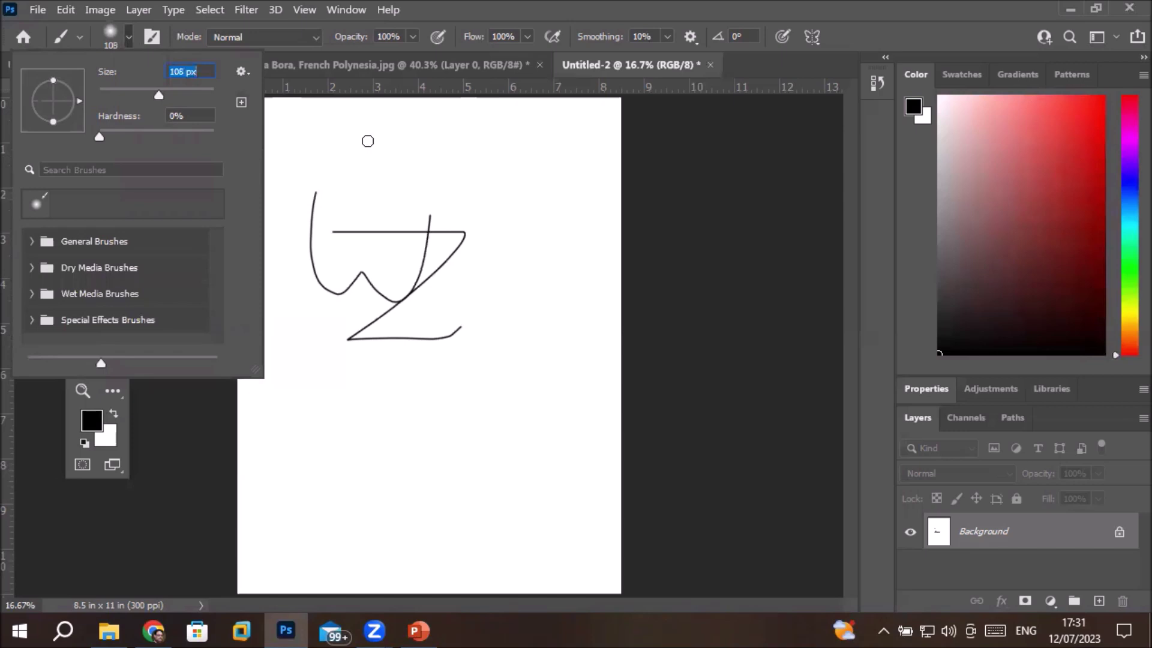
# Step: Paint a thick soft W near the top and a Z below the thin strokes
pyautogui.moveTo(368, 127); pyautogui.dragTo(477, 117)
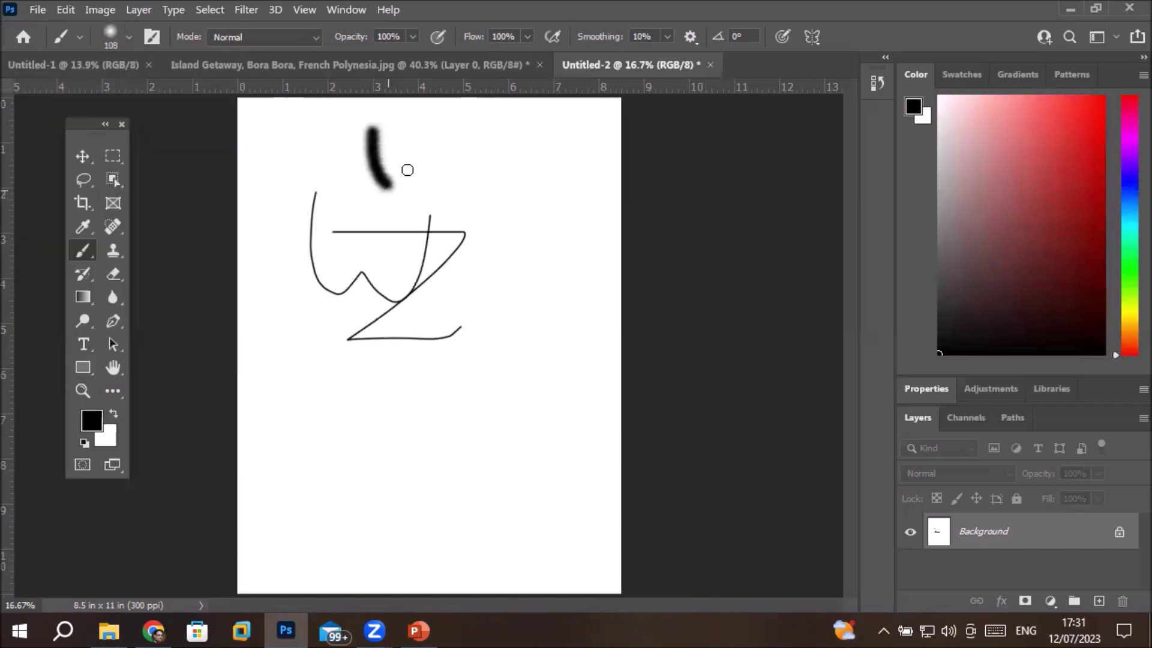
pyautogui.moveTo(342, 381)
pyautogui.mouseDown()
pyautogui.moveTo(338, 459)
pyautogui.moveTo(494, 444)
pyautogui.mouseUp()
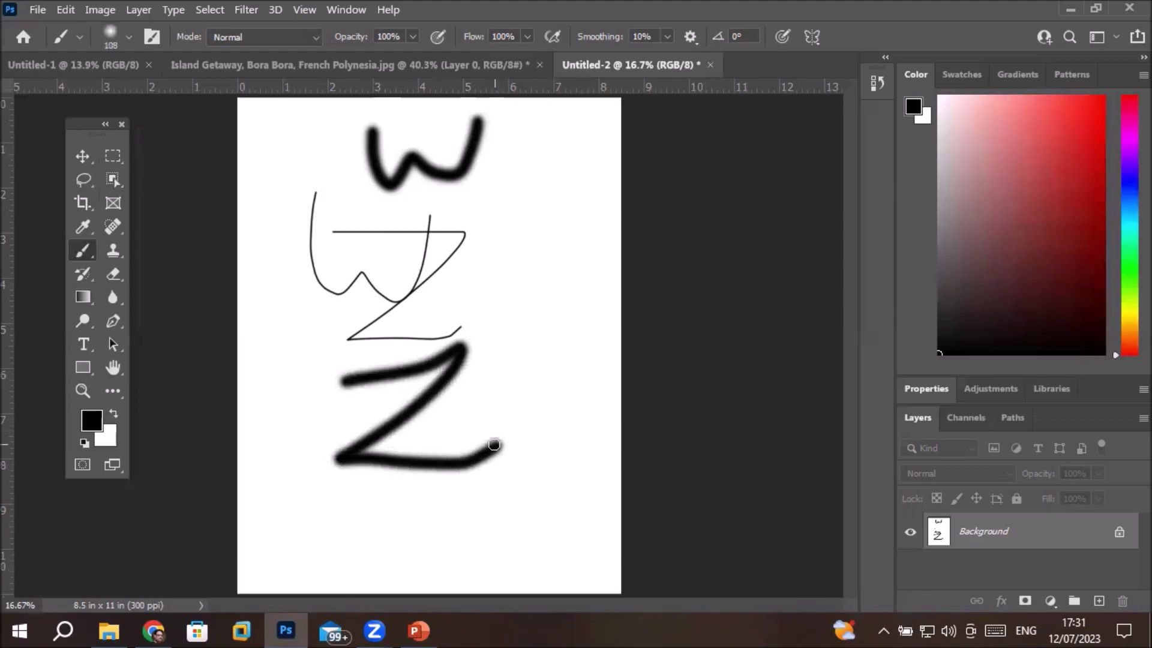
pyautogui.click(133, 34)
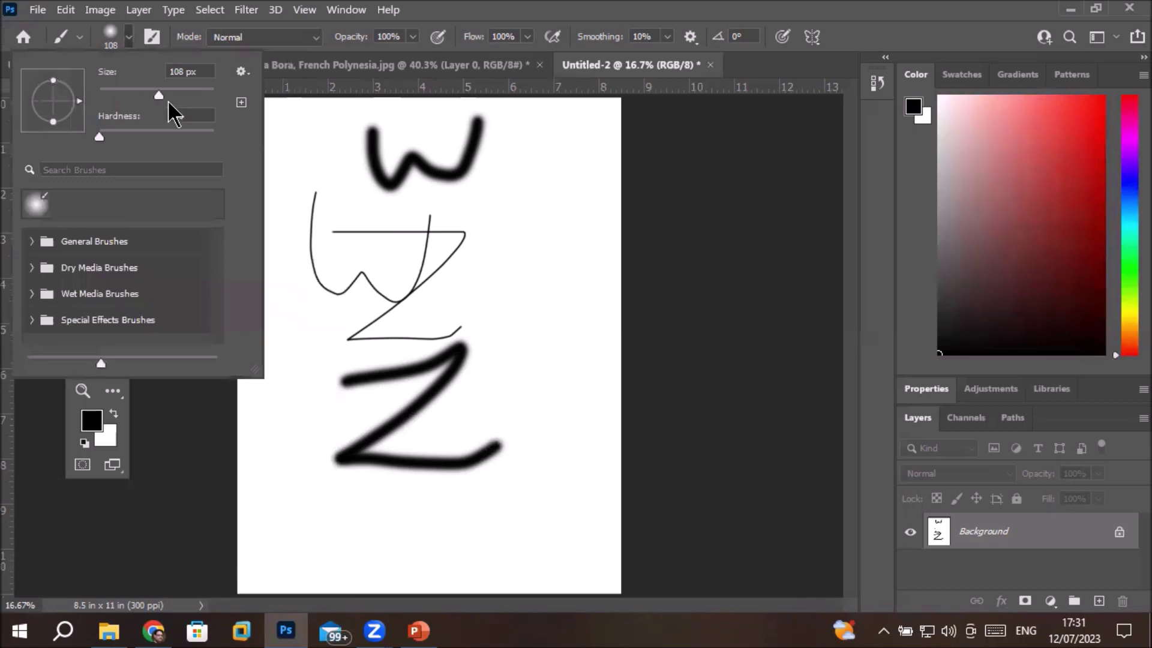
# Step: Drag the brush size past 1100 px, then enter 108 px
pyautogui.click(187, 71)
pyautogui.moveTo(159, 94); pyautogui.dragTo(176, 96)
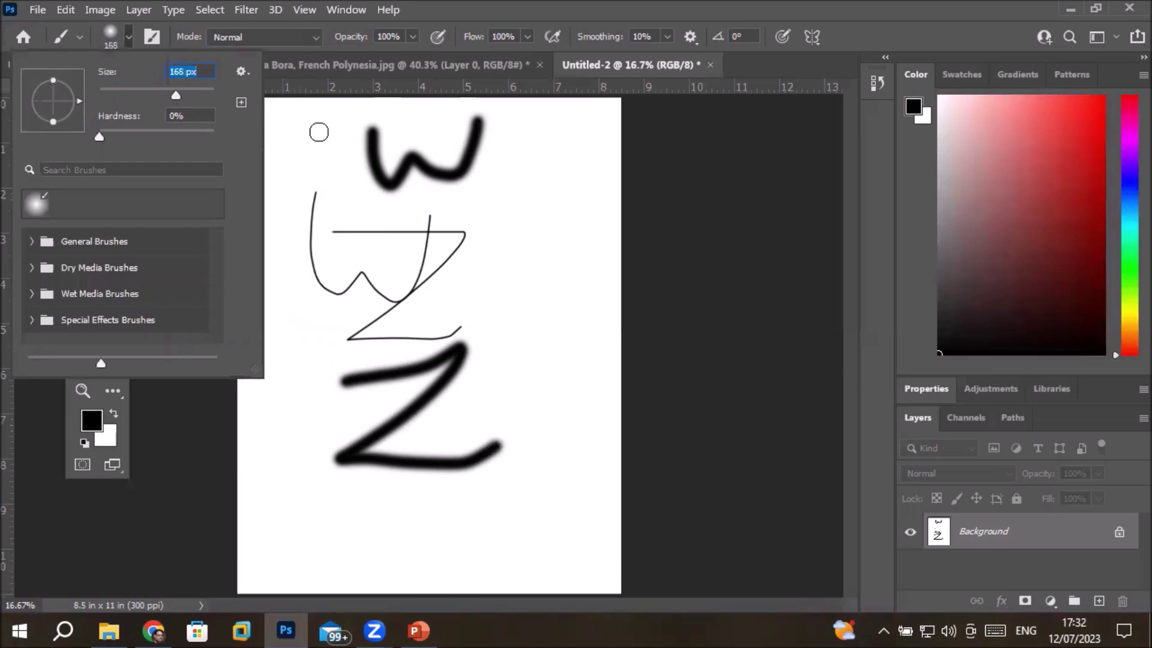
pyautogui.moveTo(188, 96); pyautogui.dragTo(192, 96)
pyautogui.moveTo(193, 94); pyautogui.dragTo(204, 95)
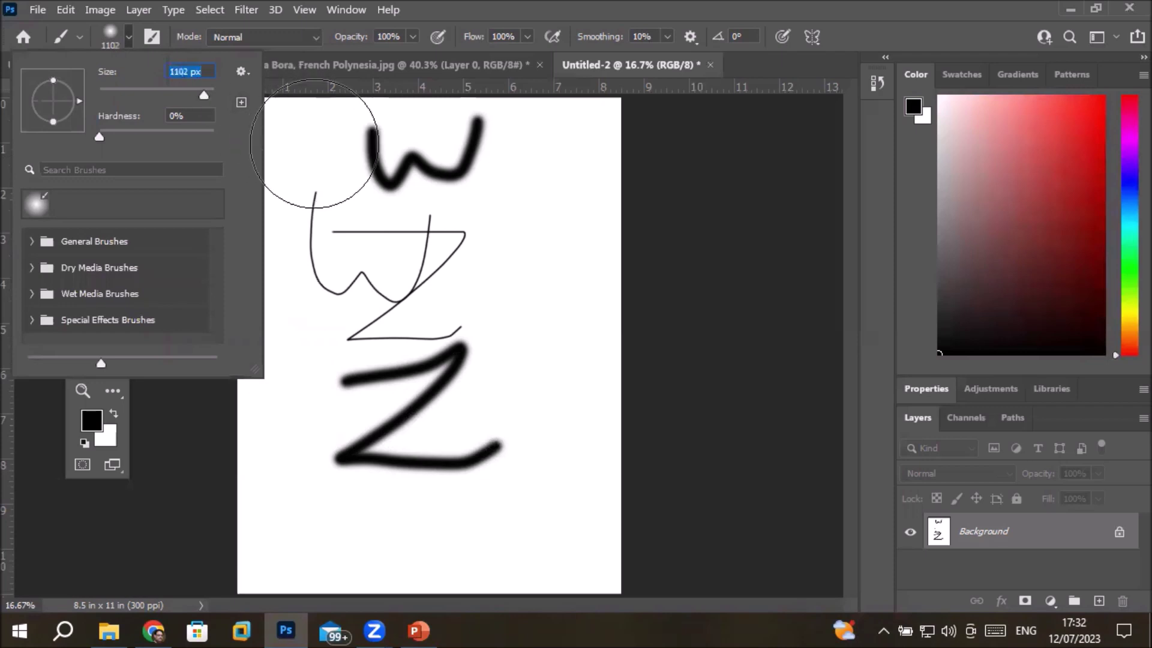
pyautogui.write('108')
pyautogui.press('Return')
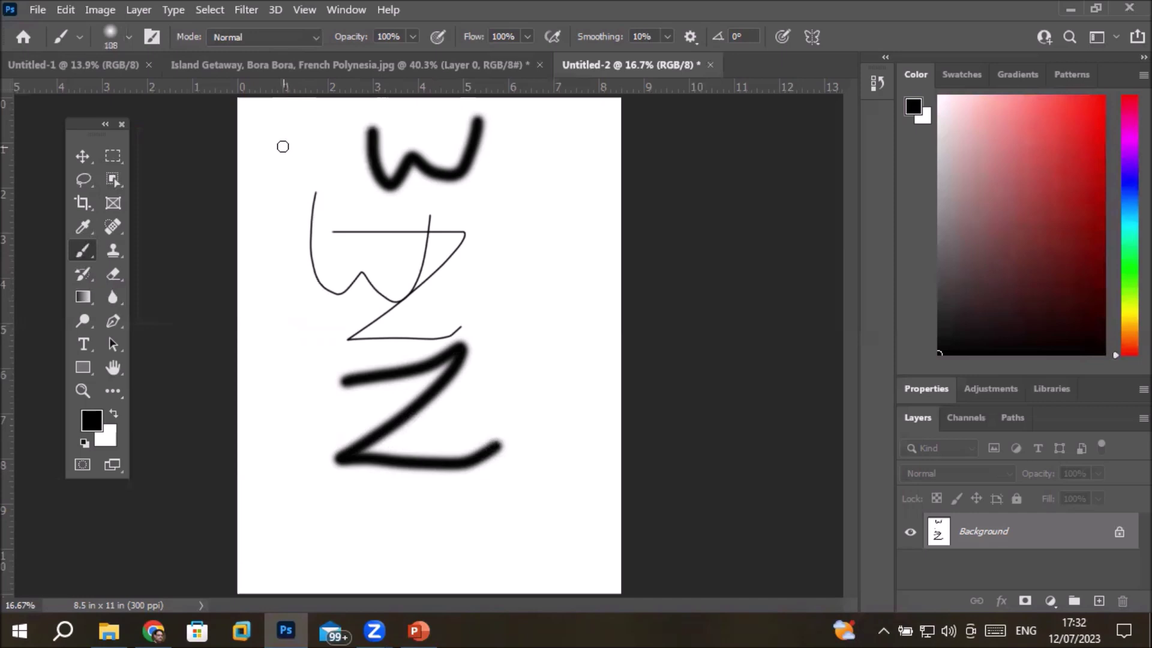
# Step: Step the brush size up and down with the bracket keys, ending at 300 px
pyautogui.press(']')
pyautogui.press(']')
pyautogui.press(']')
pyautogui.press(']')
pyautogui.press(']')
pyautogui.press(']')
pyautogui.press(']')
pyautogui.press(']')
pyautogui.press(']')
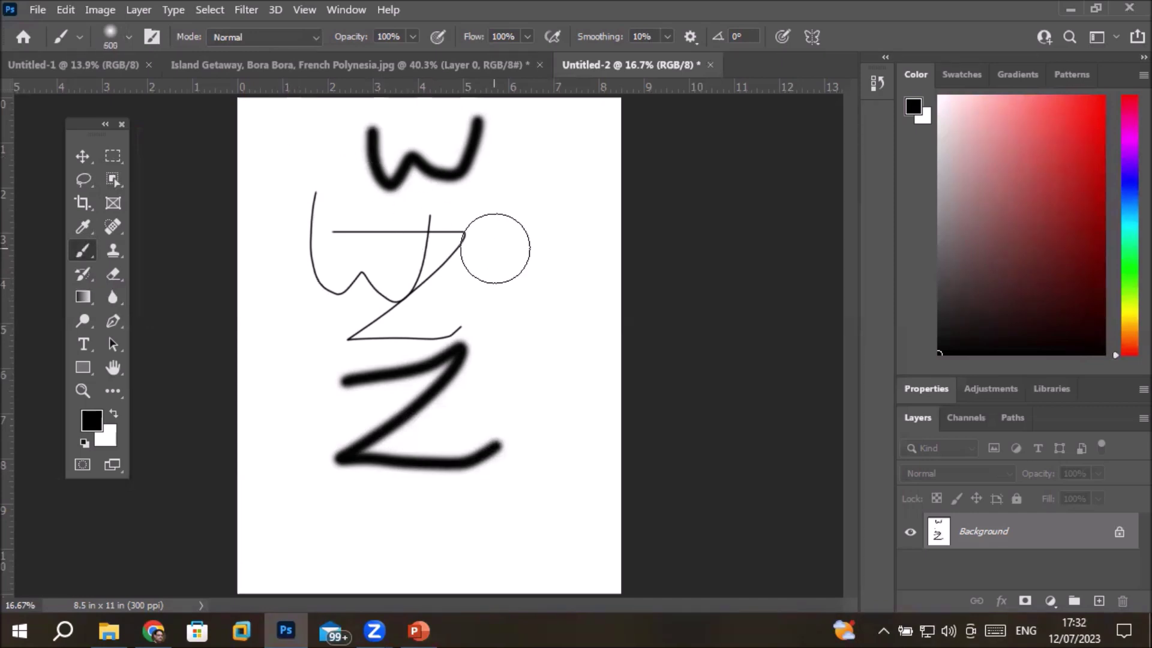
pyautogui.press(']')
pyautogui.press(']')
pyautogui.press(']')
pyautogui.press(']')
pyautogui.press(']')
pyautogui.press(']')
pyautogui.press(']')
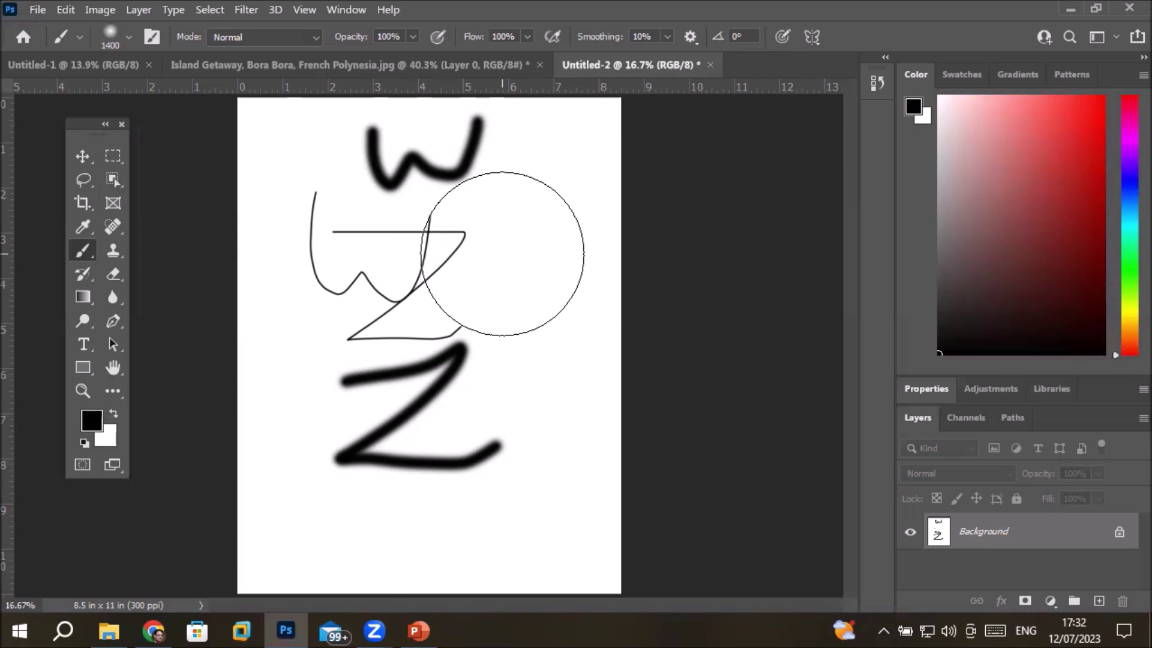
pyautogui.press('[')
pyautogui.press('[')
pyautogui.press('[')
pyautogui.press('[')
pyautogui.press('[')
pyautogui.press('[')
pyautogui.press('[')
pyautogui.press('[')
pyautogui.press('[')
pyautogui.press('[')
pyautogui.press('[')
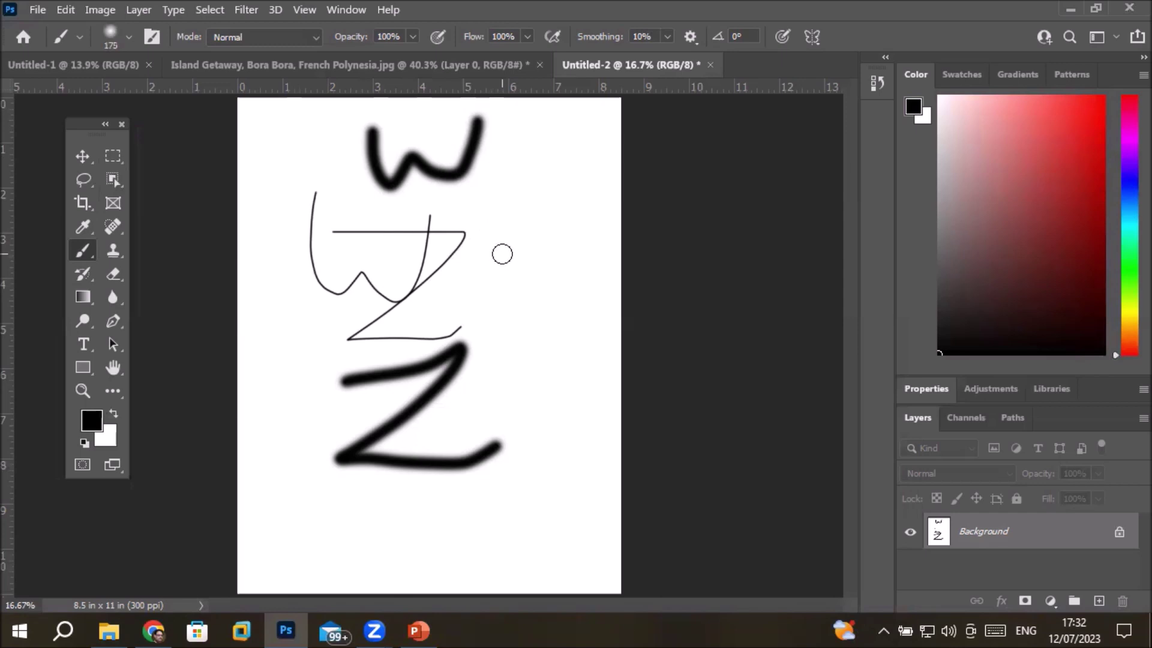
pyautogui.press(']')
pyautogui.press(']')
pyautogui.press(']')
pyautogui.press(']')
pyautogui.press(']')
pyautogui.press(']')
pyautogui.press(']')
pyautogui.press(']')
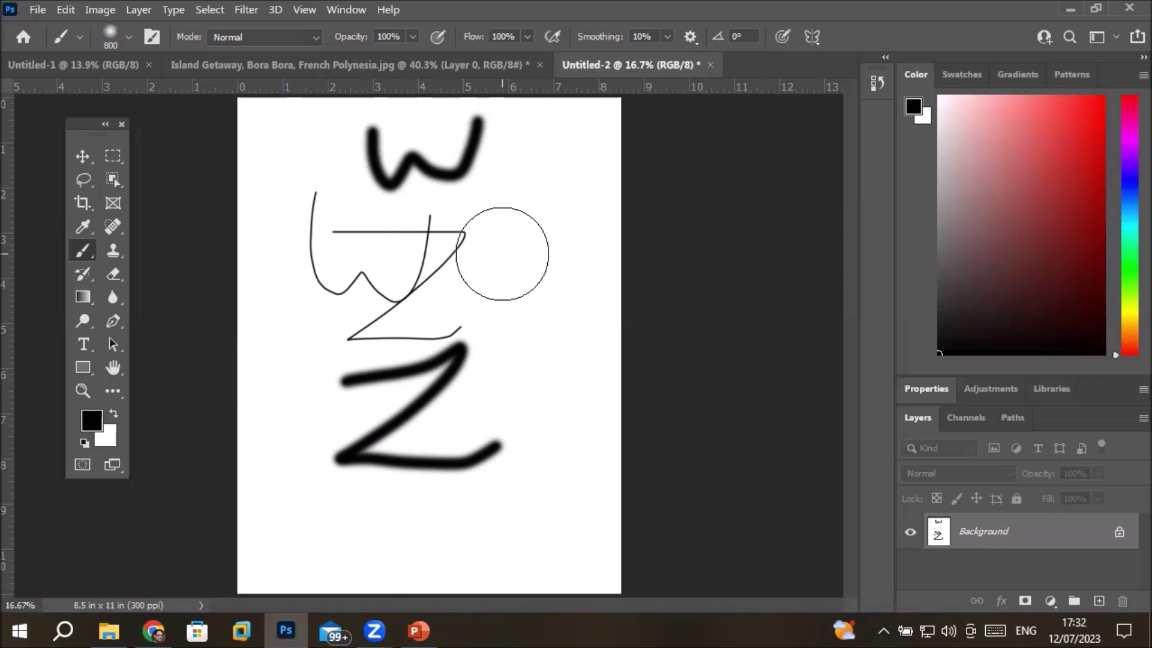
pyautogui.press('[')
pyautogui.press('[')
pyautogui.press('[')
pyautogui.press('[')
pyautogui.press('[')
pyautogui.press('[')
pyautogui.press('[')
pyautogui.press('[')
pyautogui.press(']')
pyautogui.press(']')
pyautogui.press(']')
pyautogui.press(']')
pyautogui.press(']')
pyautogui.press(']')
pyautogui.press(']')
pyautogui.press(']')
pyautogui.press(']')
pyautogui.press(']')
pyautogui.press(']')
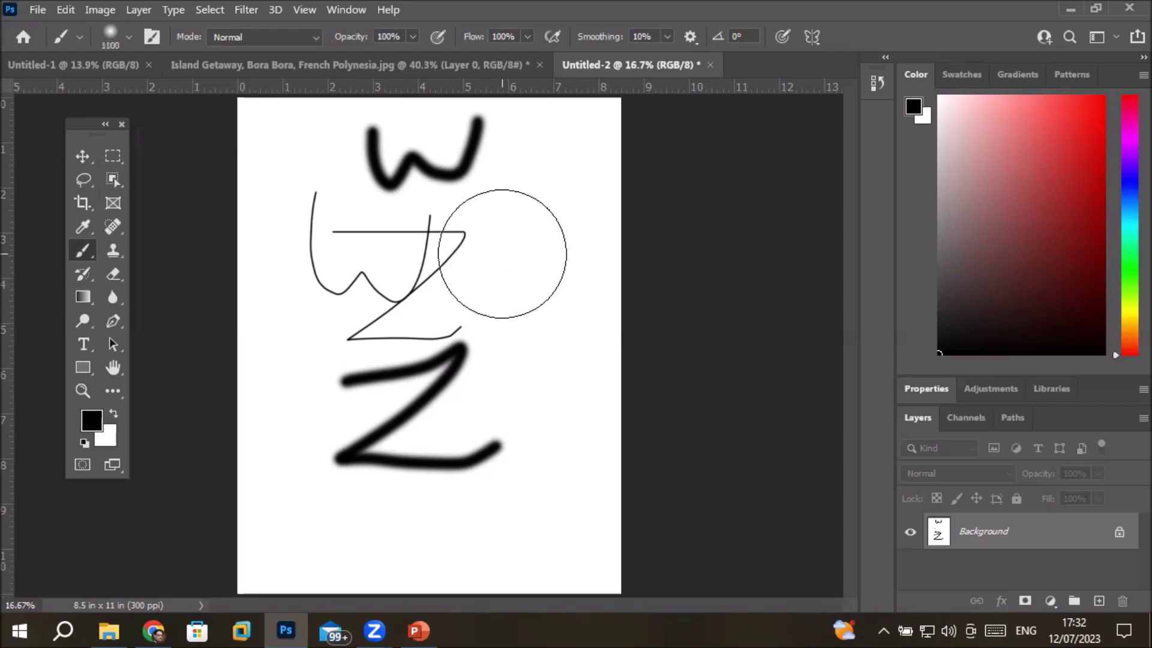
pyautogui.press(']')
pyautogui.press('[')
pyautogui.press('[')
pyautogui.press('[')
pyautogui.press('[')
pyautogui.press('[')
pyautogui.press('[')
pyautogui.press('[')
pyautogui.press('[')
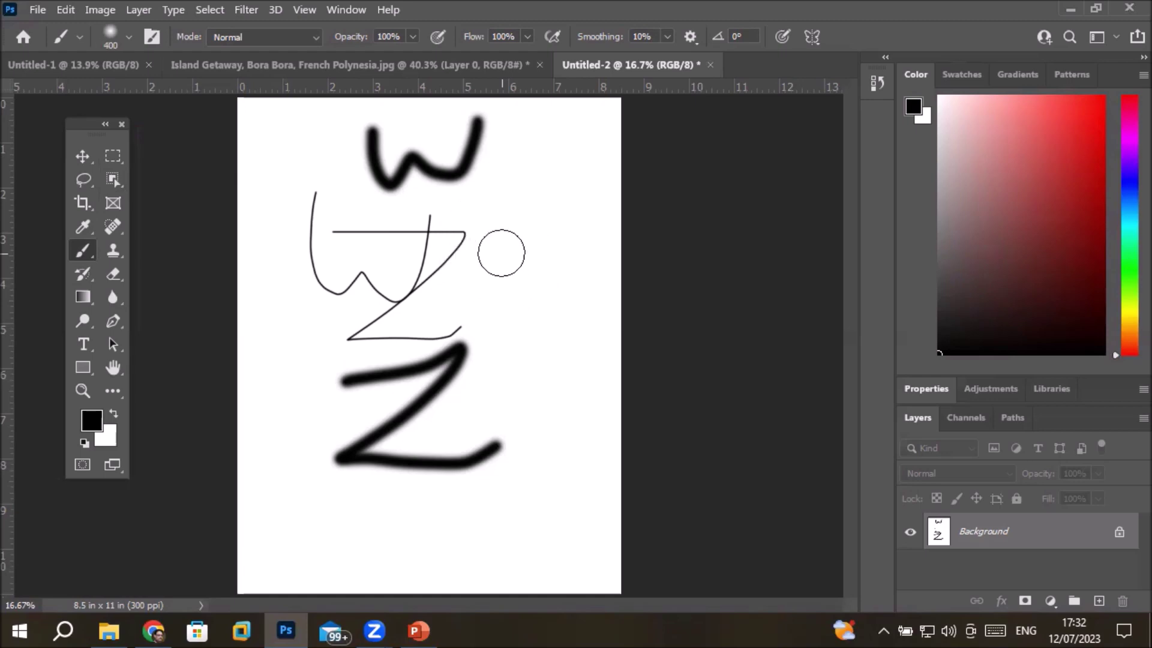
pyautogui.press(']')
pyautogui.press(']')
pyautogui.press(']')
pyautogui.press('[')
pyautogui.press('[')
pyautogui.press('[')
pyautogui.press('[')
pyautogui.press(']')
pyautogui.press(']')
pyautogui.press(']')
pyautogui.press('[')
pyautogui.press('[')
pyautogui.press('[')
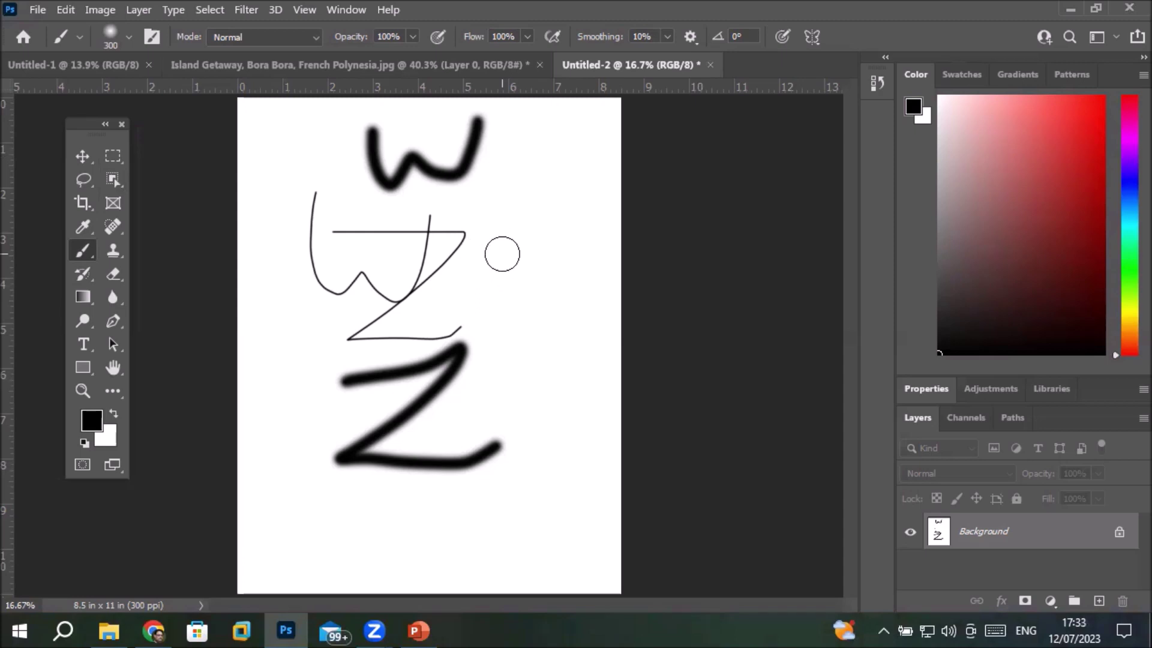
# Step: Paint soft black dots at the four page corners and near the right edge
pyautogui.click(267, 131)
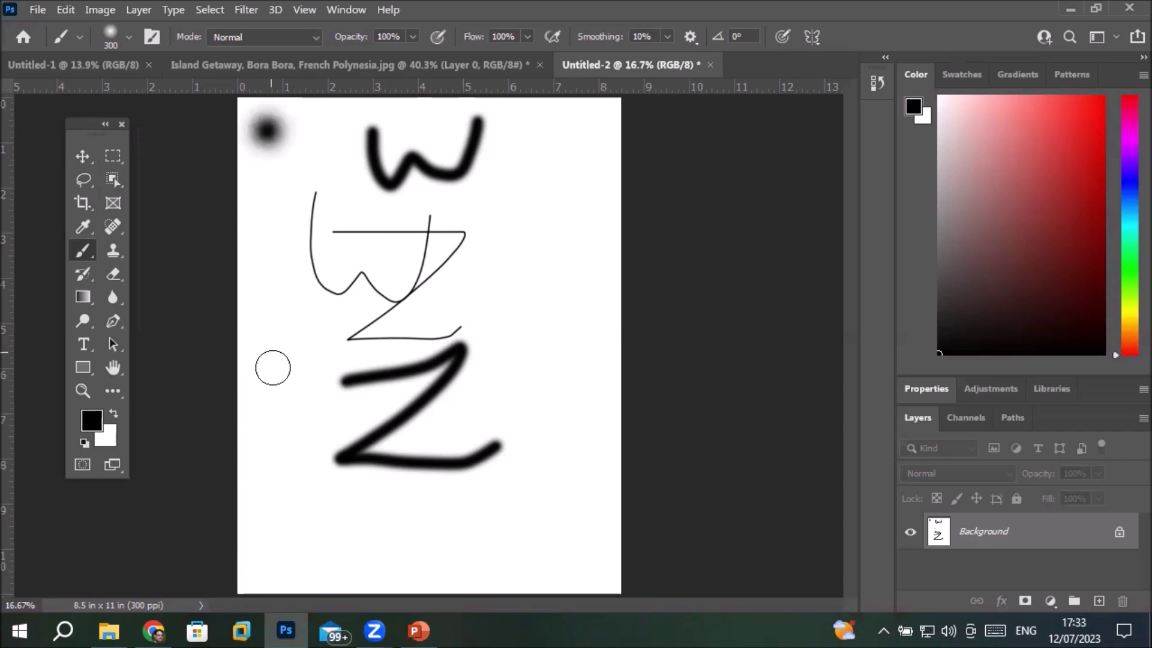
pyautogui.click(267, 534)
pyautogui.click(580, 534)
pyautogui.click(579, 125)
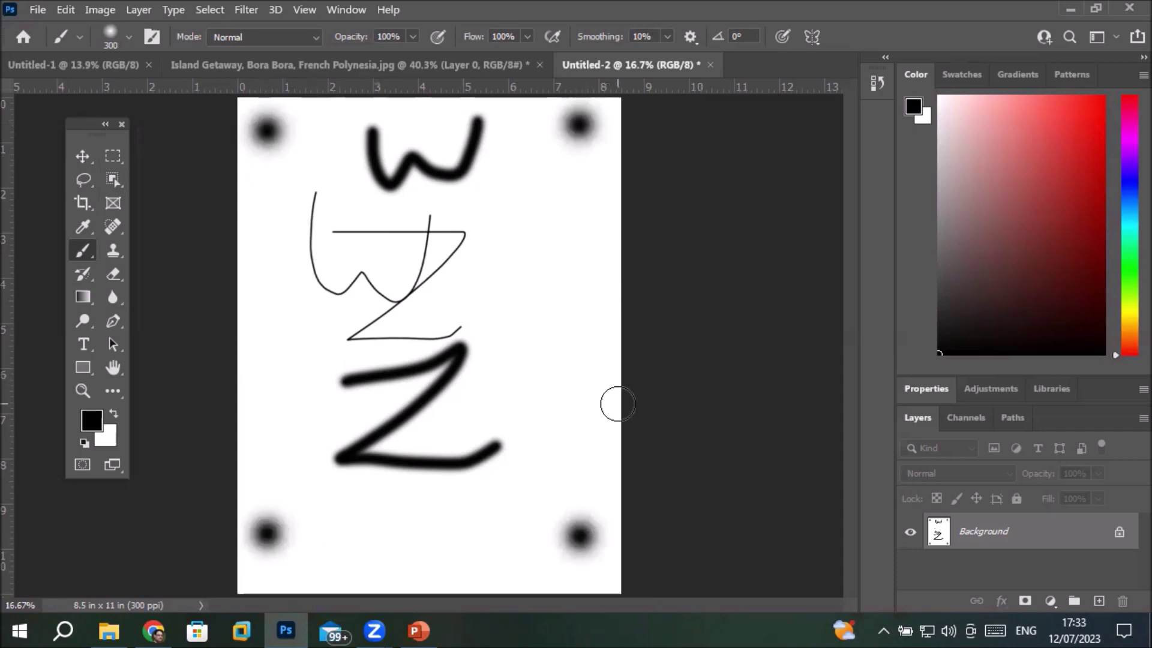
pyautogui.click(584, 194)
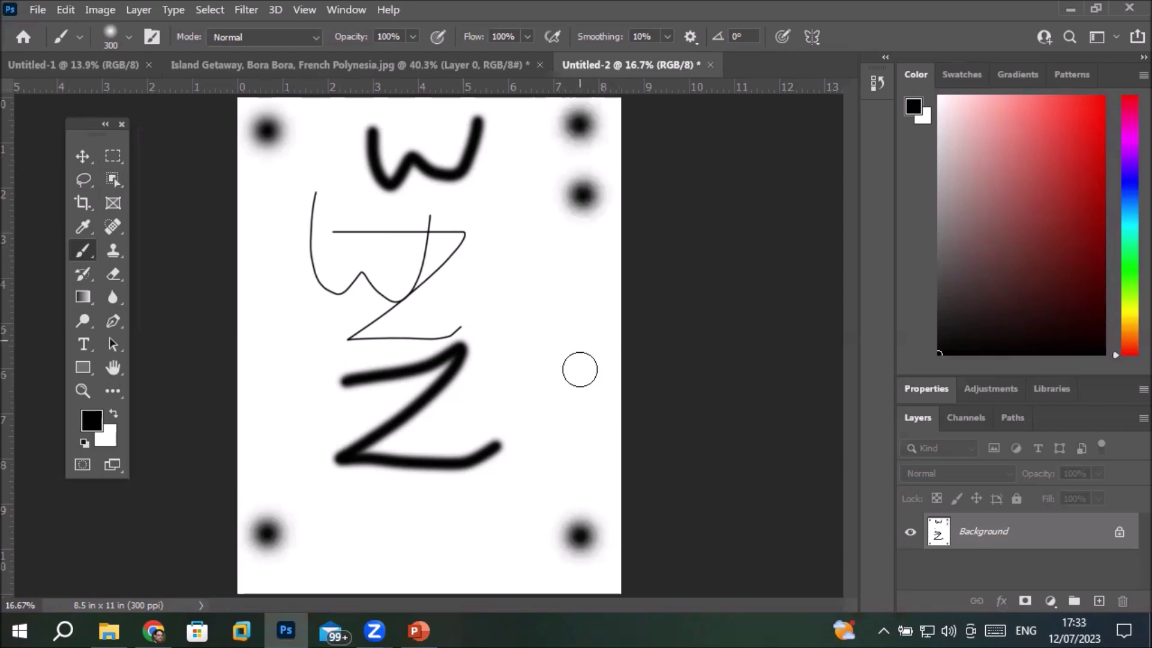
# Step: Paint straight strokes forming a pointed shield outline around the letters, undoing the last one
pyautogui.keyDown('shift'); pyautogui.click(583, 453); pyautogui.keyUp('shift')
pyautogui.keyDown('shift'); pyautogui.click(437, 536); pyautogui.keyUp('shift')
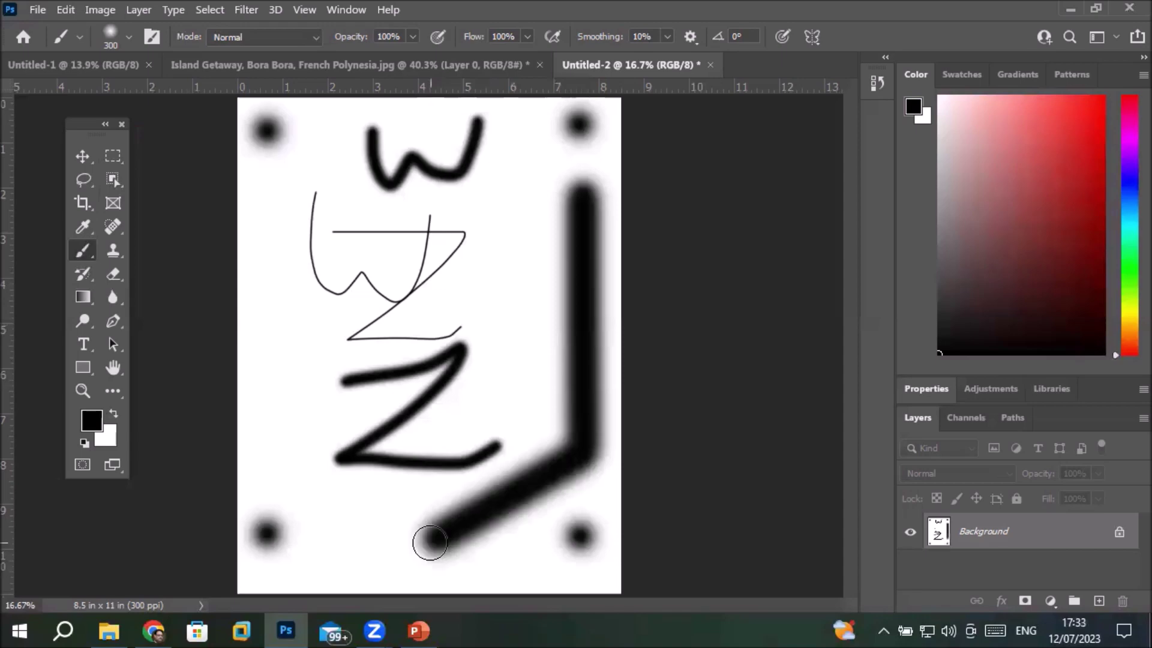
pyautogui.keyDown('shift'); pyautogui.click(265, 417); pyautogui.keyUp('shift')
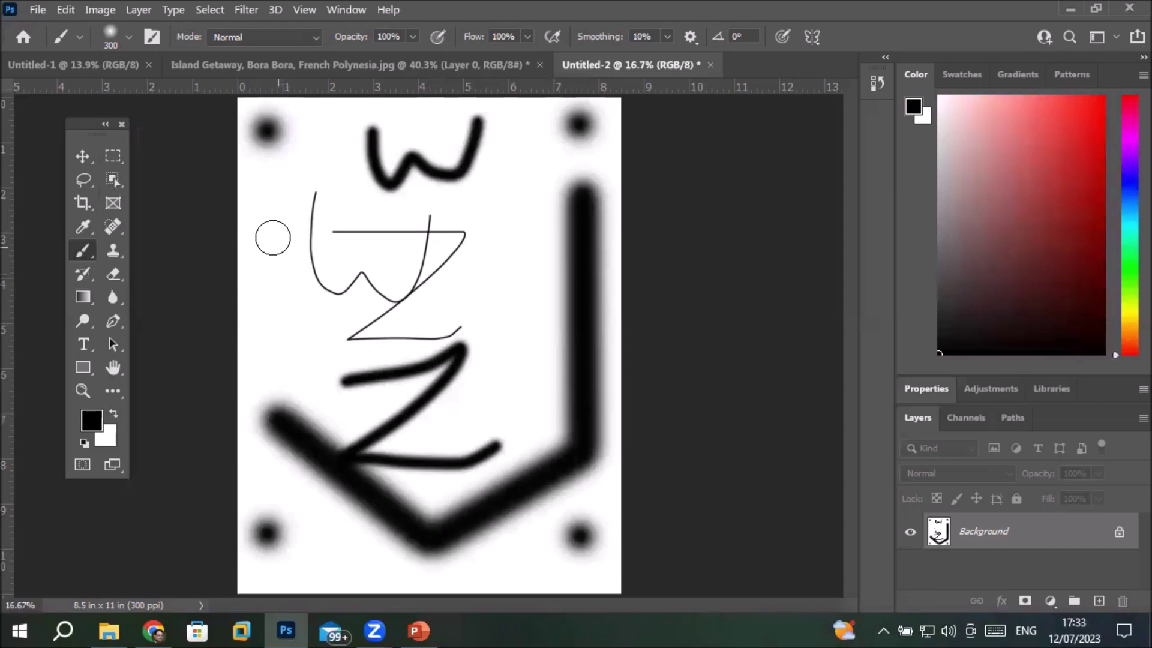
pyautogui.keyDown('shift'); pyautogui.click(265, 191); pyautogui.keyUp('shift')
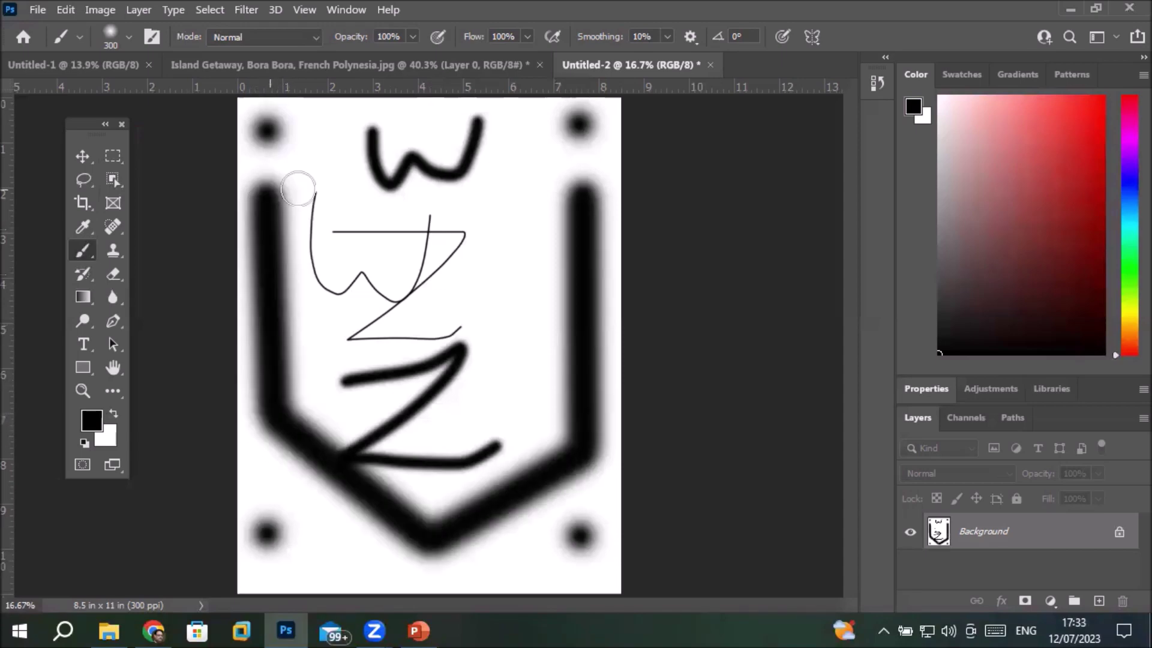
pyautogui.keyDown('shift'); pyautogui.click(573, 193); pyautogui.keyUp('shift')
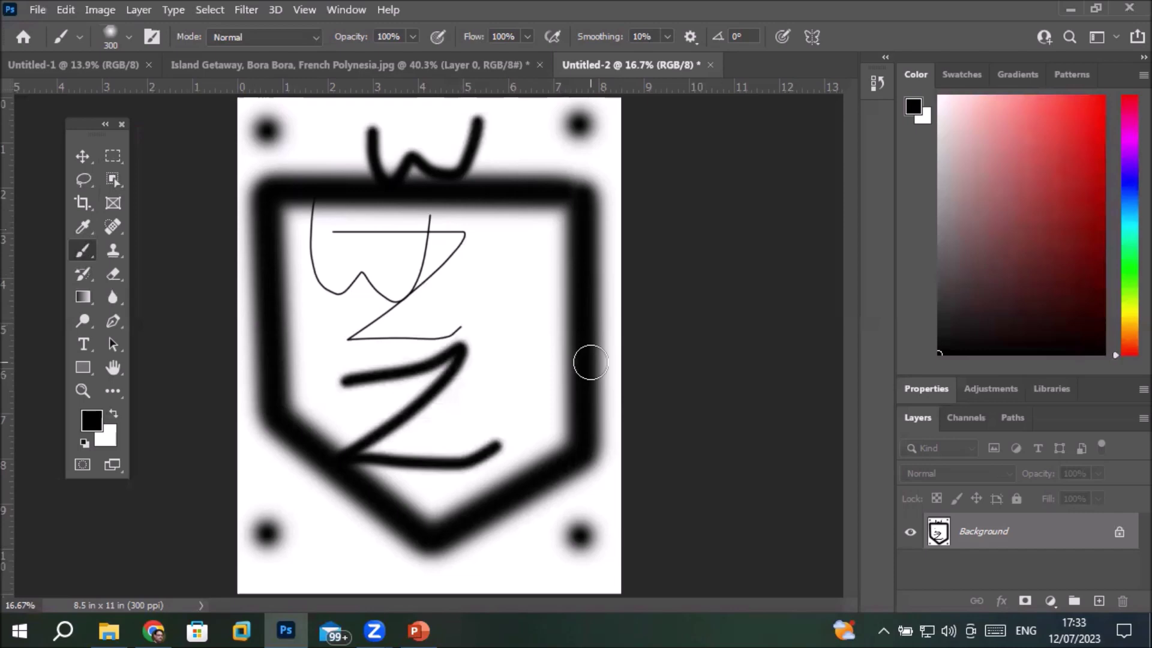
pyautogui.hotkey('ctrl', 'z')
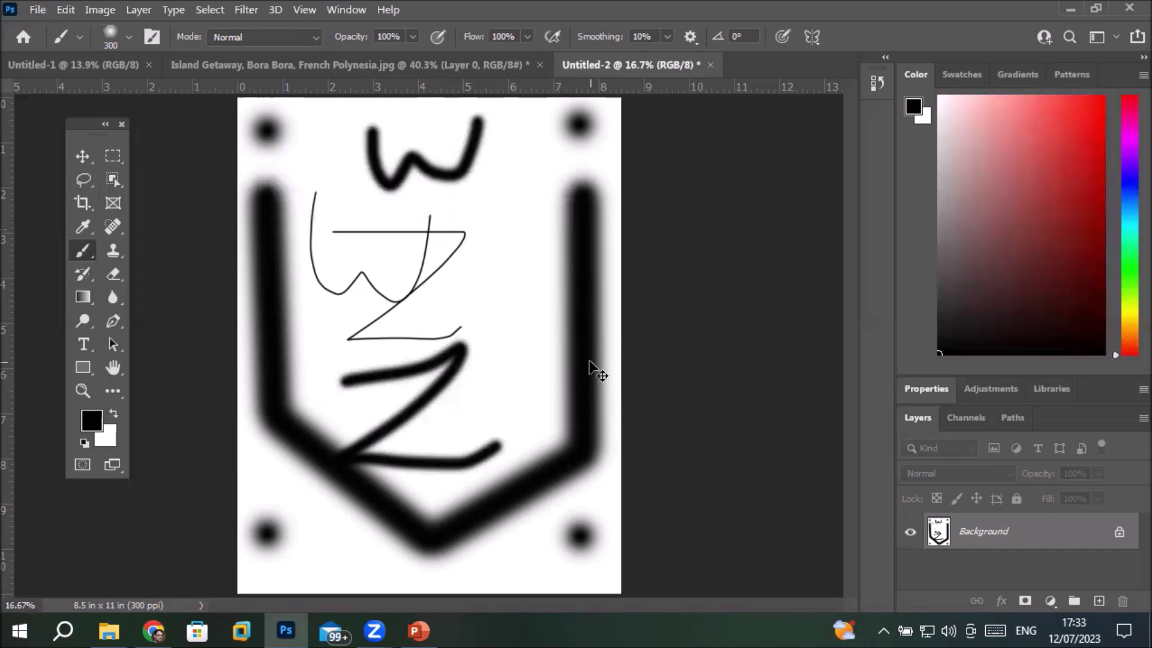
# Step: Undo the remaining shield strokes, dots and letters until the page is blank
pyautogui.hotkey('ctrl', 'z')
pyautogui.hotkey('ctrl', 'z')
pyautogui.hotkey('ctrl', 'z')
pyautogui.hotkey('ctrl', 'z')
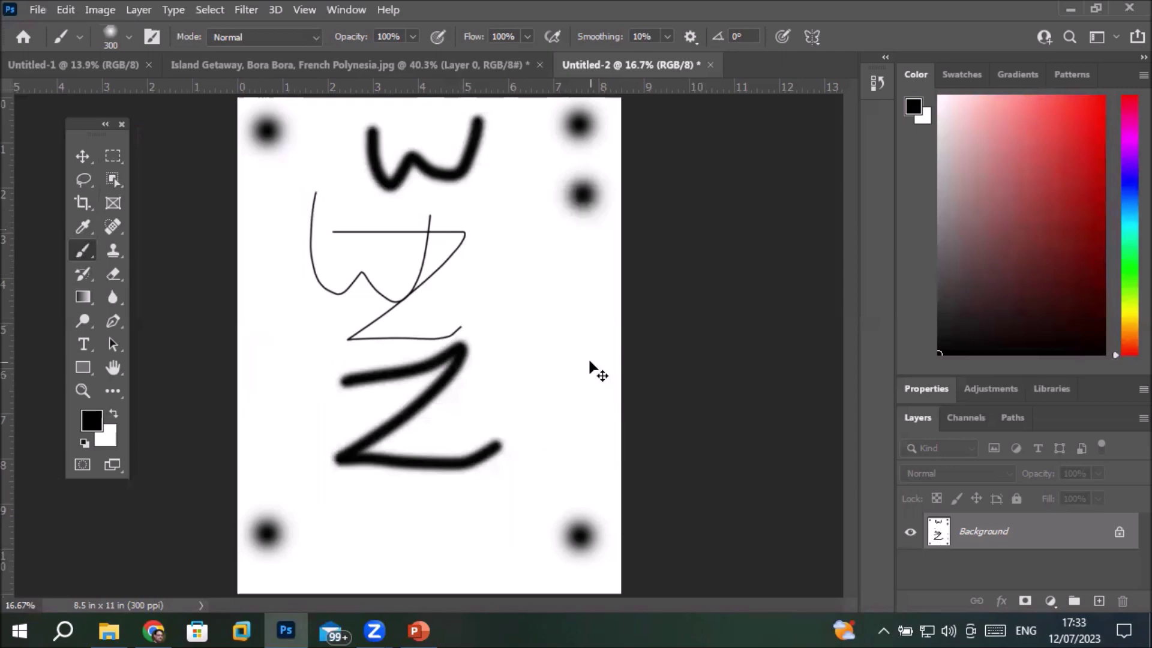
pyautogui.hotkey('ctrl', 'z')
pyautogui.hotkey('ctrl', 'z')
pyautogui.hotkey('ctrl', 'z')
pyautogui.hotkey('ctrl', 'z')
pyautogui.hotkey('ctrl', 'z')
pyautogui.hotkey('ctrl', 'z')
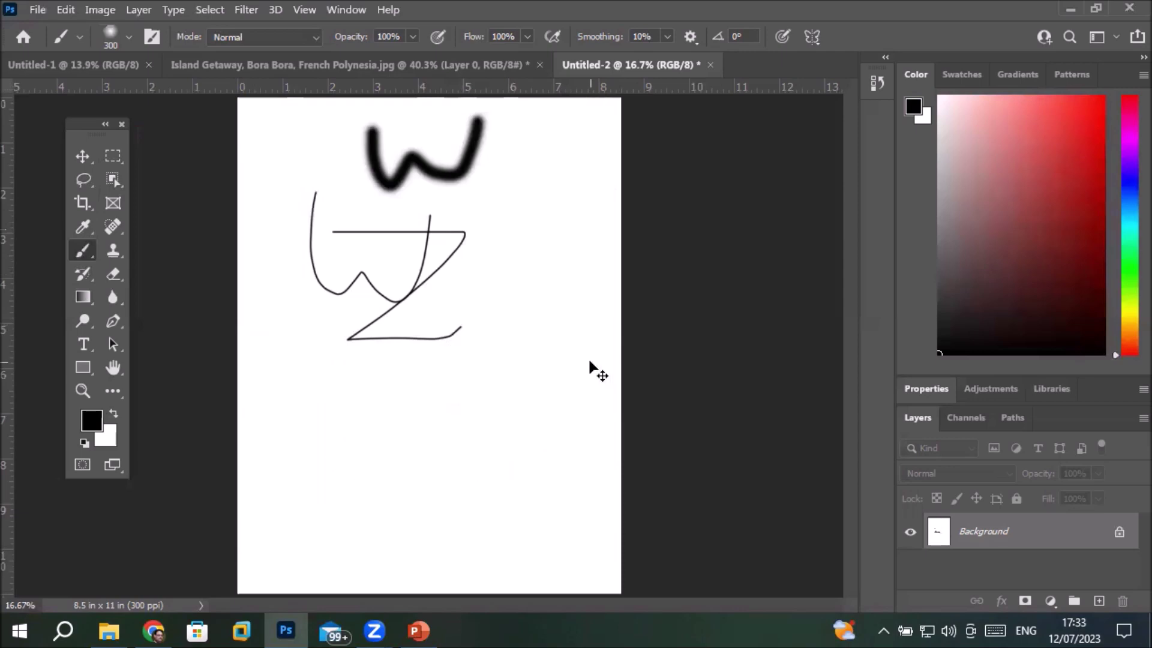
pyautogui.hotkey('ctrl', 'z')
pyautogui.hotkey('ctrl', 'z')
pyautogui.hotkey('ctrl', 'z')
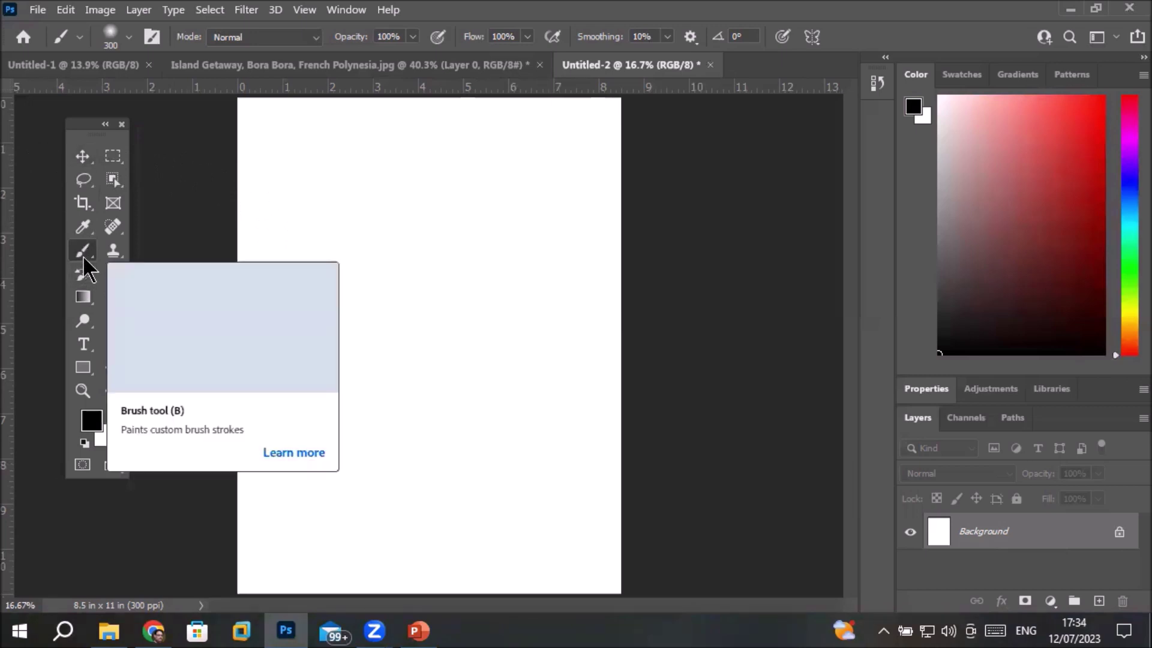
pyautogui.click(127, 43)
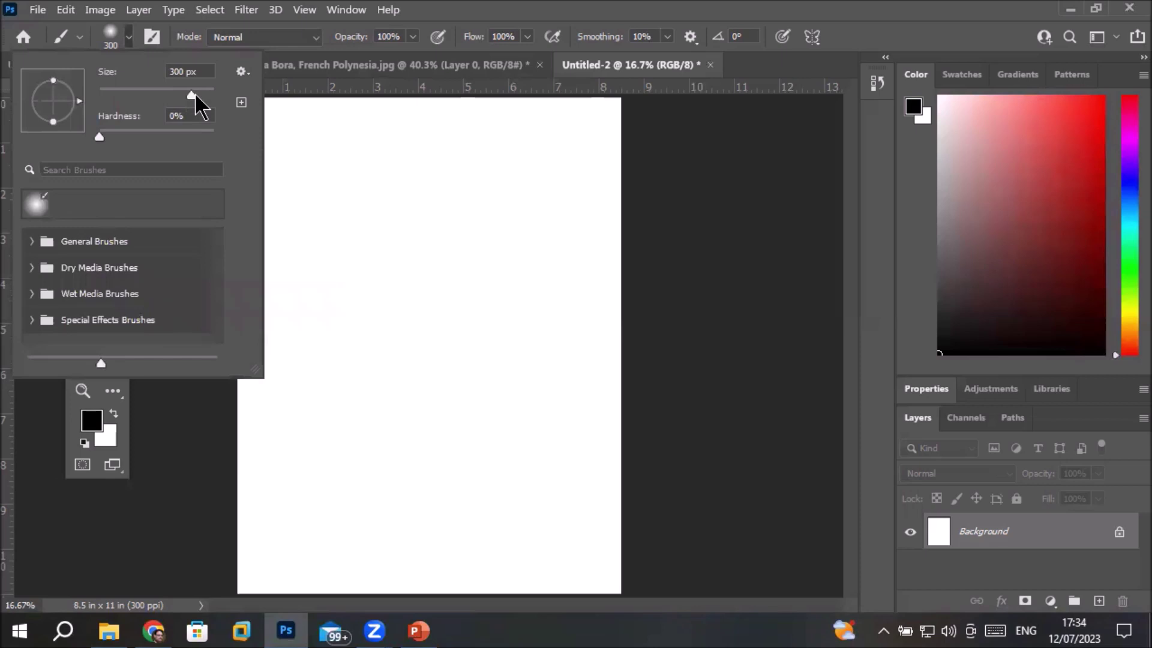
# Step: Adjust the brush size, dismiss the rejected 6000 px entry, and shrink the brush to 200 px
pyautogui.moveTo(191, 95); pyautogui.dragTo(161, 94)
pyautogui.moveTo(160, 94); pyautogui.dragTo(220, 96)
pyautogui.moveTo(214, 95); pyautogui.dragTo(202, 95)
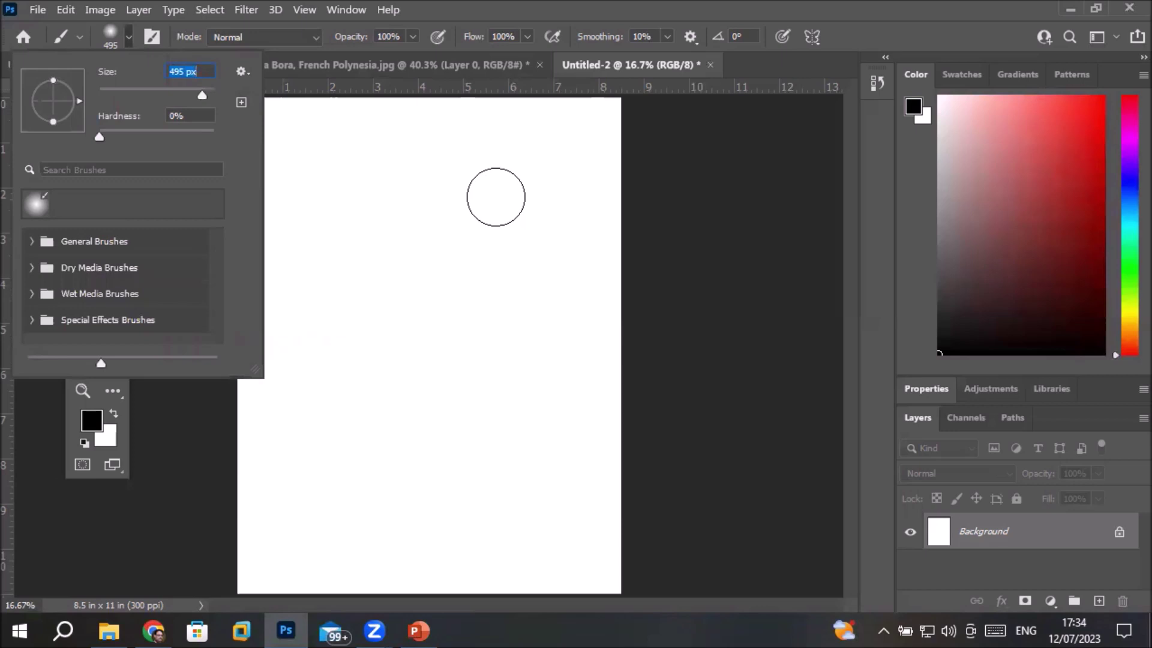
pyautogui.write('6000')
pyautogui.press('Return')
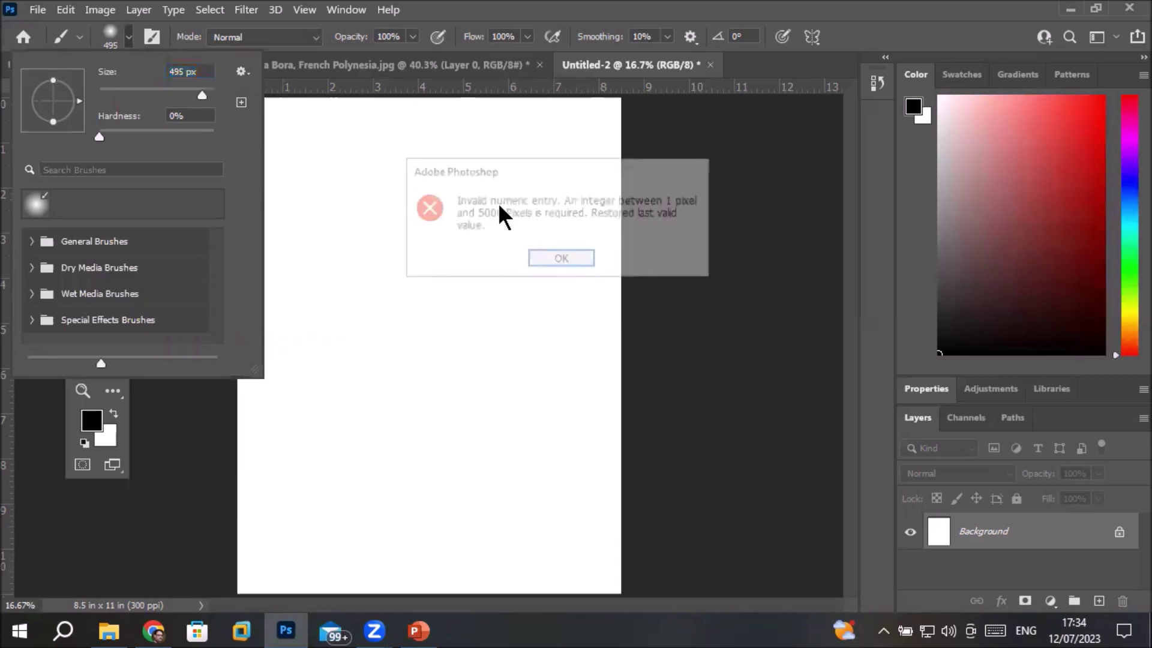
pyautogui.click(569, 262)
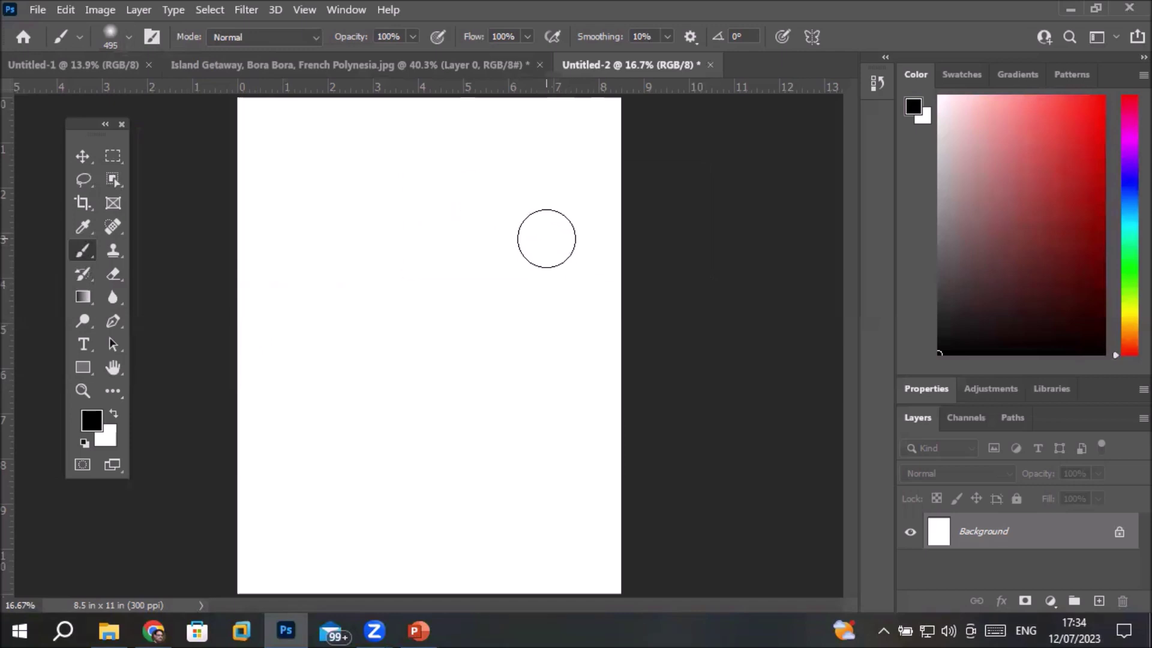
pyautogui.press('[')
pyautogui.press('[')
pyautogui.press('[')
pyautogui.press('[')
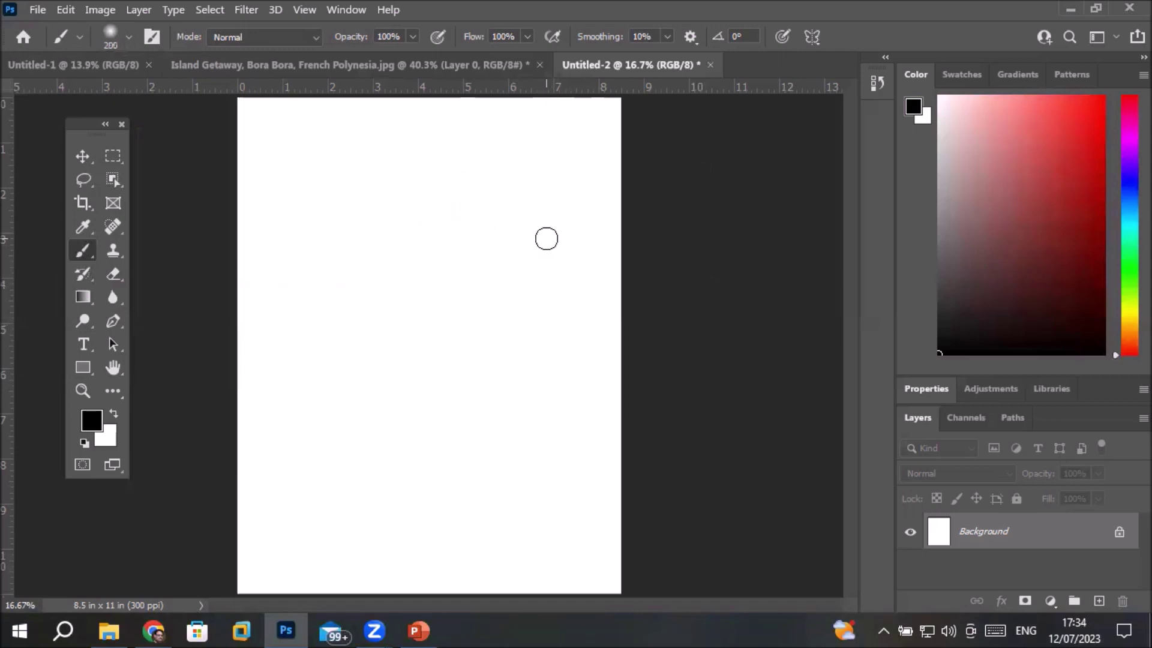
# Step: Enlarge the brush to 1900 px, paint one soft black dab mid-page, then undo it
pyautogui.press(']')
pyautogui.press(']')
pyautogui.press(']')
pyautogui.press(']')
pyautogui.press(']')
pyautogui.press(']')
pyautogui.press(']')
pyautogui.press(']')
pyautogui.press(']')
pyautogui.press(']')
pyautogui.press(']')
pyautogui.press(']')
pyautogui.press(']')
pyautogui.press(']')
pyautogui.press(']')
pyautogui.press(']')
pyautogui.press(']')
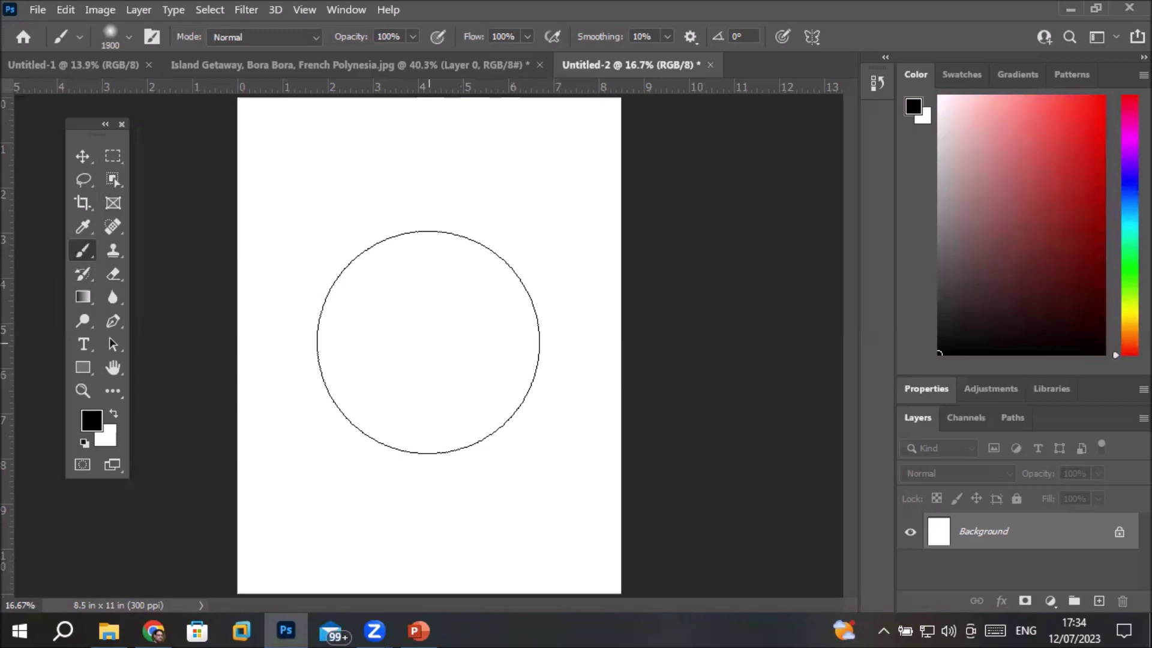
pyautogui.click(428, 342)
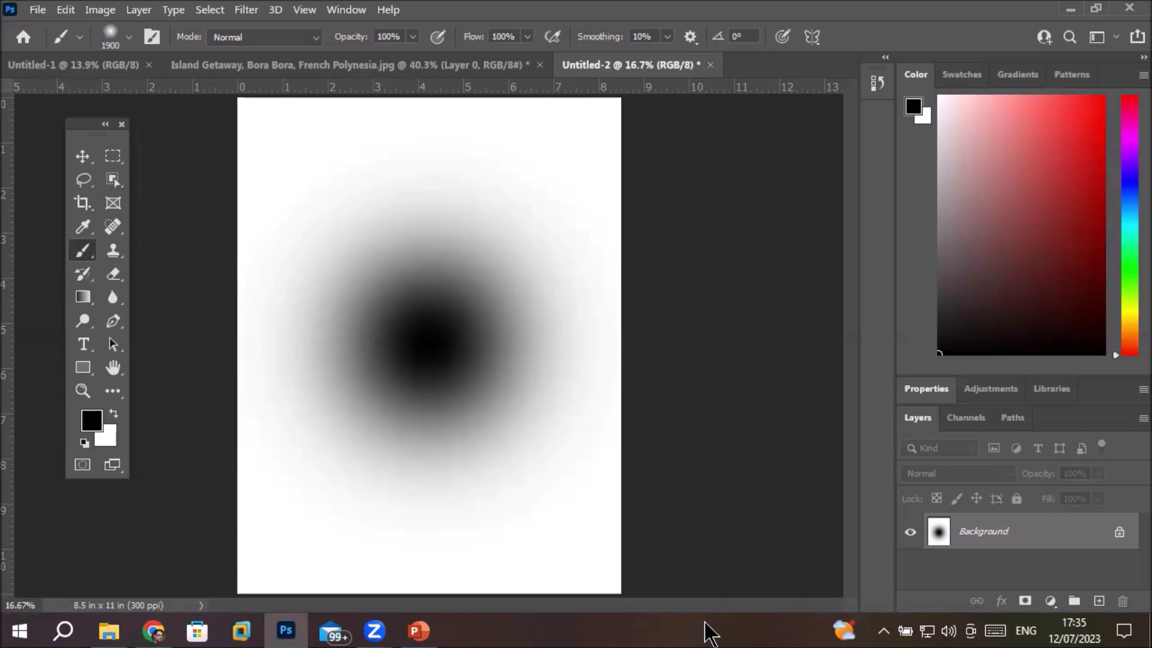
pyautogui.hotkey('ctrl', 'z')
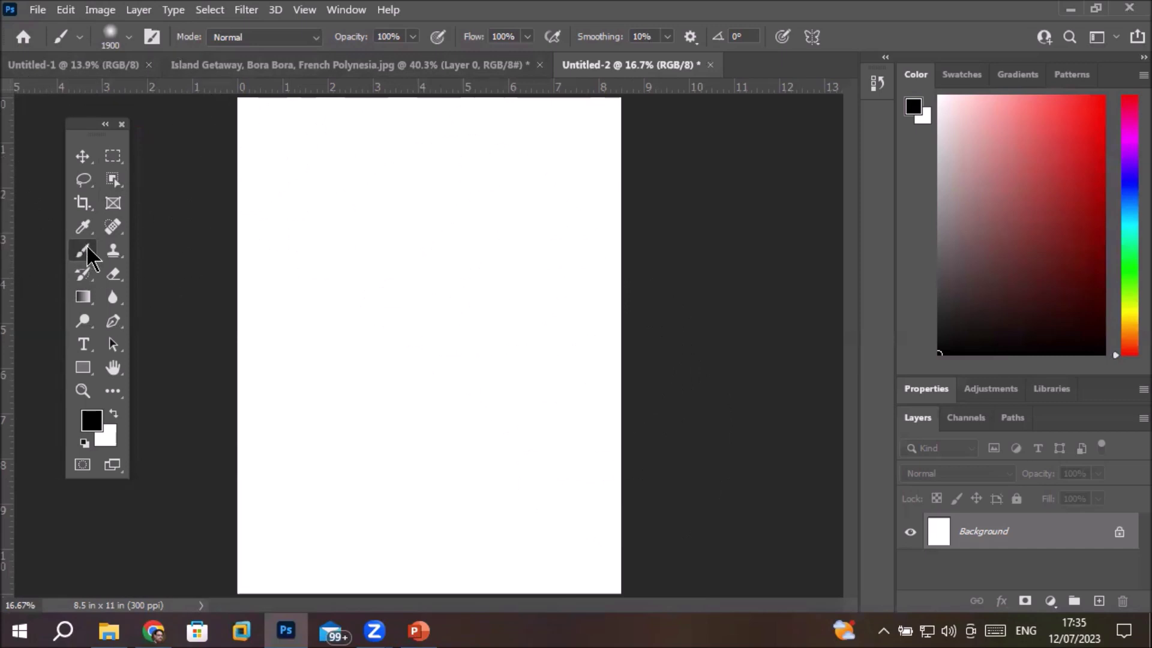
# Step: Set the 1900 px brush to 100% hardness and stamp a crisp black circle at page centre
pyautogui.click(129, 38)
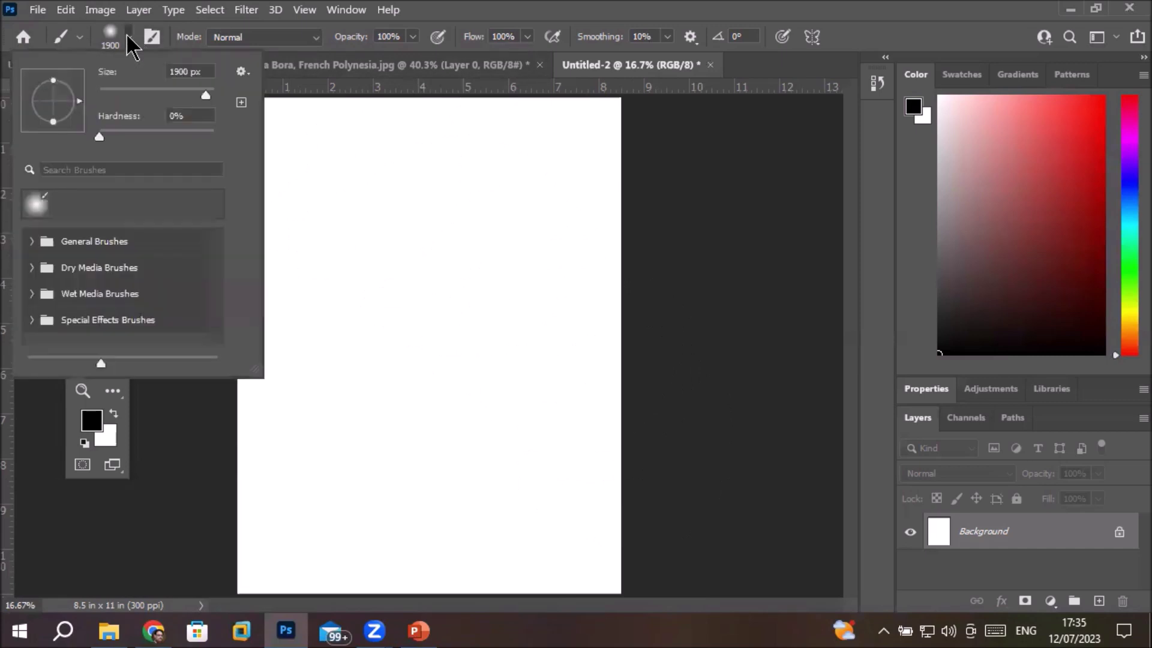
pyautogui.click(89, 139)
pyautogui.moveTo(99, 139); pyautogui.dragTo(221, 138)
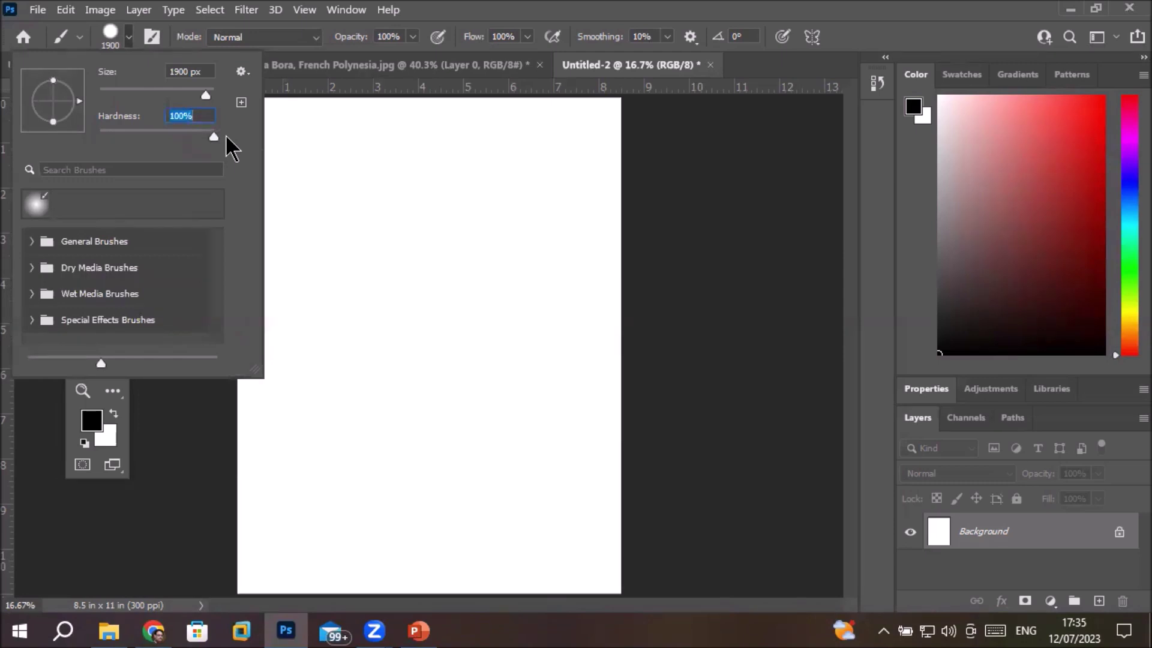
pyautogui.click(438, 349)
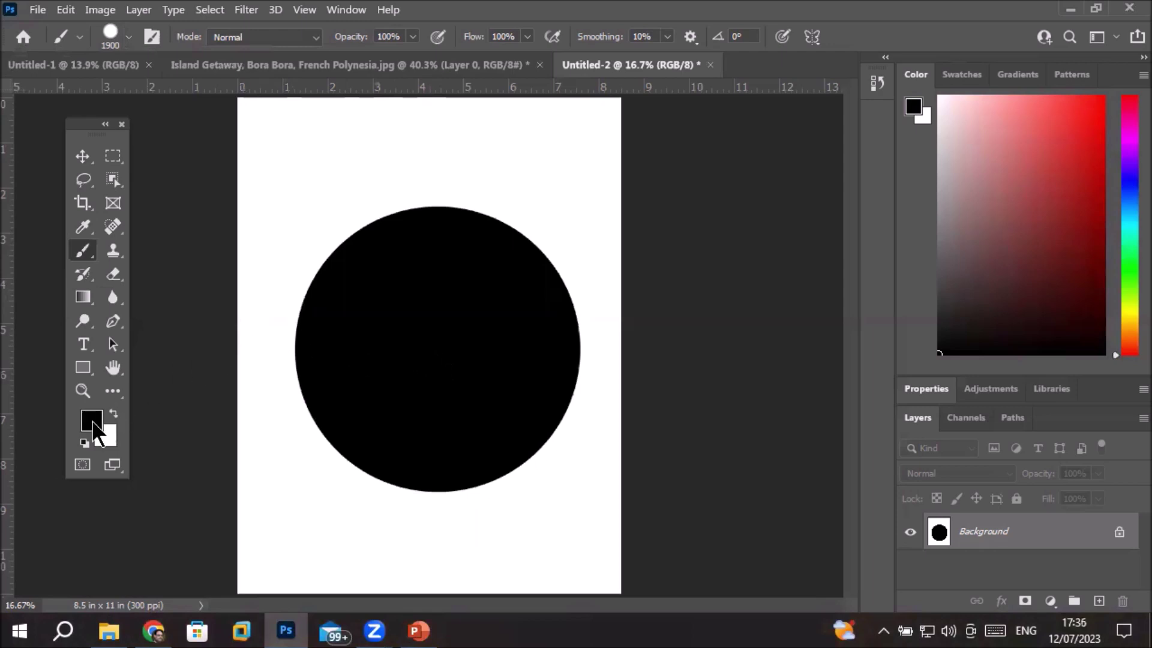
pyautogui.click(91, 421)
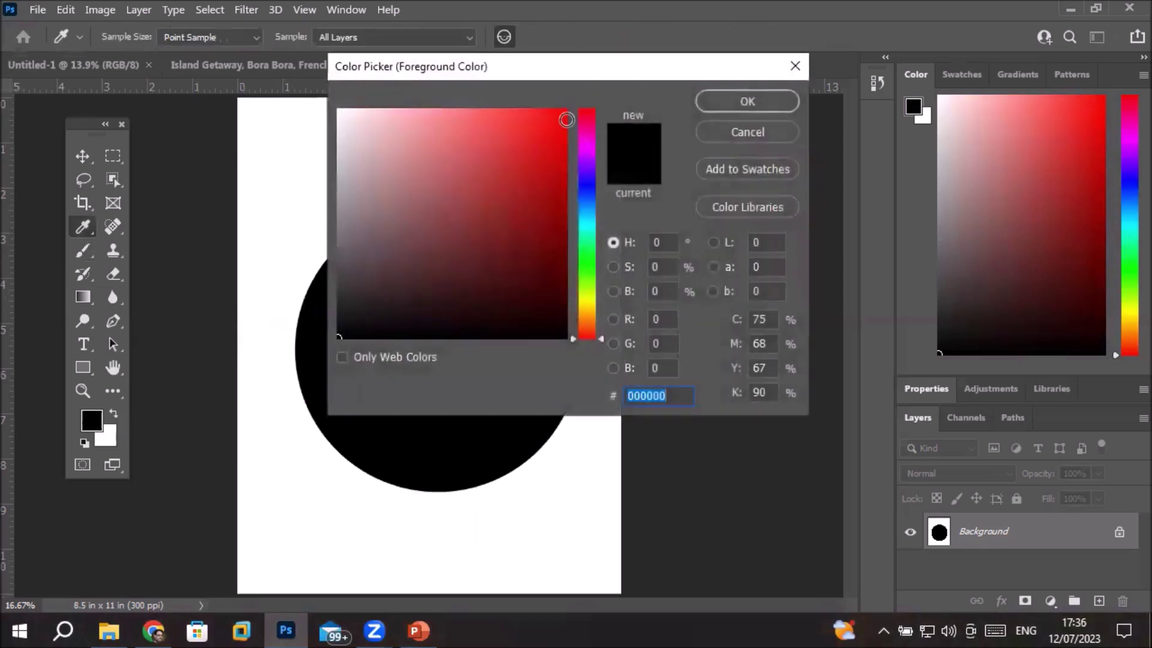
# Step: Make bright red fd0707 the painting colour and shrink the brush to 1100 px
pyautogui.click(563, 113)
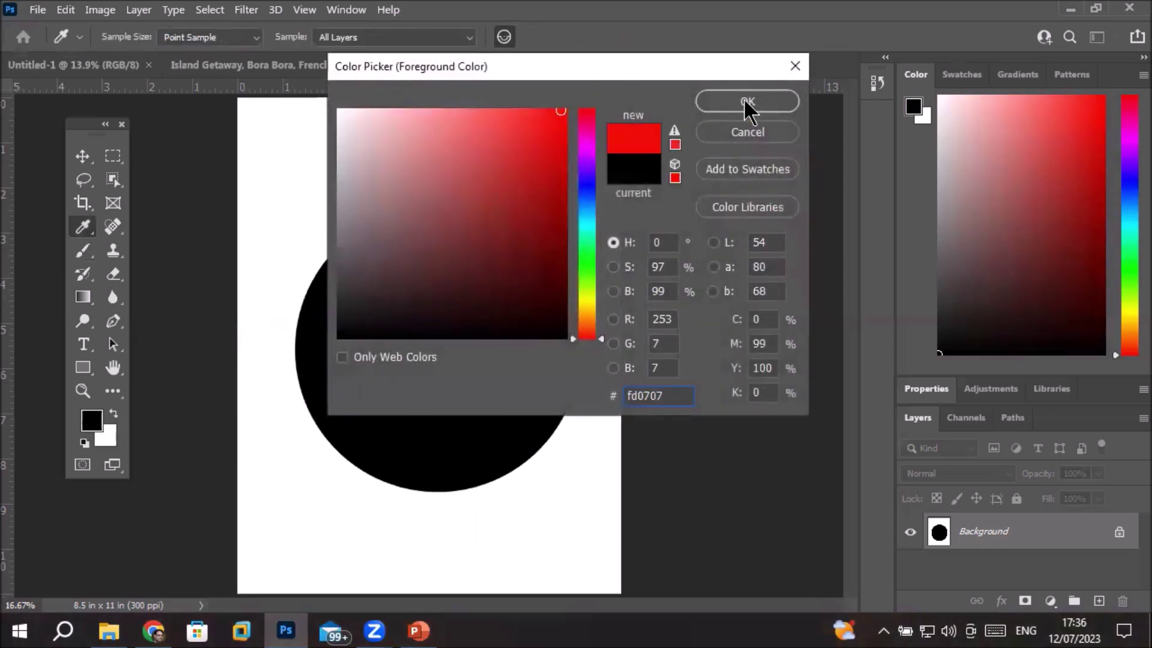
pyautogui.click(747, 103)
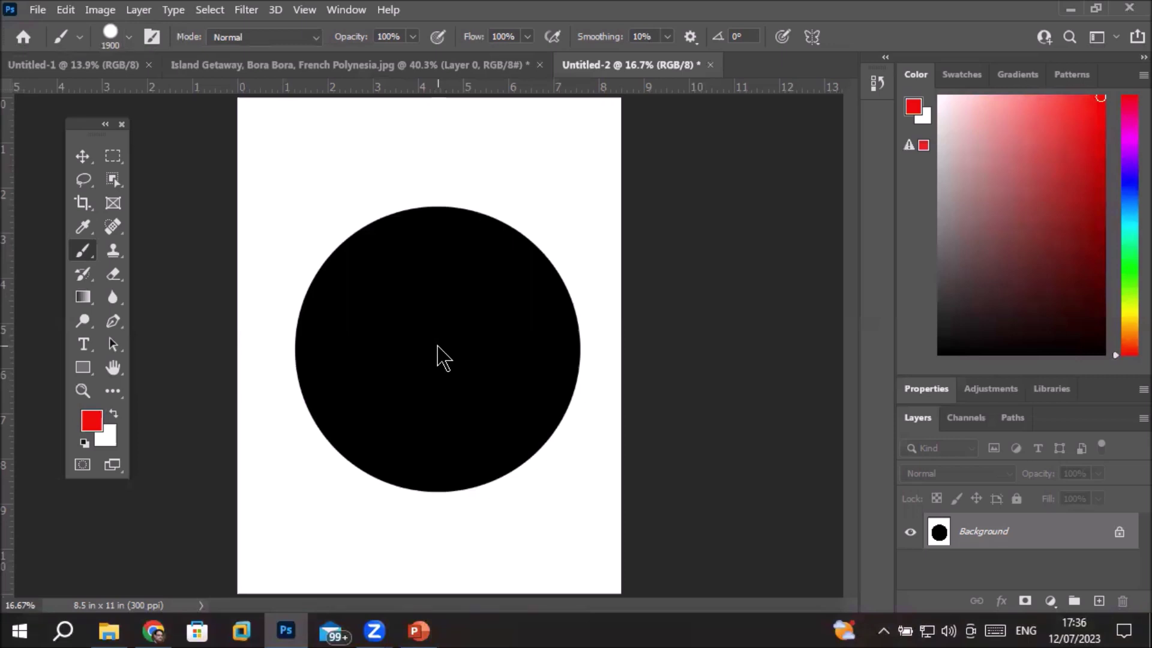
pyautogui.press('[')
pyautogui.press('[')
pyautogui.press('[')
pyautogui.press('[')
pyautogui.press('[')
pyautogui.press('[')
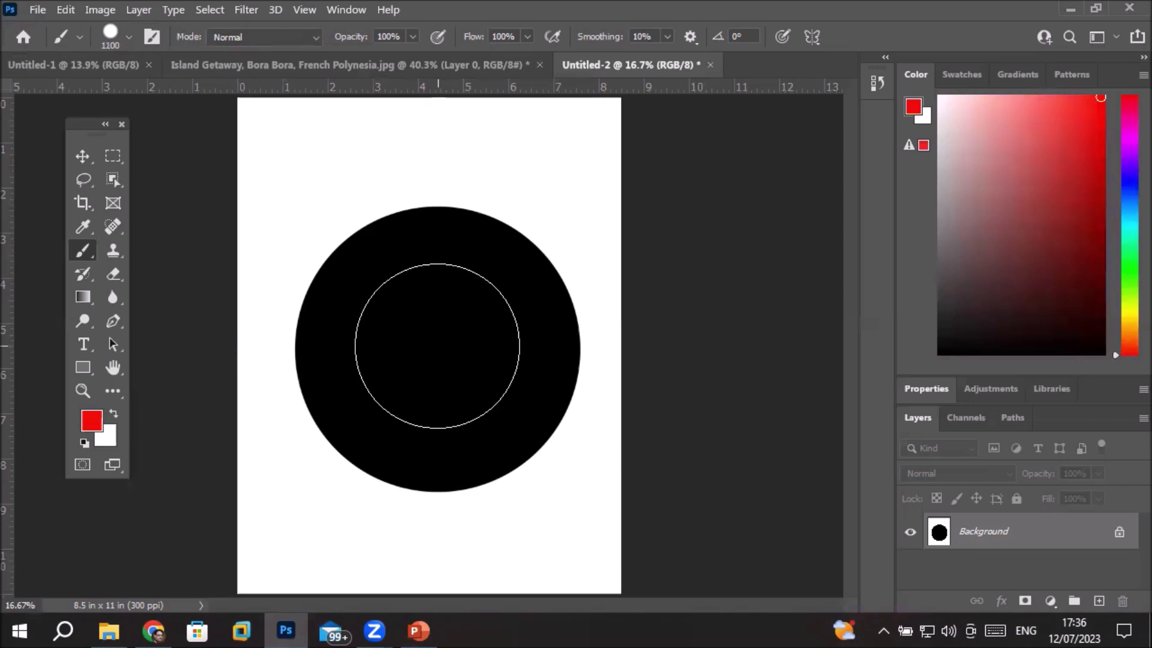
# Step: Drop brush hardness to 0% and dab a soft red glow into the black circle's centre
pyautogui.click(129, 37)
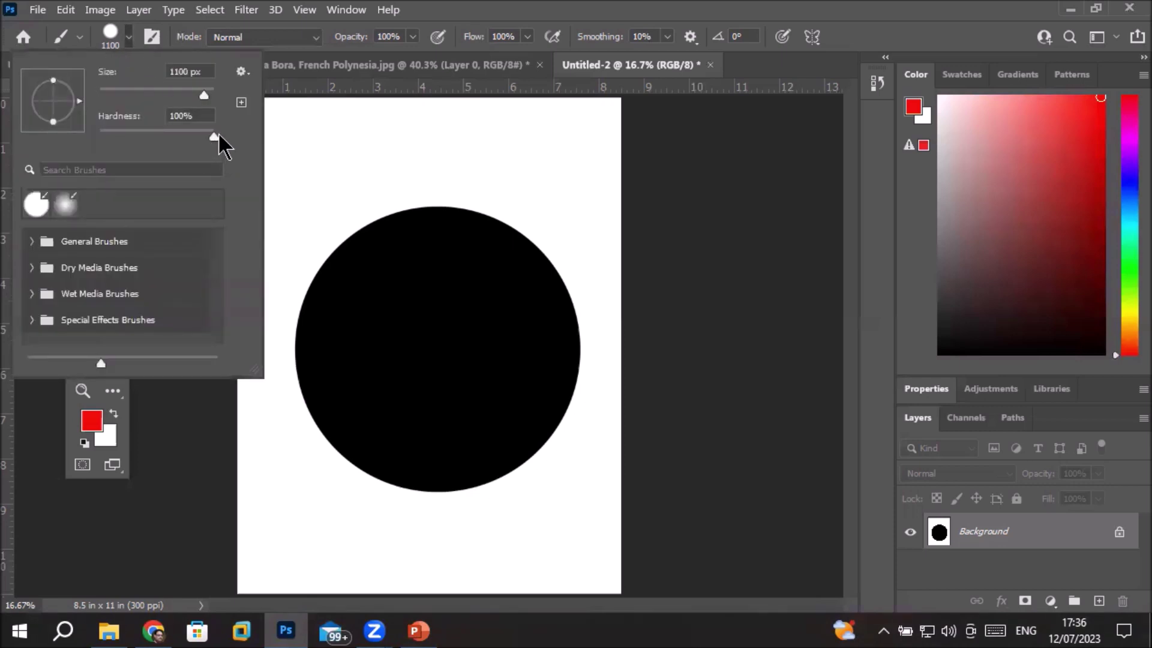
pyautogui.moveTo(214, 137)
pyautogui.mouseDown()
pyautogui.moveTo(98, 130)
pyautogui.moveTo(243, 147)
pyautogui.moveTo(87, 136)
pyautogui.mouseUp()
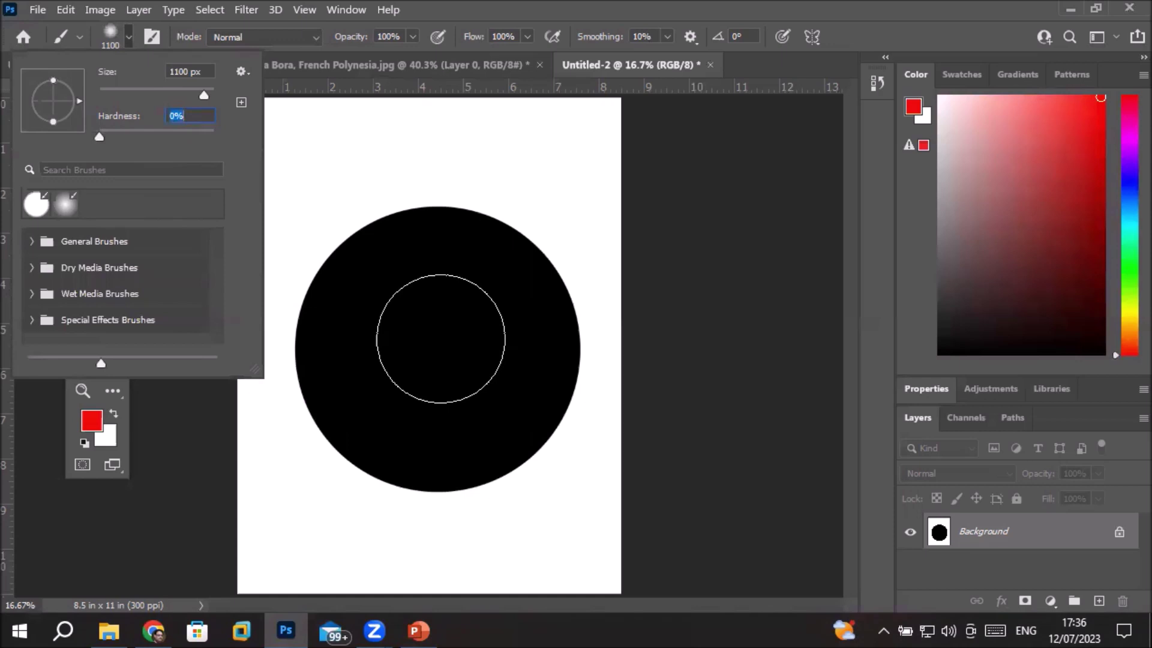
pyautogui.click(435, 343)
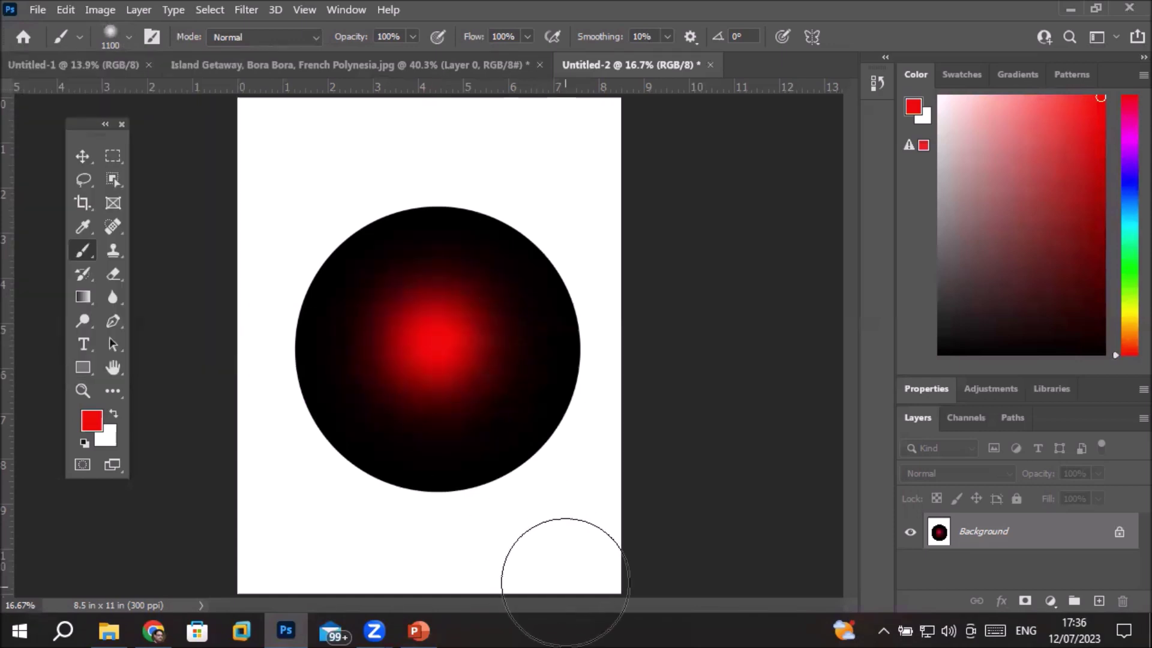
pyautogui.scroll(1, 422, 419)
pyautogui.scroll(2, 422, 418)
pyautogui.scroll(1, 423, 418)
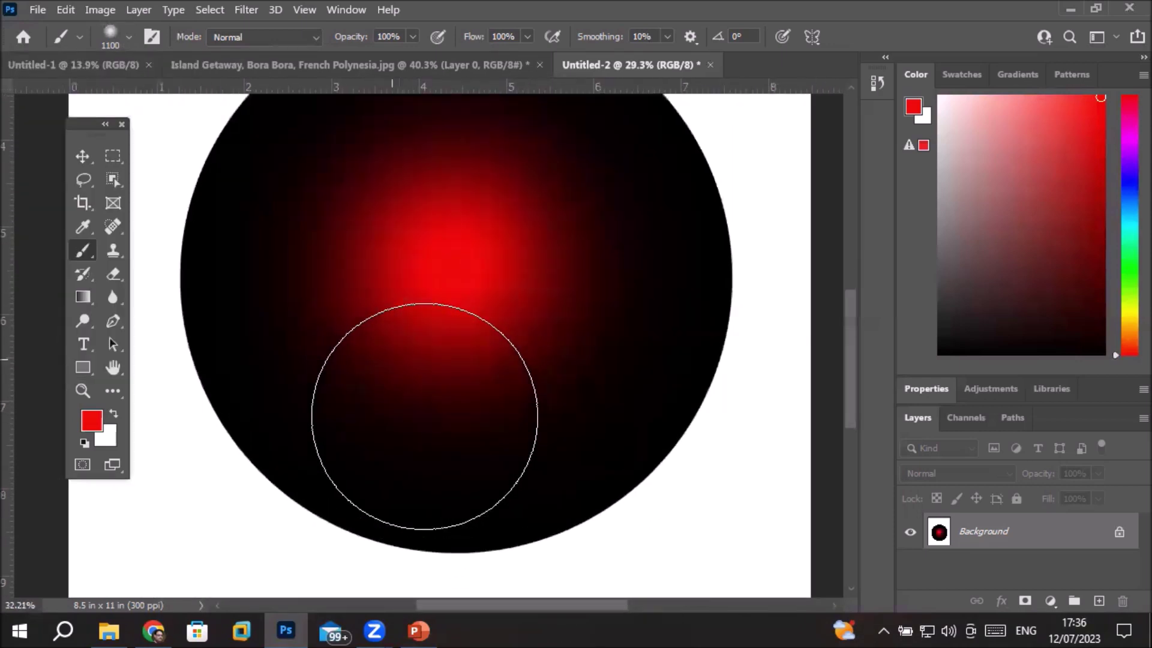
pyautogui.scroll(1, 424, 416)
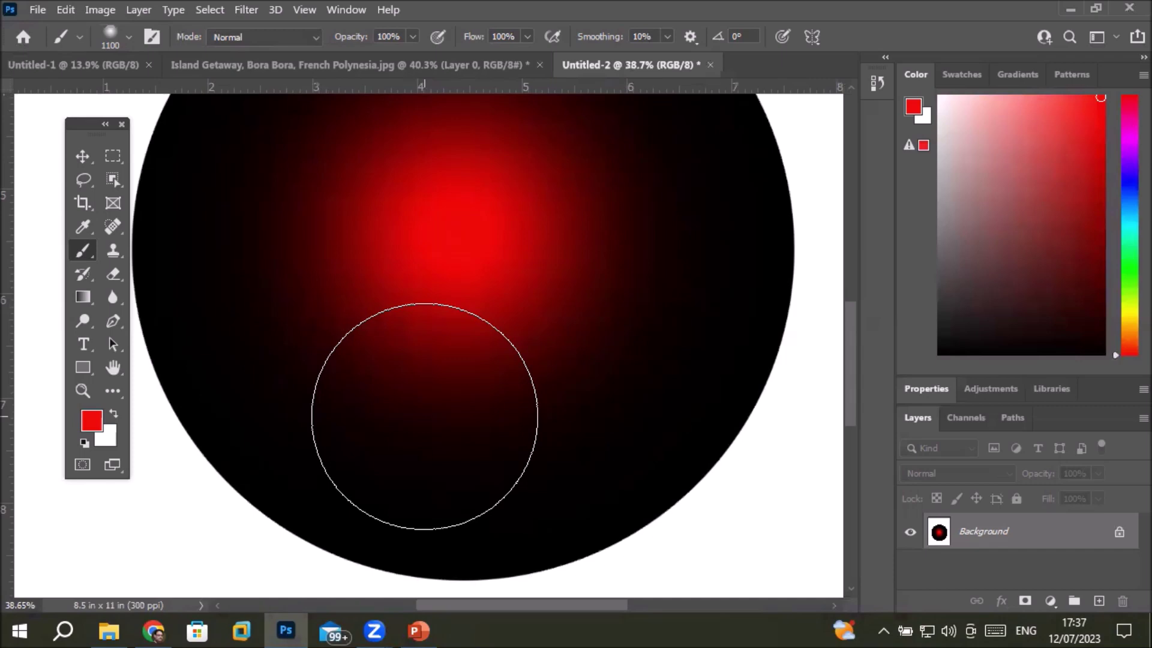
pyautogui.scroll(-2, 424, 417)
pyautogui.scroll(-2, 390, 394)
pyautogui.scroll(-1, 432, 329)
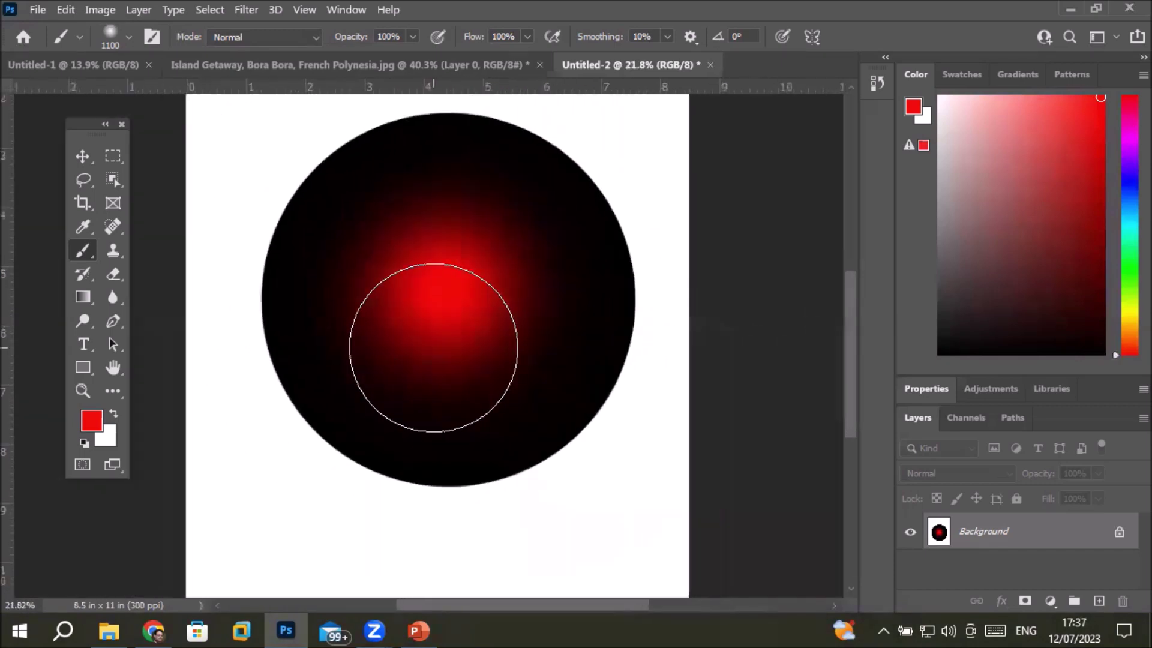
pyautogui.scroll(-1, 433, 348)
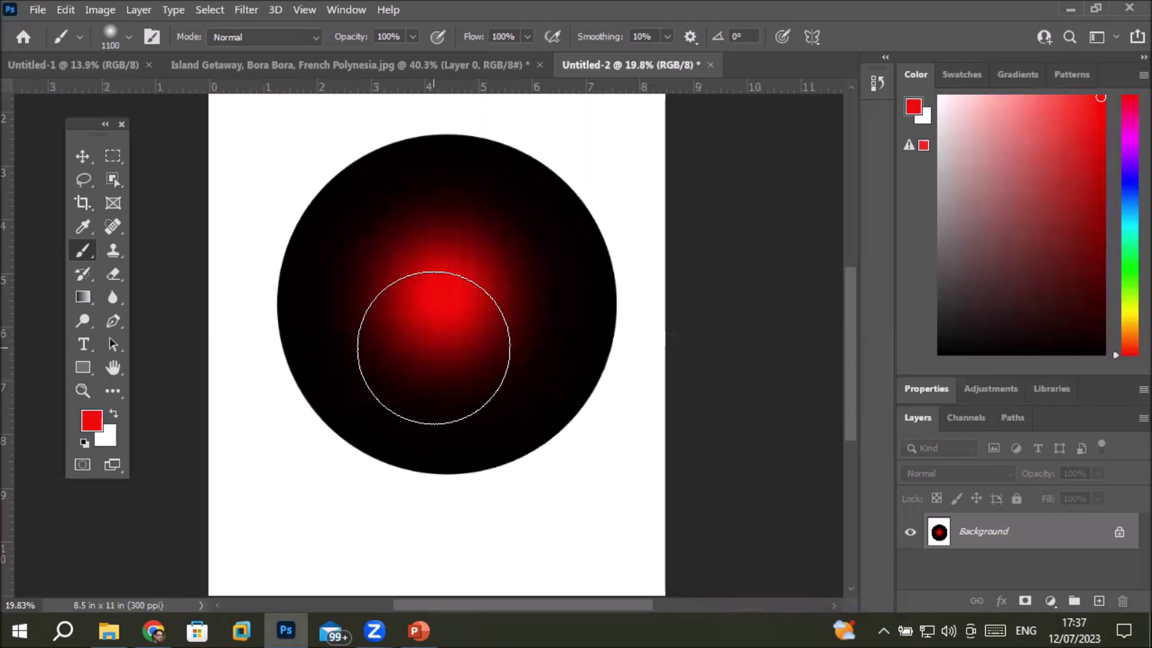
pyautogui.scroll(-1, 428, 350)
pyautogui.scroll(-1, 420, 342)
pyautogui.scroll(-2, 402, 339)
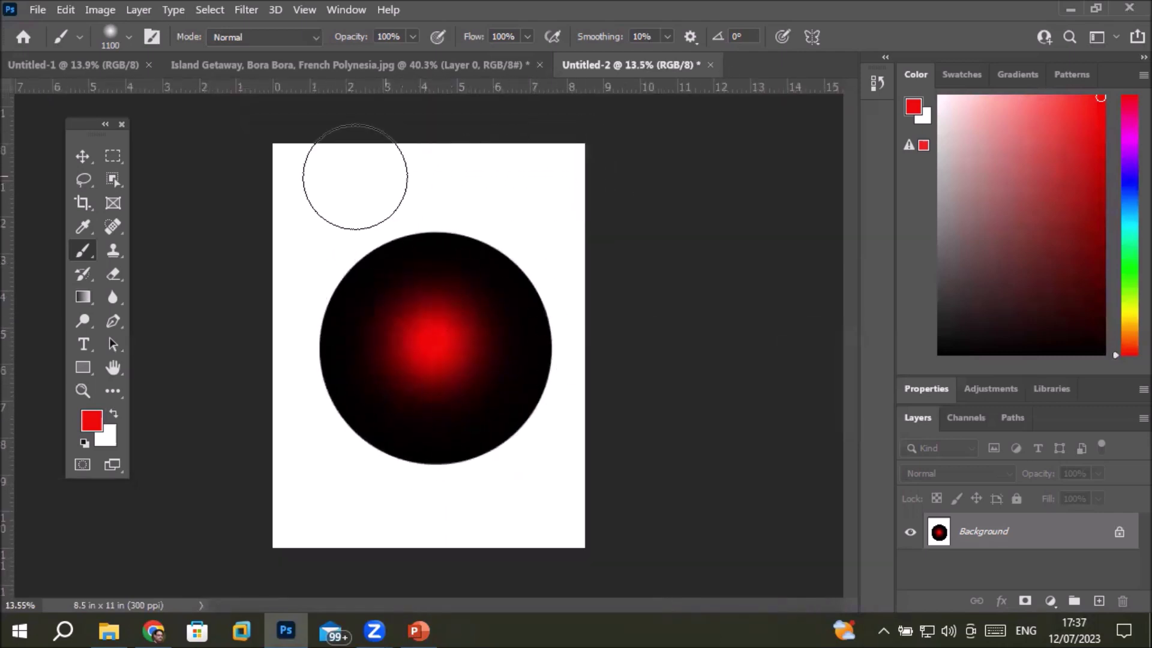
pyautogui.click(83, 156)
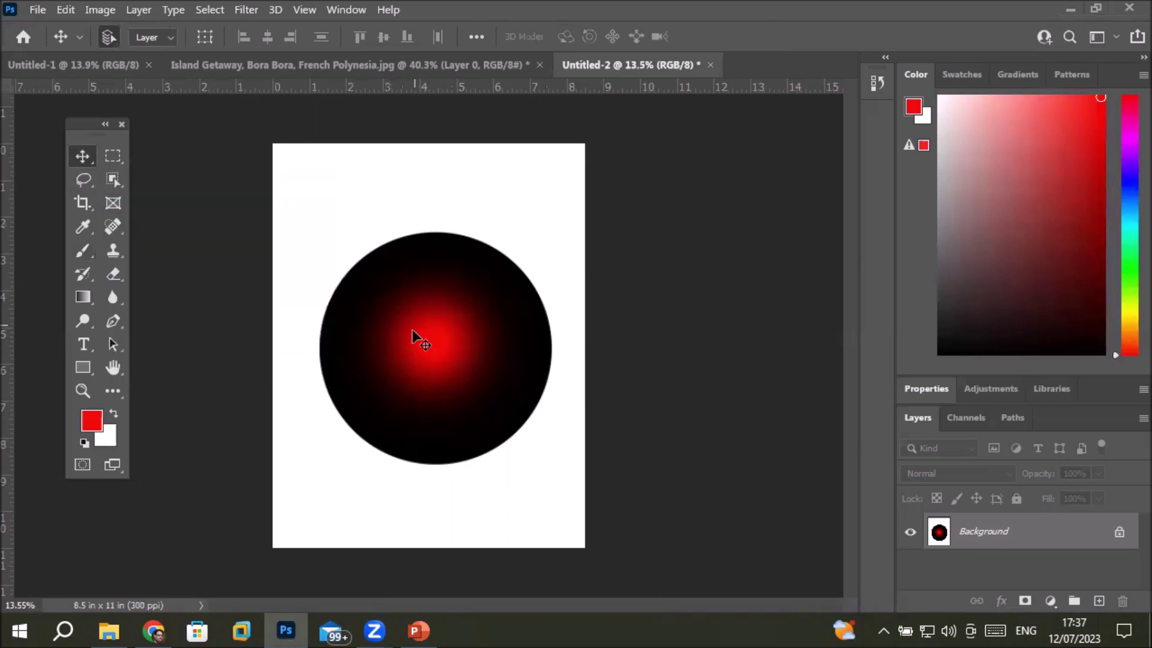
# Step: Try to drag the circle higher, converting the Background into a normal layer
pyautogui.moveTo(420, 335); pyautogui.dragTo(438, 201)
pyautogui.moveTo(432, 284); pyautogui.dragTo(423, 288)
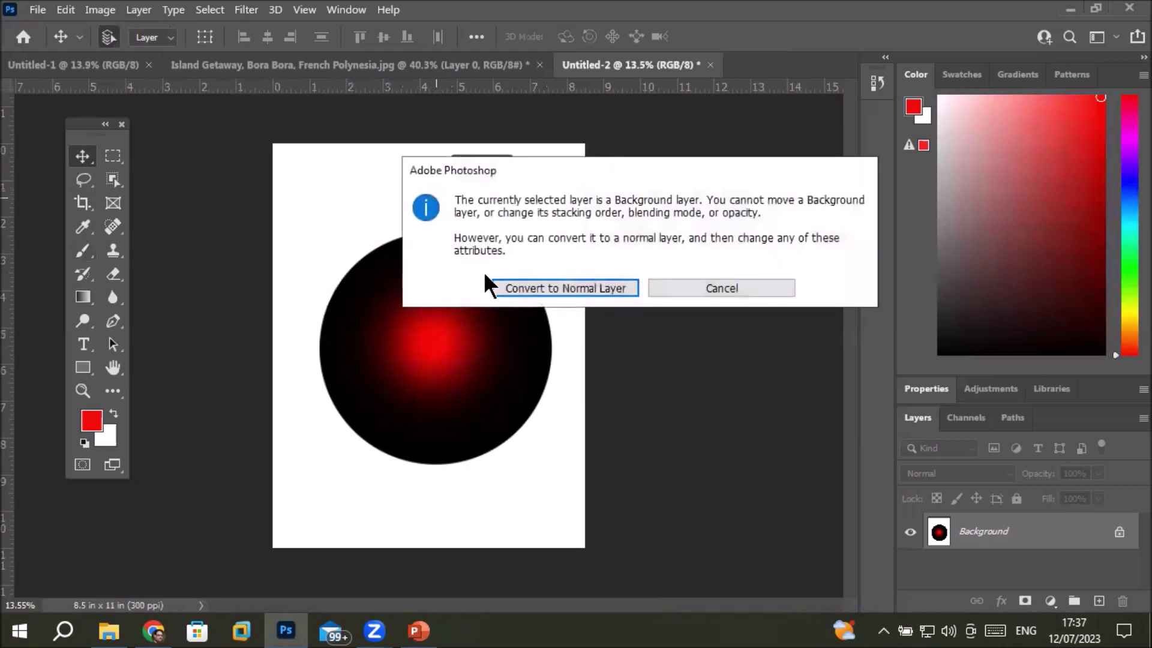
pyautogui.click(540, 288)
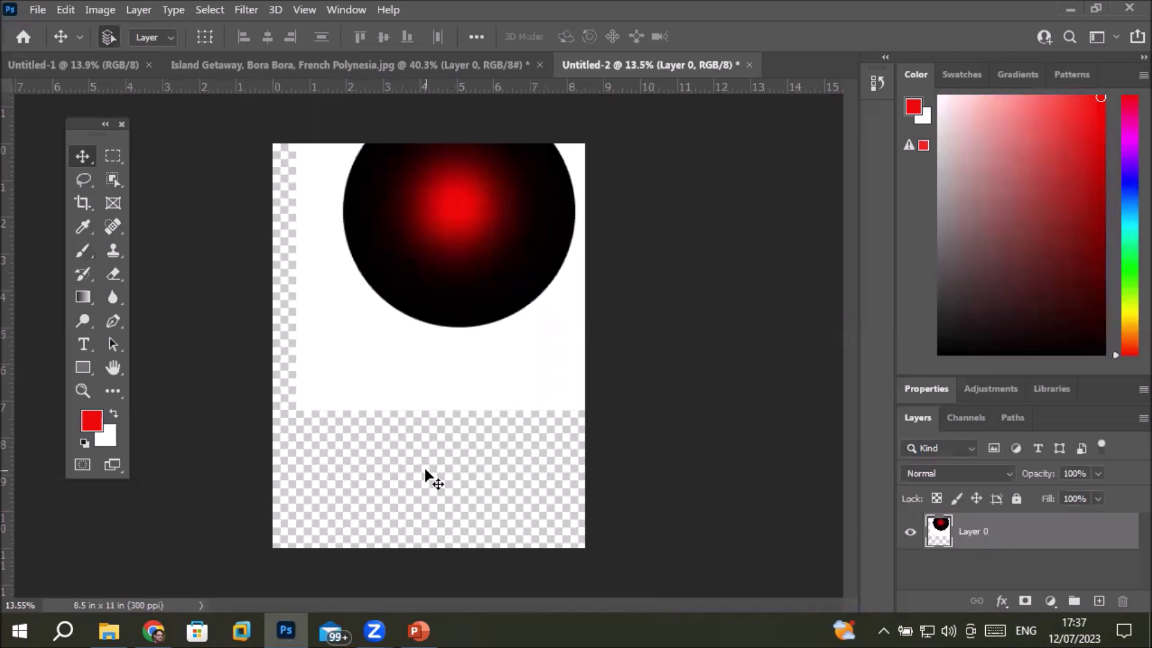
# Step: Undo the layer move, the red gradient and the black circle fill
pyautogui.hotkey('ctrl', 'z')
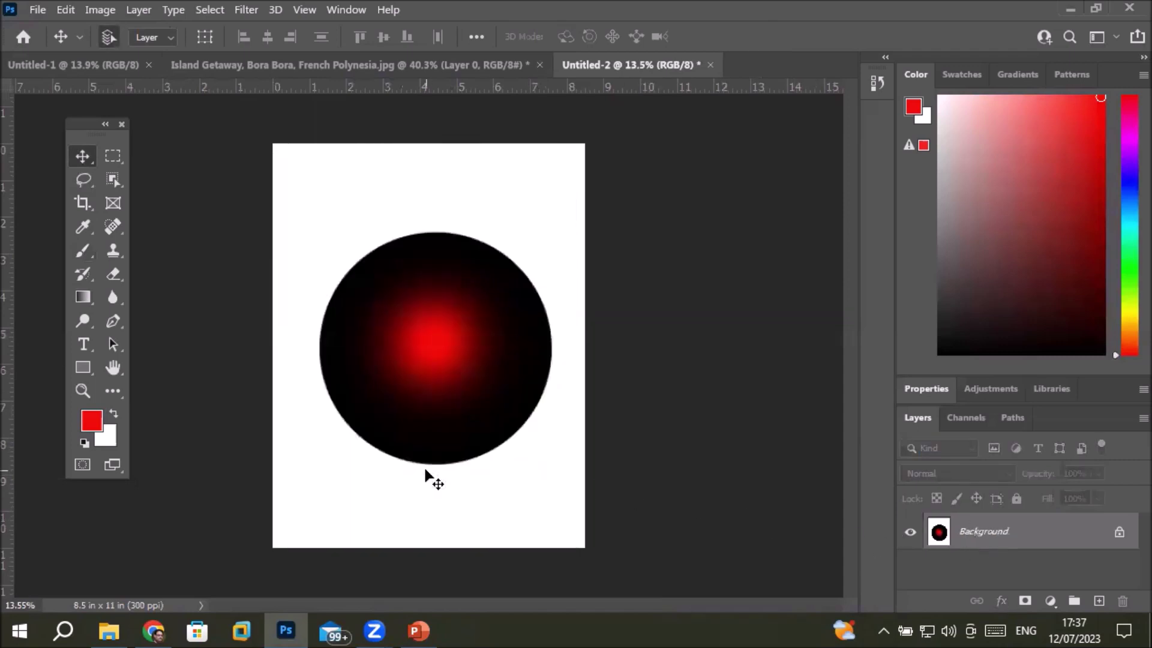
pyautogui.hotkey('ctrl', 'z')
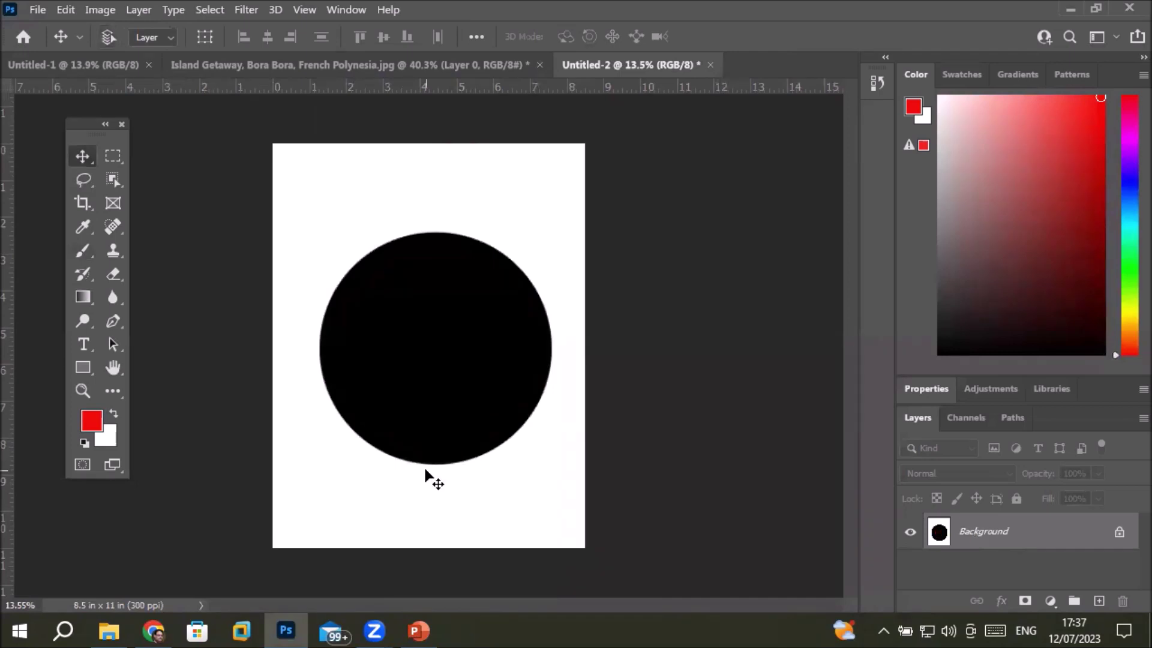
pyautogui.hotkey('ctrl', 'z')
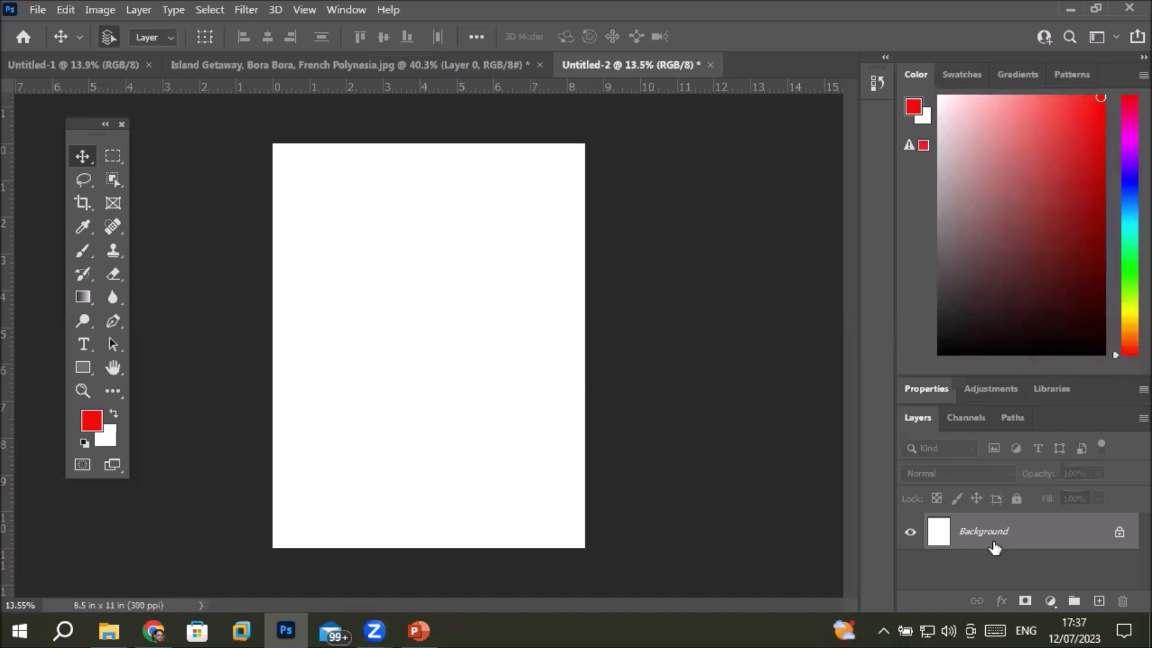
# Step: Add a new empty Layer 1 and set the Brush tool size to 1100 px
pyautogui.click(1097, 602)
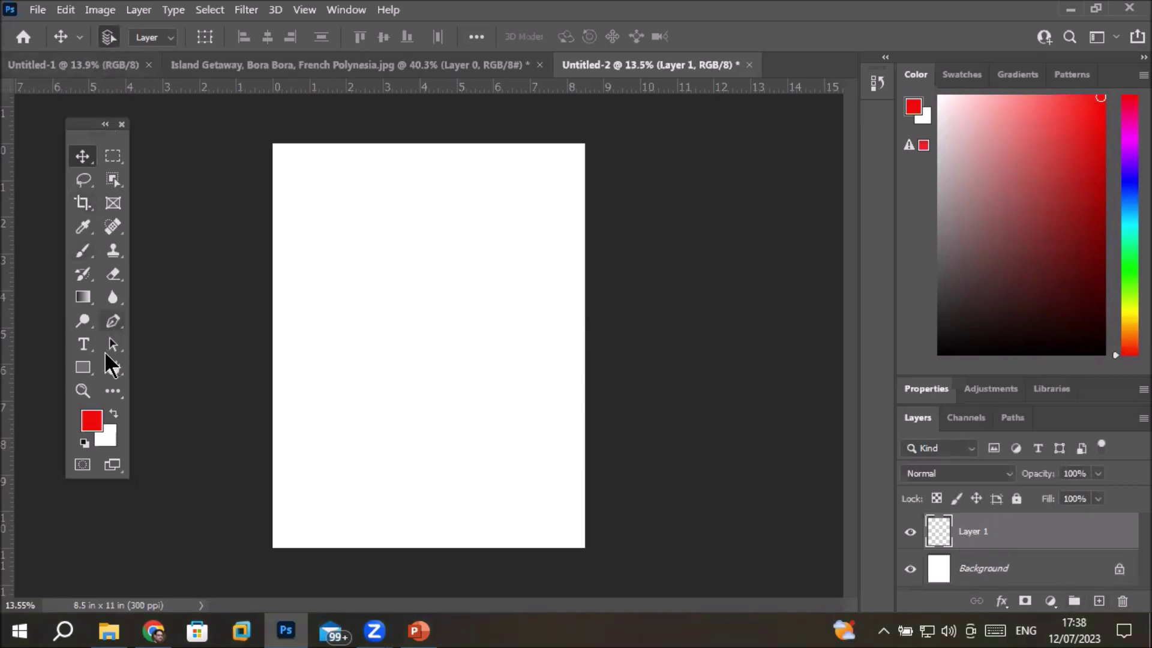
pyautogui.click(83, 253)
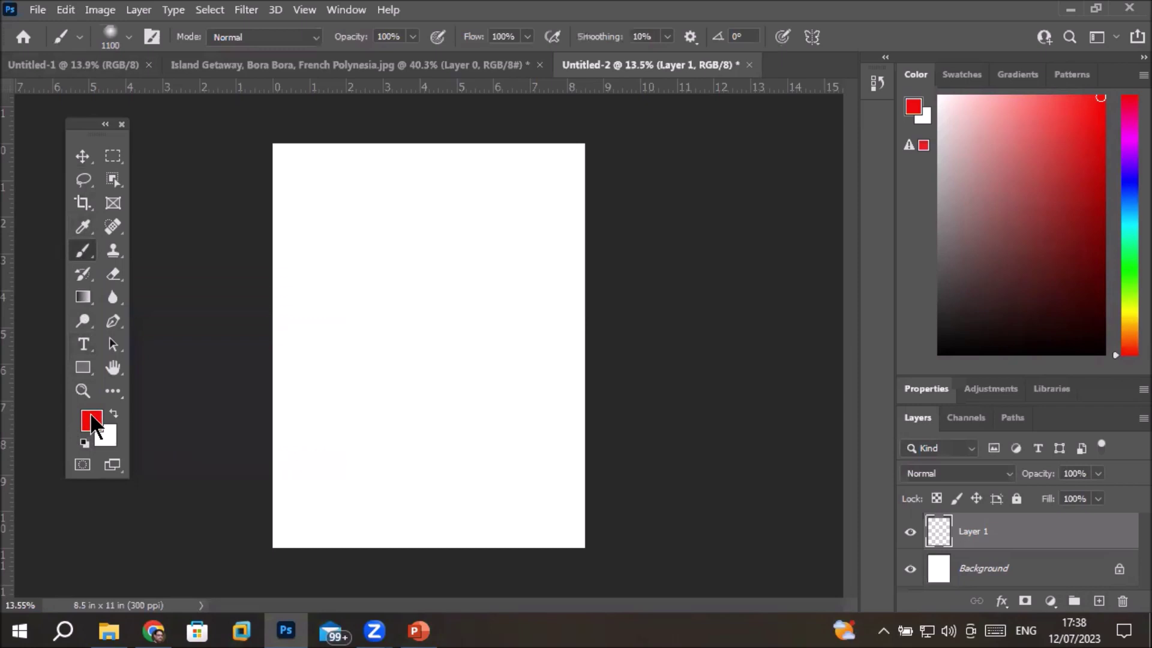
pyautogui.click(128, 37)
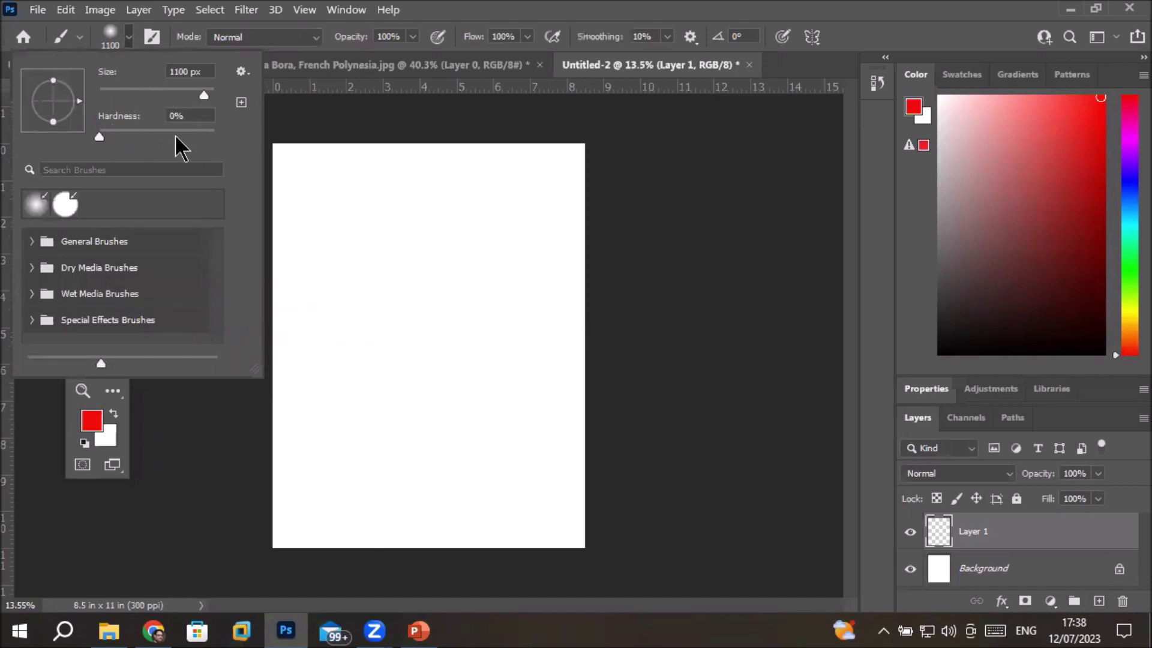
pyautogui.moveTo(203, 95)
pyautogui.mouseDown()
pyautogui.moveTo(217, 100)
pyautogui.moveTo(189, 96)
pyautogui.moveTo(214, 101)
pyautogui.mouseUp()
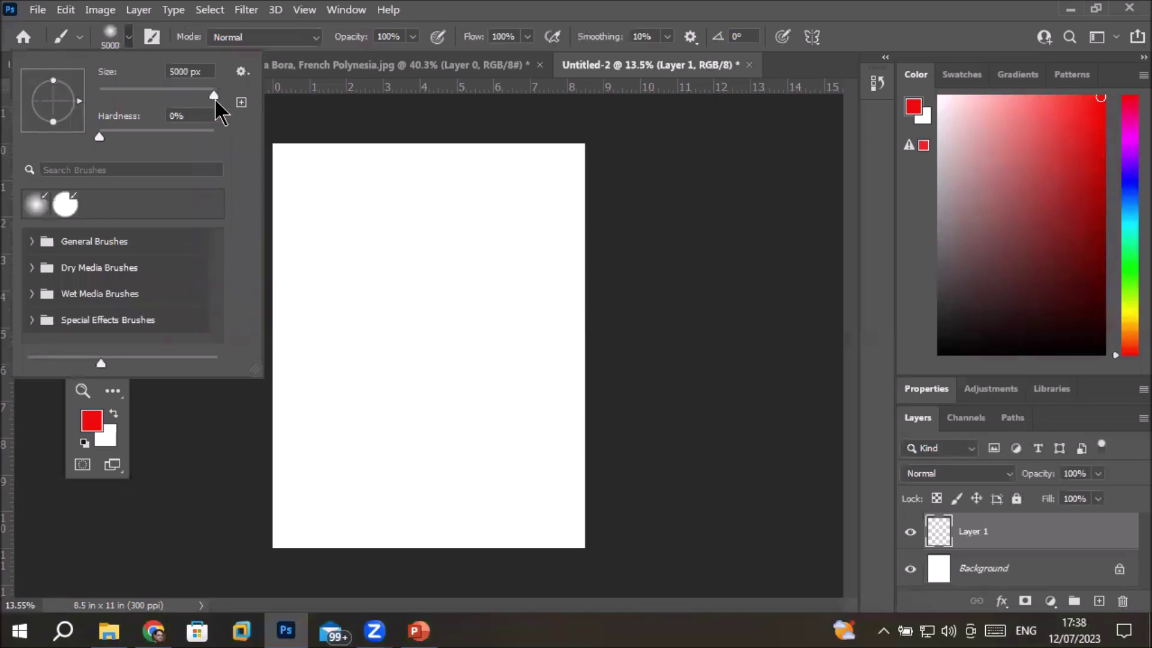
pyautogui.click(216, 101)
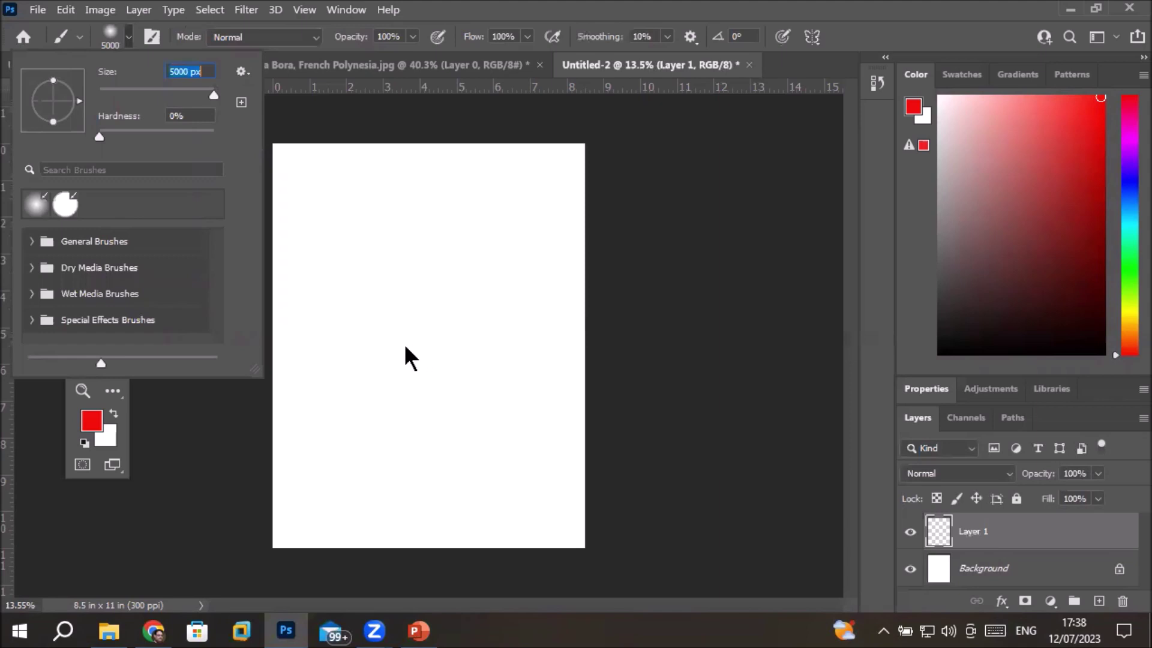
pyautogui.write('1100')
pyautogui.press('Return')
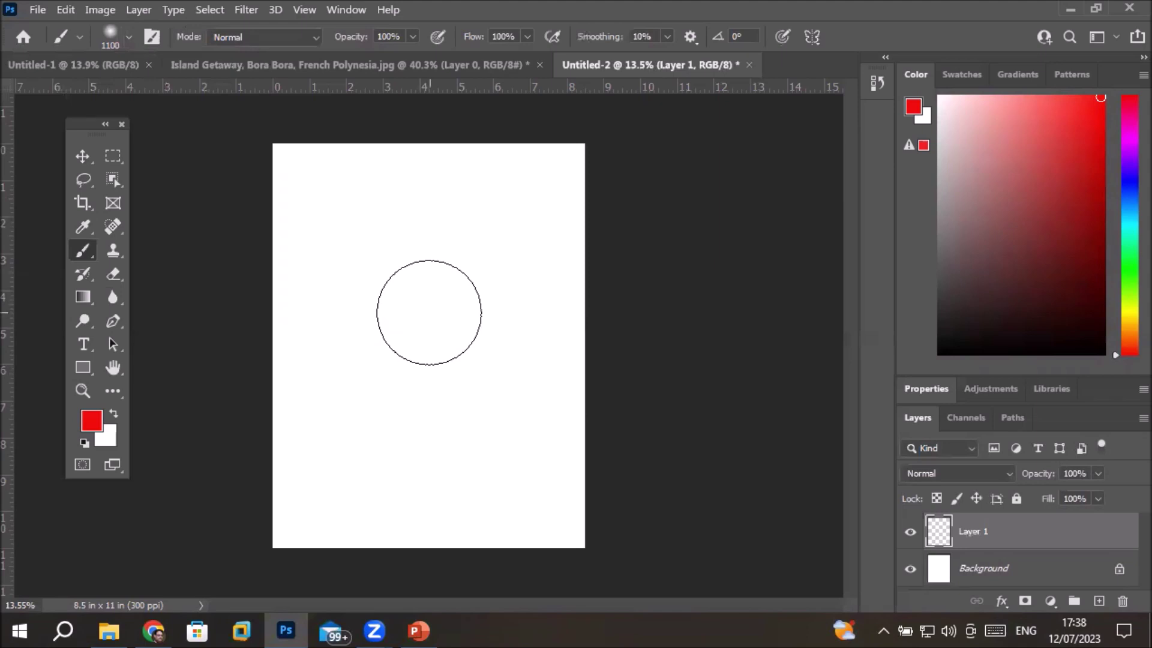
# Step: Toggle between Move and Brush tools, recheck brush settings, and make the Background active
pyautogui.rightClick(429, 312)
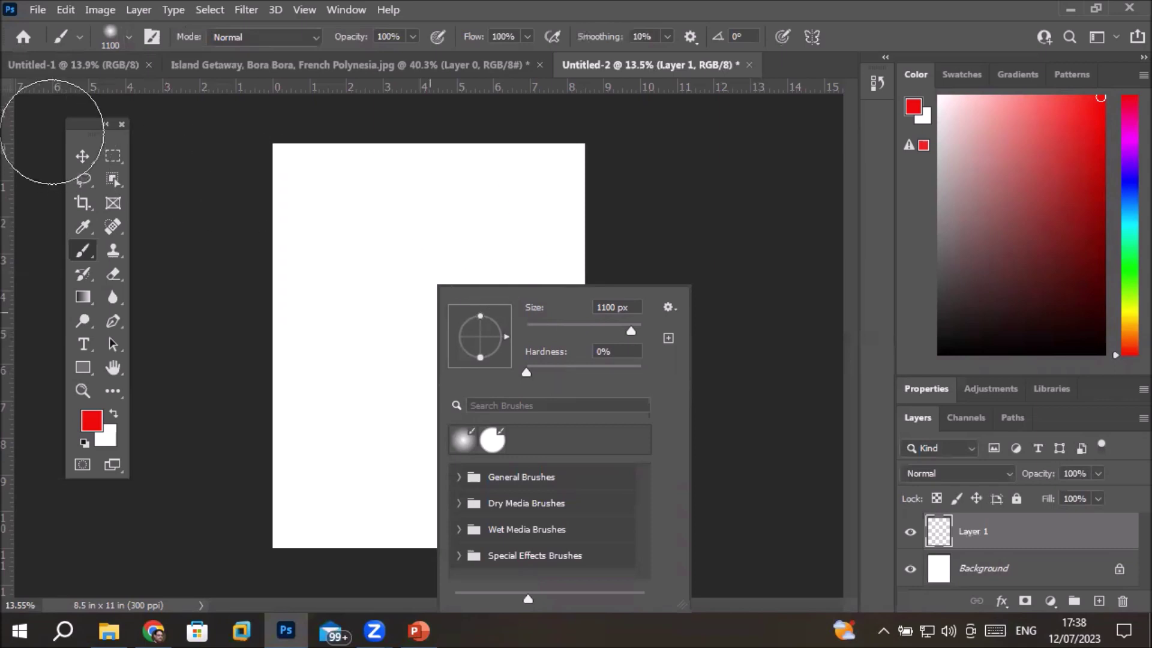
pyautogui.click(82, 156)
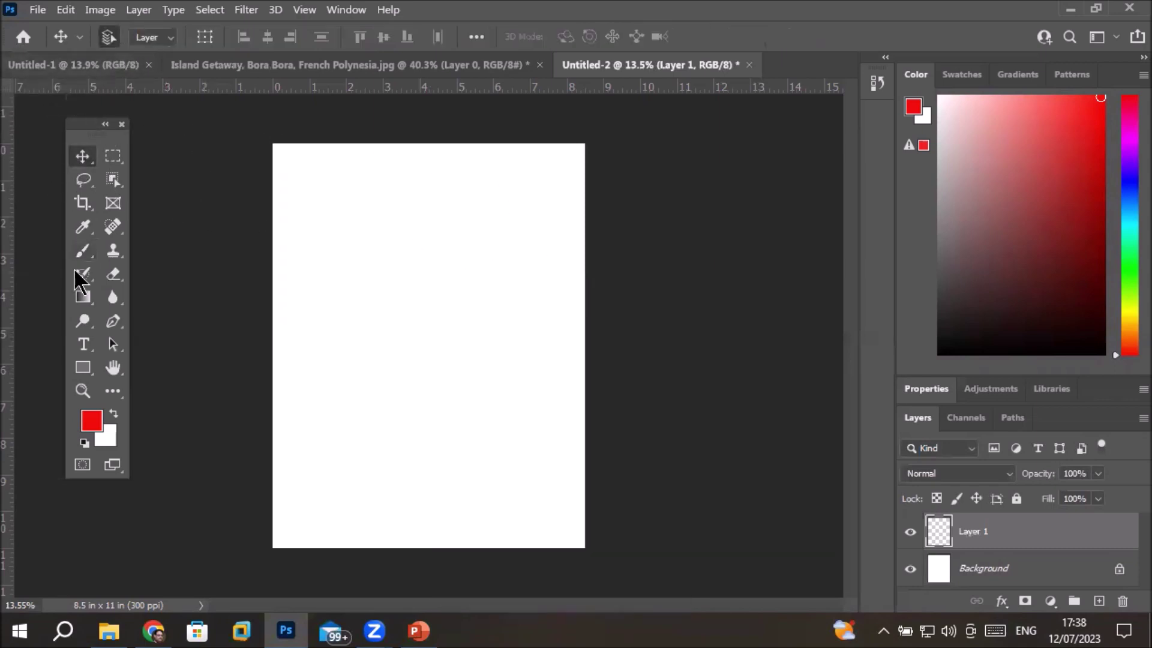
pyautogui.click(83, 251)
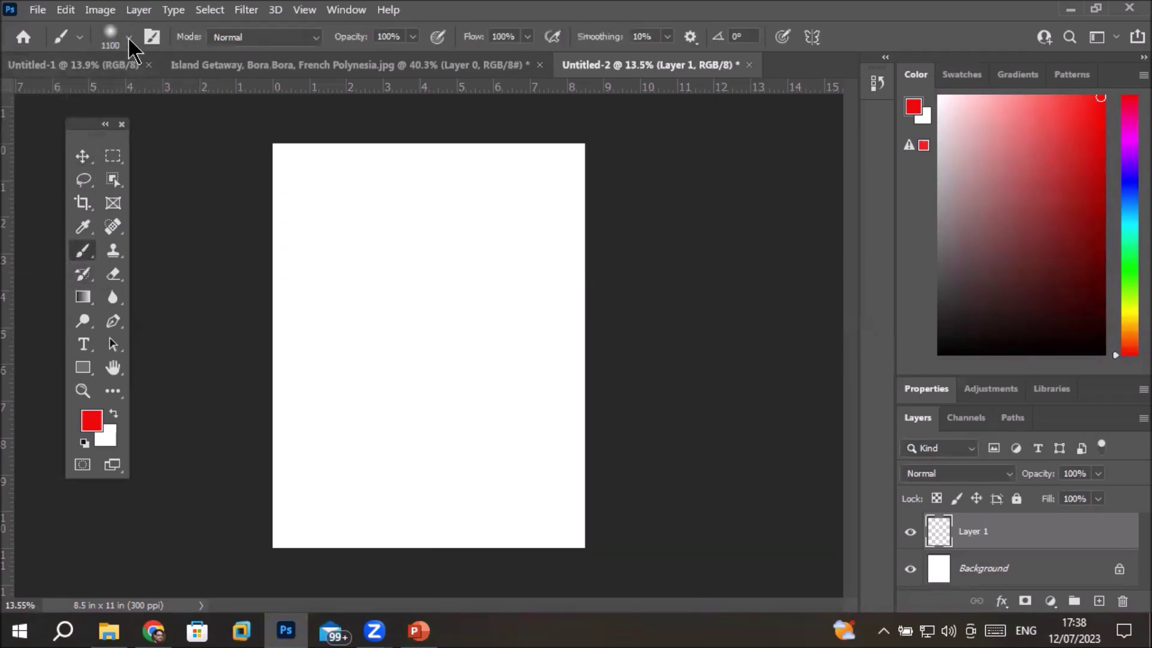
pyautogui.click(129, 37)
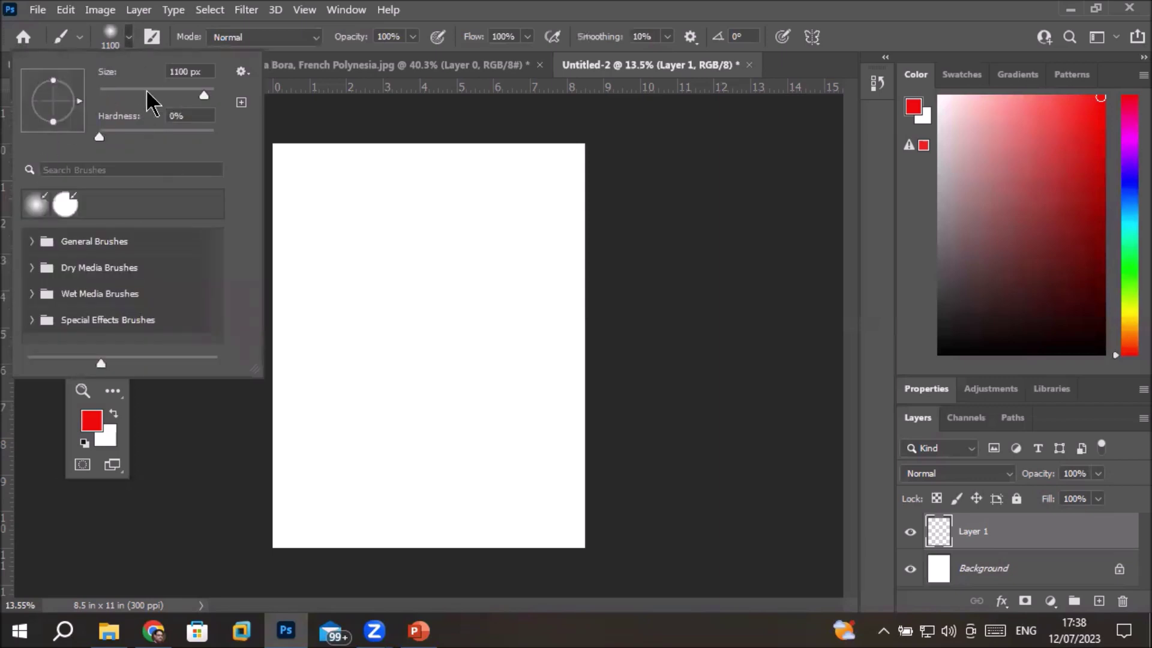
pyautogui.click(360, 300)
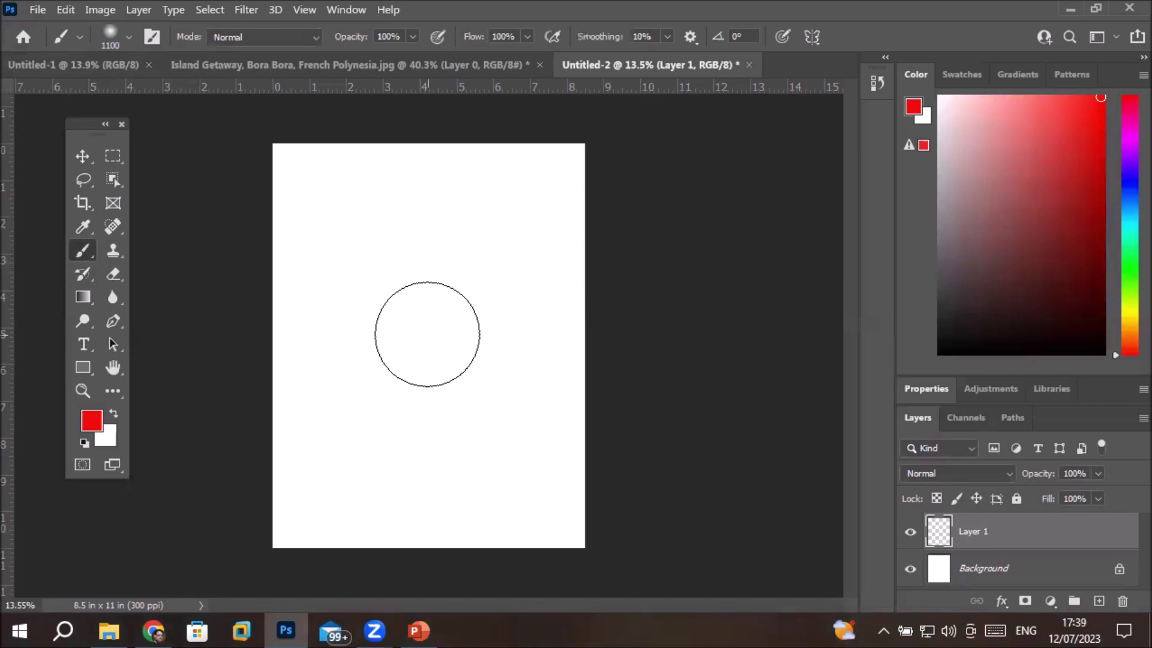
pyautogui.click(127, 38)
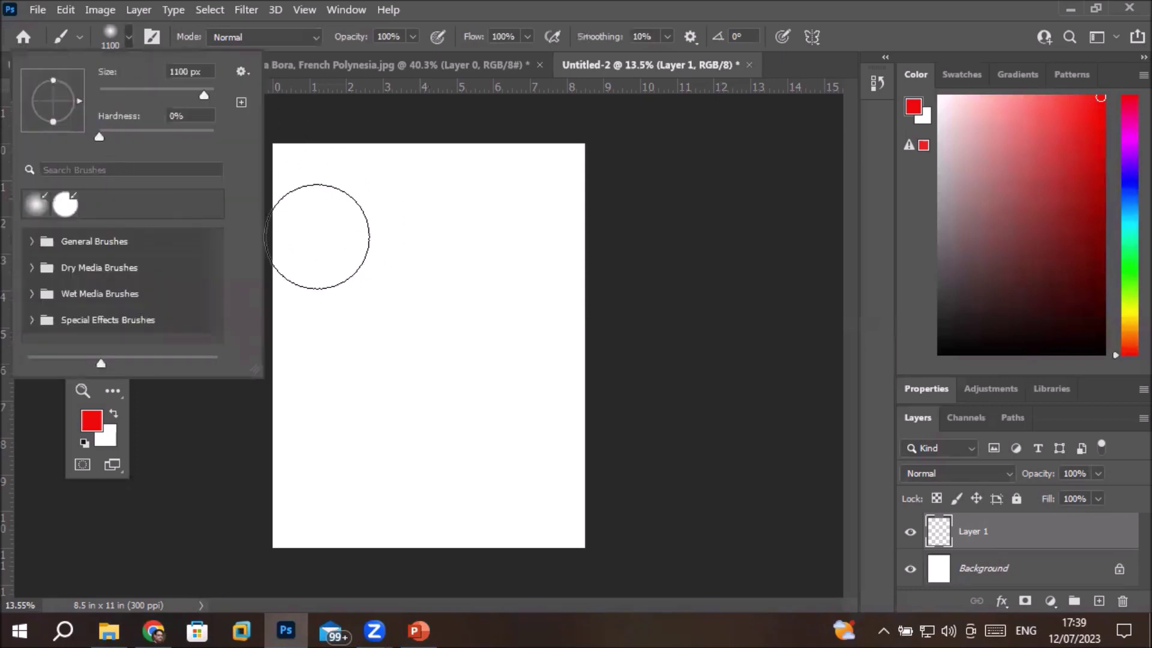
pyautogui.click(420, 319)
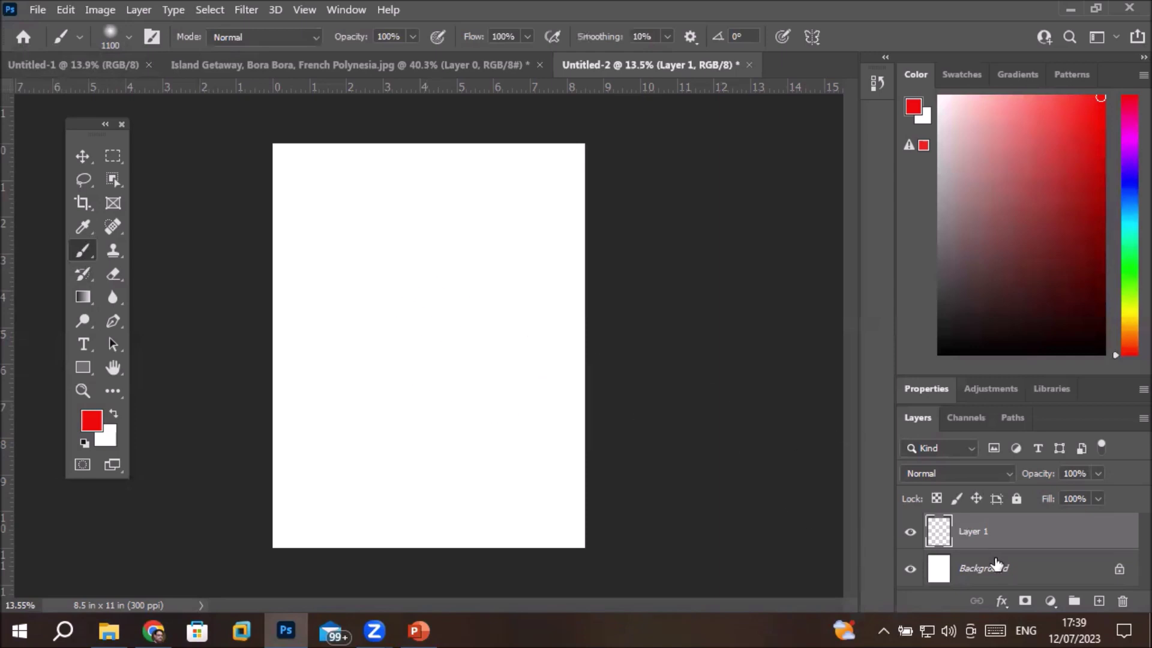
pyautogui.click(982, 573)
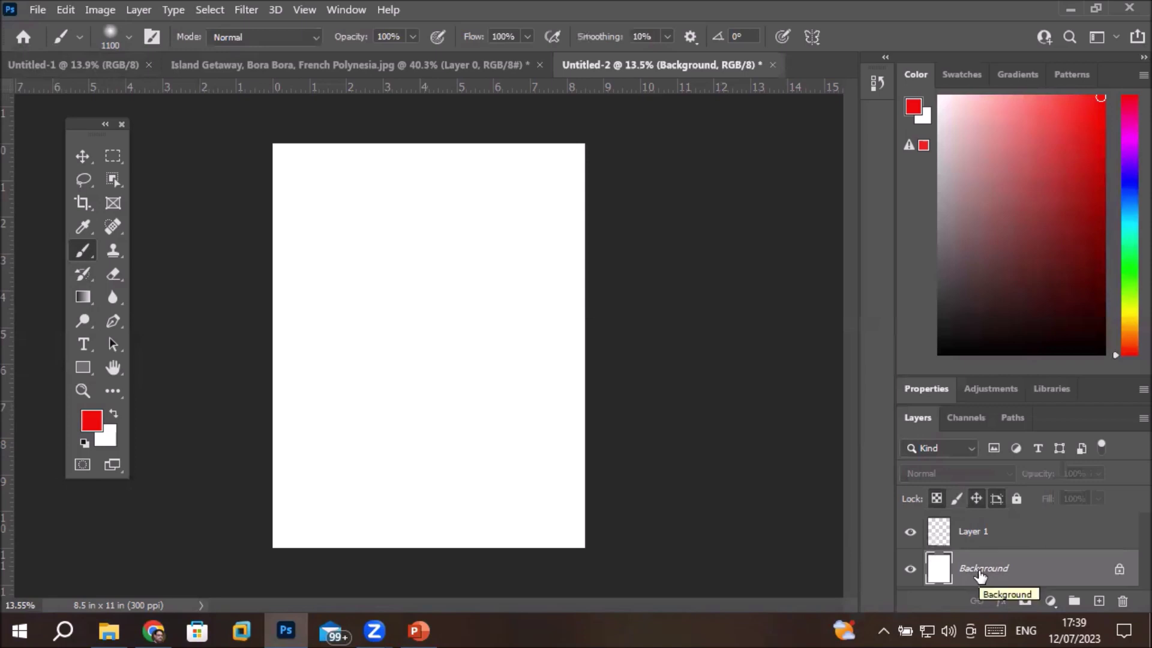
# Step: Fill the Background with black, make white the painting colour, and raise brush hardness to 72%
pyautogui.click(84, 443)
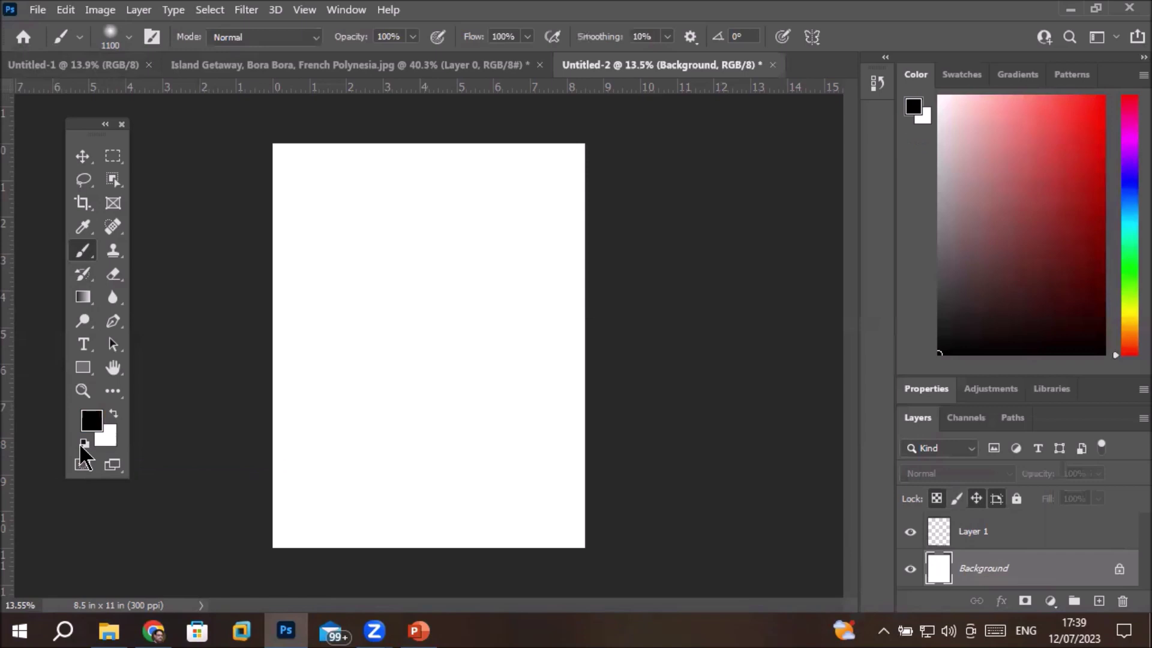
pyautogui.hotkey('alt', 'BackSpace')
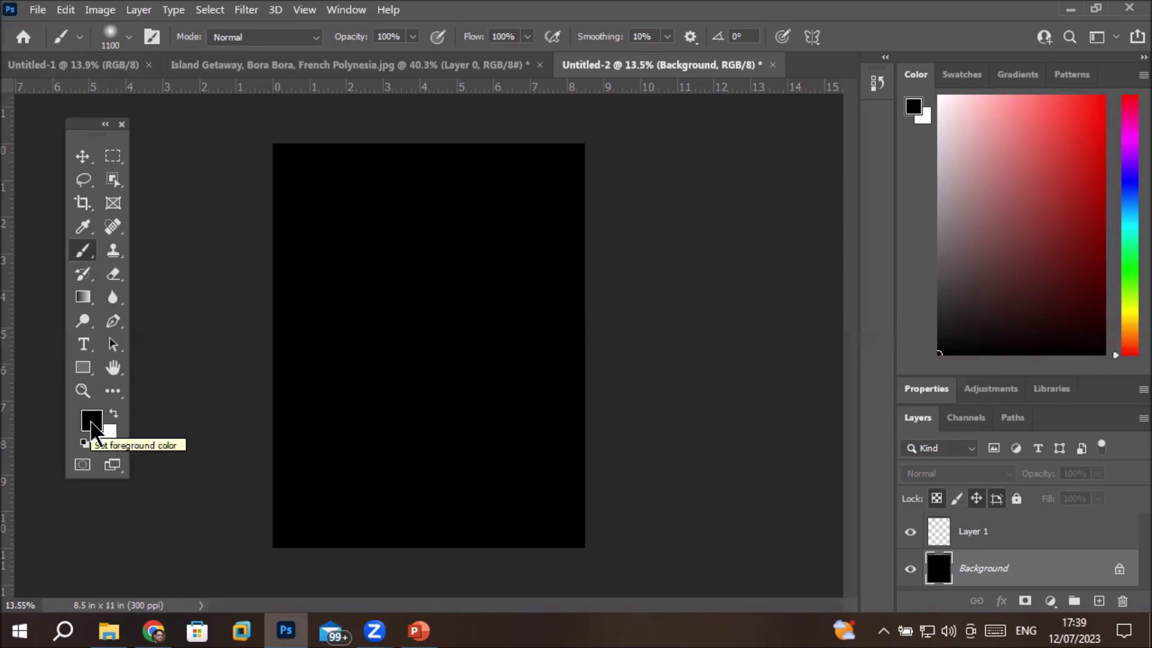
pyautogui.click(114, 416)
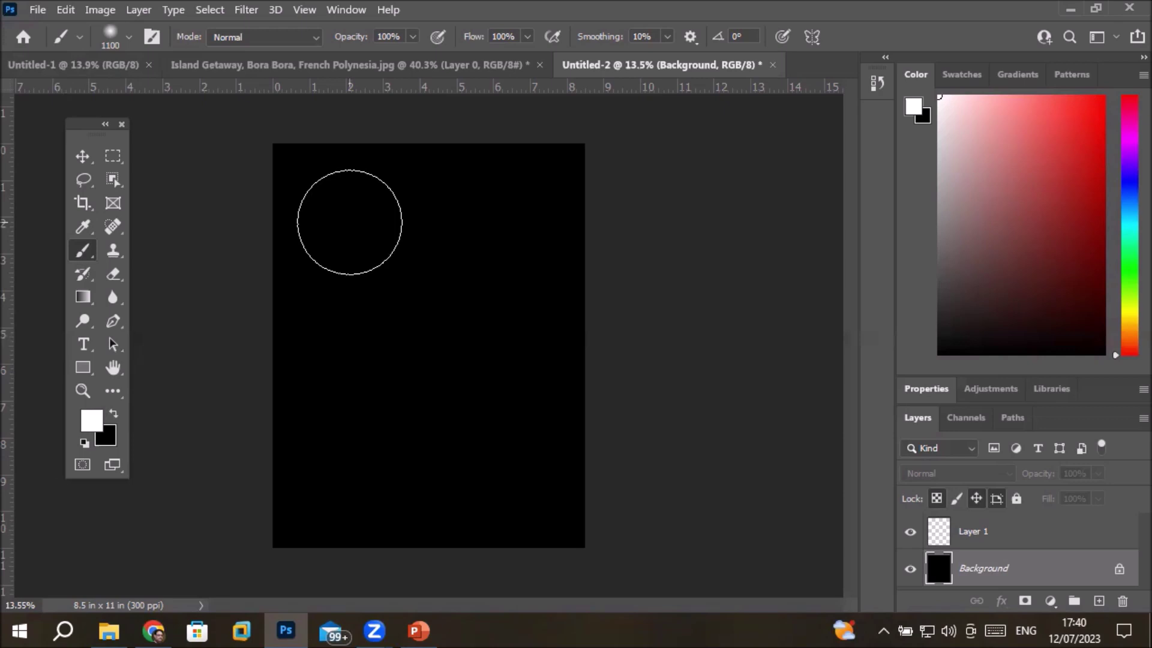
pyautogui.click(130, 38)
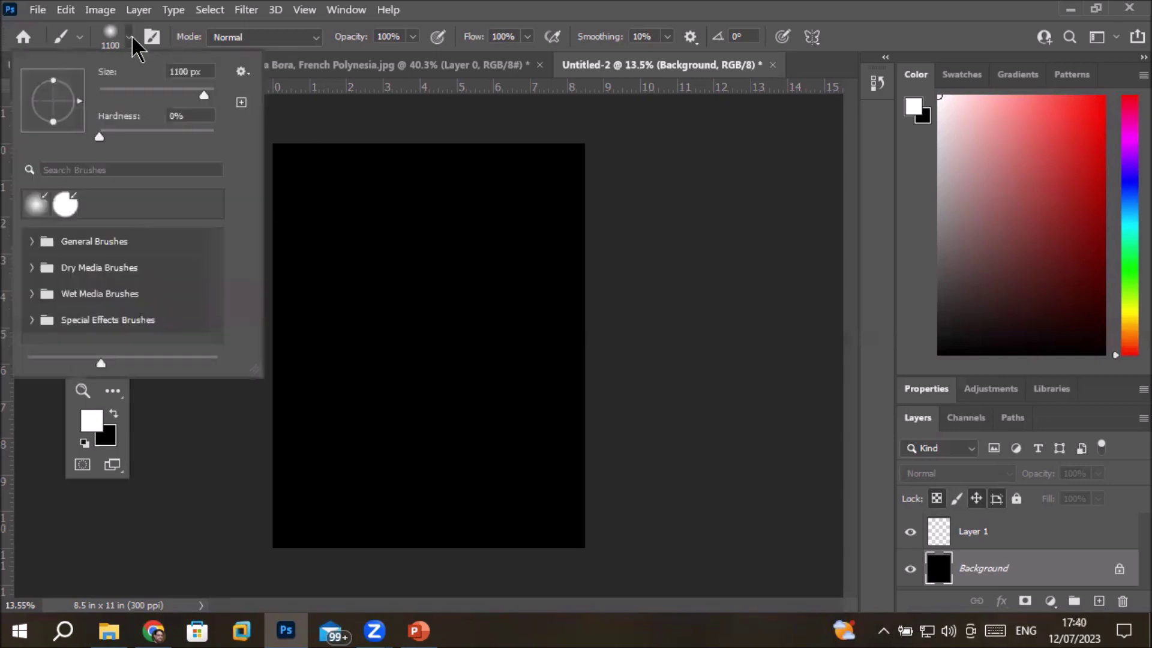
pyautogui.moveTo(100, 137)
pyautogui.mouseDown()
pyautogui.moveTo(182, 137)
pyautogui.moveTo(221, 153)
pyautogui.mouseUp()
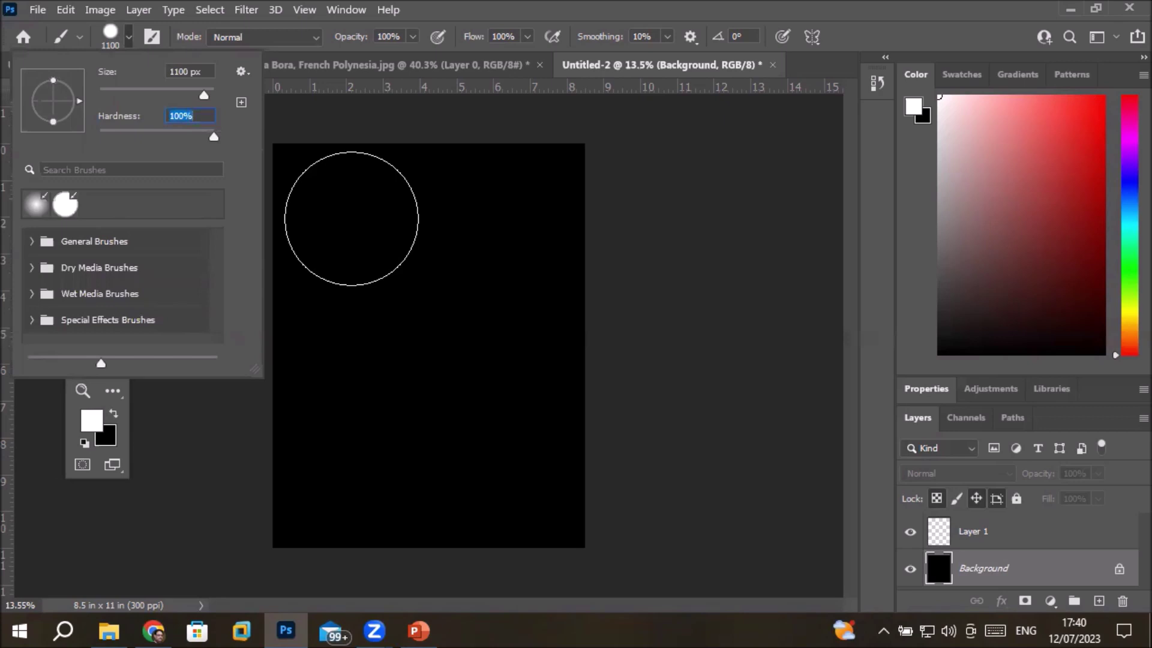
# Step: Set the white brush to 100% hardness and 480 px, then paint a dot near the top-left
pyautogui.press('Escape')
pyautogui.click(127, 37)
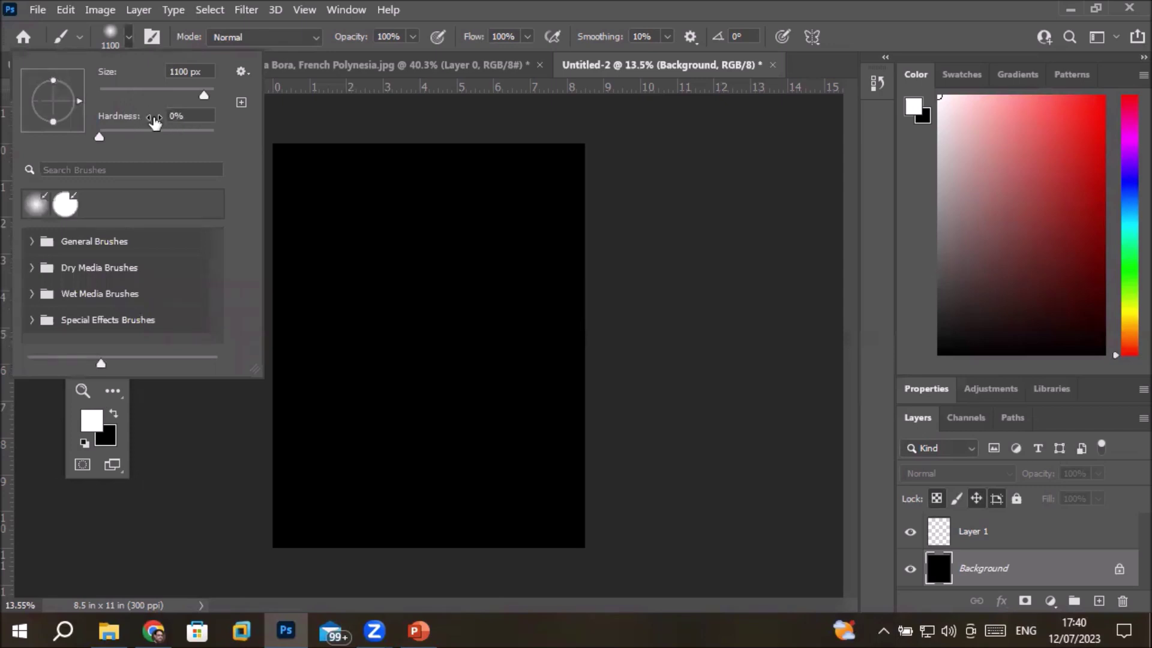
pyautogui.moveTo(100, 137); pyautogui.dragTo(214, 138)
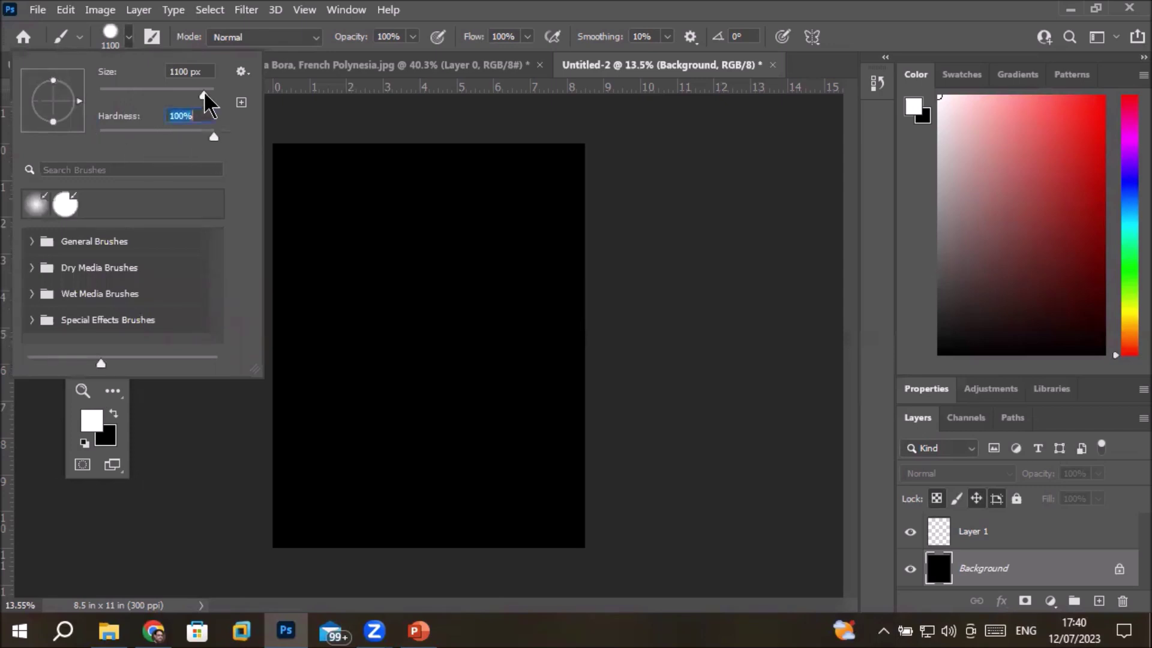
pyautogui.moveTo(203, 91); pyautogui.dragTo(162, 95)
pyautogui.moveTo(162, 96); pyautogui.dragTo(182, 101)
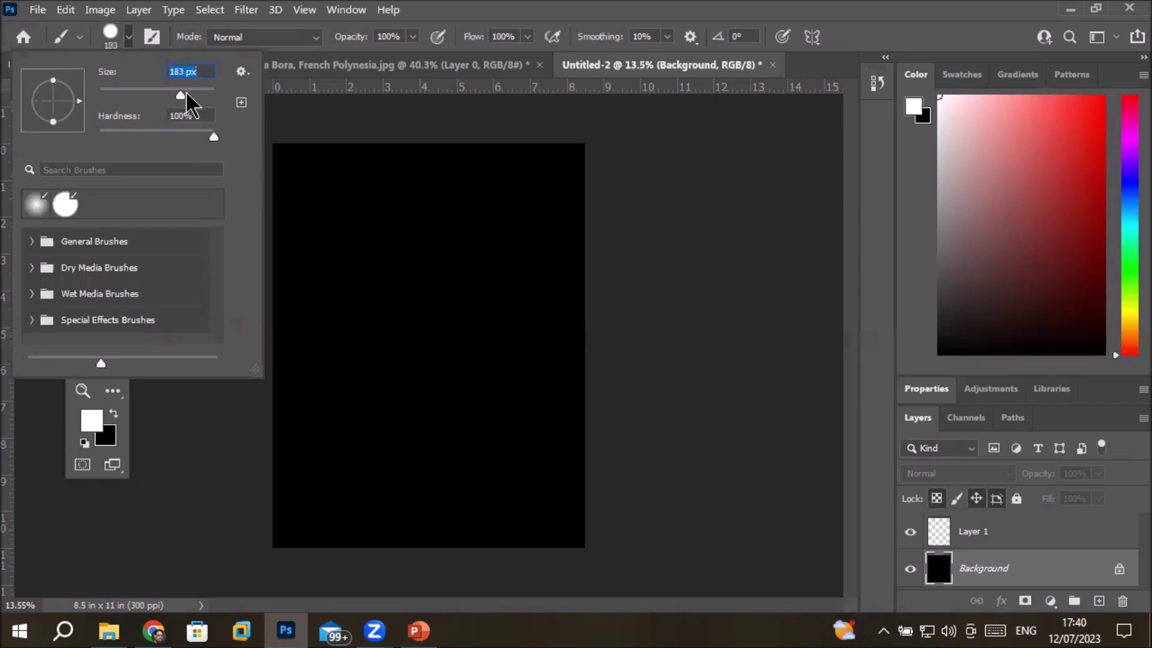
pyautogui.moveTo(181, 96); pyautogui.dragTo(201, 98)
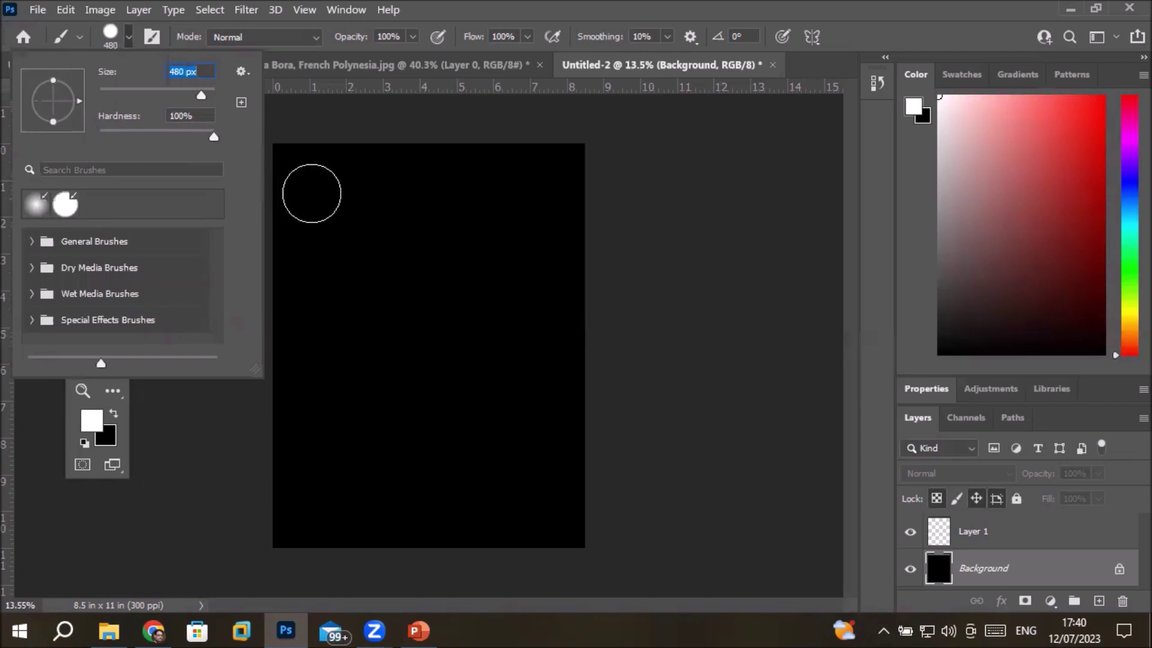
pyautogui.click(311, 193)
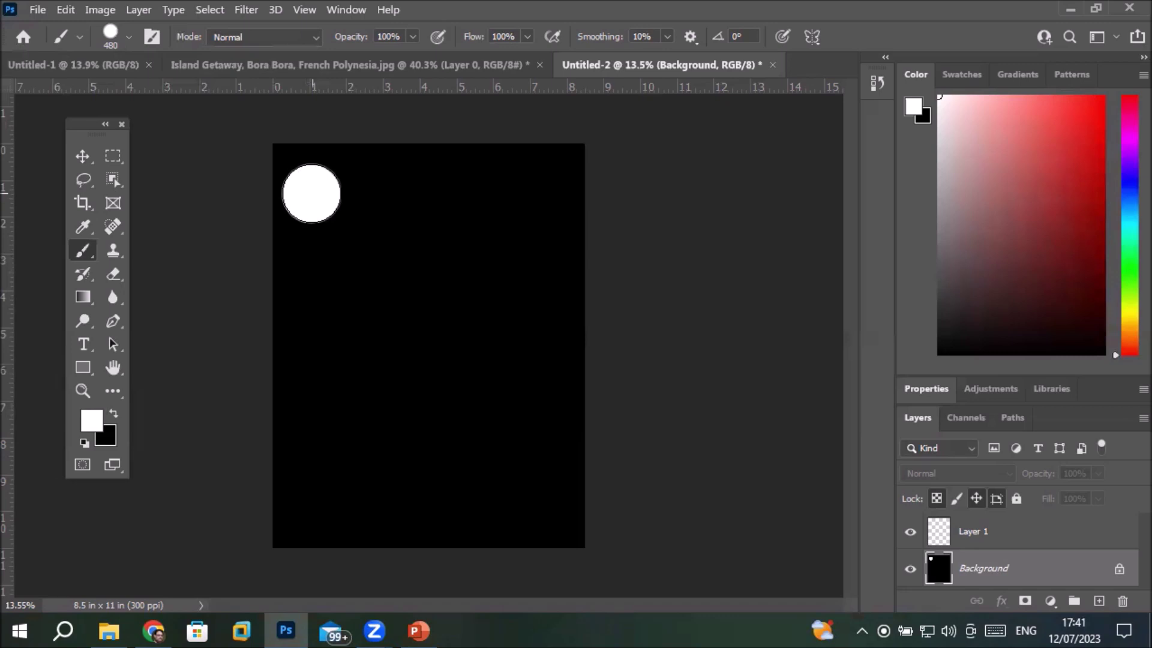
# Step: Enlarge the brush to 500 px, soften it to 0% hardness, and paint a glow over the circle
pyautogui.press(']')
pyautogui.press(']')
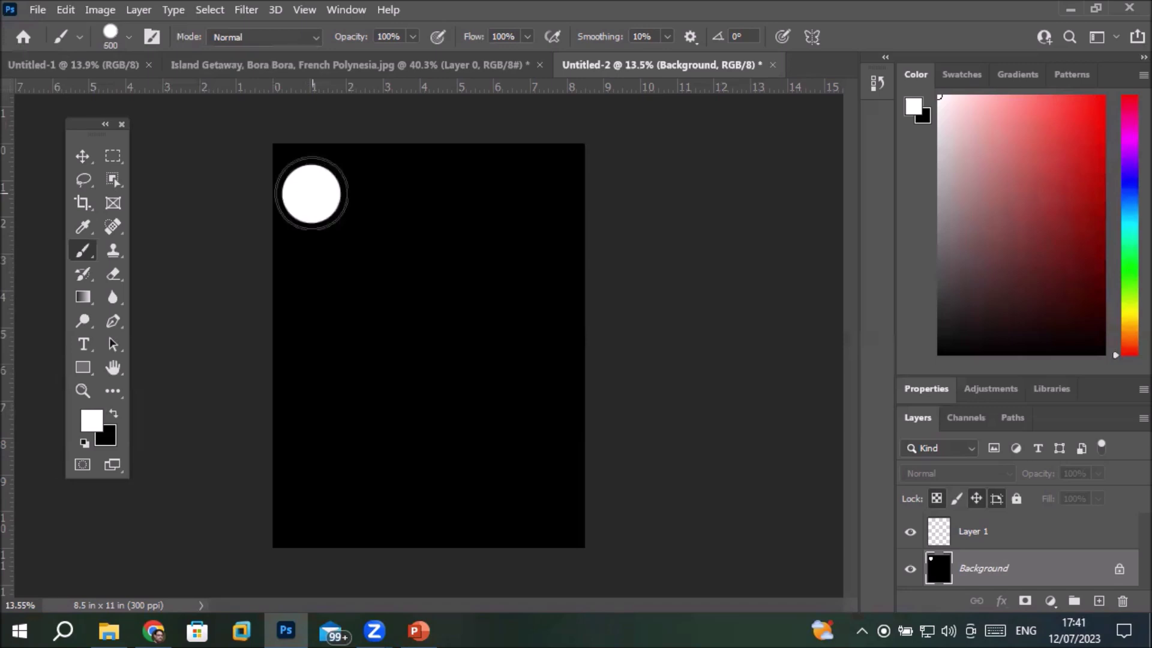
pyautogui.scroll(1, 311, 194)
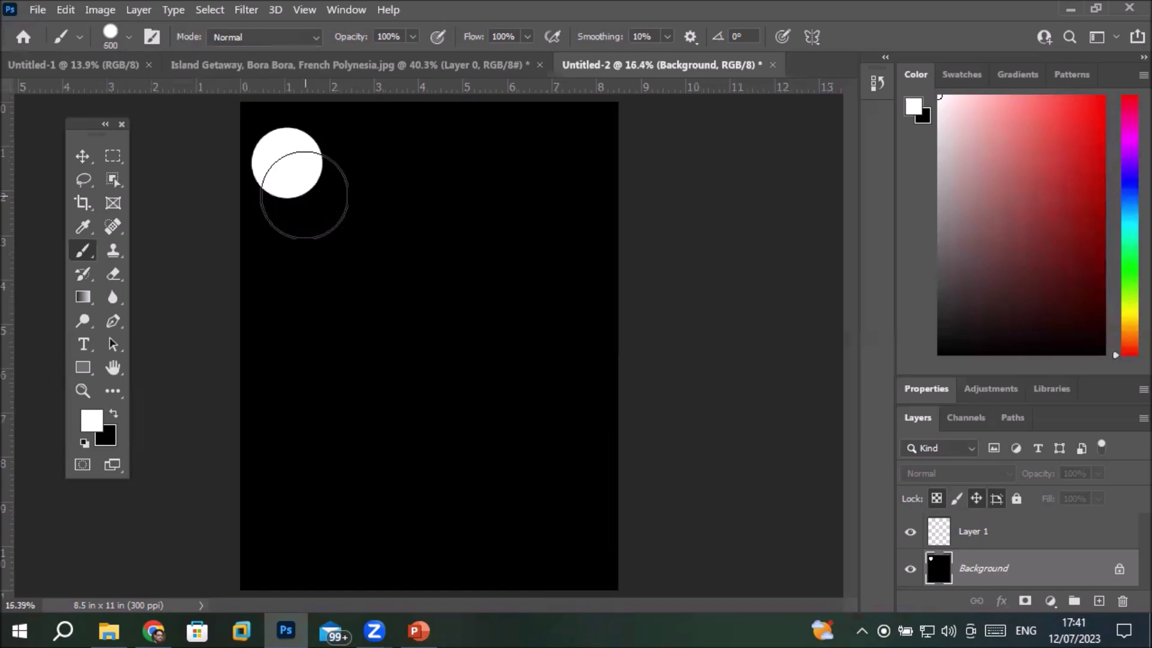
pyautogui.scroll(1, 303, 198)
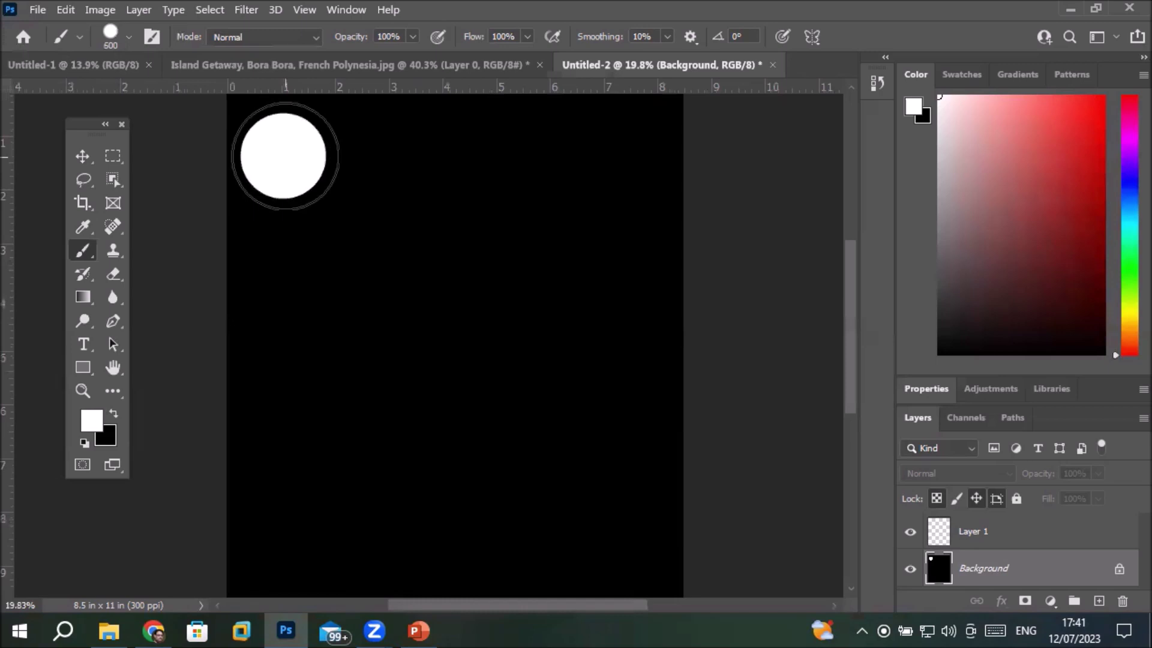
pyautogui.click(129, 38)
pyautogui.moveTo(212, 135); pyautogui.dragTo(96, 132)
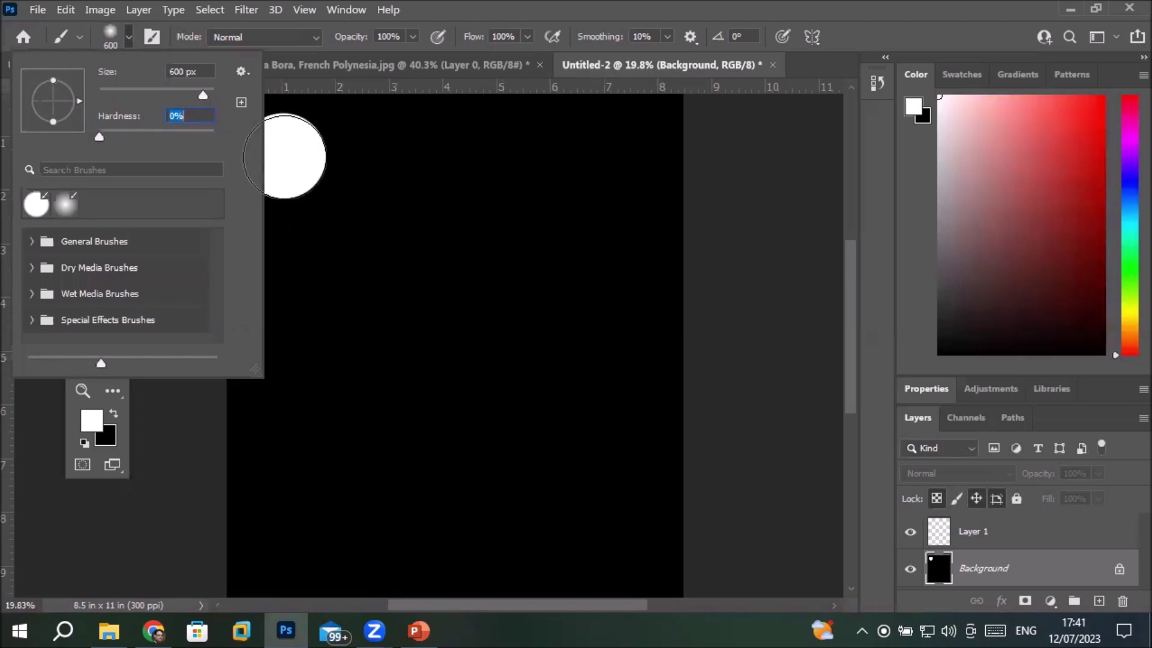
pyautogui.press('Return')
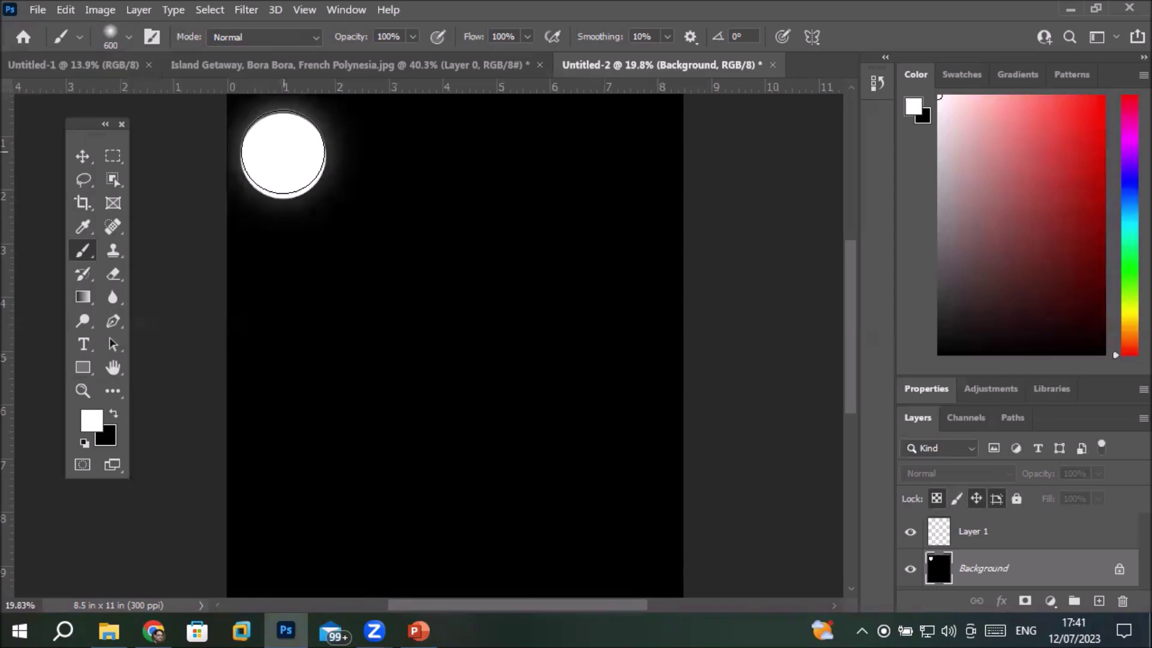
pyautogui.click(283, 154)
# Step: Grow the soft brush to 800 px and paint a wider glow around the circle
pyautogui.scroll(2, 283, 159)
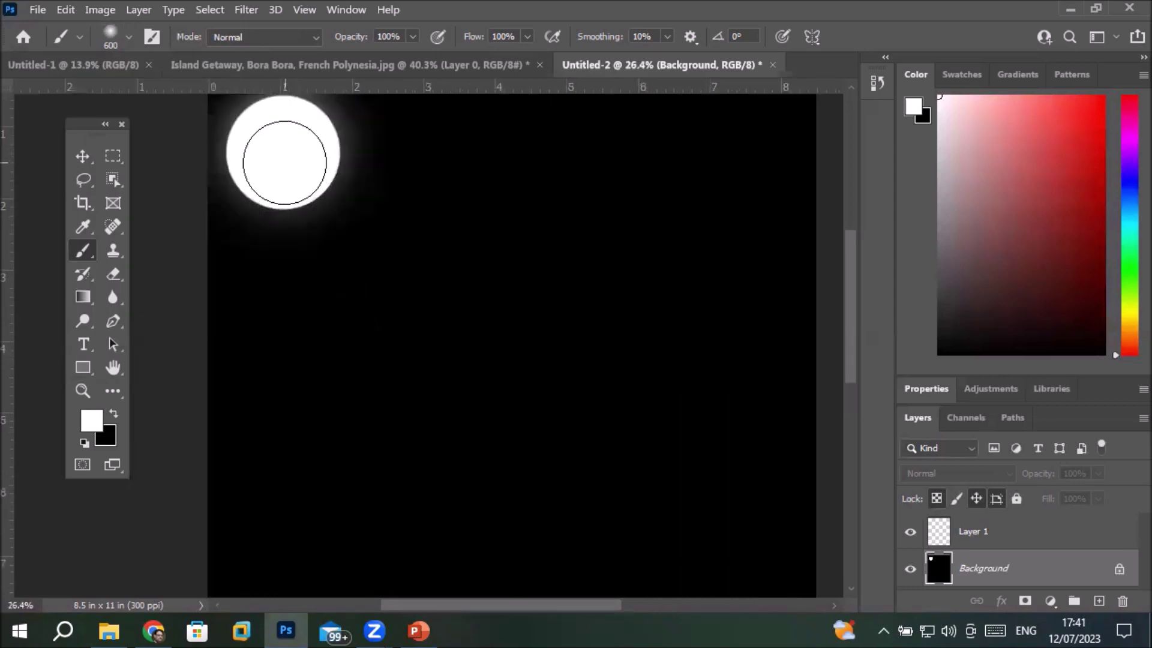
pyautogui.scroll(-2, 283, 159)
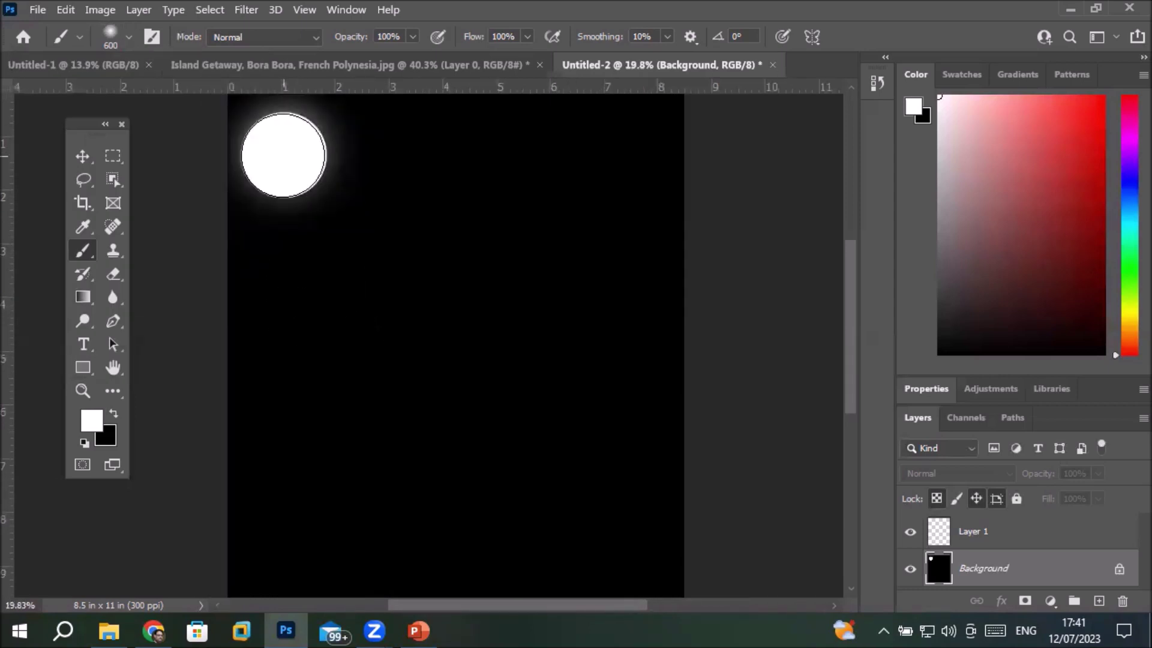
pyautogui.press(']')
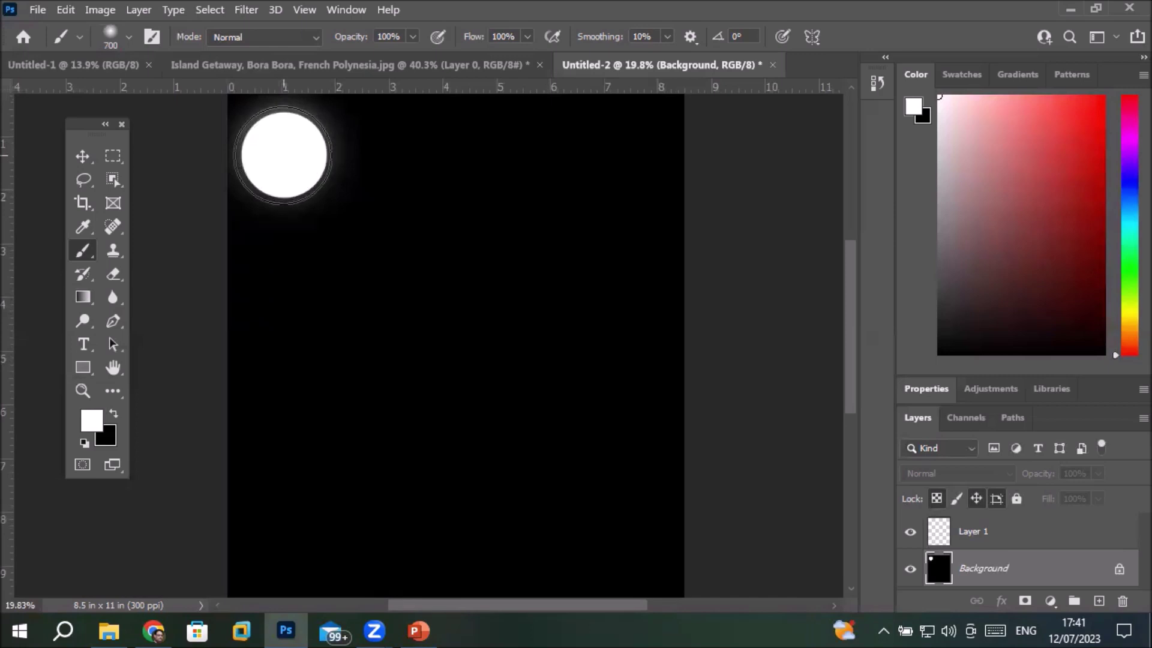
pyautogui.press(']')
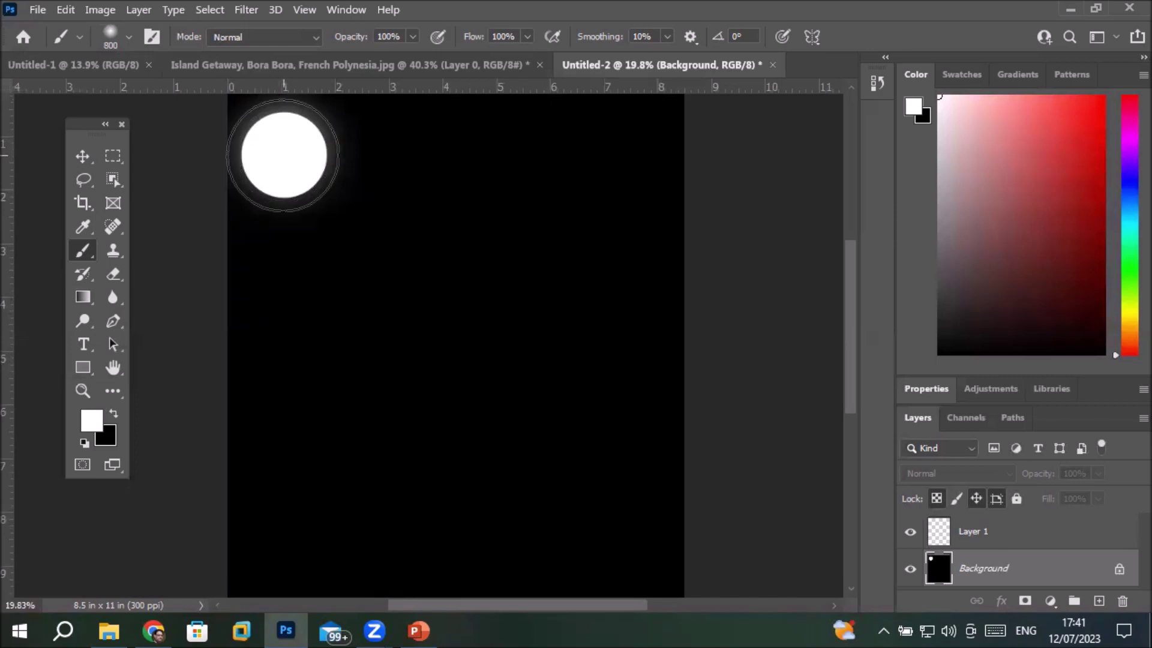
pyautogui.click(282, 155)
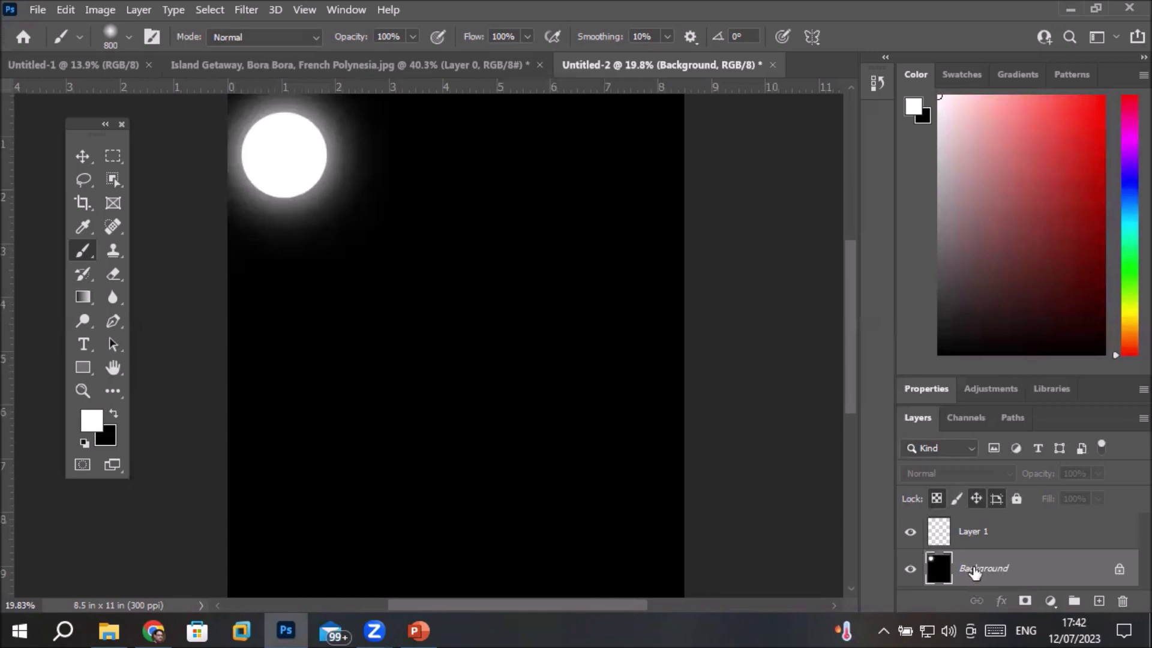
# Step: Undo the glow, select Layer 1, and paint one soft white dab near the top left
pyautogui.hotkey('ctrl', 'z')
pyautogui.hotkey('ctrl', 'z')
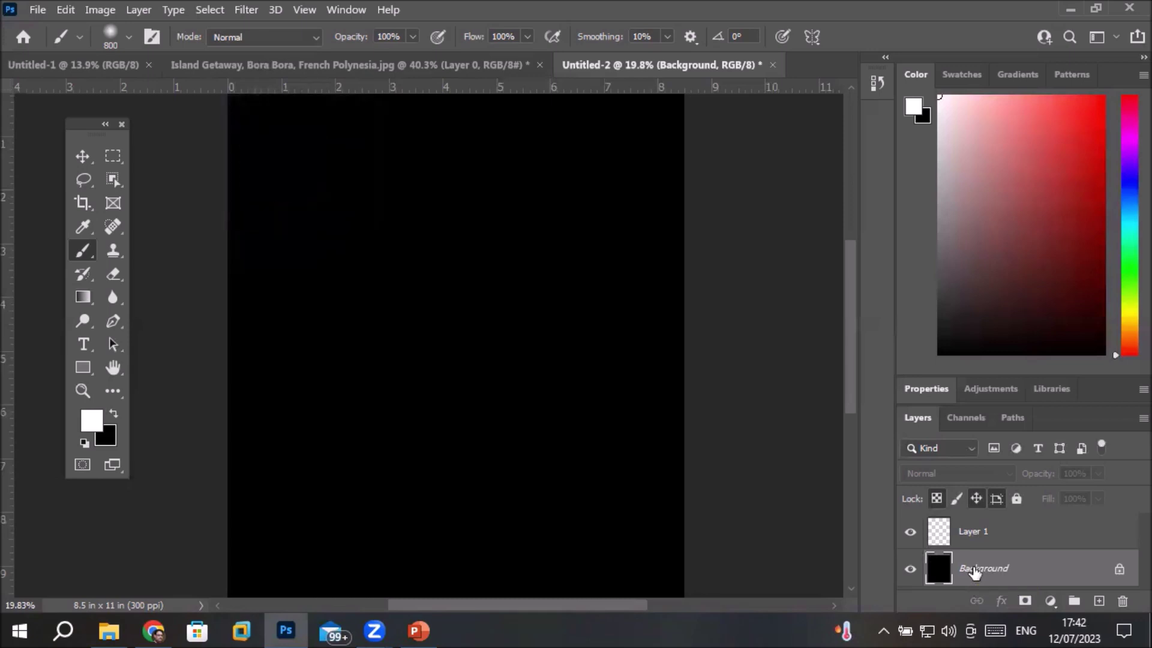
pyautogui.click(972, 544)
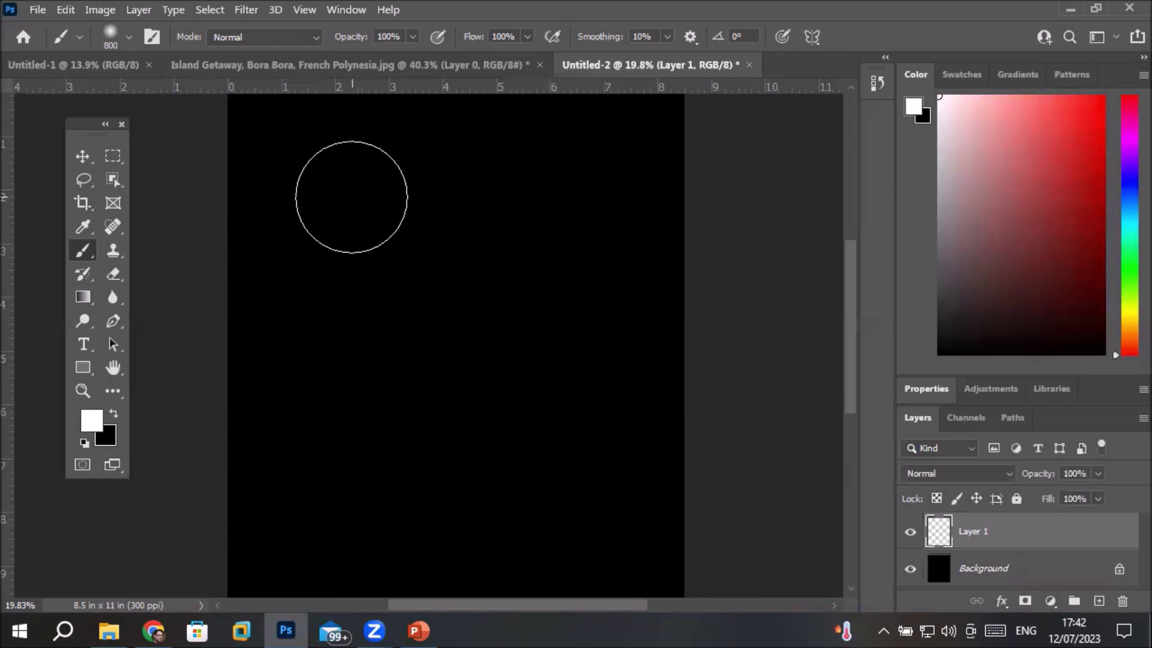
pyautogui.click(351, 197)
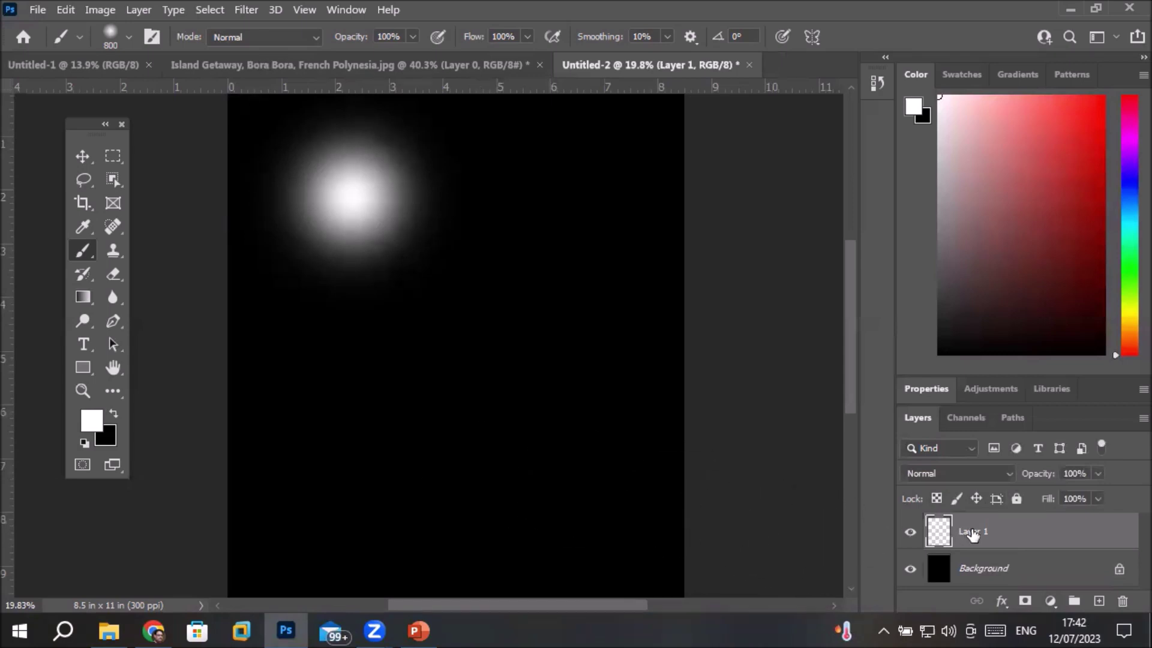
# Step: With the Move tool, drag the glow right and then back to the left
pyautogui.click(83, 156)
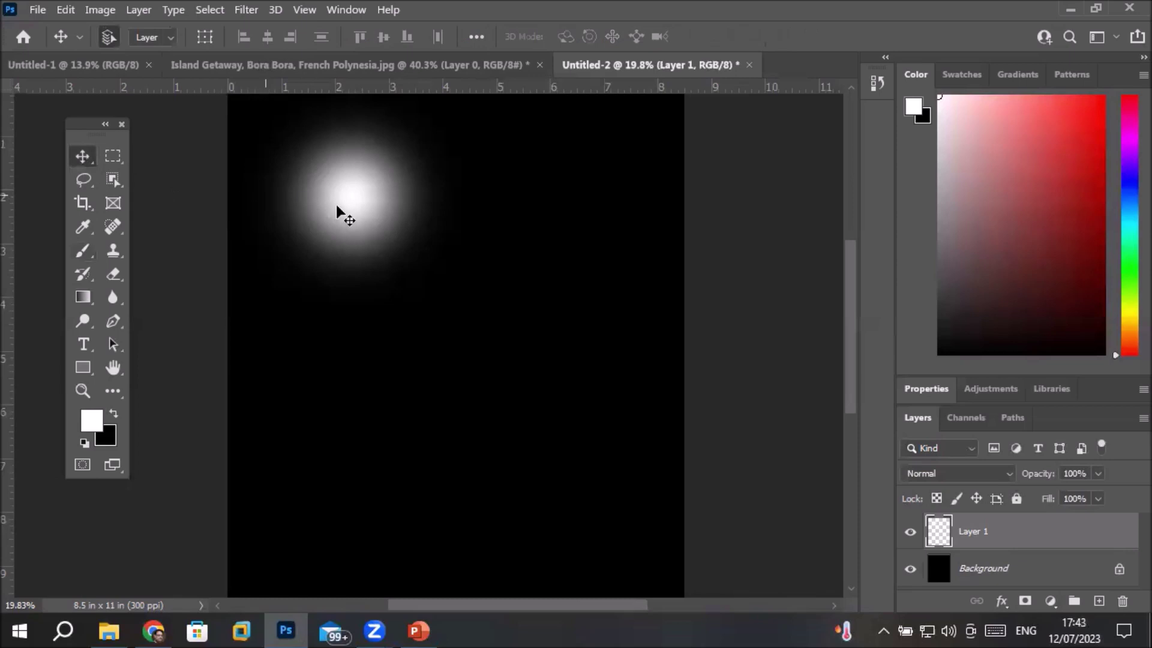
pyautogui.moveTo(350, 206); pyautogui.dragTo(554, 205)
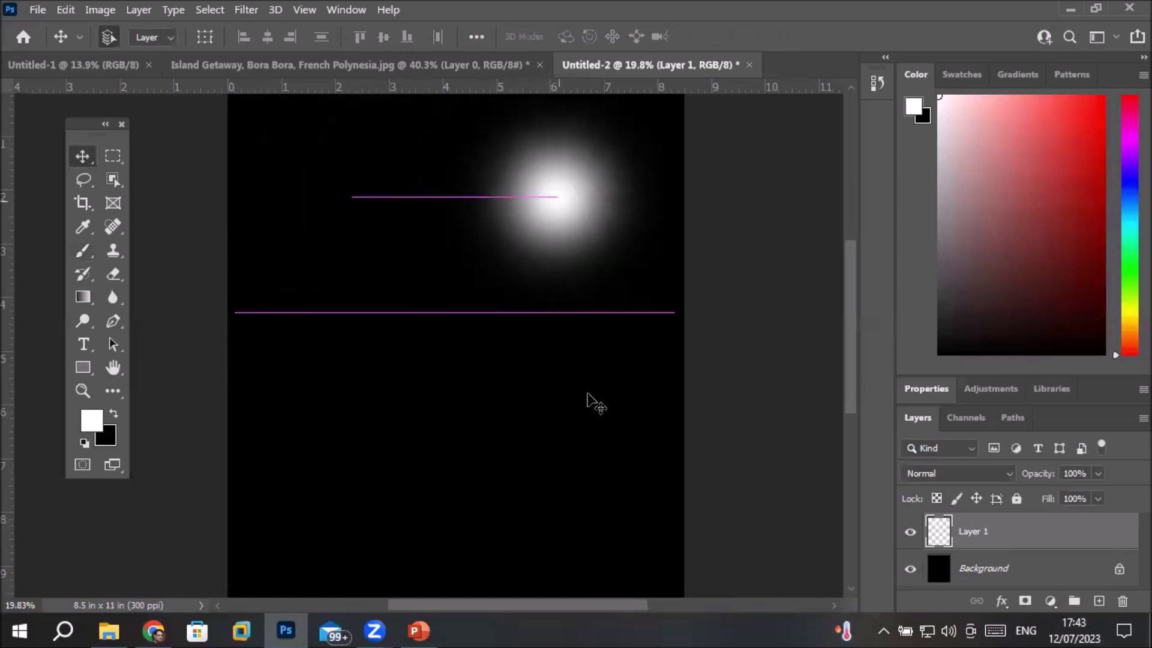
pyautogui.moveTo(550, 196); pyautogui.dragTo(331, 190)
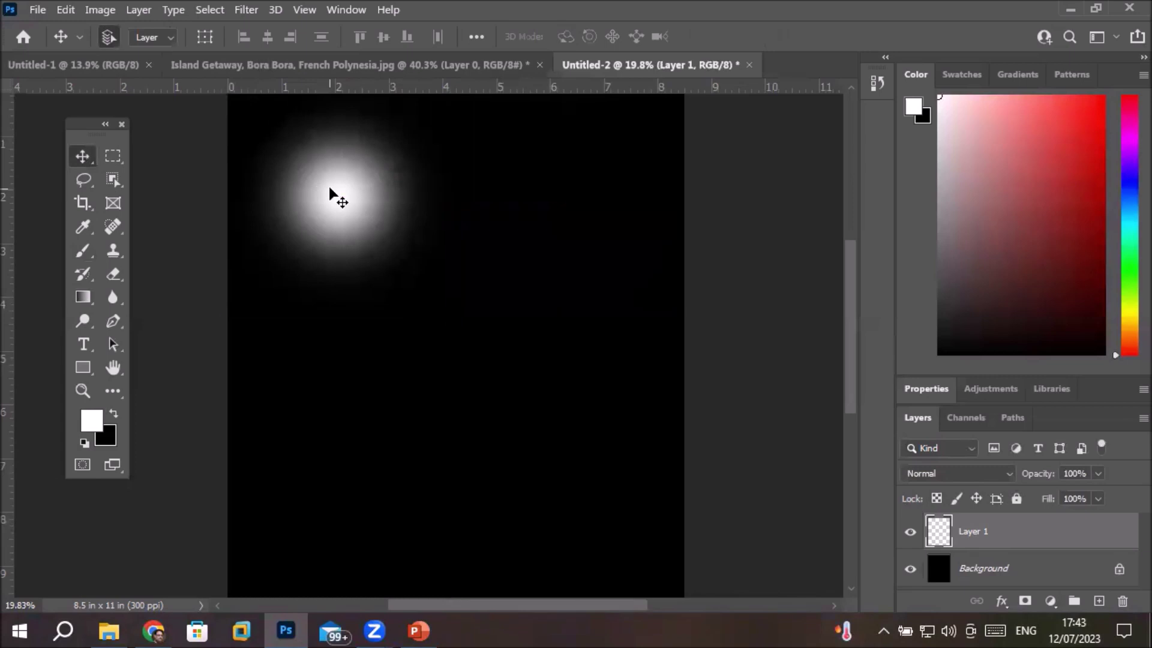
# Step: Scale the glow to about two-thirds, shift it down-right, then reselect the Background layer
pyautogui.hotkey('ctrl', 't')
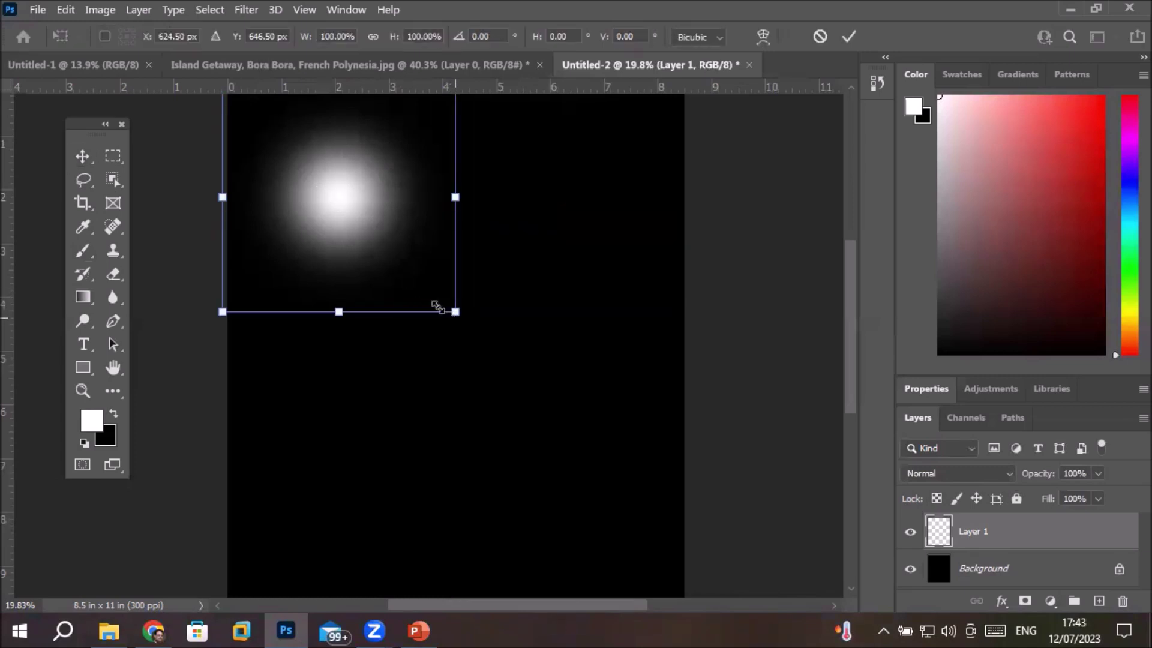
pyautogui.moveTo(455, 312); pyautogui.dragTo(374, 231)
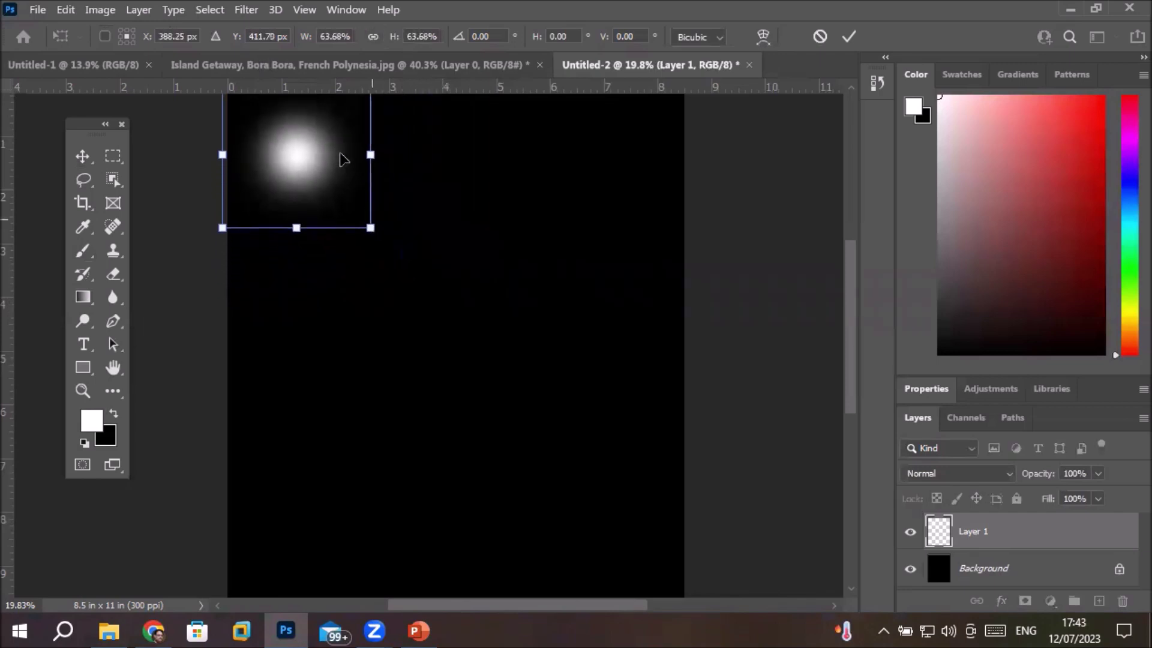
pyautogui.moveTo(318, 148); pyautogui.dragTo(350, 212)
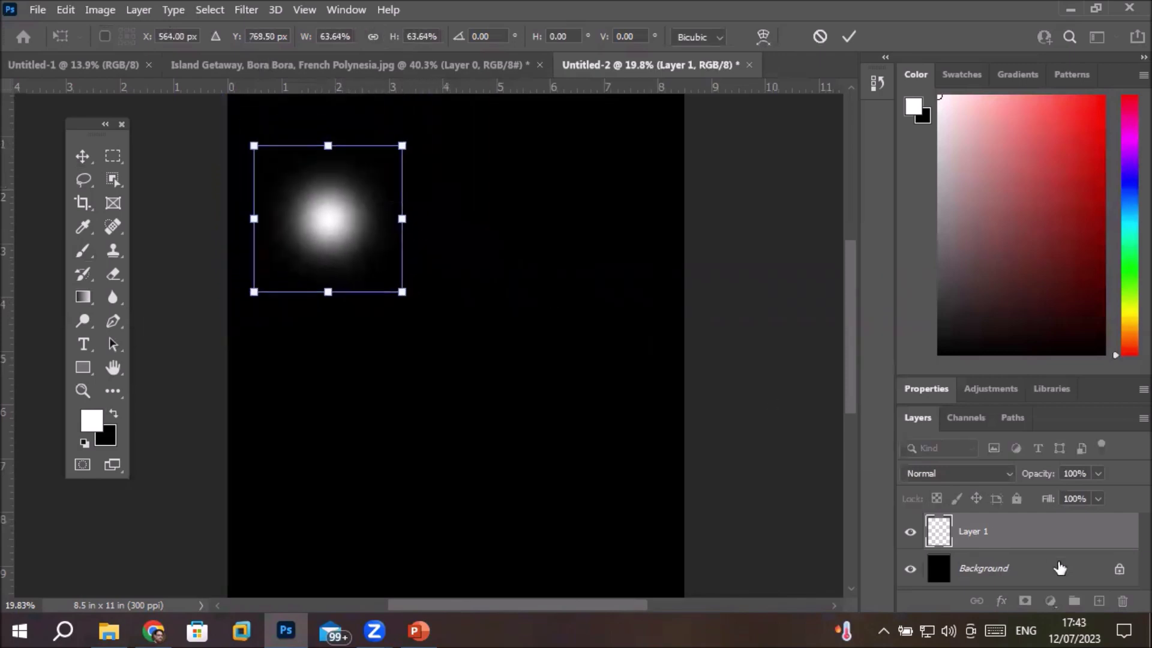
pyautogui.press('Return')
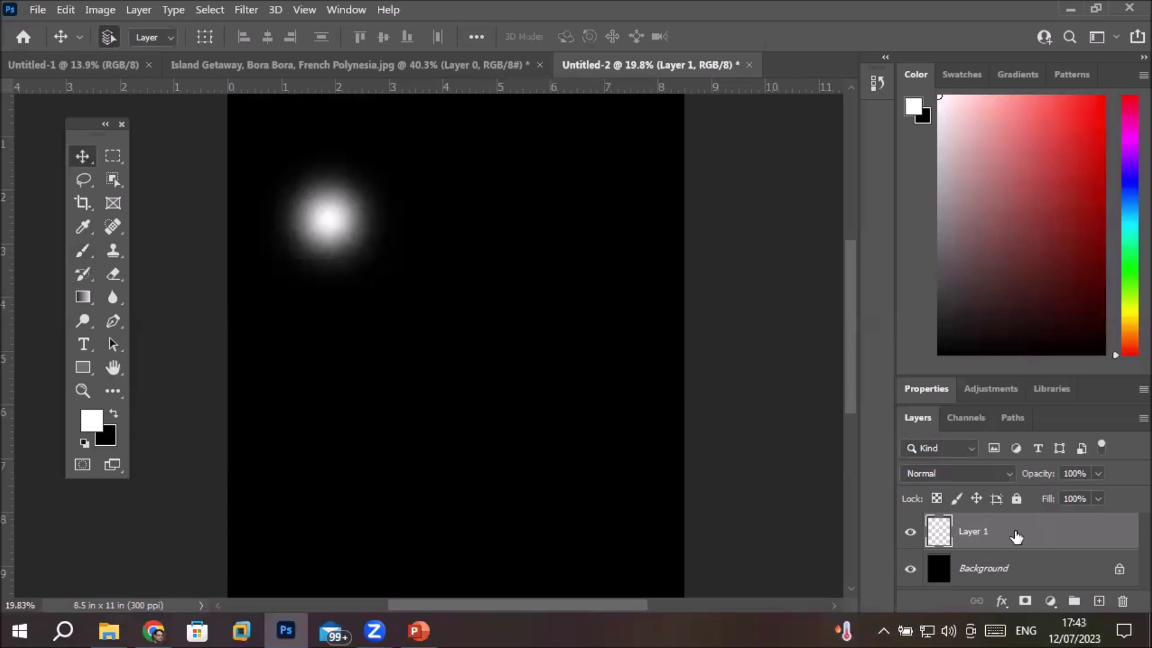
pyautogui.click(967, 576)
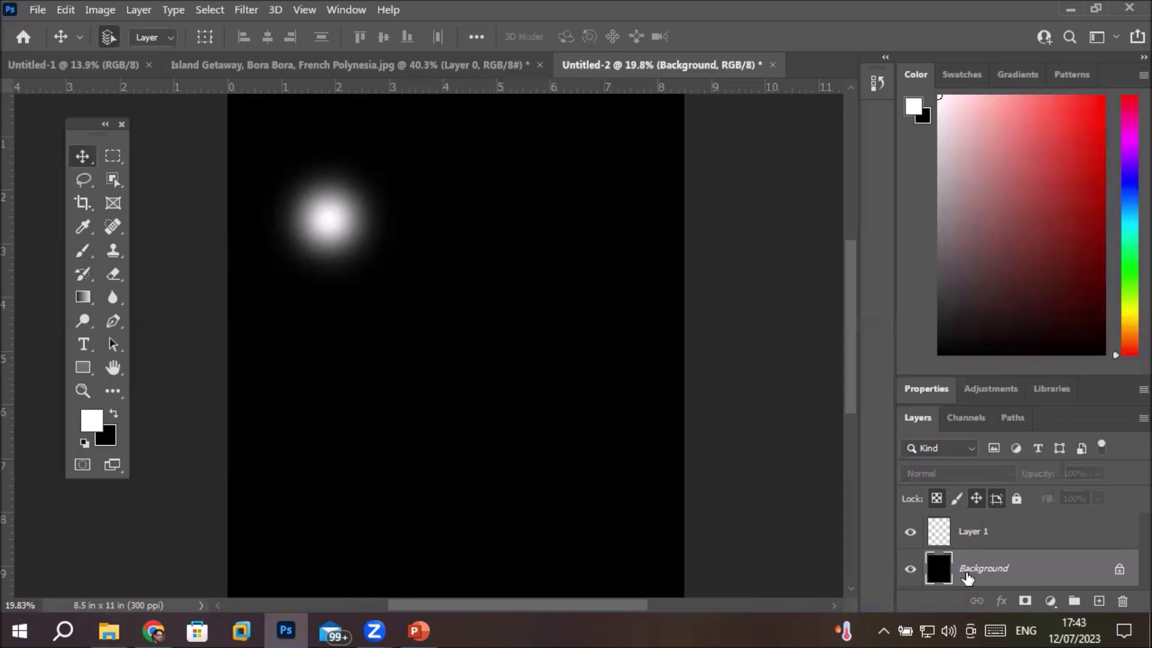
pyautogui.click(969, 535)
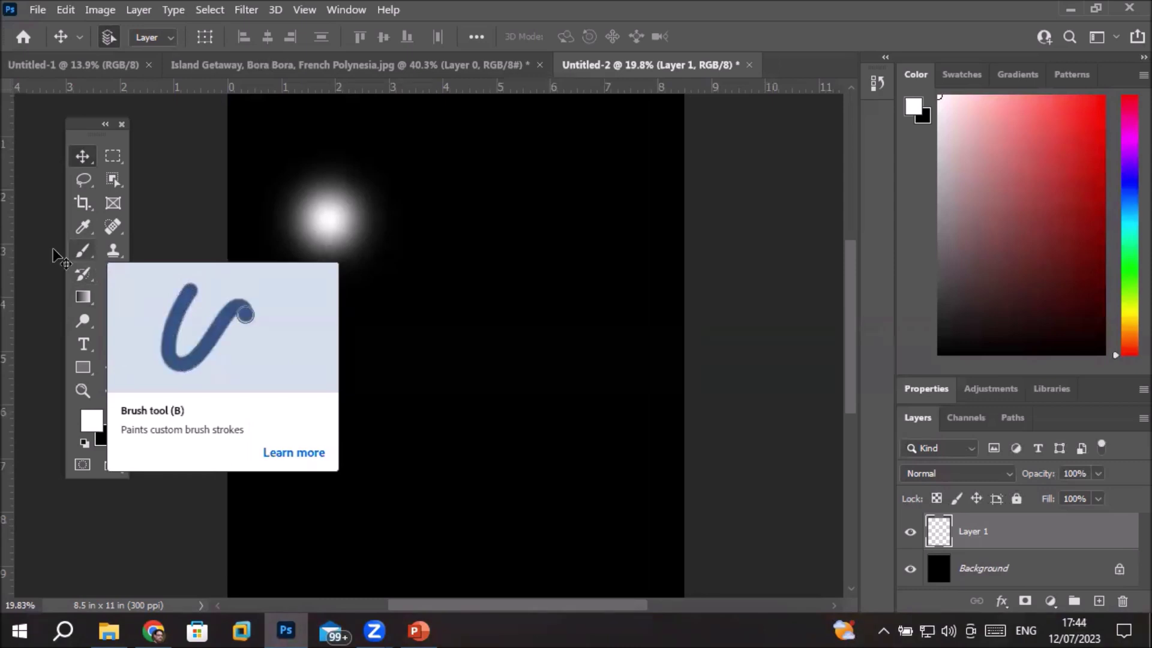
pyautogui.click(84, 255)
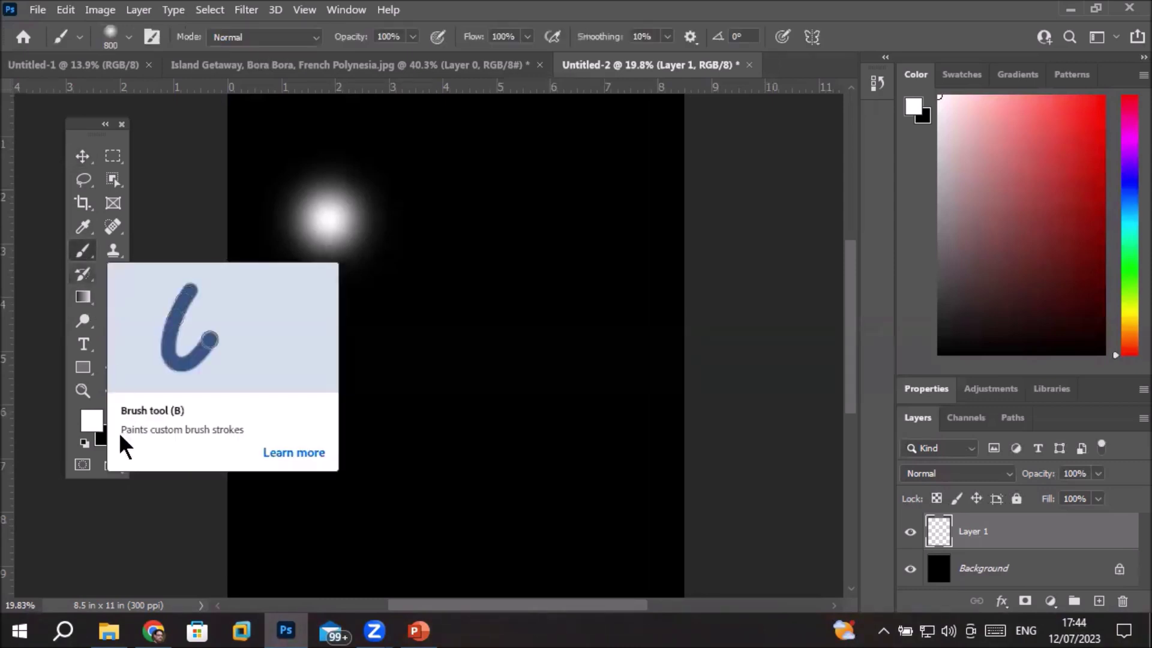
# Step: Set the foreground colour to bright red f70e0e
pyautogui.click(91, 420)
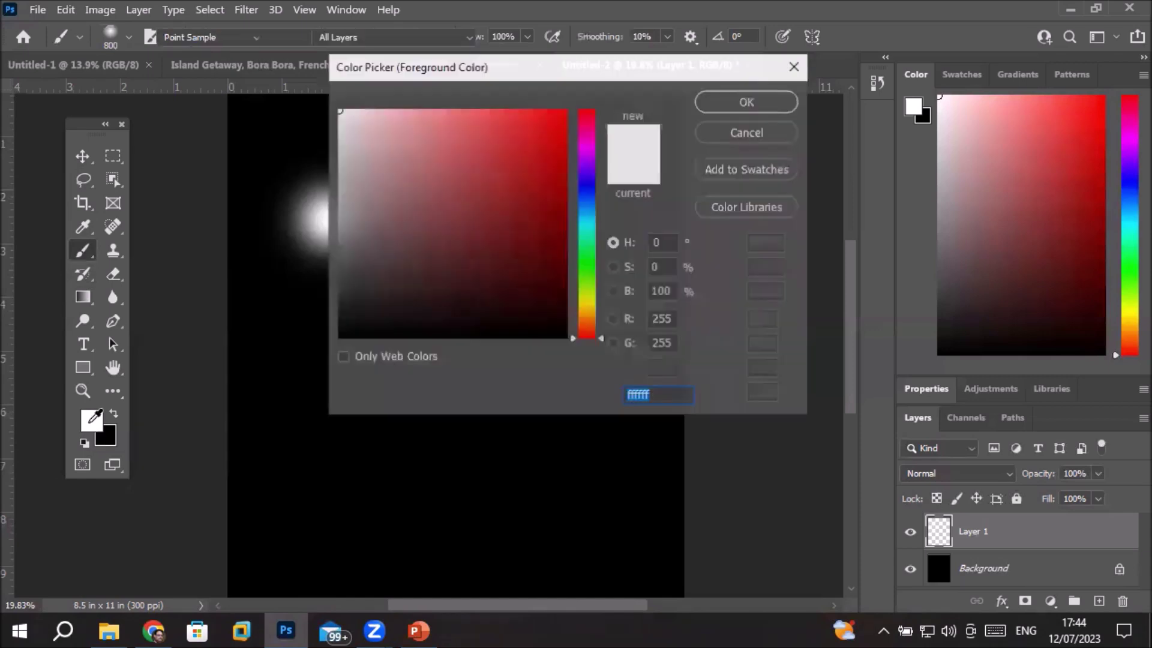
pyautogui.click(554, 116)
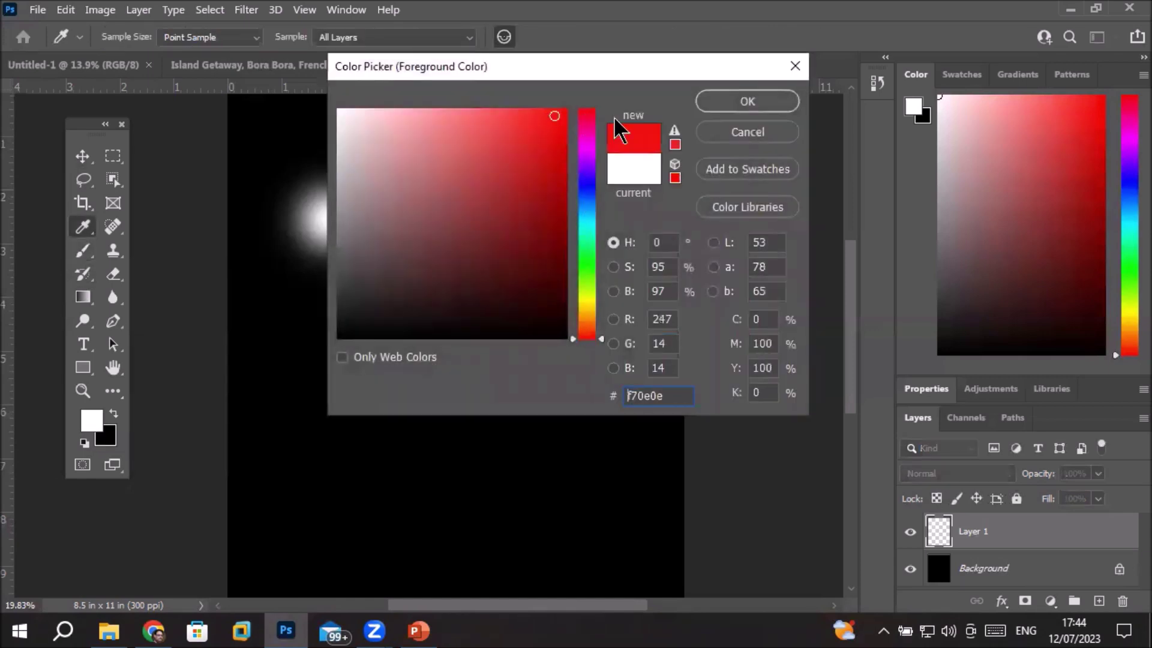
pyautogui.click(759, 102)
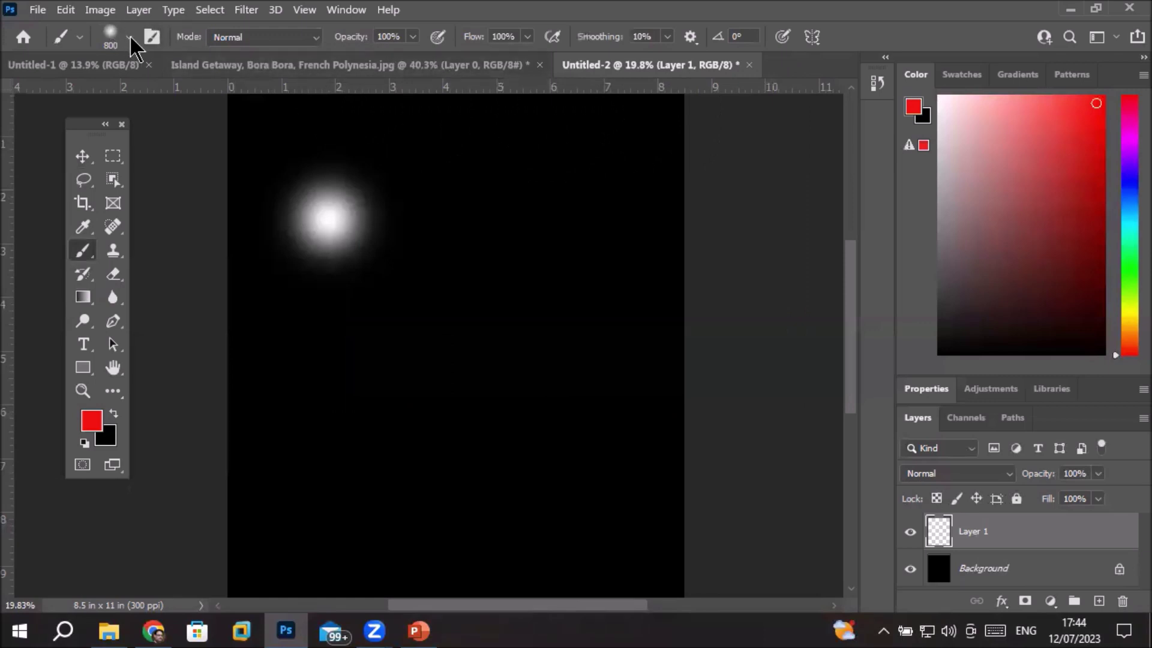
# Step: Paint a hard red dot in the glow's centre with a 322 px, 100% hardness brush
pyautogui.click(129, 38)
pyautogui.moveTo(202, 95); pyautogui.dragTo(193, 92)
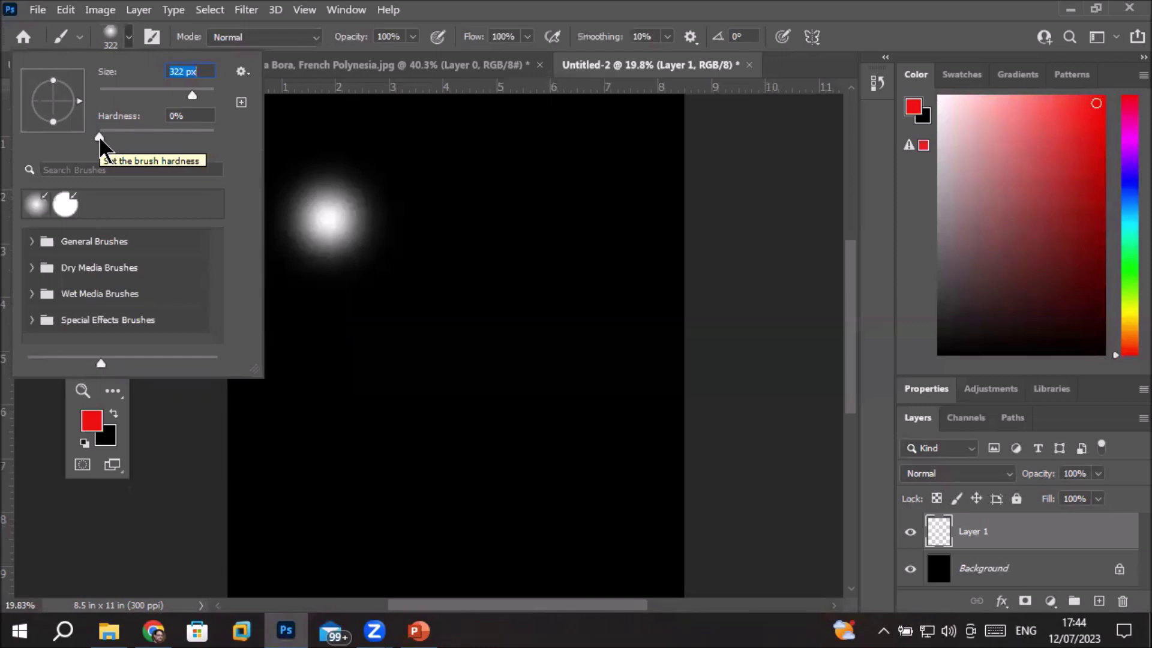
pyautogui.moveTo(99, 137); pyautogui.dragTo(215, 137)
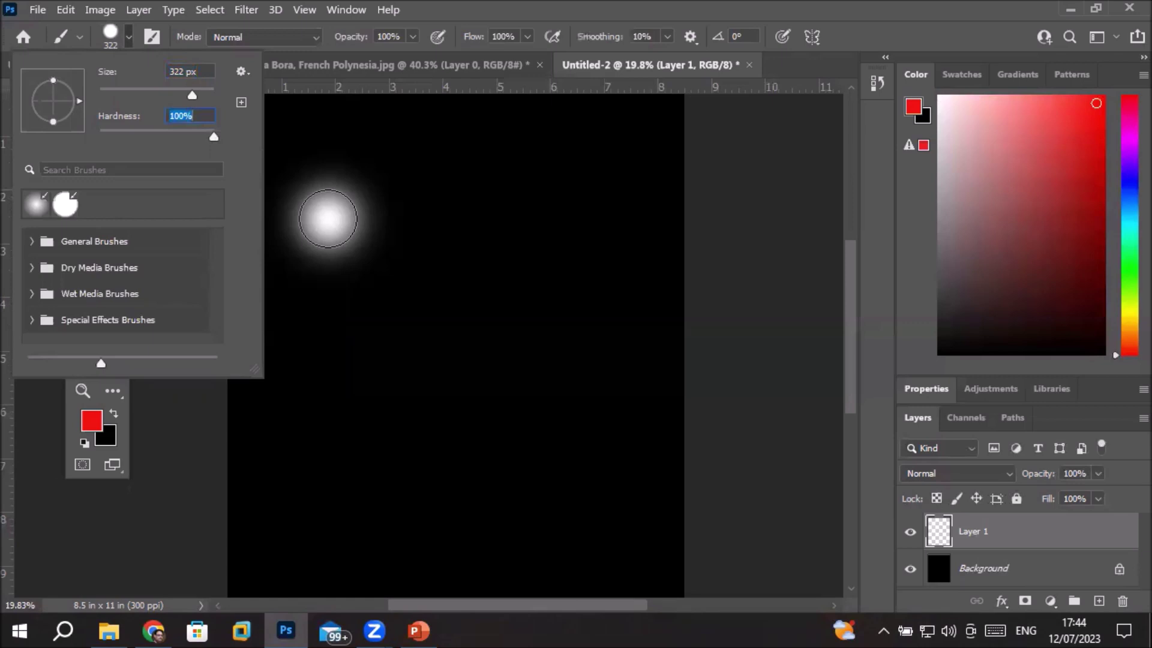
pyautogui.click(328, 219)
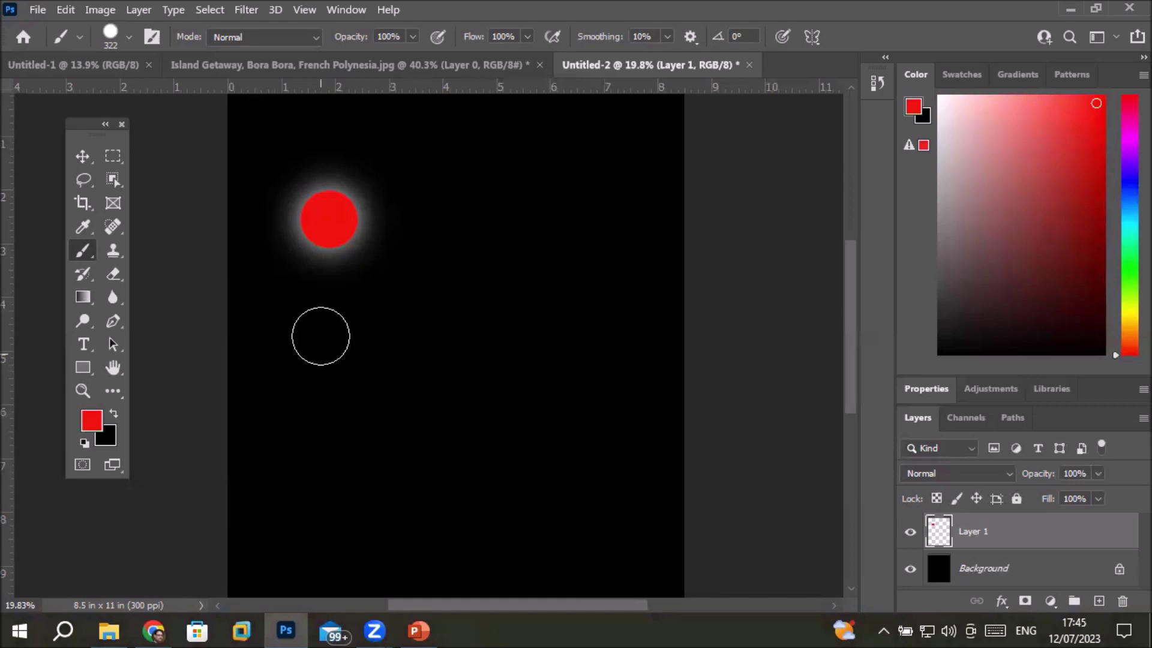
# Step: Zoom the canvas view and switch to the Move tool
pyautogui.scroll(1, 329, 221)
pyautogui.scroll(2, 329, 221)
pyautogui.scroll(2, 331, 223)
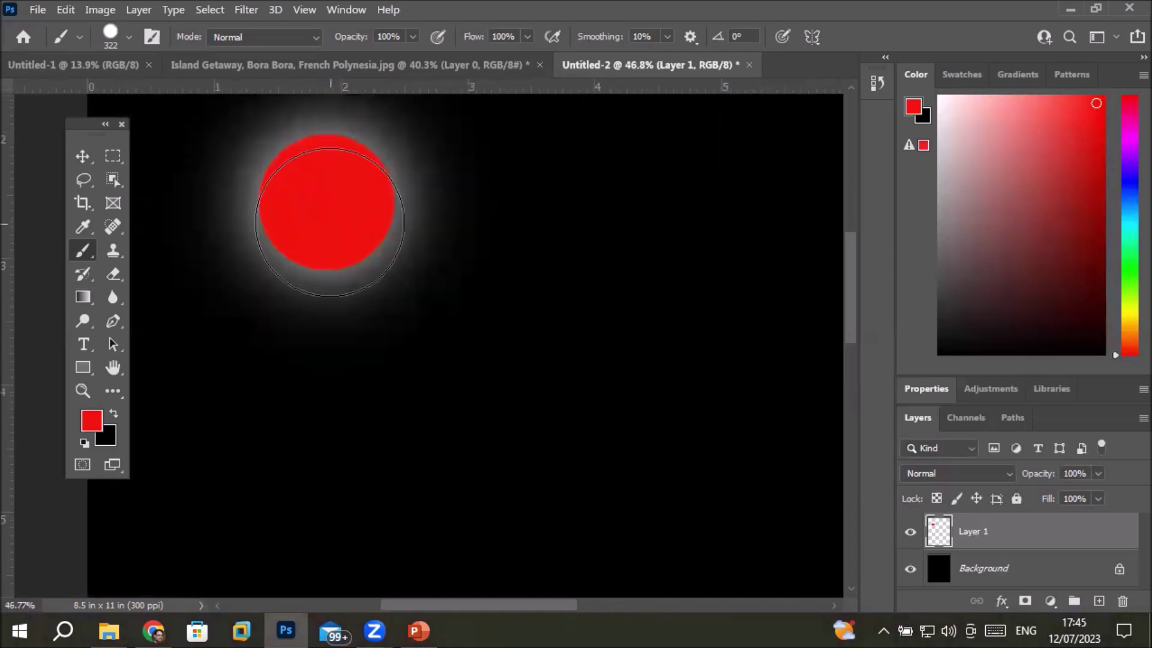
pyautogui.scroll(1, 331, 223)
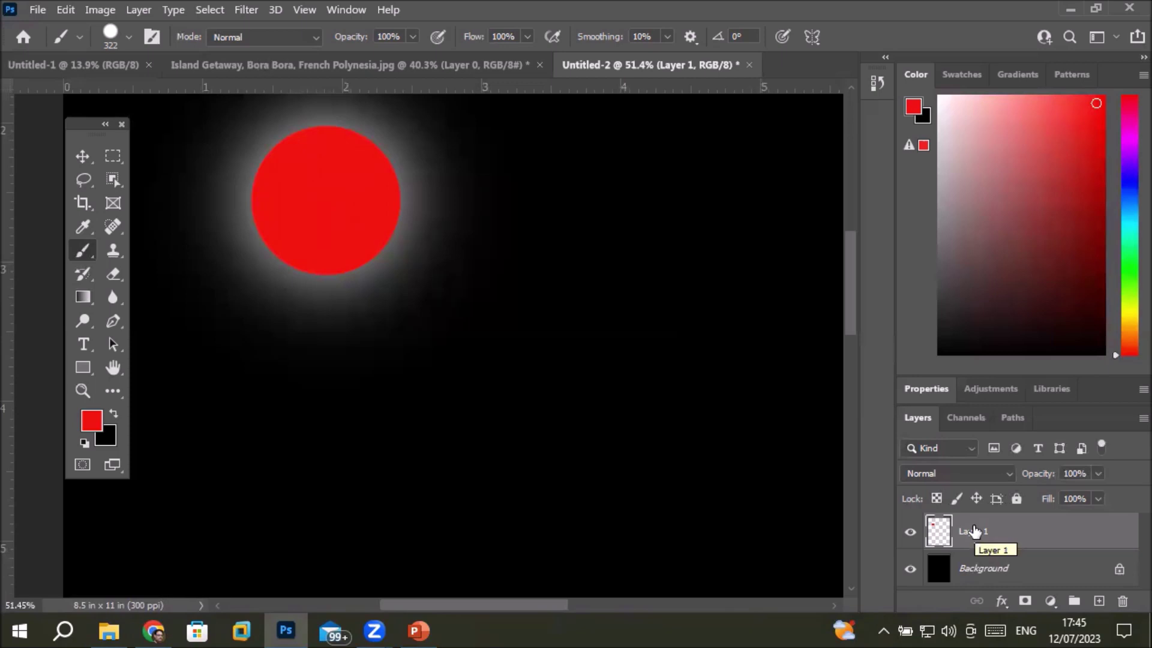
pyautogui.click(82, 156)
# Step: Drag the red circle right and down on the canvas
pyautogui.moveTo(341, 228)
pyautogui.mouseDown()
pyautogui.moveTo(666, 269)
pyautogui.moveTo(696, 252)
pyautogui.moveTo(476, 314)
pyautogui.mouseUp()
pyautogui.scroll(-3, 476, 314)
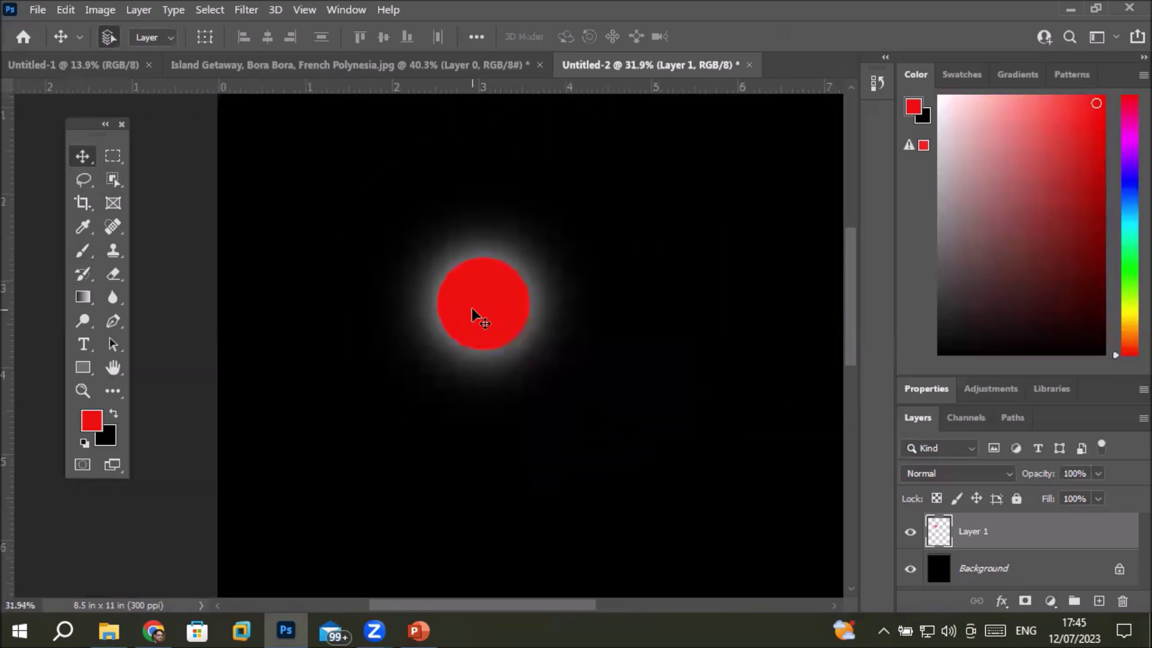
pyautogui.scroll(-2, 475, 314)
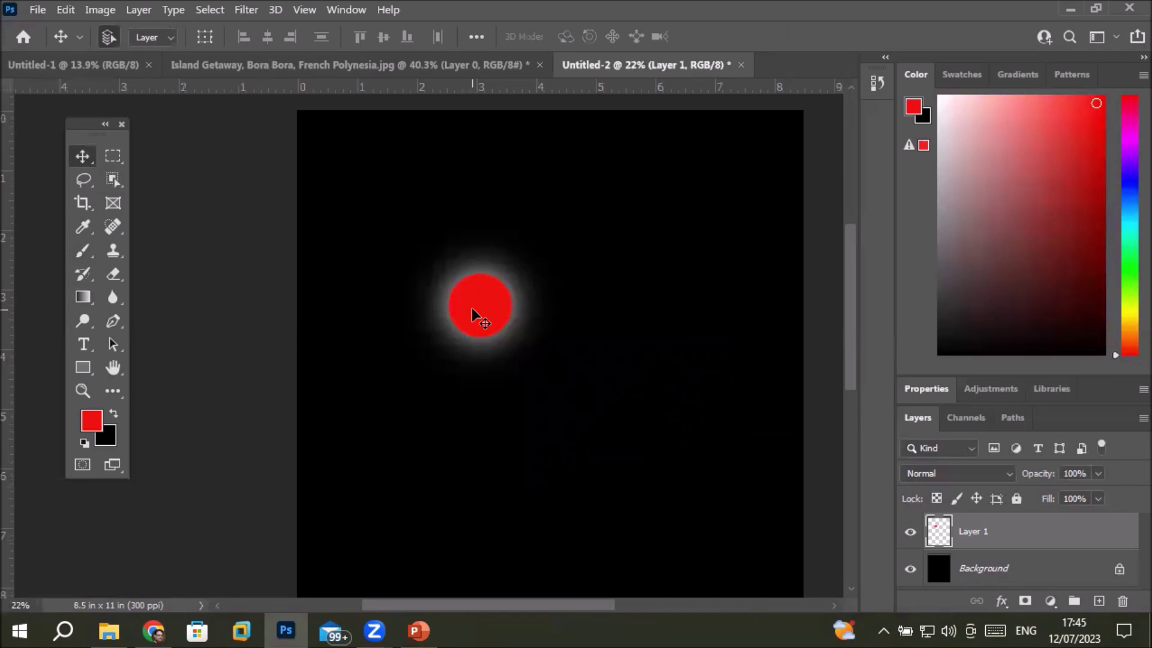
# Step: Scale the glowing red circle to about 143% and place it near the top-right corner
pyautogui.hotkey('ctrl', 't')
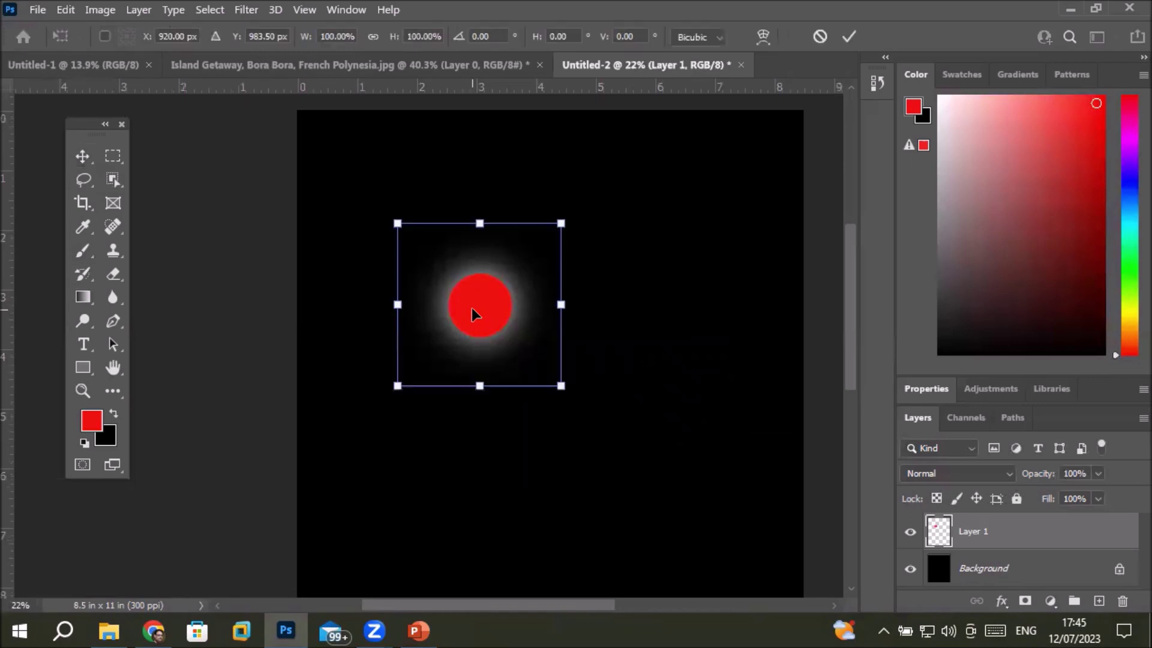
pyautogui.moveTo(561, 224)
pyautogui.mouseDown()
pyautogui.moveTo(561, 325)
pyautogui.moveTo(508, 424)
pyautogui.mouseUp()
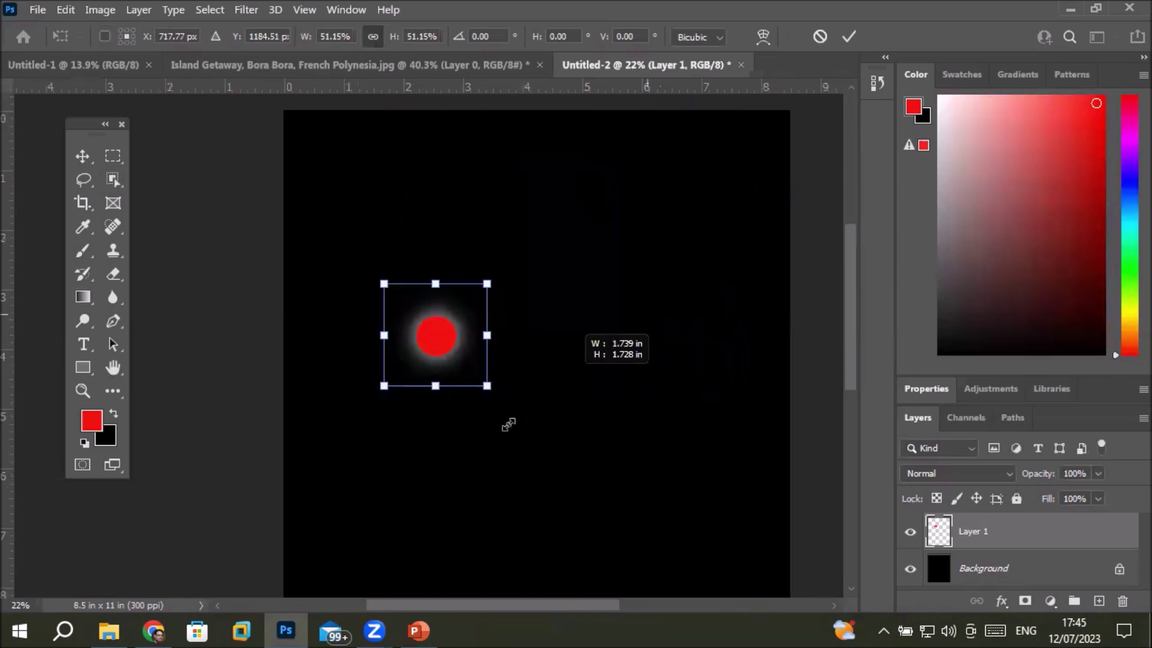
pyautogui.moveTo(509, 424); pyautogui.dragTo(624, 240)
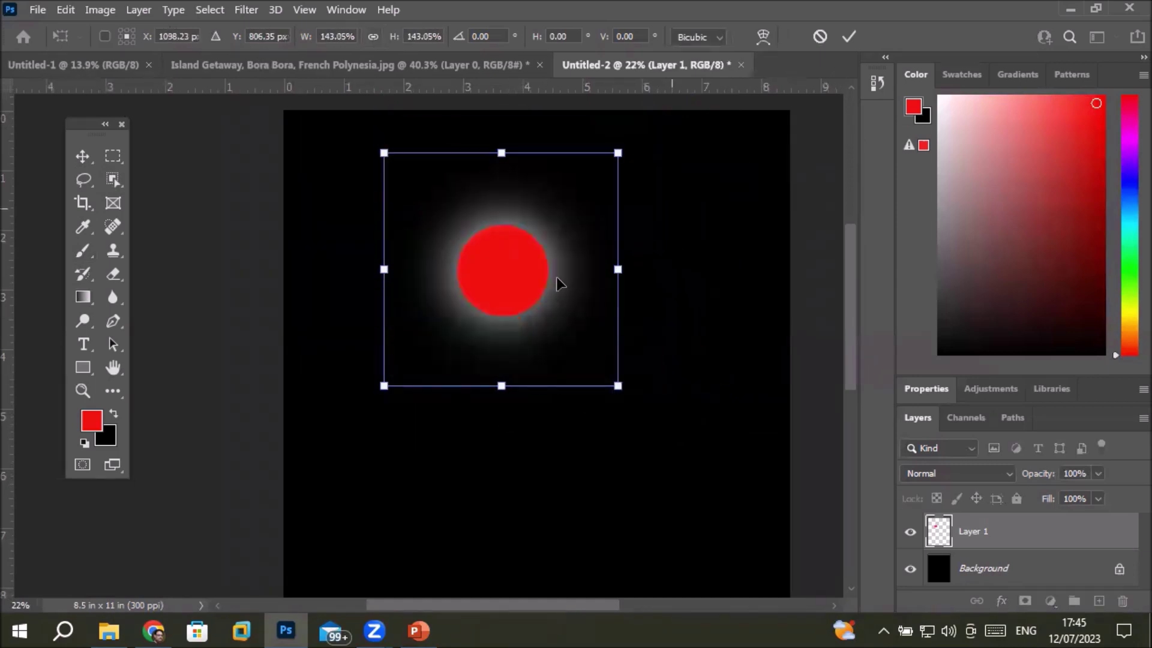
pyautogui.moveTo(498, 288); pyautogui.dragTo(683, 228)
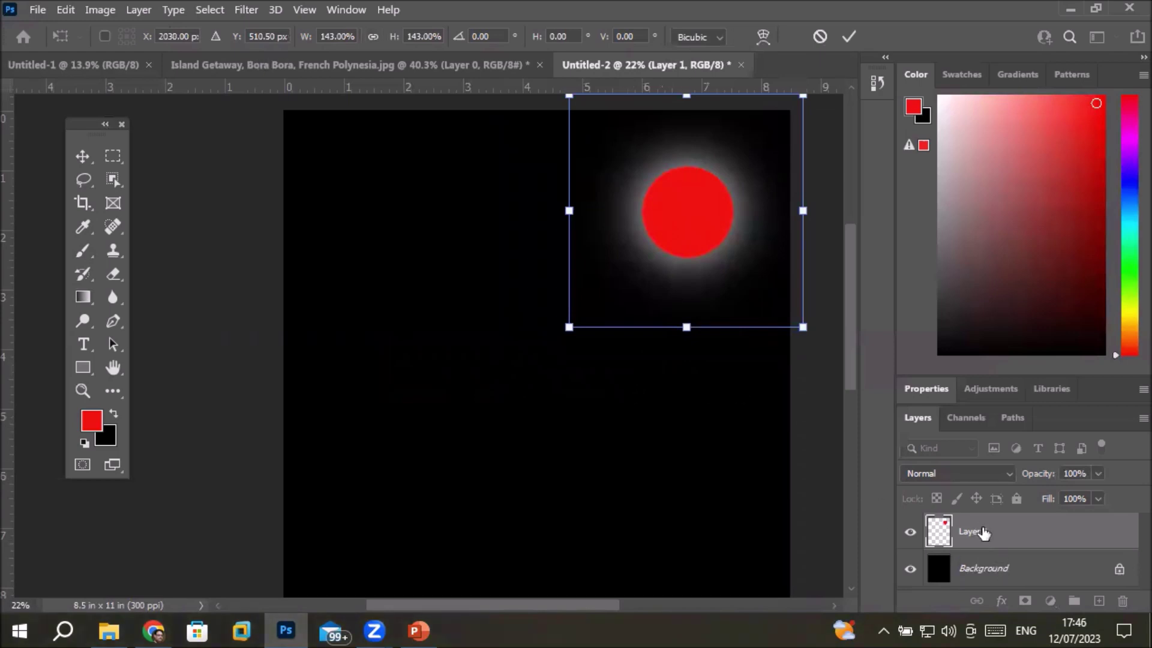
pyautogui.press('Return')
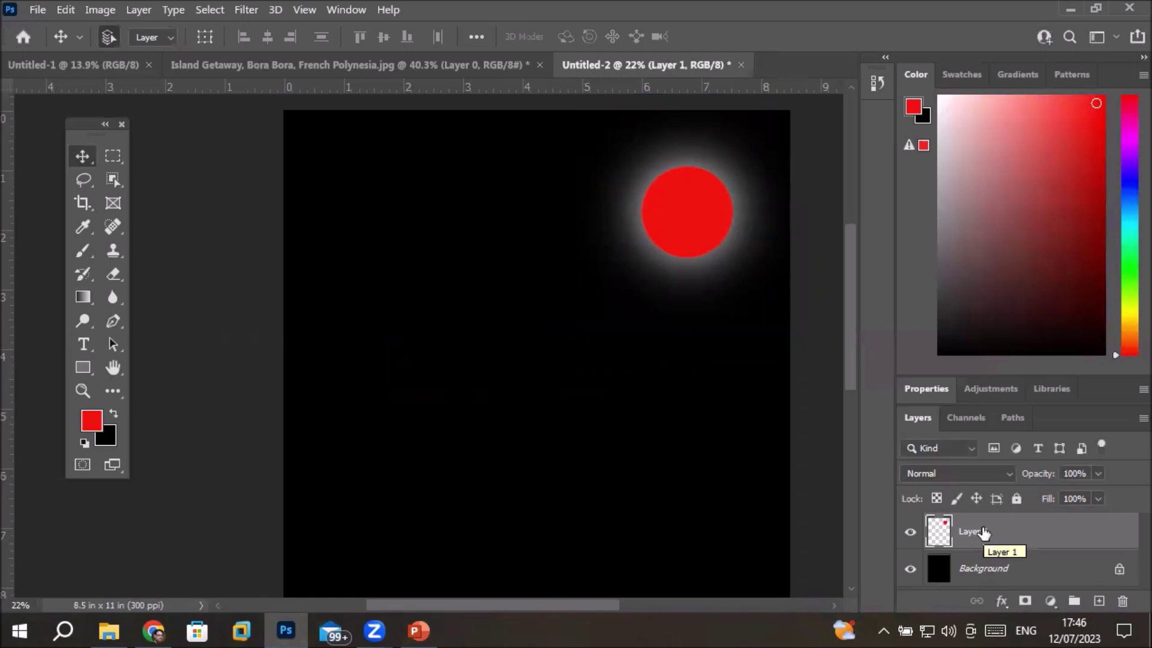
pyautogui.scroll(-1, 653, 431)
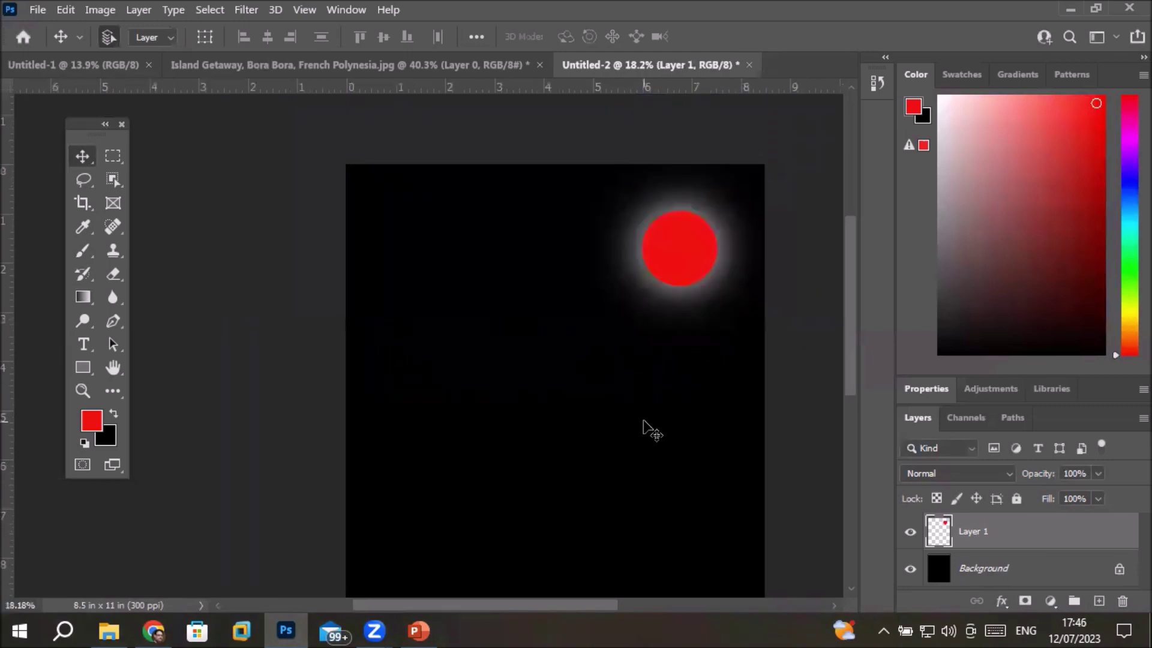
pyautogui.scroll(-1, 662, 474)
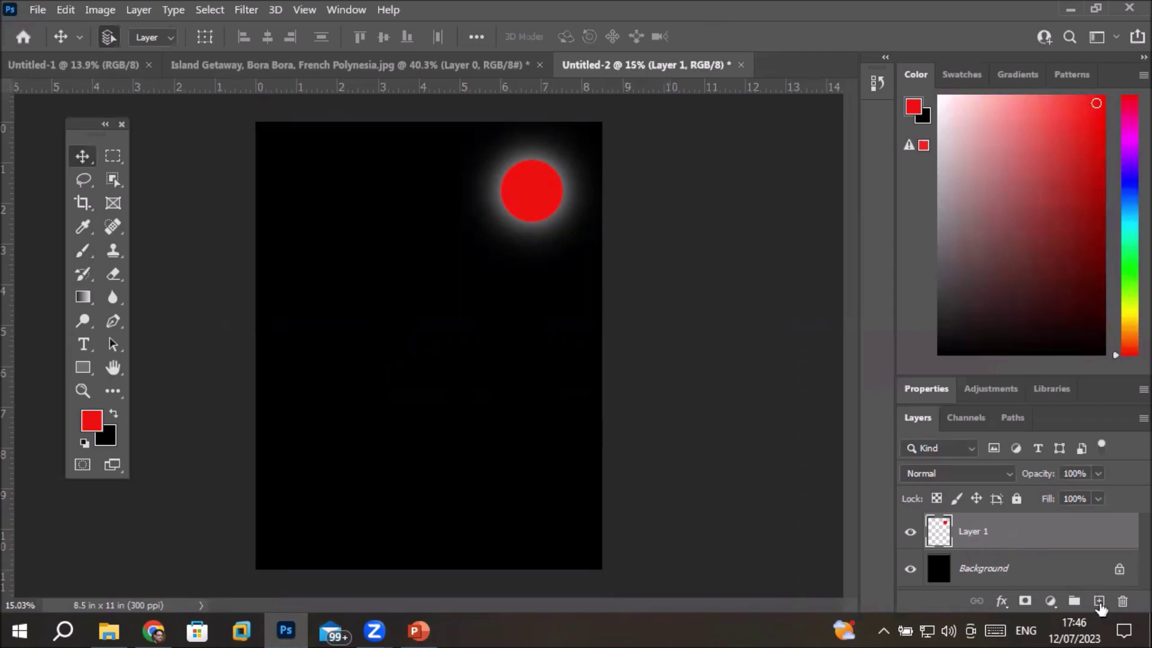
# Step: Add empty Layer 2 and make bright green the brush colour
pyautogui.click(1099, 601)
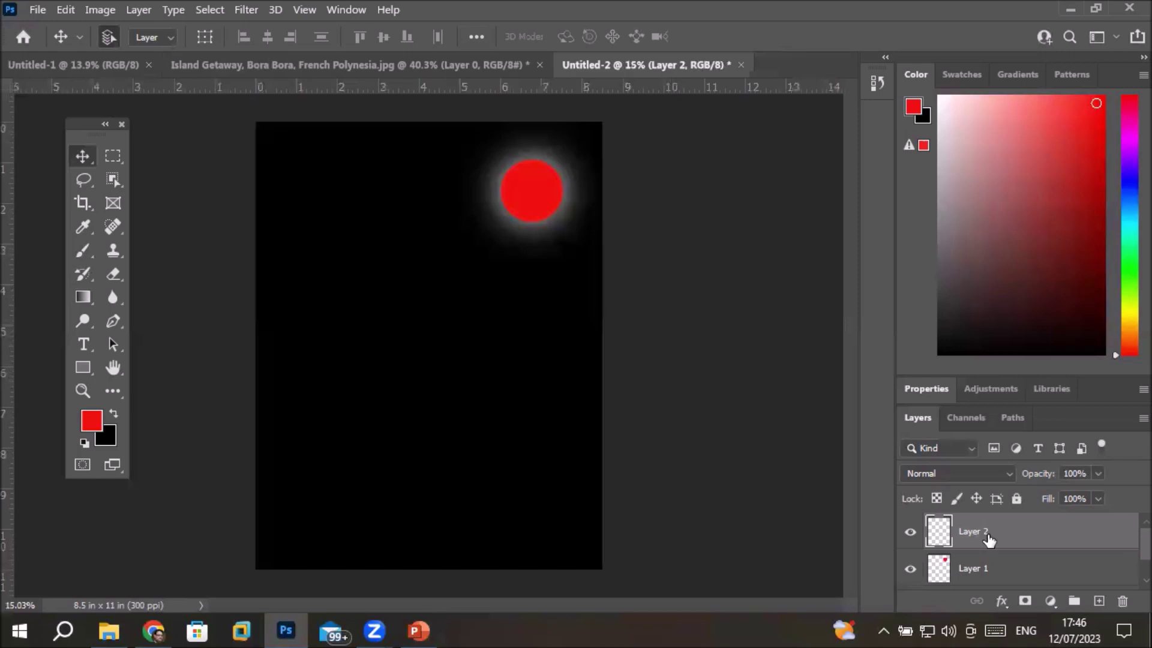
pyautogui.click(82, 251)
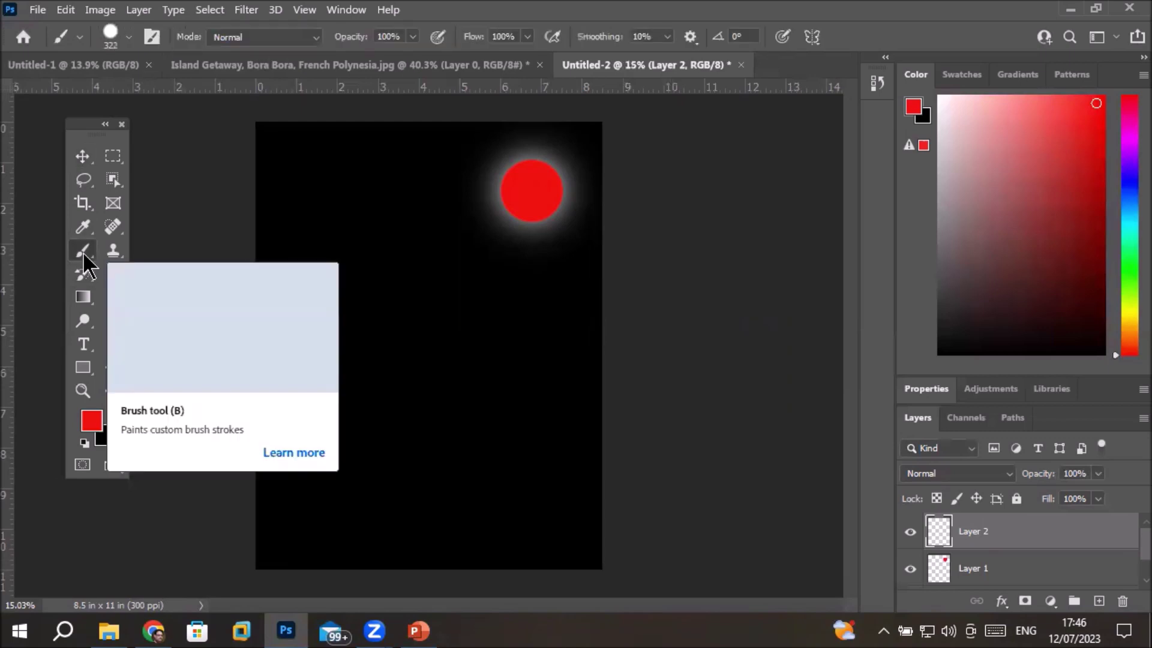
pyautogui.click(92, 423)
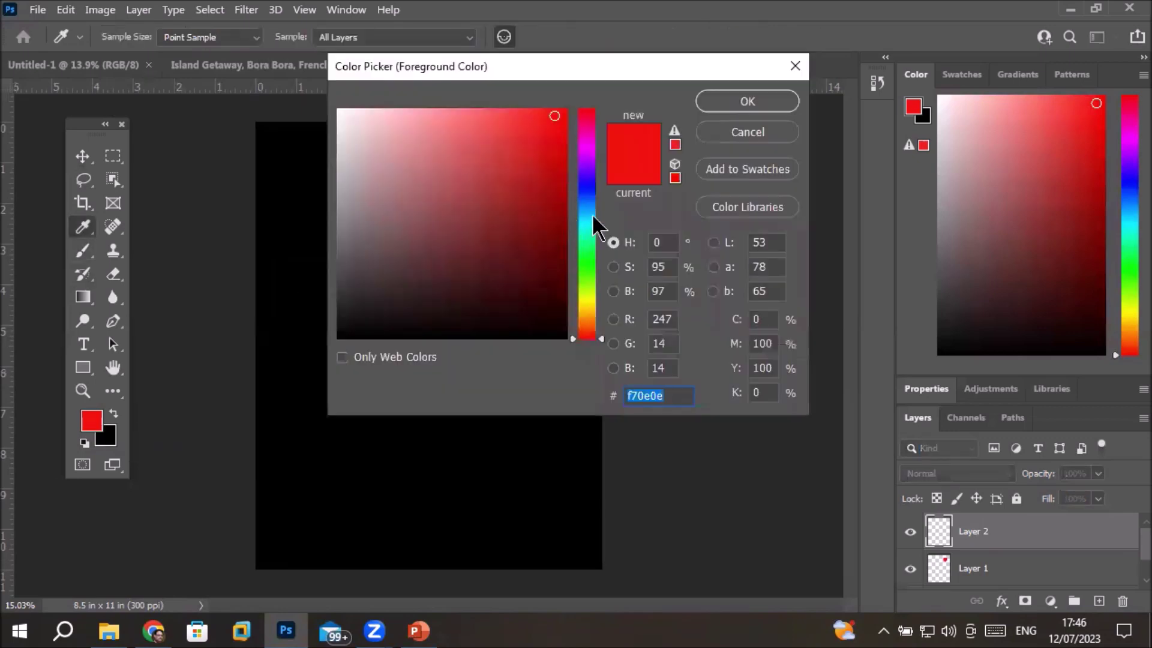
pyautogui.click(585, 253)
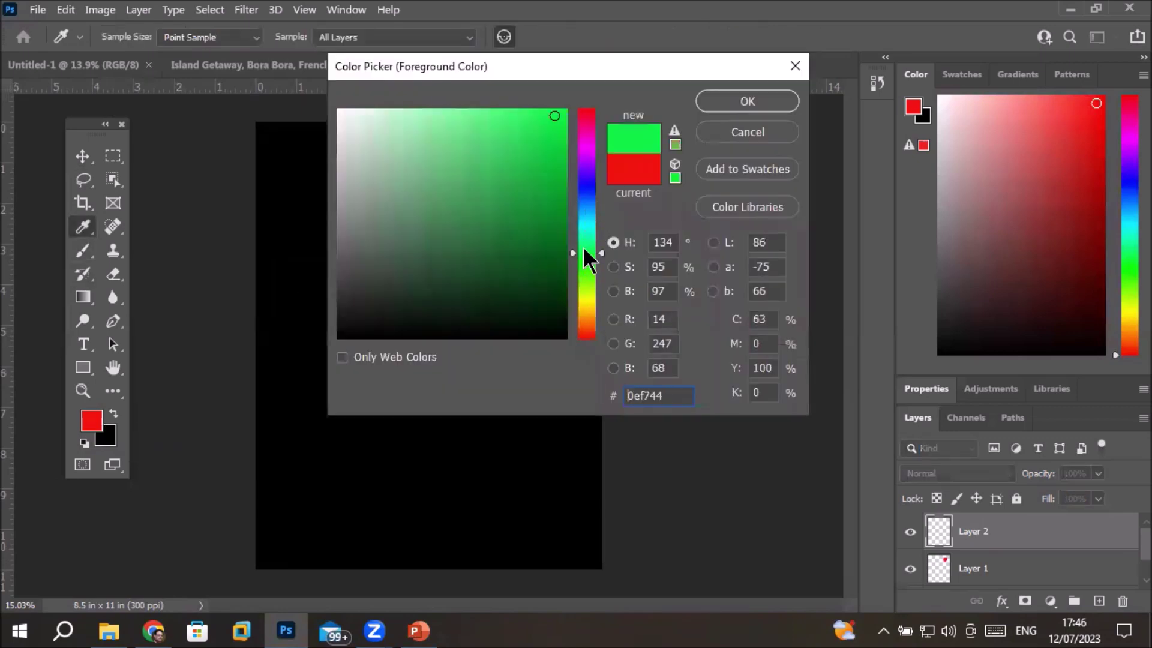
pyautogui.click(562, 117)
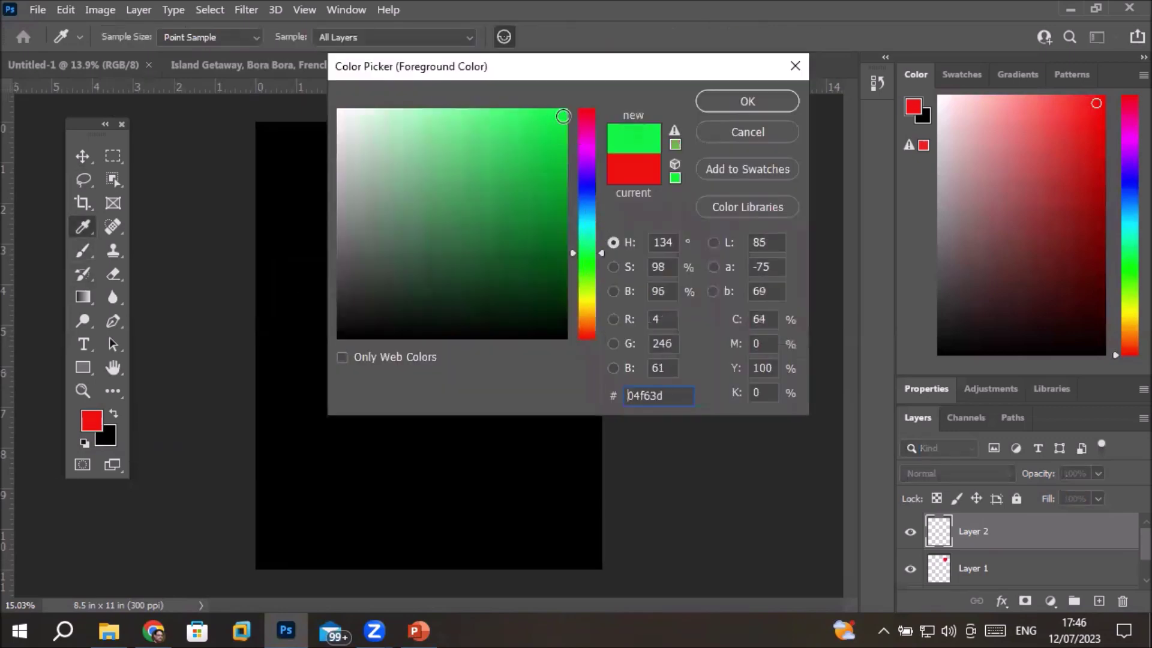
pyautogui.click(747, 102)
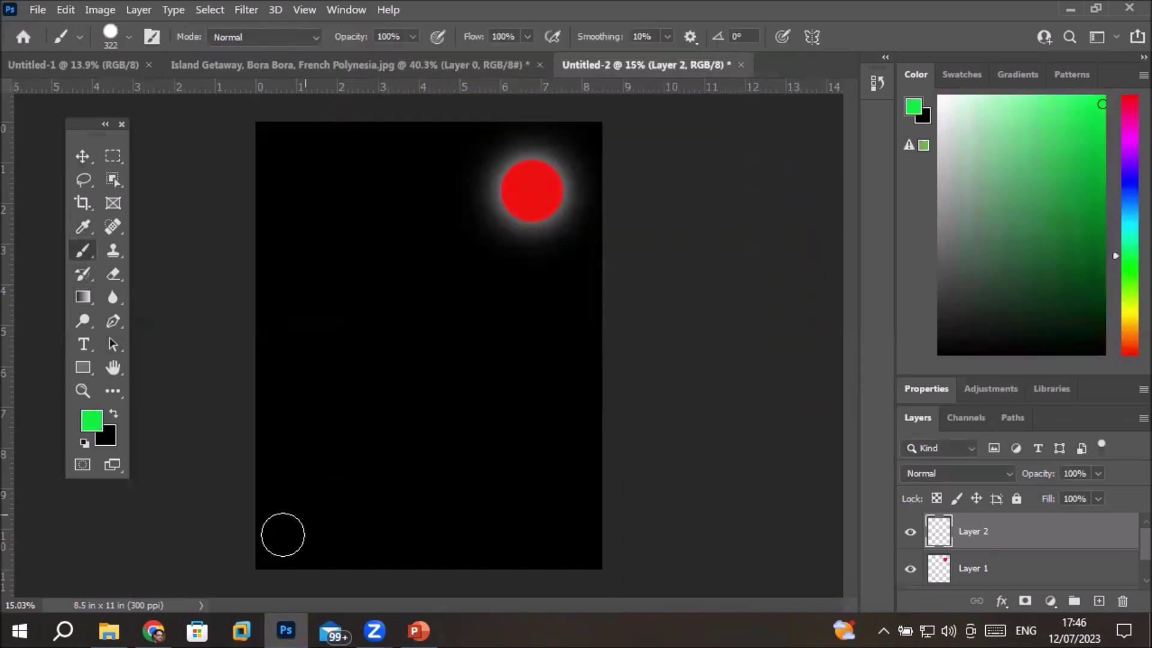
# Step: Paint a green hill along the bottom and two straight horizontal green bars
pyautogui.moveTo(260, 549)
pyautogui.mouseDown()
pyautogui.moveTo(602, 531)
pyautogui.moveTo(488, 540)
pyautogui.moveTo(258, 522)
pyautogui.moveTo(270, 501)
pyautogui.moveTo(533, 513)
pyautogui.moveTo(597, 450)
pyautogui.moveTo(412, 497)
pyautogui.moveTo(270, 456)
pyautogui.moveTo(324, 477)
pyautogui.moveTo(239, 466)
pyautogui.moveTo(606, 473)
pyautogui.moveTo(460, 524)
pyautogui.moveTo(231, 474)
pyautogui.moveTo(249, 462)
pyautogui.moveTo(611, 473)
pyautogui.mouseUp()
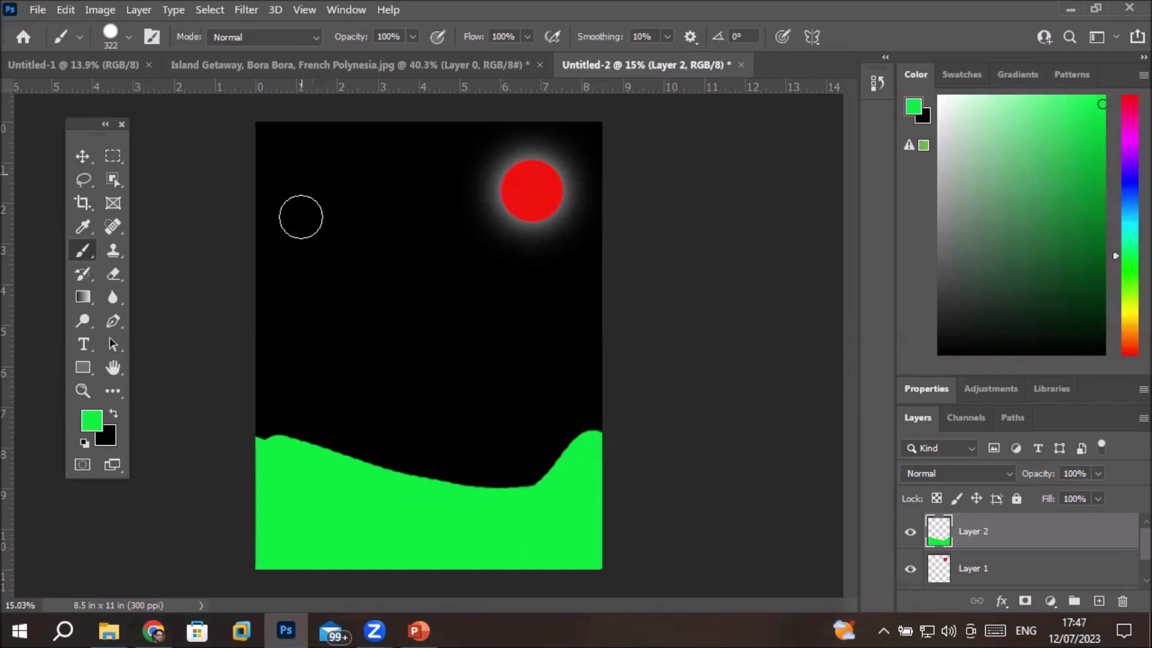
pyautogui.click(287, 357)
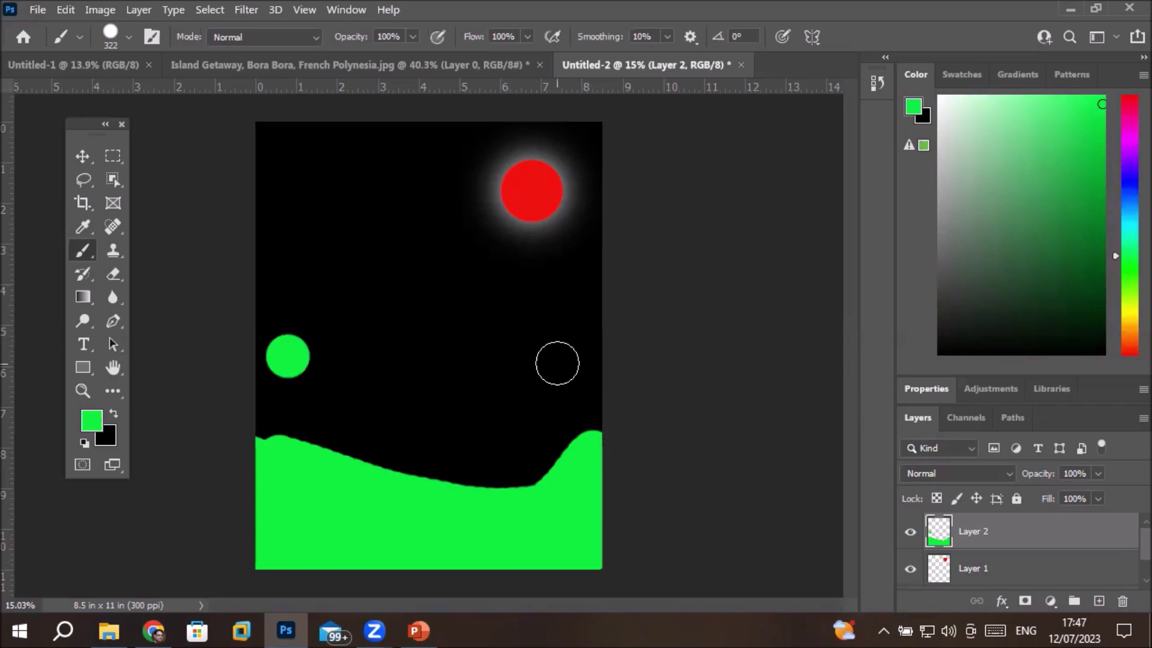
pyautogui.keyDown('shift'); pyautogui.click(557, 363); pyautogui.keyUp('shift')
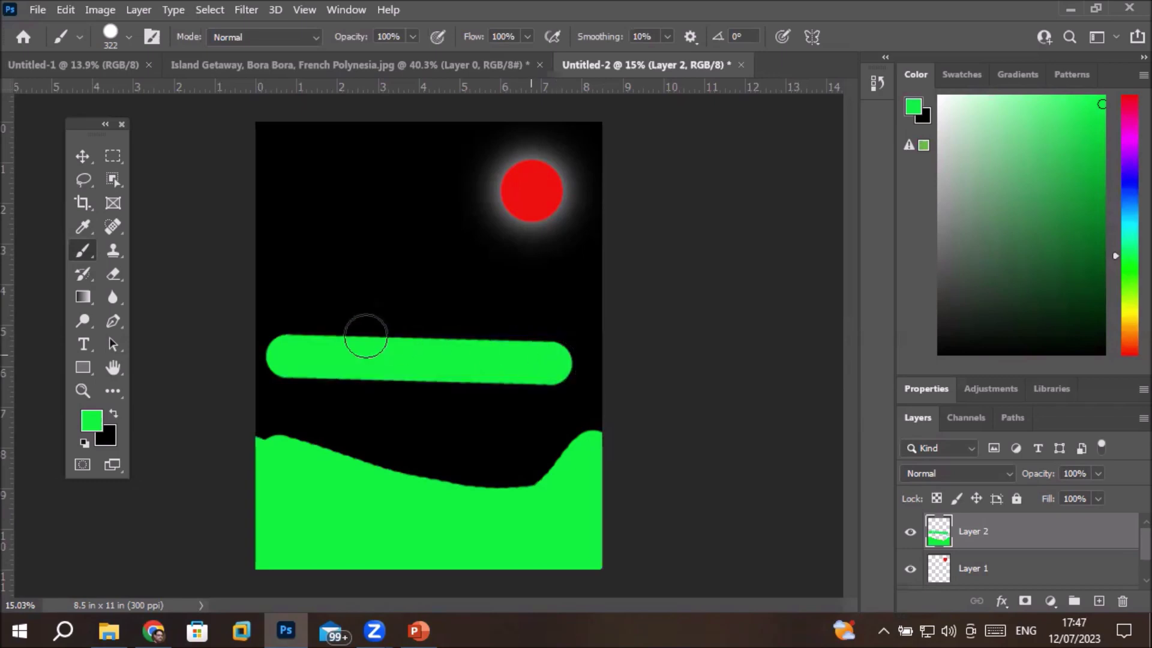
pyautogui.click(288, 275)
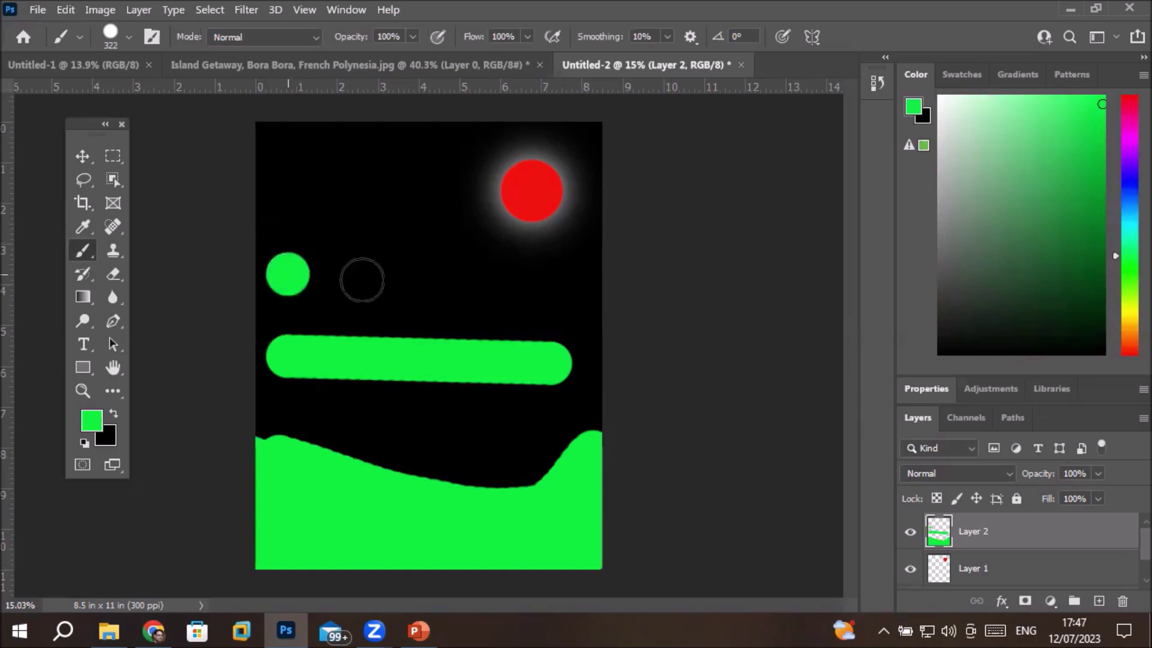
pyautogui.keyDown('shift'); pyautogui.click(553, 278); pyautogui.keyUp('shift')
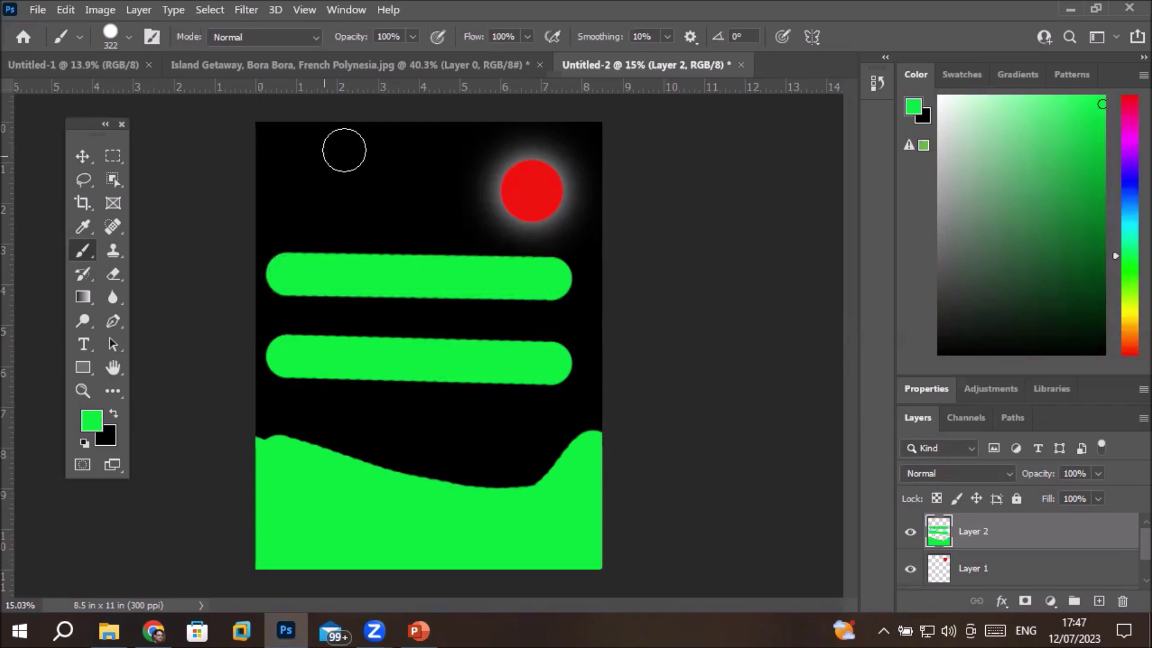
# Step: Paint two straight vertical green bars from the top down toward the hill
pyautogui.click(389, 159)
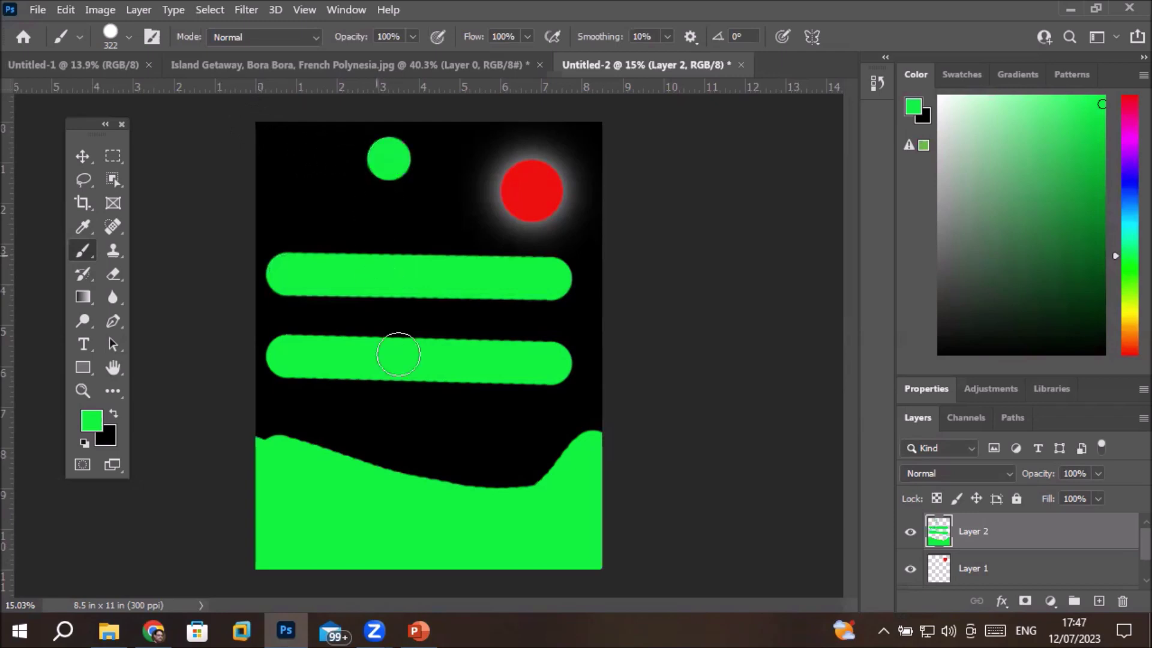
pyautogui.keyDown('shift'); pyautogui.click(391, 428); pyautogui.keyUp('shift')
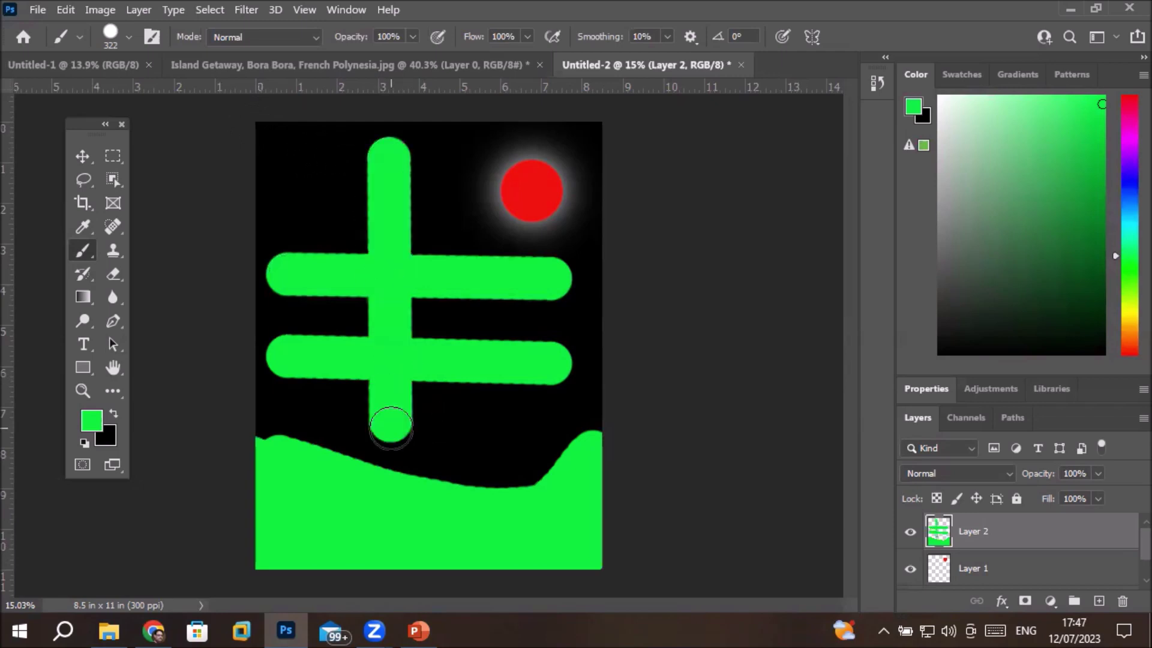
pyautogui.click(295, 162)
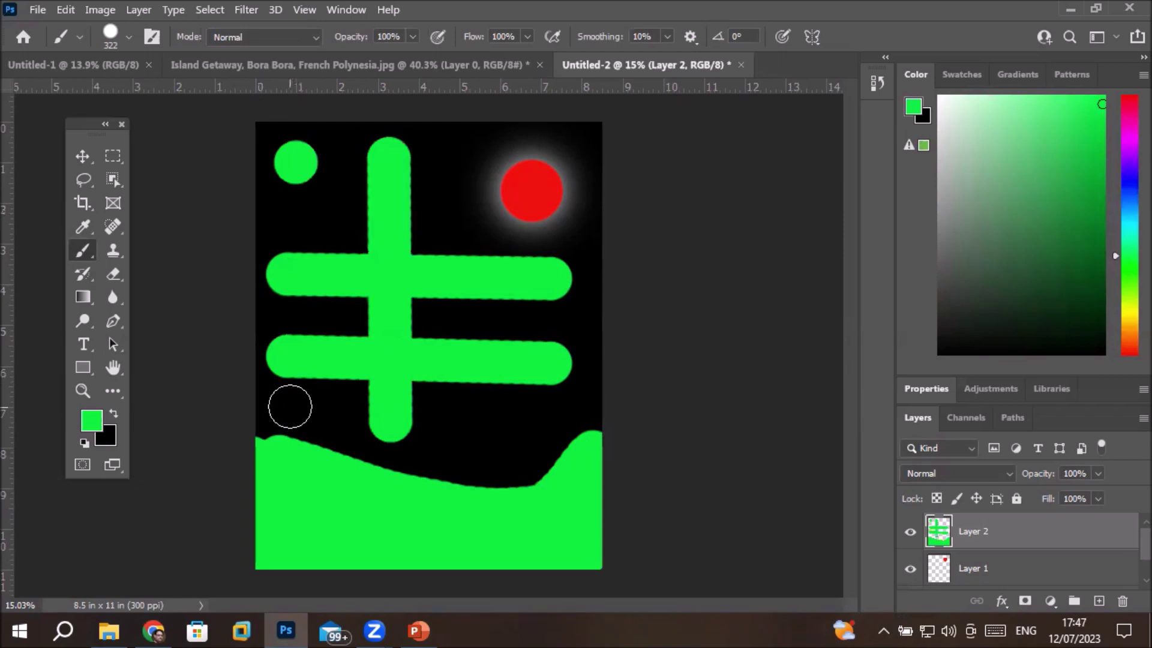
pyautogui.keyDown('shift'); pyautogui.click(290, 407); pyautogui.keyUp('shift')
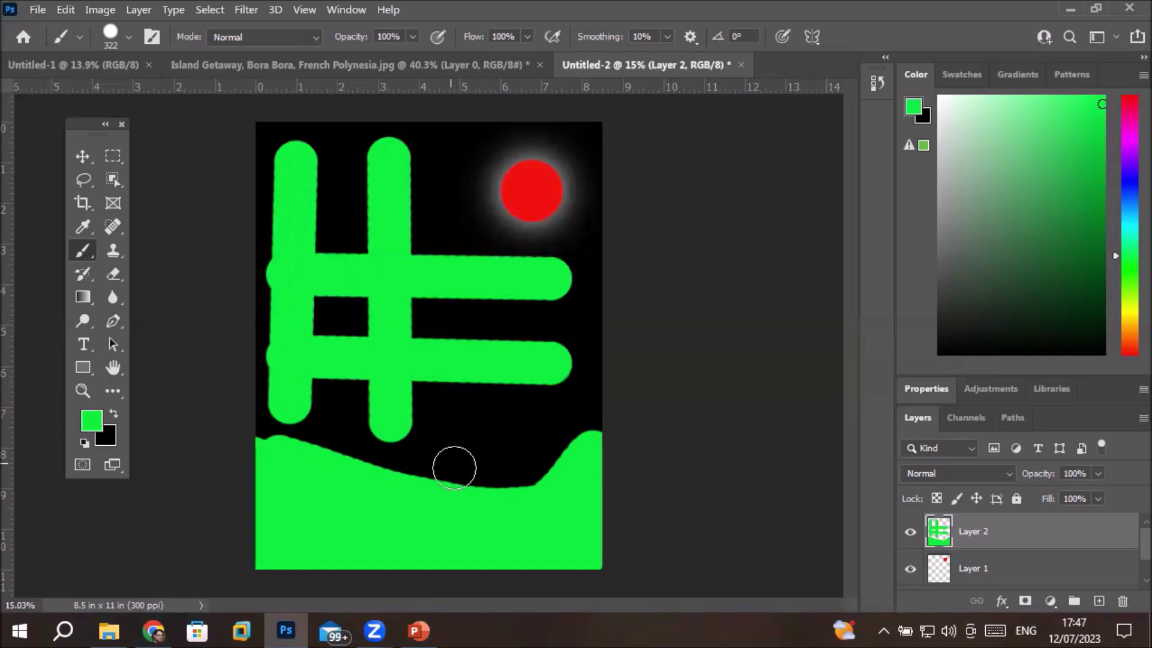
pyautogui.click(90, 420)
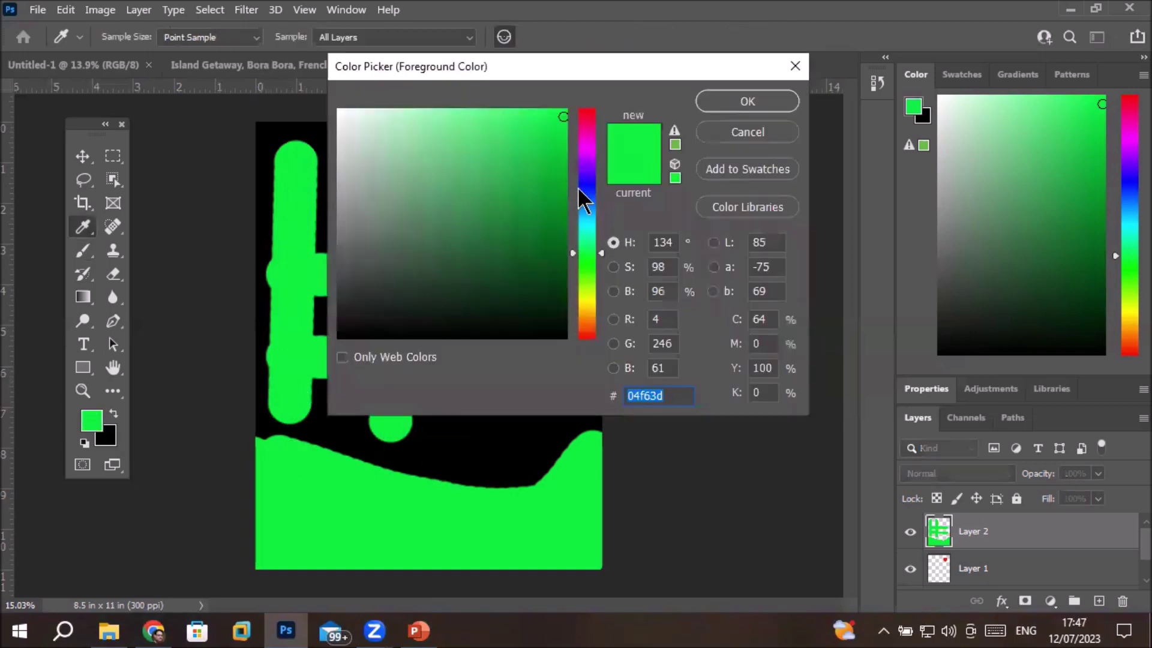
# Step: Set the foreground colour to saturated blue and shrink the brush
pyautogui.click(587, 188)
pyautogui.click(534, 127)
pyautogui.click(742, 104)
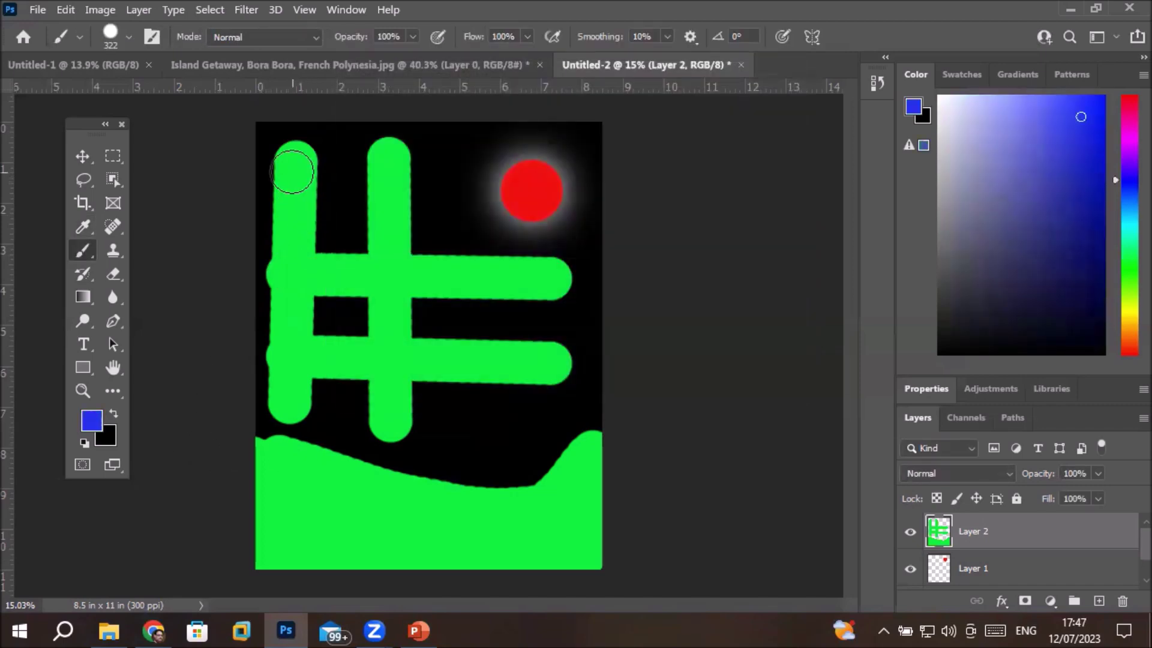
pyautogui.press('[')
pyautogui.press('[')
# Step: Paint blue lines through the left and both horizontal green bars, then float the Layers panel
pyautogui.click(292, 172)
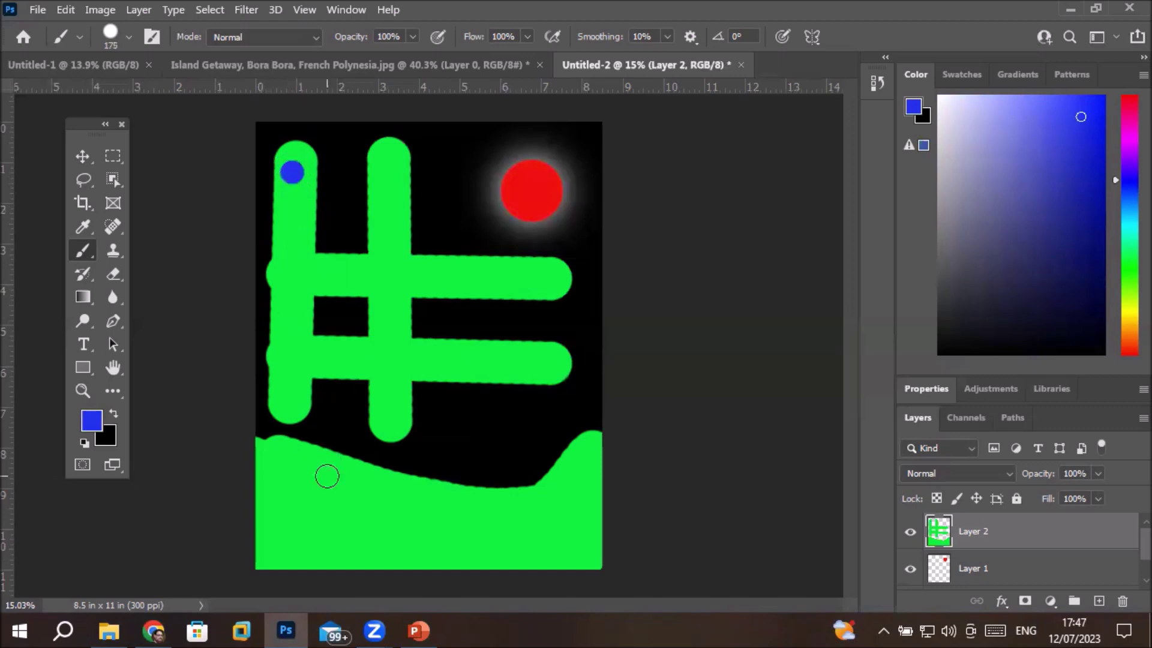
pyautogui.keyDown('shift'); pyautogui.click(286, 402); pyautogui.keyUp('shift')
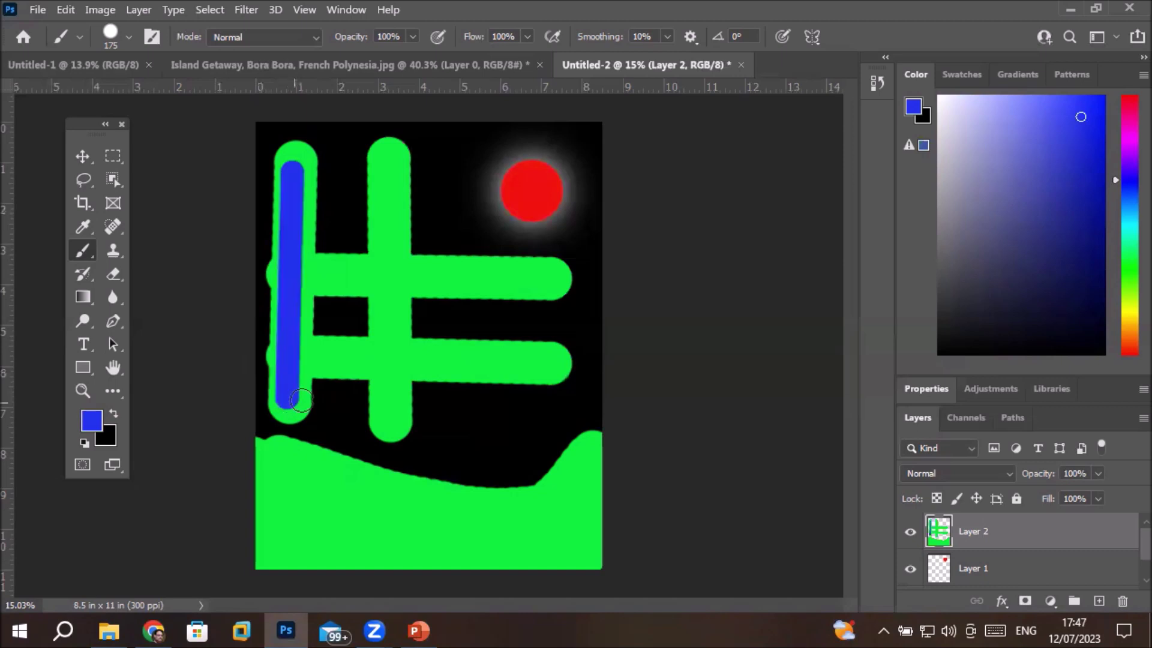
pyautogui.click(334, 359)
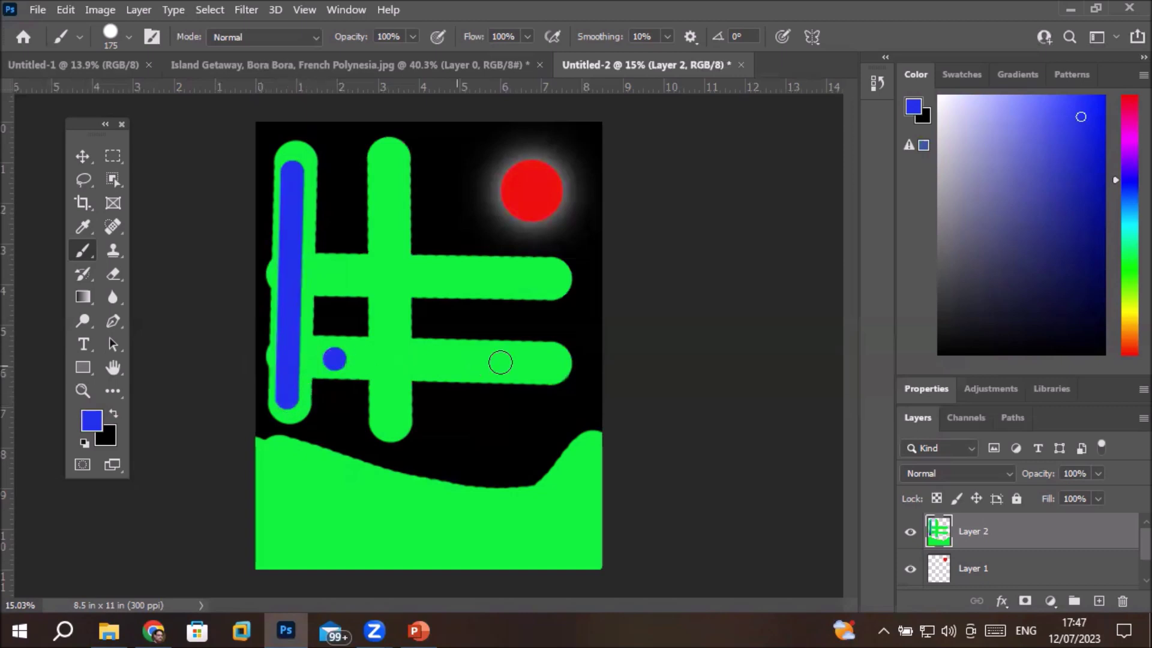
pyautogui.keyDown('shift'); pyautogui.click(540, 366); pyautogui.keyUp('shift')
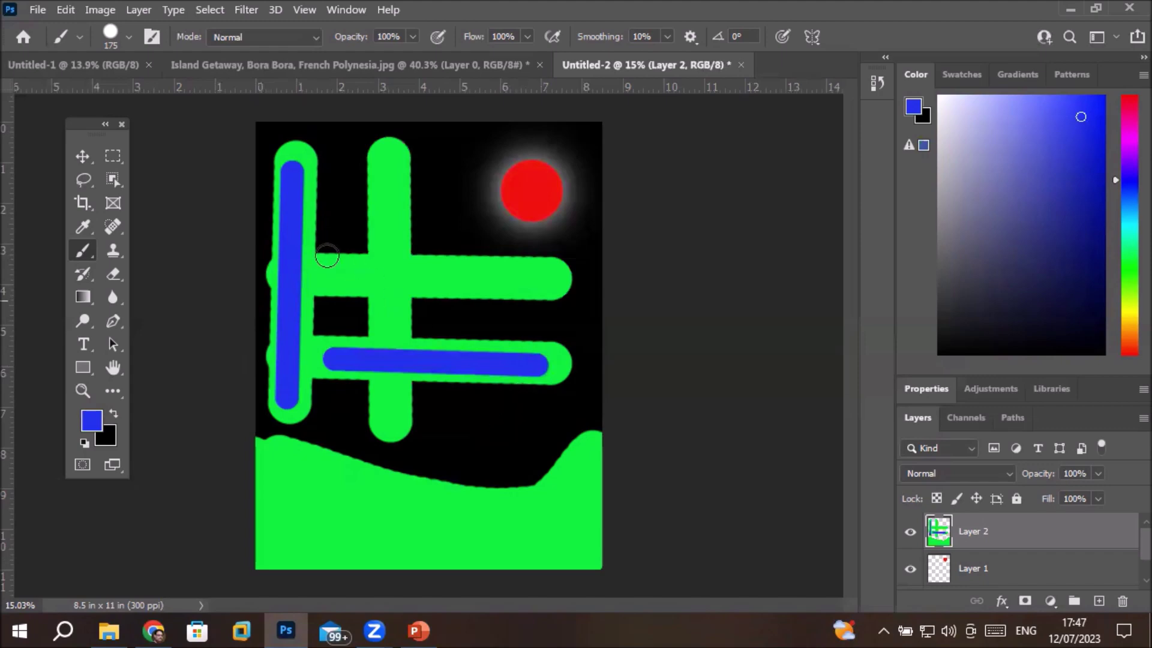
pyautogui.click(343, 269)
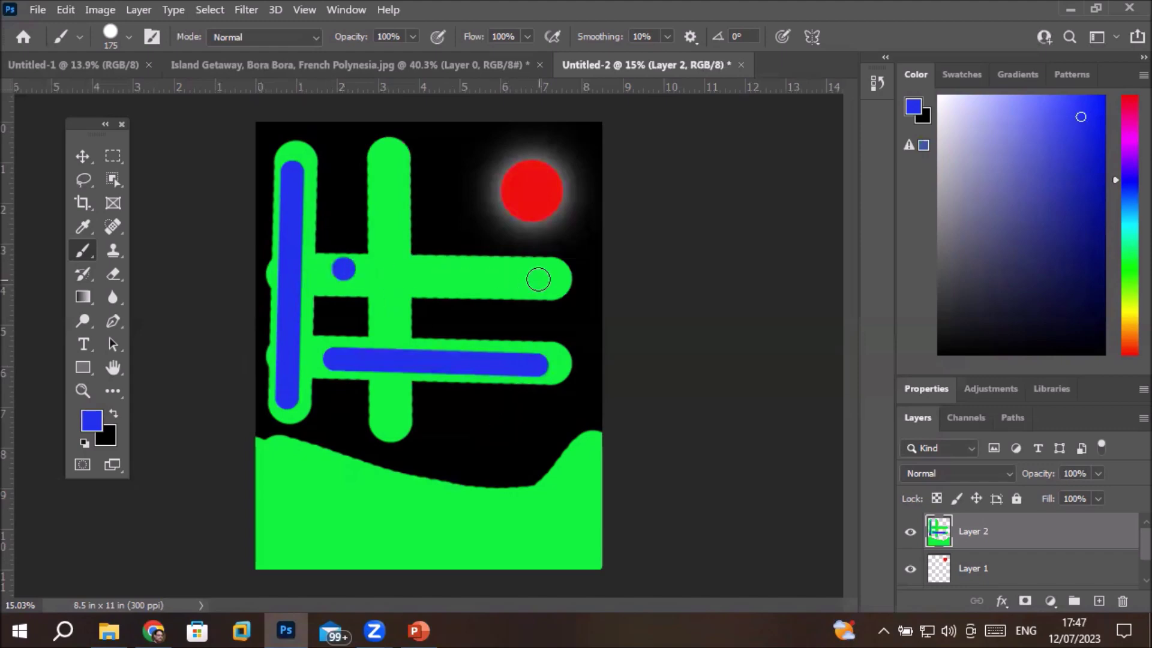
pyautogui.keyDown('shift'); pyautogui.click(538, 279); pyautogui.keyUp('shift')
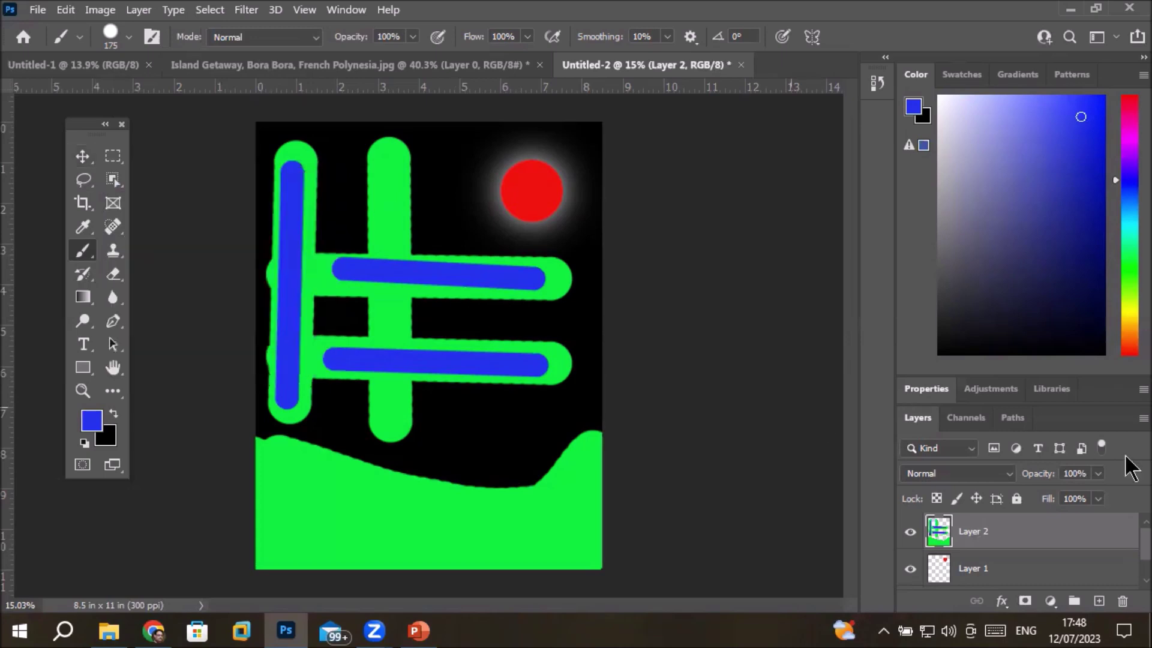
pyautogui.moveTo(915, 423); pyautogui.dragTo(696, 146)
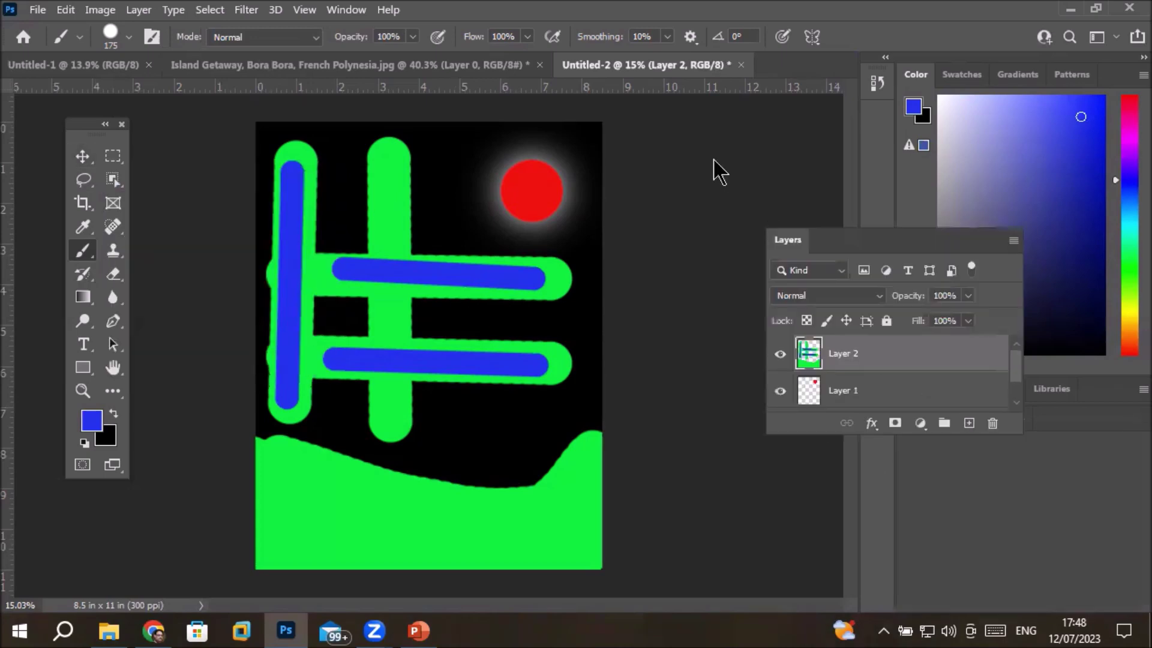
# Step: Enlarge the floating Layers panel, rename Layer 1 to 'Moon', and reselect Layer 2
pyautogui.moveTo(750, 348); pyautogui.dragTo(752, 480)
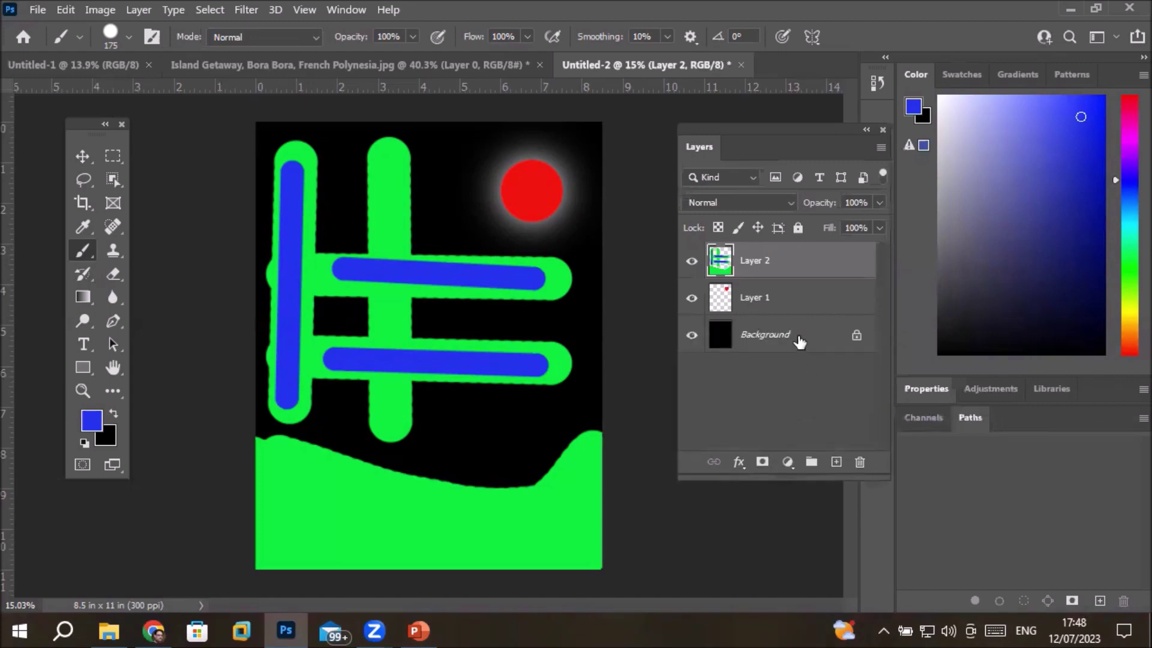
pyautogui.click(796, 338)
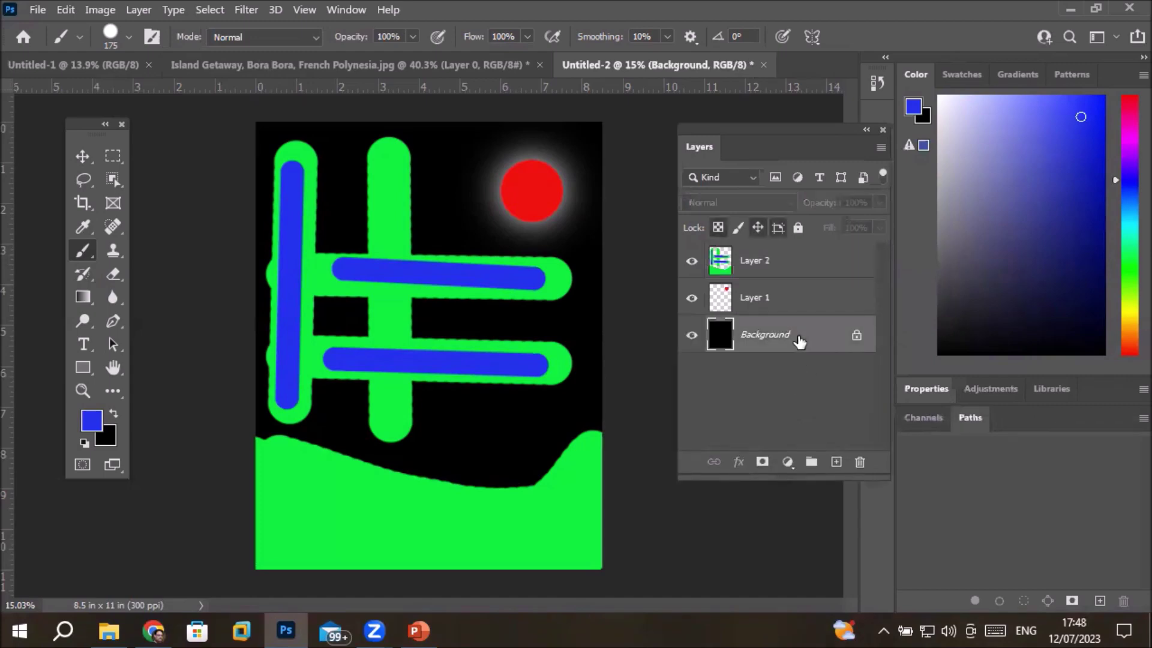
pyautogui.click(759, 304)
pyautogui.doubleClick(753, 298)
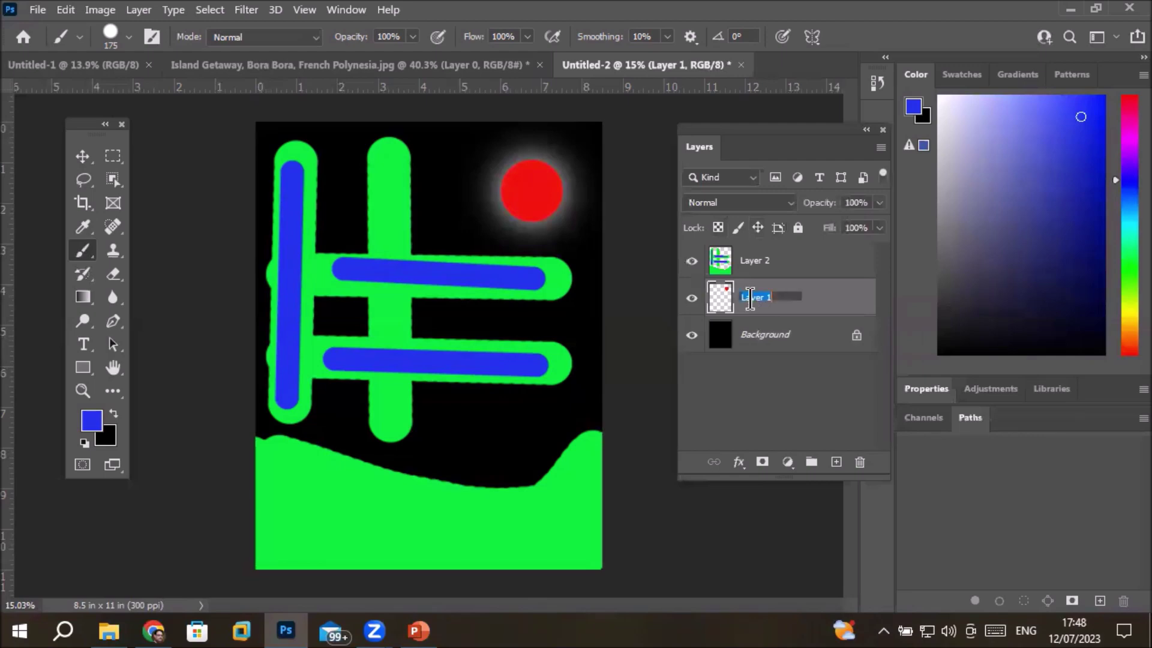
pyautogui.write('Moon')
pyautogui.press('Return')
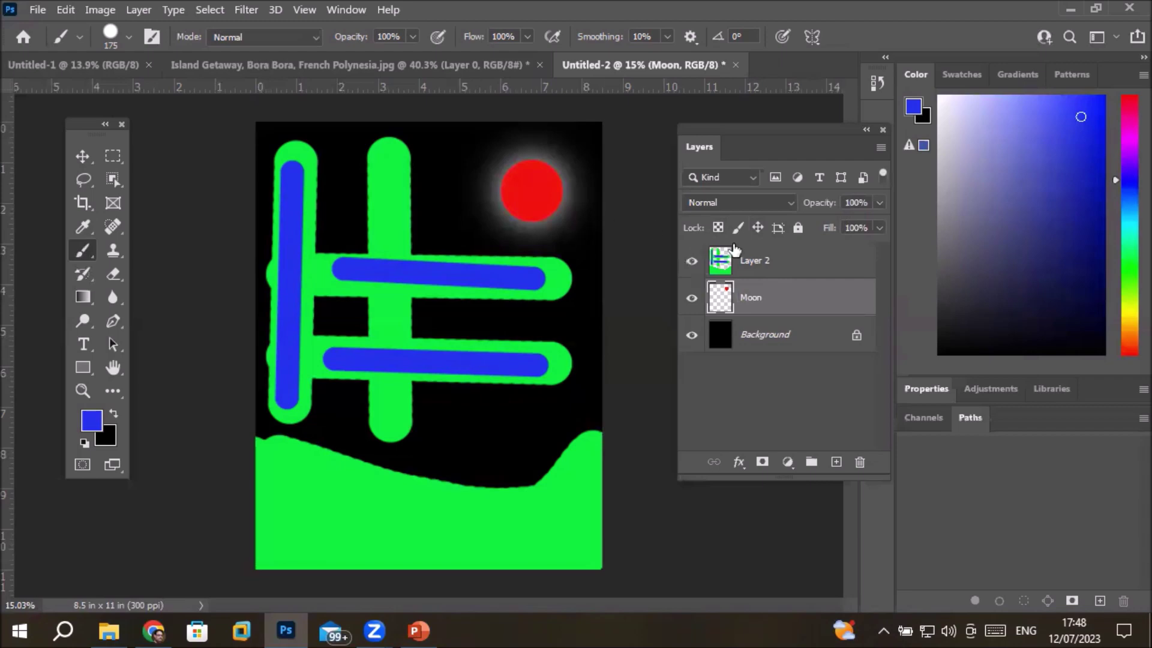
pyautogui.click(751, 262)
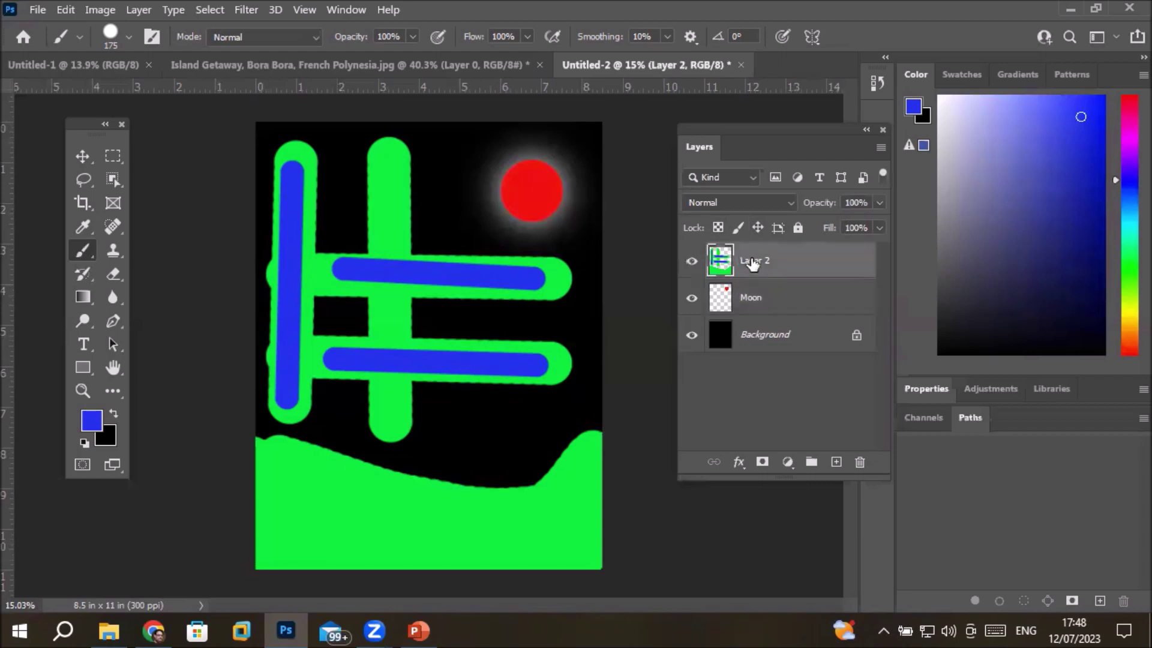
pyautogui.click(83, 156)
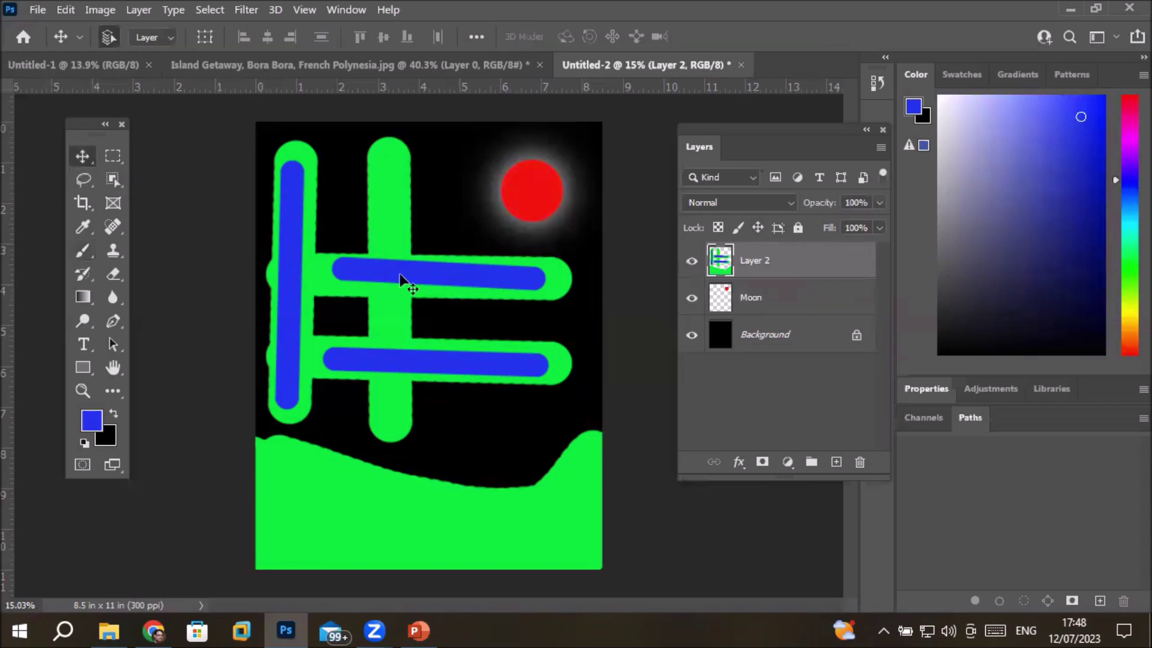
# Step: Drag Layer 2's green-and-blue bars rightward, then delete Layer 2
pyautogui.moveTo(466, 291); pyautogui.dragTo(381, 249)
pyautogui.hotkey('ctrl', 'z')
pyautogui.moveTo(464, 293); pyautogui.dragTo(497, 278)
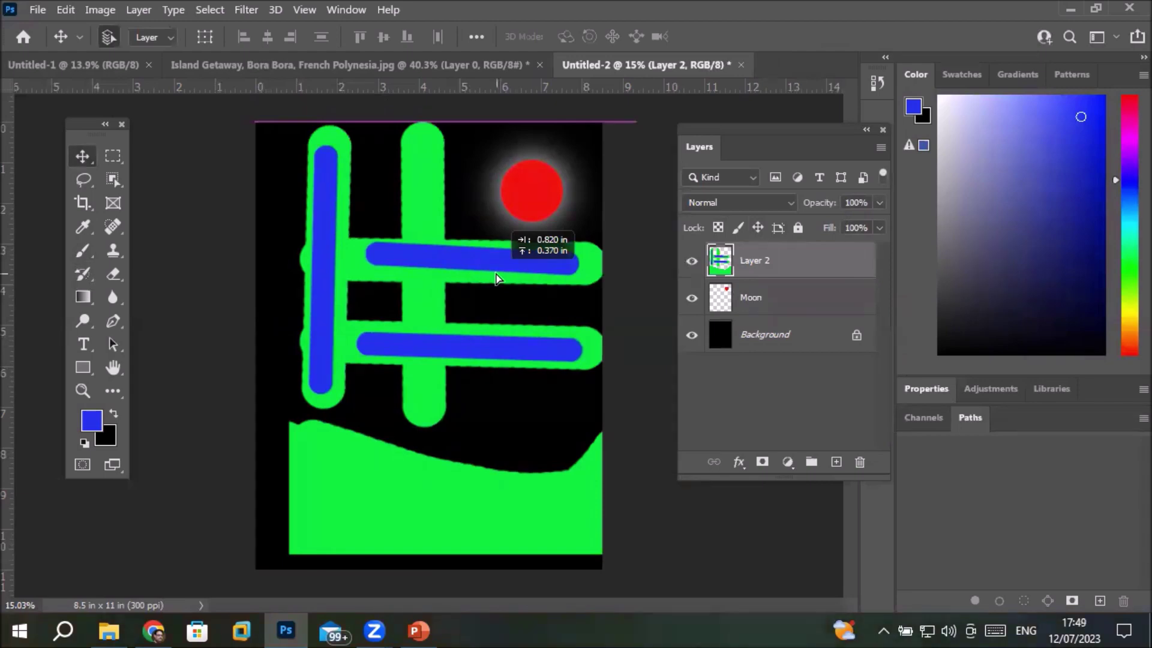
pyautogui.moveTo(495, 278)
pyautogui.mouseDown()
pyautogui.moveTo(506, 250)
pyautogui.moveTo(466, 279)
pyautogui.mouseUp()
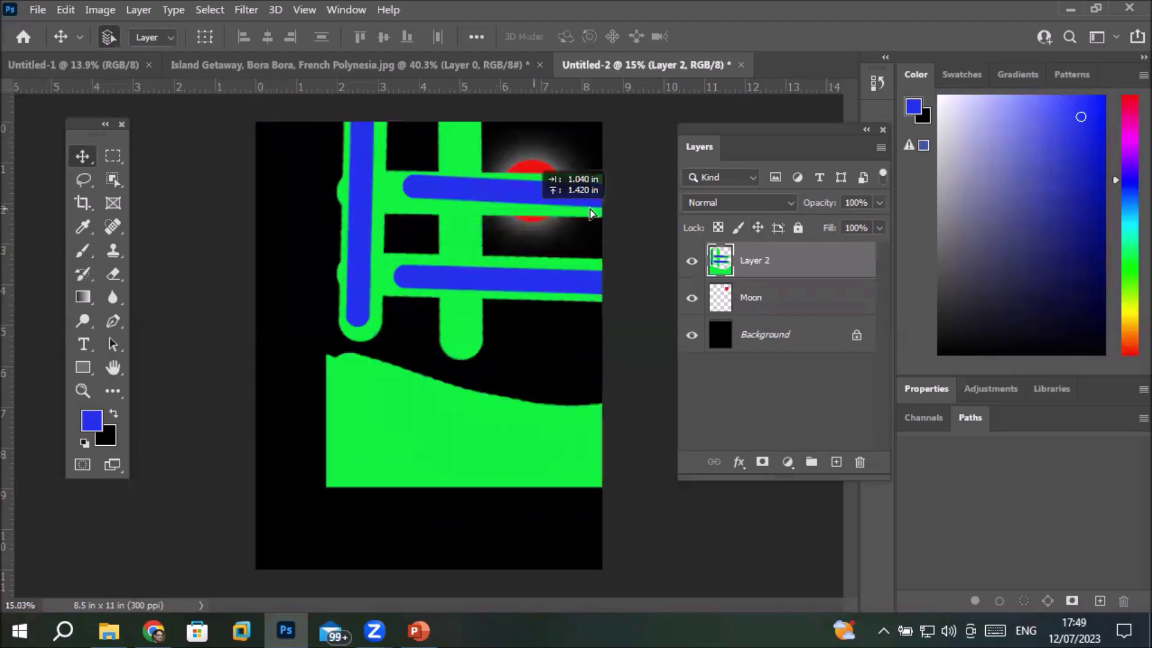
pyautogui.moveTo(466, 278); pyautogui.dragTo(564, 282)
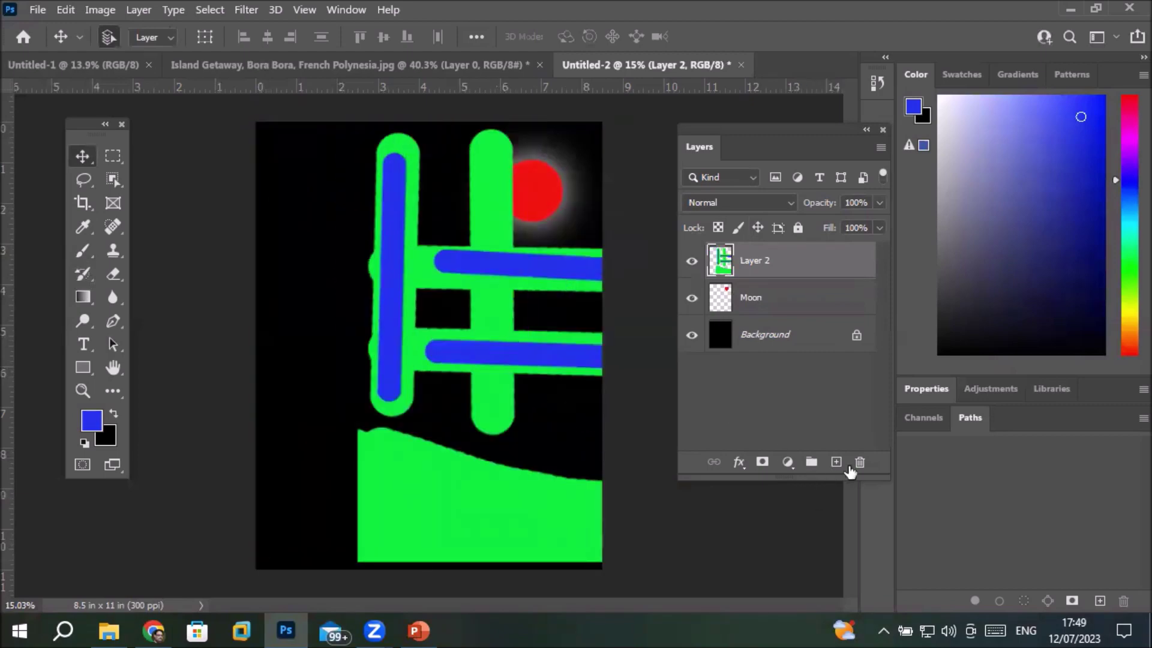
pyautogui.click(860, 462)
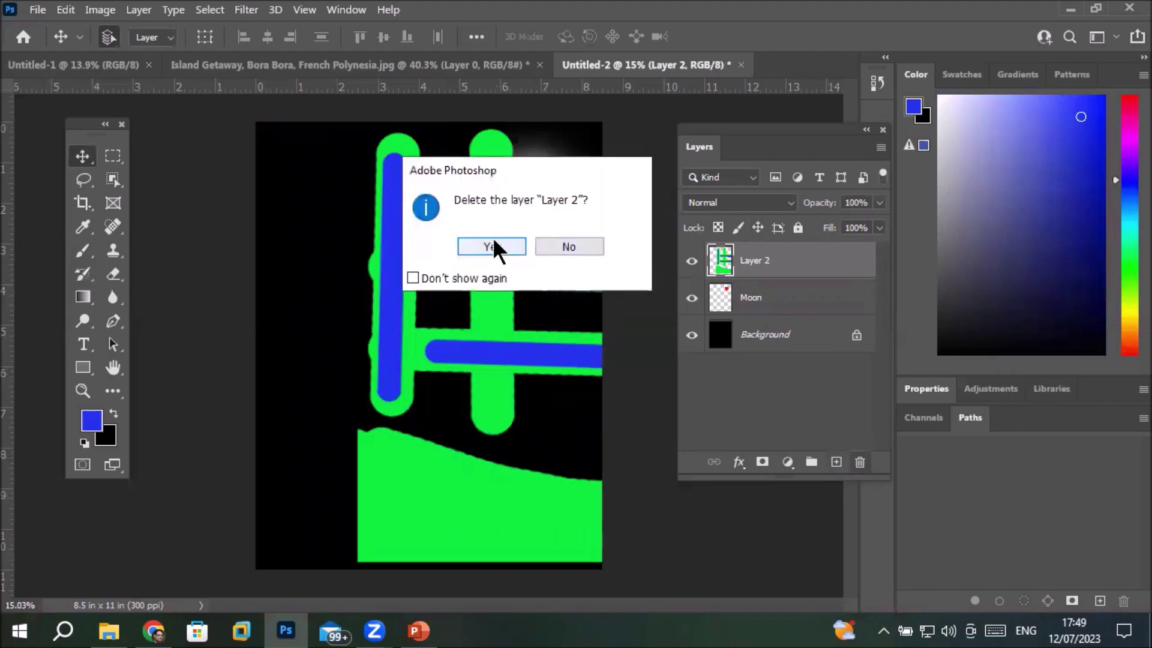
pyautogui.click(492, 245)
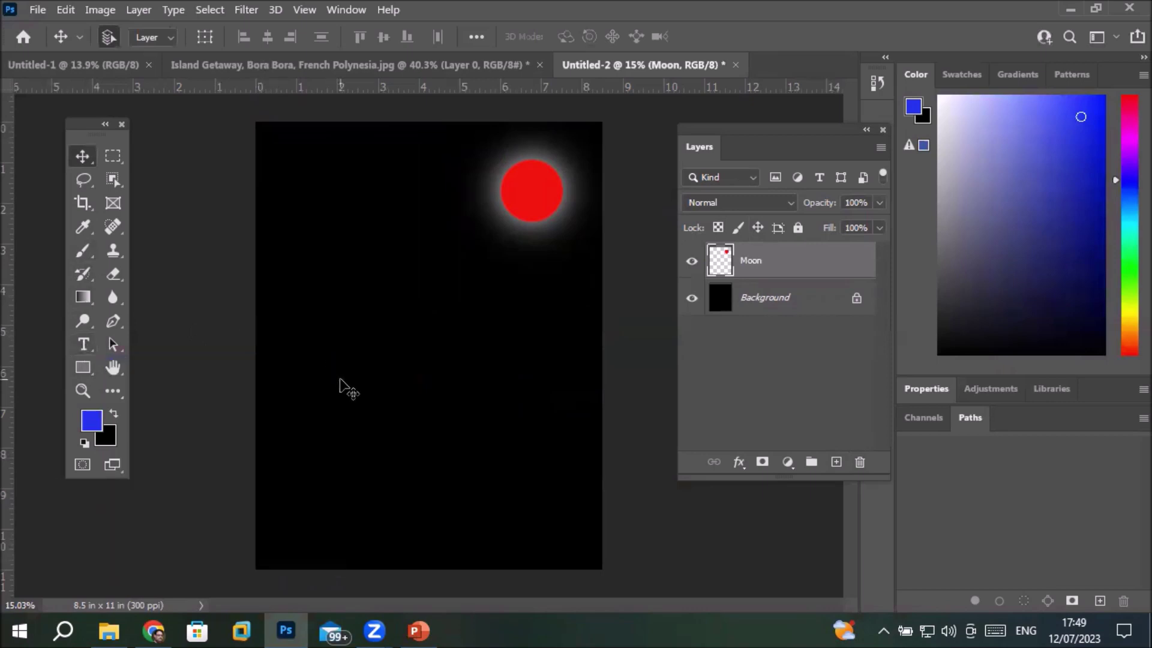
# Step: Paint a test blue S-shaped brush stroke and undo it
pyautogui.scroll(-1, 339, 387)
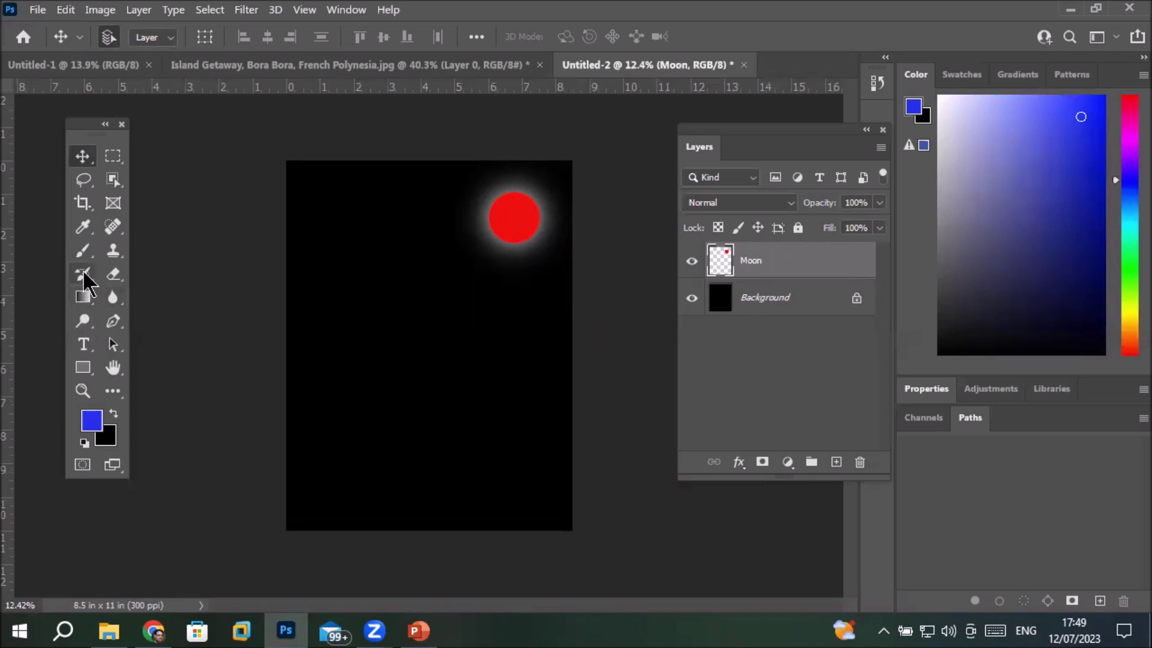
pyautogui.click(83, 252)
pyautogui.click(84, 252)
pyautogui.moveTo(335, 199)
pyautogui.mouseDown()
pyautogui.moveTo(463, 309)
pyautogui.moveTo(490, 423)
pyautogui.mouseUp()
pyautogui.moveTo(439, 495); pyautogui.dragTo(439, 498)
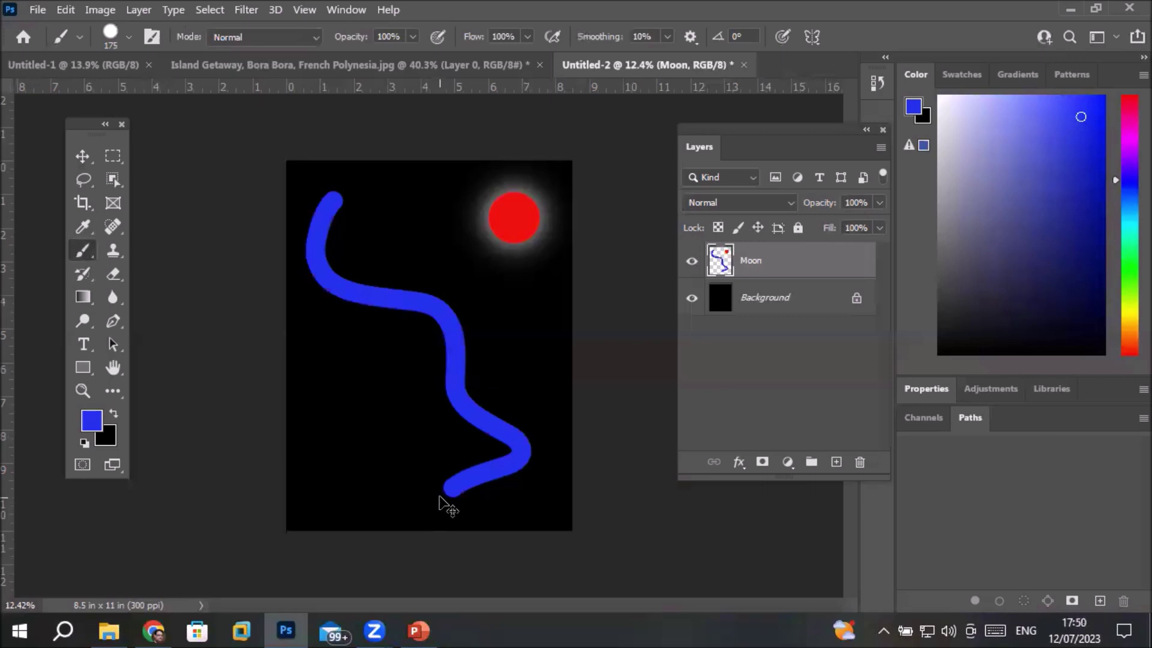
pyautogui.hotkey('ctrl', 'z')
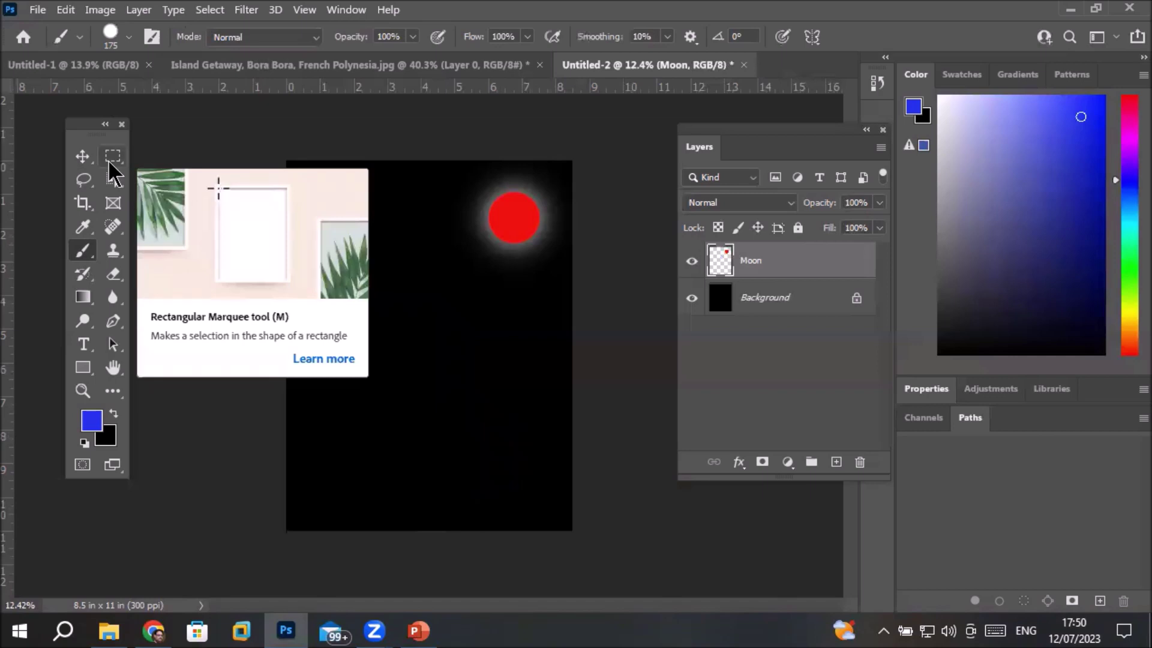
# Step: Choose the Rectangular Marquee and start a tall selection on the left
pyautogui.click(112, 157)
pyautogui.rightClick(113, 157)
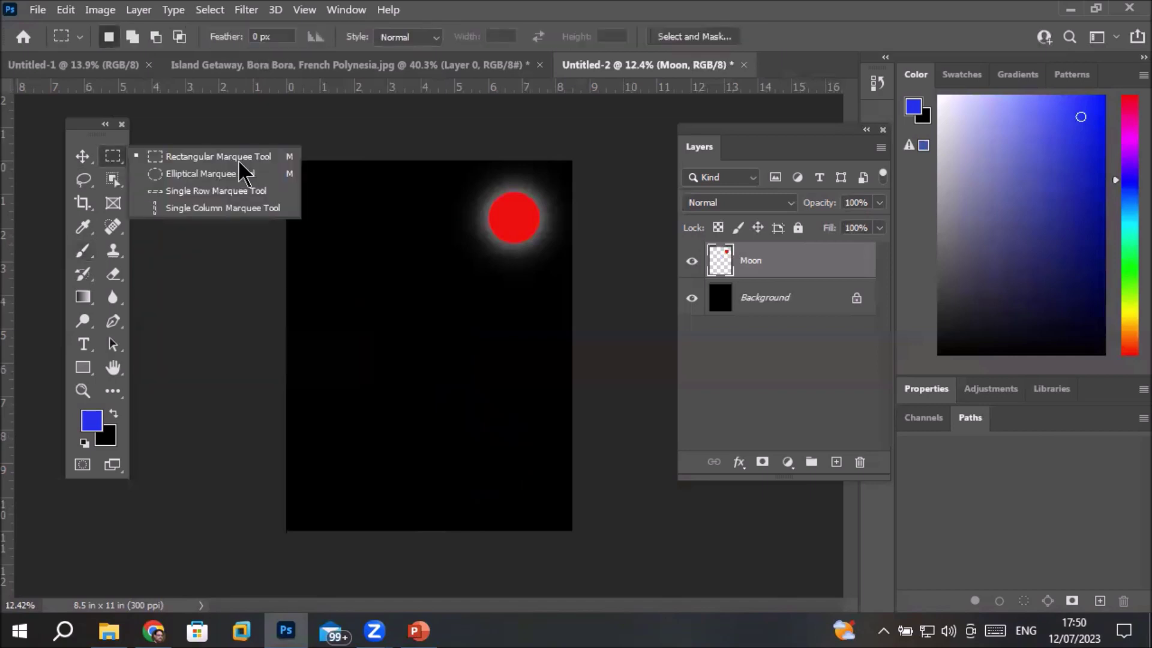
pyautogui.click(225, 158)
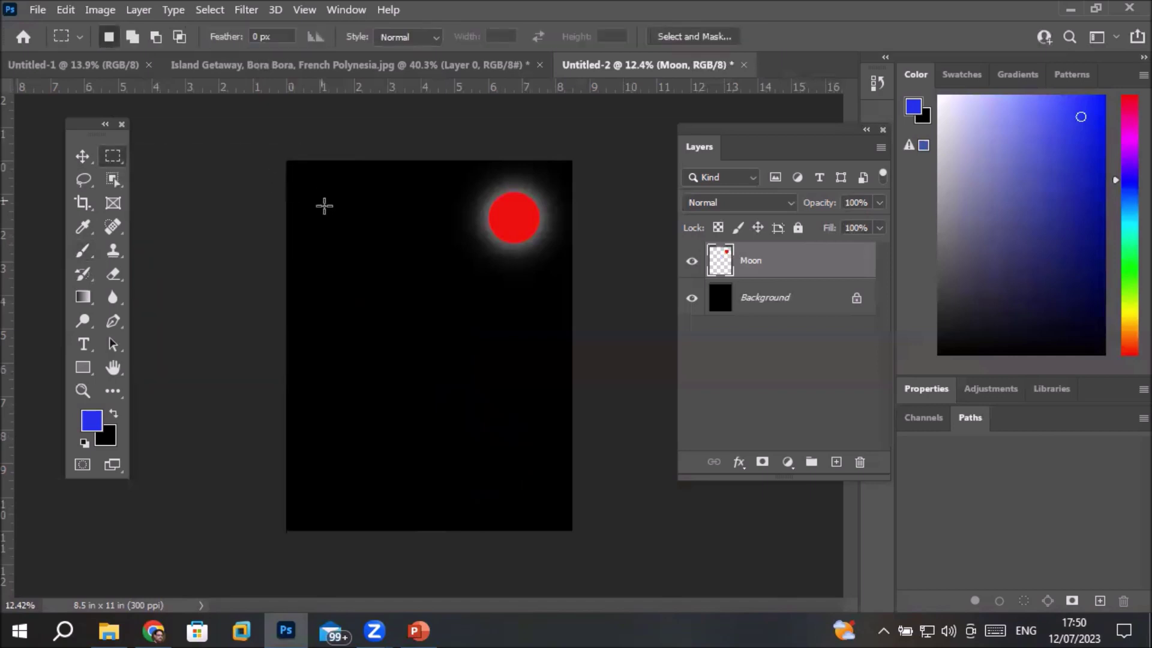
pyautogui.moveTo(300, 193); pyautogui.dragTo(377, 509)
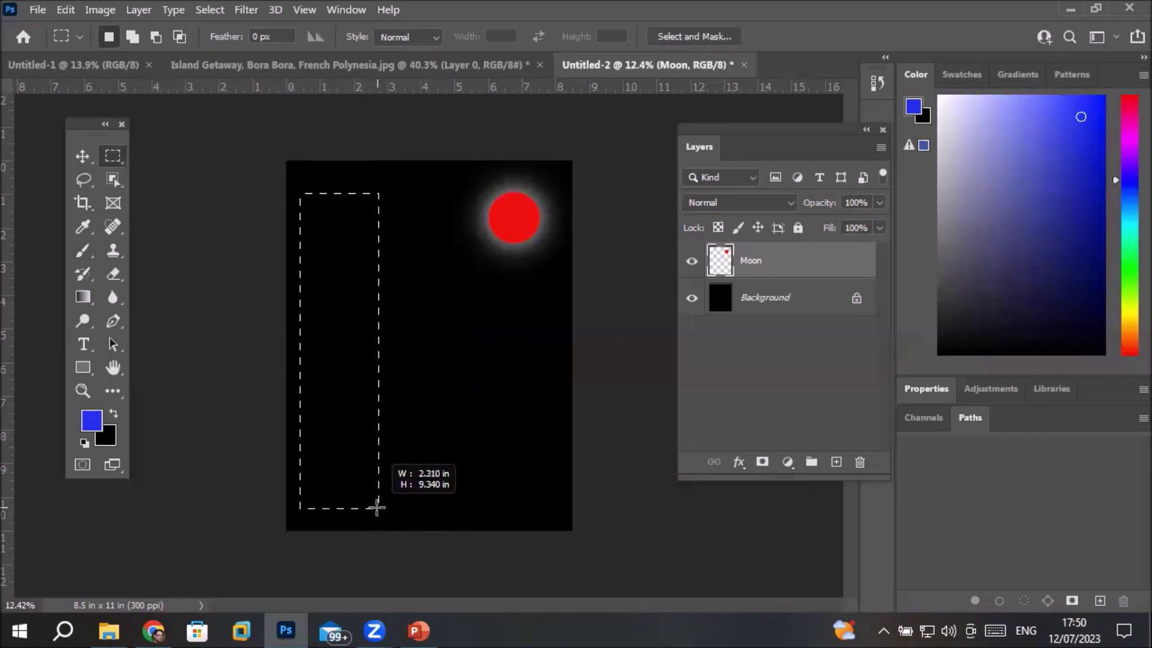
# Step: Replace the tall selection with a wide rectangle across the bottom, adding a smaller block above
pyautogui.moveTo(377, 508); pyautogui.dragTo(378, 509)
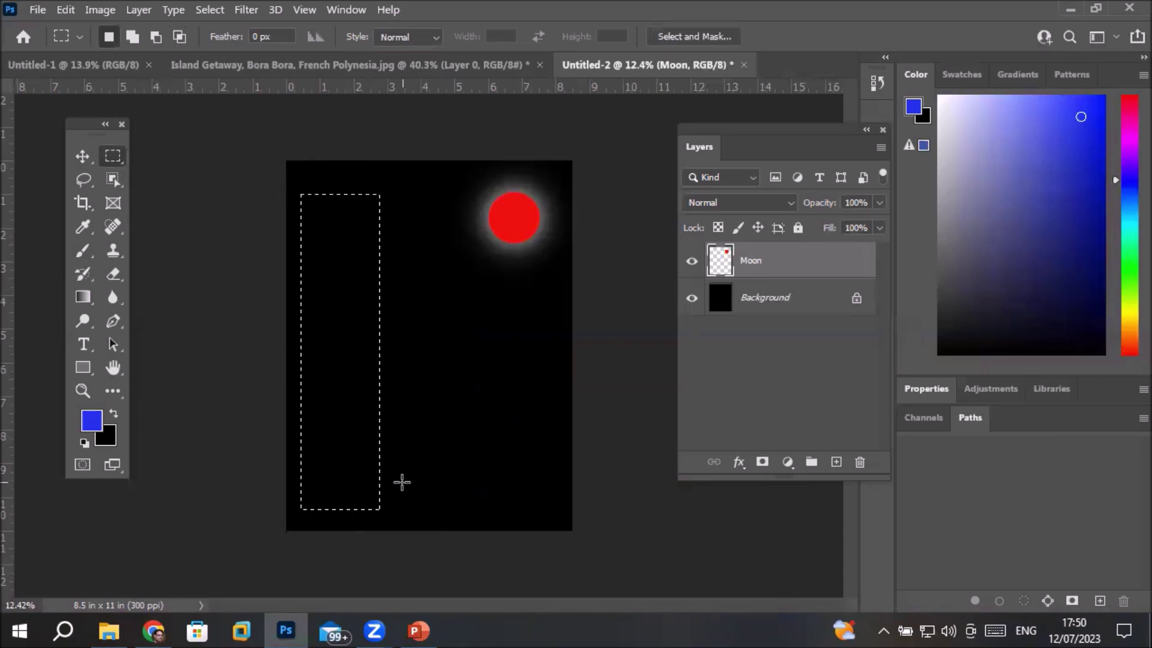
pyautogui.click(402, 481)
pyautogui.moveTo(293, 412); pyautogui.dragTo(557, 521)
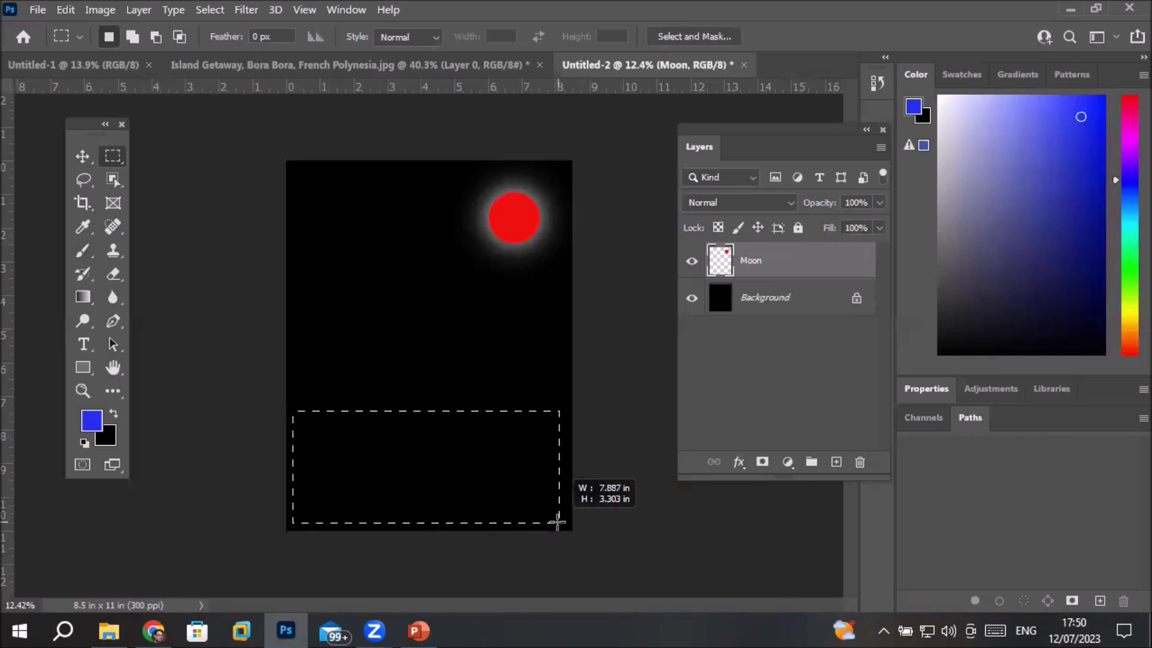
pyautogui.moveTo(557, 522); pyautogui.dragTo(504, 425)
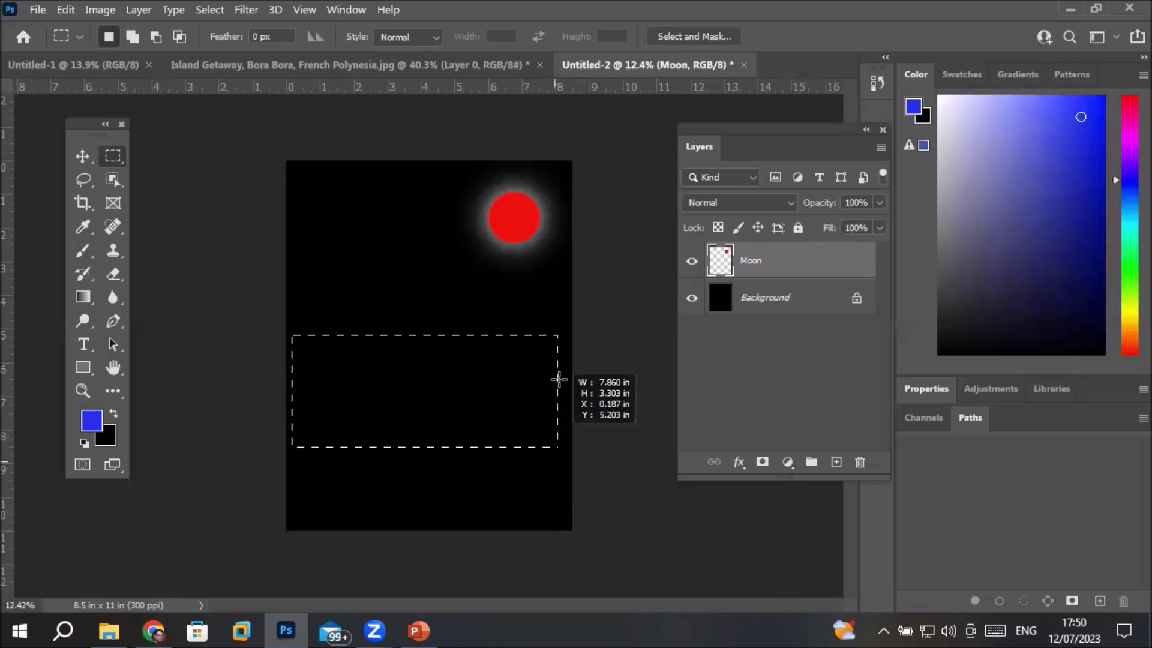
pyautogui.moveTo(505, 426)
pyautogui.mouseDown()
pyautogui.moveTo(579, 447)
pyautogui.moveTo(551, 489)
pyautogui.moveTo(561, 516)
pyautogui.mouseUp()
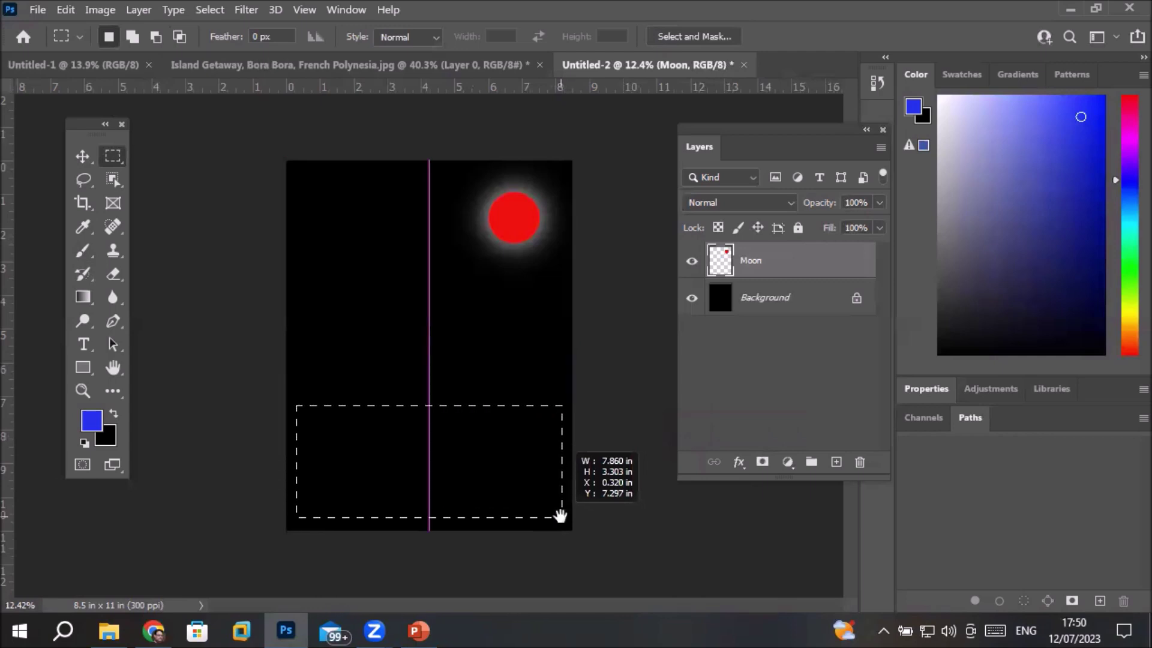
pyautogui.moveTo(561, 516); pyautogui.dragTo(562, 518)
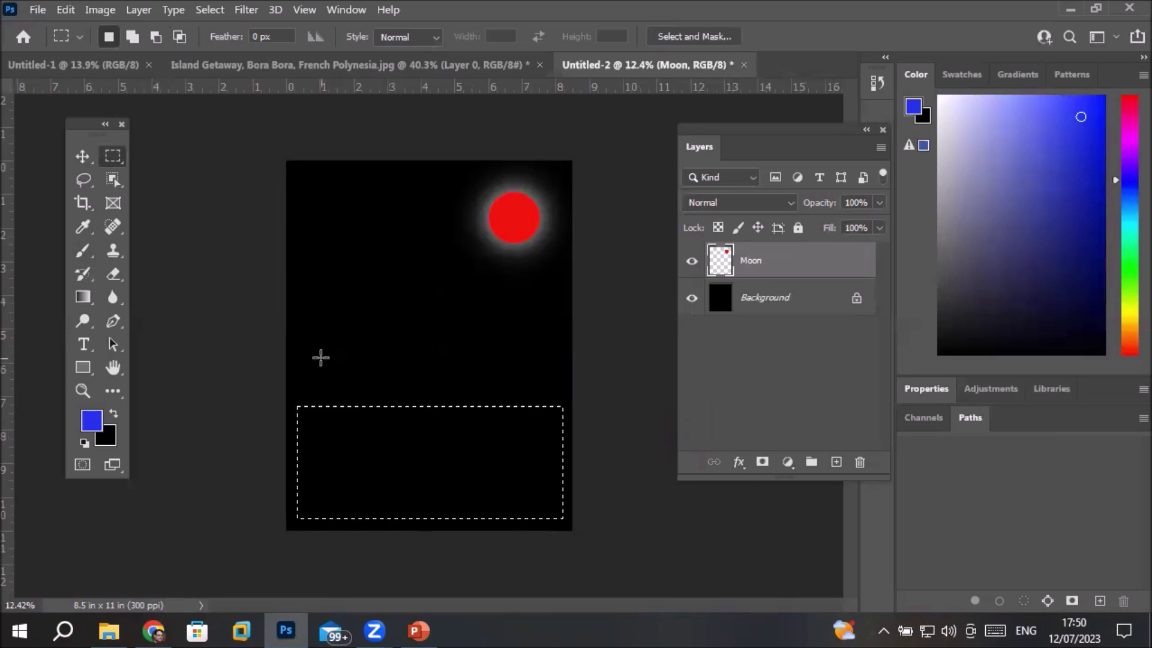
pyautogui.moveTo(320, 358)
pyautogui.mouseDown()
pyautogui.moveTo(382, 409)
pyautogui.moveTo(541, 442)
pyautogui.mouseUp()
# Step: Add two progressively narrower rectangles atop the stepped selection, forming a four-tier outline
pyautogui.press('Escape')
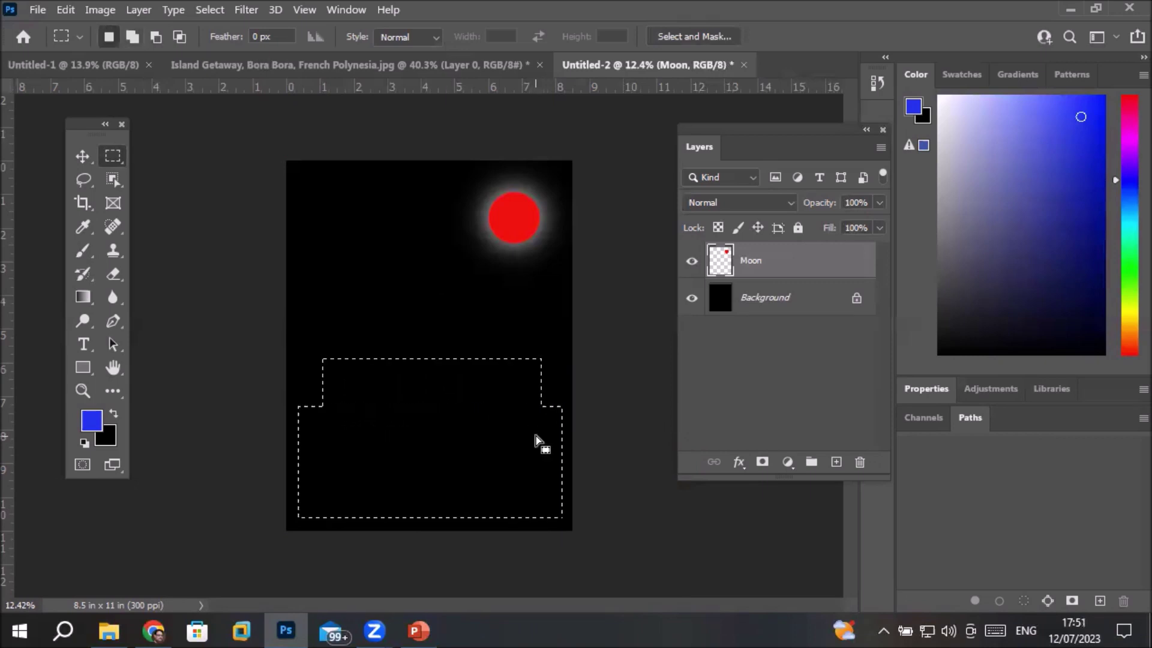
pyautogui.moveTo(360, 322); pyautogui.dragTo(521, 388)
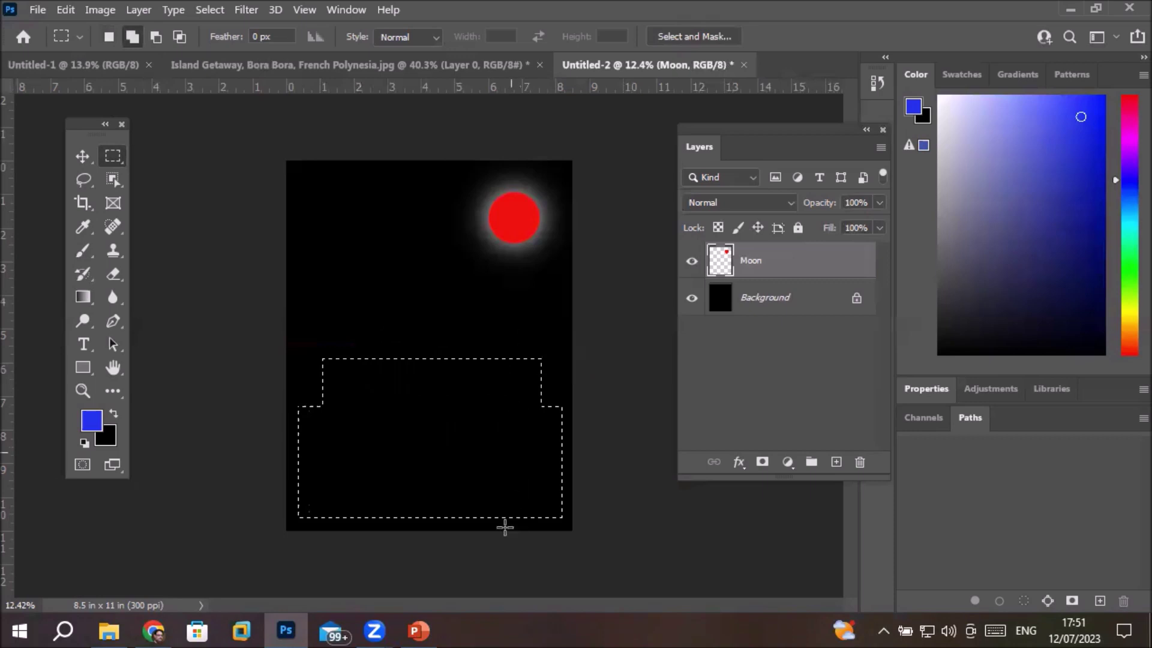
pyautogui.moveTo(384, 291); pyautogui.dragTo(499, 339)
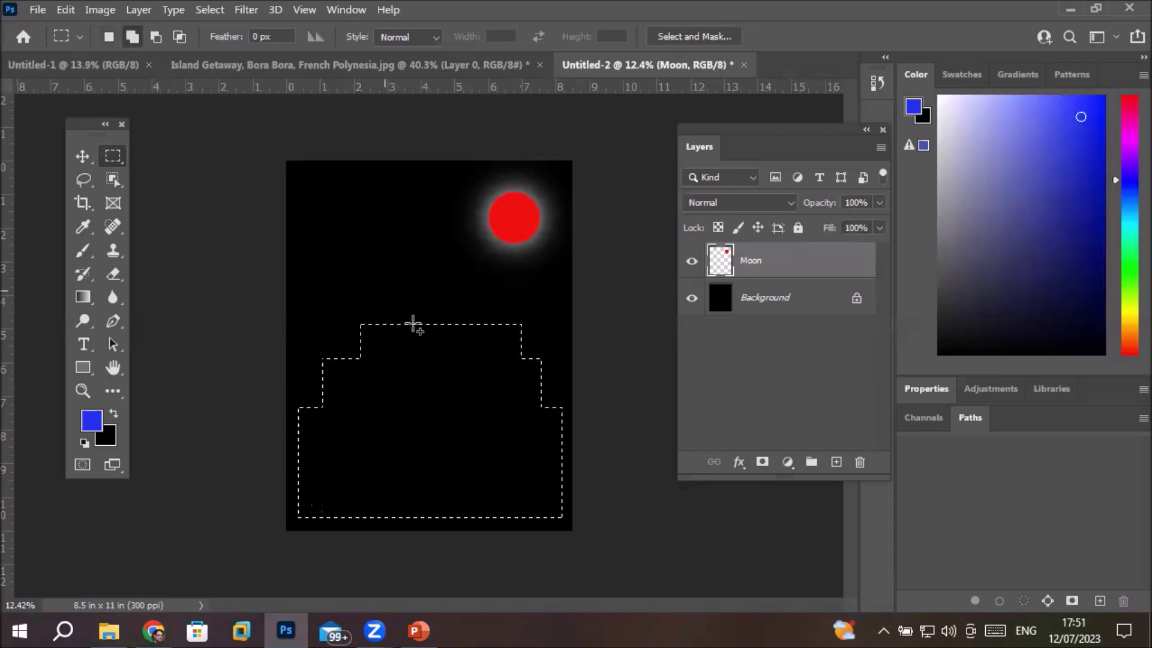
pyautogui.moveTo(499, 339); pyautogui.dragTo(501, 339)
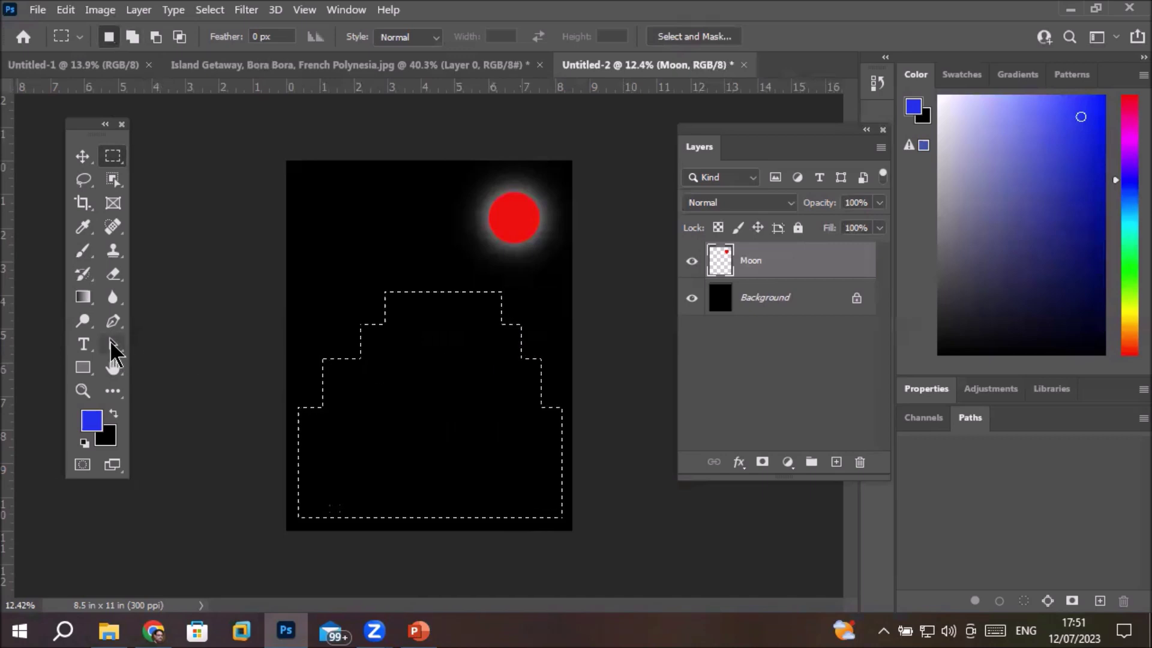
pyautogui.click(83, 252)
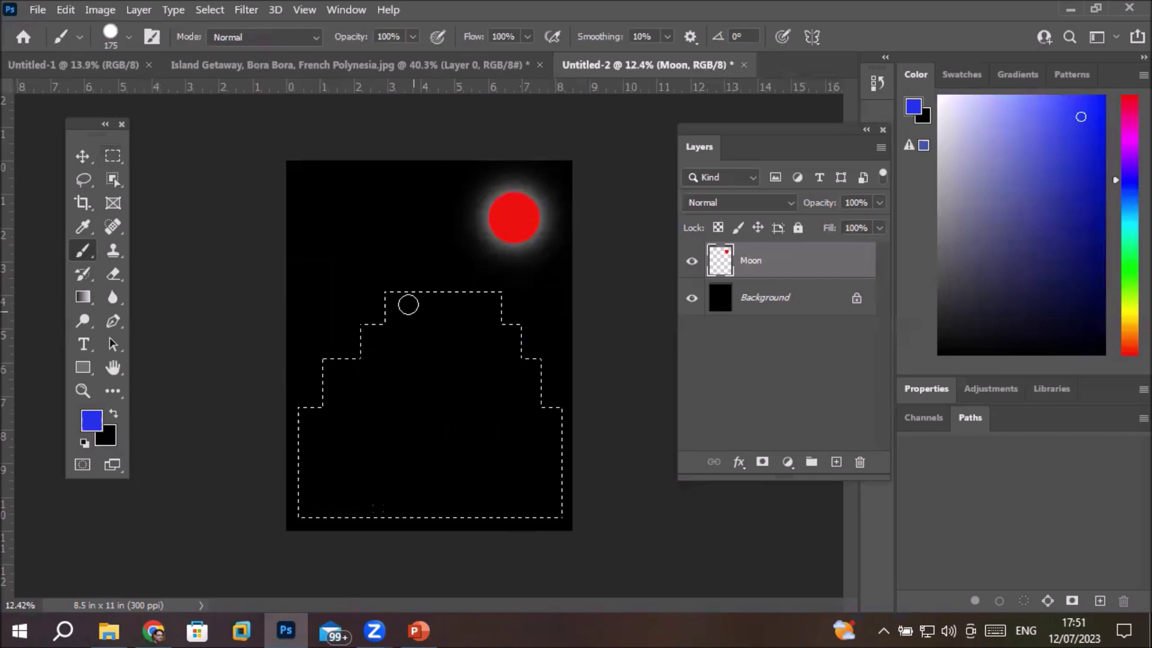
# Step: Paint blue brush strokes along the top and stepped edges inside the selection
pyautogui.moveTo(392, 294); pyautogui.dragTo(388, 321)
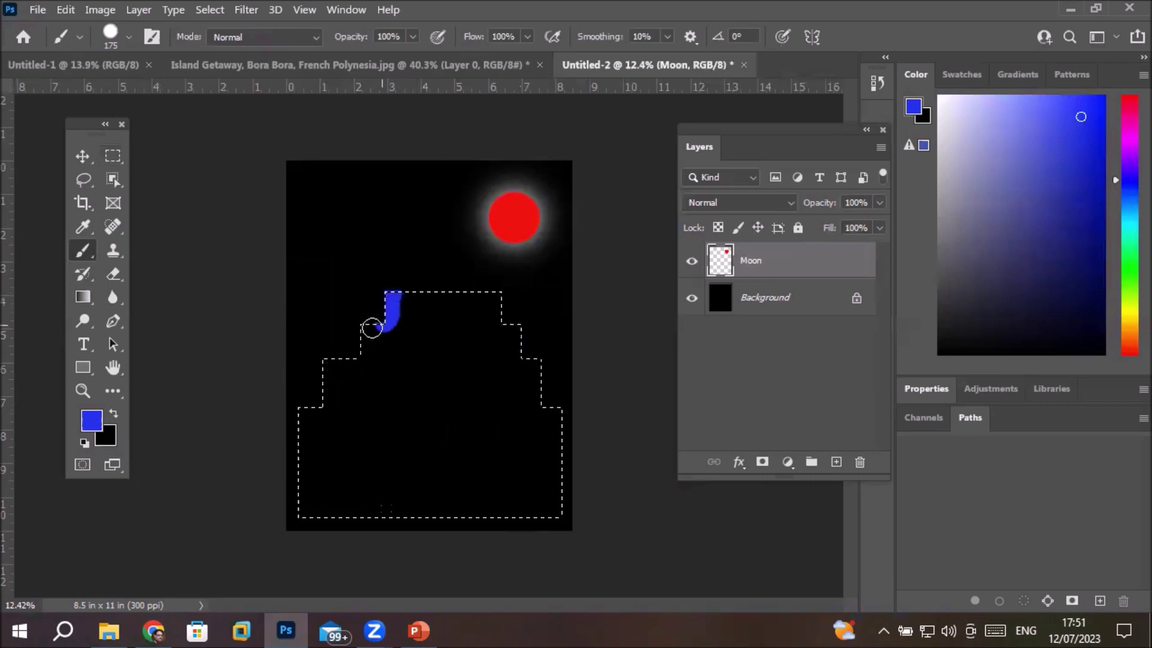
pyautogui.moveTo(354, 362)
pyautogui.mouseDown()
pyautogui.moveTo(324, 362)
pyautogui.moveTo(325, 408)
pyautogui.moveTo(294, 452)
pyautogui.moveTo(294, 497)
pyautogui.moveTo(312, 510)
pyautogui.moveTo(558, 509)
pyautogui.moveTo(562, 429)
pyautogui.mouseUp()
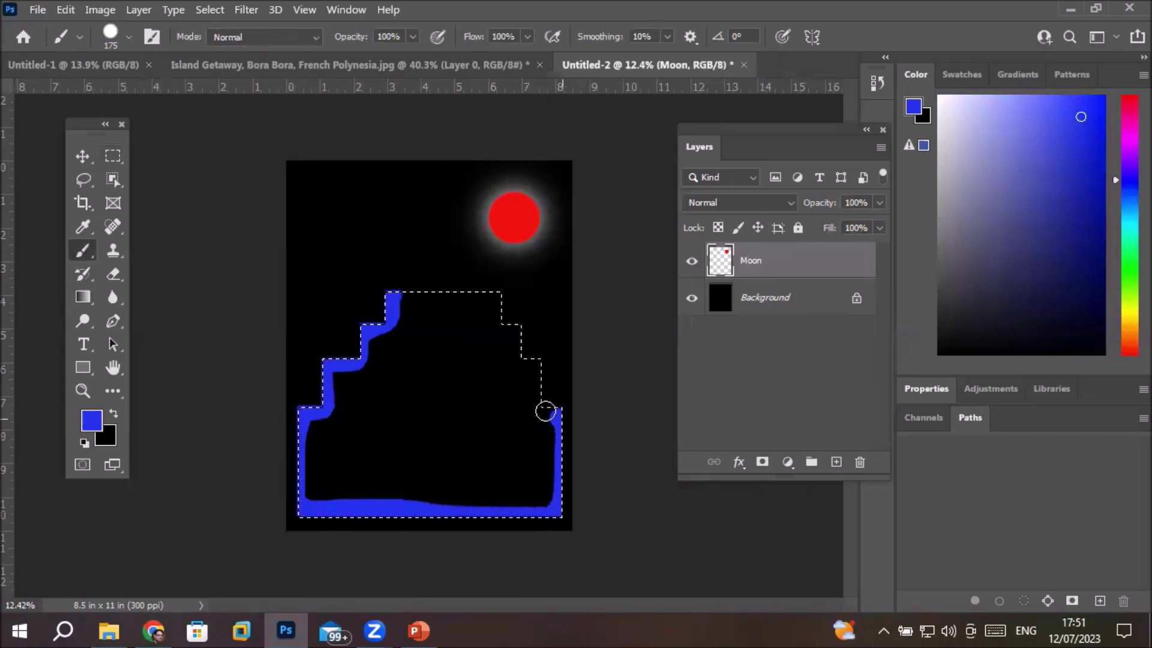
pyautogui.moveTo(530, 364)
pyautogui.mouseDown()
pyautogui.moveTo(505, 307)
pyautogui.moveTo(381, 288)
pyautogui.mouseUp()
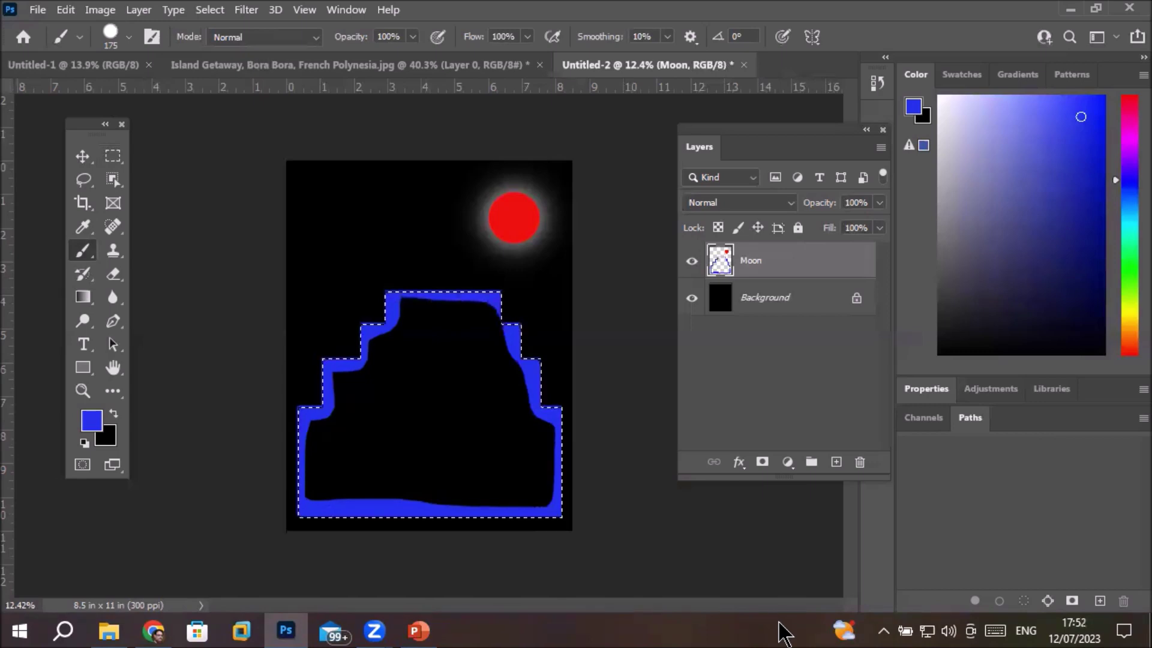
# Step: Undo the blue painting and clear the stepped selection, leaving the red moon on black
pyautogui.hotkey('ctrl', 'd')
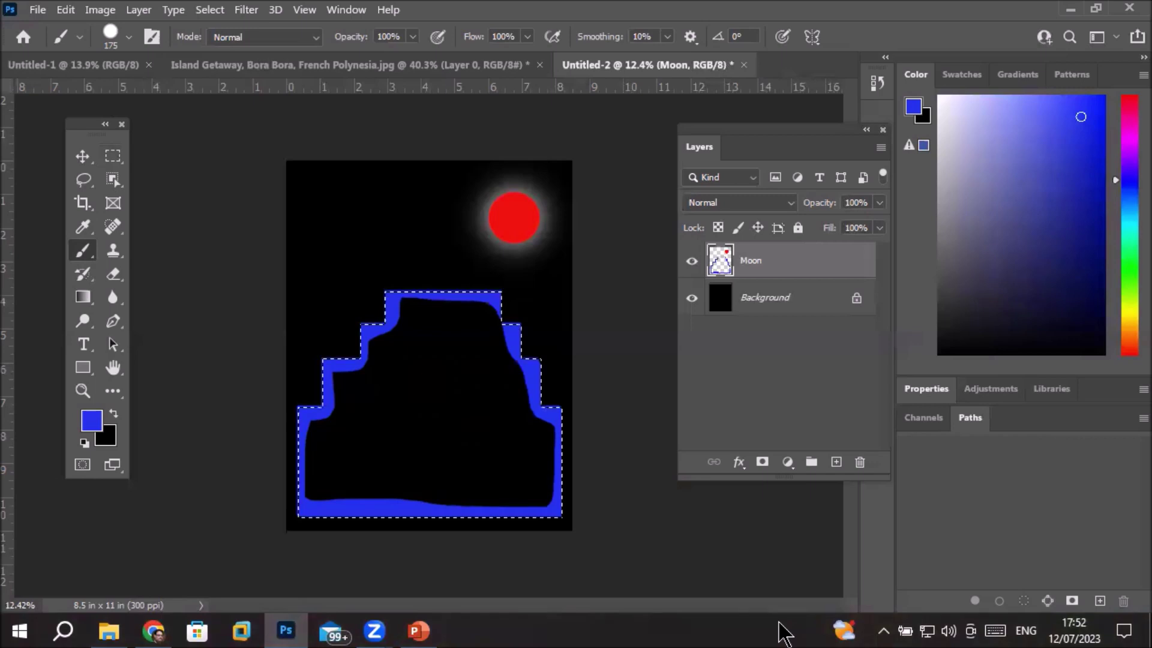
pyautogui.press('Delete')
pyautogui.hotkey('ctrl', 'z')
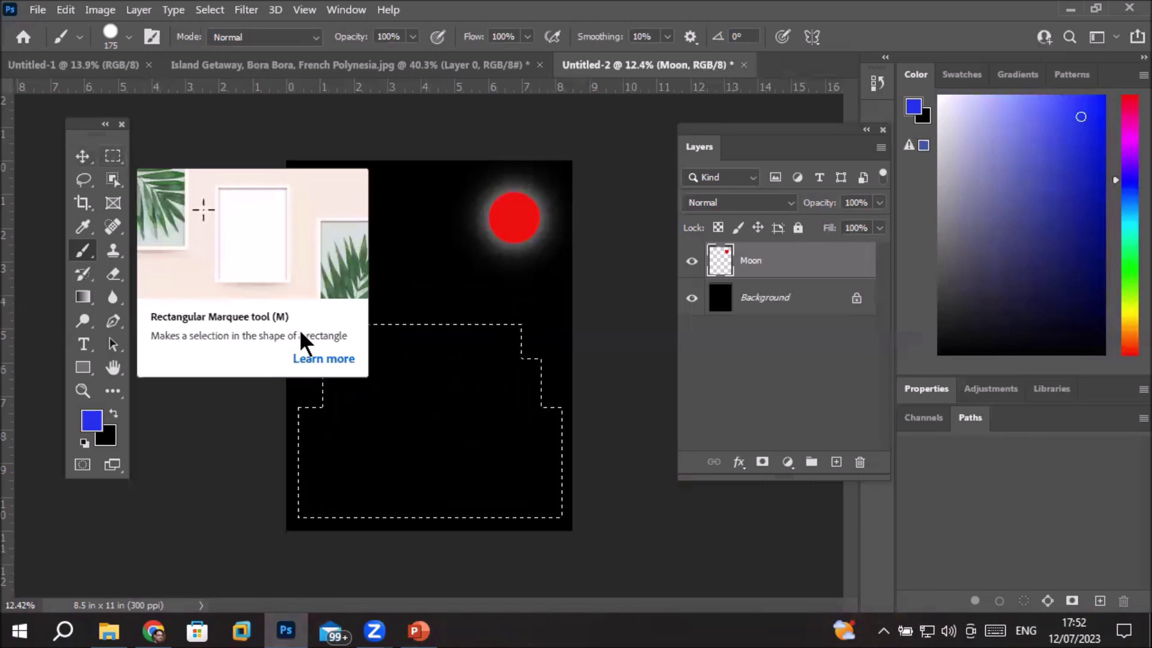
pyautogui.hotkey('ctrl', 'd')
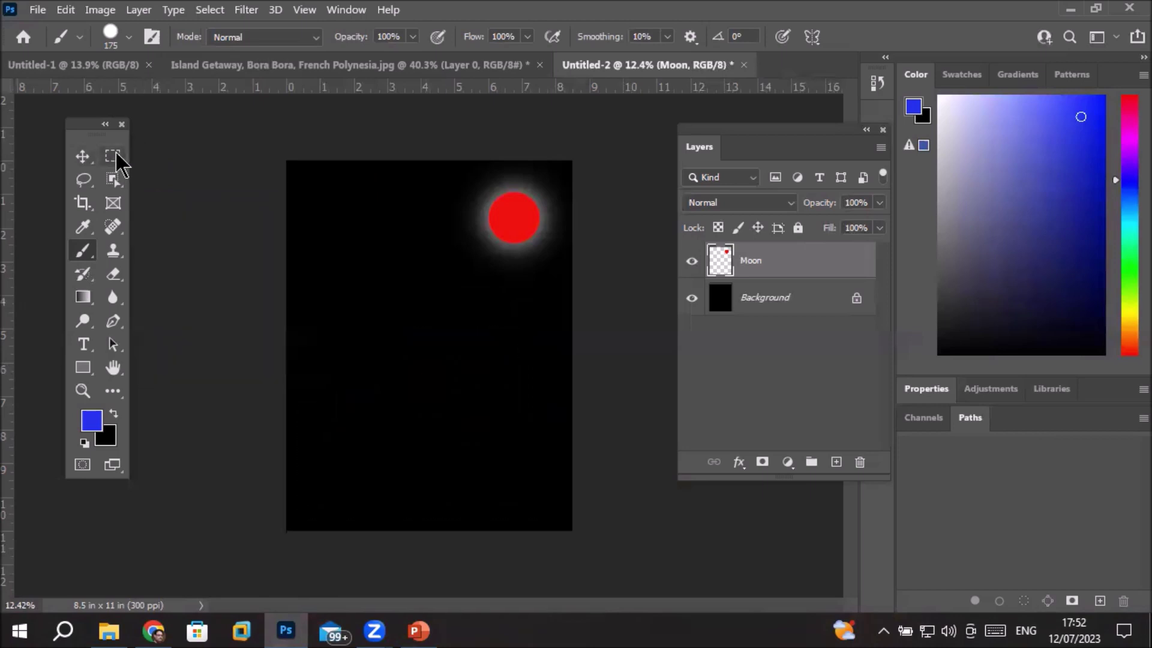
pyautogui.click(113, 156)
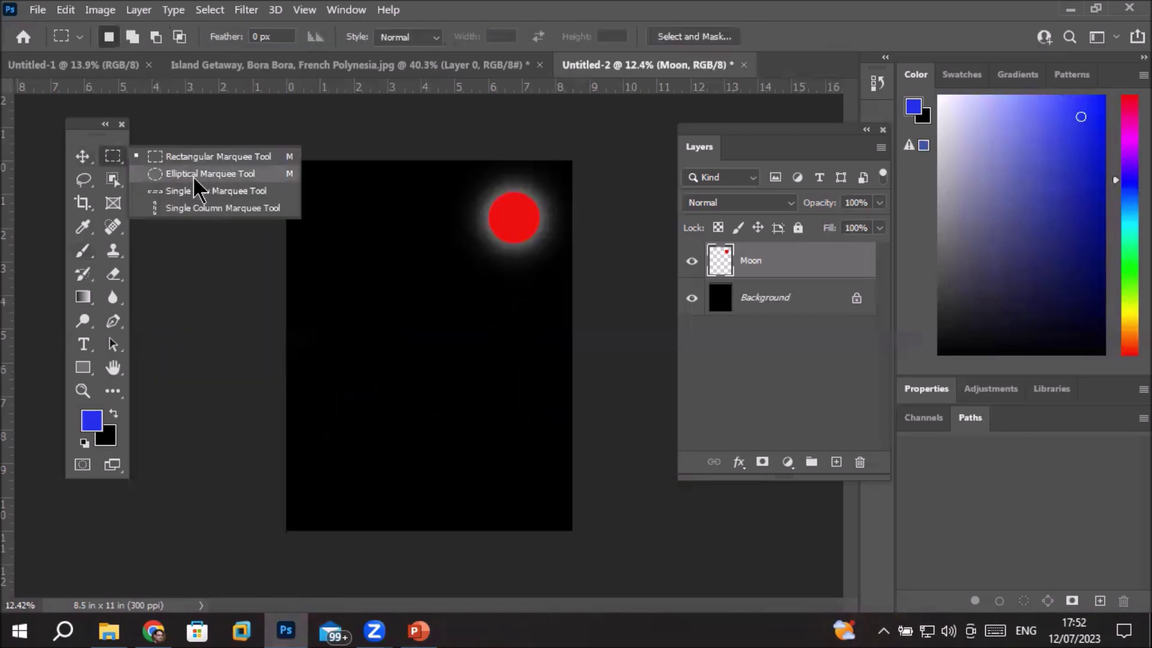
pyautogui.click(194, 175)
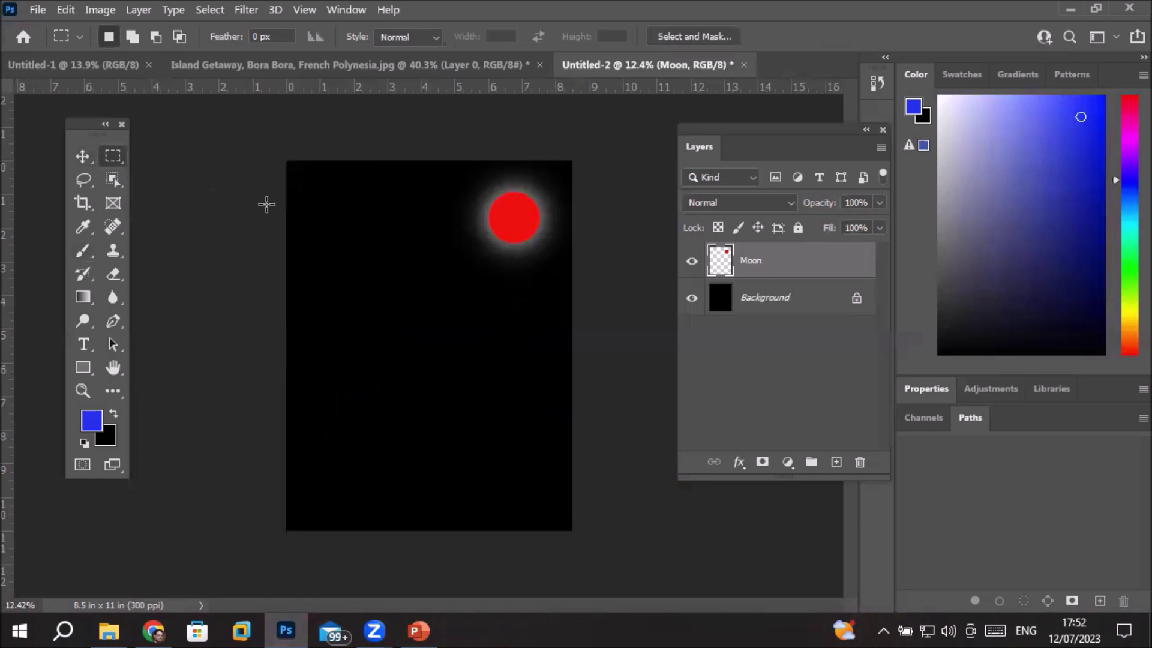
pyautogui.moveTo(340, 282); pyautogui.dragTo(508, 442)
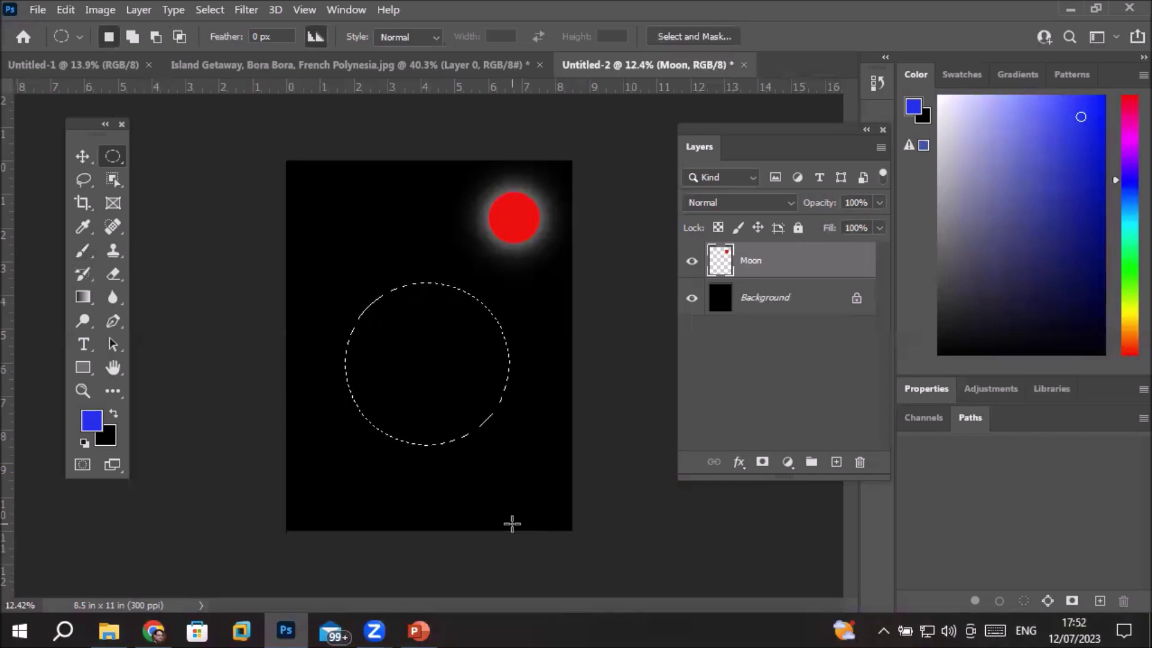
pyautogui.rightClick(114, 160)
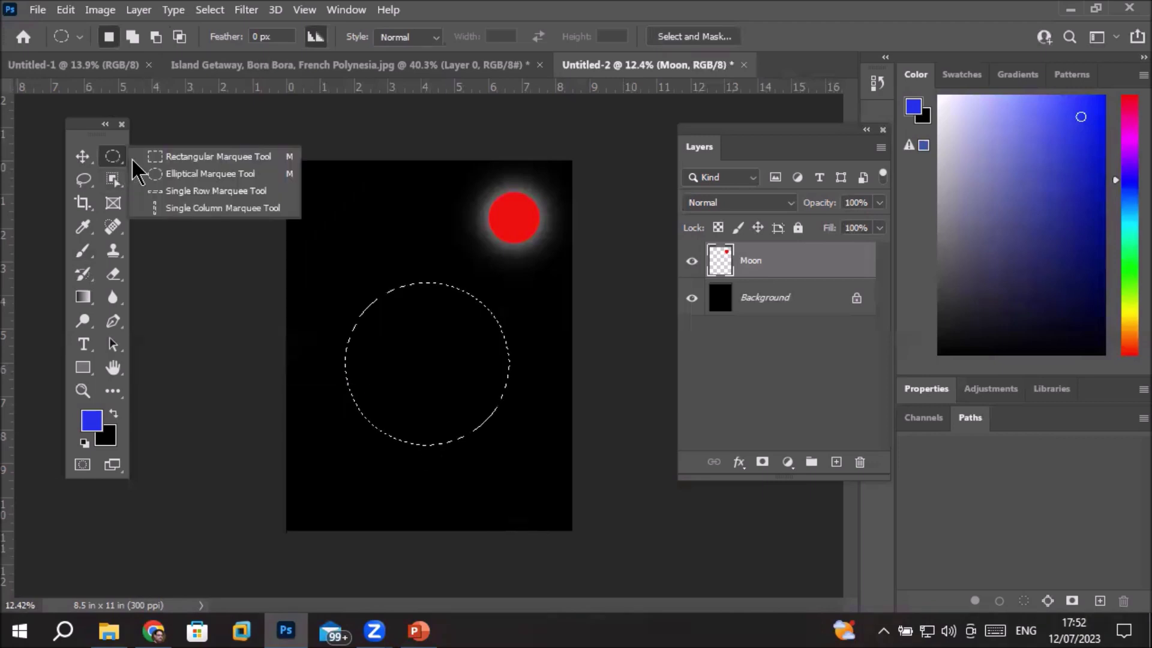
pyautogui.click(229, 158)
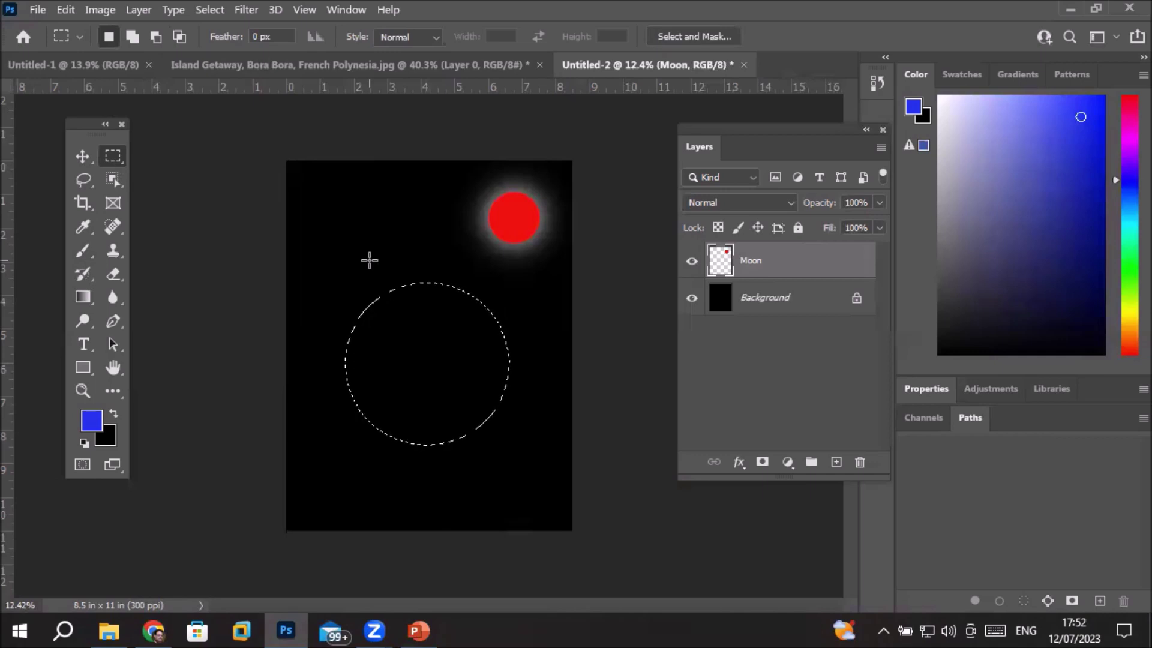
pyautogui.click(370, 260)
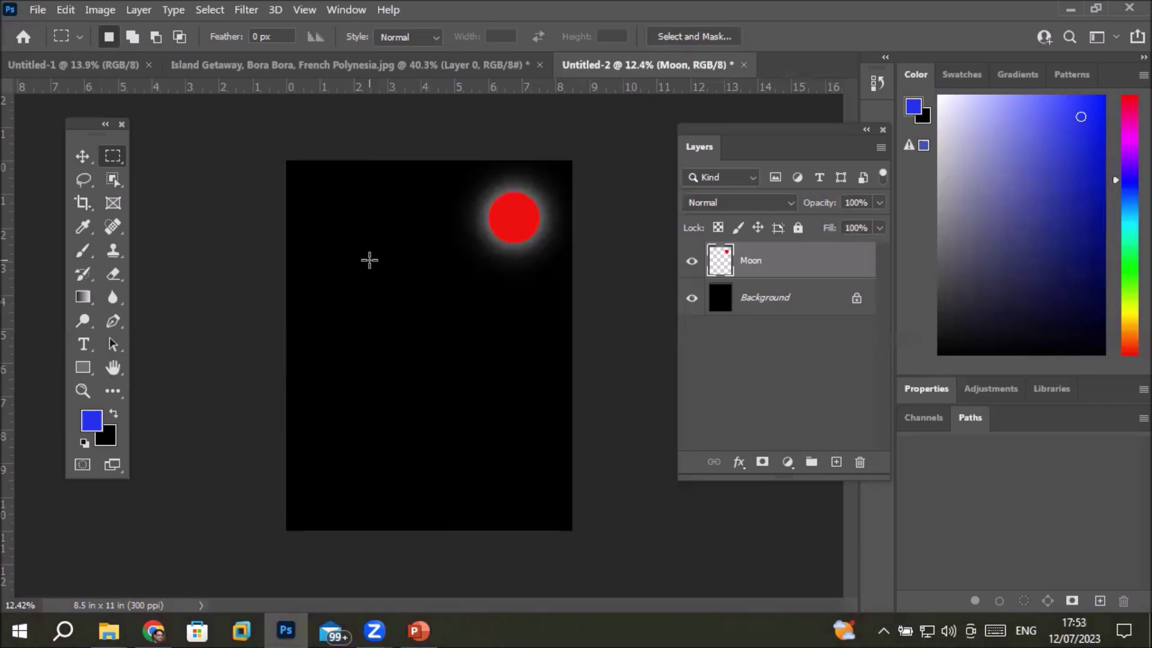
pyautogui.click(692, 260)
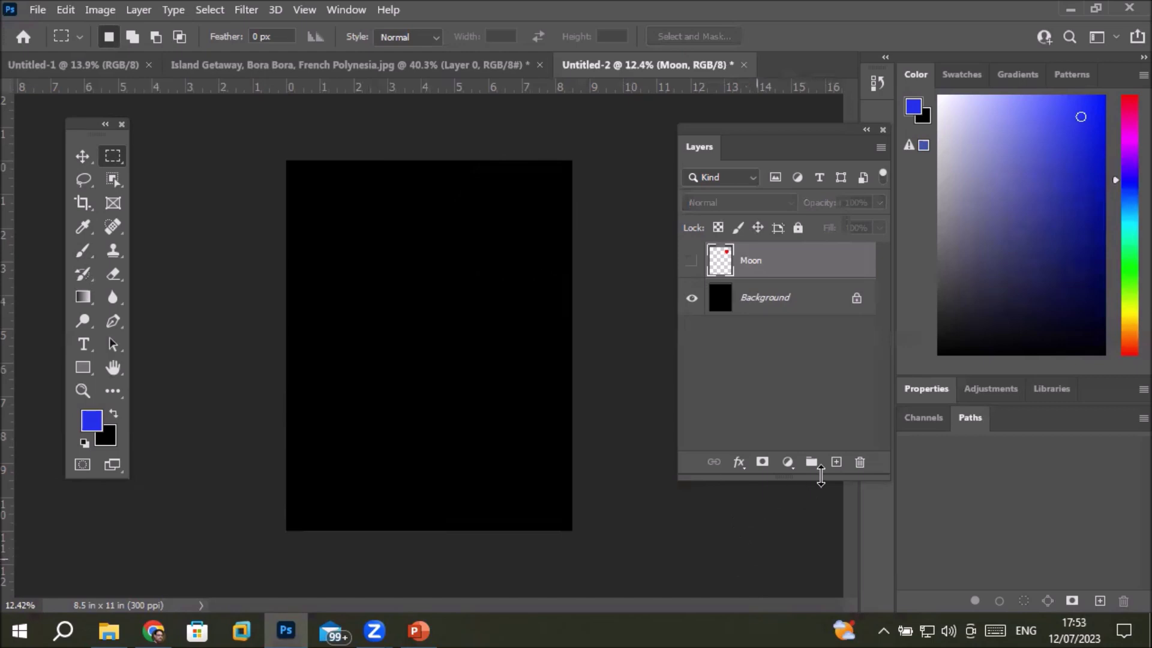
# Step: Create a new empty layer above Moon and rename it 'Half Moon'
pyautogui.click(835, 463)
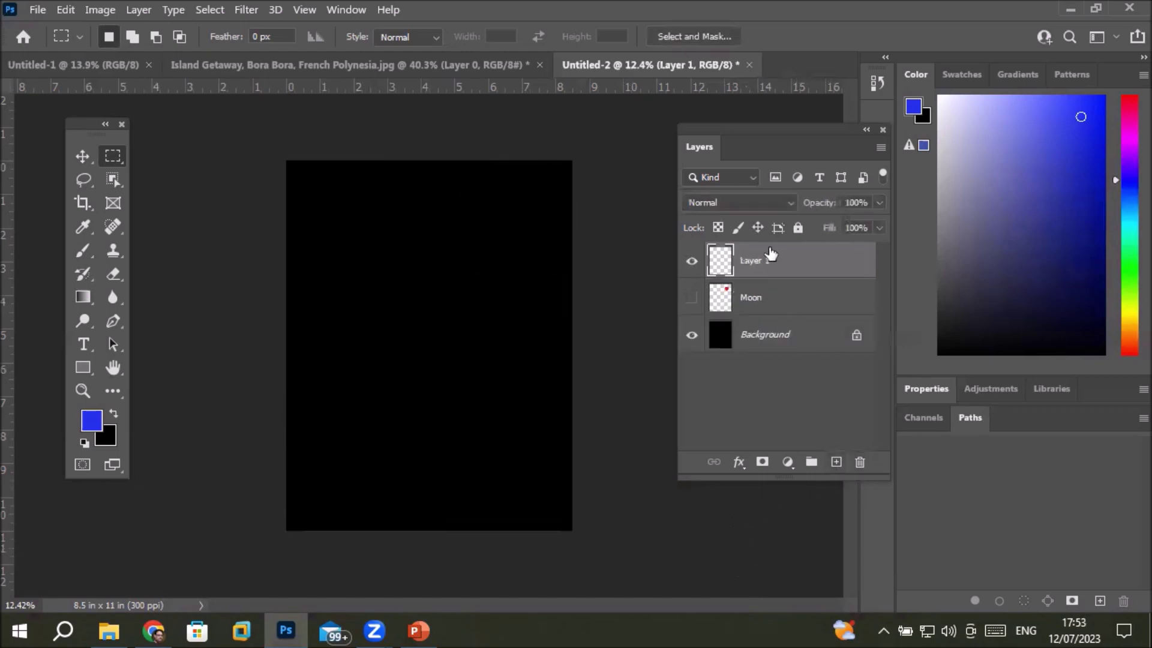
pyautogui.doubleClick(764, 262)
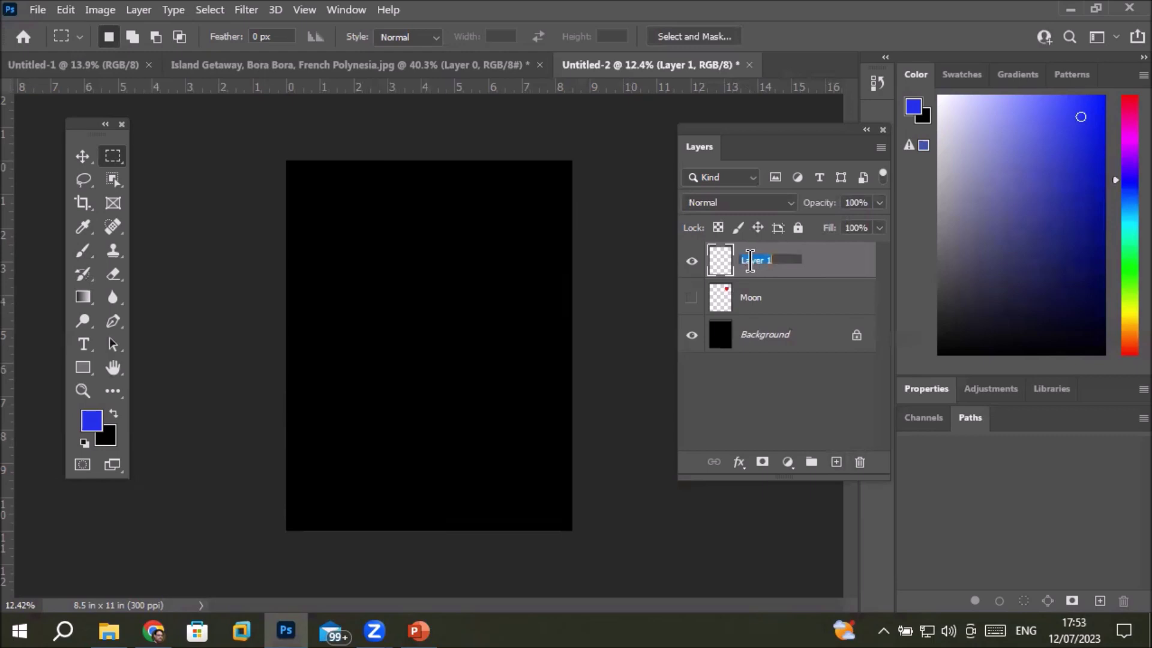
pyautogui.write('Half')
pyautogui.write(' Moon')
pyautogui.press('Return')
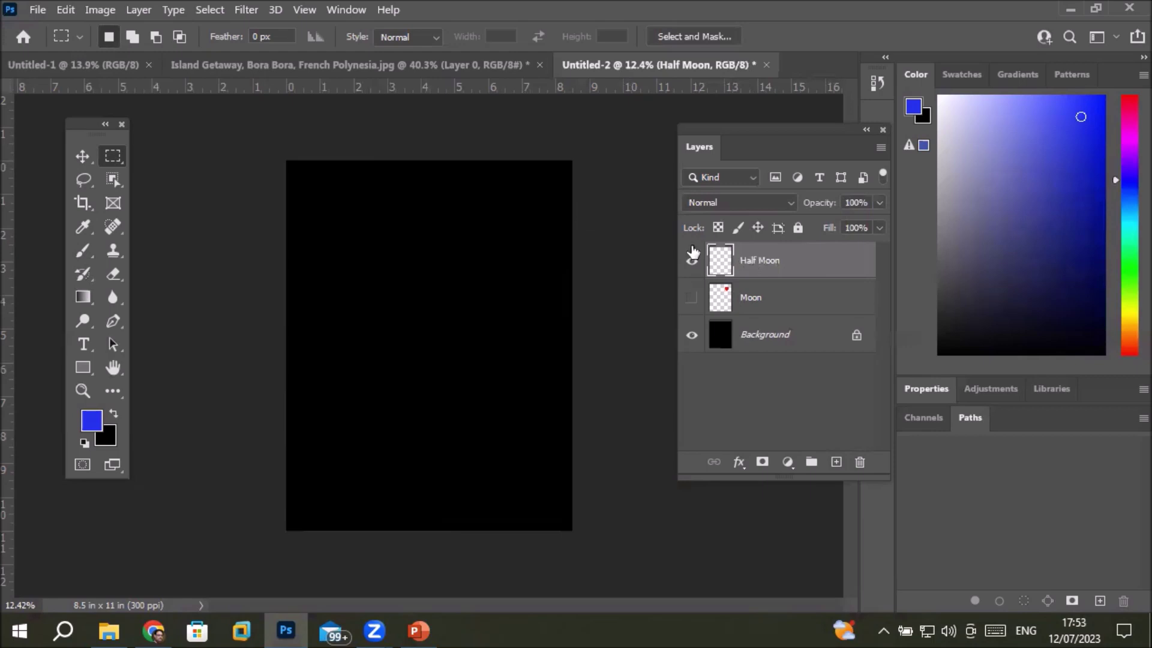
pyautogui.rightClick(116, 160)
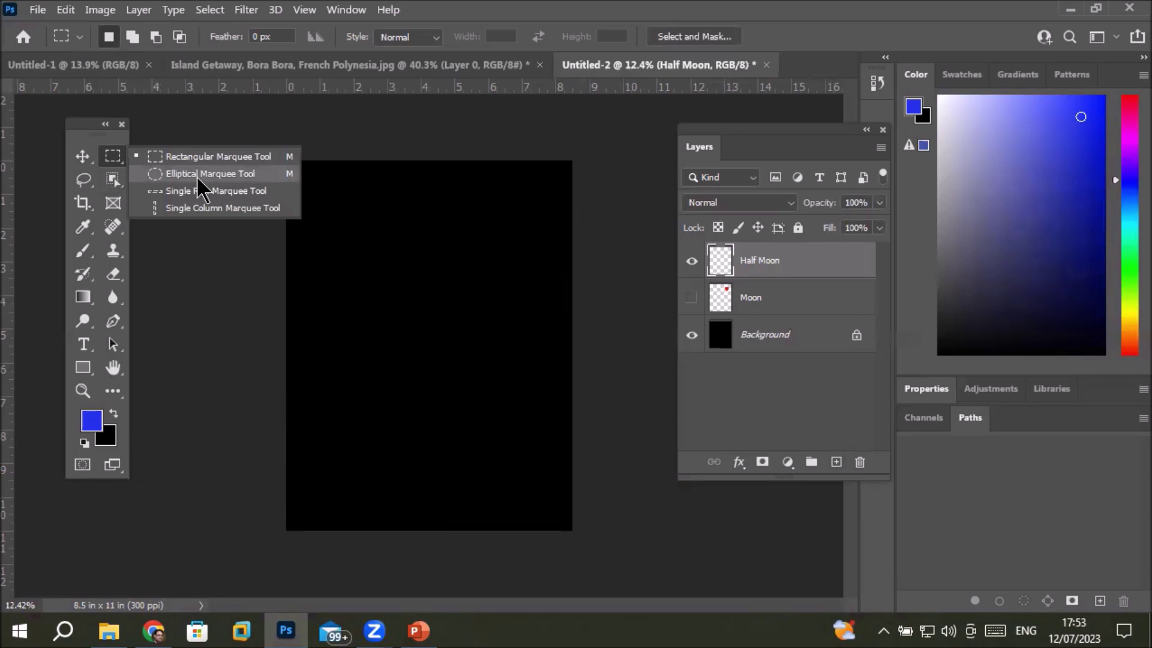
# Step: Shift-drag an Elliptical Marquee circle of about 1.7 inches in the upper-left canvas
pyautogui.click(204, 175)
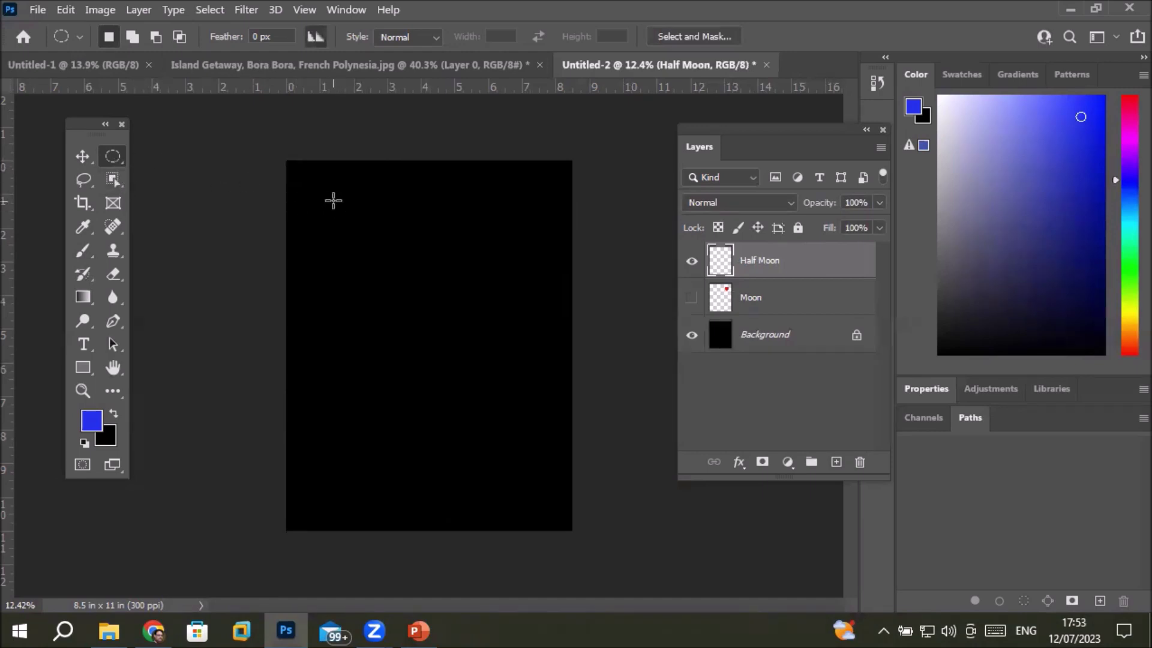
pyautogui.moveTo(338, 209)
pyautogui.mouseDown()
pyautogui.moveTo(372, 250)
pyautogui.moveTo(537, 361)
pyautogui.moveTo(422, 258)
pyautogui.moveTo(515, 321)
pyautogui.moveTo(547, 313)
pyautogui.moveTo(335, 286)
pyautogui.moveTo(494, 308)
pyautogui.moveTo(498, 296)
pyautogui.mouseUp()
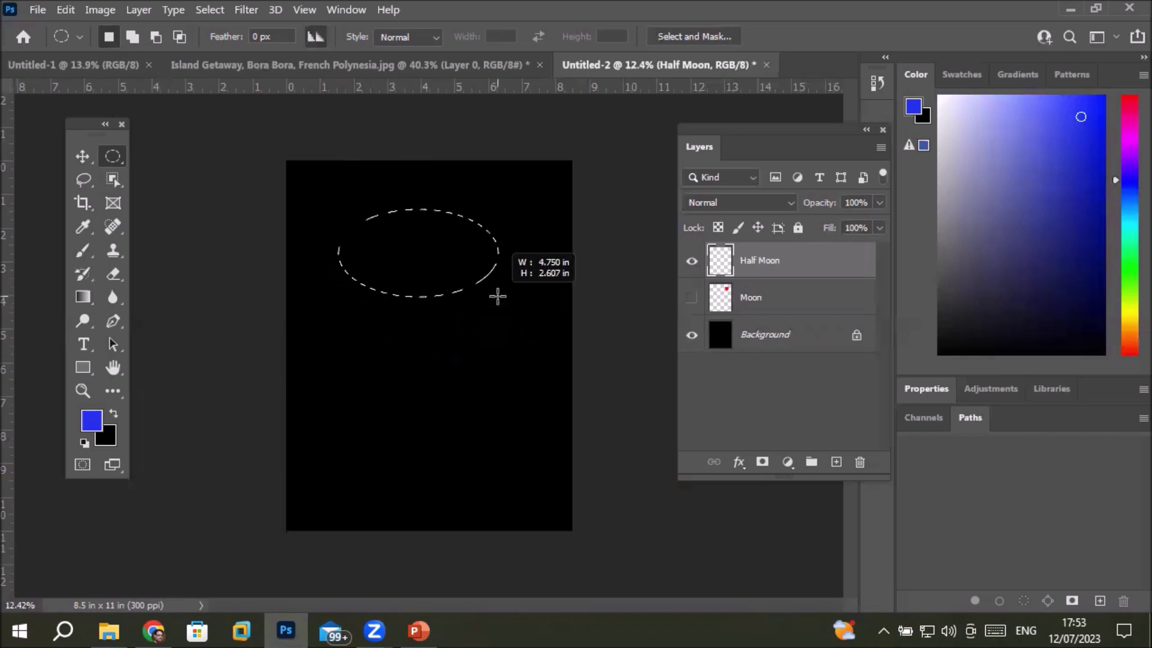
pyautogui.press('shift')
pyautogui.moveTo(498, 296)
pyautogui.mouseDown()
pyautogui.moveTo(415, 265)
pyautogui.moveTo(467, 327)
pyautogui.mouseUp()
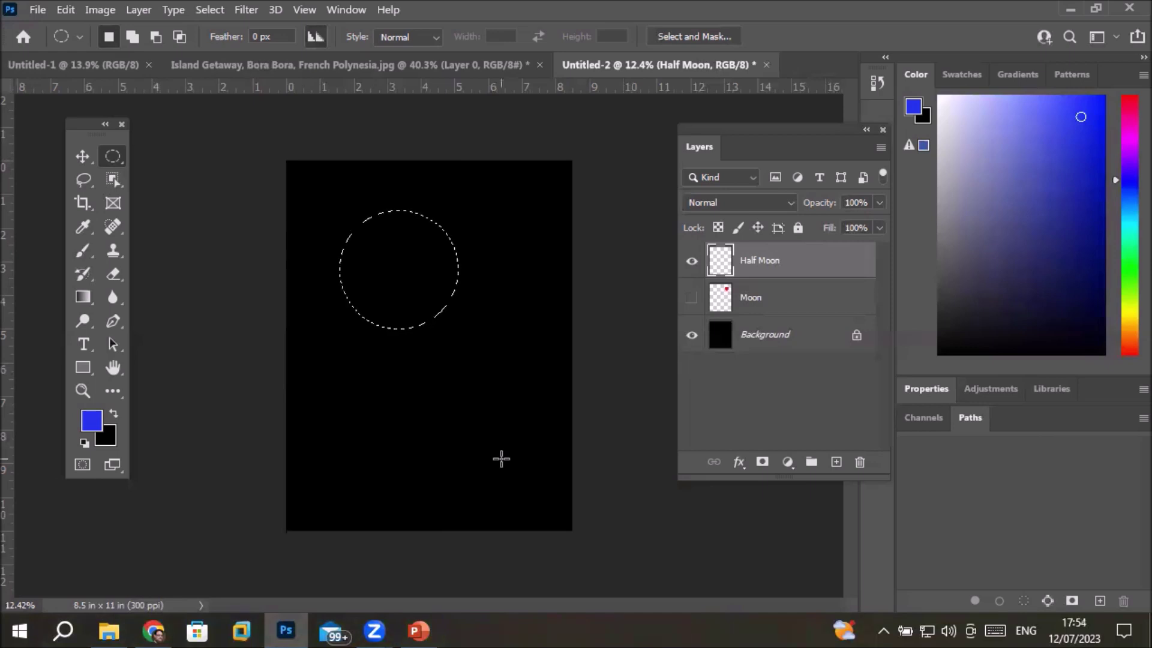
pyautogui.click(113, 160)
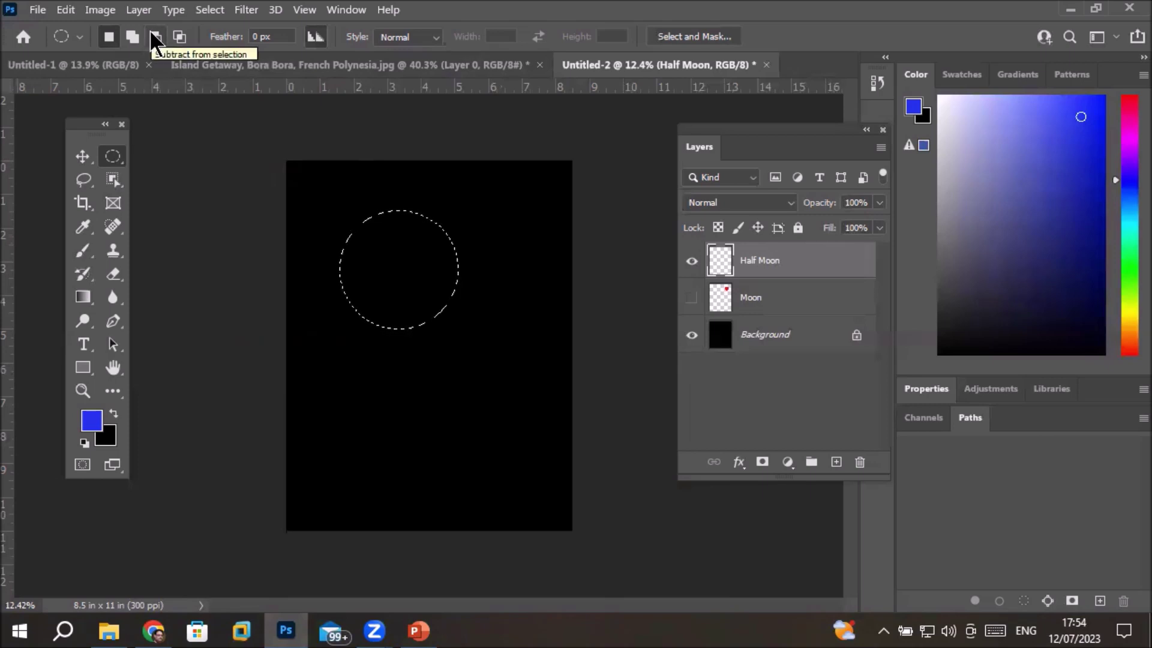
# Step: Subtract a matching circle offset up-right from the round selection to carve a crescent
pyautogui.click(155, 37)
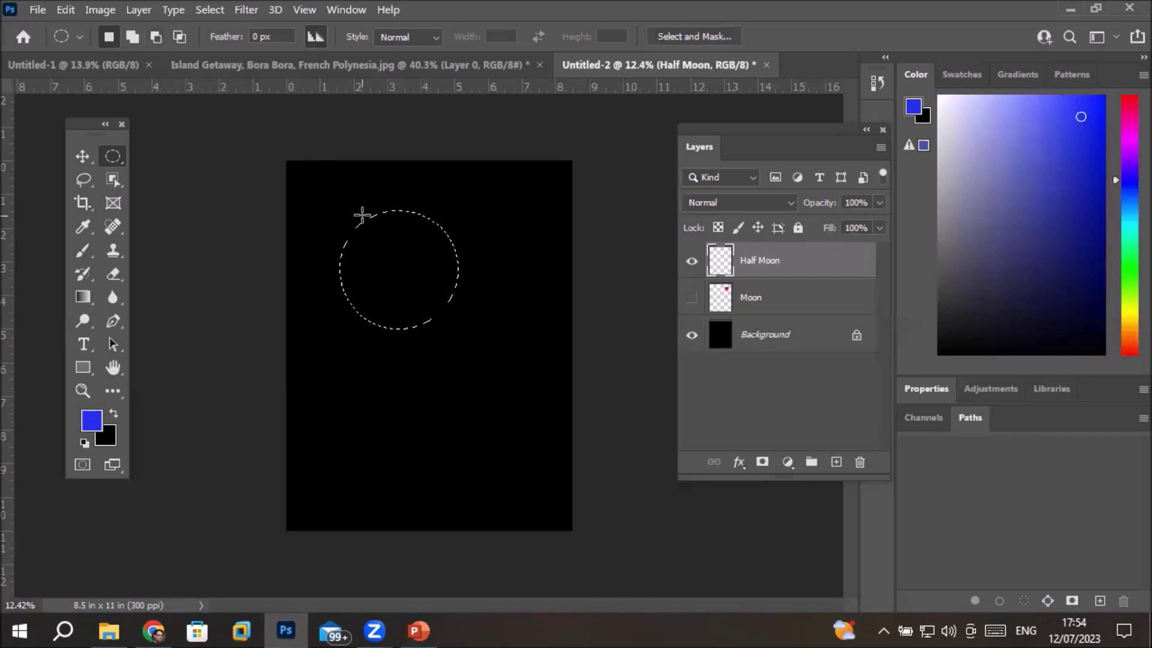
pyautogui.press('alt')
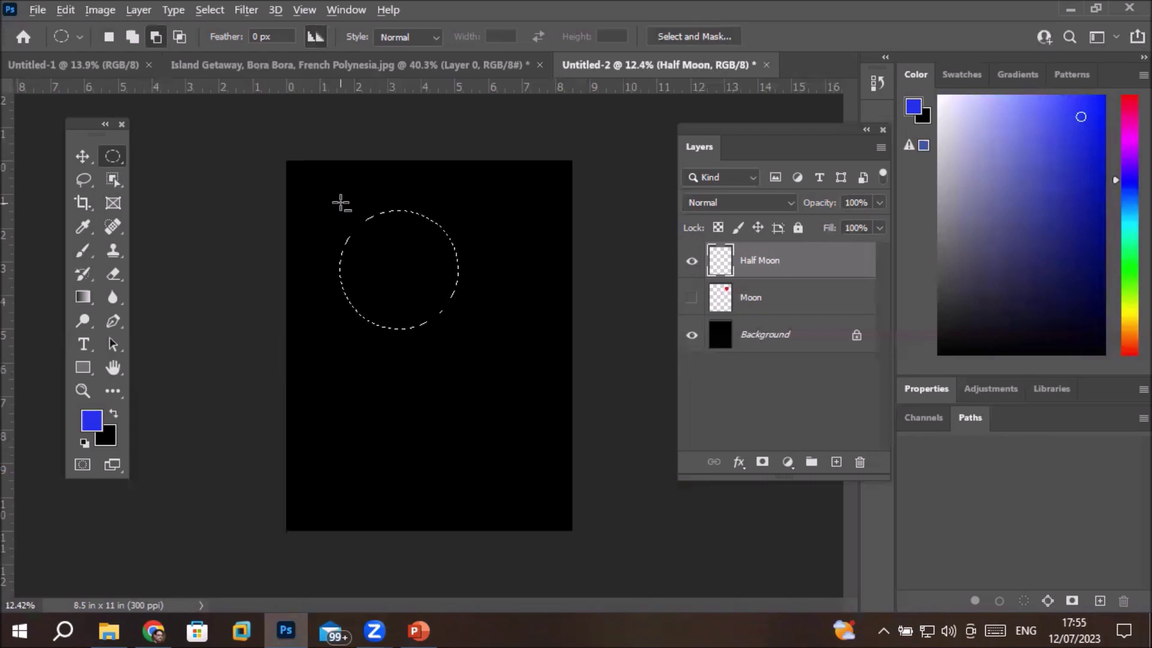
pyautogui.moveTo(341, 203); pyautogui.dragTo(478, 302)
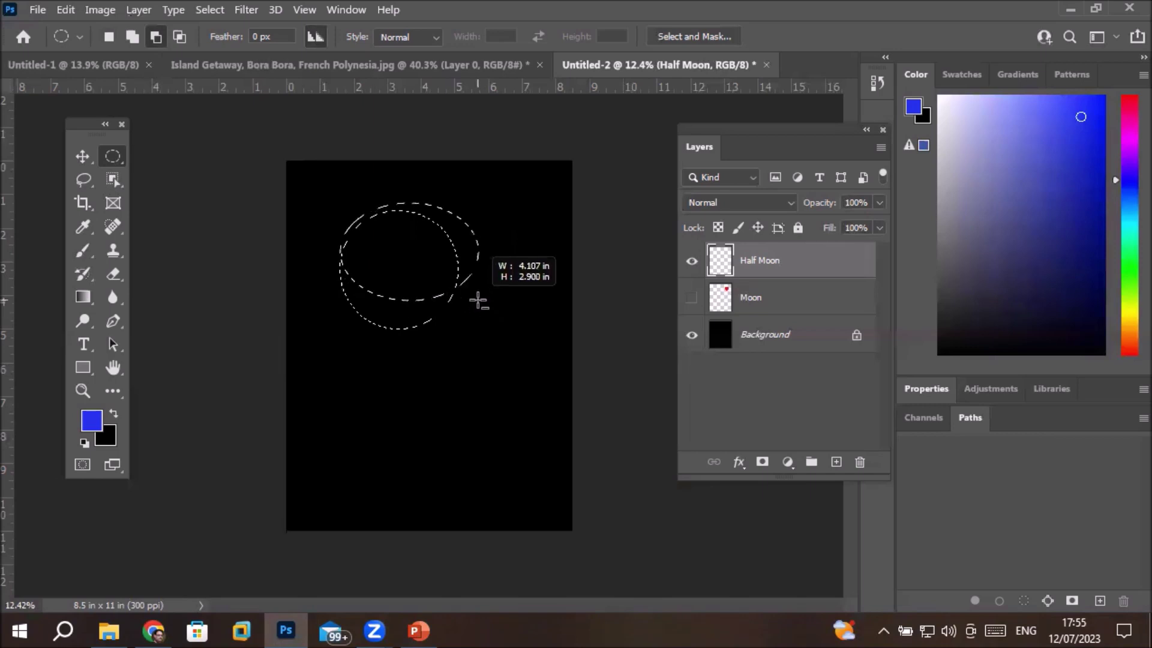
pyautogui.moveTo(478, 302); pyautogui.dragTo(455, 321)
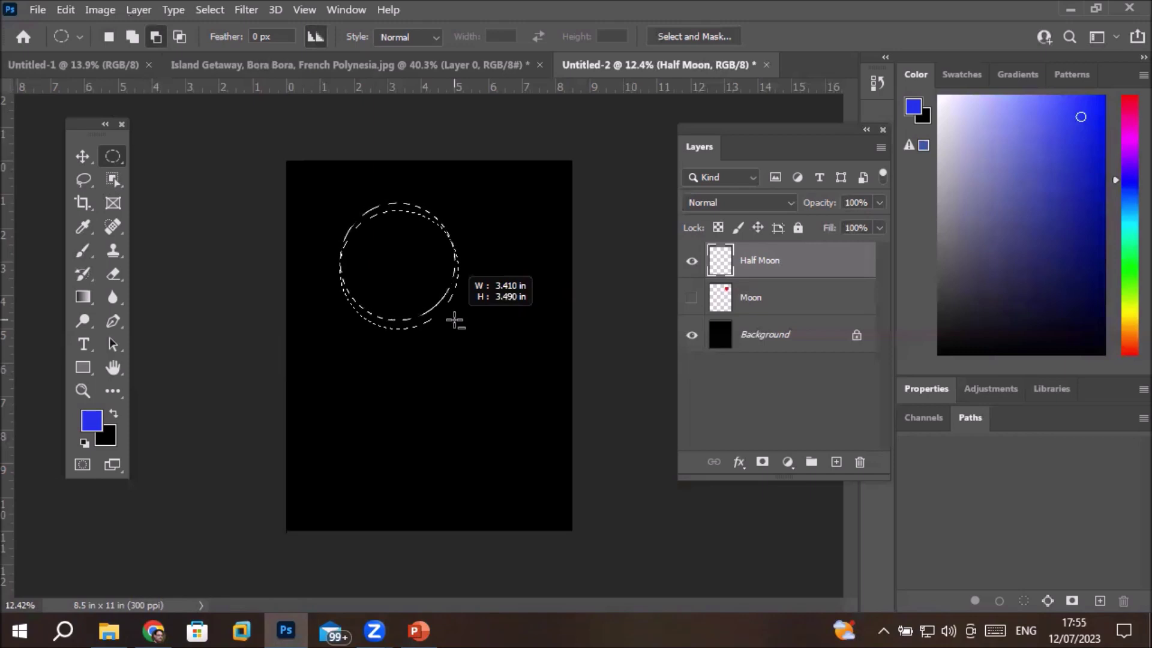
pyautogui.moveTo(454, 321)
pyautogui.mouseDown()
pyautogui.moveTo(469, 324)
pyautogui.moveTo(469, 313)
pyautogui.mouseUp()
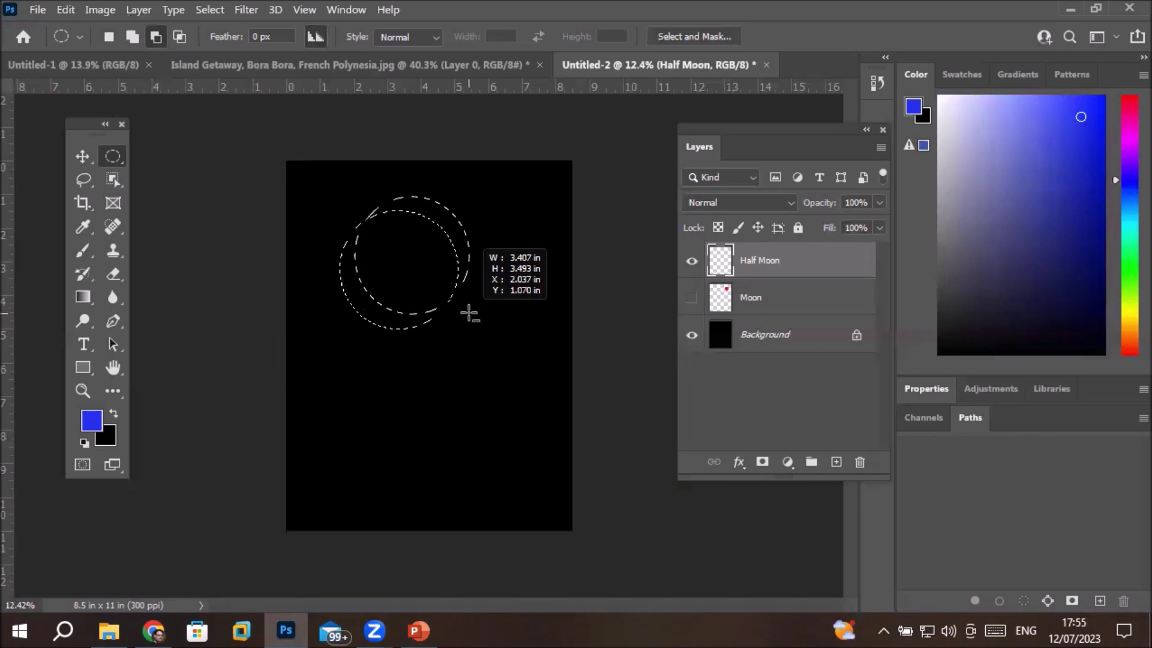
pyautogui.moveTo(470, 313)
pyautogui.mouseDown()
pyautogui.moveTo(479, 329)
pyautogui.moveTo(469, 309)
pyautogui.mouseUp()
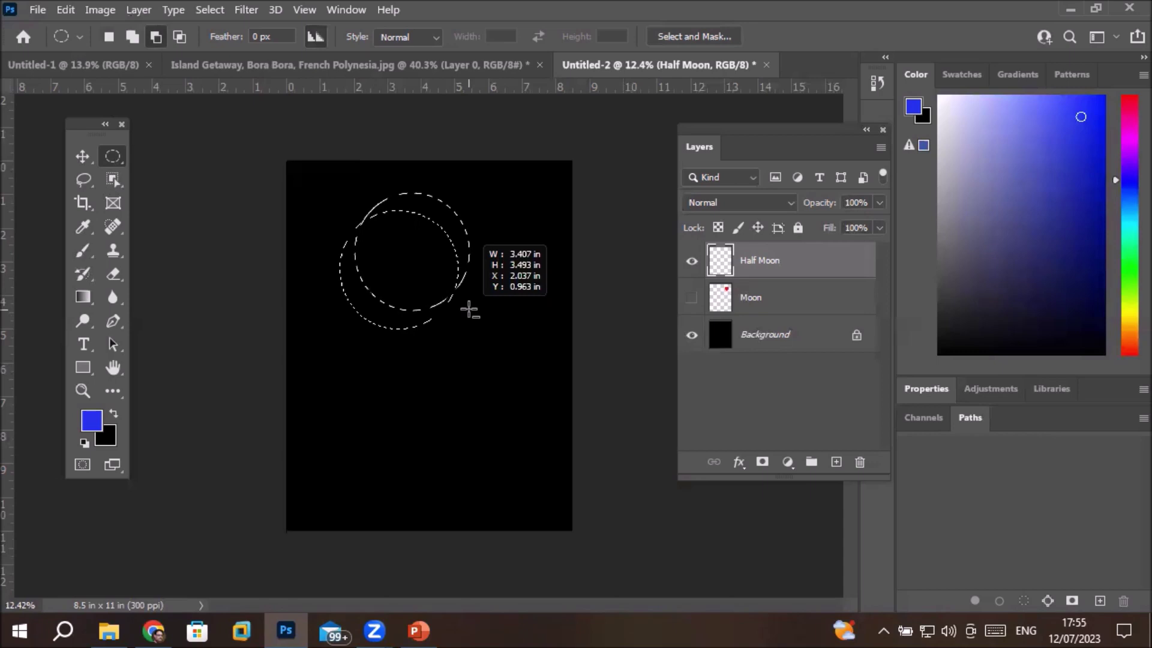
pyautogui.moveTo(469, 309); pyautogui.dragTo(469, 310)
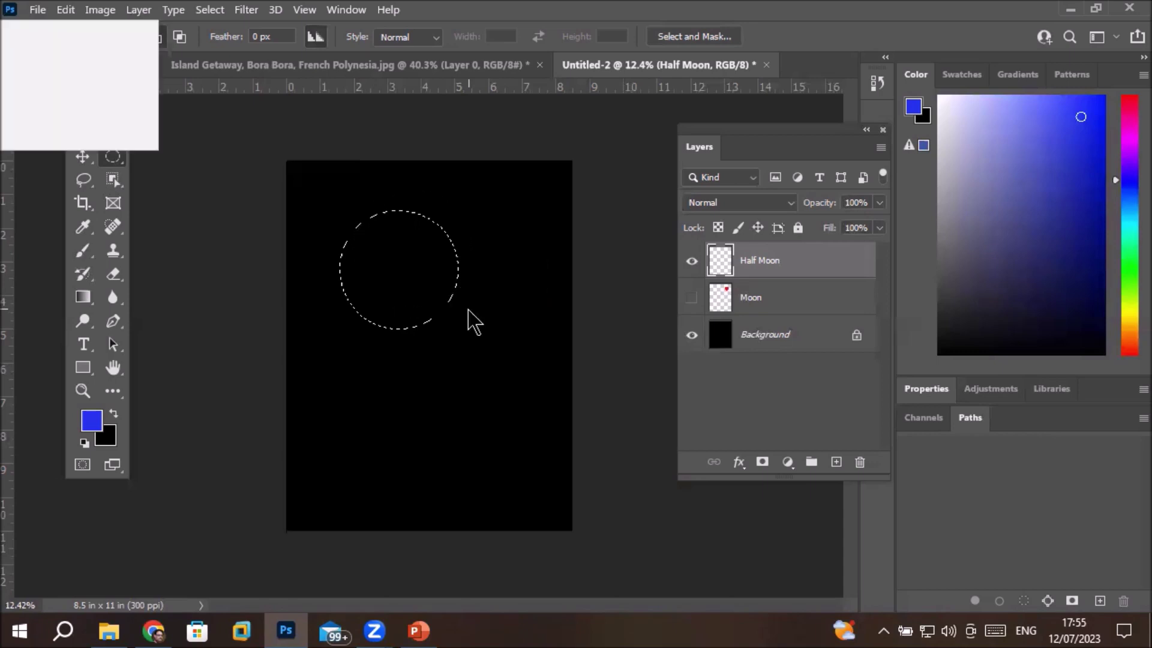
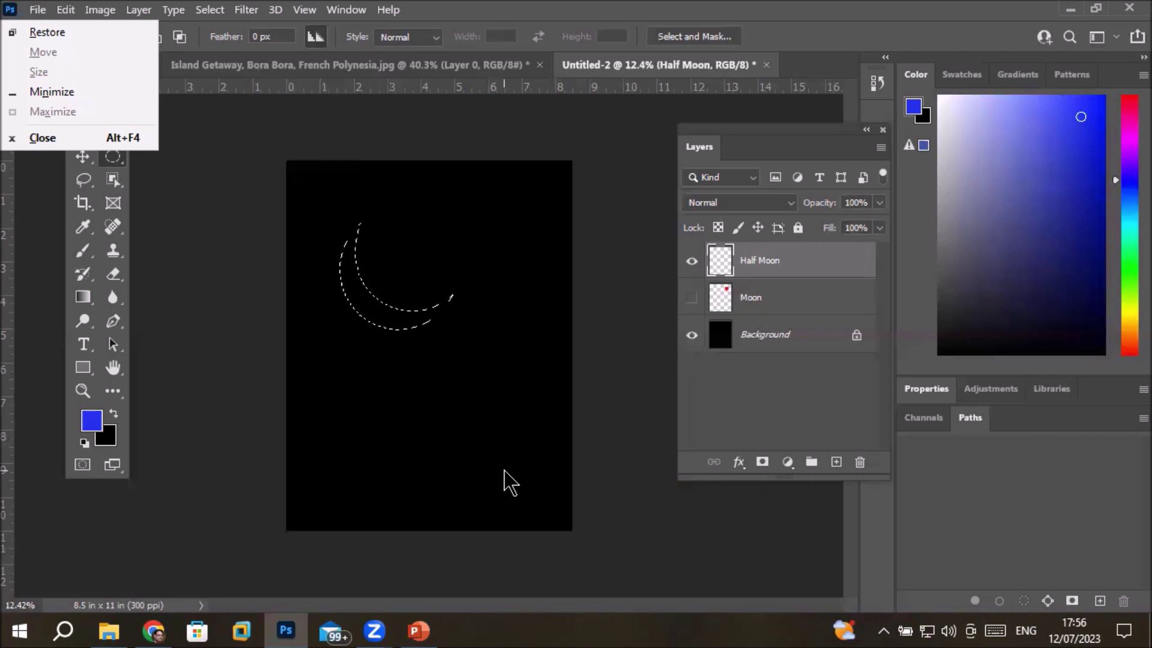
# Step: Open Edit > Fill for the crescent selection on the Half Moon layer
pyautogui.rightClick(377, 315)
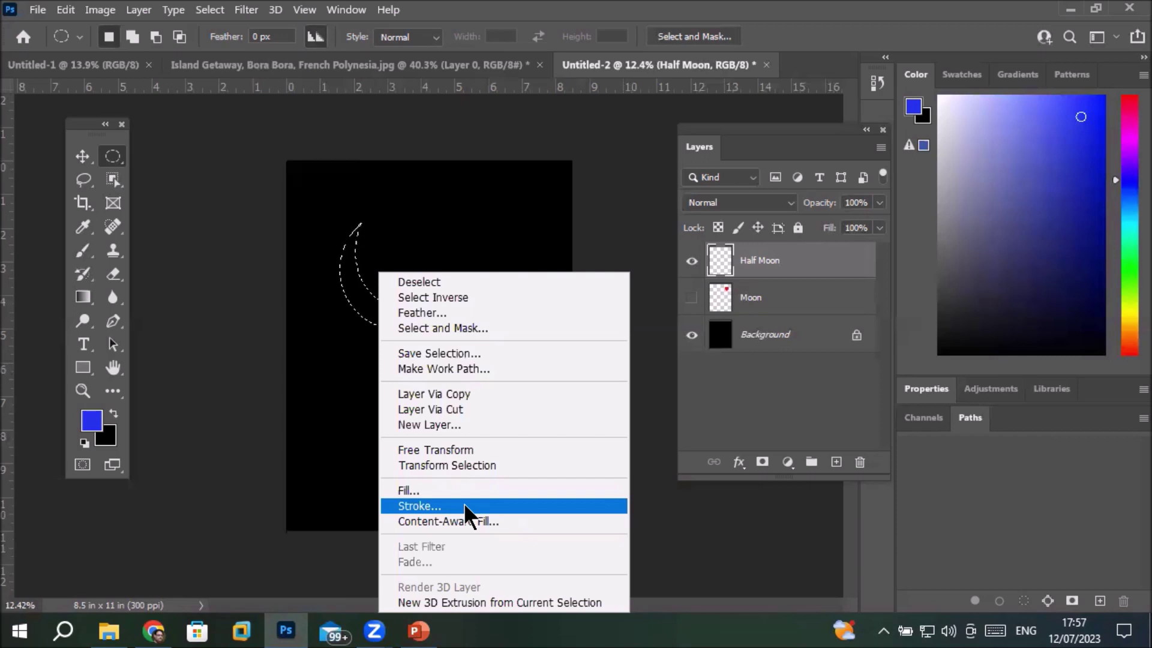
pyautogui.click(66, 15)
pyautogui.click(66, 12)
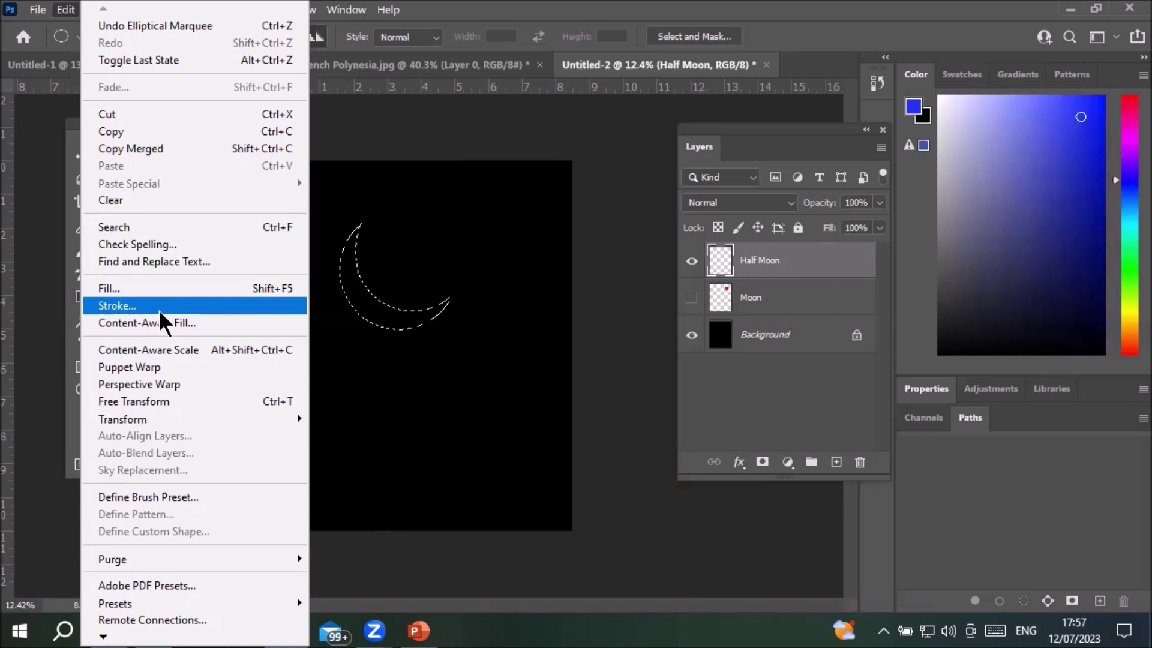
pyautogui.click(179, 287)
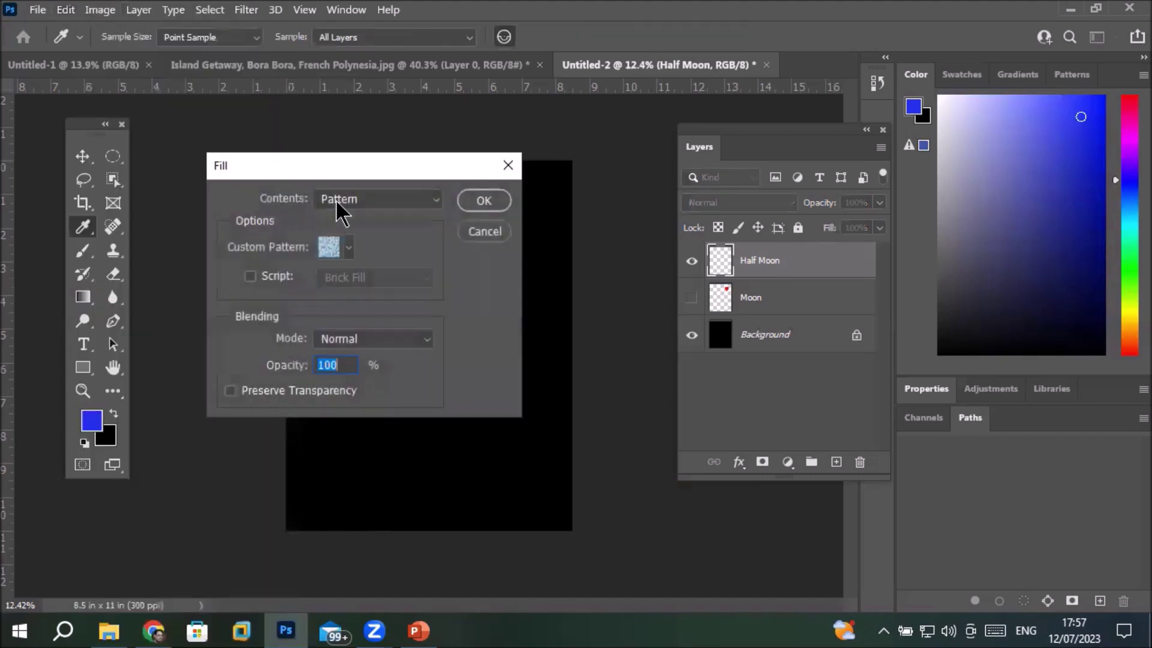
# Step: Fill the crescent selection with the near-white colour #ebf2ed
pyautogui.click(374, 204)
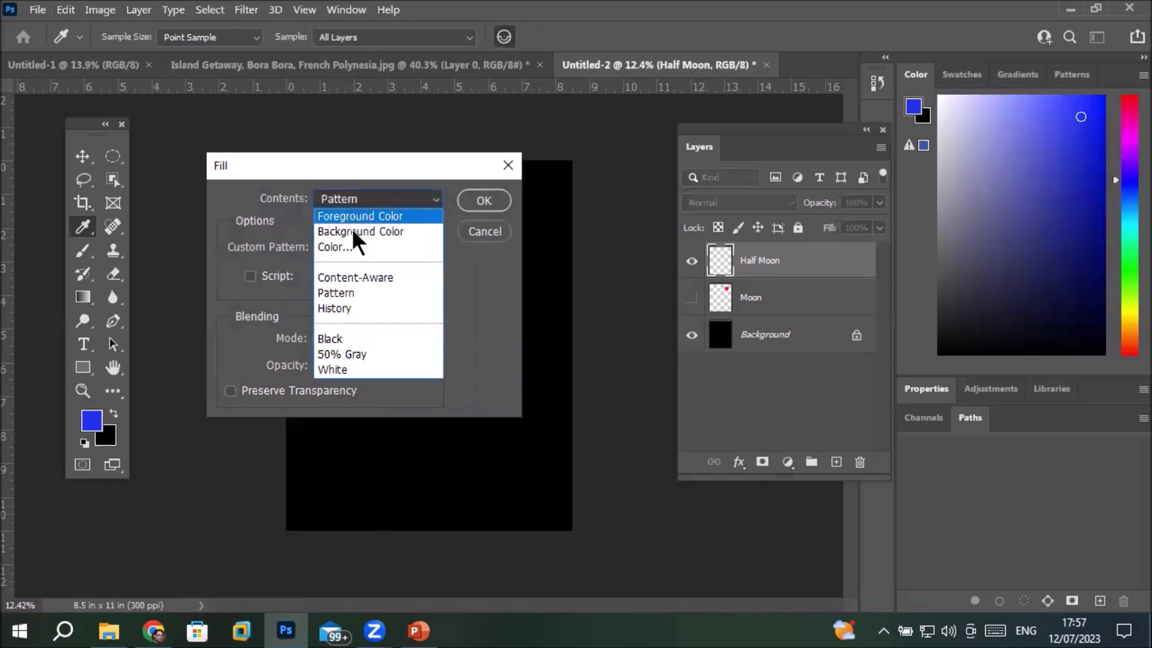
pyautogui.click(347, 251)
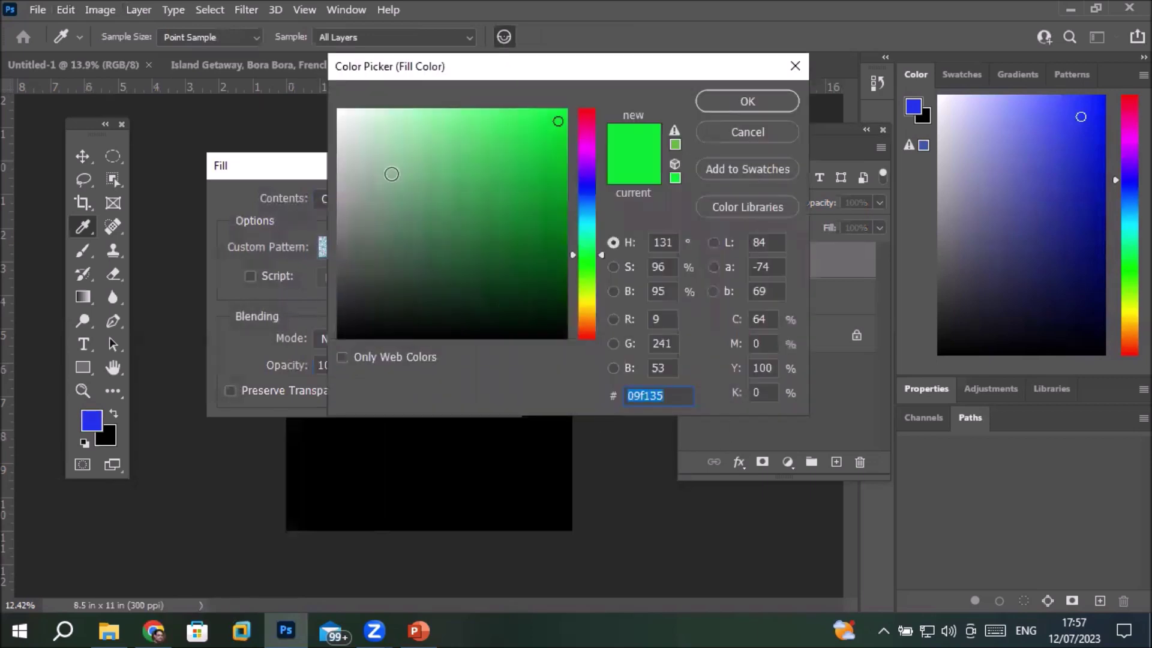
pyautogui.click(352, 120)
pyautogui.click(343, 120)
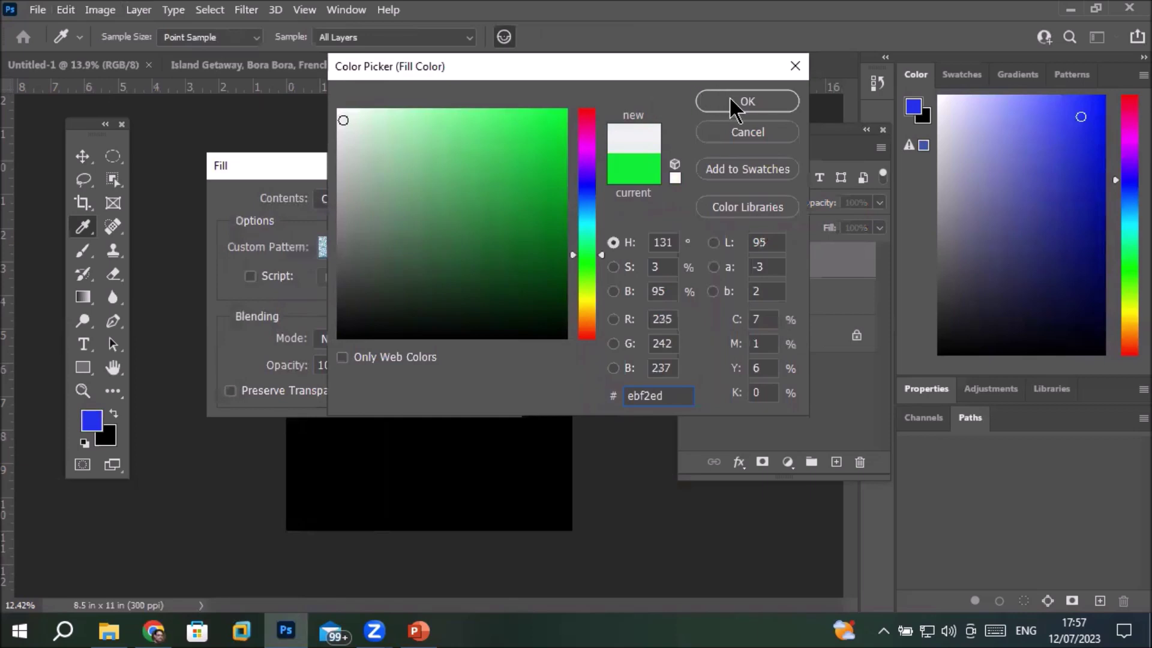
pyautogui.click(729, 97)
pyautogui.click(484, 200)
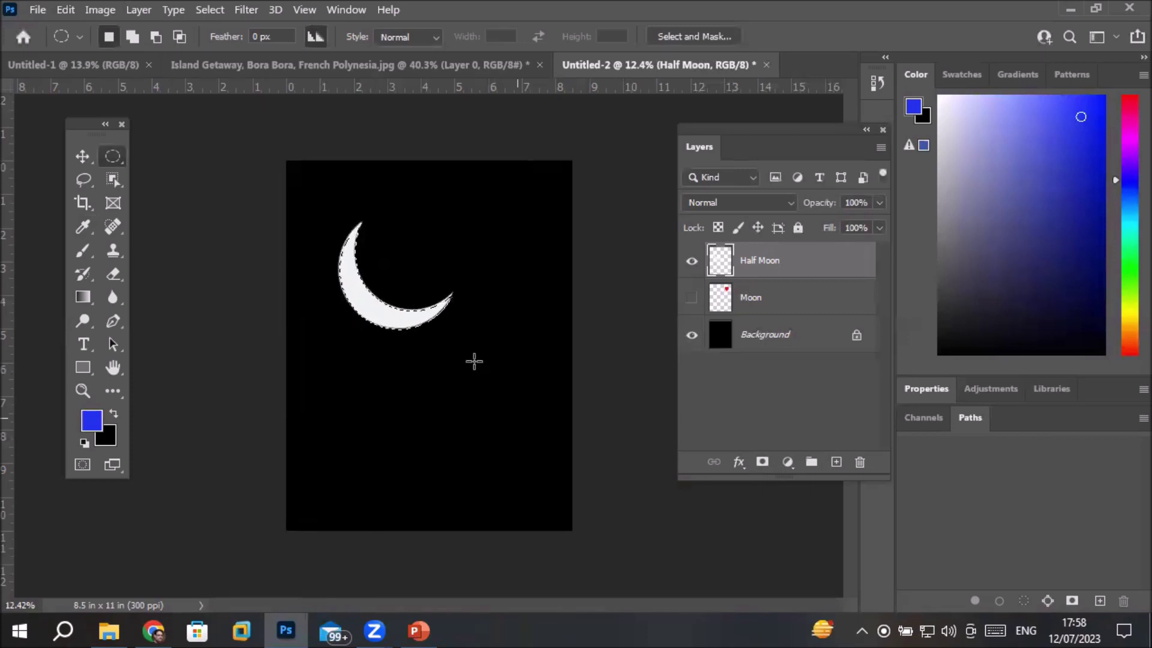
# Step: Set up a Stroke on the crescent with 3 px width and bright yellow-green colour
pyautogui.rightClick(382, 314)
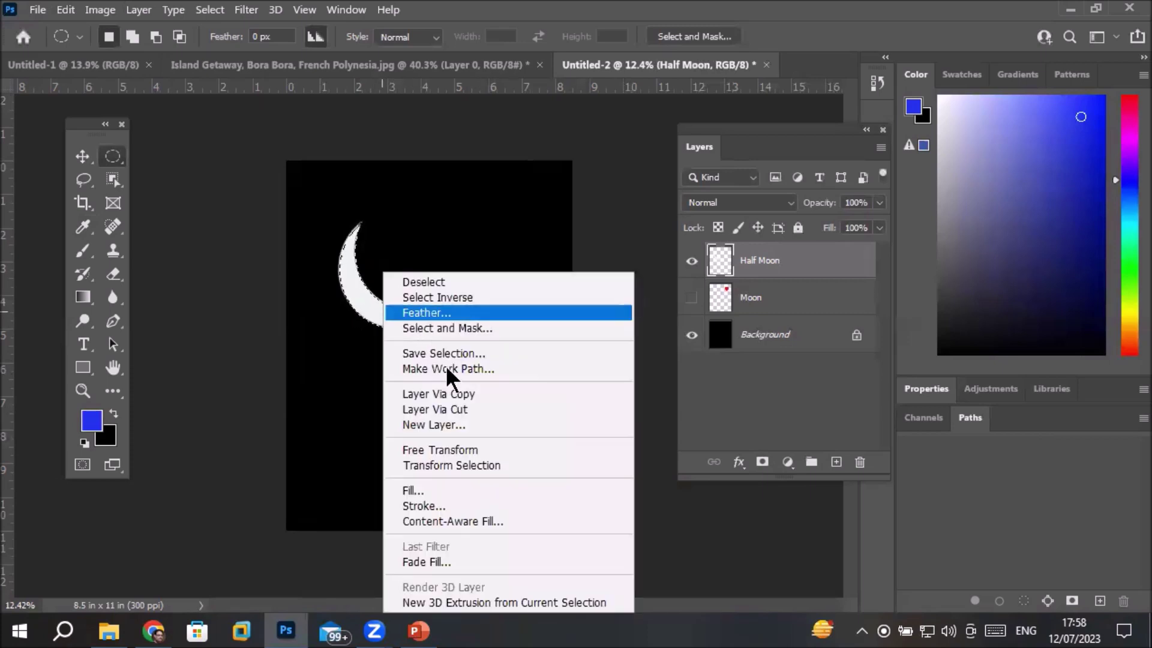
pyautogui.click(445, 504)
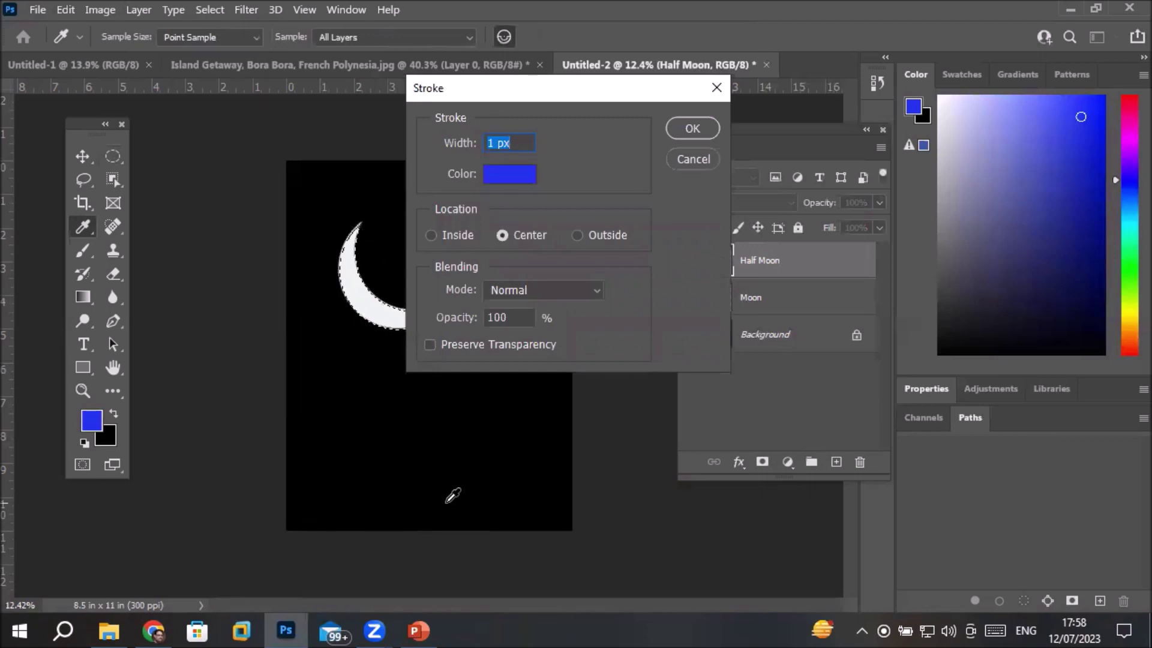
pyautogui.click(526, 144)
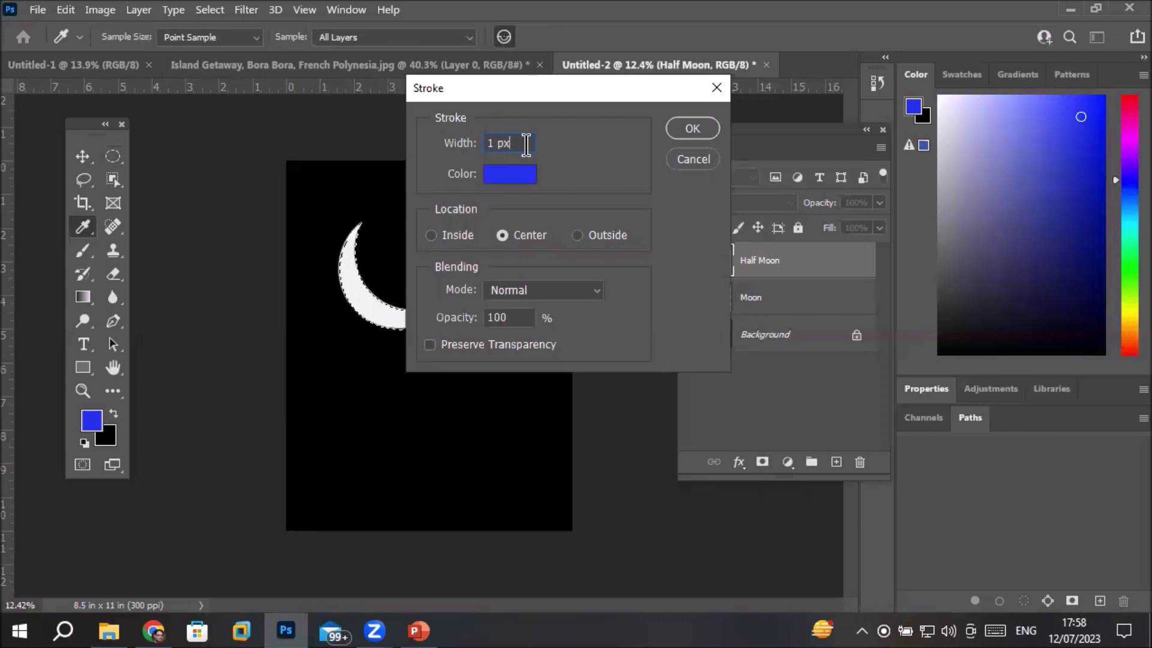
pyautogui.press('Up')
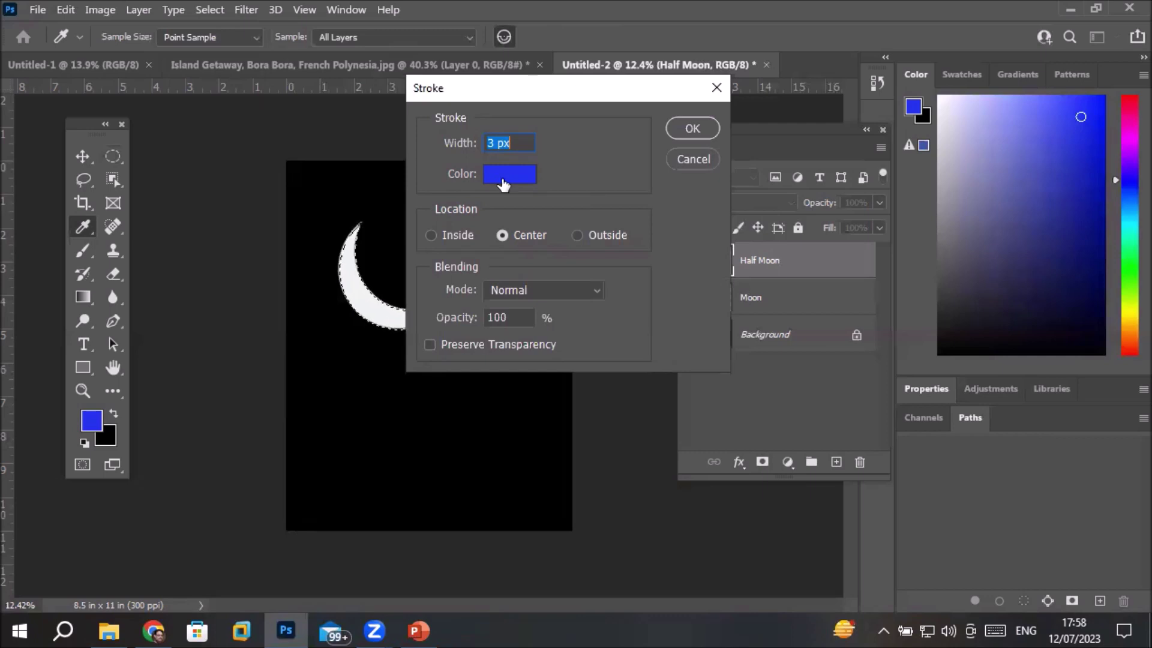
pyautogui.click(503, 185)
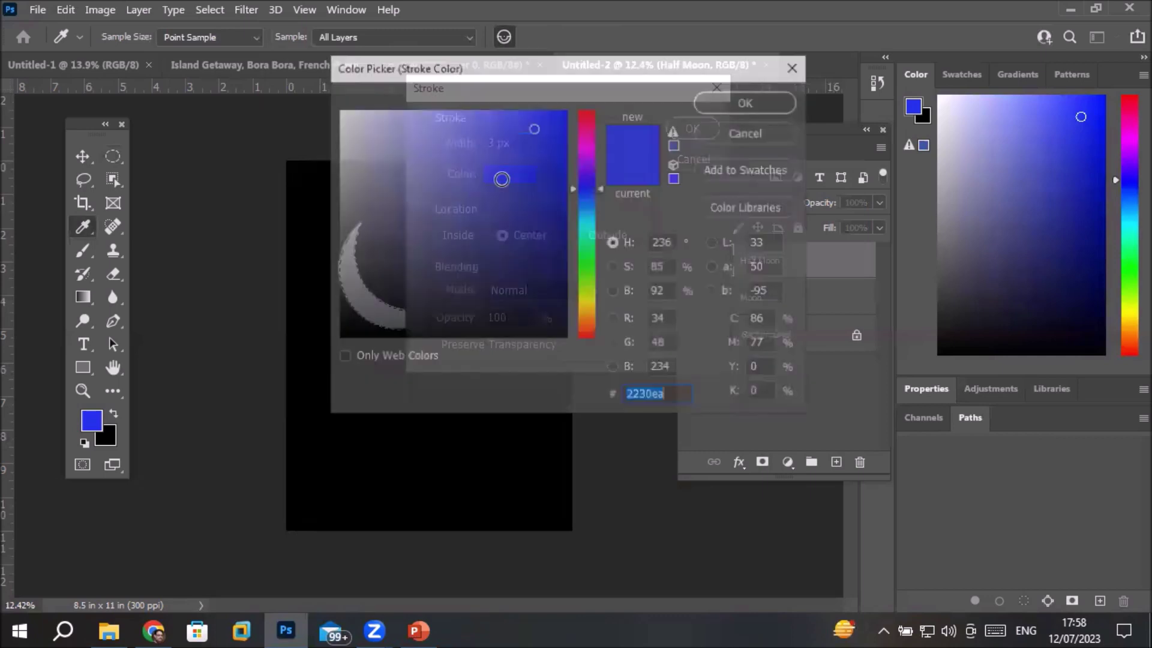
pyautogui.click(588, 293)
pyautogui.click(556, 118)
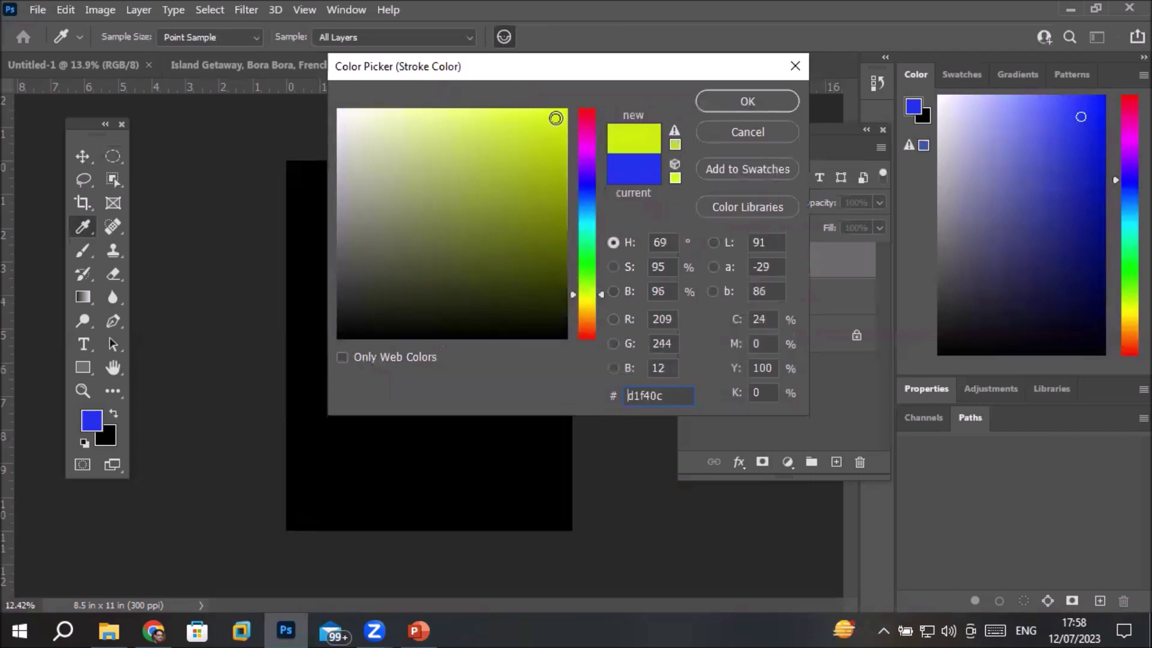
pyautogui.moveTo(509, 120)
pyautogui.mouseDown()
pyautogui.moveTo(419, 126)
pyautogui.moveTo(565, 149)
pyautogui.moveTo(565, 110)
pyautogui.mouseUp()
pyautogui.click(748, 101)
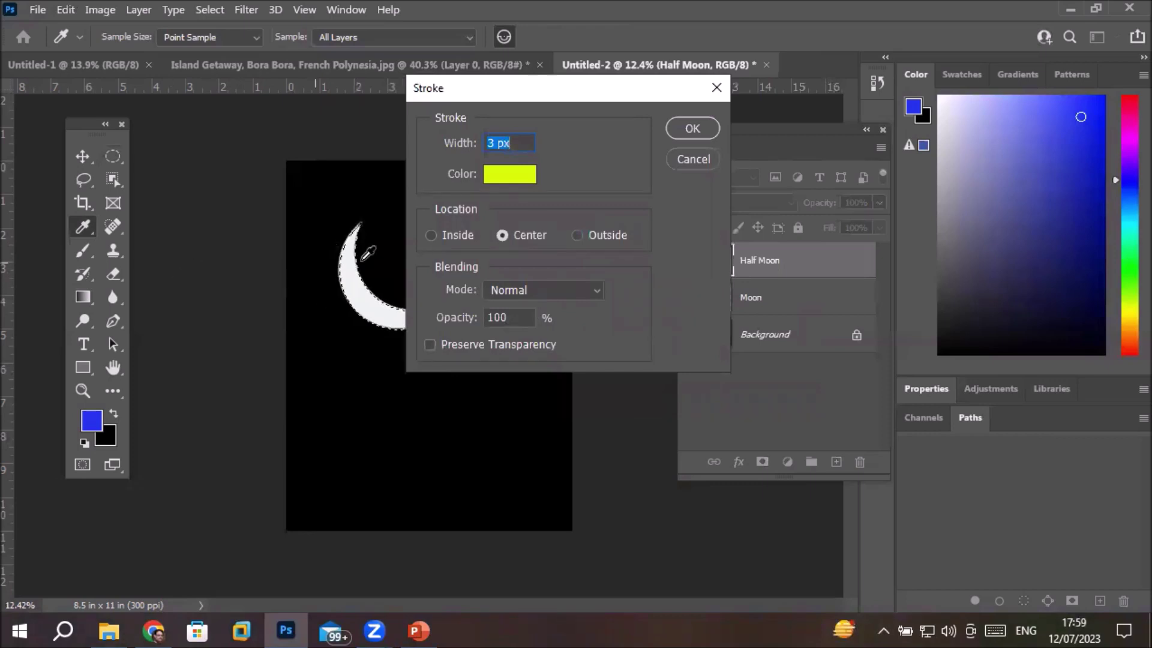
# Step: Set the stroke location to Outside and apply the 3 px yellow-green outline
pyautogui.click(454, 237)
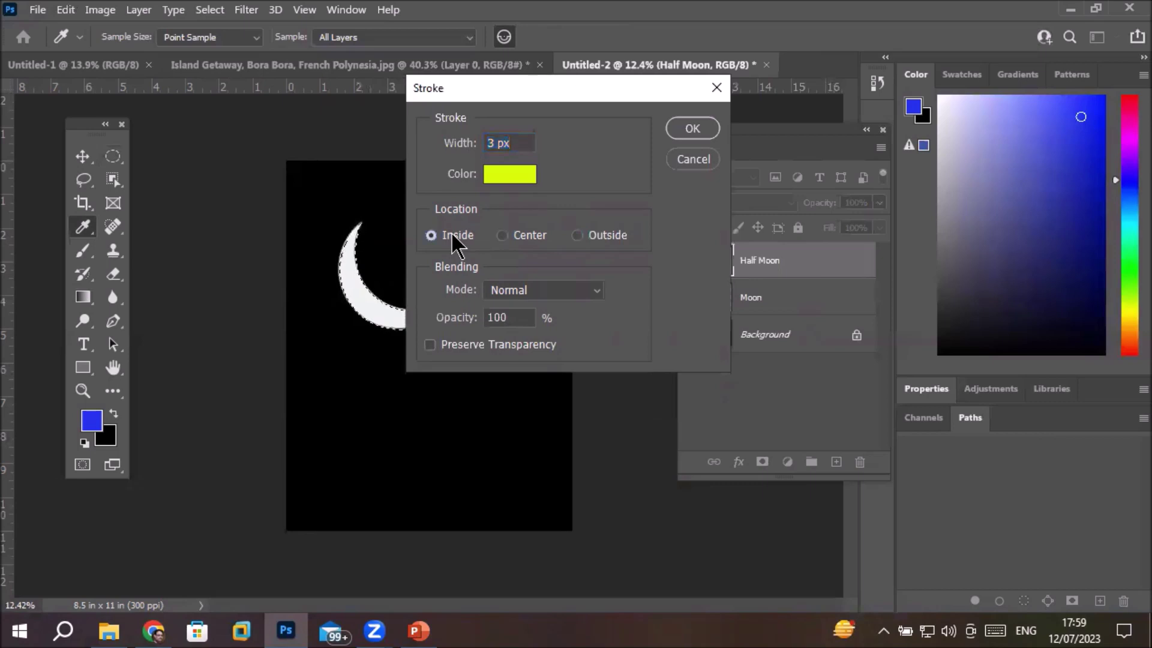
pyautogui.click(600, 237)
pyautogui.click(442, 236)
pyautogui.click(515, 237)
pyautogui.click(604, 233)
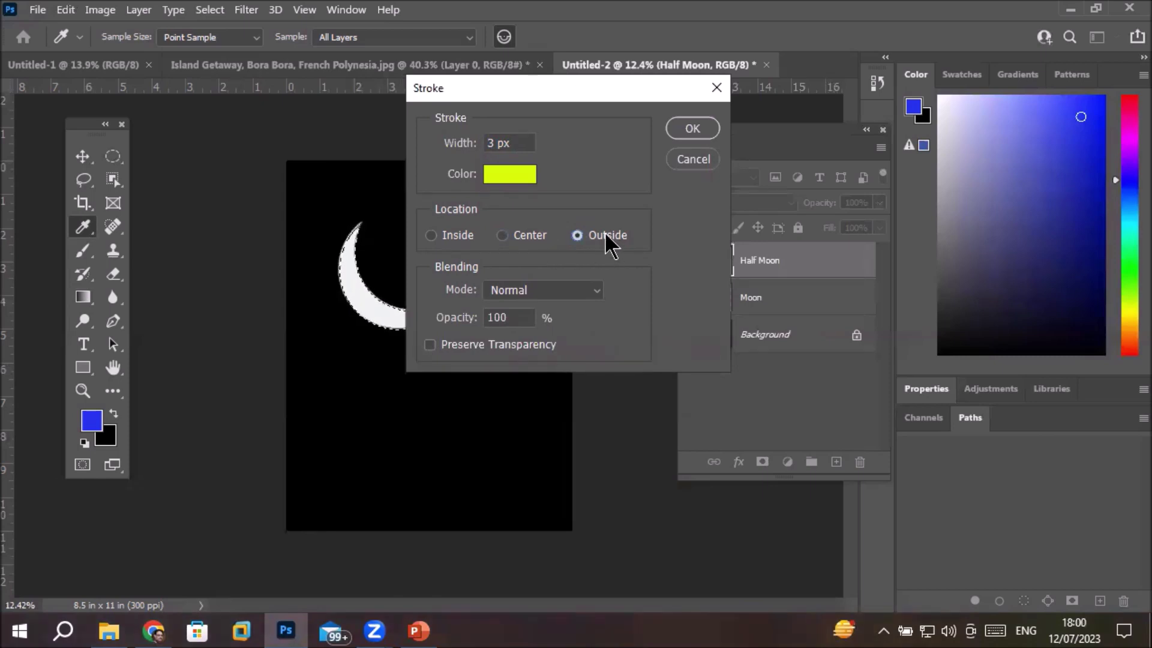
pyautogui.click(708, 127)
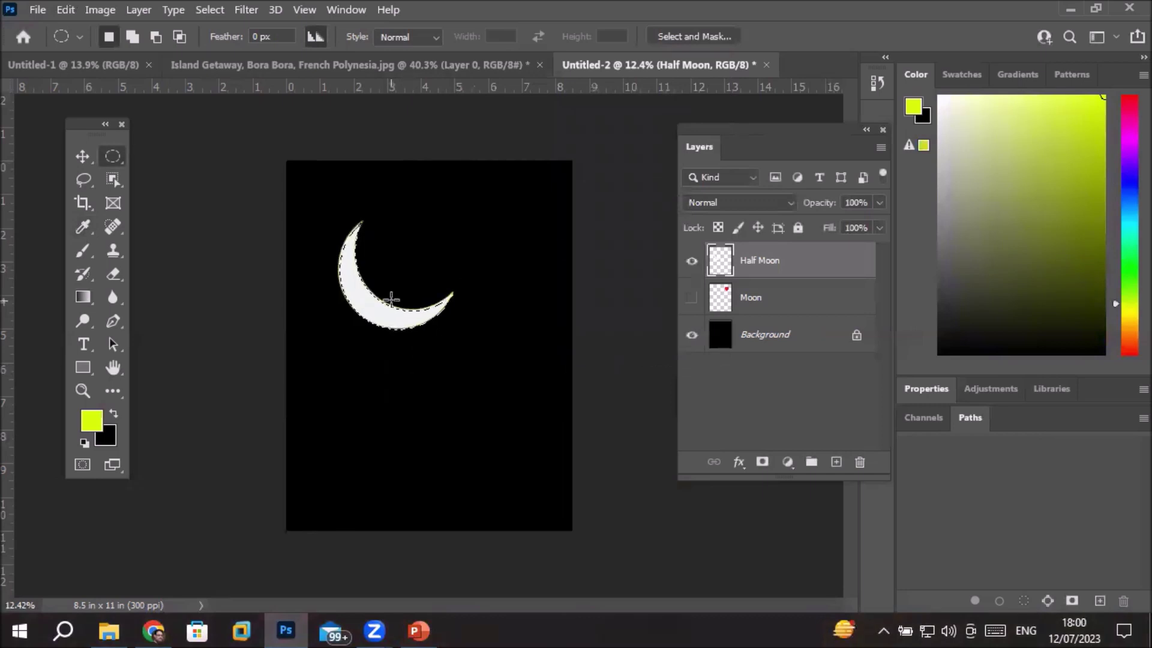
pyautogui.scroll(3, 391, 301)
pyautogui.scroll(2, 398, 277)
pyautogui.scroll(2, 399, 276)
pyautogui.scroll(2, 399, 285)
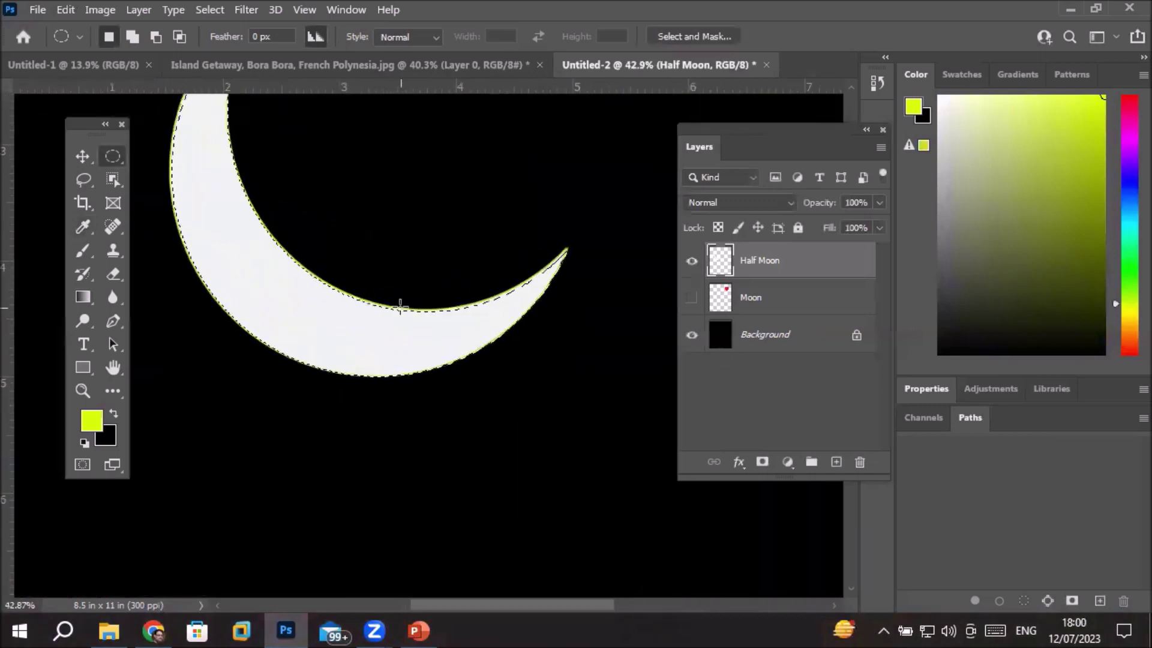
pyautogui.scroll(2, 399, 297)
pyautogui.scroll(2, 400, 307)
pyautogui.scroll(1, 400, 307)
pyautogui.scroll(1, 400, 307)
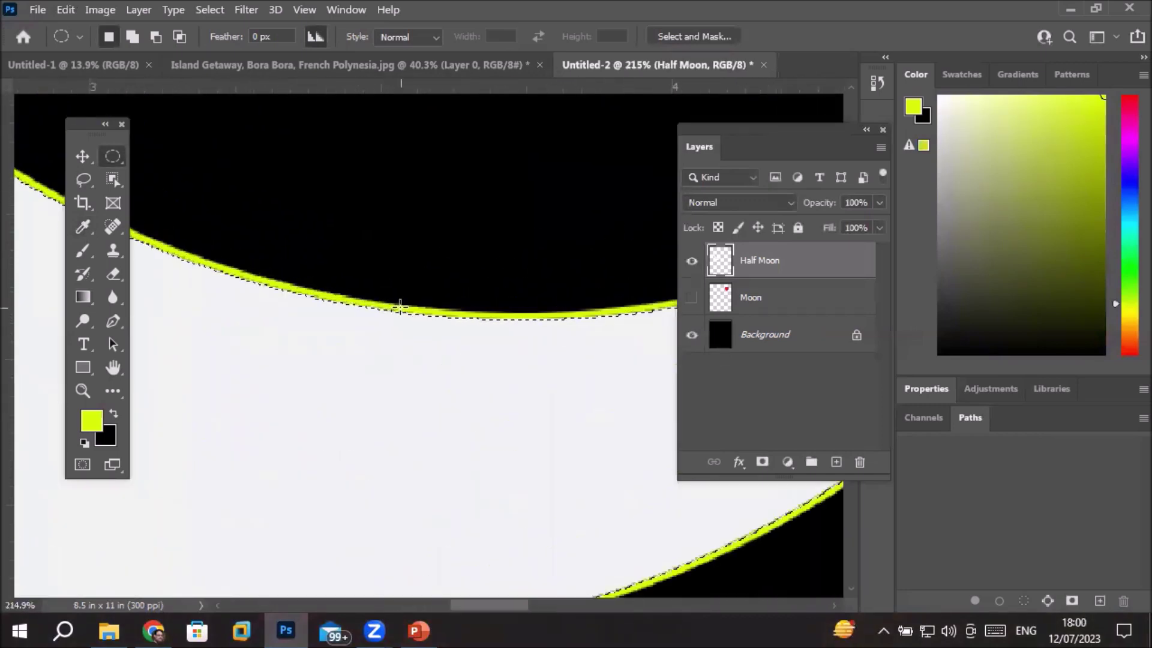
pyautogui.scroll(2, 400, 306)
pyautogui.scroll(3, 400, 307)
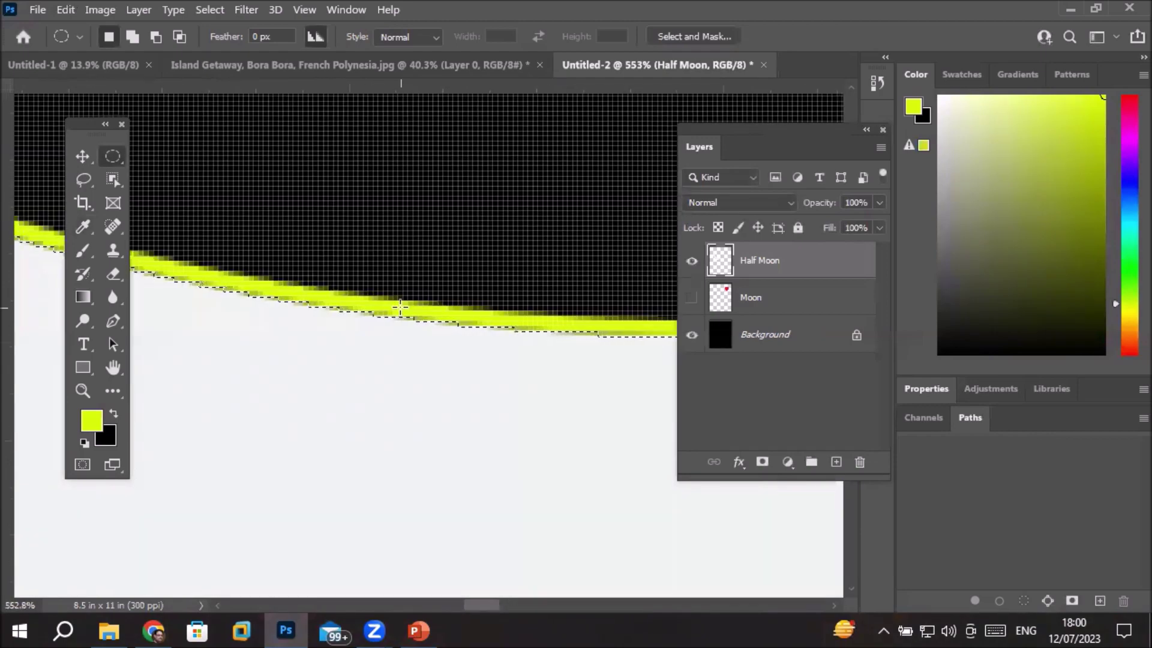
pyautogui.scroll(-2, 400, 307)
pyautogui.scroll(-2, 401, 306)
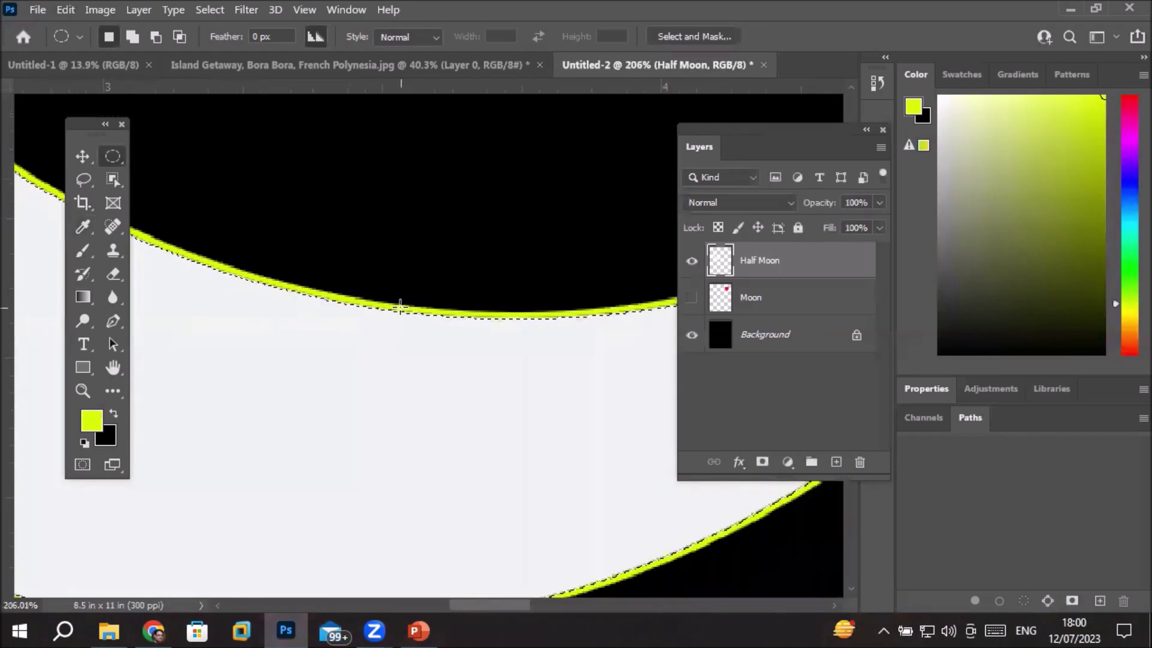
pyautogui.scroll(-2, 400, 307)
pyautogui.scroll(-1, 400, 306)
pyautogui.scroll(-1, 400, 306)
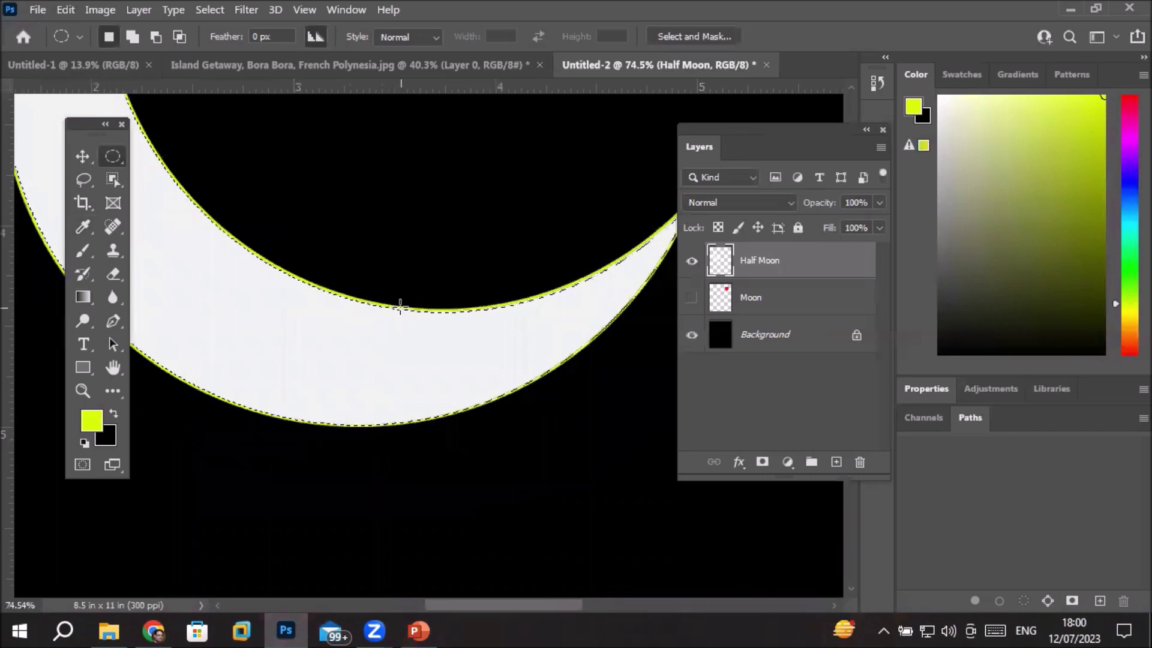
pyautogui.scroll(-1, 400, 307)
pyautogui.scroll(-2, 400, 307)
pyautogui.scroll(-1, 400, 307)
pyautogui.scroll(-1, 400, 307)
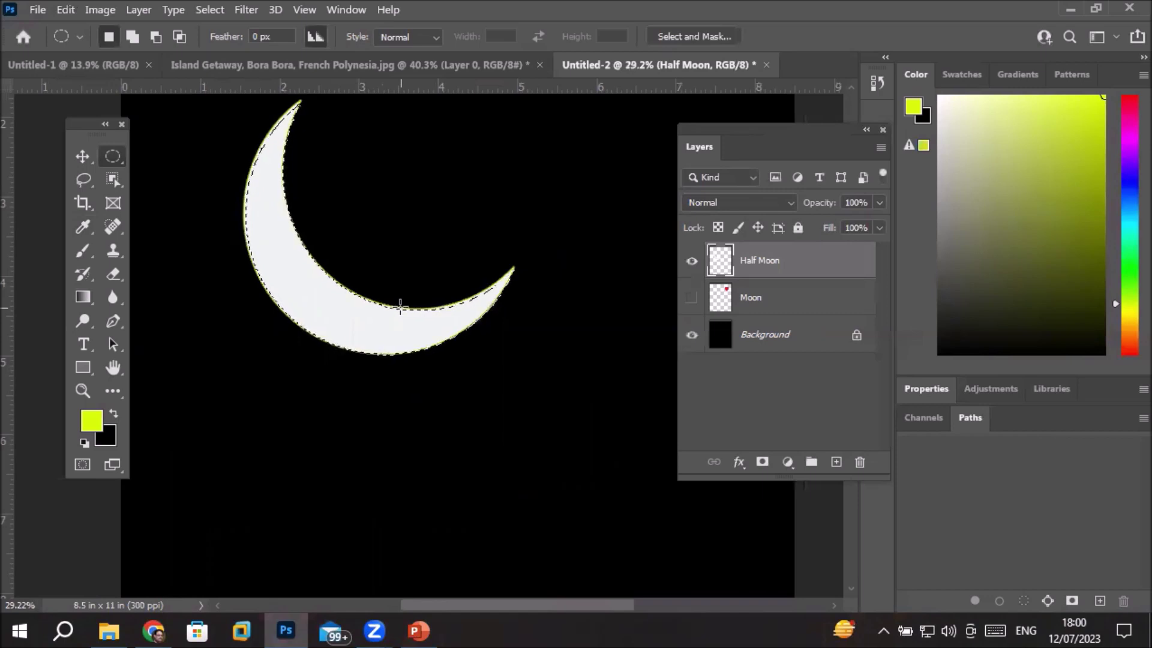
# Step: Select the Brush tool and set it to 5% hardness and 64 px size
pyautogui.click(82, 250)
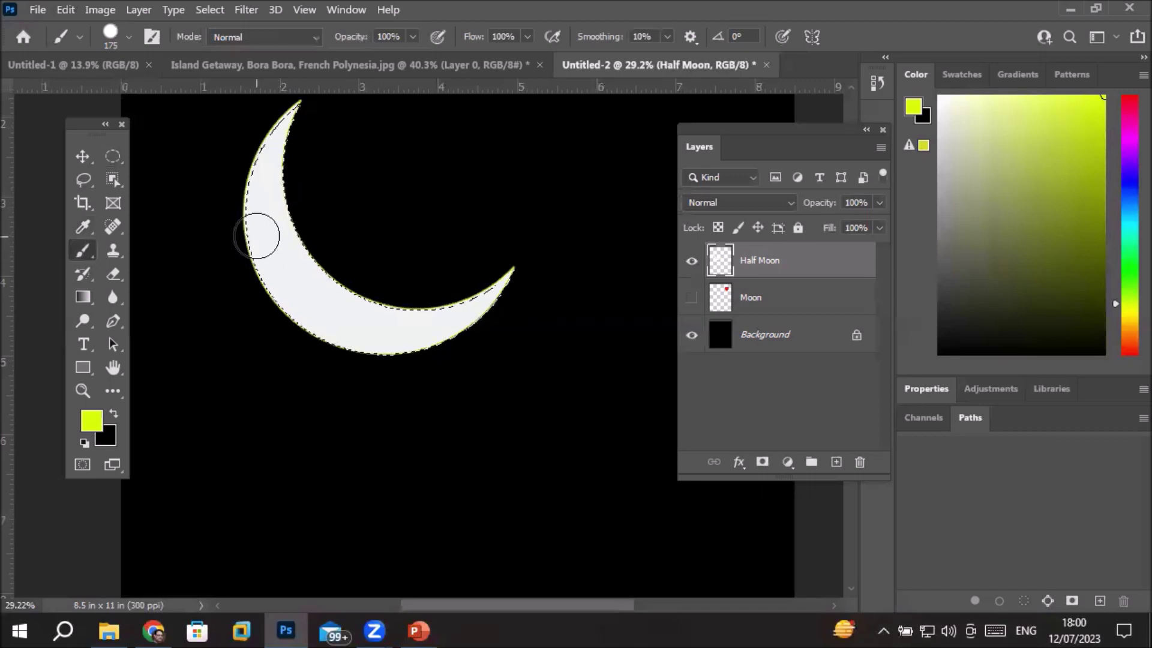
pyautogui.press('[')
pyautogui.press('[')
pyautogui.press('[')
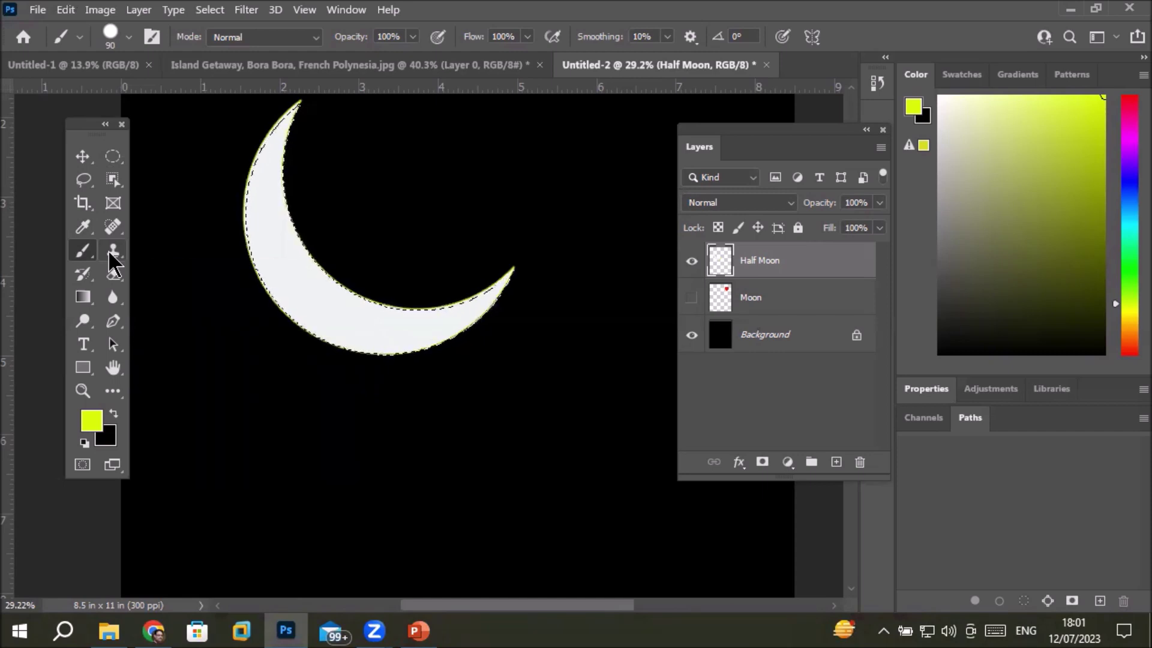
pyautogui.click(128, 37)
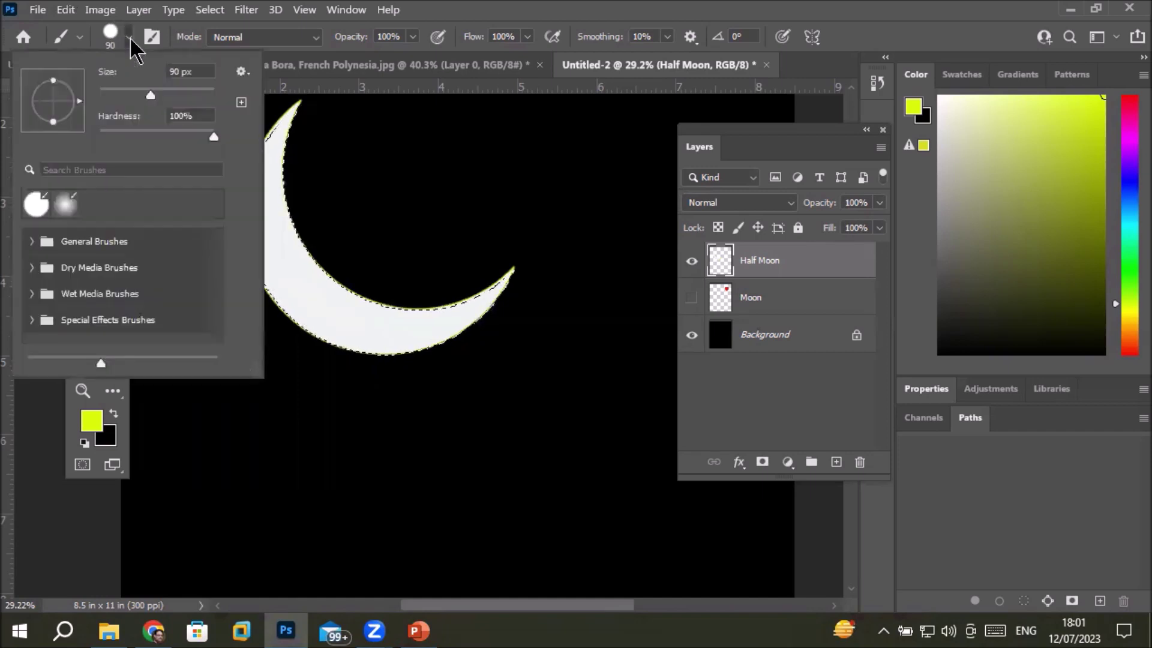
pyautogui.click(106, 136)
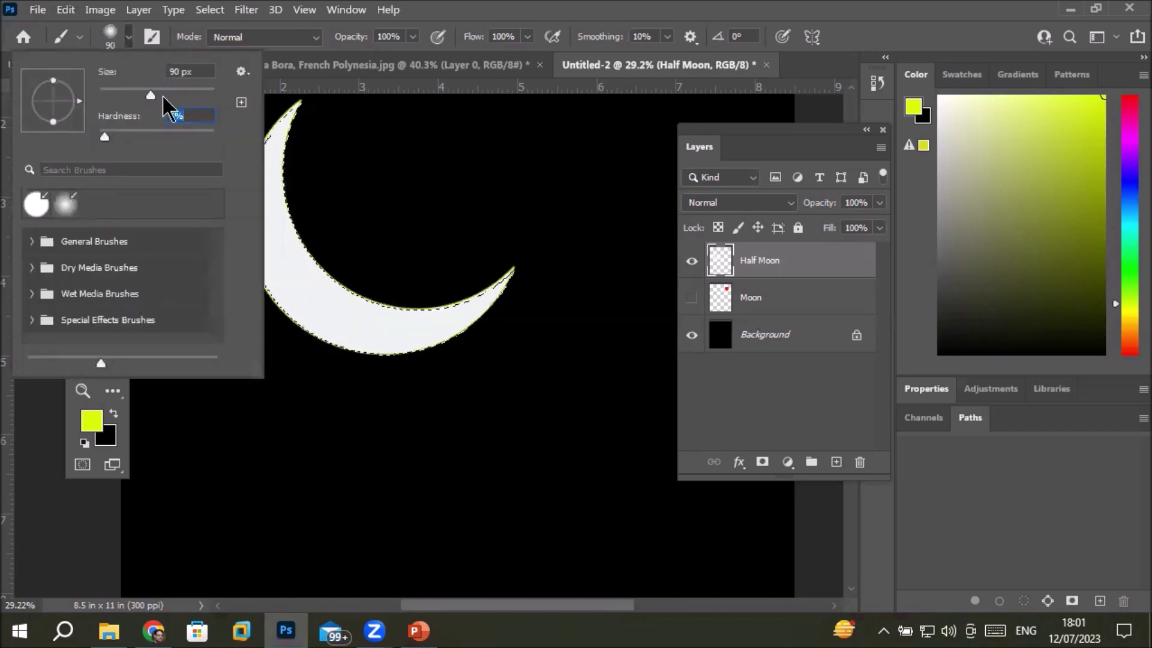
pyautogui.moveTo(151, 96); pyautogui.dragTo(135, 96)
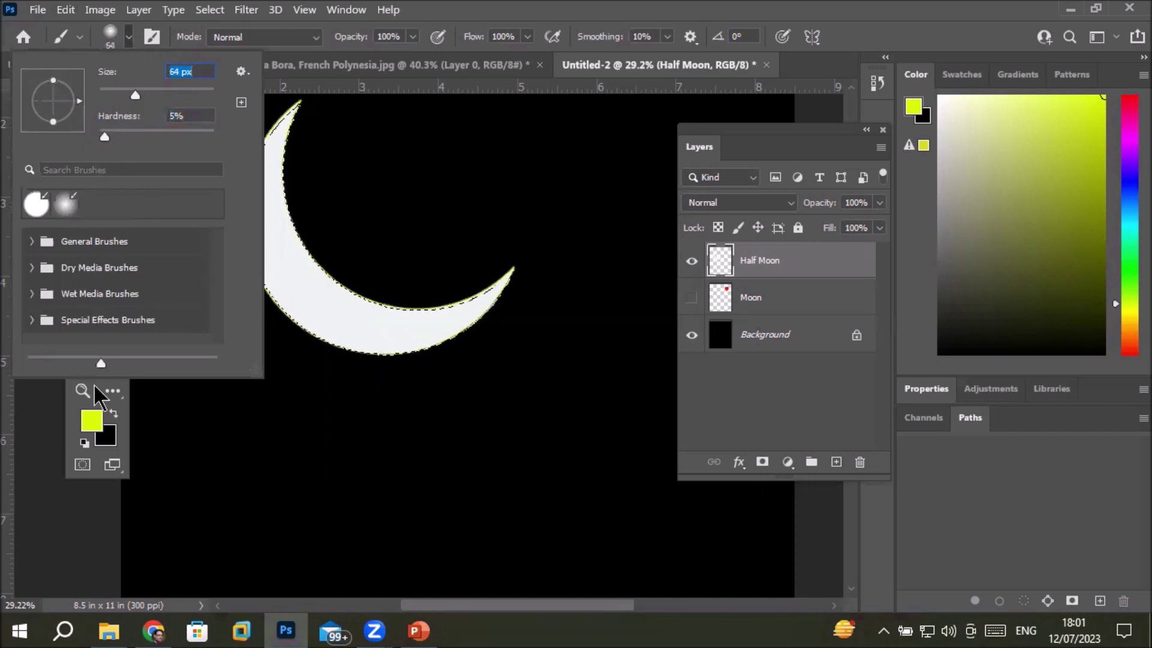
# Step: Set the foreground colour to dark olive green #3b4506
pyautogui.click(92, 433)
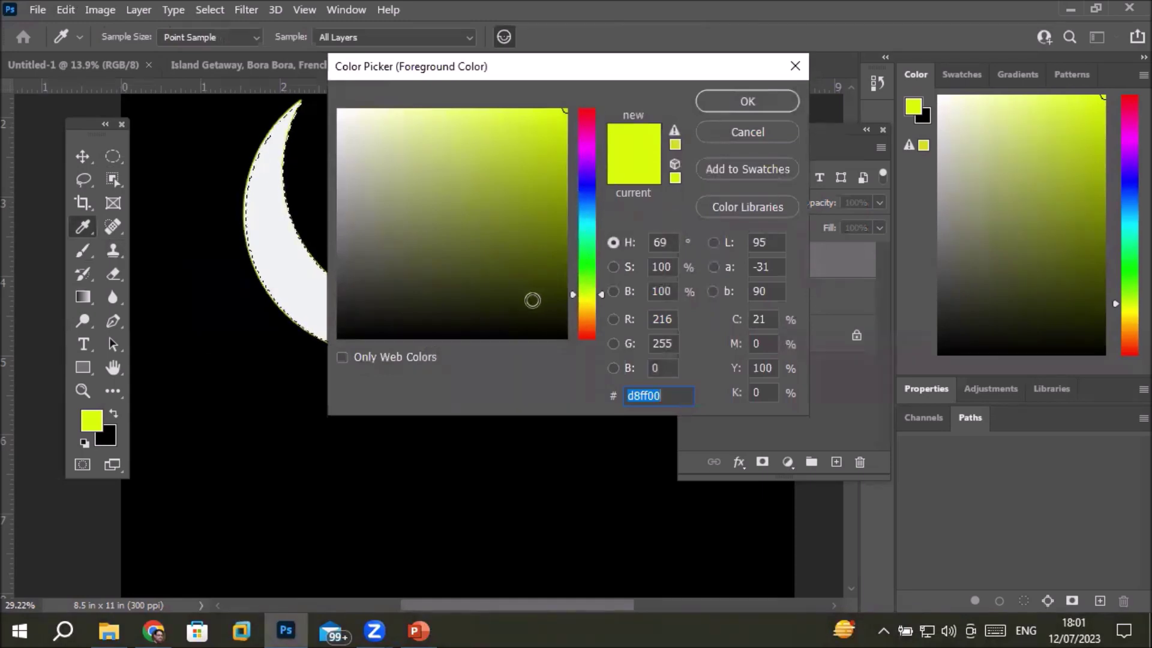
pyautogui.click(547, 277)
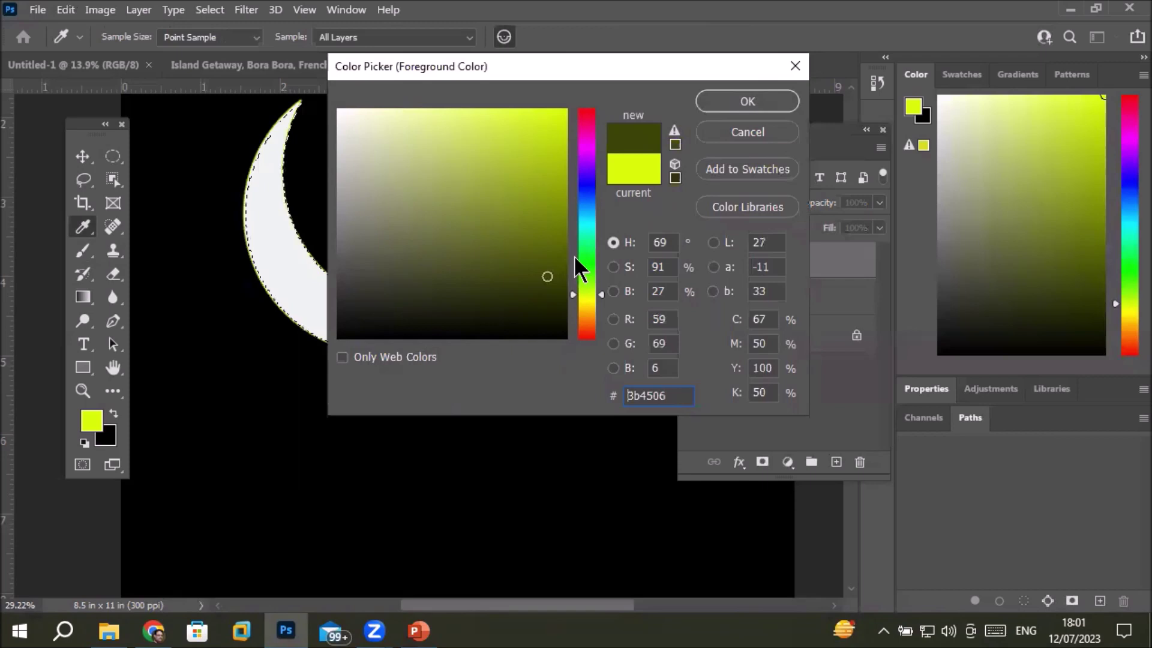
pyautogui.click(751, 103)
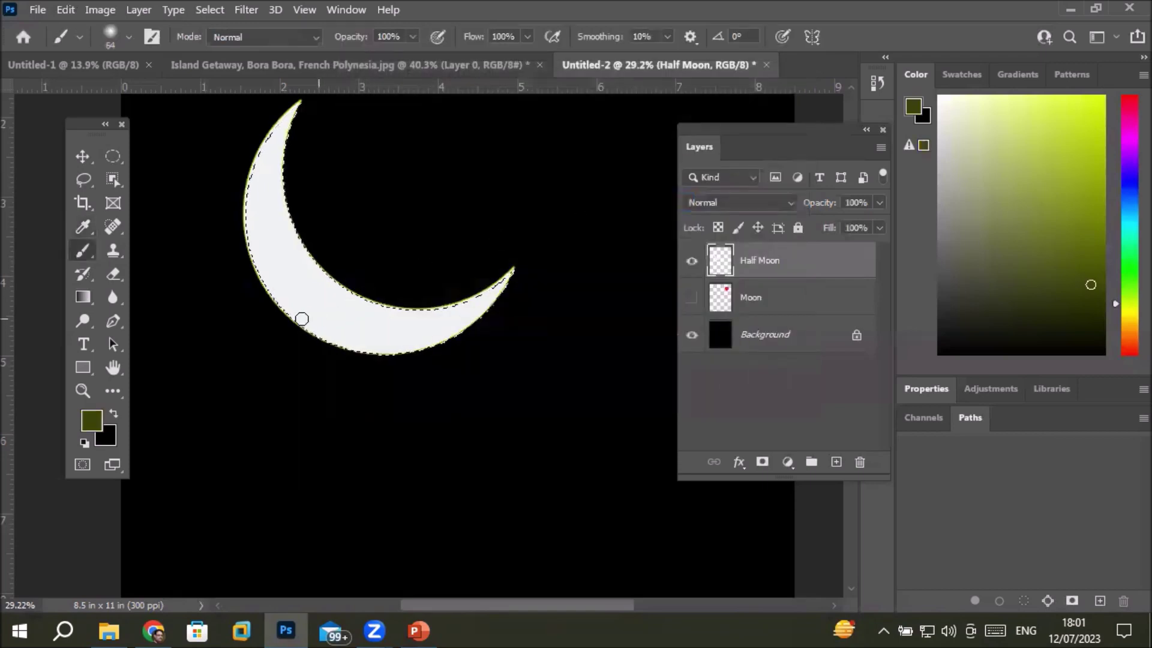
pyautogui.scroll(2, 284, 327)
# Step: Paint a soft dark-olive stroke along the crescent moon's edge
pyautogui.scroll(2, 284, 326)
pyautogui.scroll(2, 284, 327)
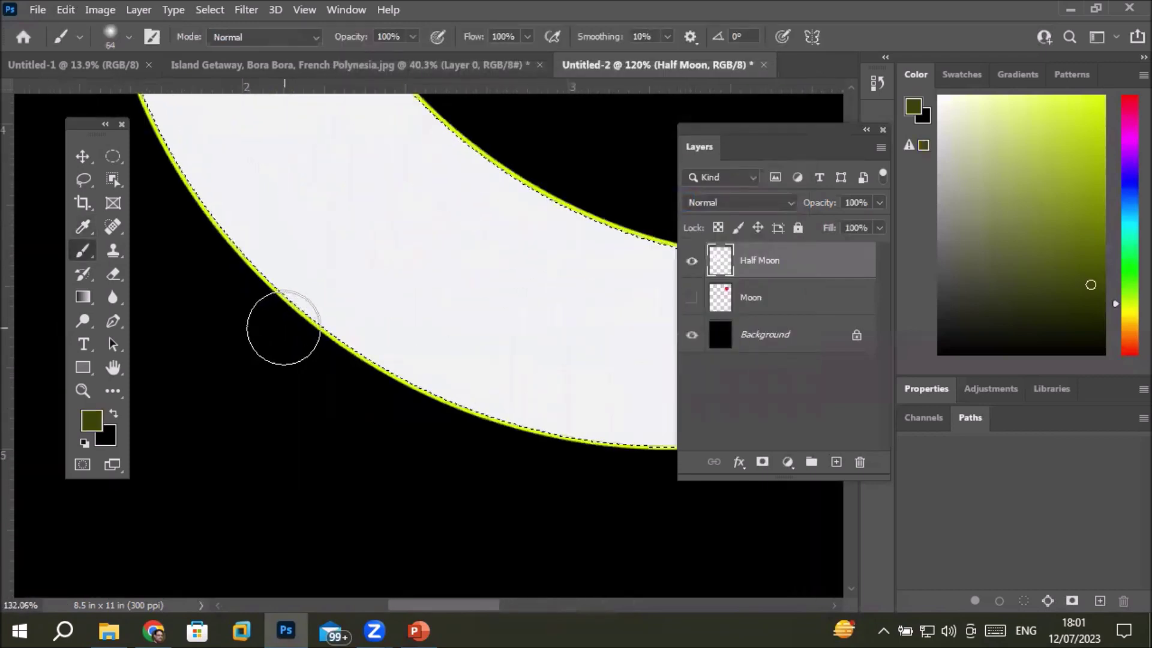
pyautogui.scroll(2, 284, 327)
pyautogui.scroll(2, 285, 327)
pyautogui.moveTo(270, 263)
pyautogui.mouseDown()
pyautogui.moveTo(388, 344)
pyautogui.moveTo(530, 391)
pyautogui.mouseUp()
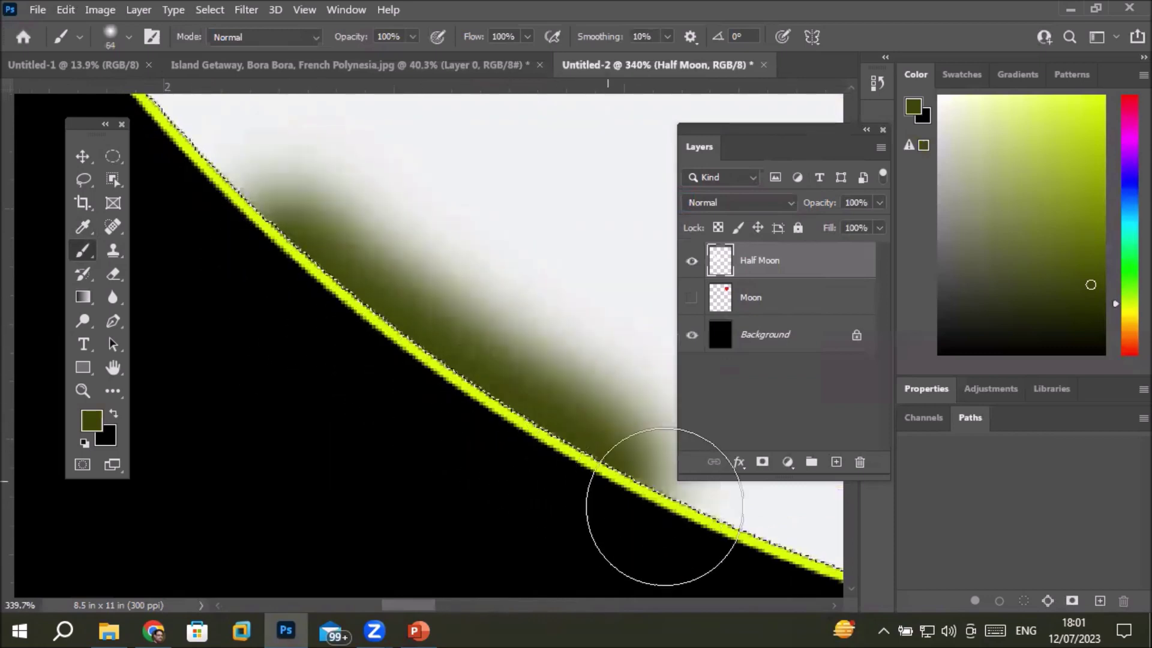
pyautogui.scroll(-2, 455, 306)
pyautogui.scroll(-2, 453, 312)
pyautogui.scroll(-2, 455, 317)
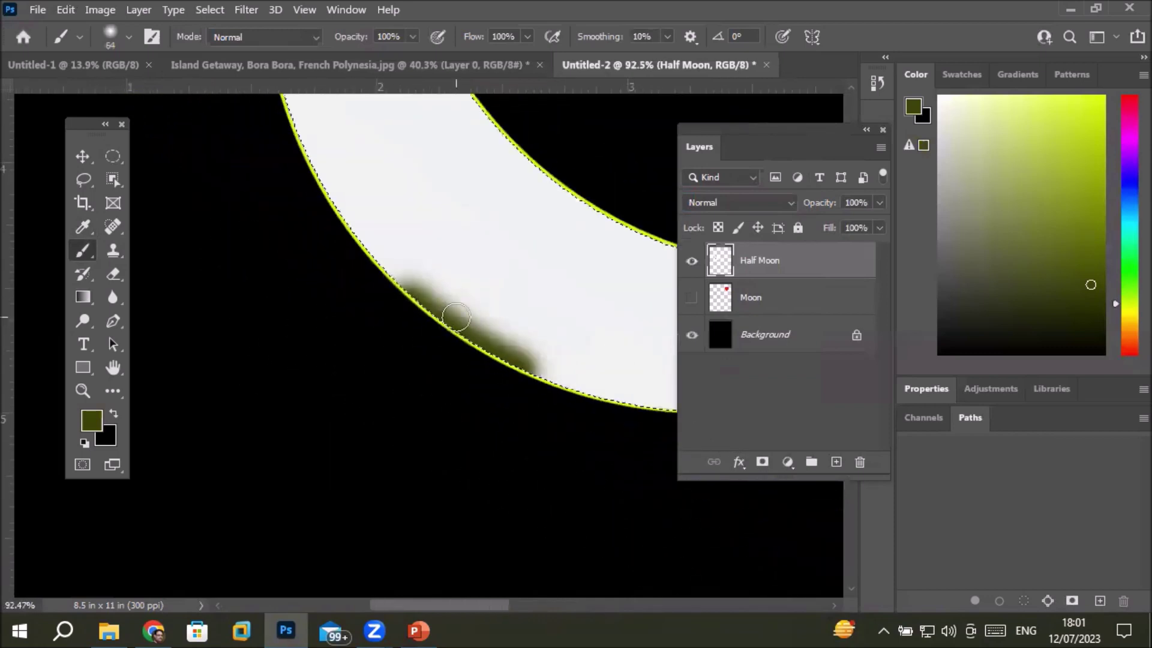
pyautogui.scroll(-2, 455, 317)
pyautogui.scroll(-1, 455, 317)
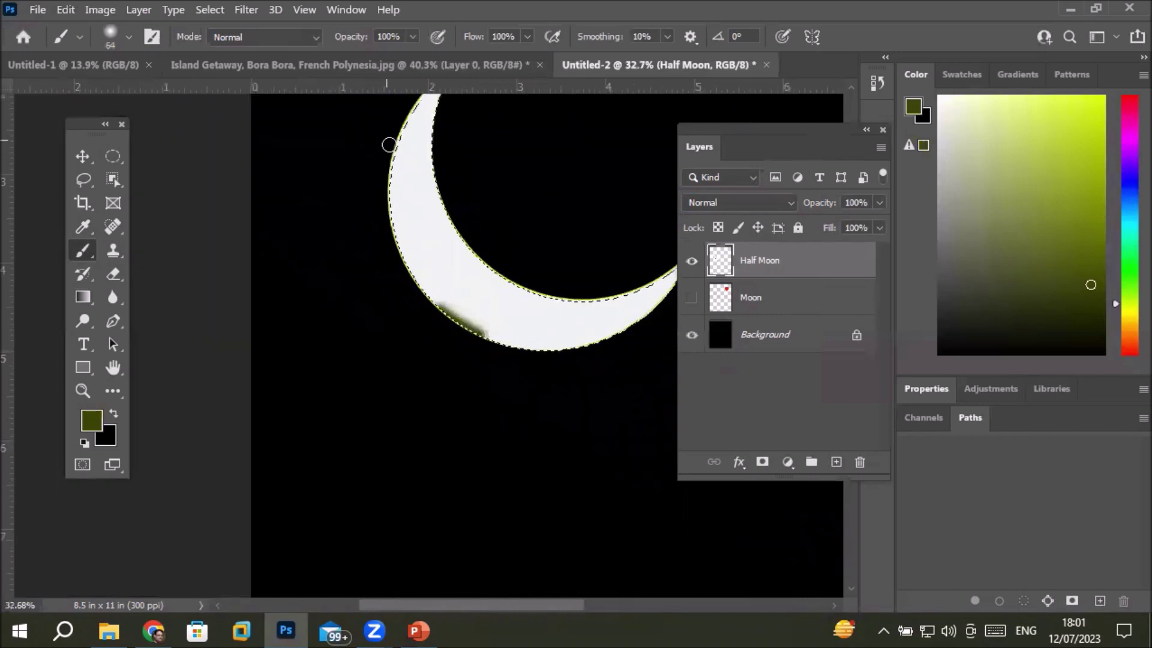
# Step: Shade the crescent's left, lower and inner edges in olive, undoing the last stroke
pyautogui.moveTo(394, 151); pyautogui.dragTo(425, 316)
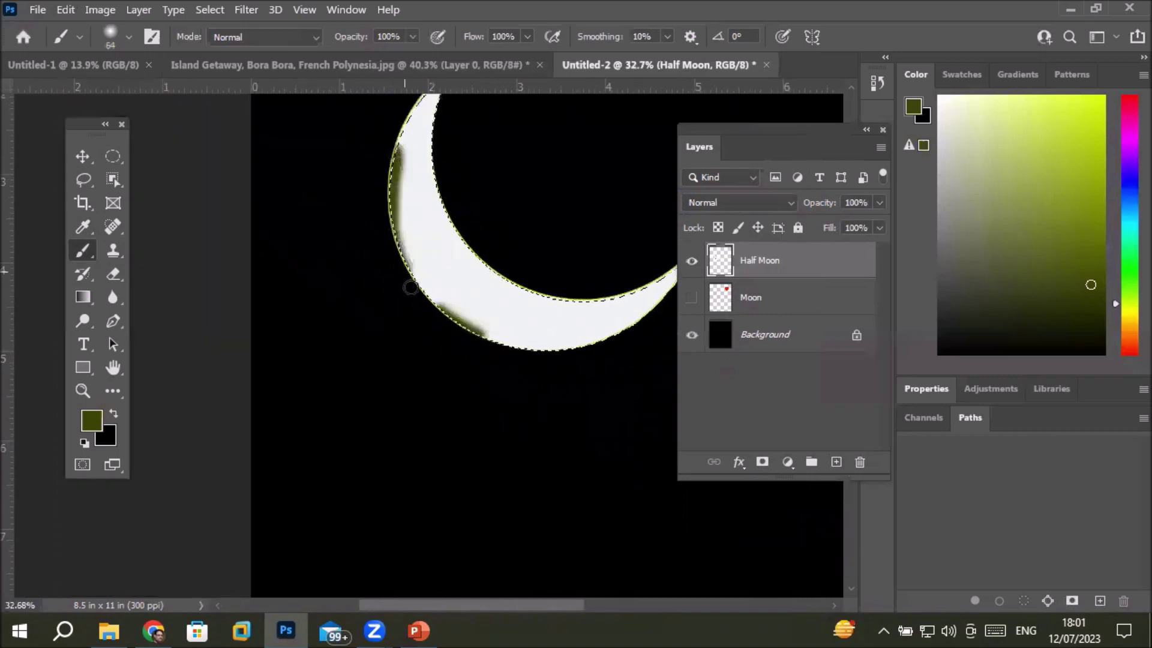
pyautogui.moveTo(627, 332)
pyautogui.mouseDown()
pyautogui.moveTo(653, 313)
pyautogui.moveTo(485, 333)
pyautogui.moveTo(612, 350)
pyautogui.mouseUp()
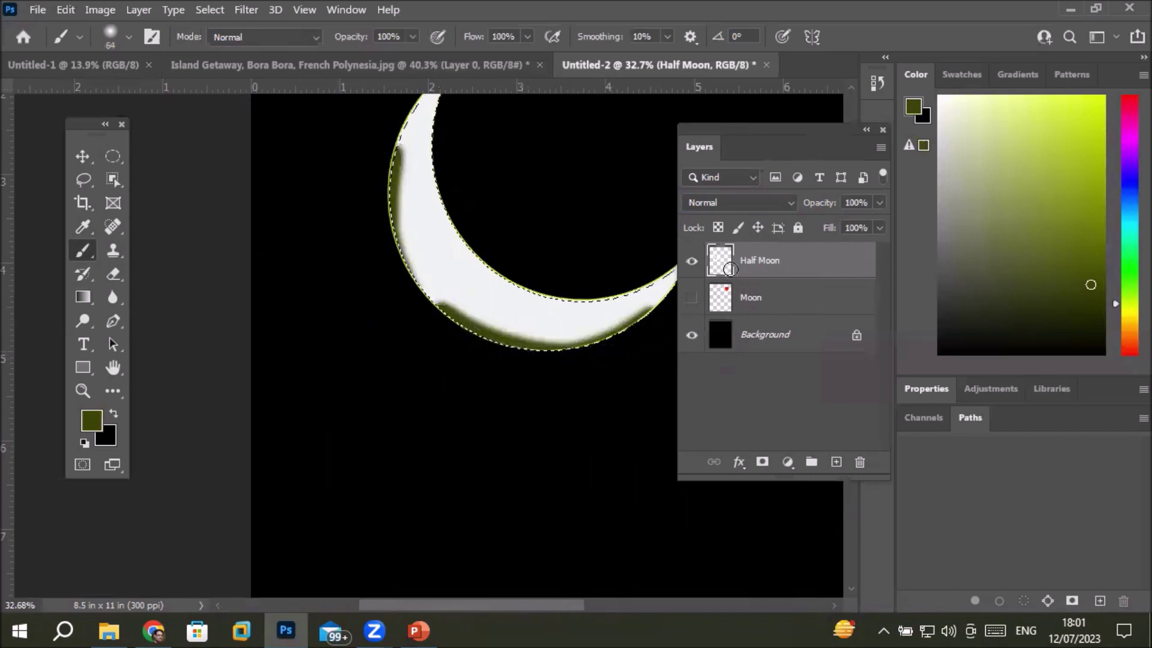
pyautogui.moveTo(427, 176); pyautogui.dragTo(447, 207)
pyautogui.moveTo(636, 281)
pyautogui.mouseDown()
pyautogui.moveTo(560, 289)
pyautogui.moveTo(477, 251)
pyautogui.mouseUp()
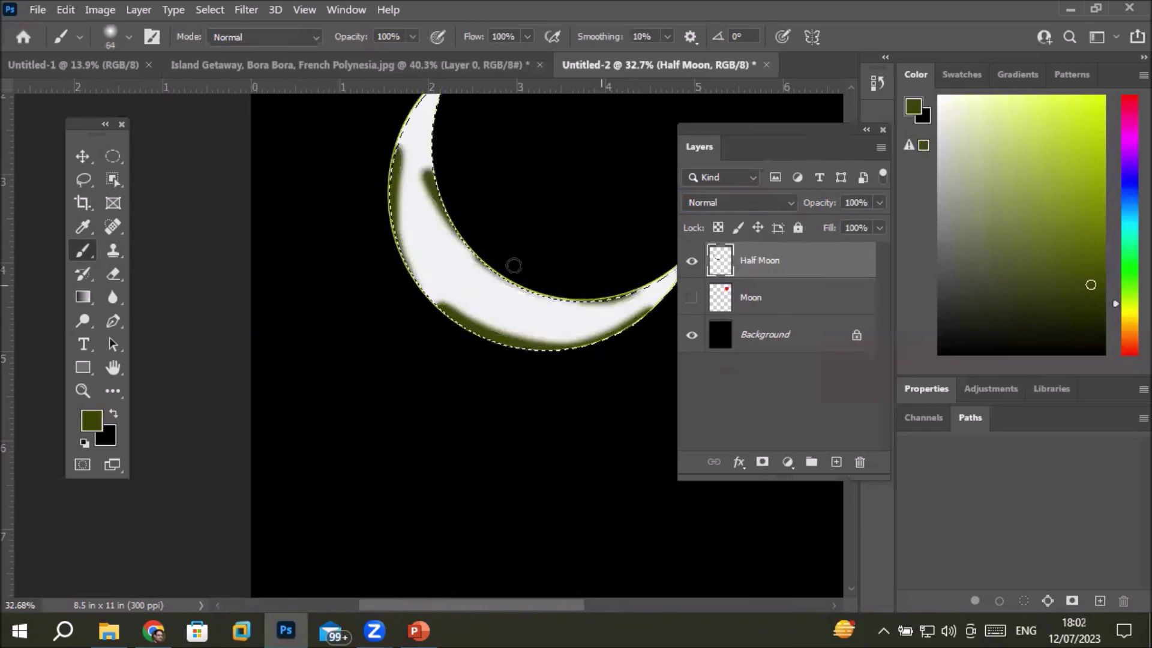
pyautogui.moveTo(600, 285); pyautogui.dragTo(480, 258)
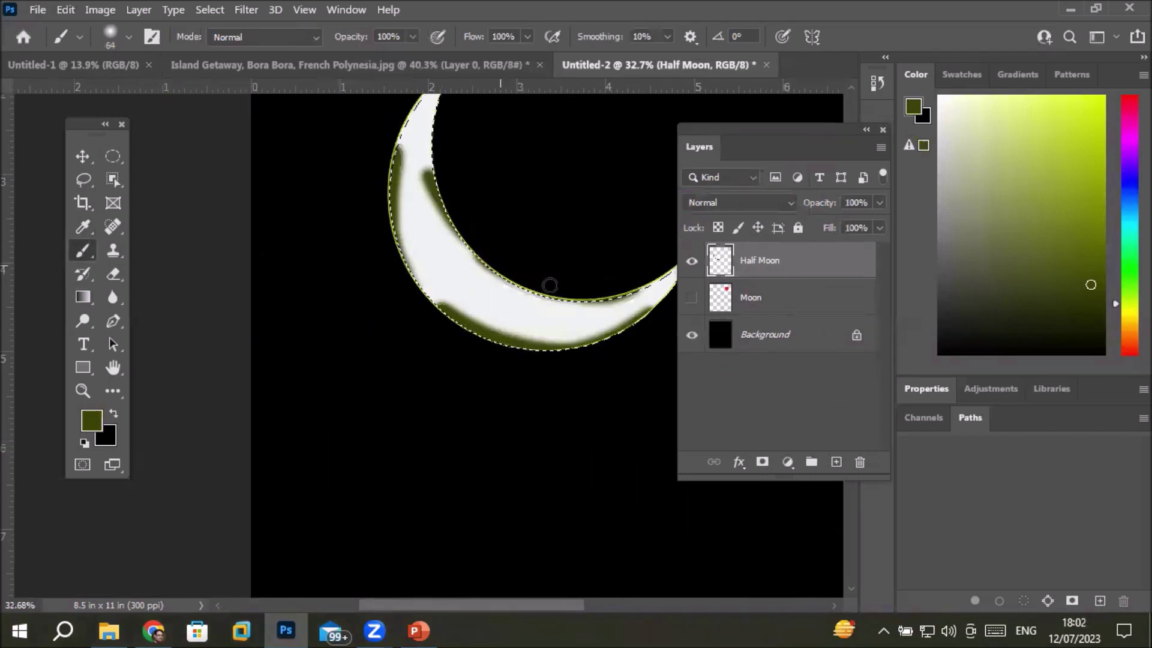
pyautogui.hotkey('ctrl', 'z')
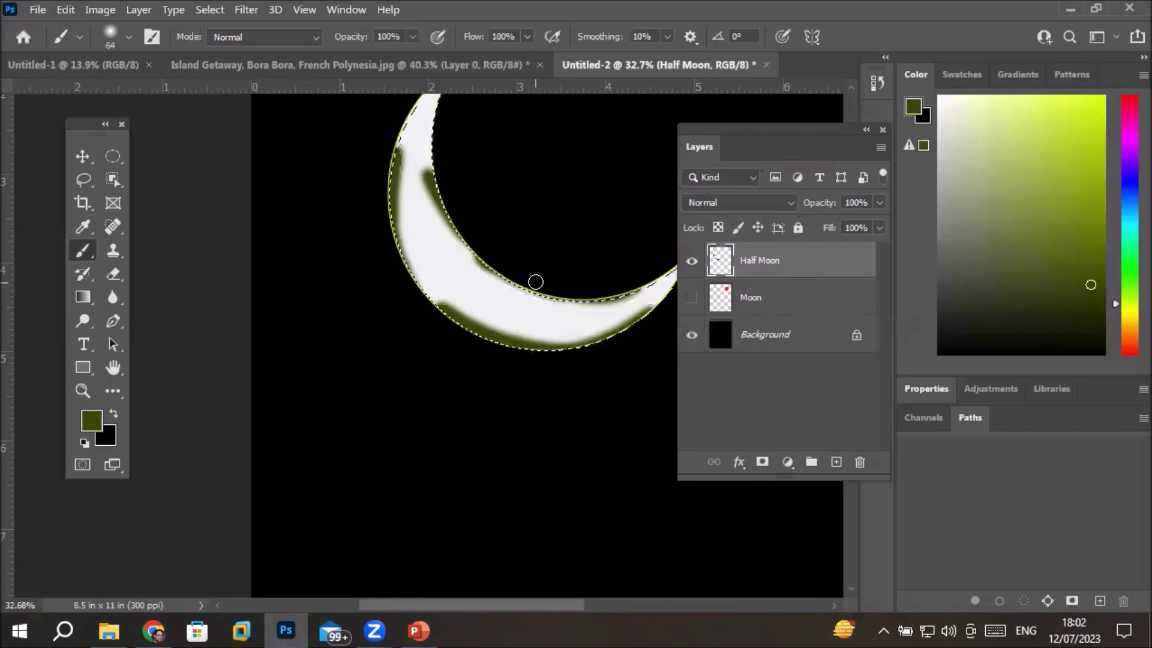
pyautogui.scroll(-5, 502, 261)
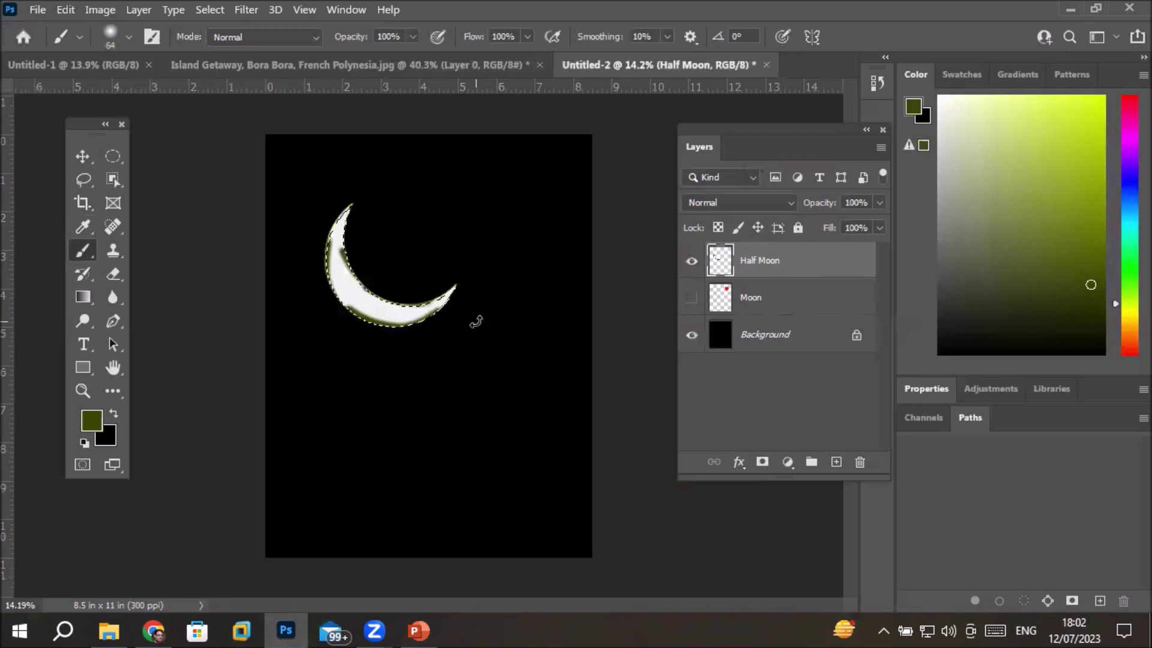
# Step: Scale the crescent moon down to about 55% with Free Transform and commit
pyautogui.hotkey('ctrl', 't')
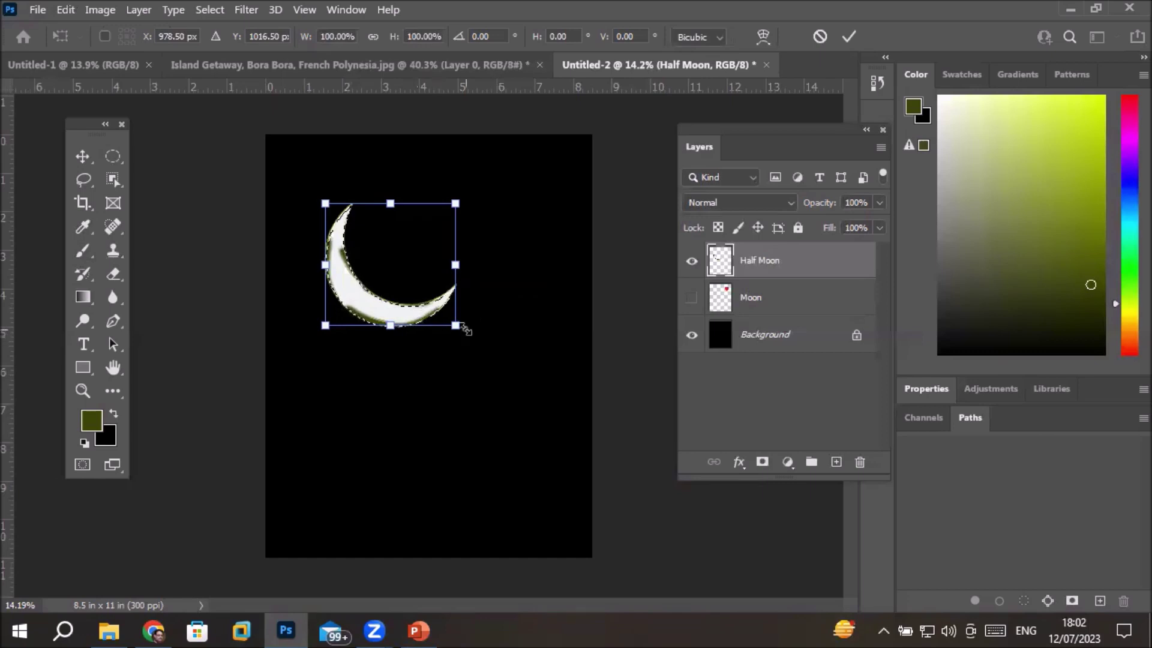
pyautogui.moveTo(457, 327); pyautogui.dragTo(404, 273)
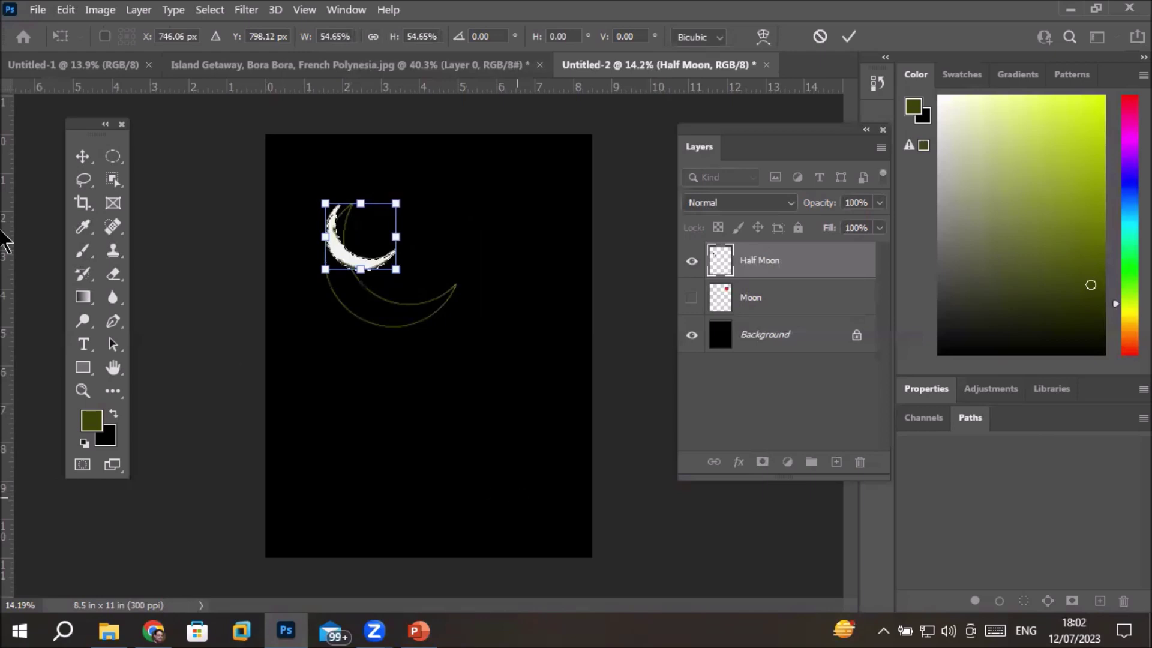
pyautogui.click(84, 157)
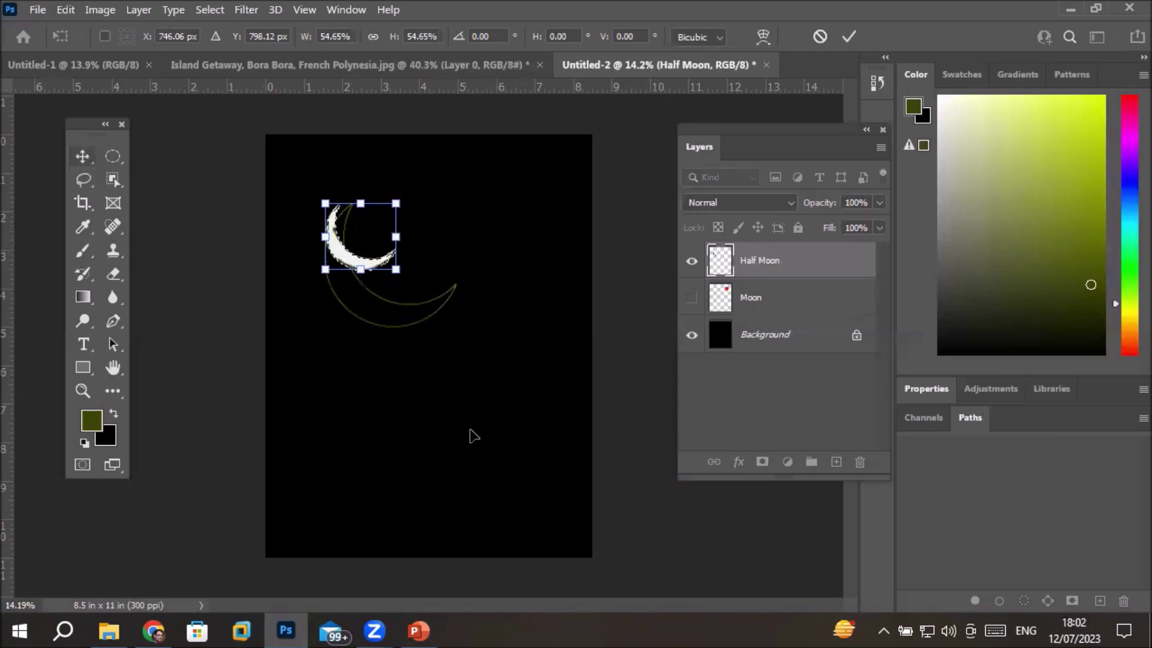
pyautogui.press('Return')
pyautogui.scroll(1, 363, 285)
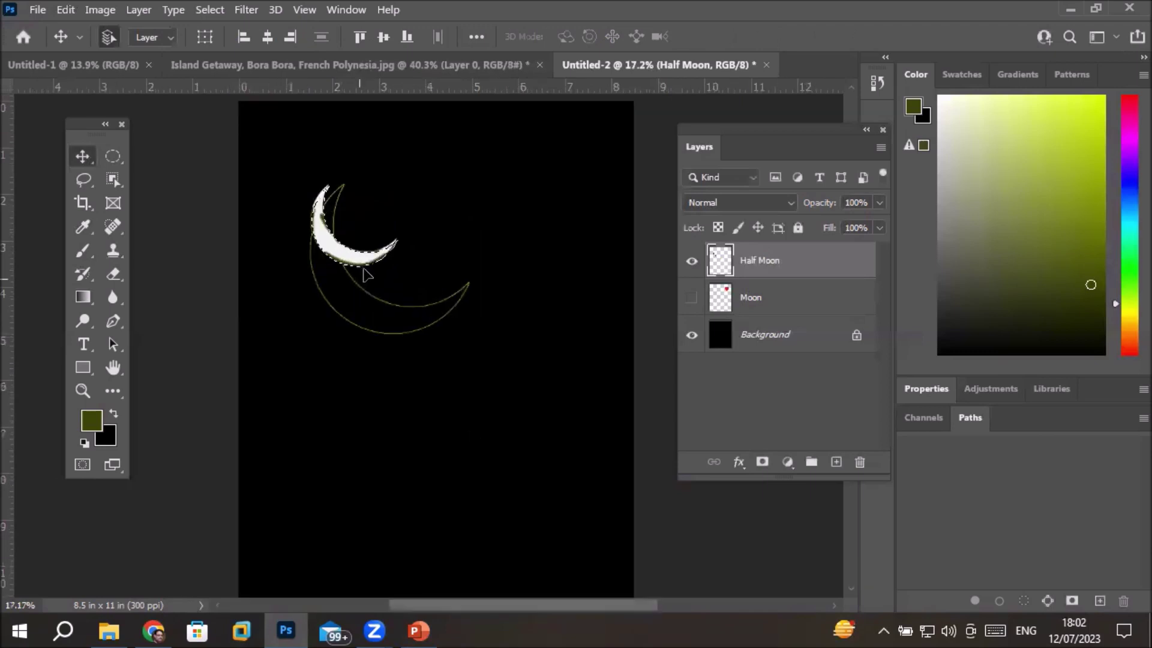
pyautogui.scroll(4, 364, 272)
pyautogui.scroll(3, 364, 271)
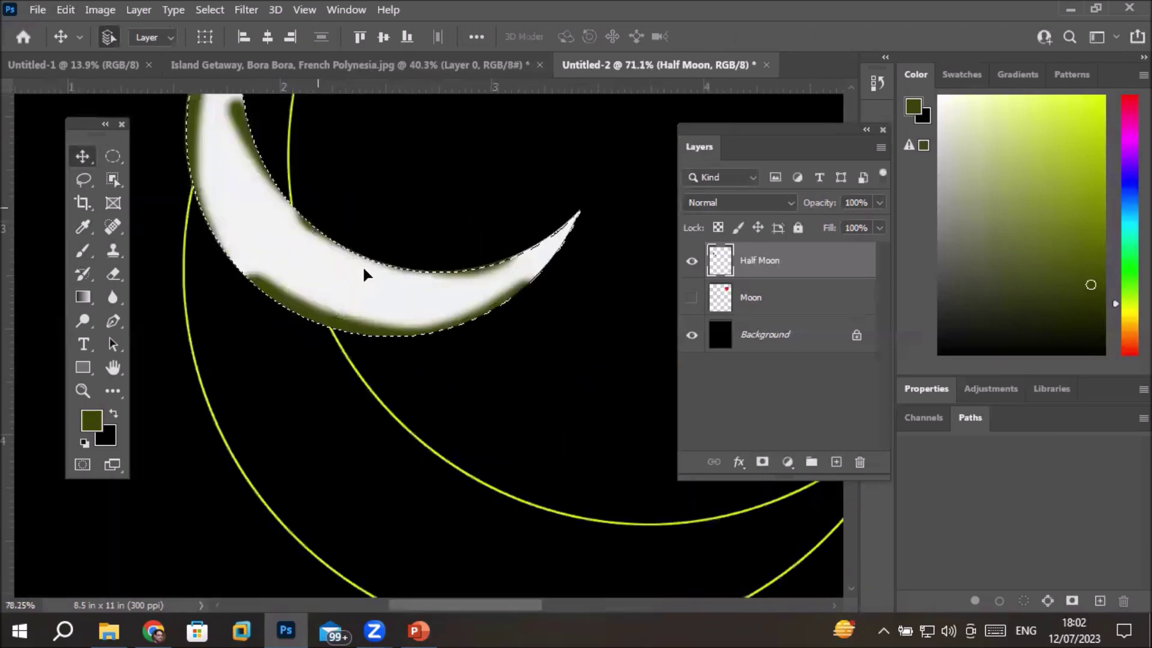
pyautogui.scroll(1, 364, 274)
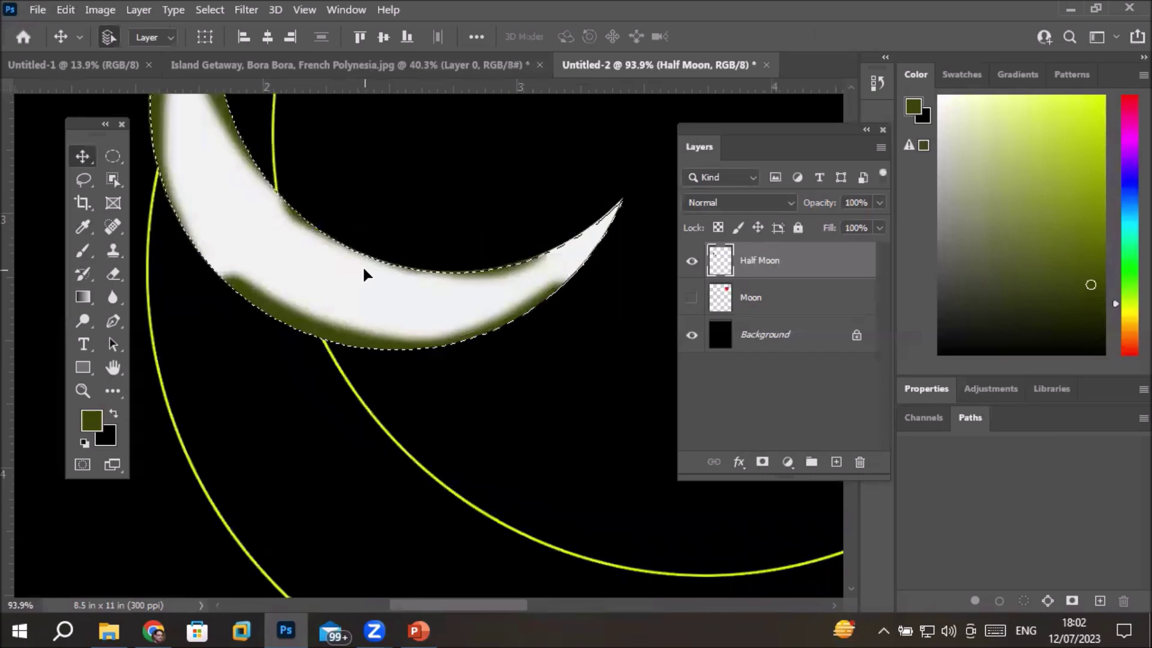
pyautogui.scroll(-3, 364, 273)
pyautogui.scroll(-4, 365, 273)
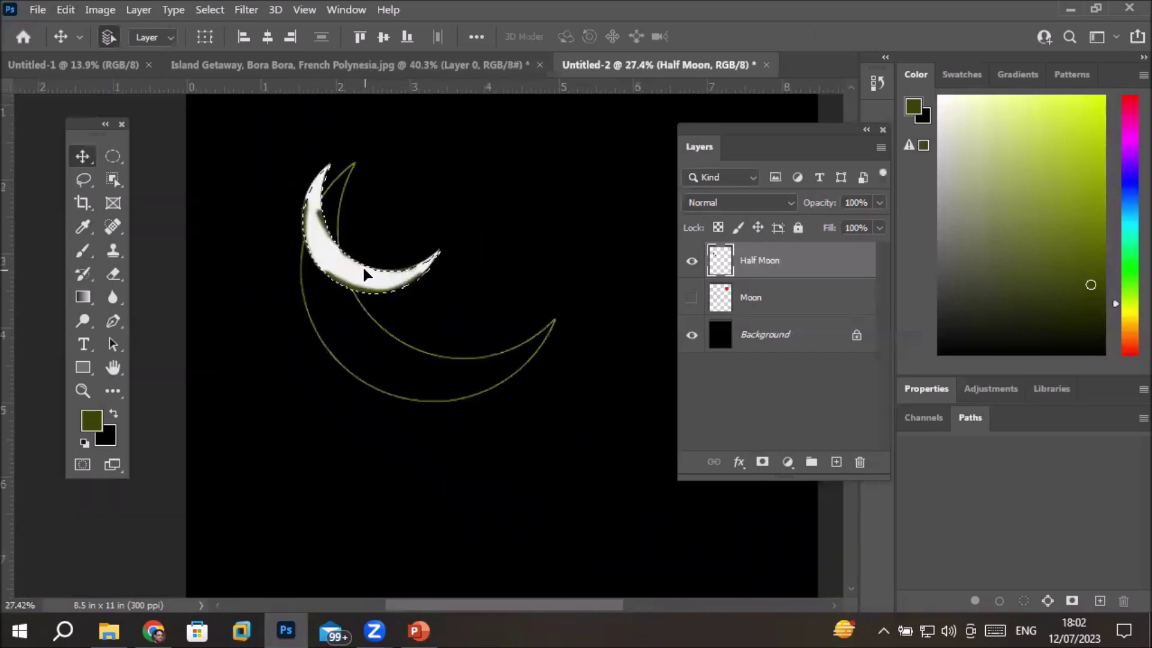
pyautogui.scroll(-2, 364, 273)
pyautogui.scroll(-1, 364, 274)
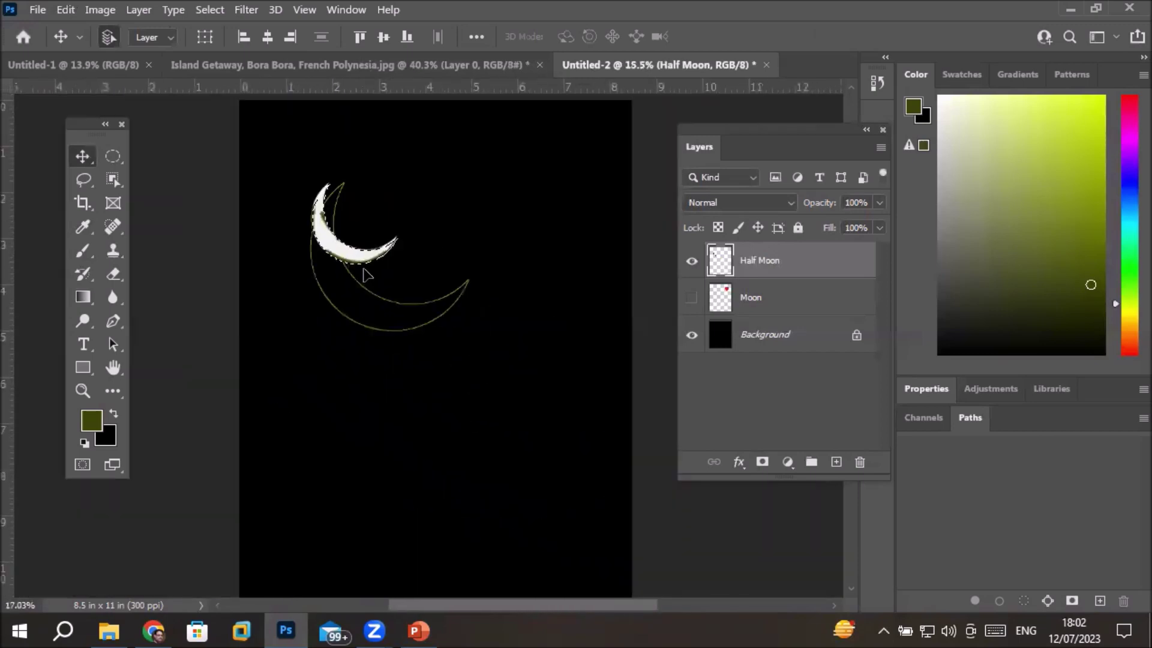
pyautogui.scroll(2, 364, 273)
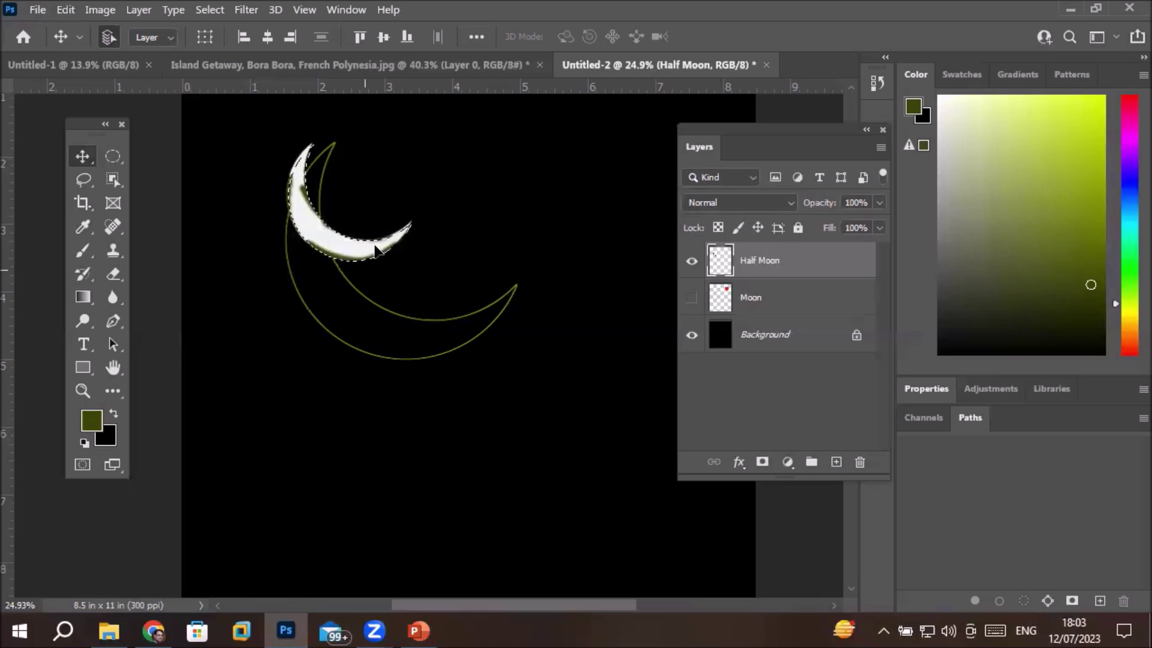
pyautogui.click(286, 395)
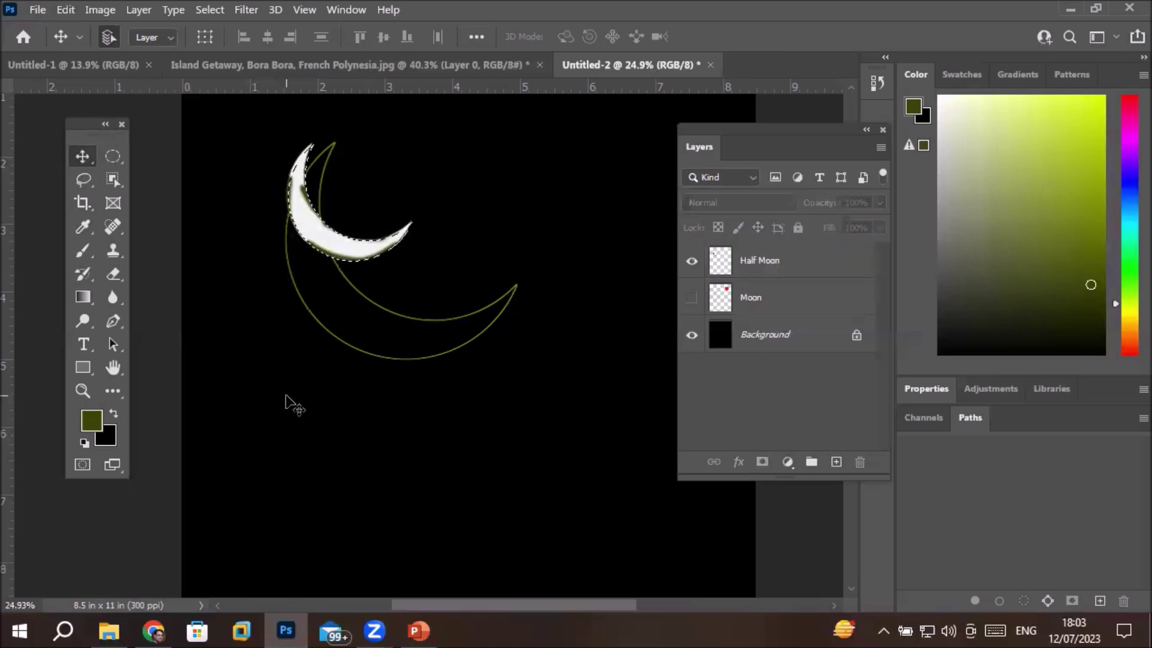
# Step: Deselect the crescent with Ctrl+D and zoom out to the whole page
pyautogui.hotkey('ctrl', 'd')
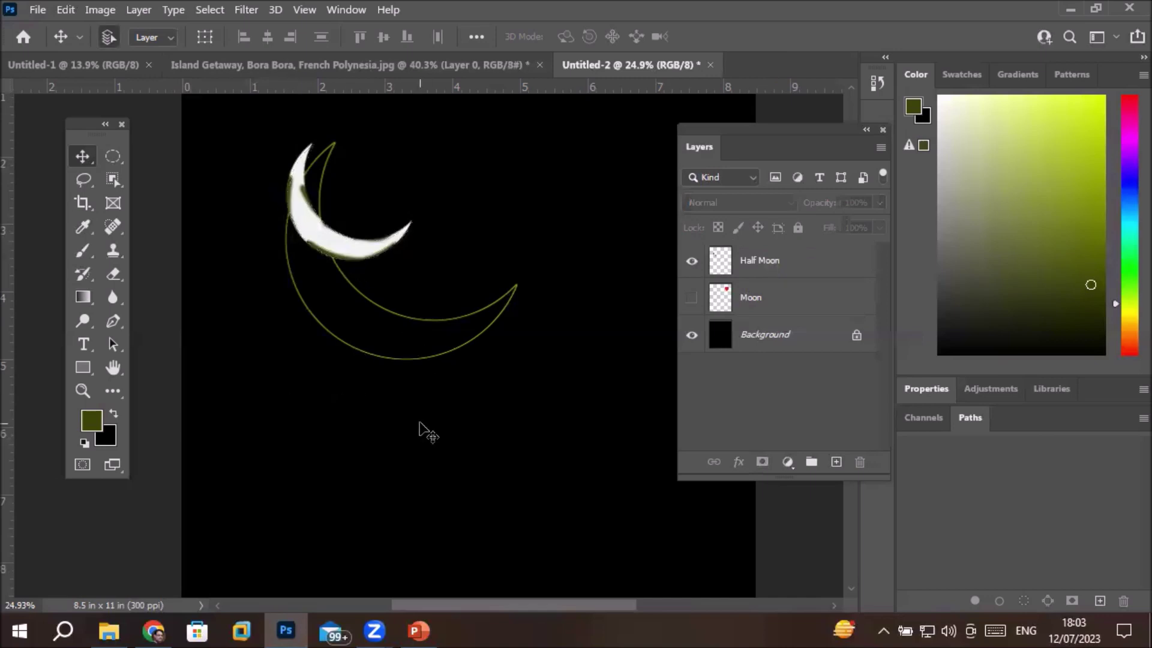
pyautogui.scroll(-5, 418, 430)
pyautogui.scroll(-1, 417, 429)
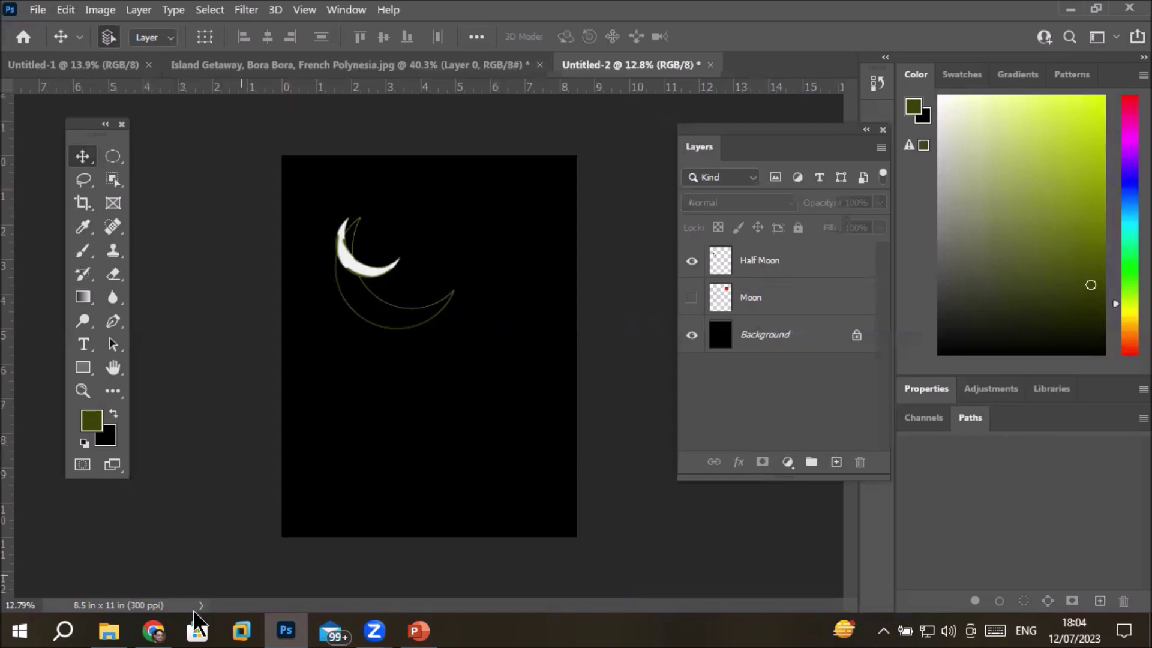
# Step: Show the red Moon layer and move the crescent toward the top-left corner
pyautogui.click(82, 251)
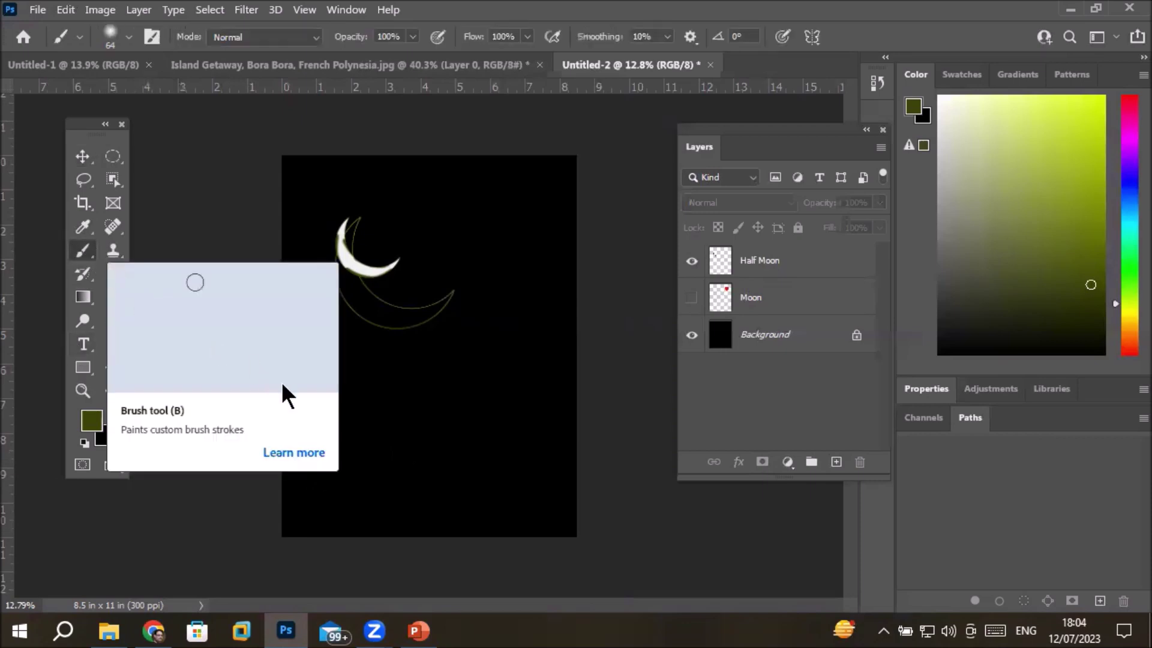
pyautogui.click(691, 297)
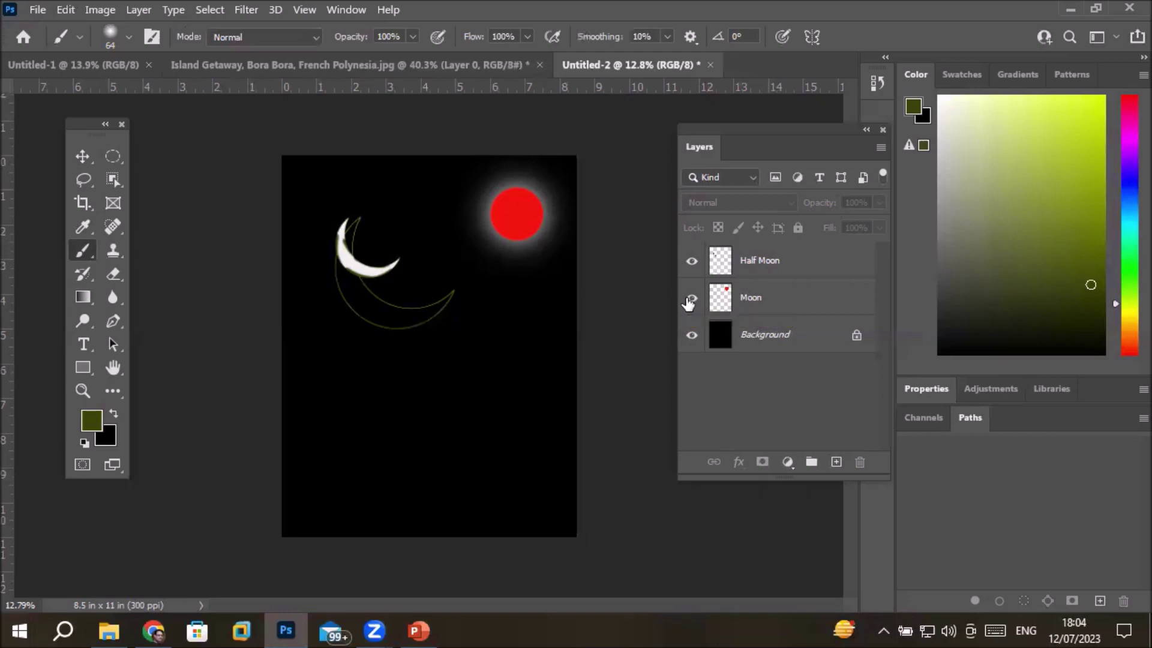
pyautogui.click(762, 268)
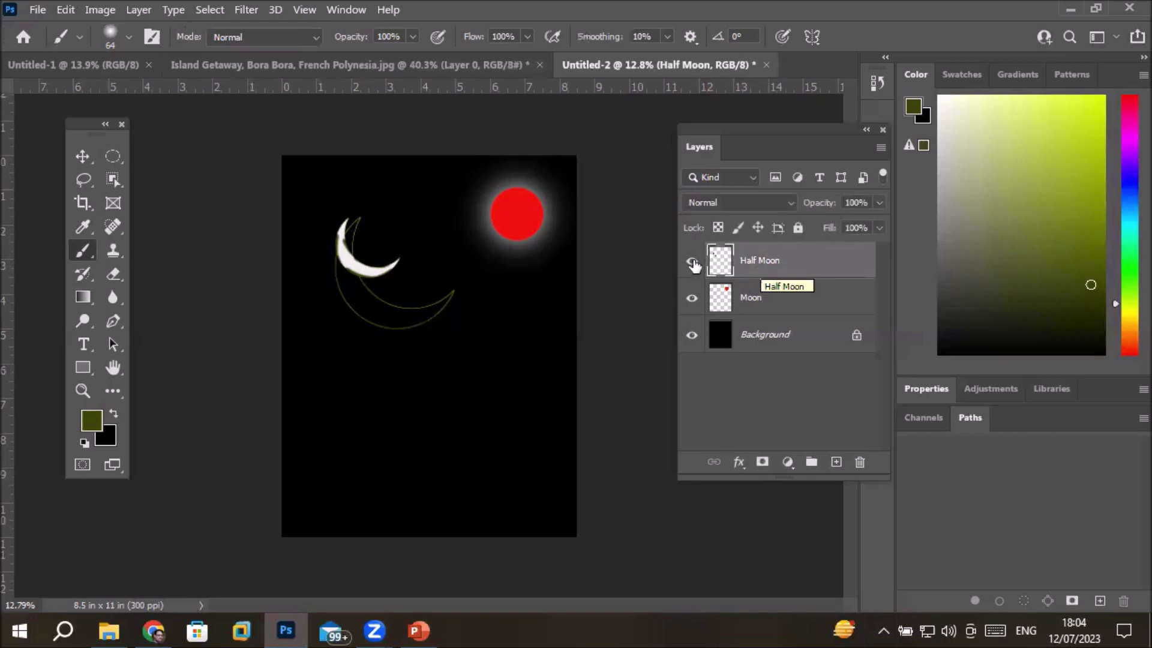
pyautogui.click(82, 158)
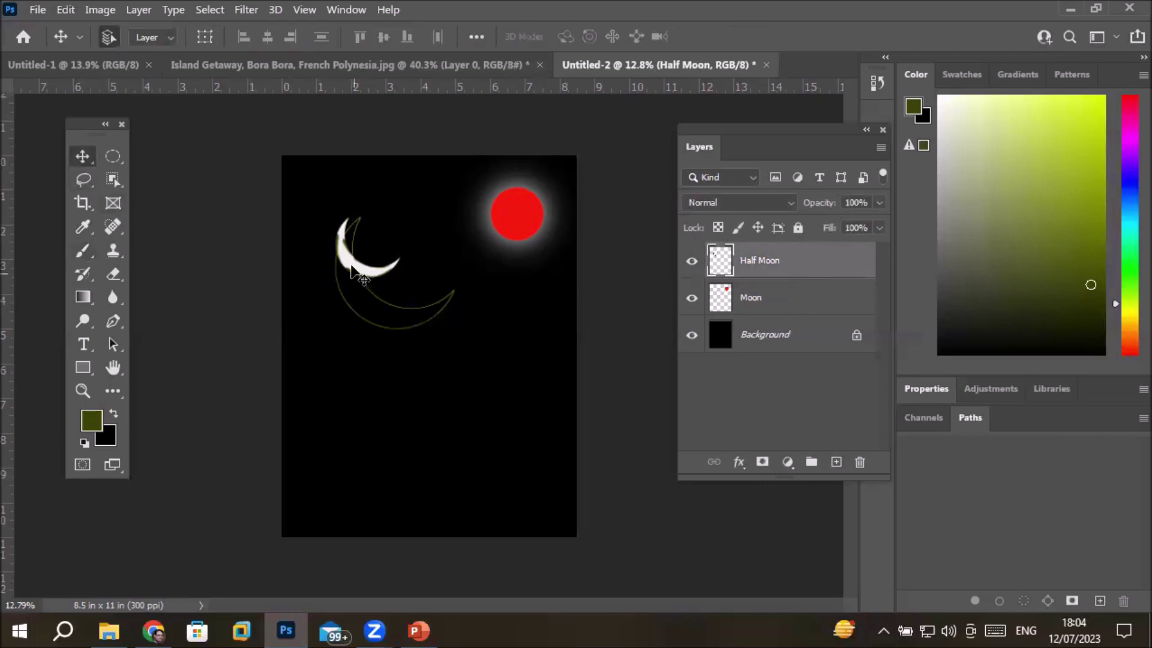
pyautogui.moveTo(363, 271)
pyautogui.mouseDown()
pyautogui.moveTo(486, 451)
pyautogui.moveTo(319, 228)
pyautogui.mouseUp()
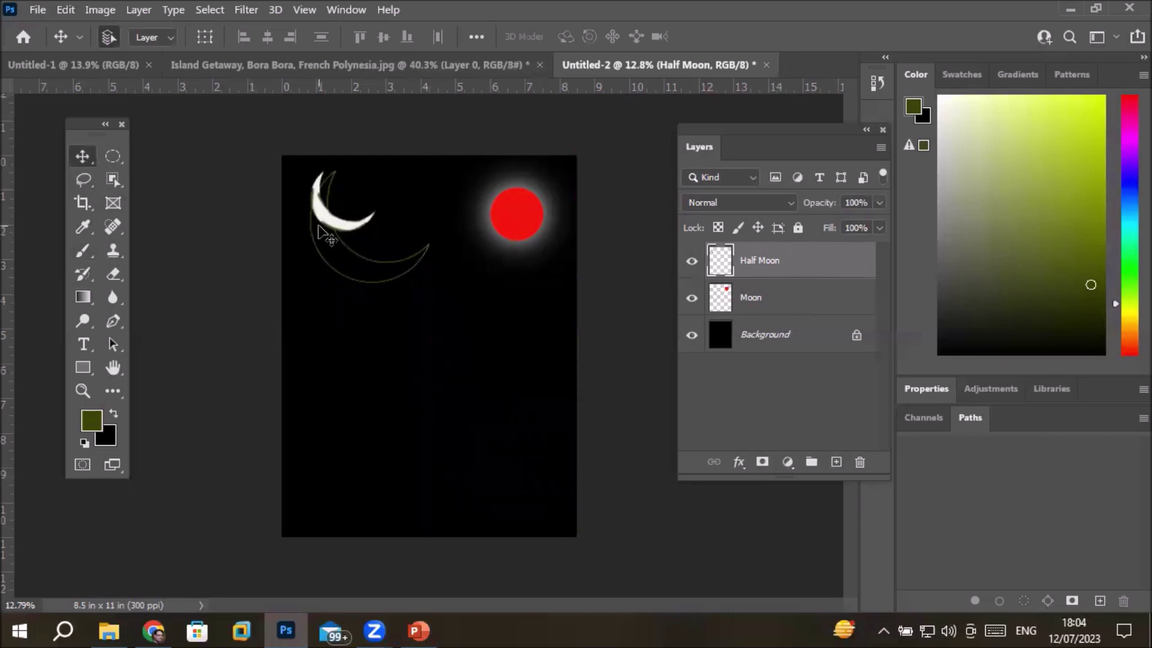
# Step: Move the red sun closer to the top-right corner, then reselect Half Moon
pyautogui.click(756, 301)
pyautogui.moveTo(527, 206)
pyautogui.mouseDown()
pyautogui.moveTo(319, 431)
pyautogui.moveTo(555, 205)
pyautogui.moveTo(547, 186)
pyautogui.mouseUp()
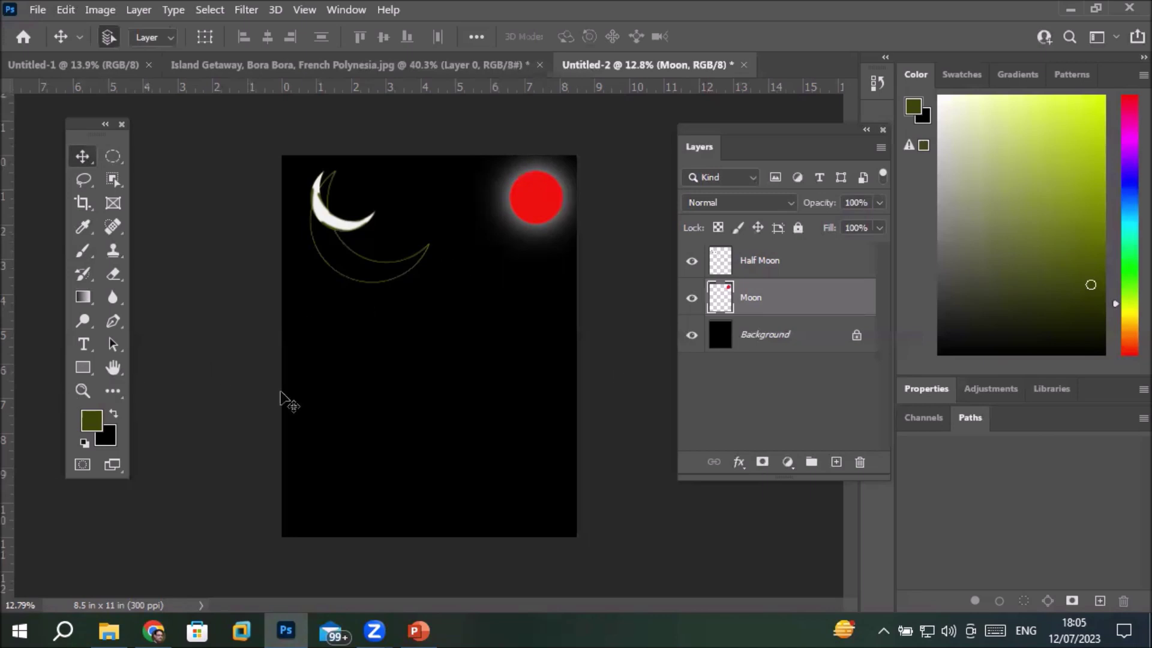
pyautogui.click(755, 259)
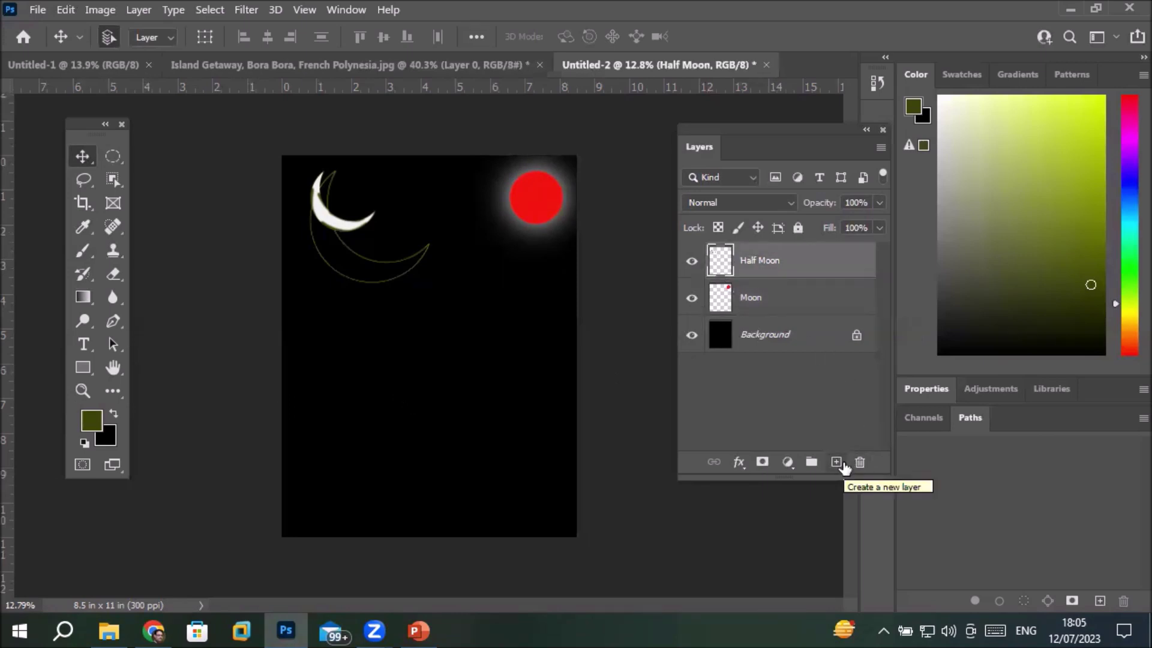
# Step: Add a new Layer 1 above Half Moon and select the Custom Shape Tool
pyautogui.click(836, 462)
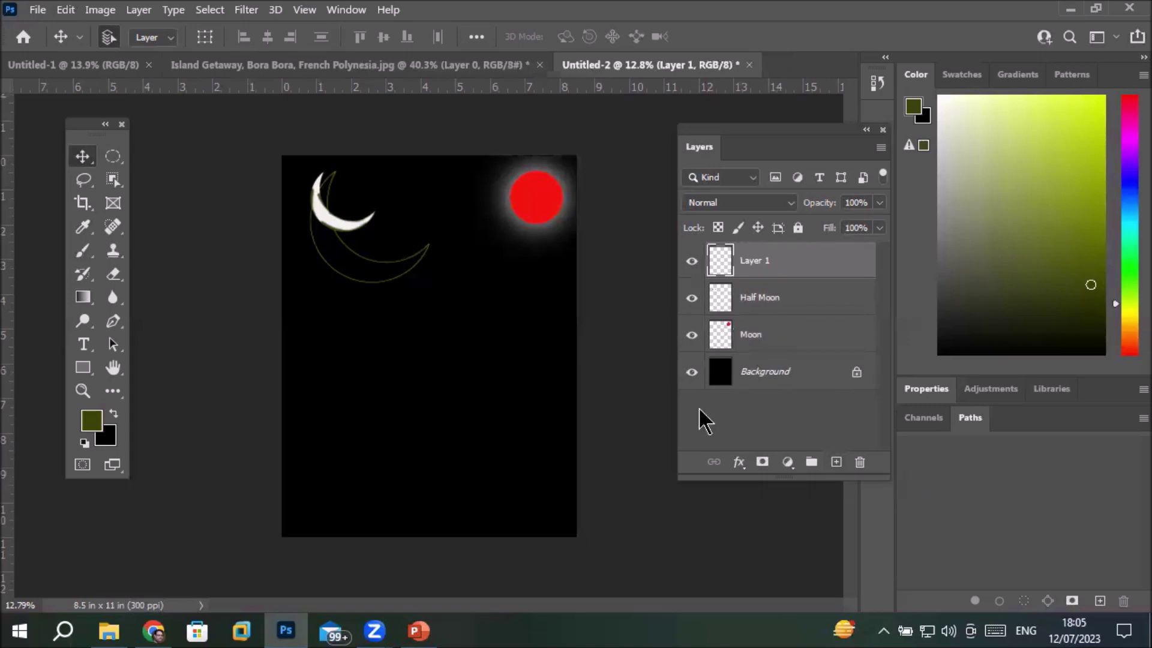
pyautogui.click(85, 367)
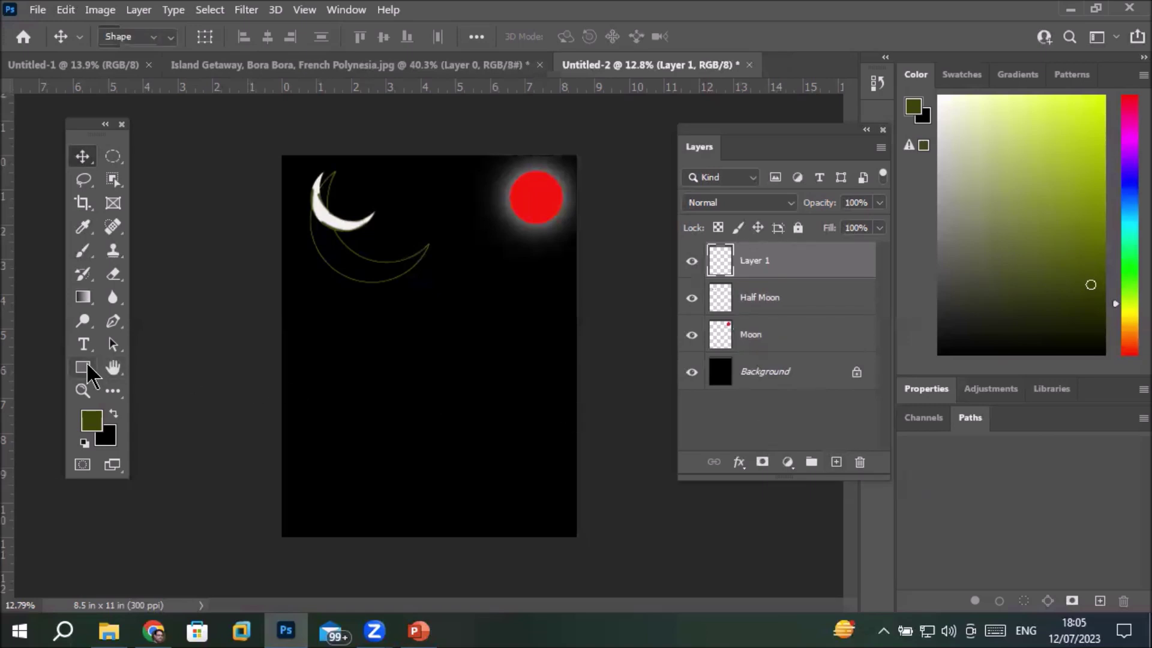
pyautogui.rightClick(87, 365)
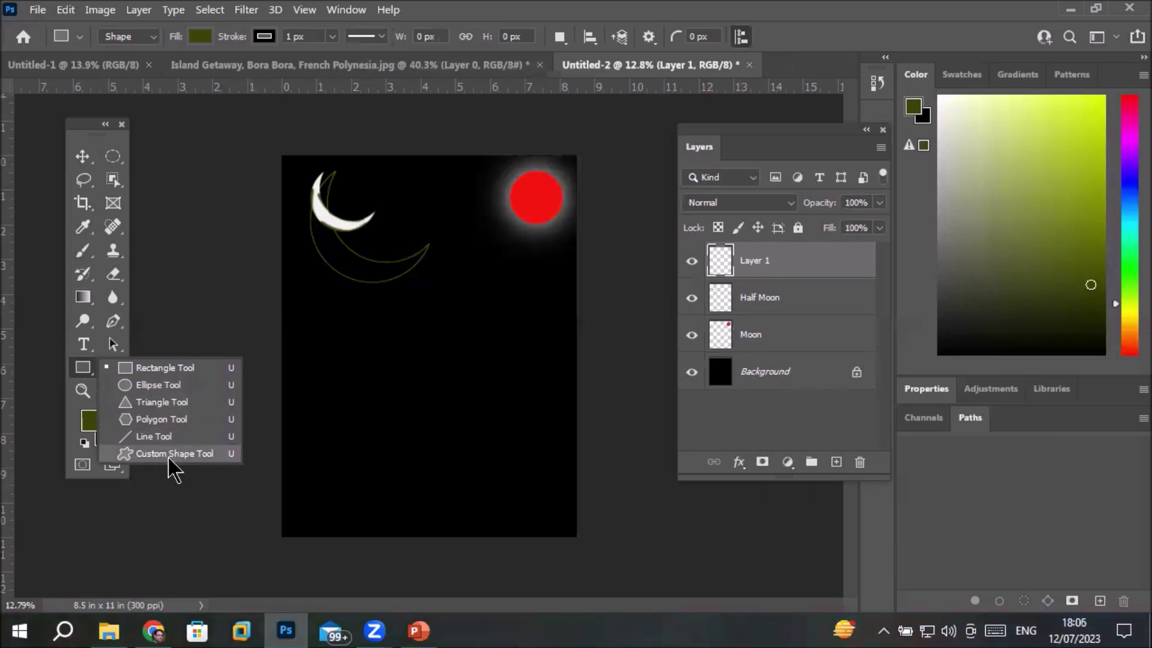
pyautogui.click(169, 455)
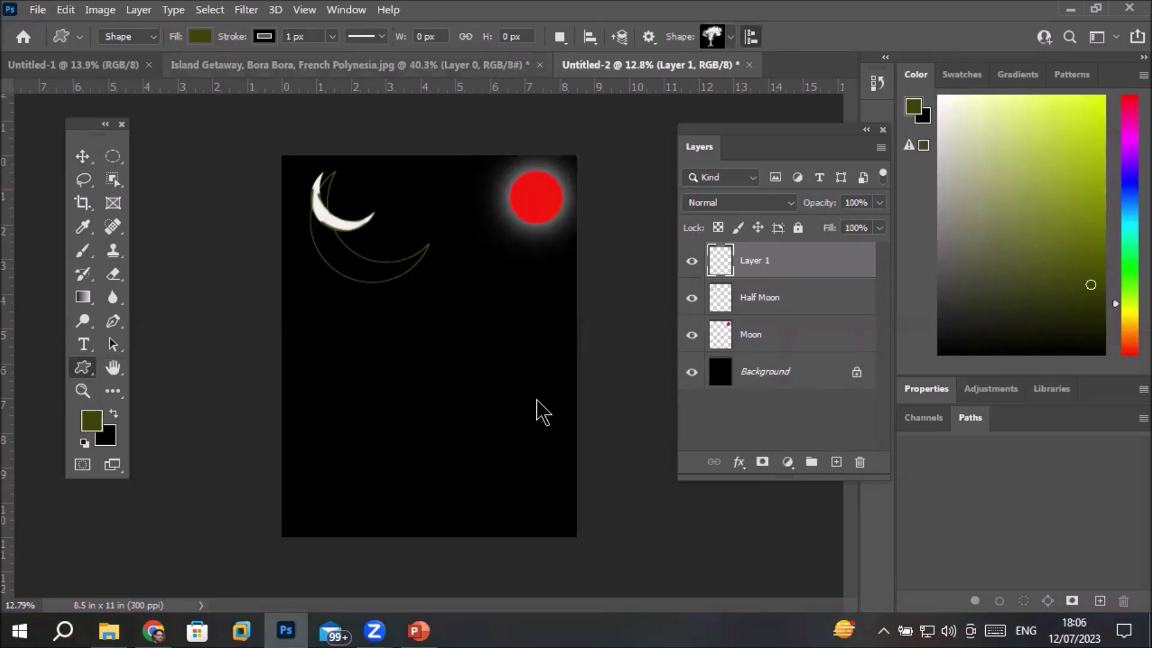
# Step: Open the custom shape picker and expand the Leaf Trees and Wild Animals sets
pyautogui.click(731, 38)
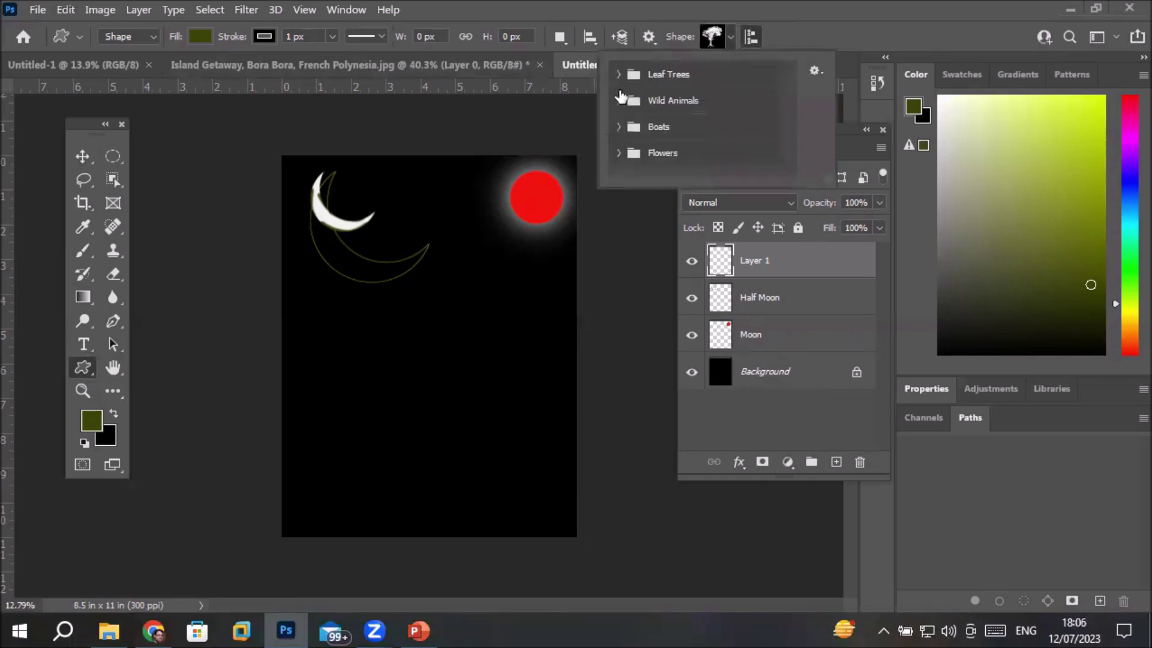
pyautogui.click(618, 73)
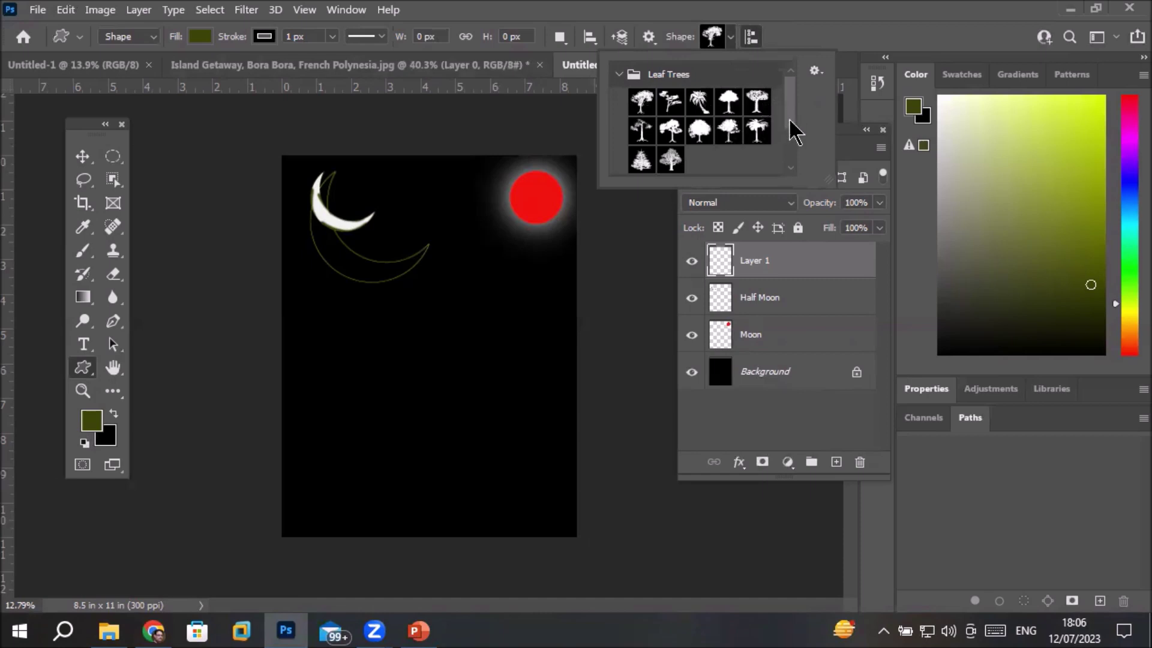
pyautogui.moveTo(789, 129); pyautogui.dragTo(790, 161)
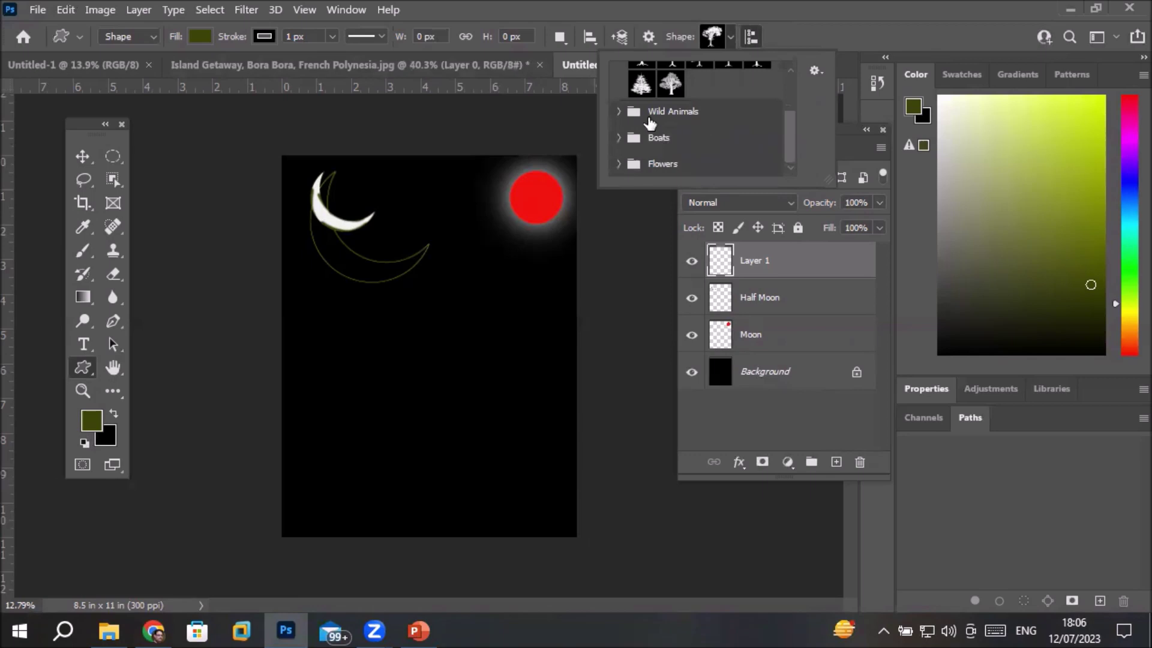
pyautogui.click(617, 113)
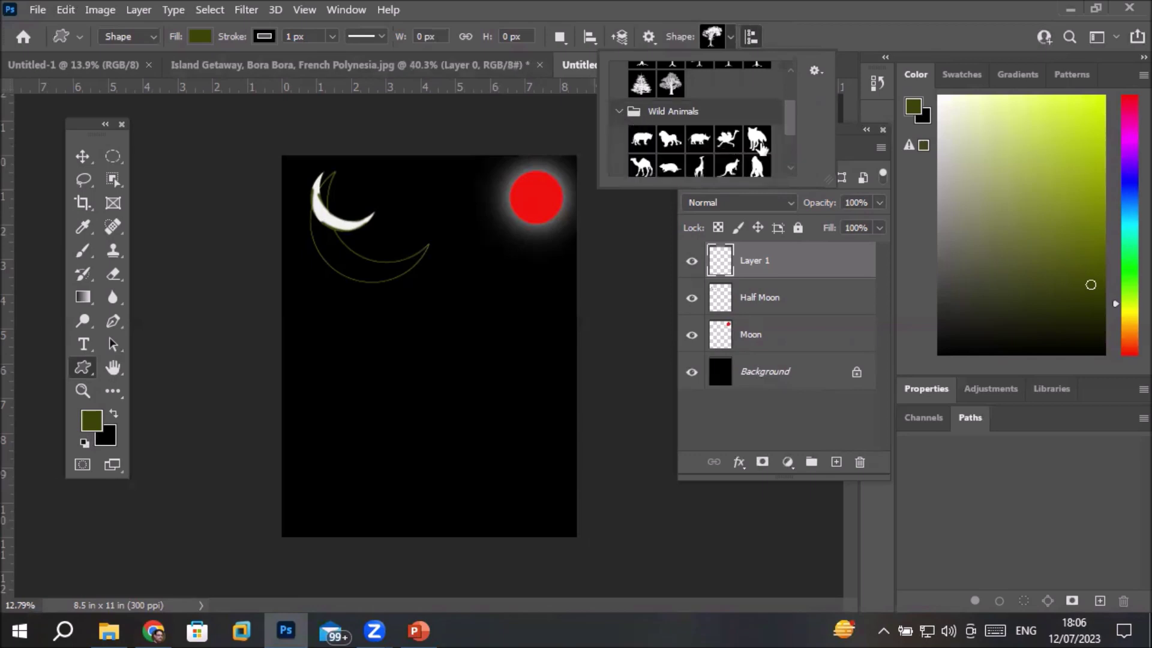
pyautogui.moveTo(787, 123); pyautogui.dragTo(786, 161)
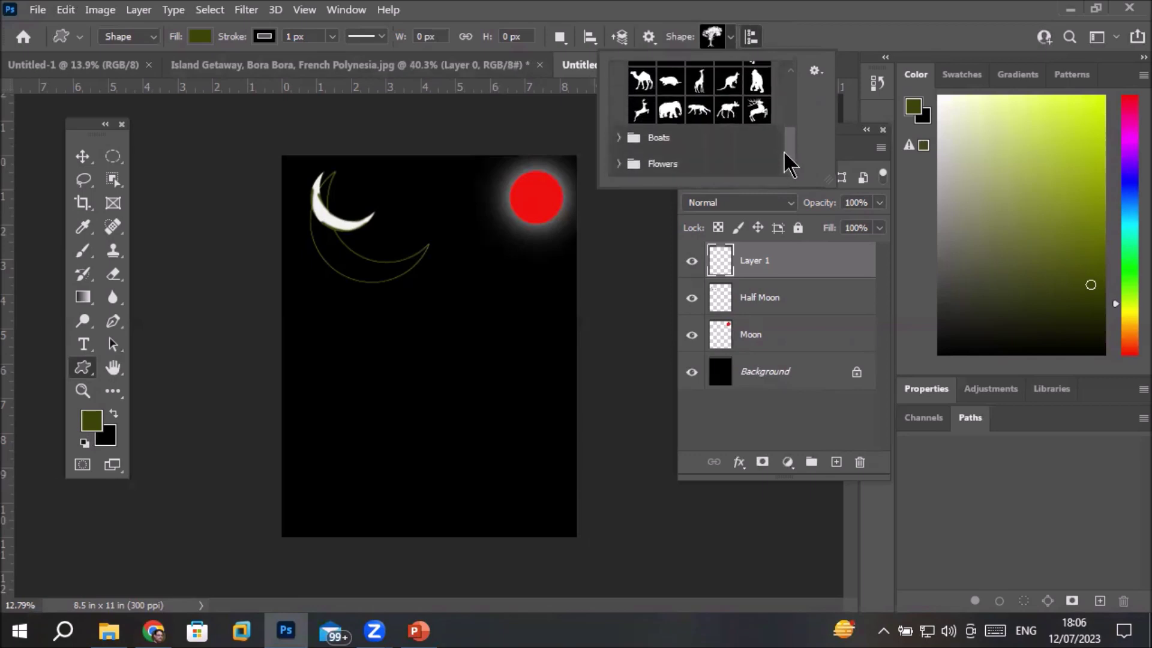
# Step: Expand the Boats and Flowers shape sets and scroll through their shapes
pyautogui.click(619, 138)
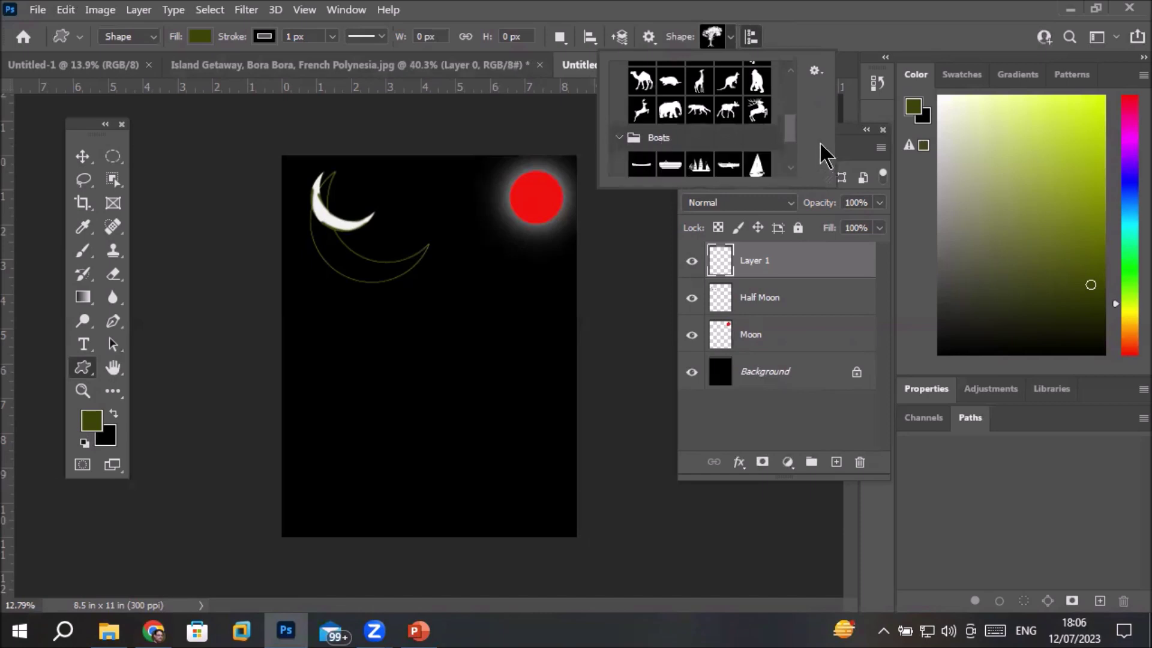
pyautogui.moveTo(792, 141); pyautogui.dragTo(792, 159)
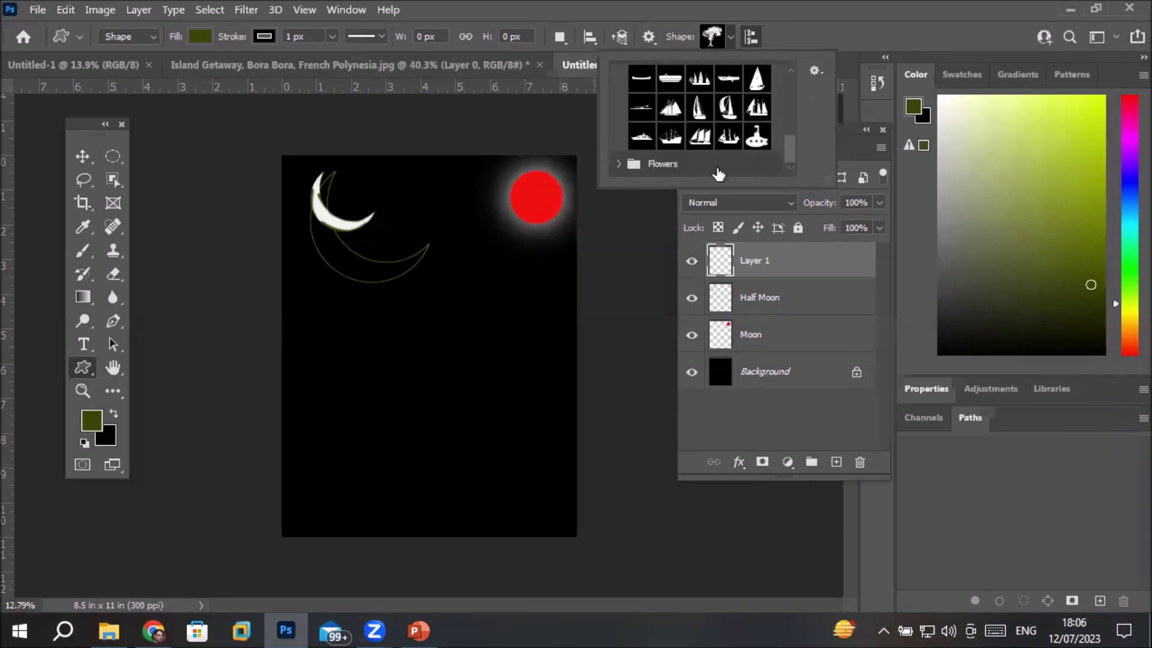
pyautogui.click(618, 165)
pyautogui.moveTo(790, 133); pyautogui.dragTo(787, 159)
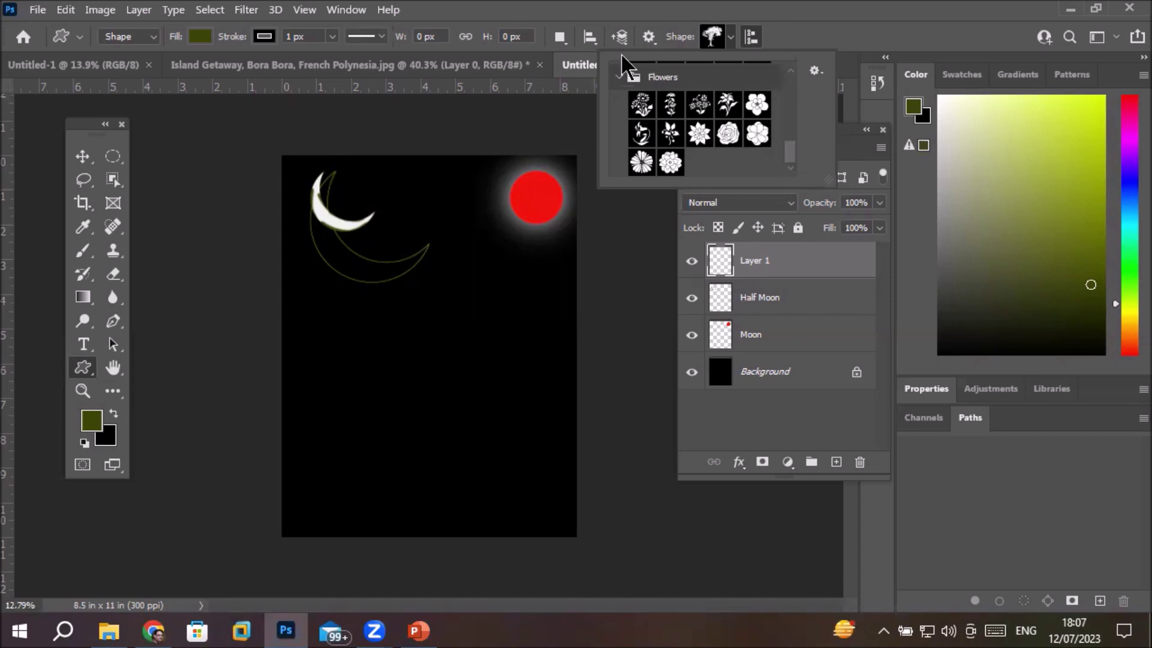
# Step: Collapse the Flowers, Leaf Trees, Wild Animals and Boats sets, then bring up the PowerPoint slides
pyautogui.click(615, 72)
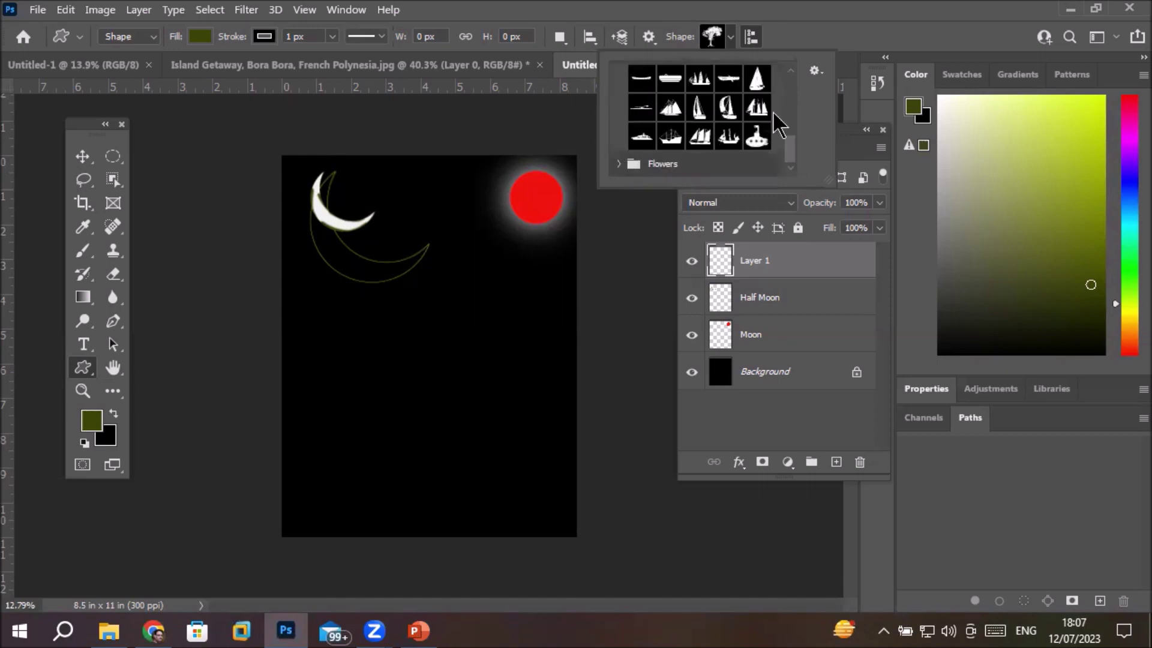
pyautogui.moveTo(789, 144); pyautogui.dragTo(790, 81)
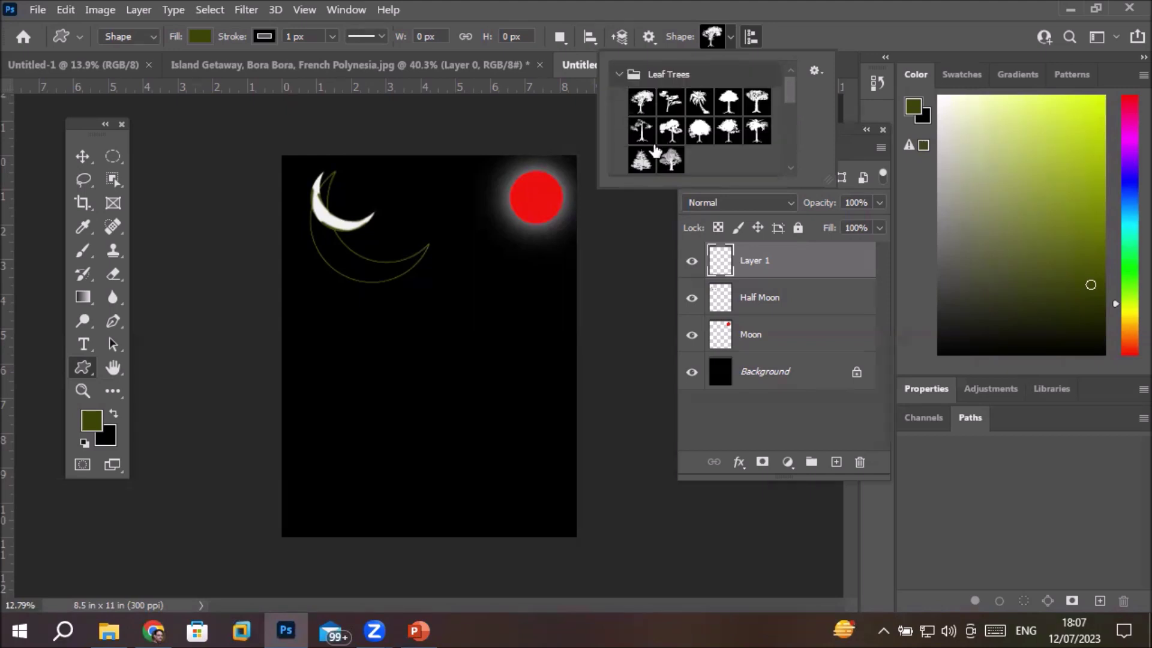
pyautogui.click(618, 73)
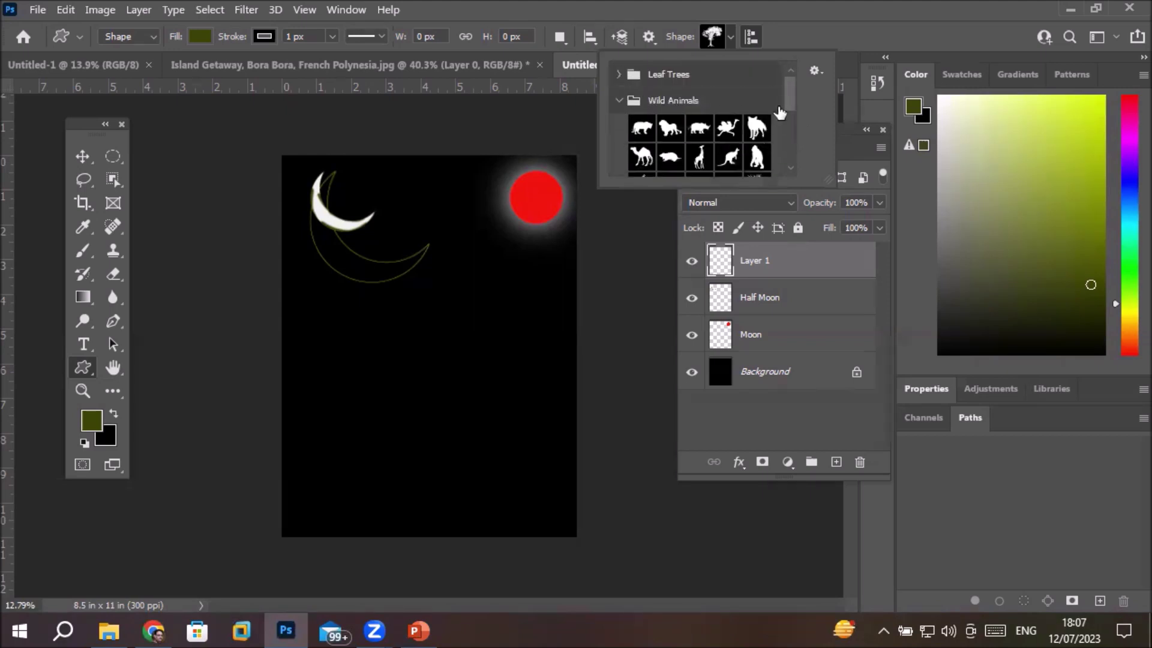
pyautogui.click(619, 103)
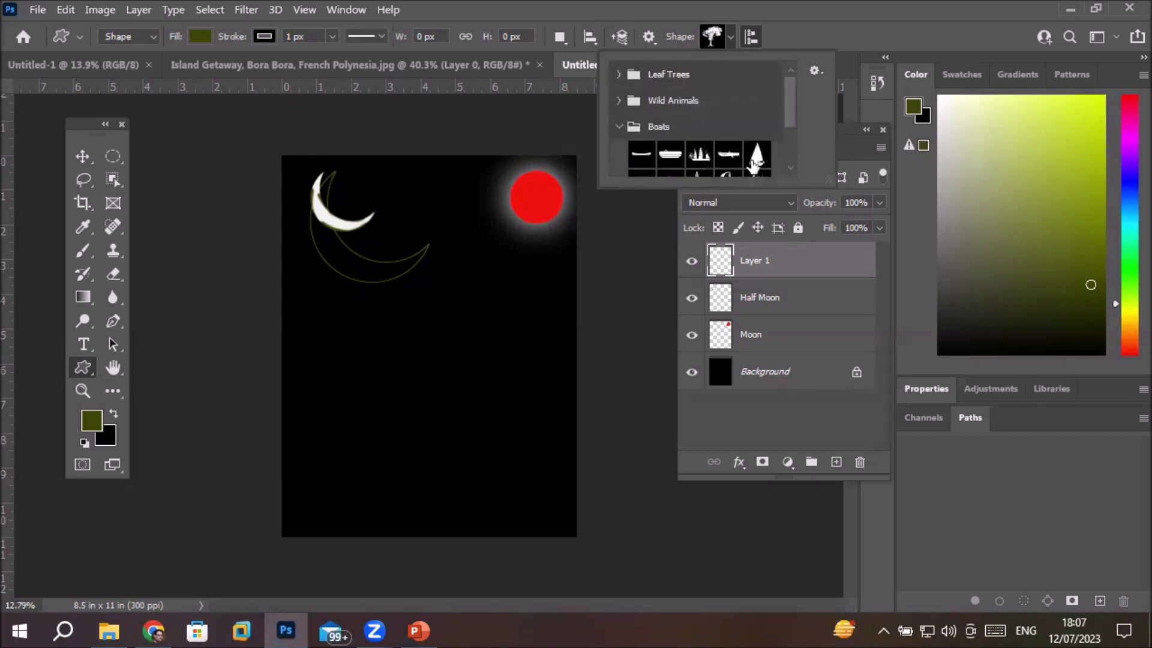
pyautogui.click(619, 127)
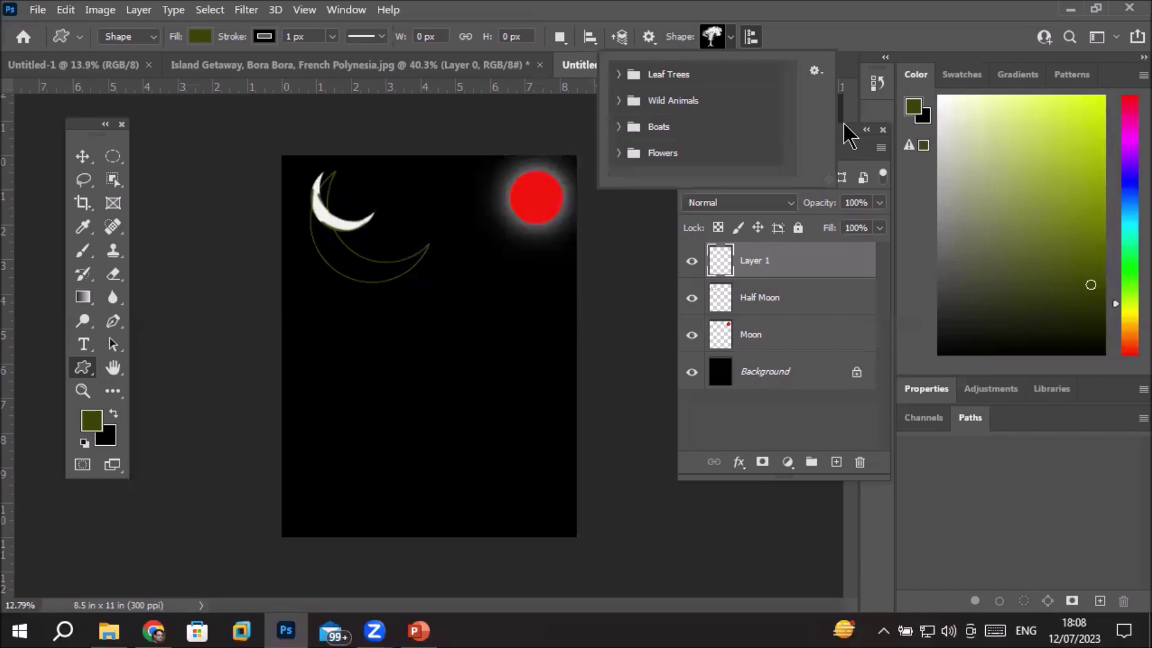
pyautogui.click(418, 630)
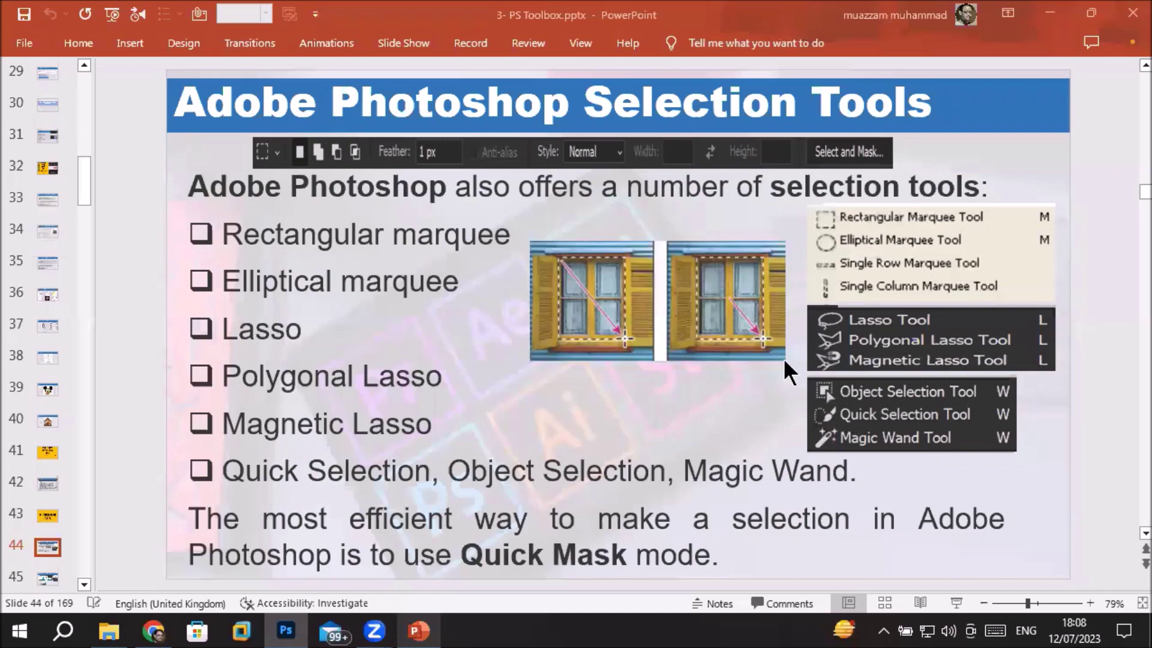
# Step: Scroll back and forth through the Photoshop toolbox slides
pyautogui.scroll(-2, 784, 361)
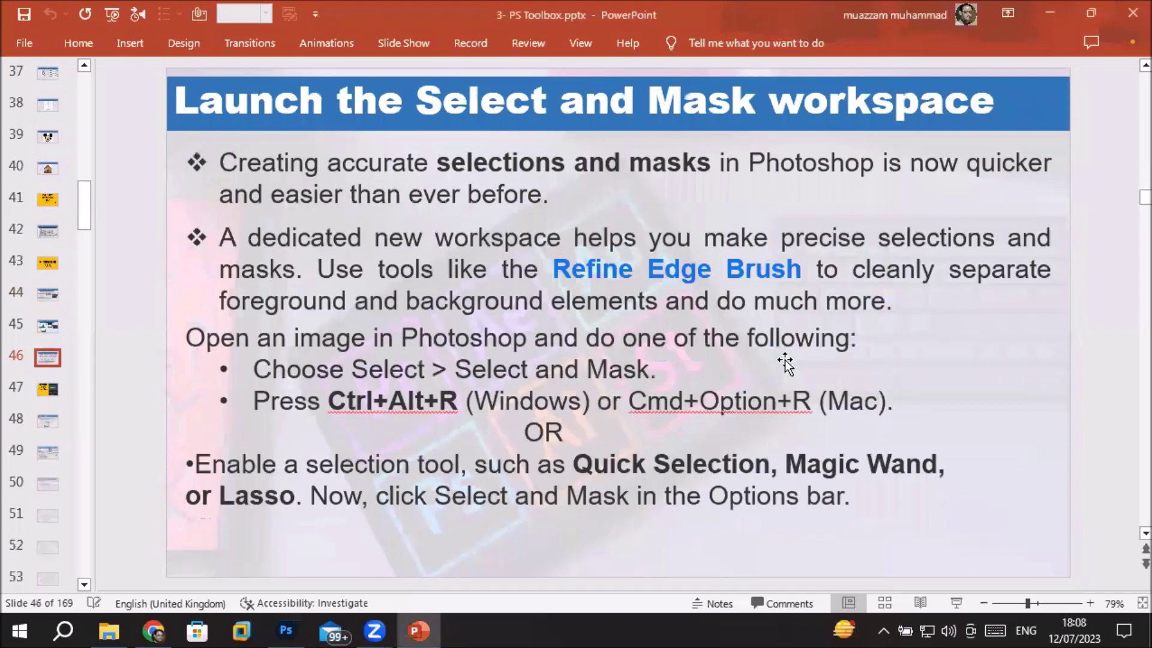
pyautogui.scroll(-1, 784, 361)
pyautogui.scroll(-1, 785, 361)
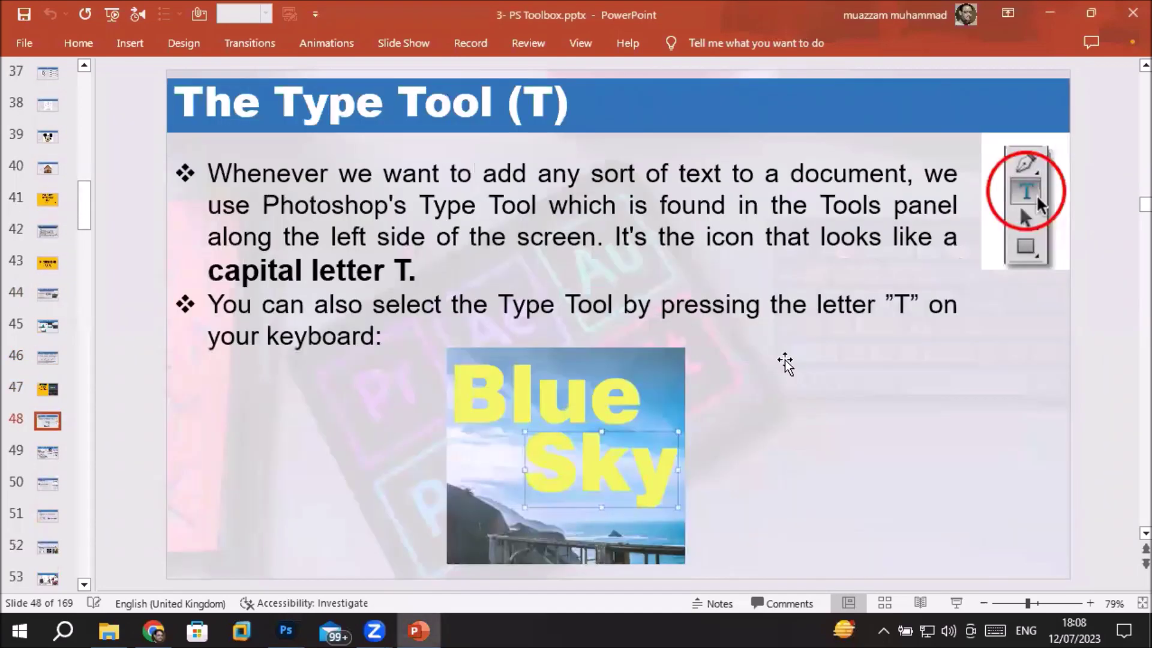
pyautogui.scroll(-2, 785, 362)
pyautogui.scroll(-1, 785, 362)
pyautogui.scroll(2, 785, 362)
pyautogui.scroll(2, 784, 362)
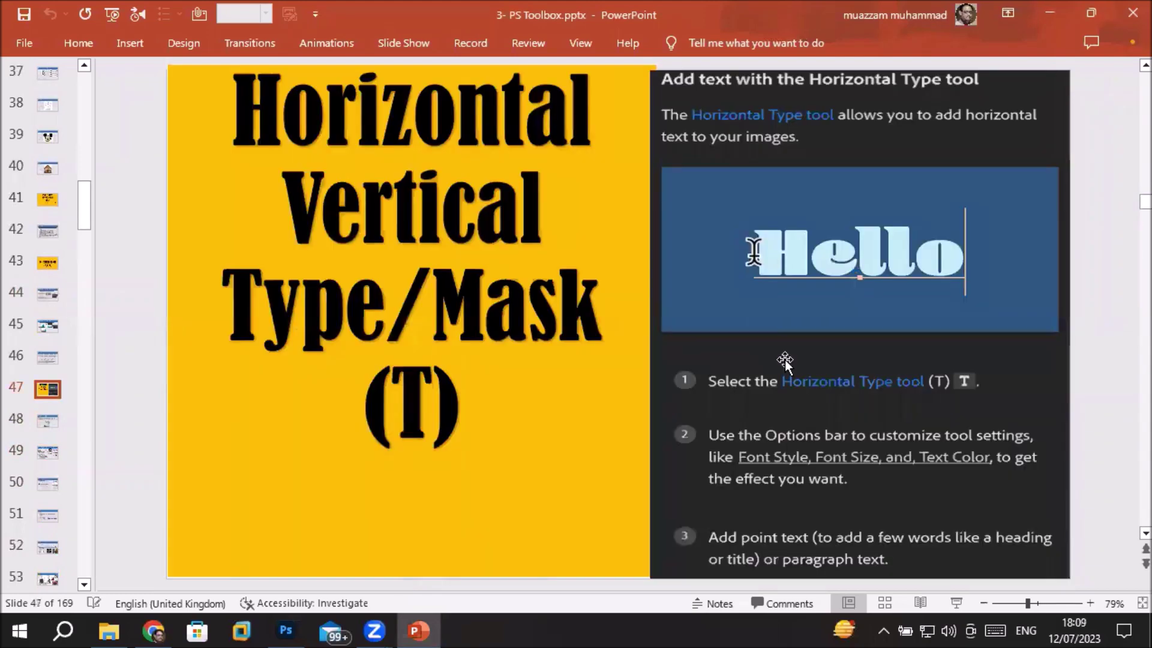
pyautogui.scroll(1, 785, 361)
pyautogui.scroll(1, 785, 362)
pyautogui.scroll(-1, 785, 362)
pyautogui.scroll(-2, 785, 360)
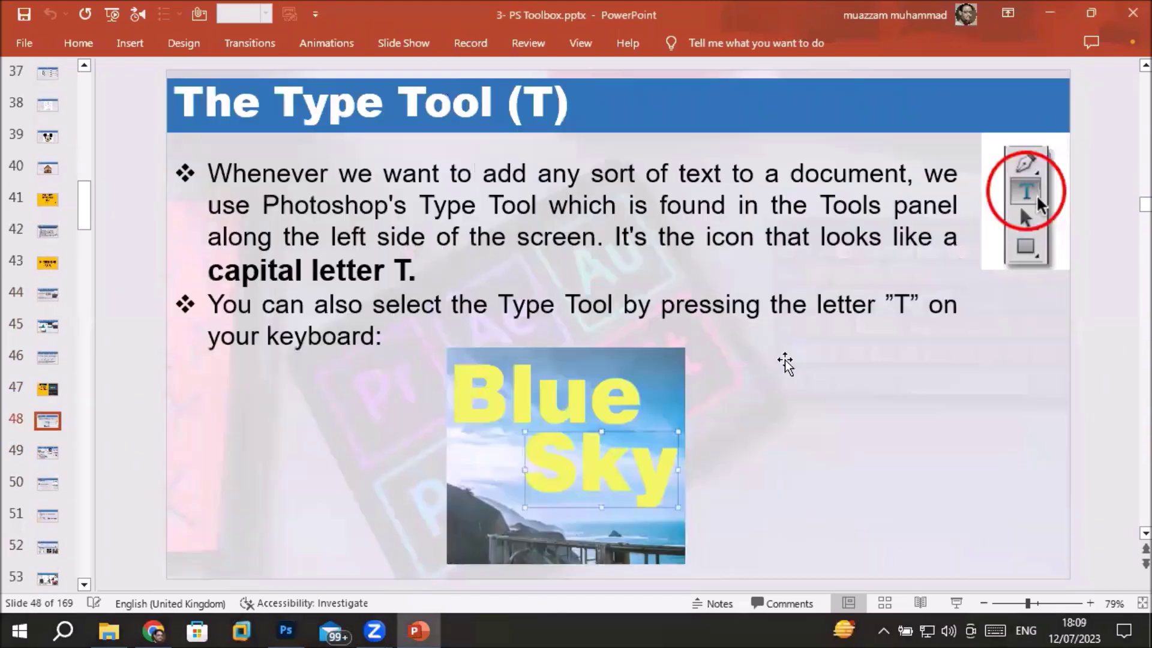
pyautogui.scroll(3, 785, 360)
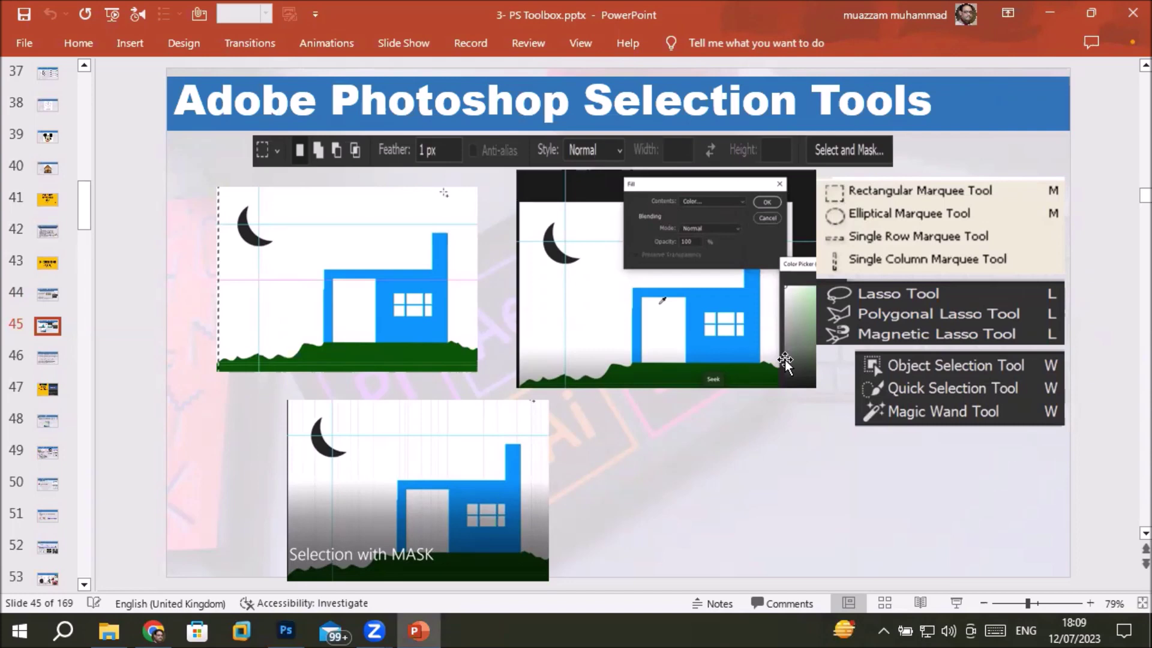
# Step: Scroll to slide 35, Draw, Define, Delete a Custom shape
pyautogui.scroll(-5, 785, 360)
pyautogui.scroll(-2, 785, 360)
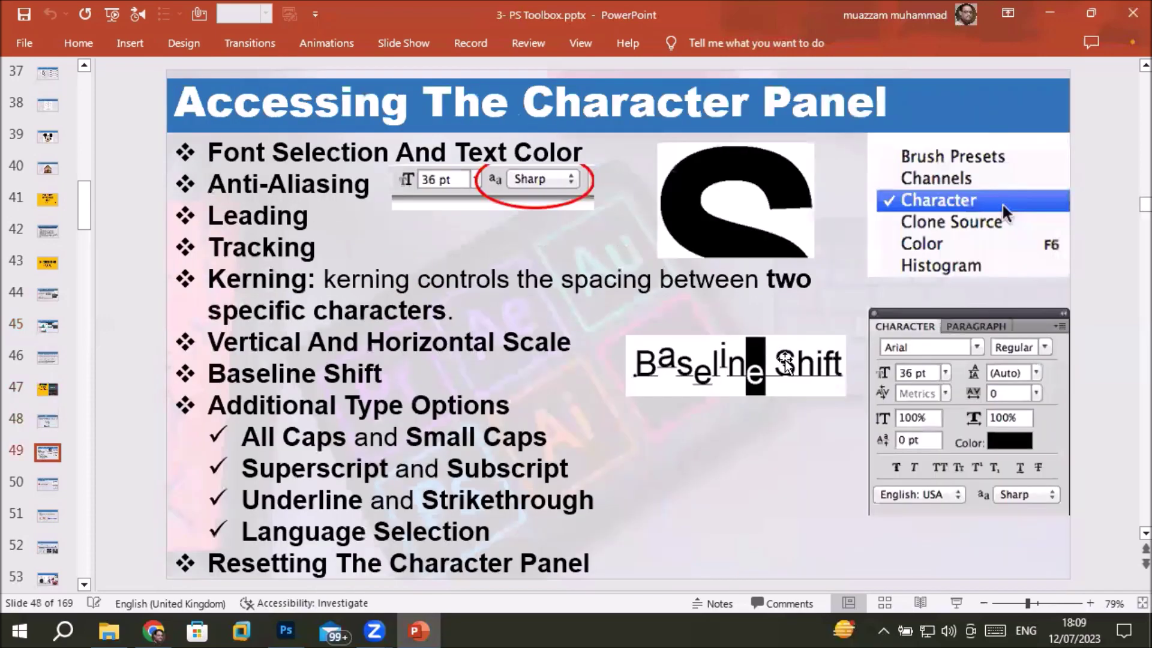
pyautogui.scroll(-4, 784, 360)
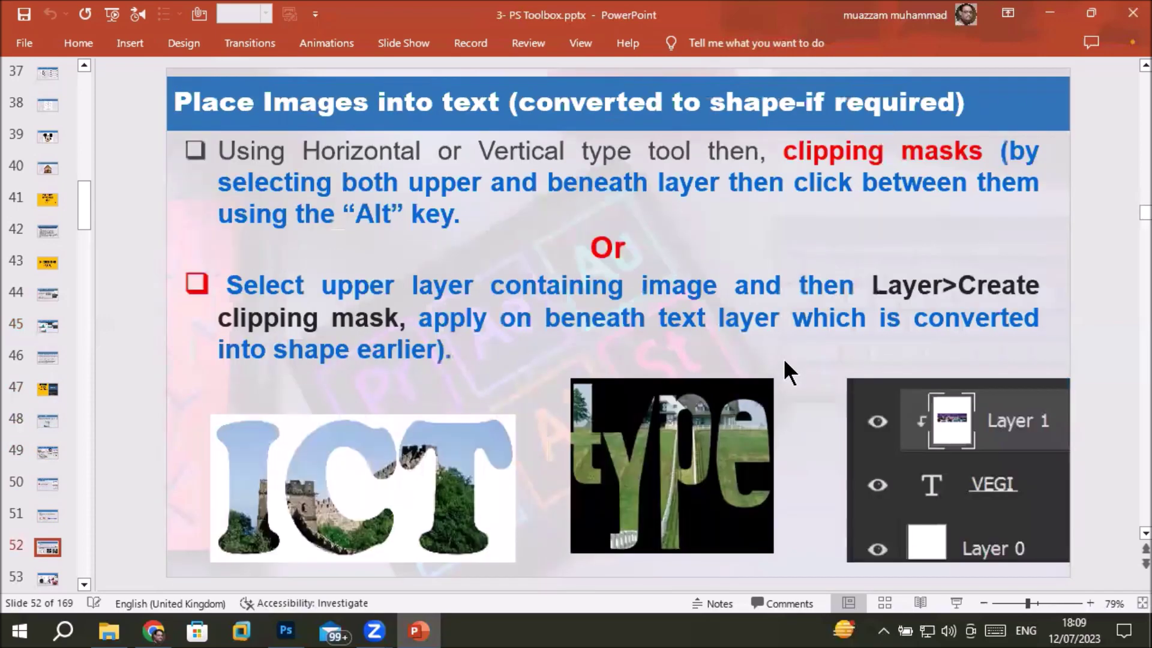
pyautogui.scroll(-1, 785, 359)
pyautogui.scroll(-1, 785, 359)
pyautogui.scroll(-1, 785, 359)
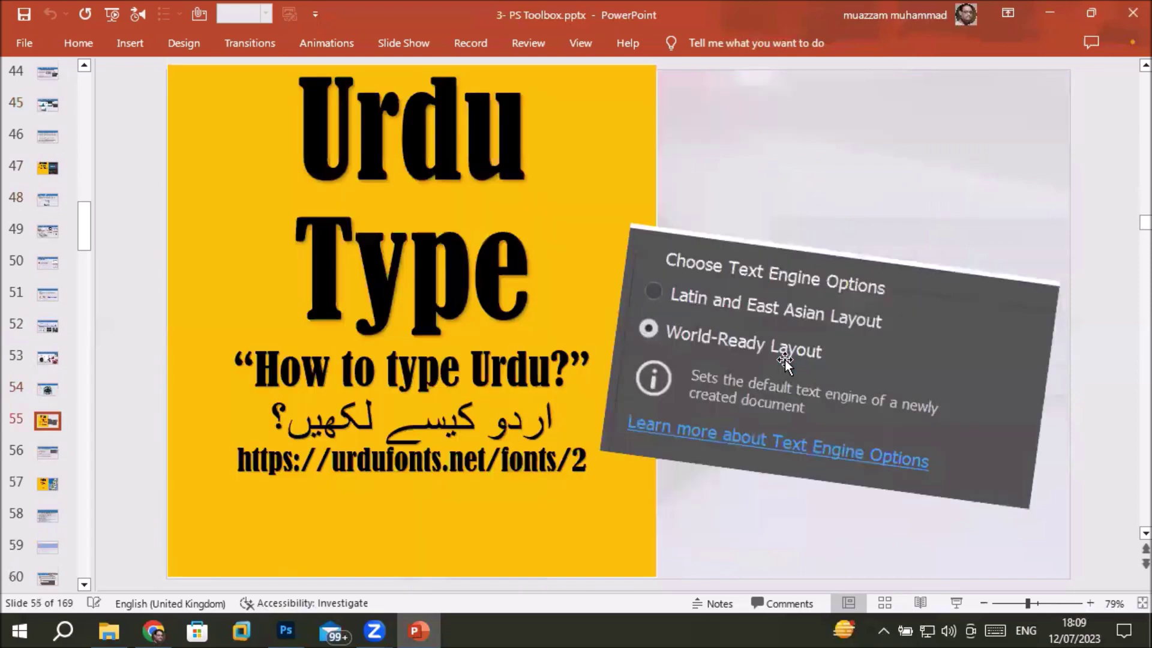
pyautogui.scroll(-1, 785, 360)
pyautogui.scroll(-2, 785, 360)
pyautogui.scroll(-2, 784, 360)
pyautogui.scroll(-1, 785, 360)
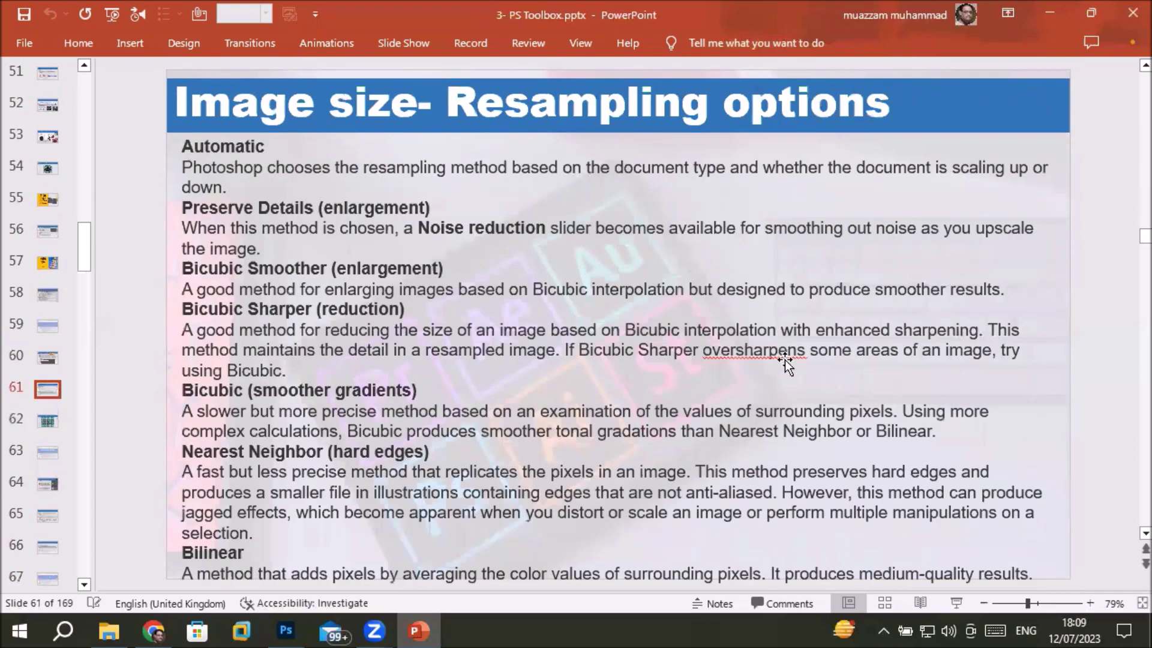
pyautogui.scroll(-2, 785, 360)
pyautogui.scroll(-1, 784, 360)
pyautogui.scroll(-1, 785, 360)
pyautogui.scroll(-2, 784, 360)
pyautogui.scroll(-1, 785, 360)
pyautogui.scroll(-1, 785, 360)
pyautogui.scroll(-1, 784, 360)
pyautogui.scroll(3, 784, 360)
pyautogui.scroll(2, 785, 360)
pyautogui.scroll(3, 784, 359)
pyautogui.scroll(4, 784, 360)
pyautogui.scroll(4, 785, 360)
pyautogui.scroll(2, 785, 360)
pyautogui.scroll(1, 785, 360)
pyautogui.scroll(2, 785, 360)
pyautogui.scroll(2, 784, 360)
pyautogui.scroll(2, 784, 360)
pyautogui.scroll(2, 784, 360)
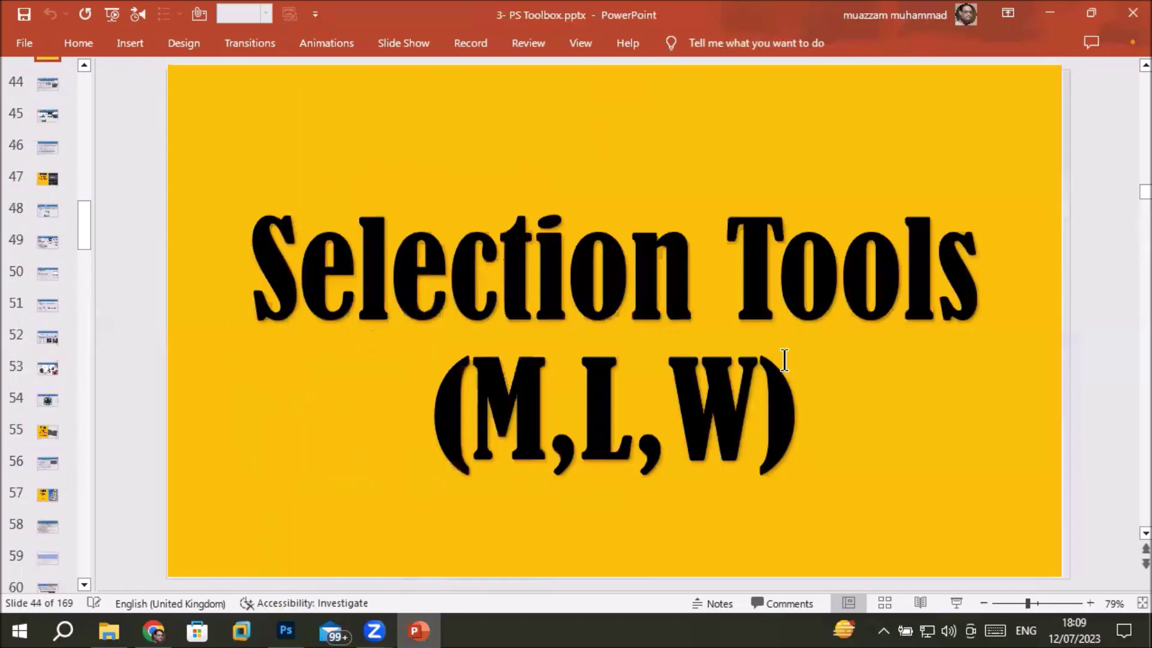
pyautogui.scroll(2, 785, 360)
pyautogui.scroll(2, 784, 360)
pyautogui.scroll(2, 785, 360)
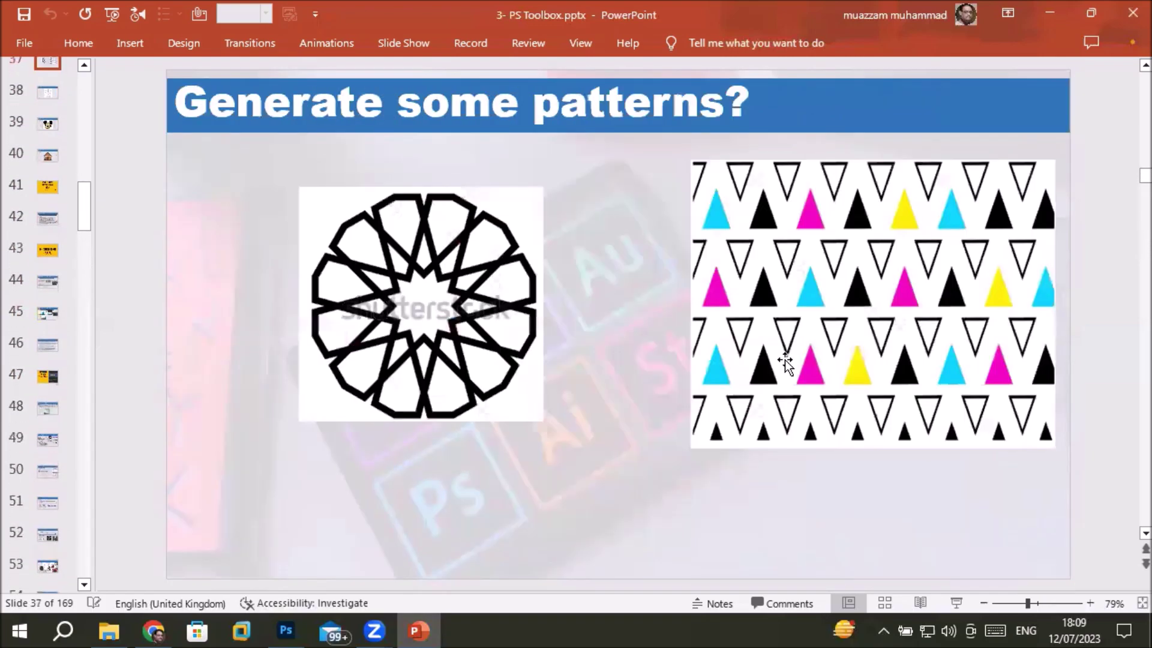
pyautogui.scroll(1, 784, 359)
pyautogui.scroll(1, 785, 360)
pyautogui.scroll(1, 785, 360)
pyautogui.scroll(1, 784, 360)
pyautogui.scroll(1, 784, 360)
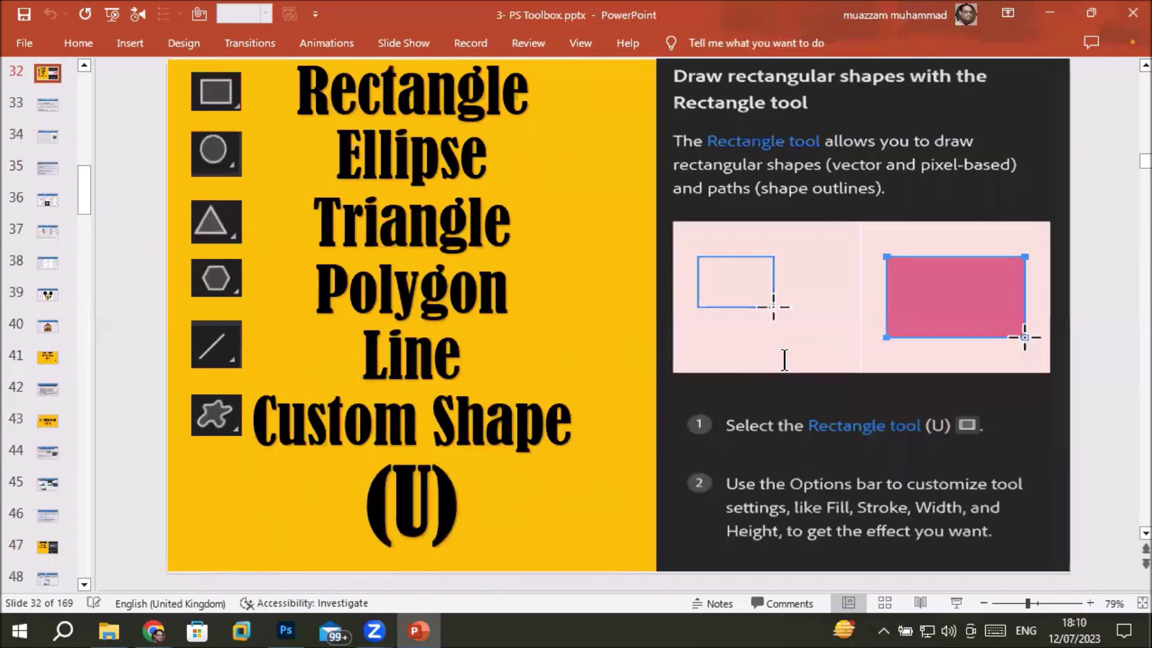
pyautogui.scroll(-1, 784, 360)
pyautogui.scroll(-2, 784, 360)
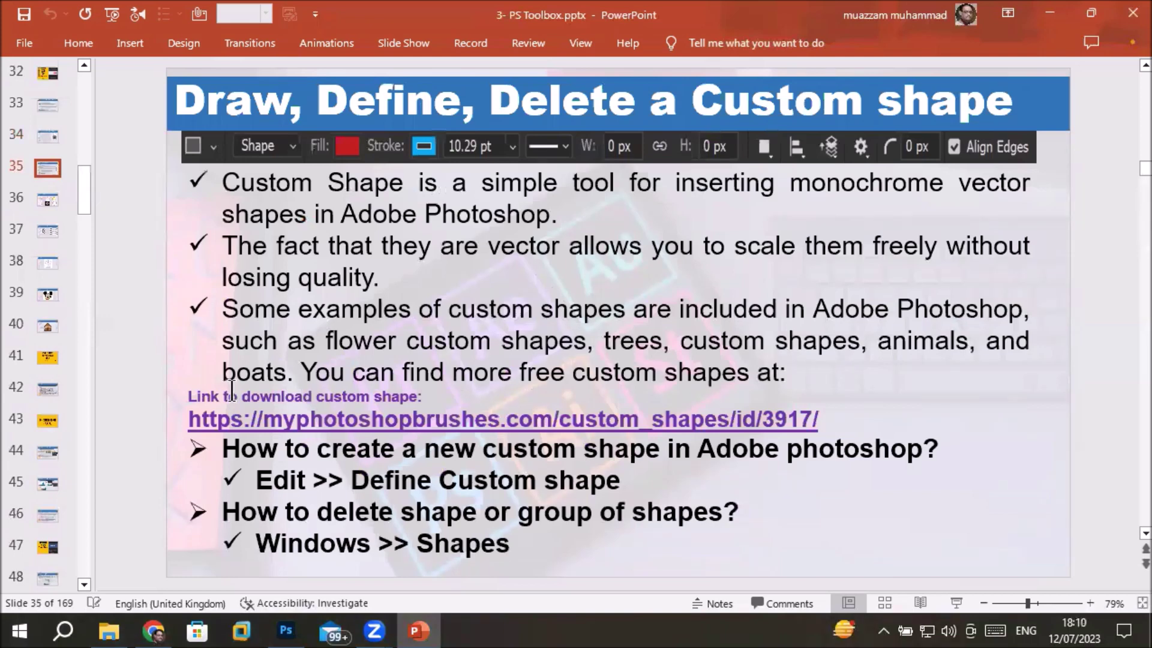
# Step: Open the Arrows Custom Shapes download page and copy its web address
pyautogui.keyDown('ctrl'); pyautogui.click(571, 423); pyautogui.keyUp('ctrl')
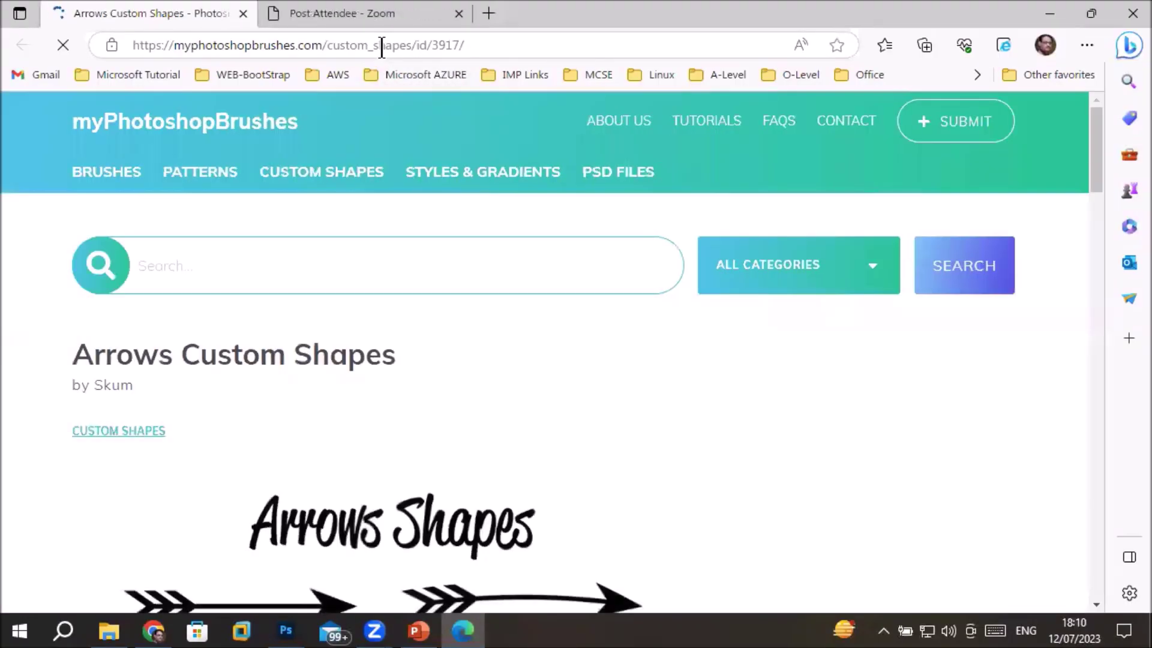
pyautogui.click(382, 45)
pyautogui.rightClick(382, 46)
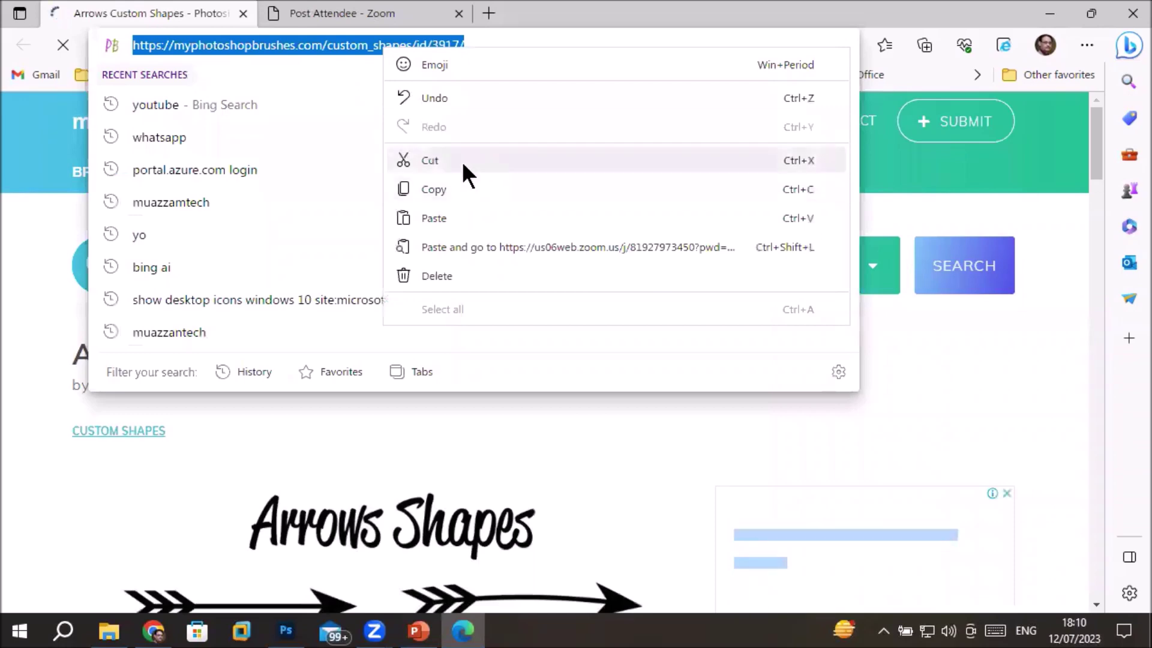
pyautogui.click(463, 188)
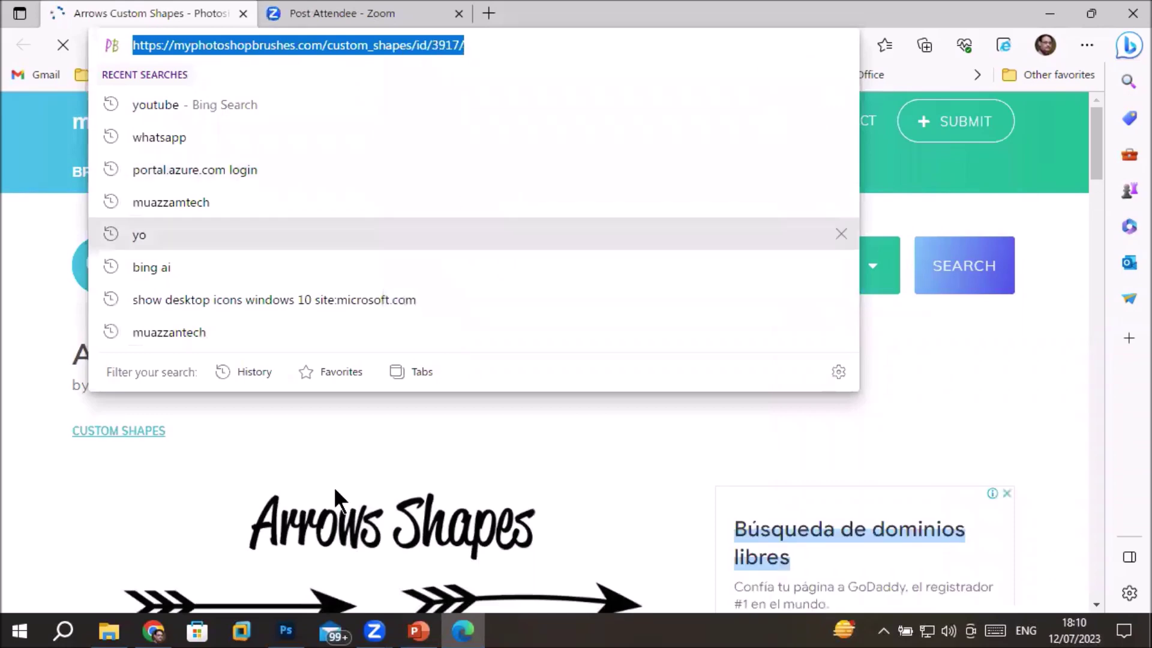
pyautogui.click(64, 631)
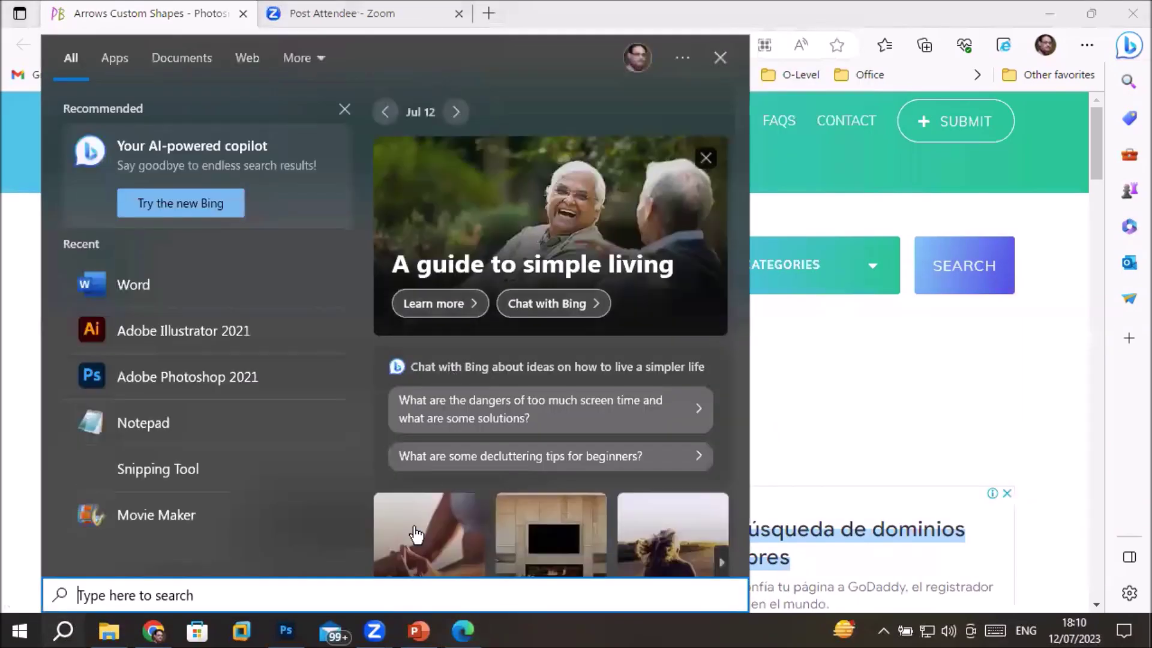
pyautogui.click(151, 630)
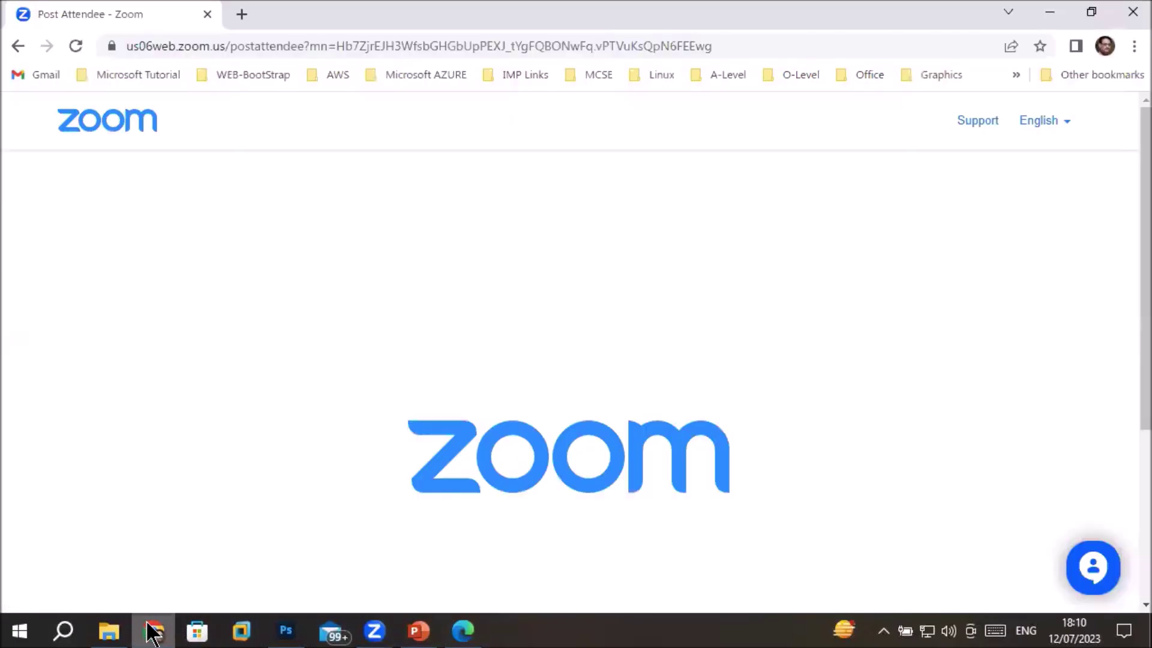
# Step: Open WhatsApp Web and send the shapes link to the Graphic 5pm (Boys) Feb23 group
pyautogui.click(240, 18)
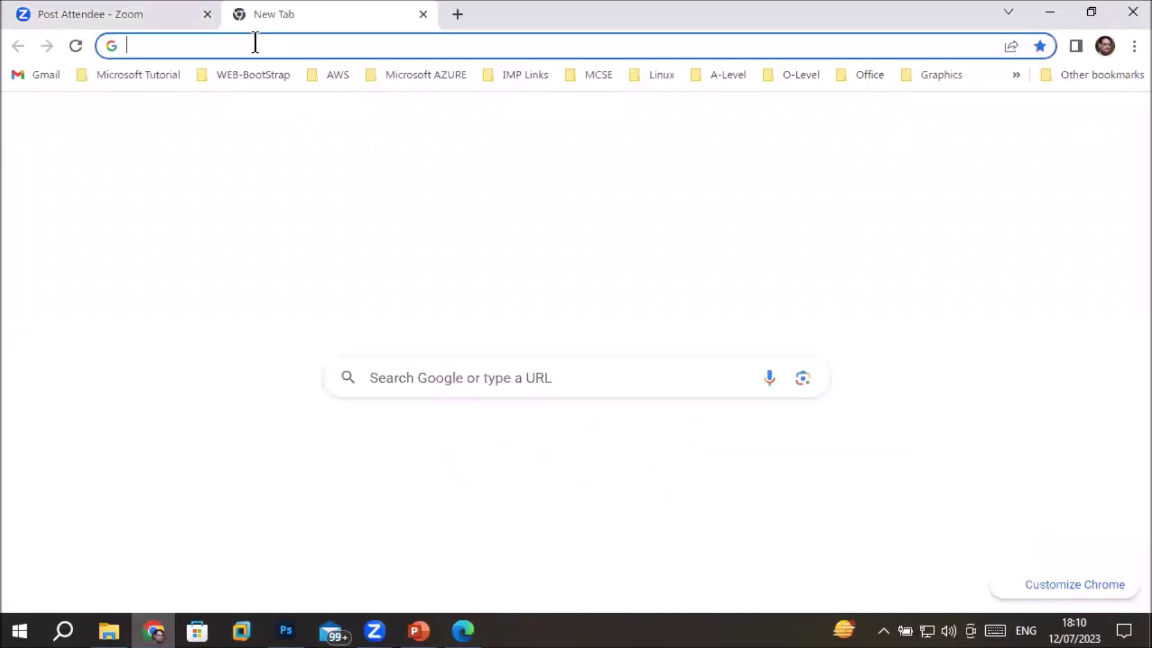
pyautogui.write('w')
pyautogui.press('Return')
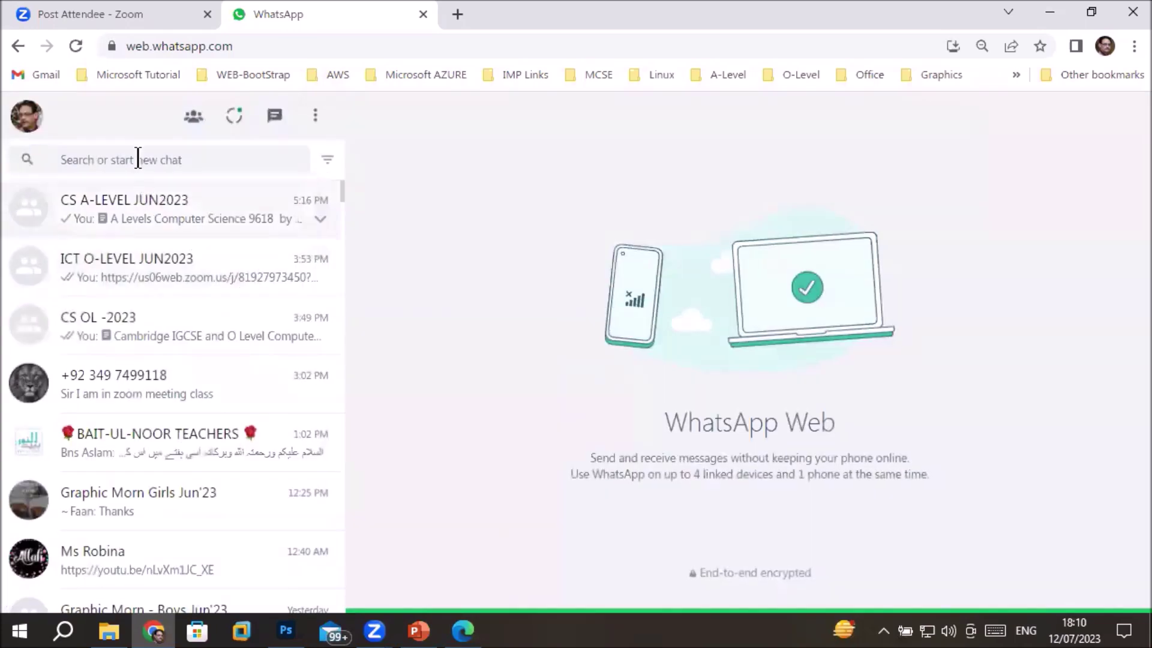
pyautogui.click(142, 156)
pyautogui.write('gra')
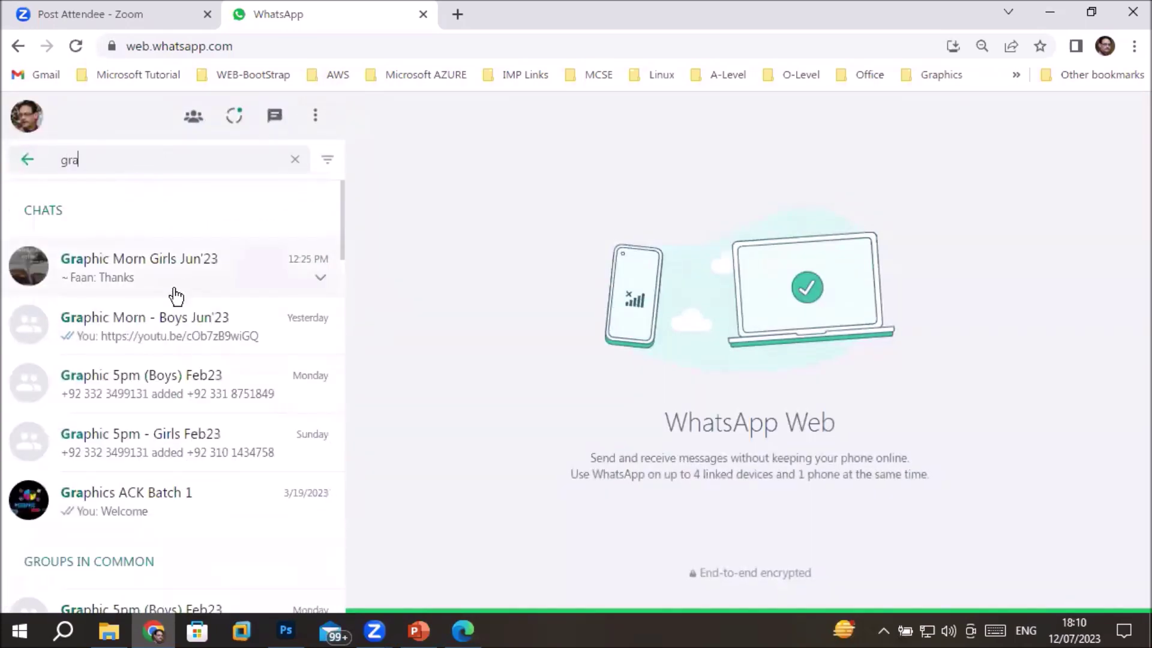
pyautogui.click(141, 394)
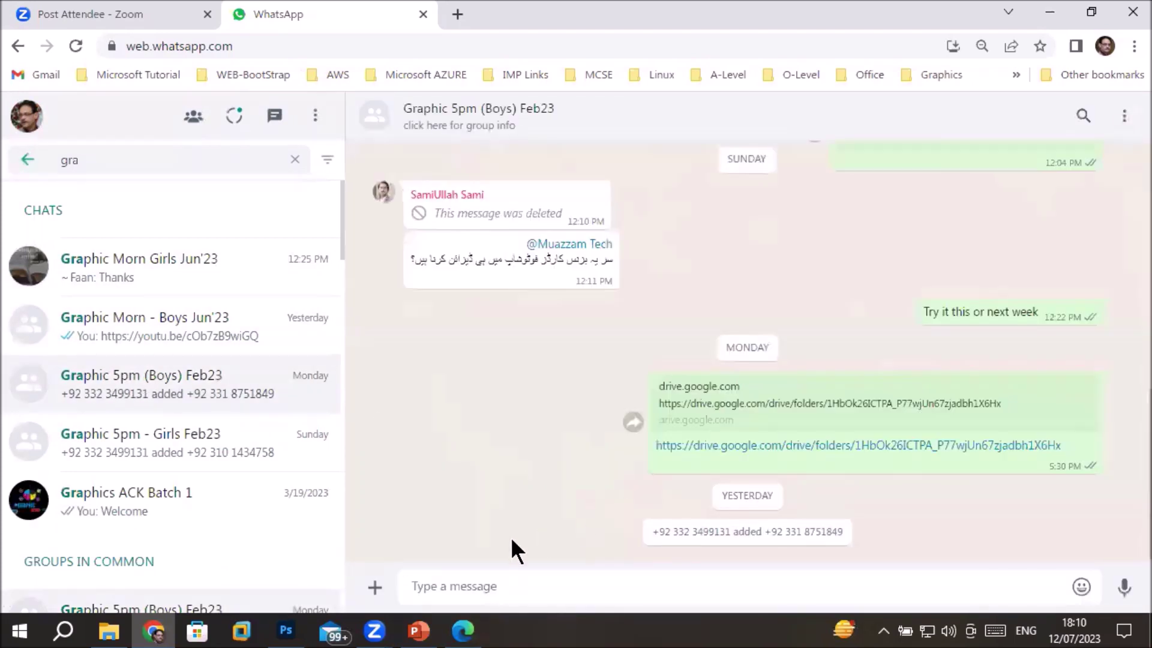
pyautogui.rightClick(542, 585)
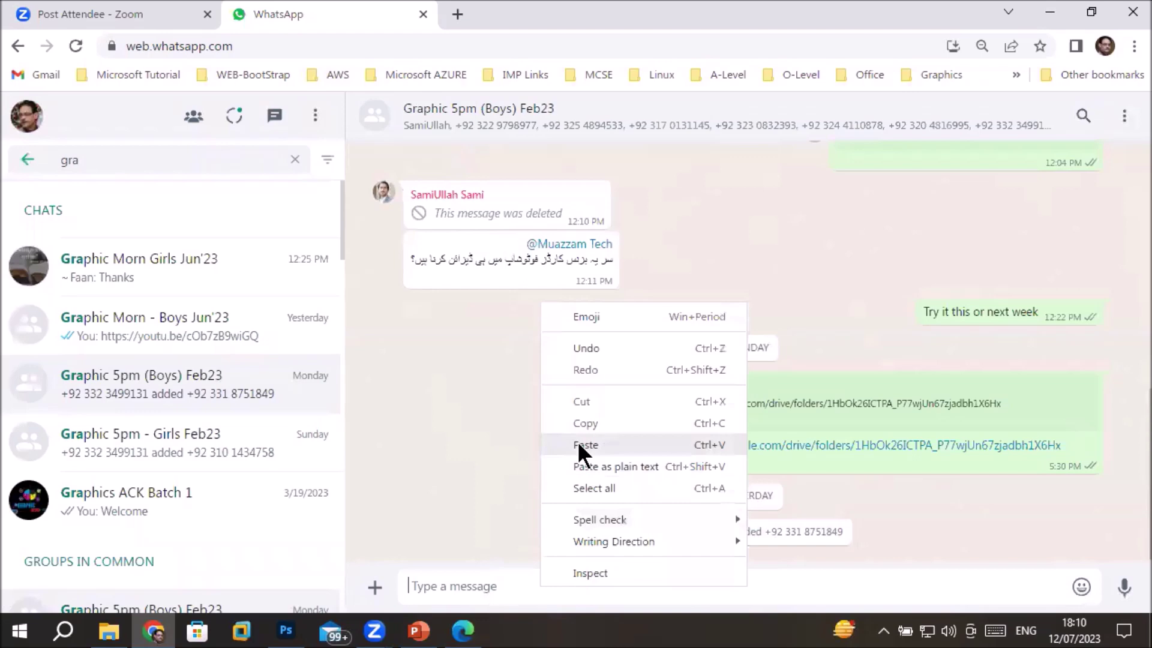
pyautogui.click(579, 445)
pyautogui.press('Return')
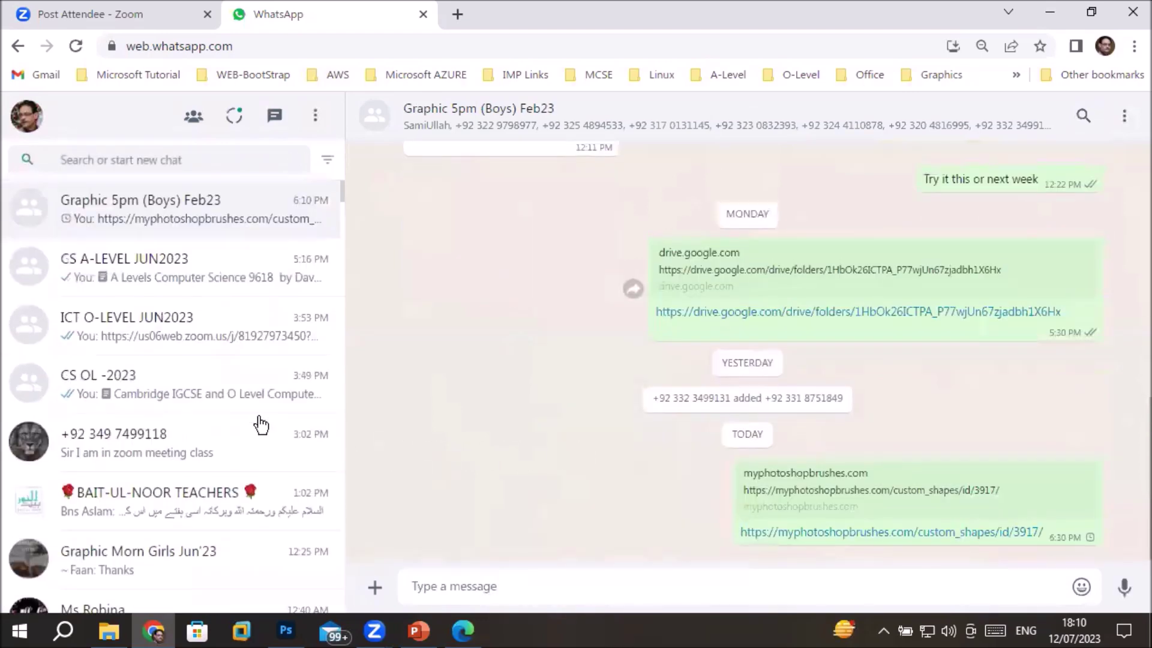
# Step: Send the same shapes link to the Graphic 5pm - Girls Feb23 group
pyautogui.click(144, 160)
pyautogui.write('gra')
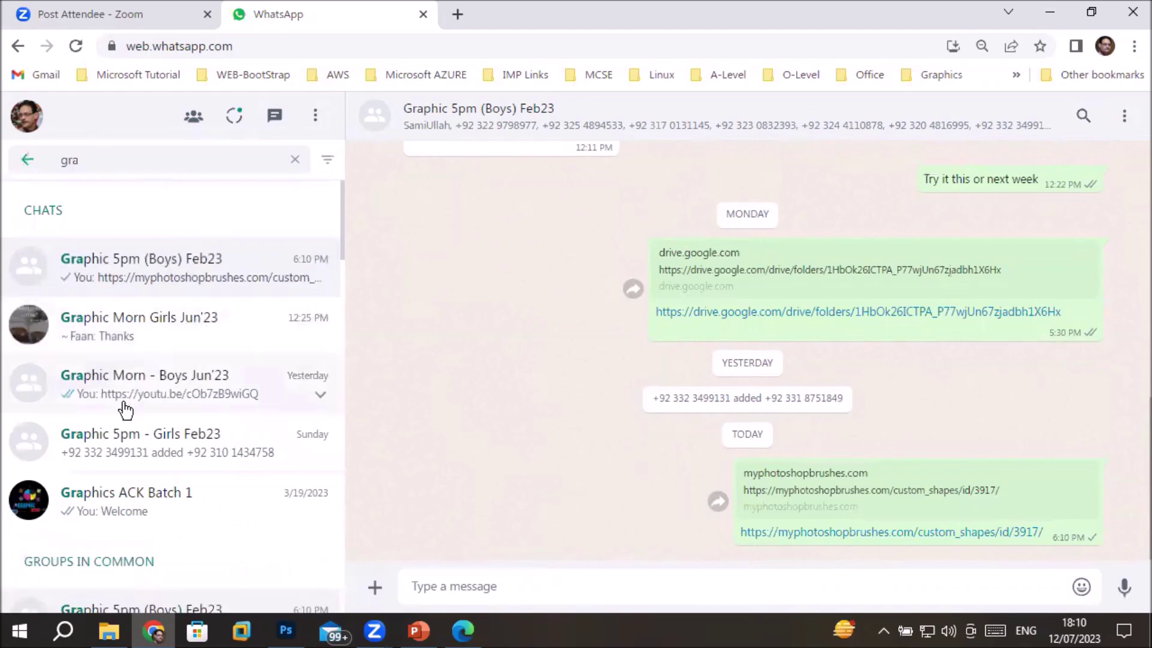
pyautogui.click(217, 444)
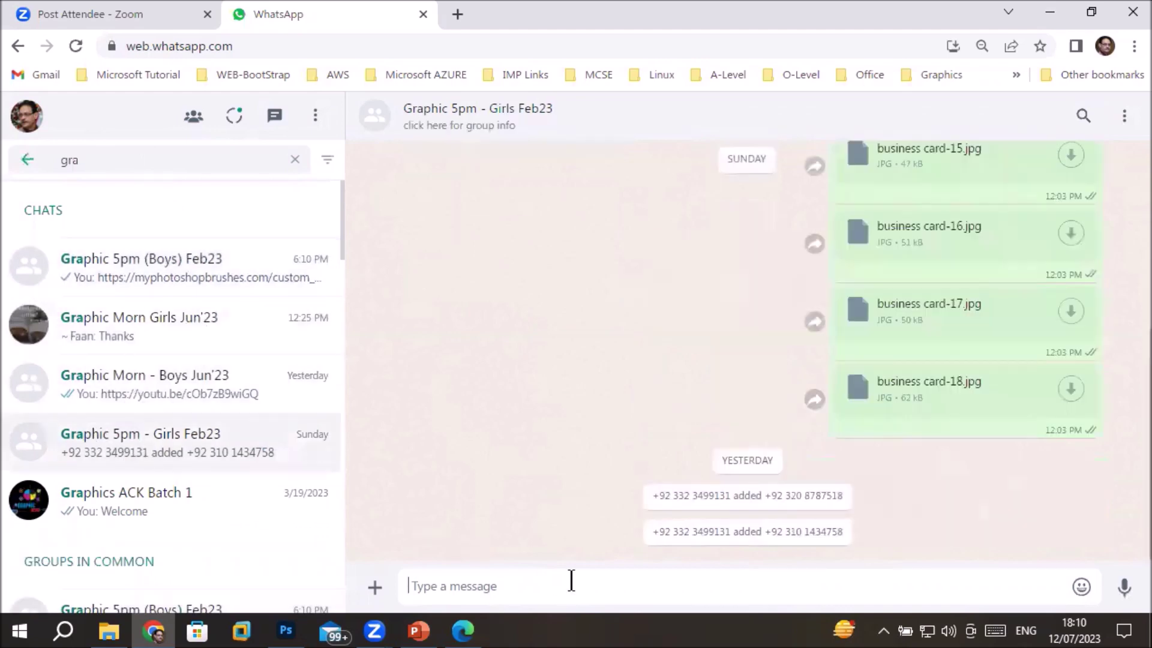
pyautogui.rightClick(571, 580)
pyautogui.click(639, 428)
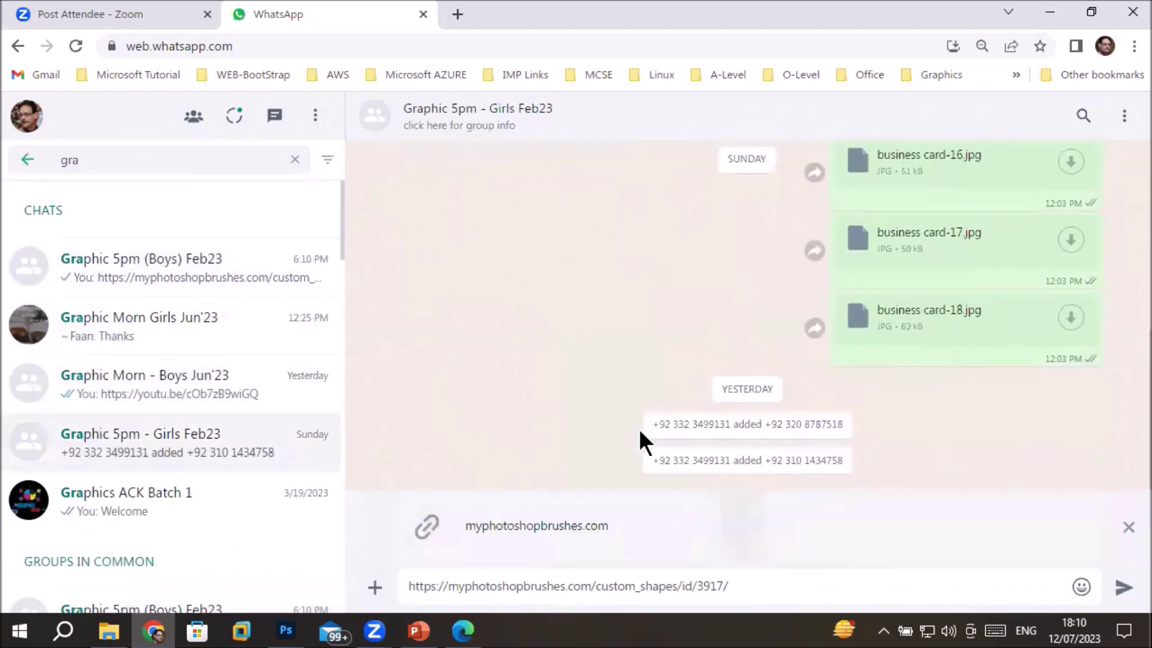
pyautogui.press('Return')
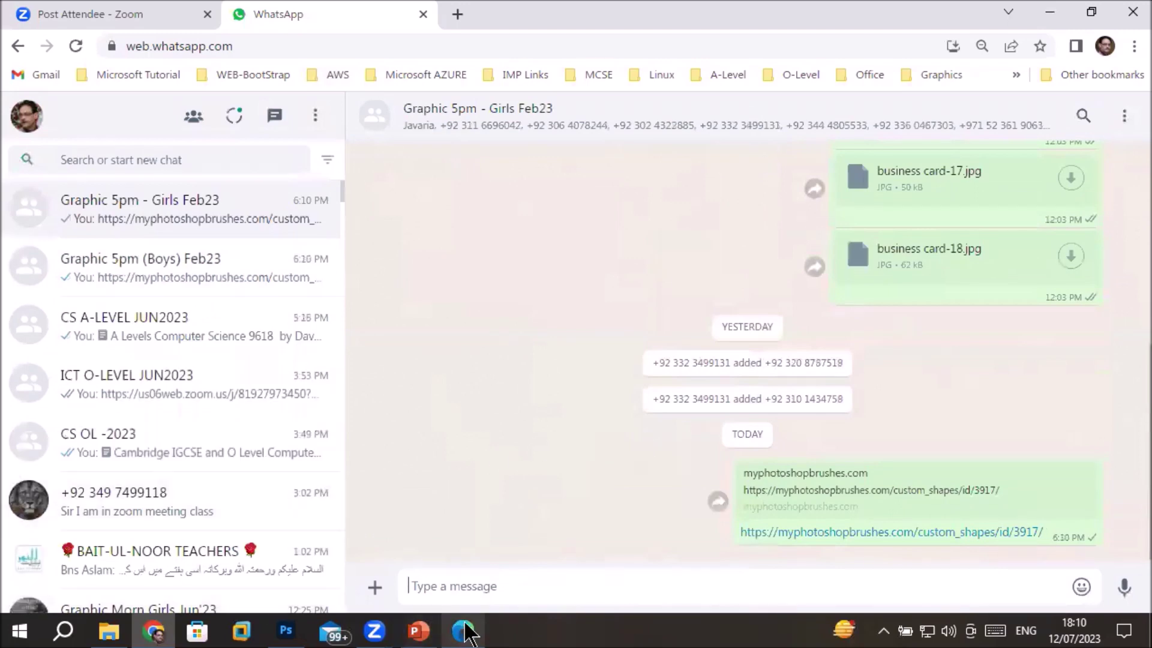
pyautogui.moveTo(286, 631)
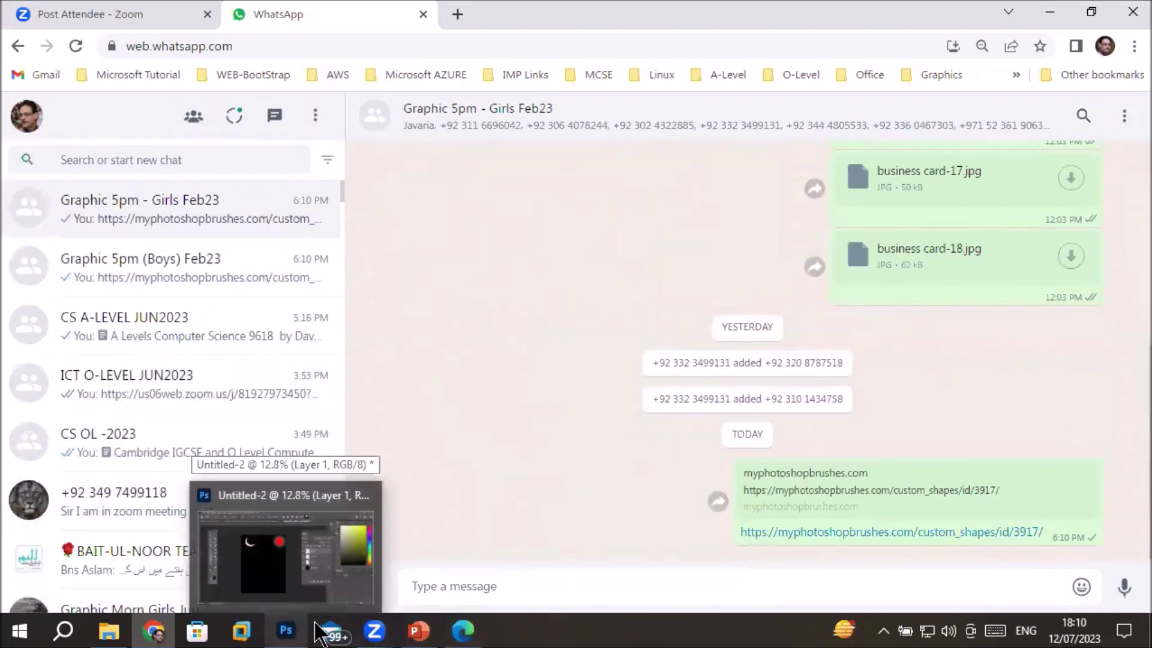
pyautogui.click(462, 630)
# Step: Scroll down and back up through the arrow previews of Arrows Custom Shapes by Skum
pyautogui.scroll(-2, 602, 489)
pyautogui.scroll(-2, 602, 489)
pyautogui.scroll(-4, 602, 486)
pyautogui.scroll(5, 599, 478)
pyautogui.scroll(3, 600, 477)
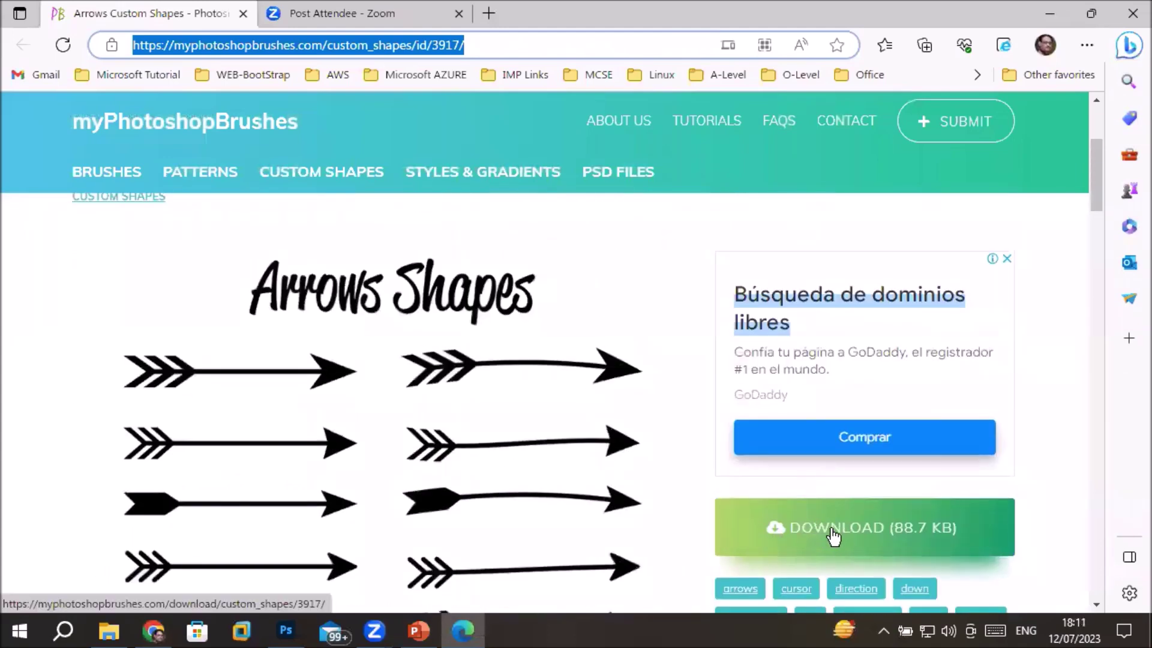
pyautogui.scroll(-5, 580, 473)
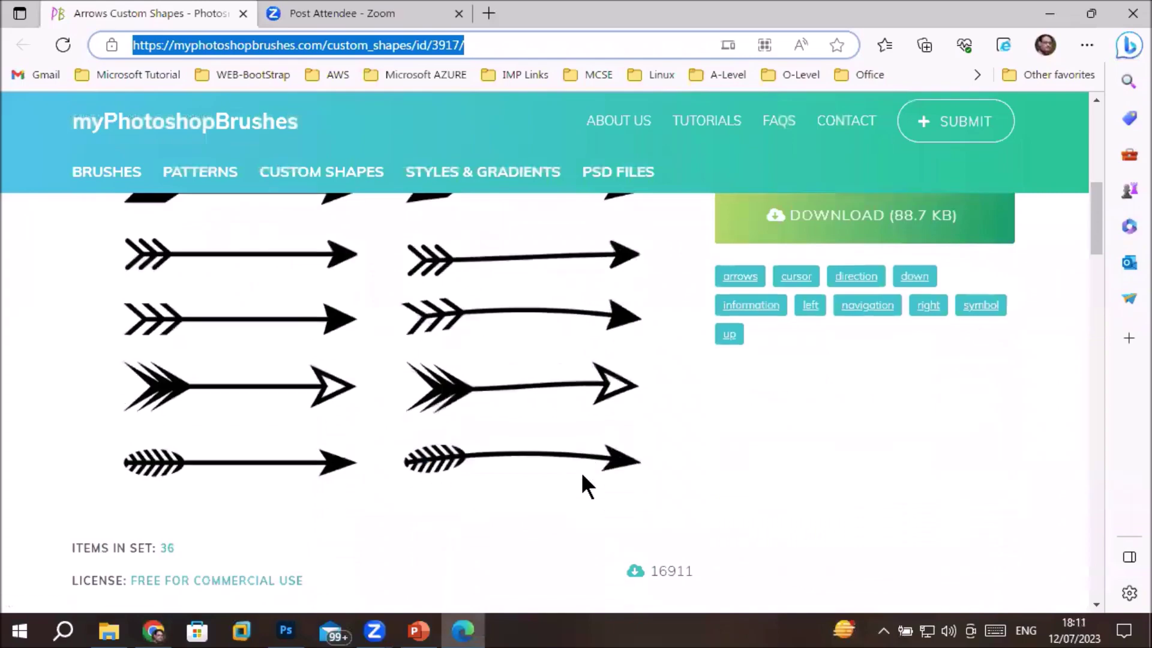
pyautogui.scroll(-4, 581, 471)
pyautogui.scroll(-4, 581, 471)
pyautogui.scroll(-5, 581, 472)
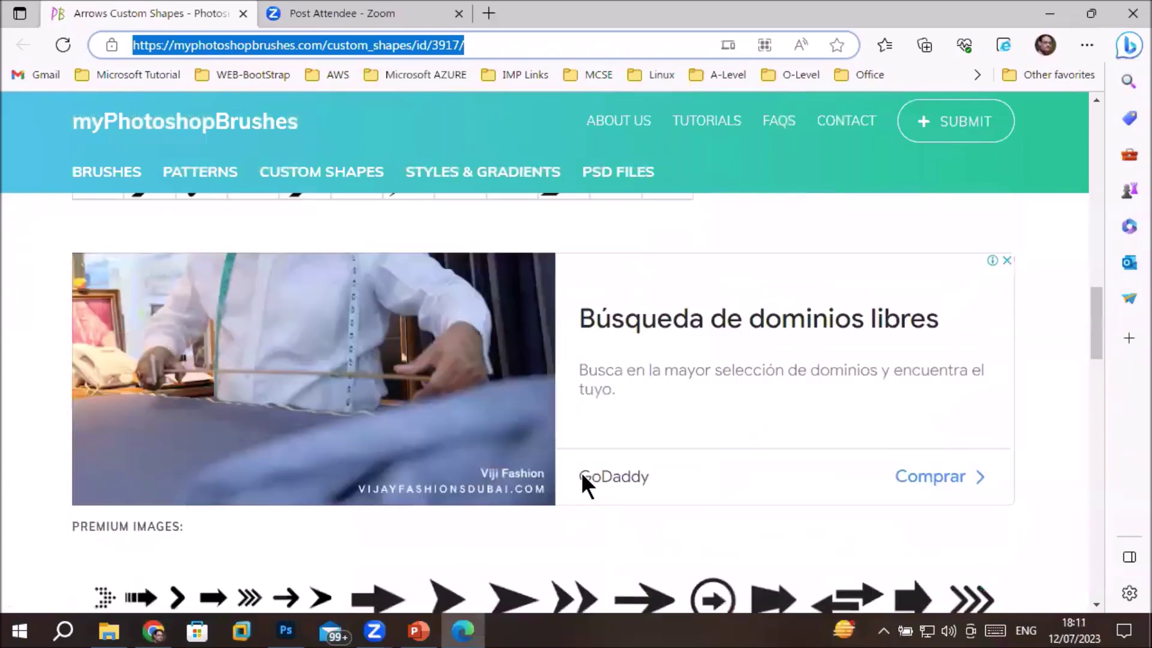
pyautogui.scroll(-3, 581, 472)
pyautogui.scroll(-3, 581, 472)
pyautogui.scroll(-2, 581, 471)
pyautogui.scroll(-3, 580, 471)
pyautogui.scroll(-1, 580, 471)
pyautogui.scroll(-3, 581, 471)
pyautogui.scroll(-5, 581, 471)
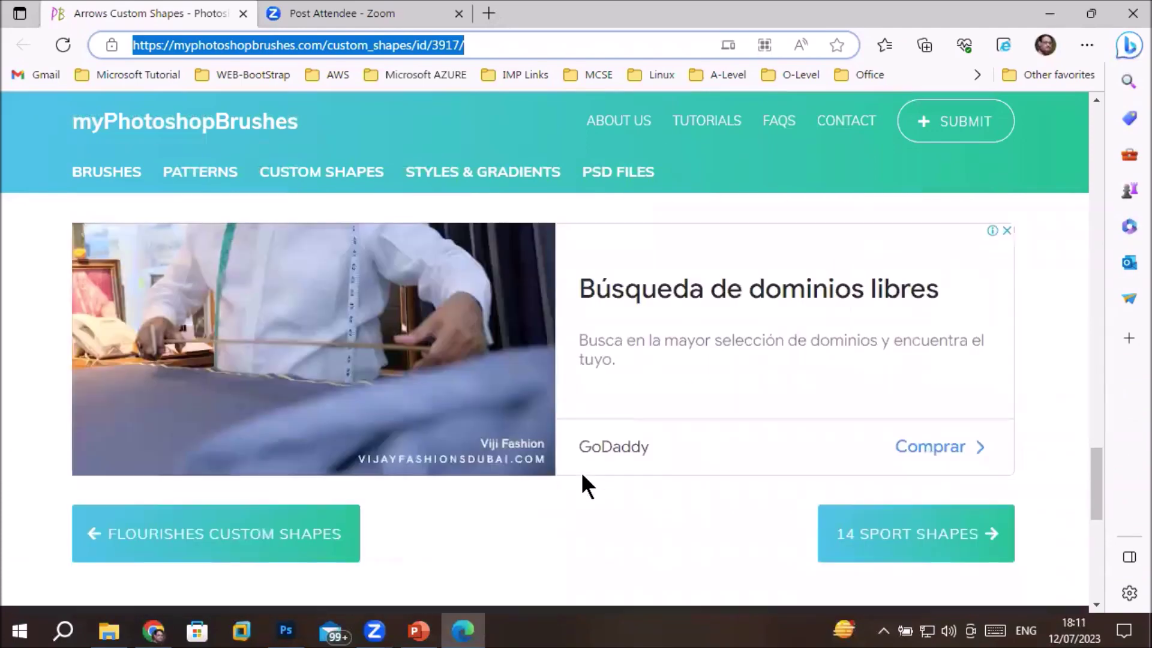
pyautogui.scroll(-3, 581, 471)
pyautogui.scroll(5, 581, 473)
pyautogui.scroll(3, 581, 472)
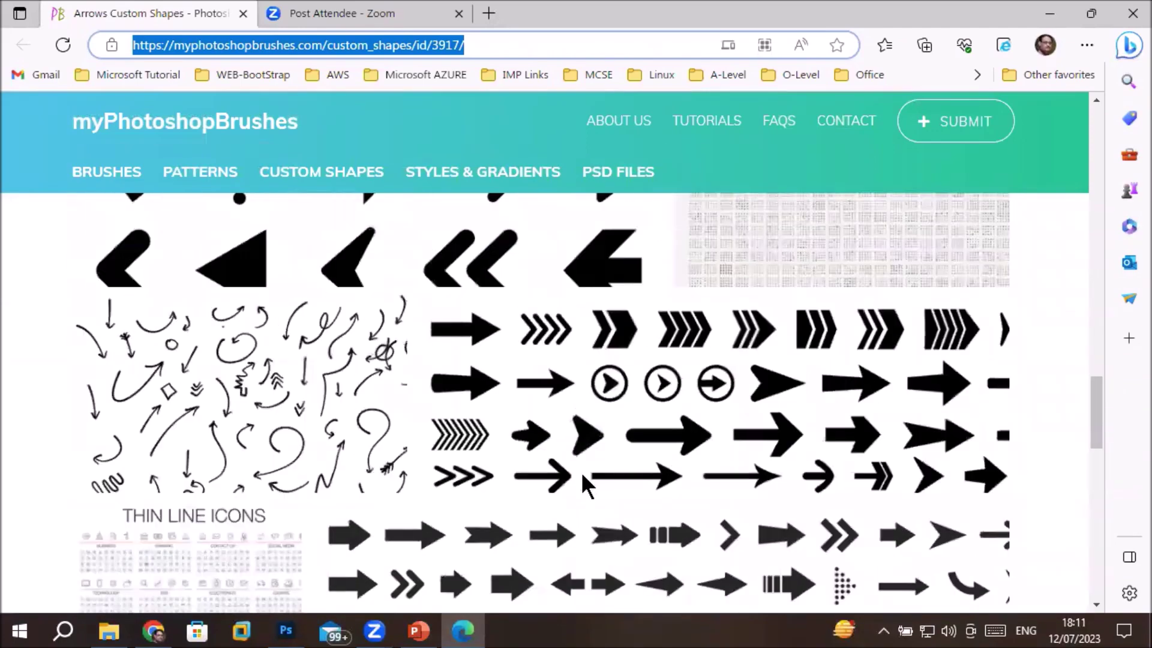
pyautogui.scroll(3, 580, 473)
pyautogui.scroll(4, 581, 473)
pyautogui.scroll(6, 581, 471)
pyautogui.scroll(5, 580, 471)
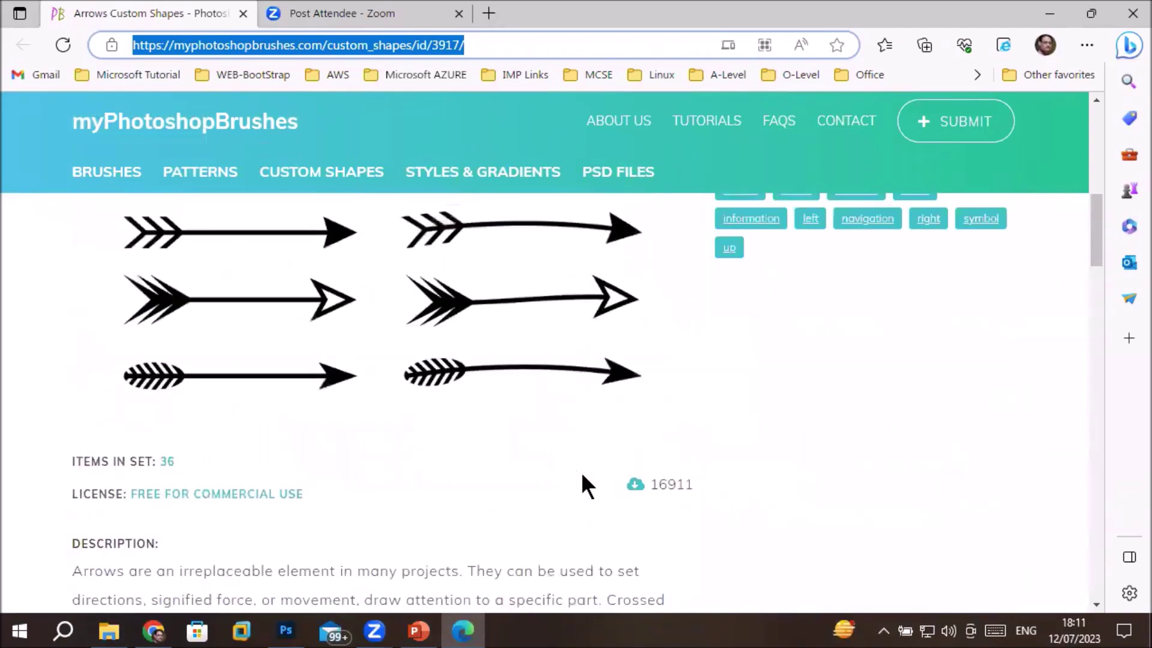
pyautogui.scroll(5, 581, 471)
pyautogui.scroll(5, 581, 472)
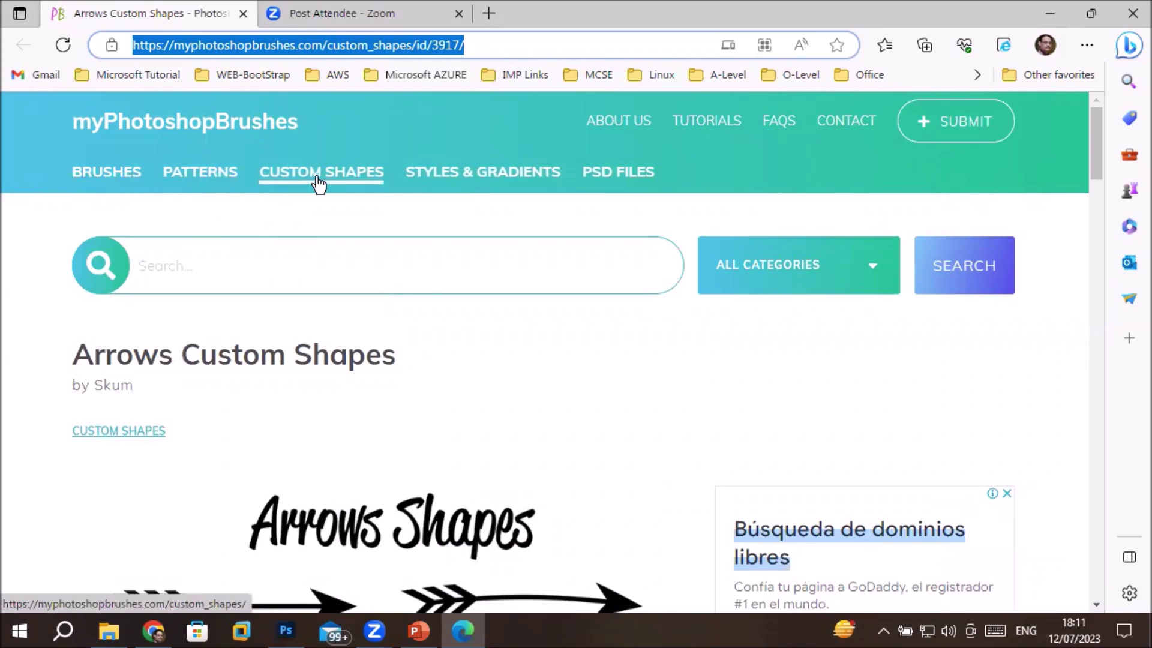
# Step: Search myPhotoshopBrushes custom shapes for 'animals'
pyautogui.click(855, 269)
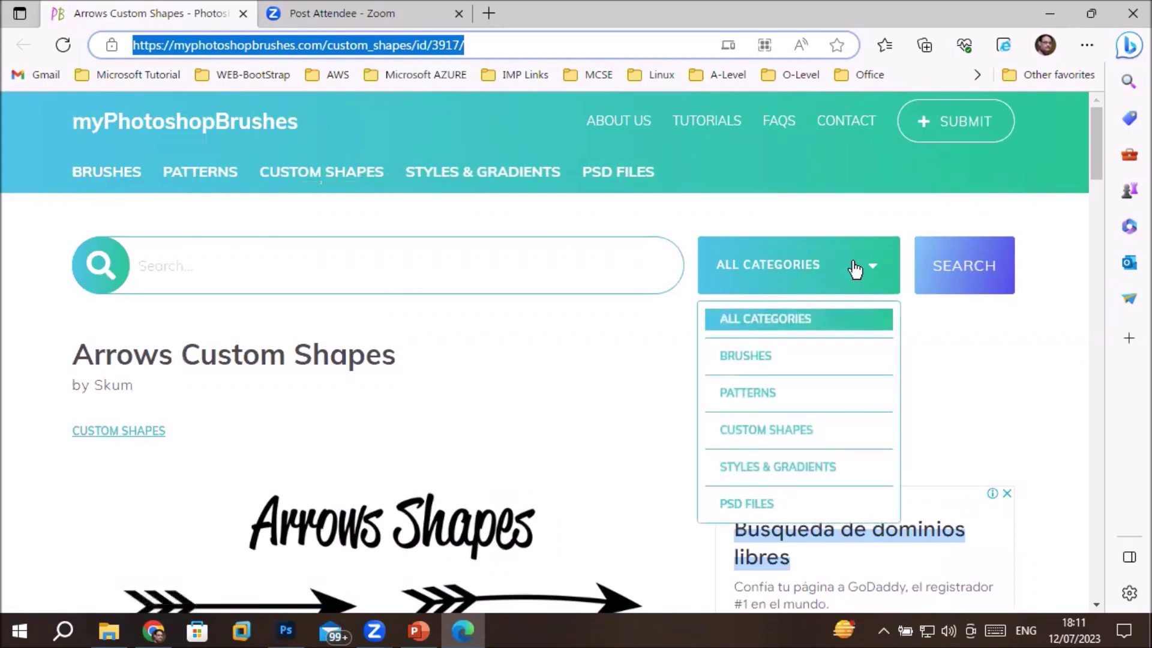
pyautogui.click(788, 441)
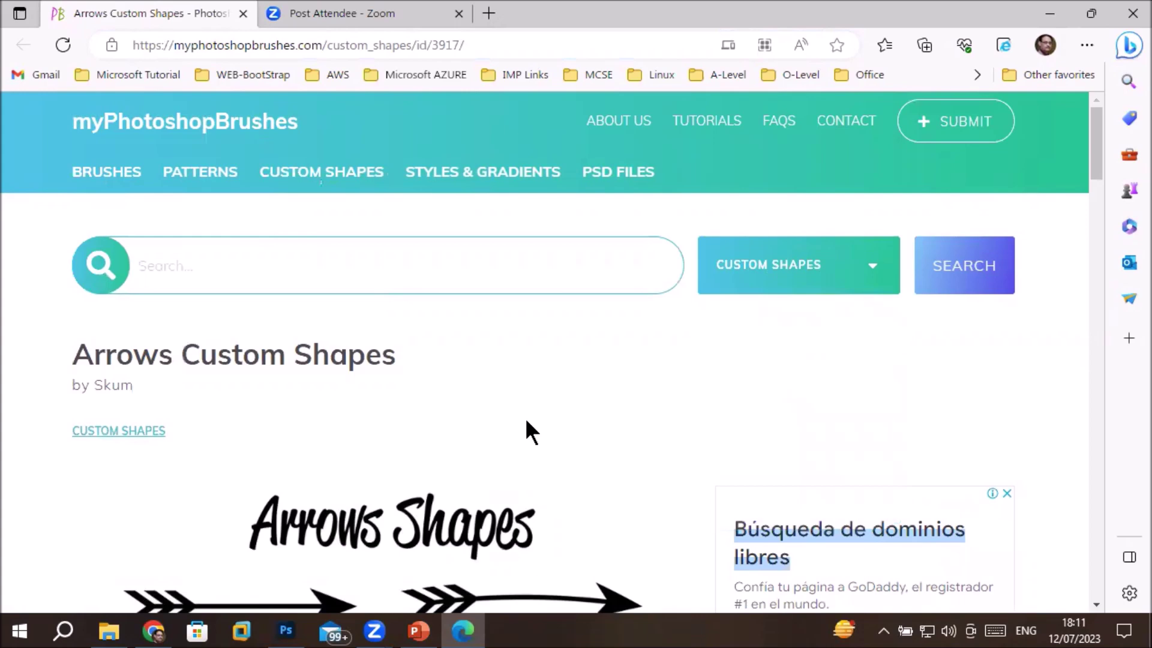
pyautogui.click(555, 267)
pyautogui.write('a')
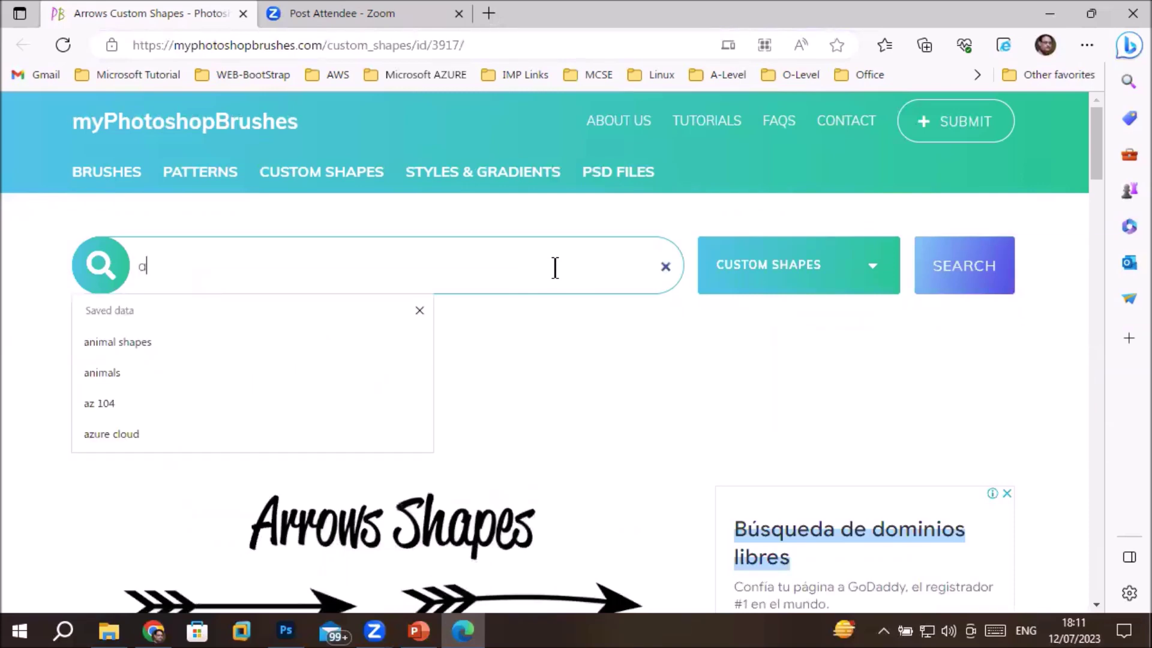
pyautogui.write('nimals')
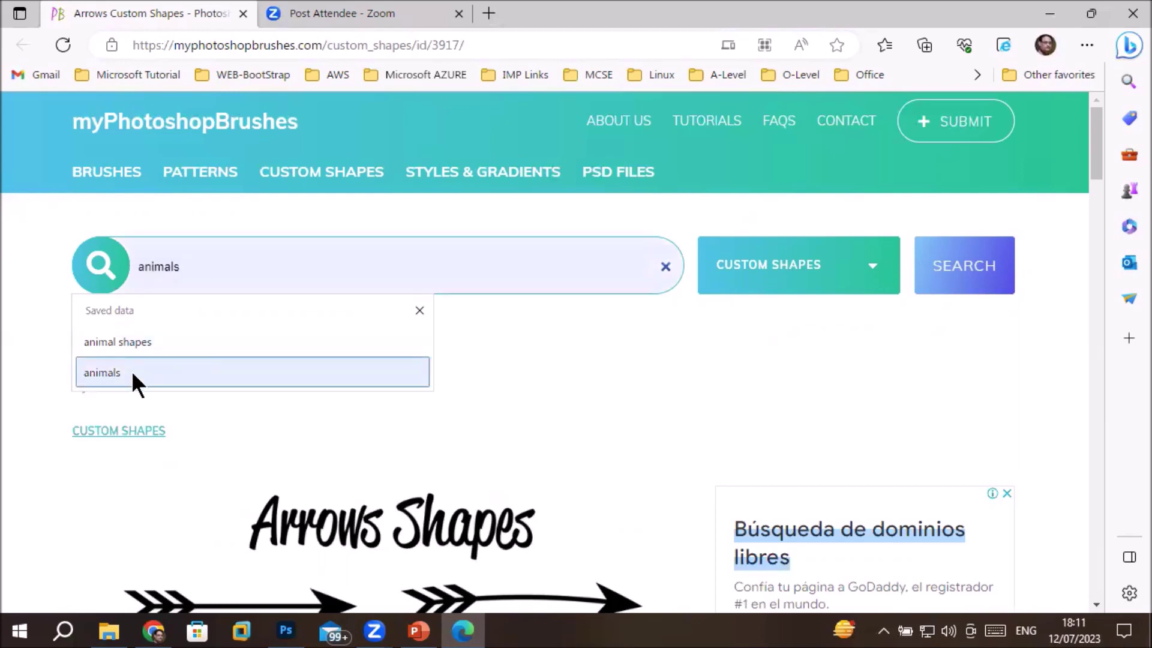
pyautogui.click(131, 372)
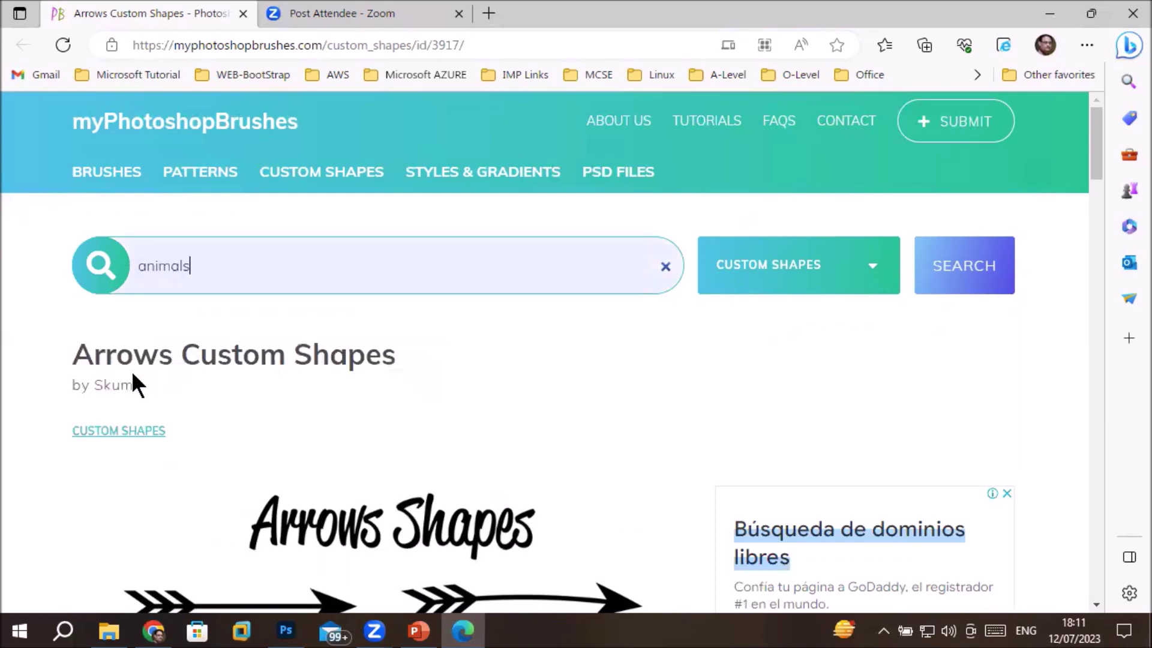
pyautogui.click(801, 273)
pyautogui.click(978, 264)
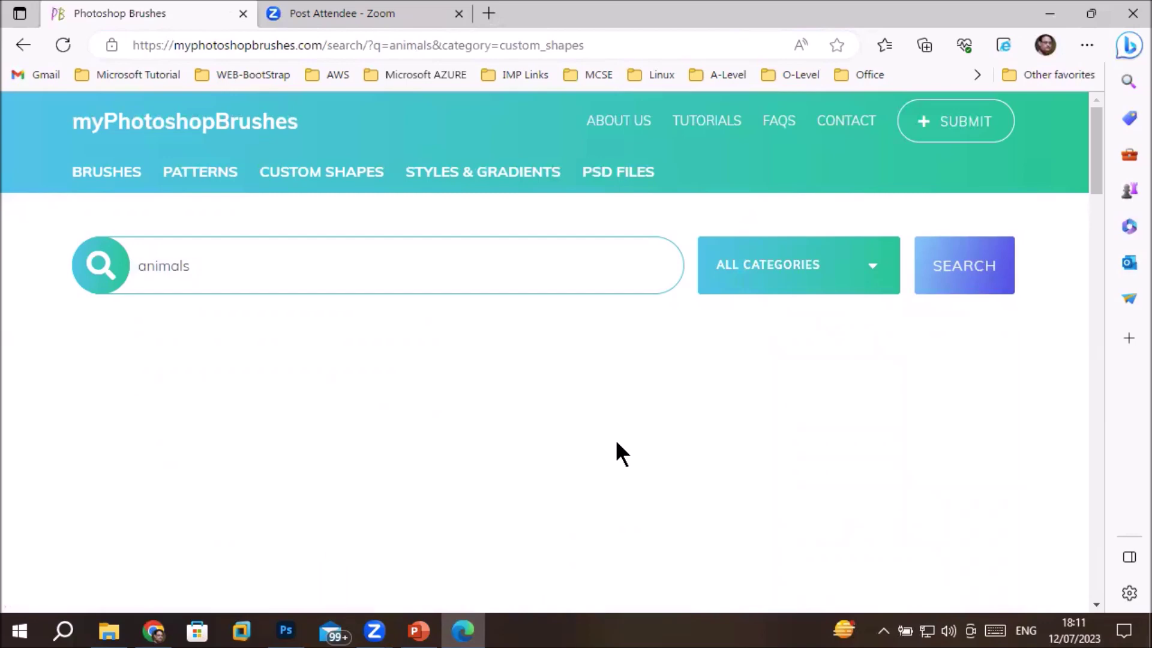
# Step: Browse the animal shape results and open Cesstrelle's Photoshop Horse shape pack
pyautogui.scroll(-2, 579, 443)
pyautogui.scroll(-3, 580, 444)
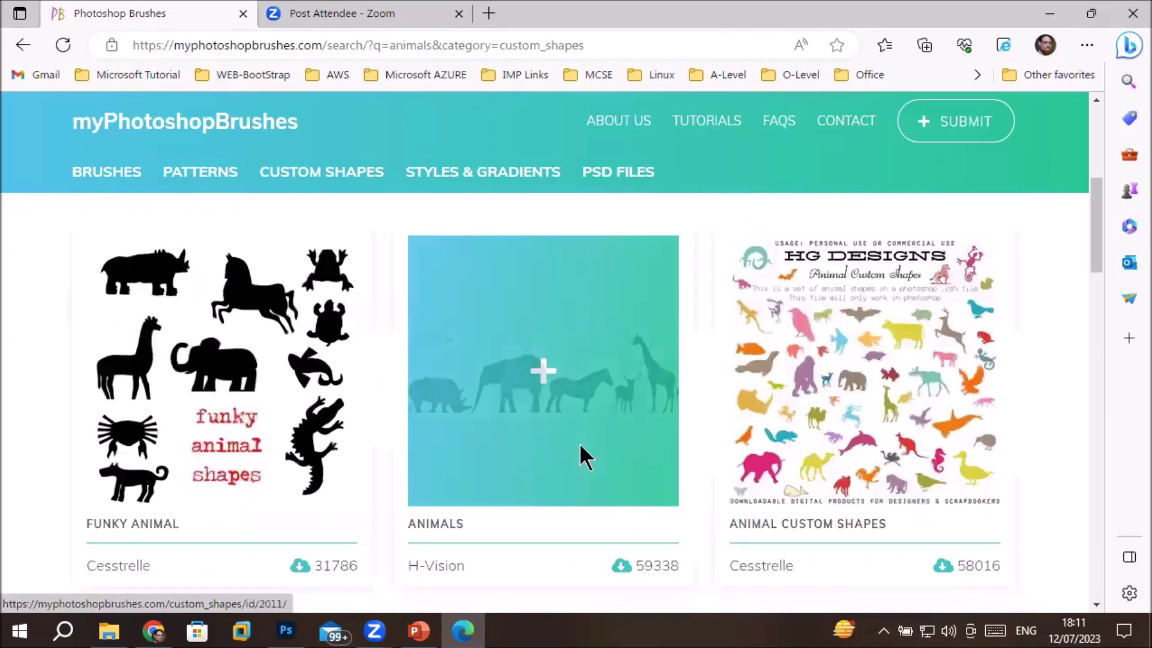
pyautogui.scroll(-2, 580, 444)
pyautogui.scroll(-2, 580, 444)
pyautogui.scroll(-3, 580, 444)
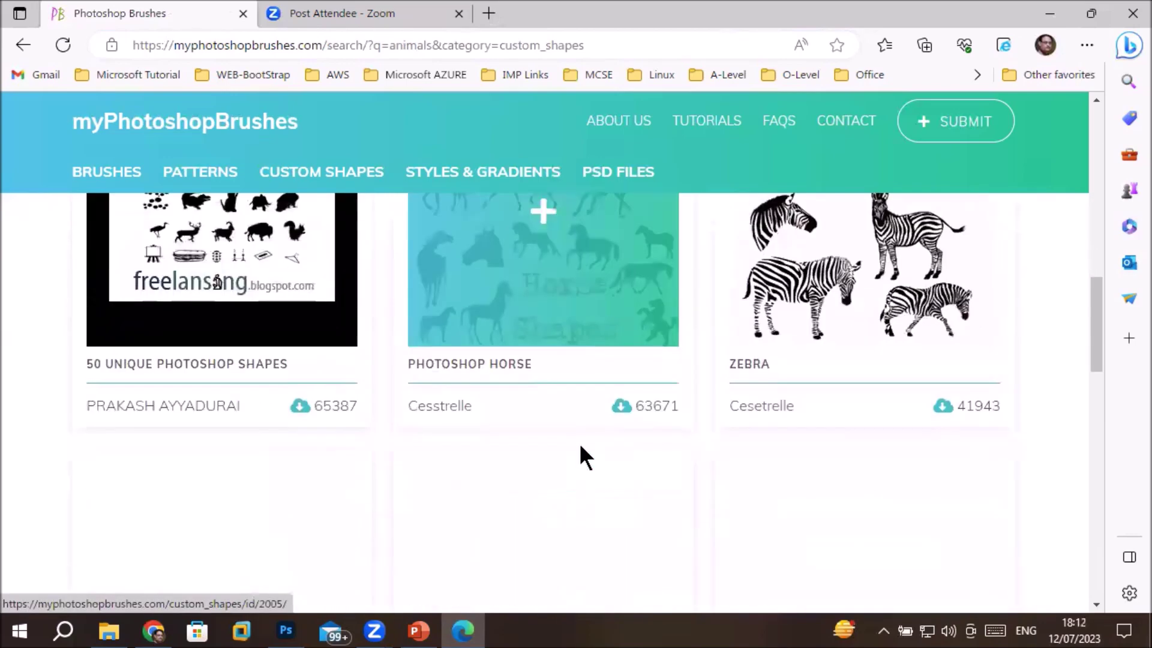
pyautogui.scroll(3, 580, 446)
pyautogui.scroll(-3, 580, 447)
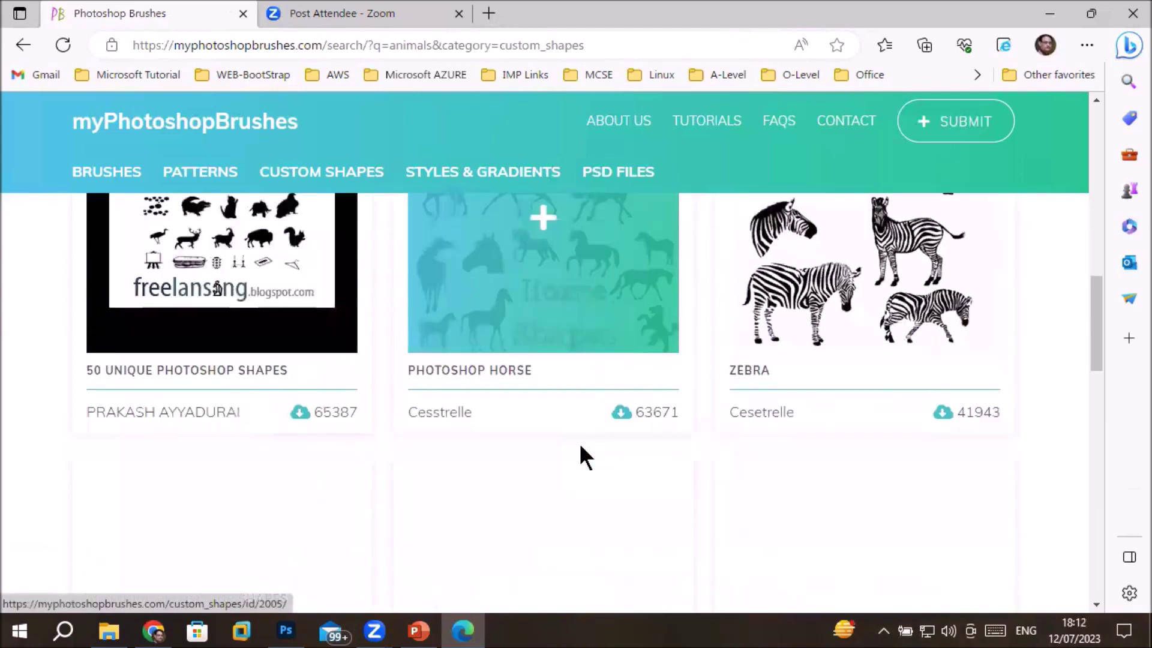
pyautogui.scroll(-2, 580, 447)
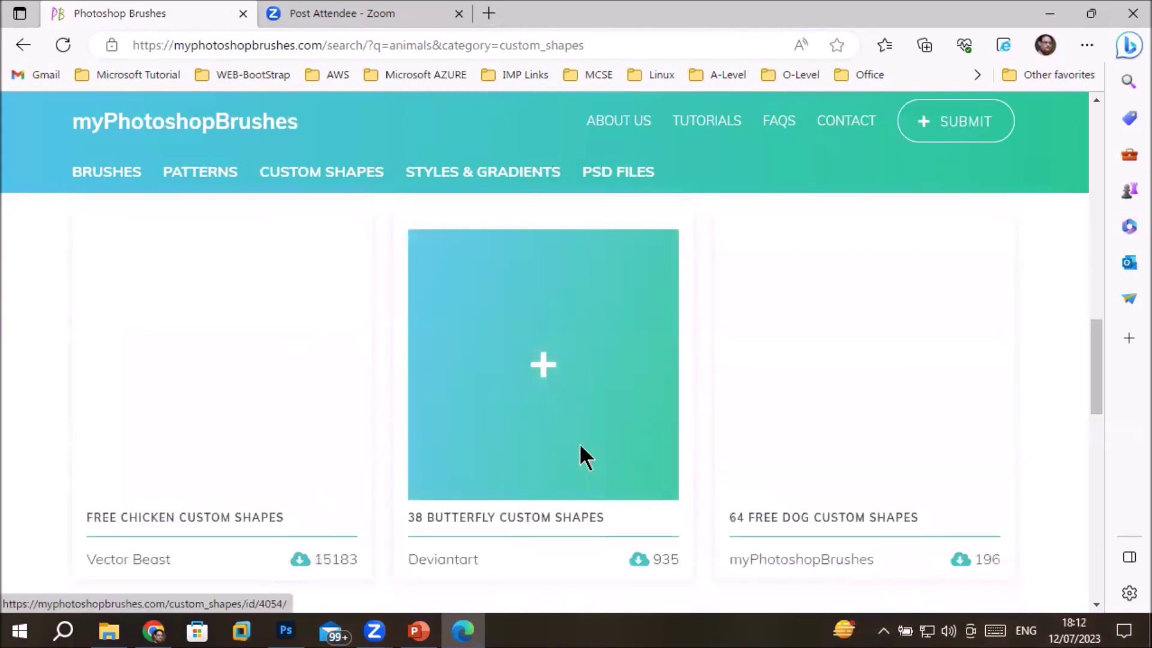
pyautogui.scroll(-5, 580, 447)
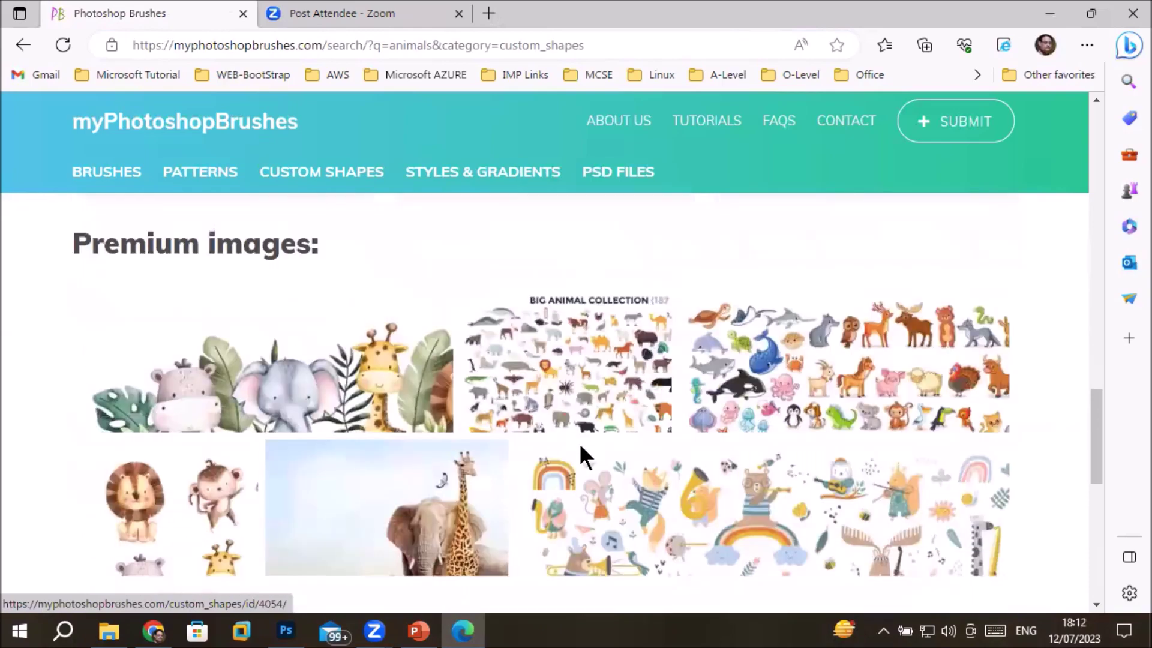
pyautogui.scroll(-3, 580, 456)
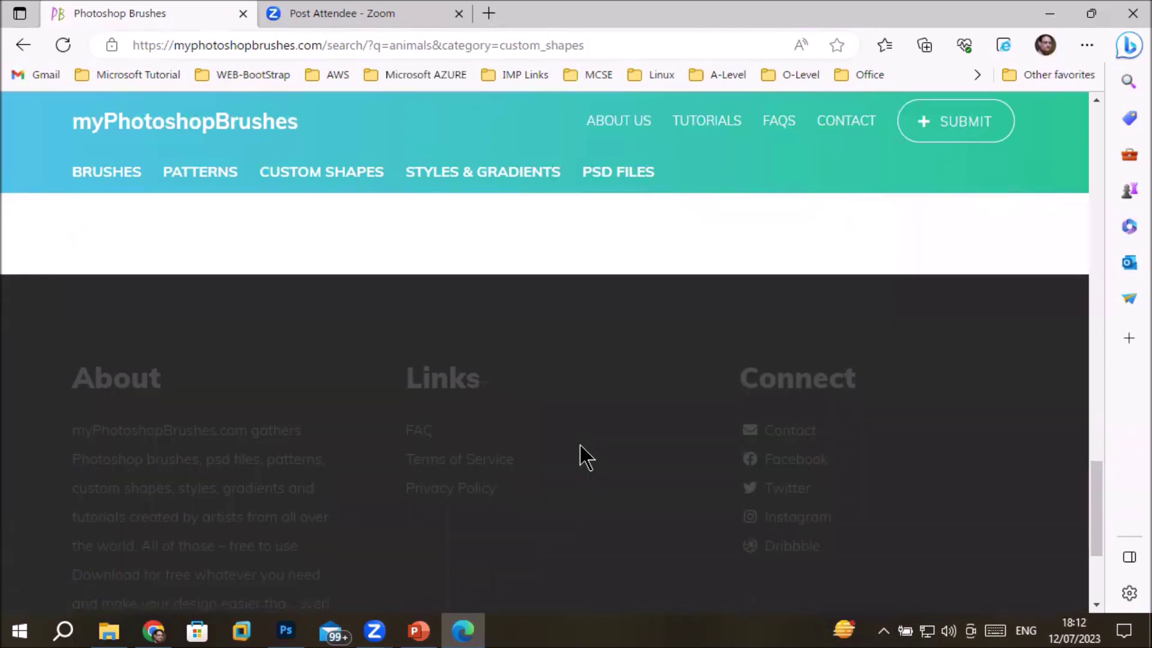
pyautogui.scroll(3, 581, 456)
pyautogui.scroll(4, 581, 456)
pyautogui.scroll(3, 580, 447)
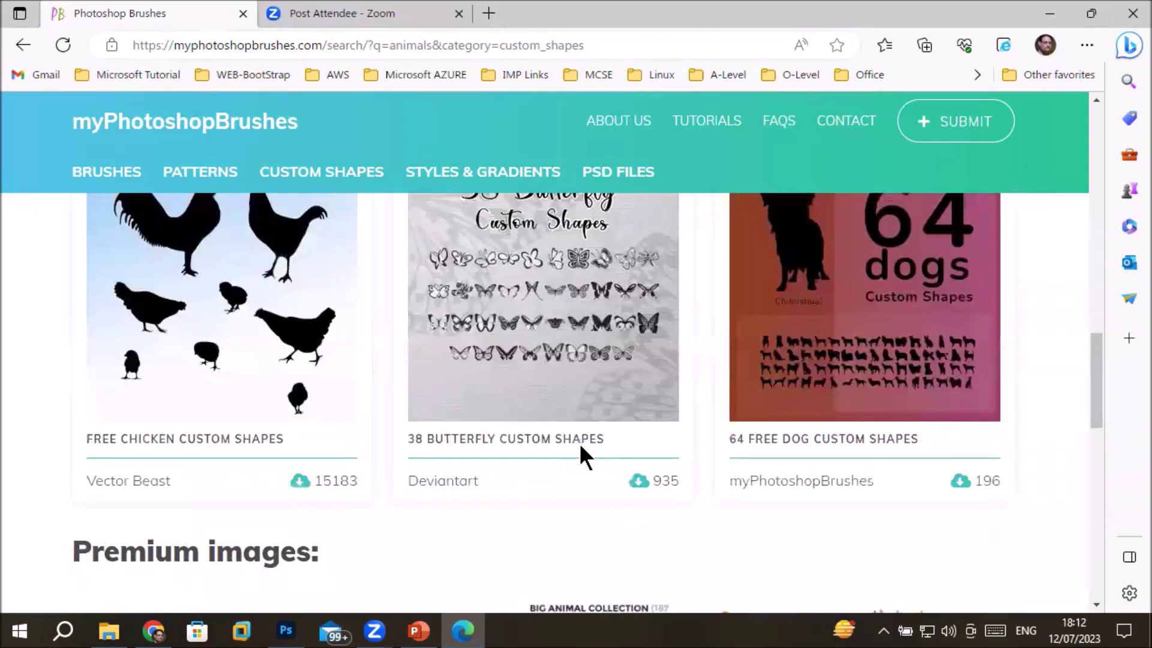
pyautogui.scroll(4, 580, 447)
pyautogui.scroll(2, 580, 447)
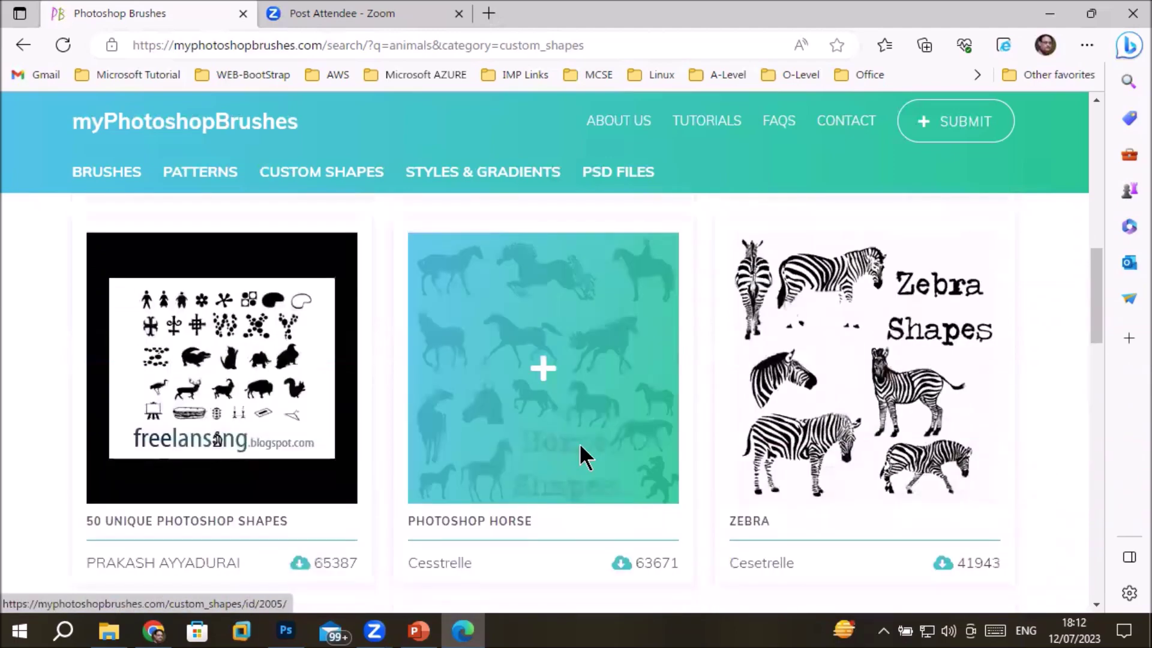
pyautogui.scroll(6, 578, 455)
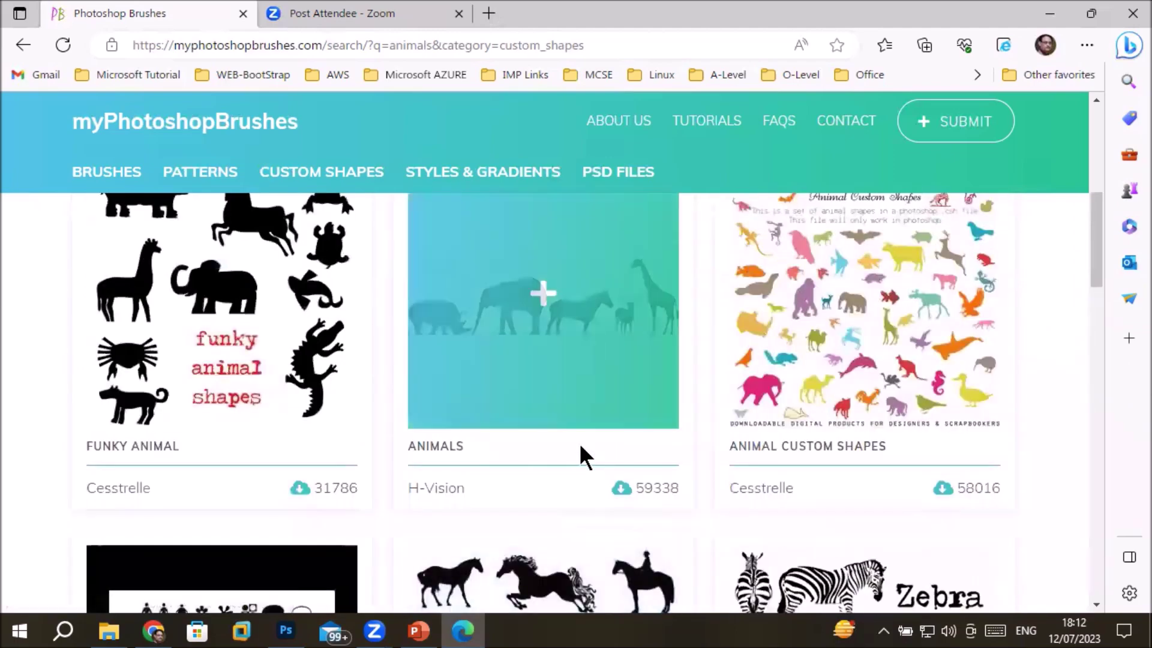
pyautogui.scroll(1, 578, 455)
pyautogui.scroll(-1, 579, 454)
pyautogui.scroll(-2, 578, 442)
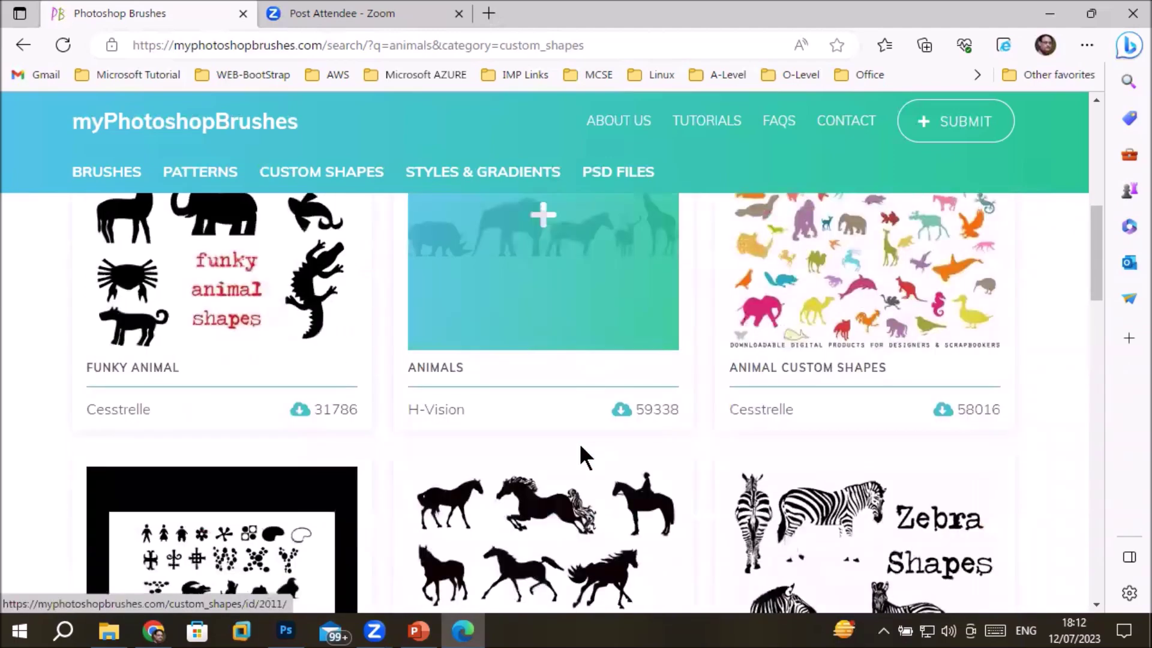
pyautogui.scroll(-3, 579, 442)
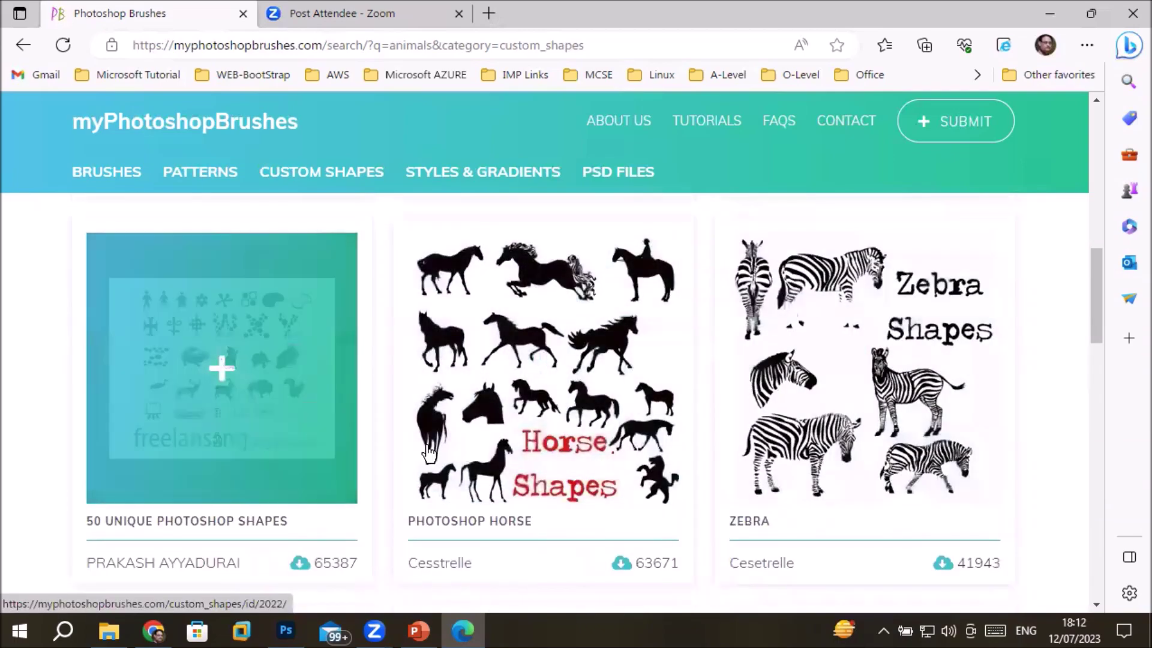
pyautogui.scroll(-3, 438, 456)
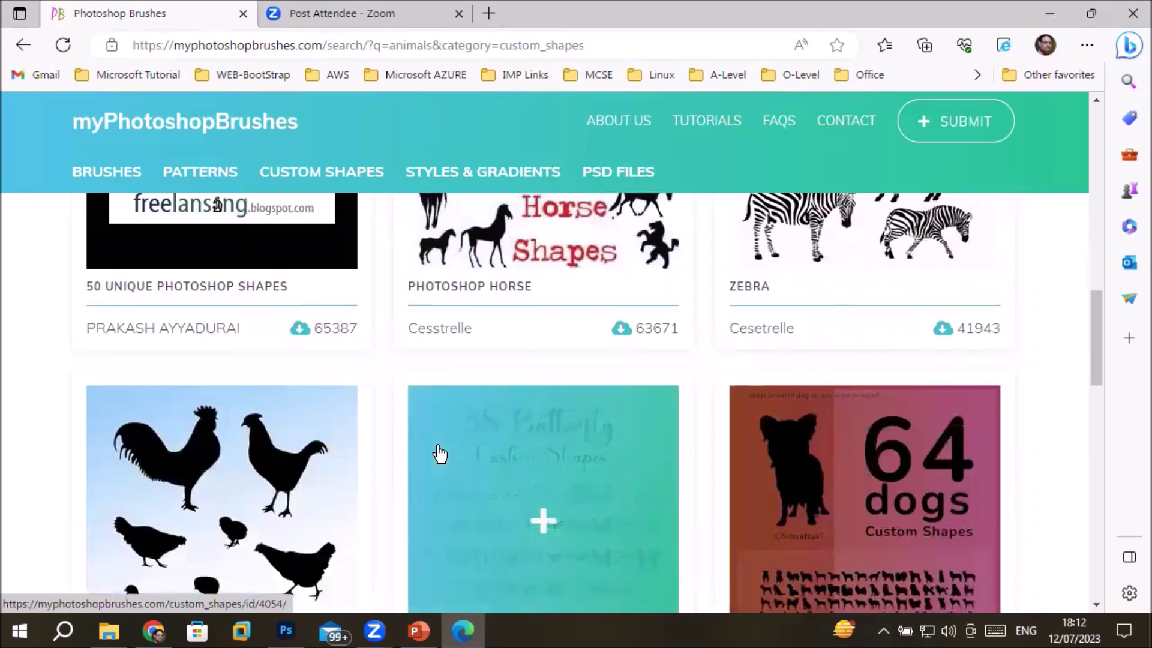
pyautogui.scroll(-2, 438, 454)
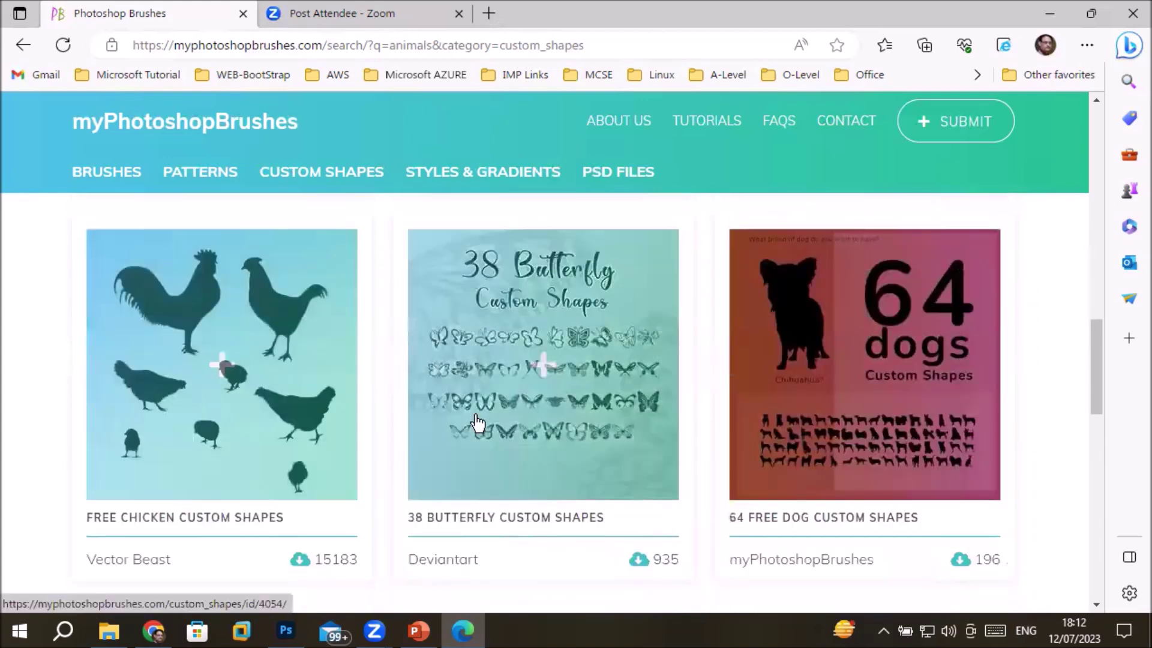
pyautogui.scroll(2, 478, 424)
pyautogui.scroll(1, 476, 424)
pyautogui.click(635, 303)
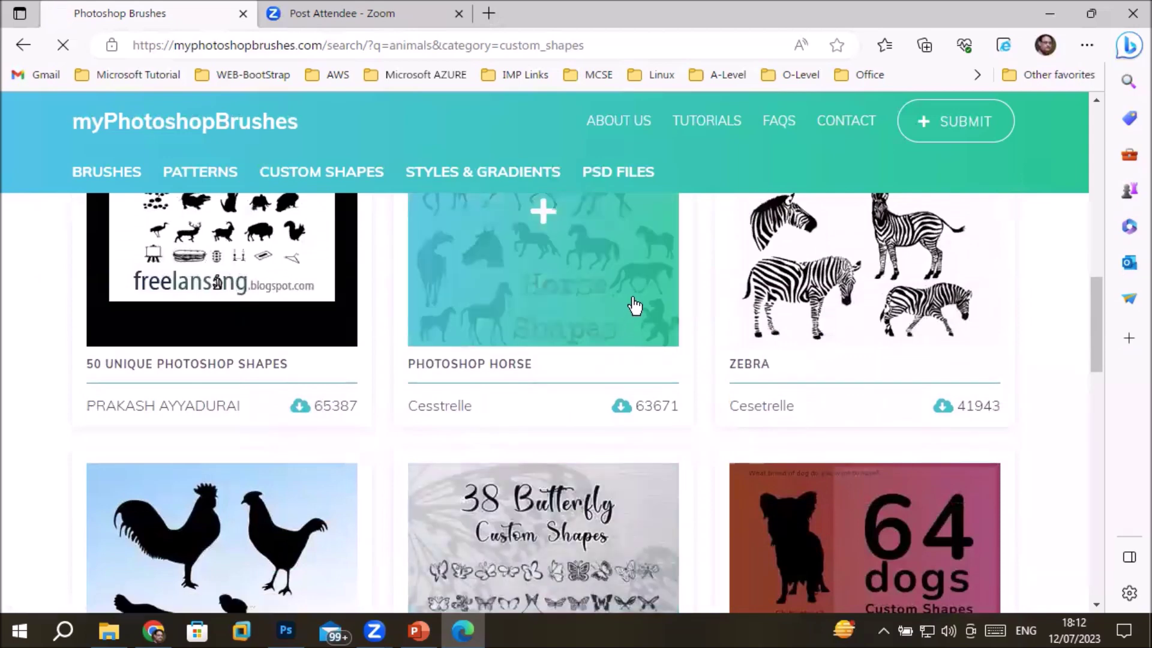
# Step: Download the 48 KB Photoshop Horse shapes zip, dismissing the vignette ad
pyautogui.scroll(-1, 769, 390)
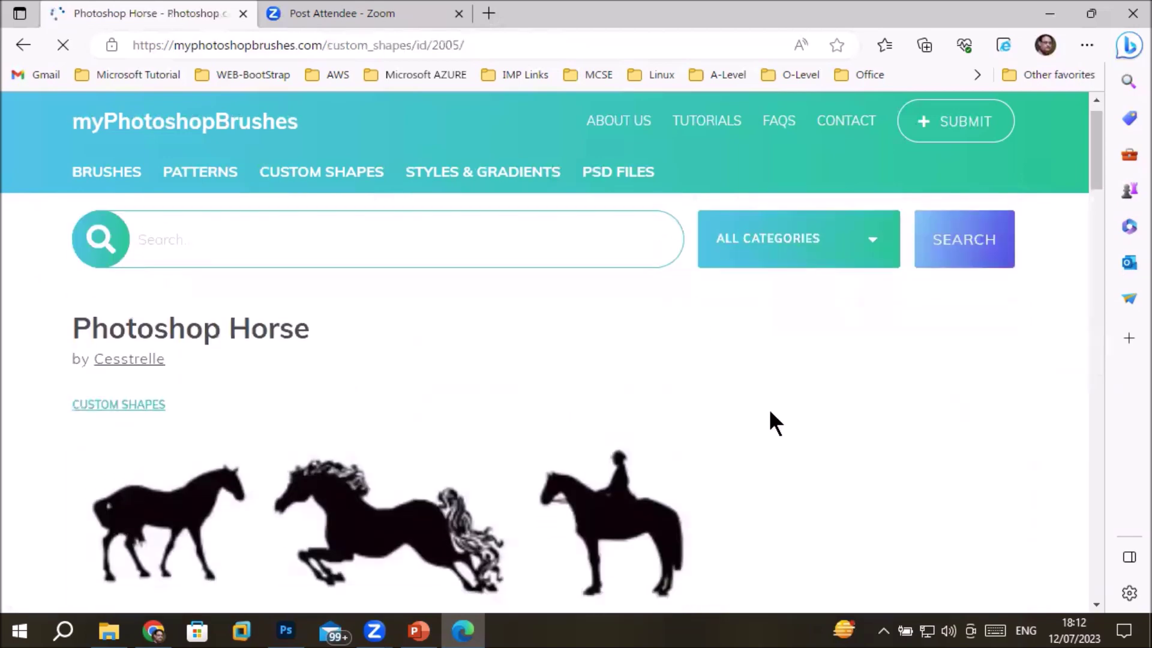
pyautogui.scroll(-2, 768, 409)
pyautogui.scroll(-1, 769, 409)
pyautogui.scroll(-2, 769, 409)
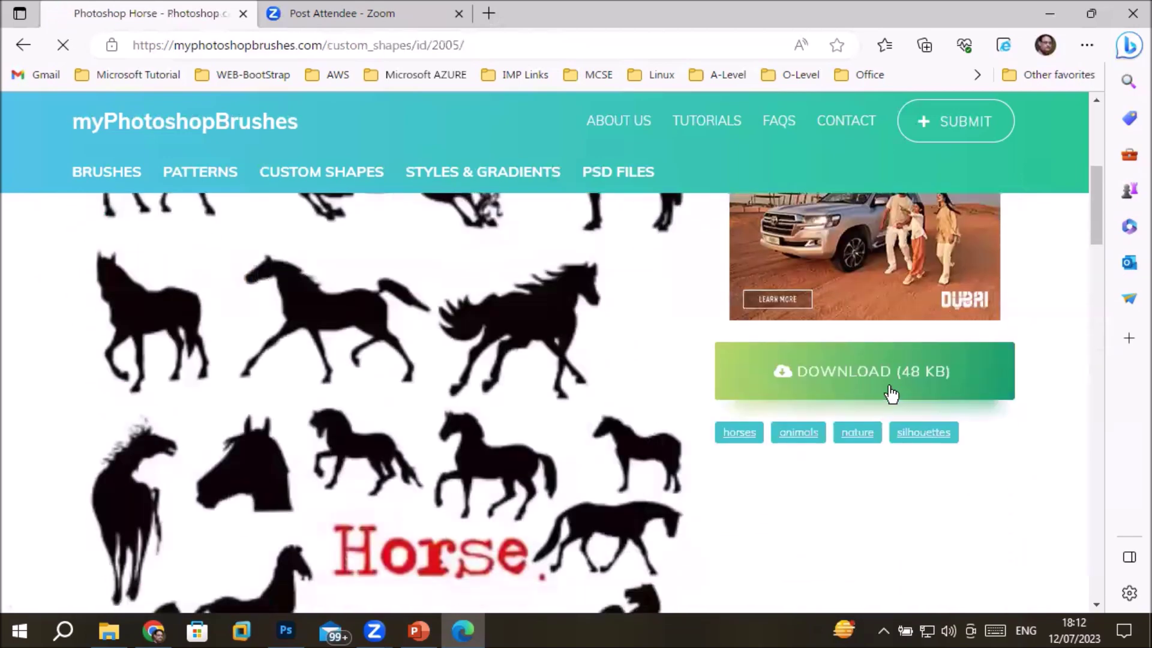
pyautogui.click(824, 378)
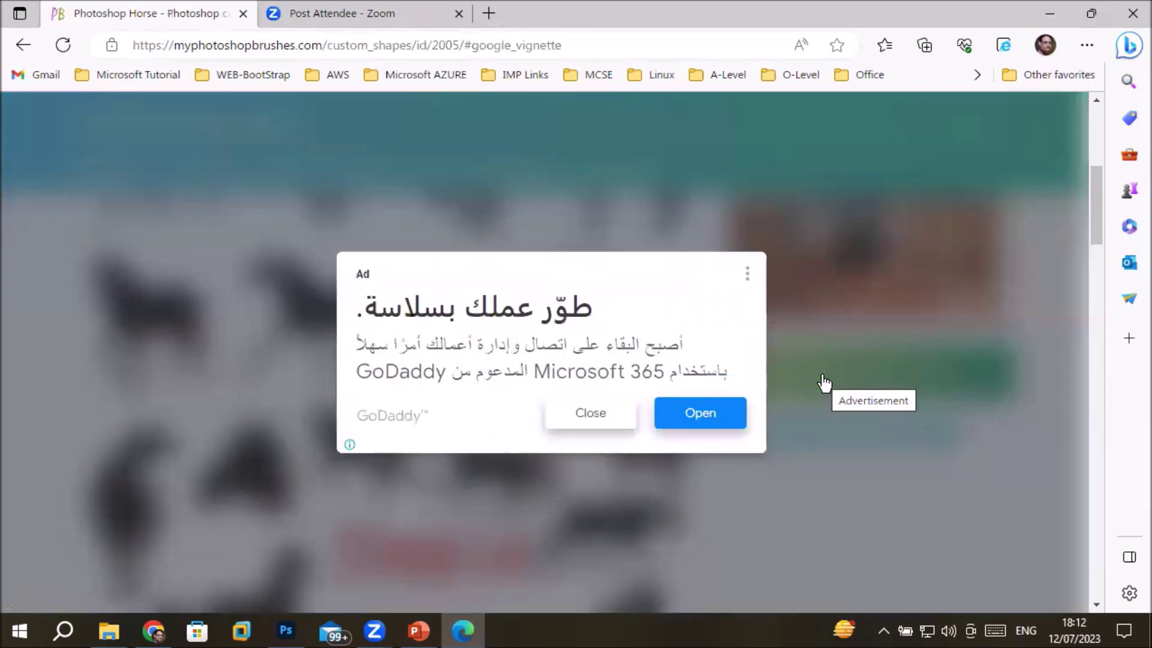
pyautogui.click(576, 417)
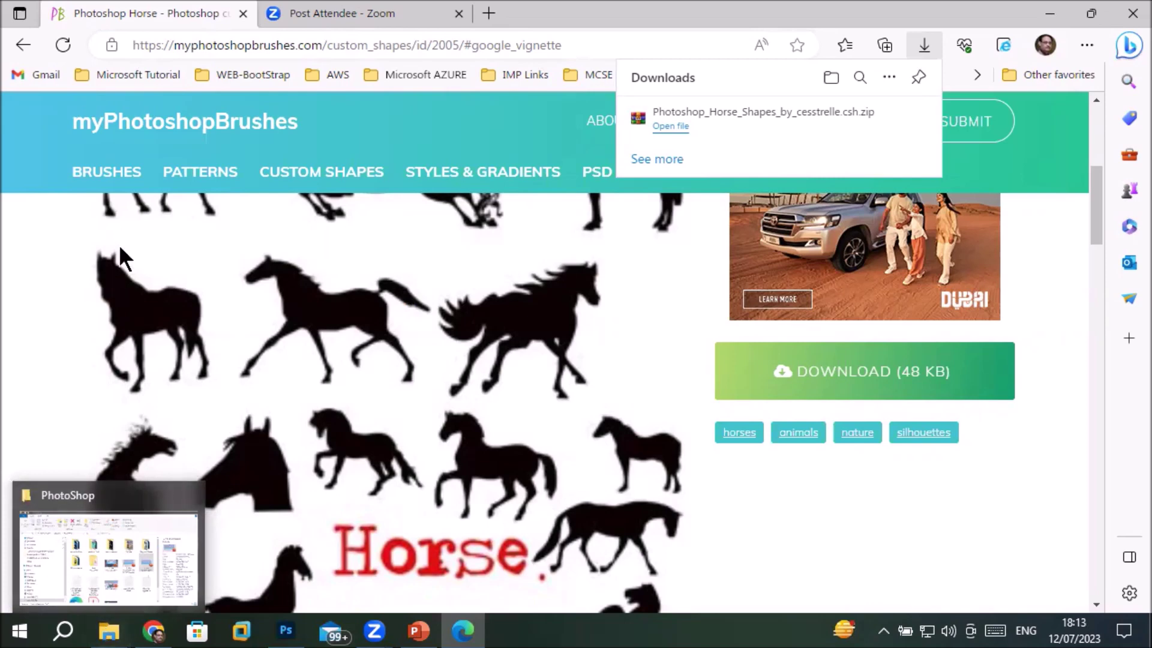
# Step: Go to the site's Brushes collection and browse the brush pack grid
pyautogui.click(108, 174)
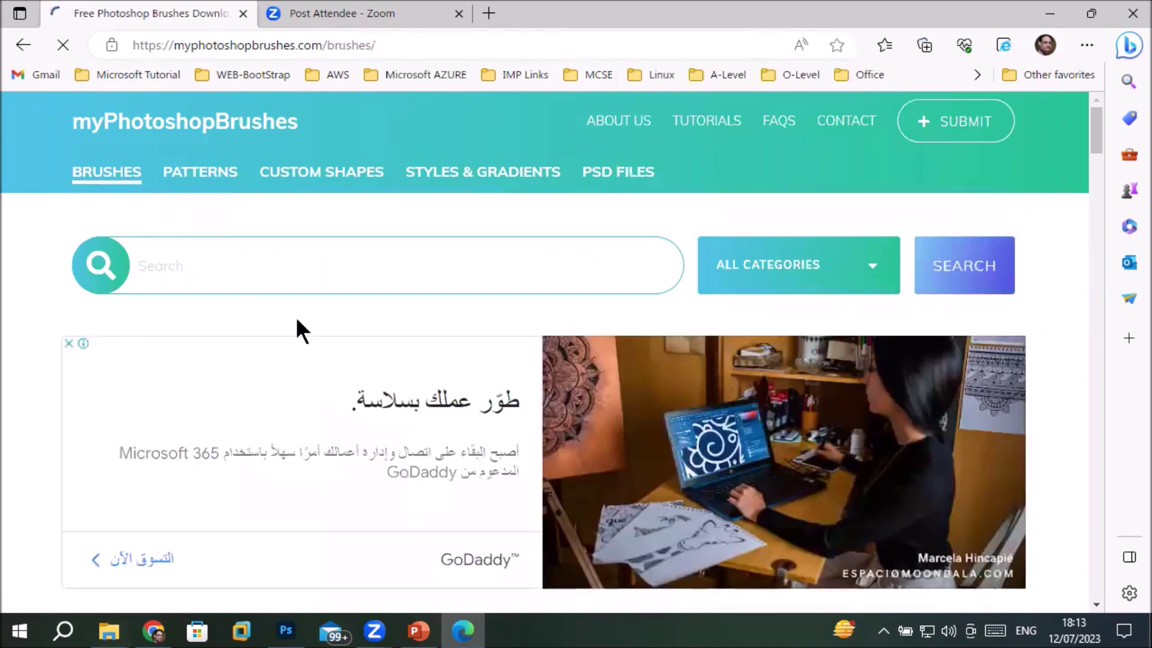
pyautogui.scroll(-3, 307, 336)
pyautogui.scroll(-3, 308, 327)
pyautogui.scroll(-4, 307, 327)
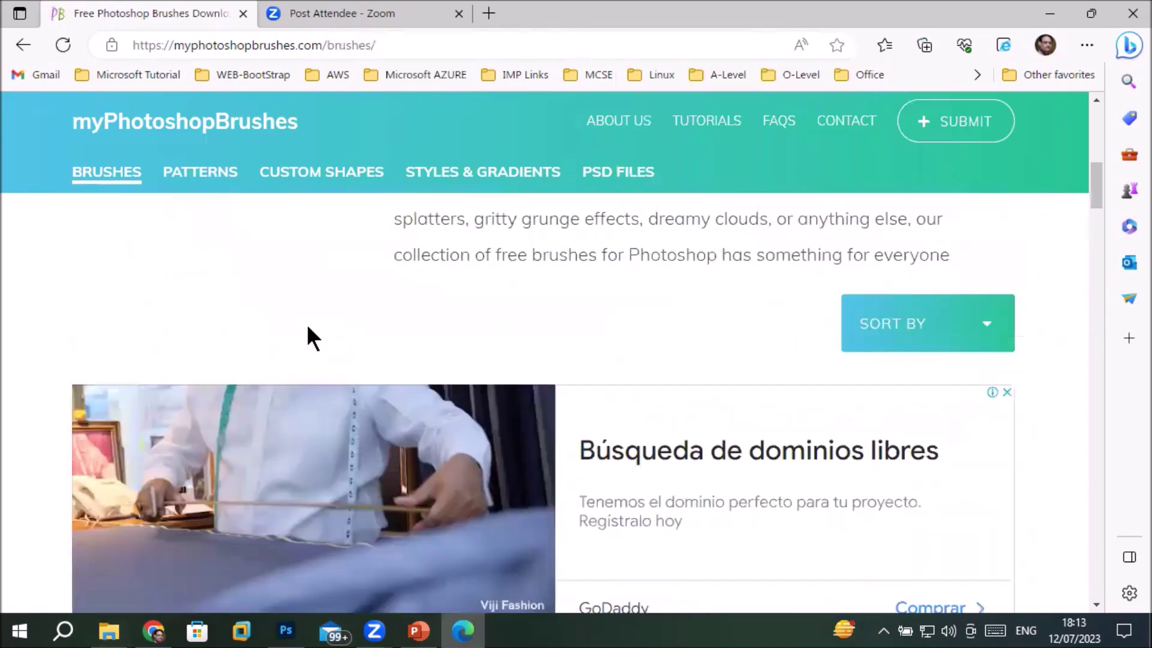
pyautogui.scroll(-5, 307, 327)
pyautogui.scroll(-3, 307, 327)
pyautogui.scroll(-5, 309, 331)
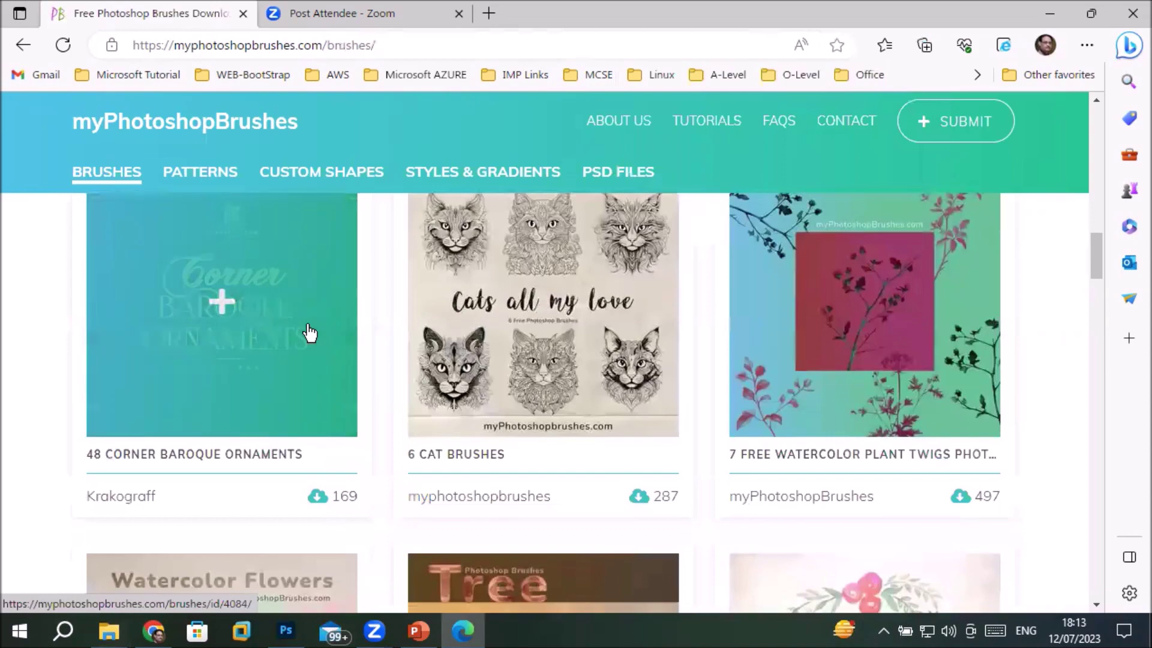
pyautogui.scroll(-3, 309, 333)
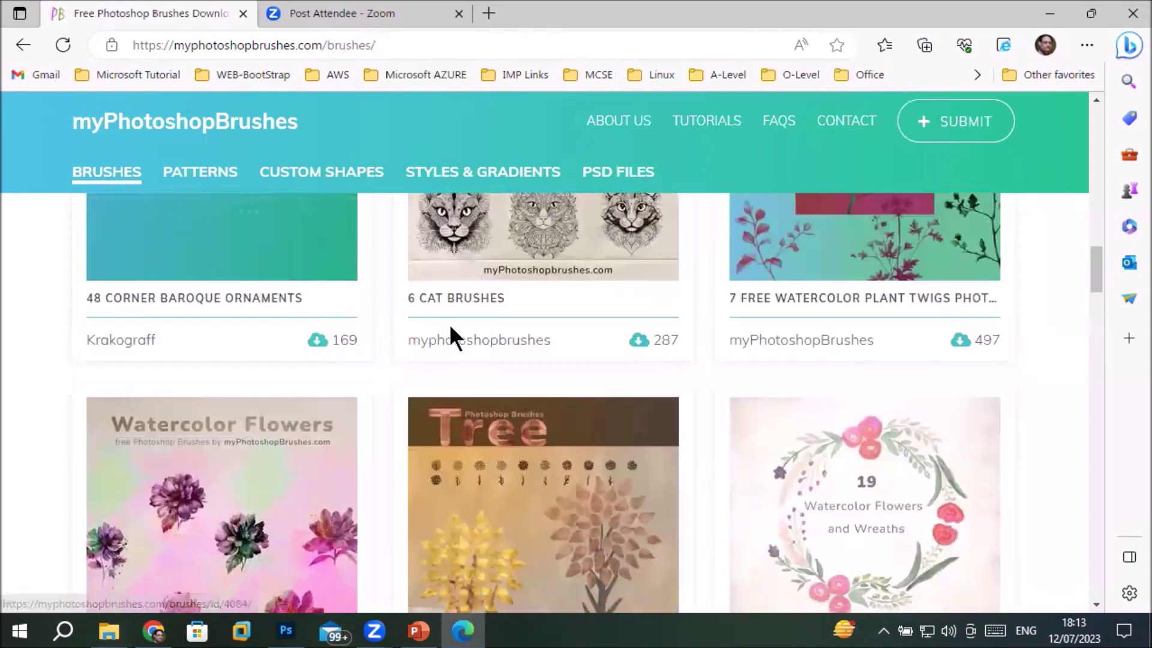
pyautogui.scroll(3, 456, 333)
pyautogui.scroll(3, 838, 329)
pyautogui.scroll(-1, 887, 408)
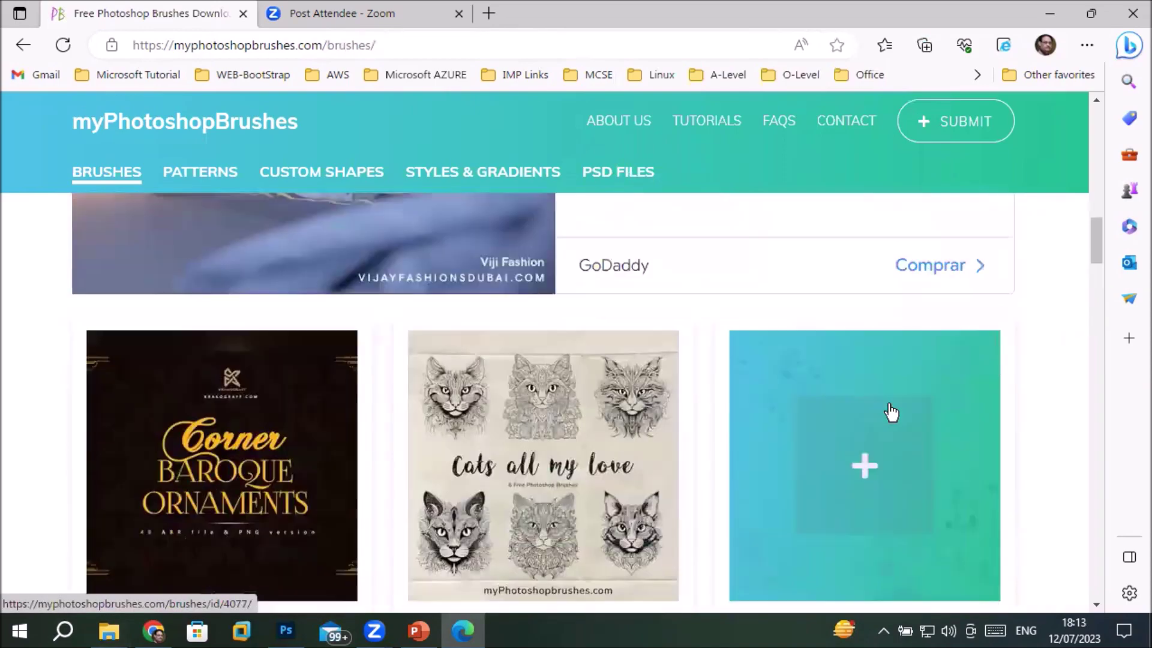
pyautogui.scroll(-1, 514, 463)
pyautogui.scroll(-4, 515, 462)
pyautogui.scroll(-3, 515, 462)
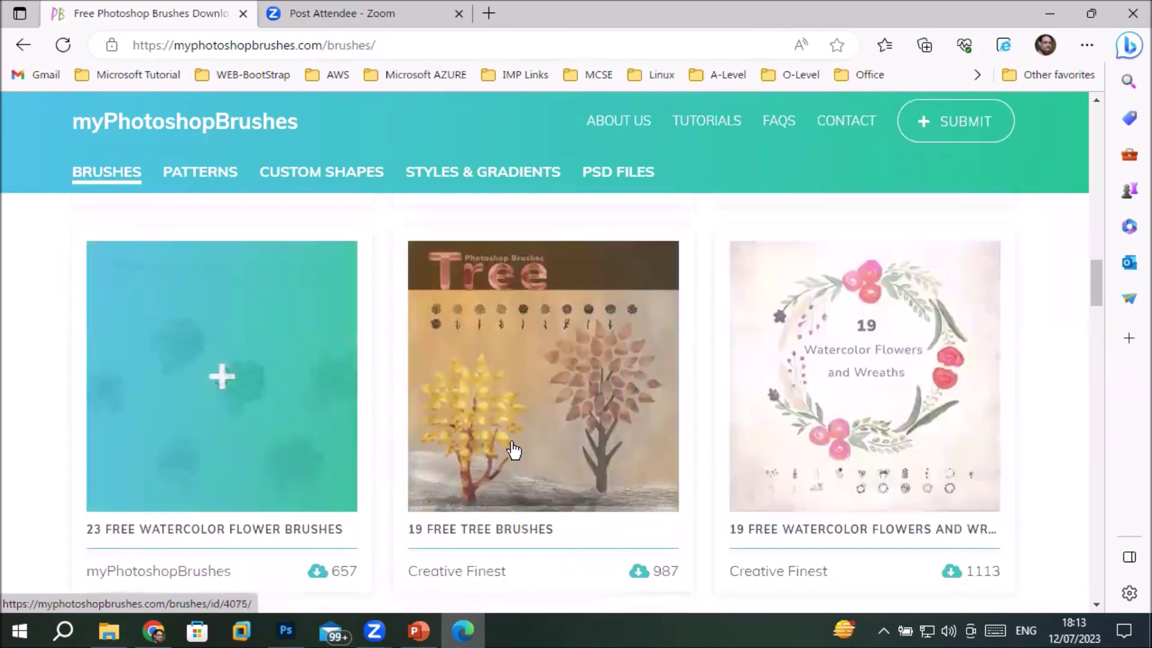
pyautogui.scroll(-3, 758, 477)
pyautogui.scroll(-3, 747, 467)
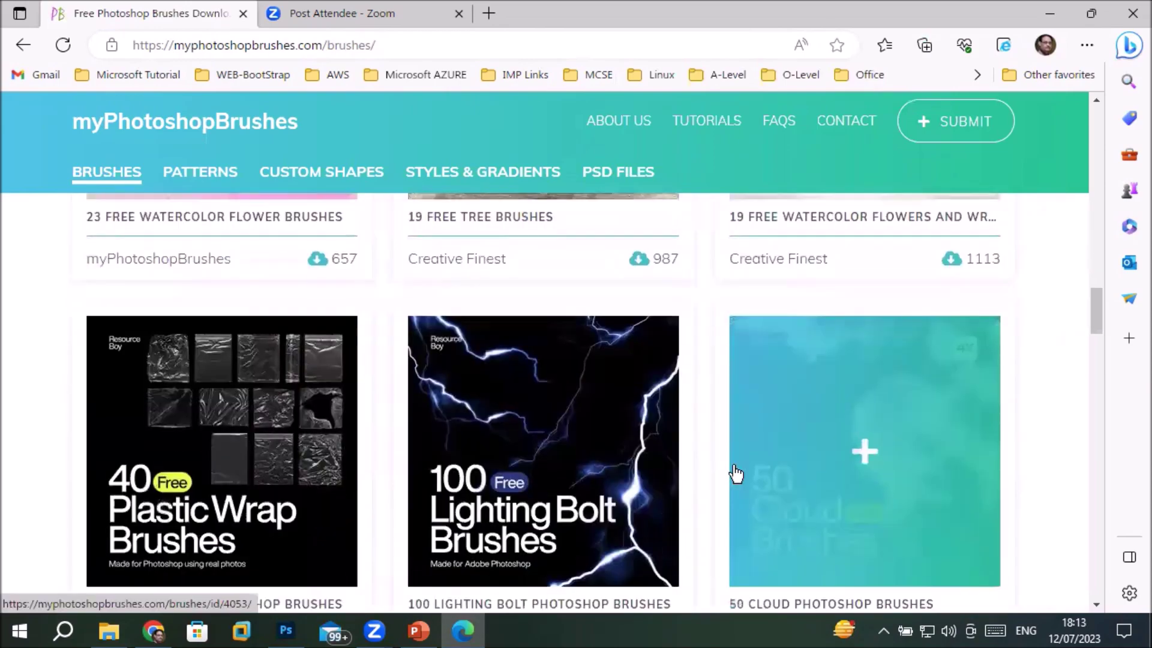
pyautogui.scroll(-3, 734, 465)
pyautogui.scroll(3, 734, 467)
# Step: Load more brush packs and bring the 50 Cloud Photoshop Brushes card into view
pyautogui.scroll(-3, 737, 474)
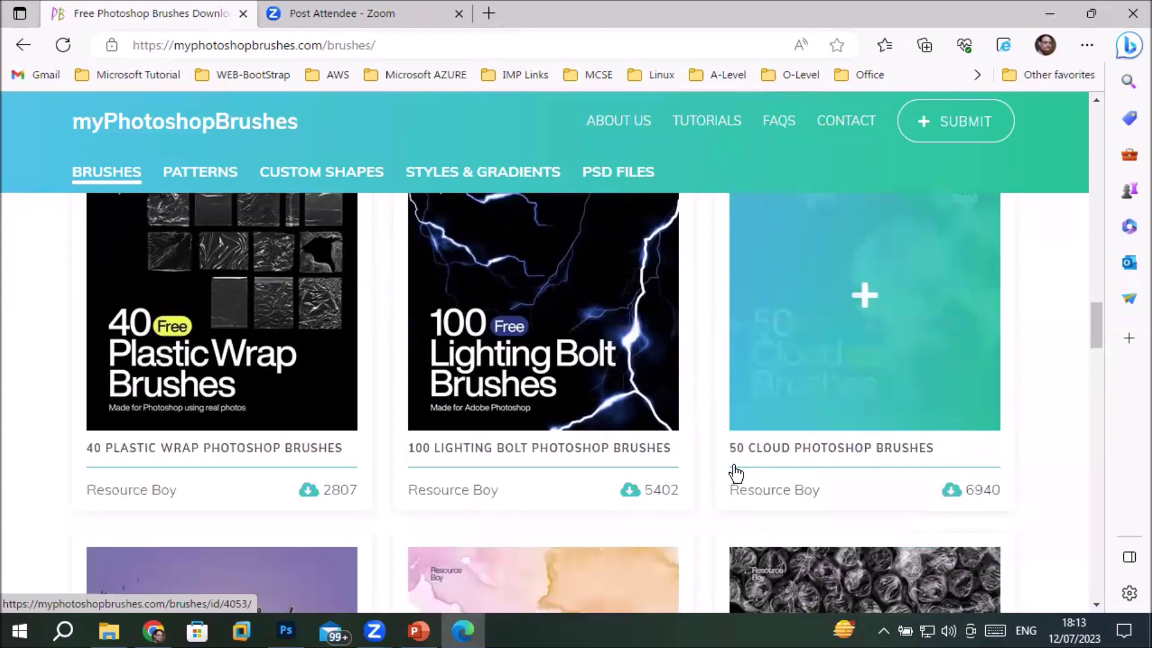
pyautogui.scroll(-4, 573, 444)
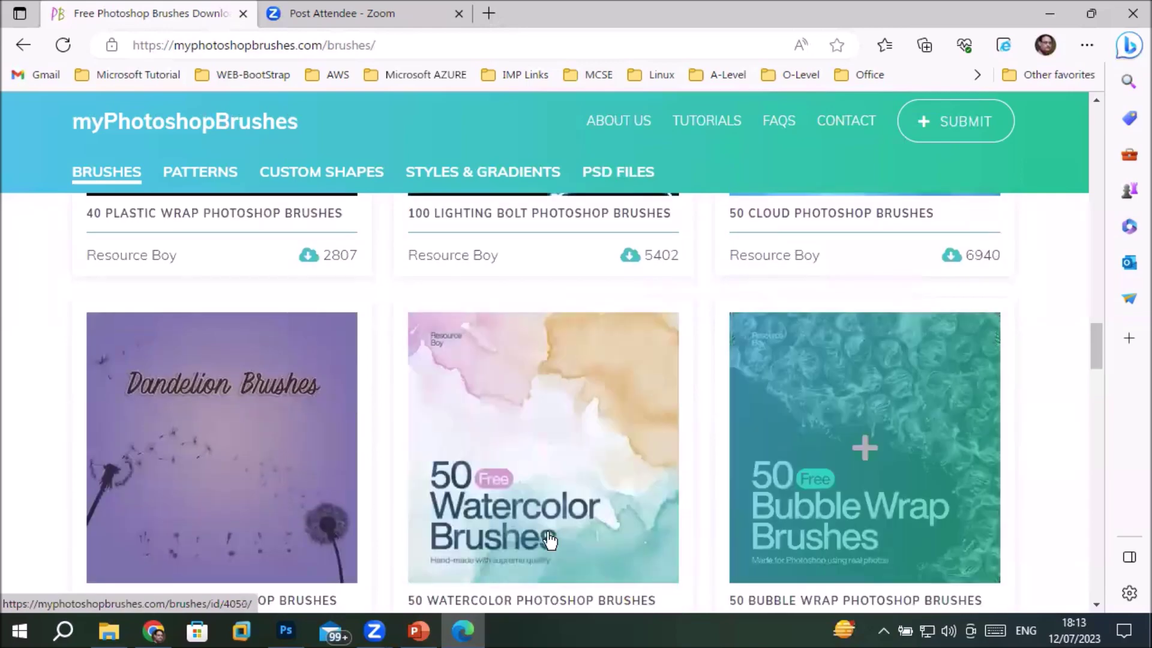
pyautogui.scroll(-2, 962, 480)
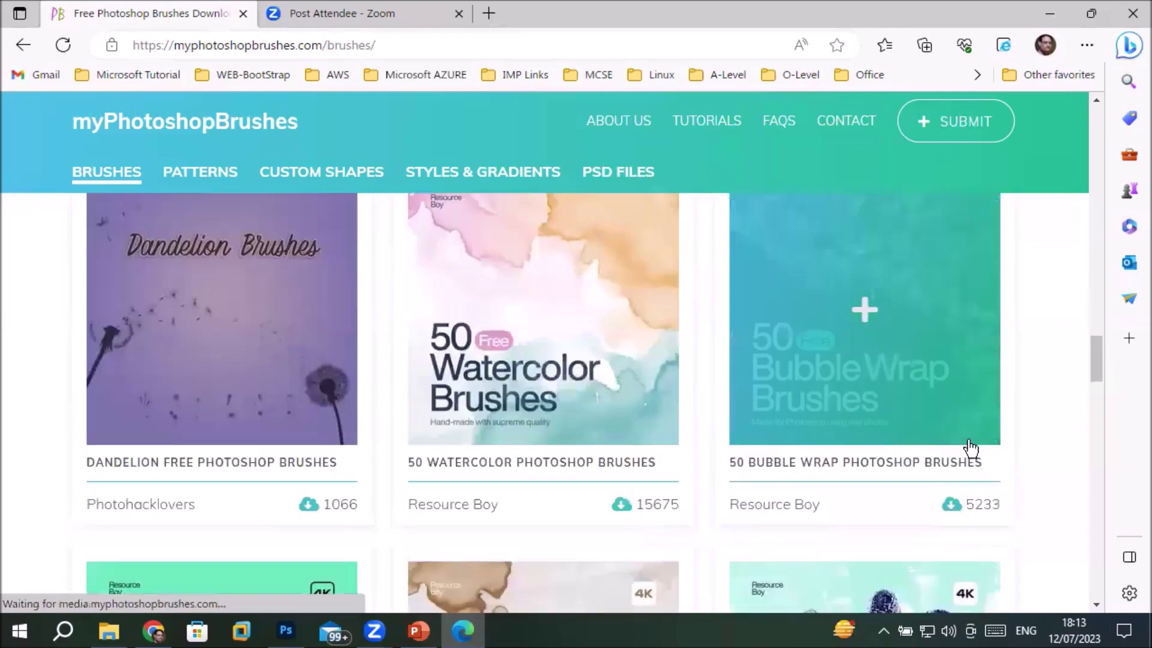
pyautogui.scroll(-3, 377, 327)
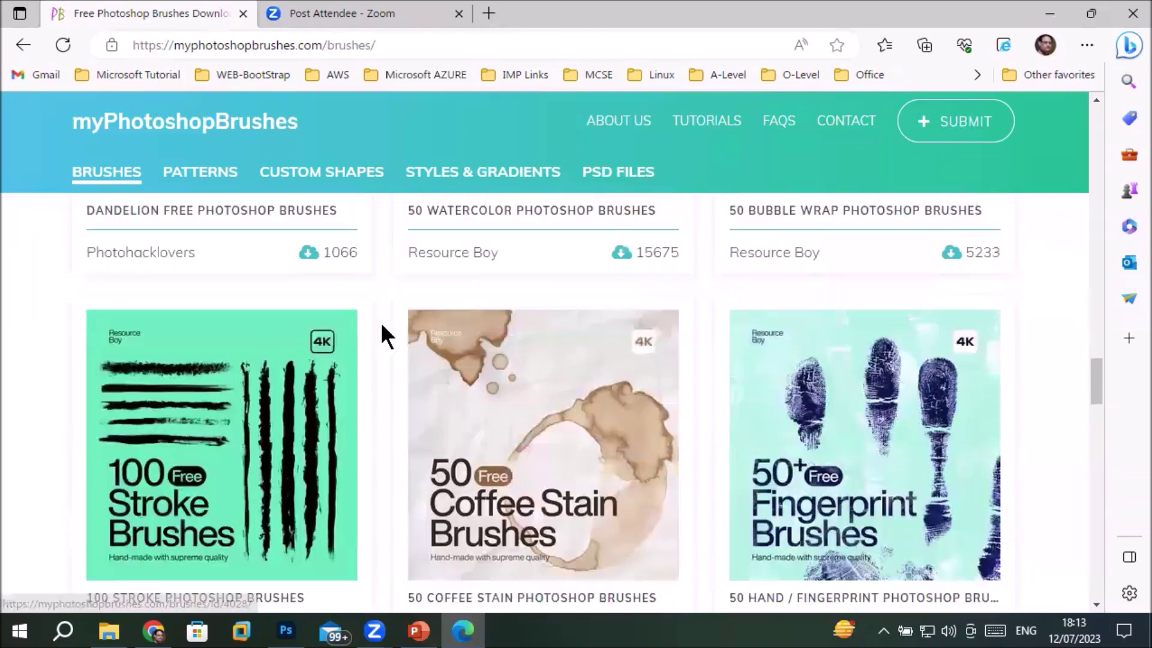
pyautogui.scroll(-1, 965, 498)
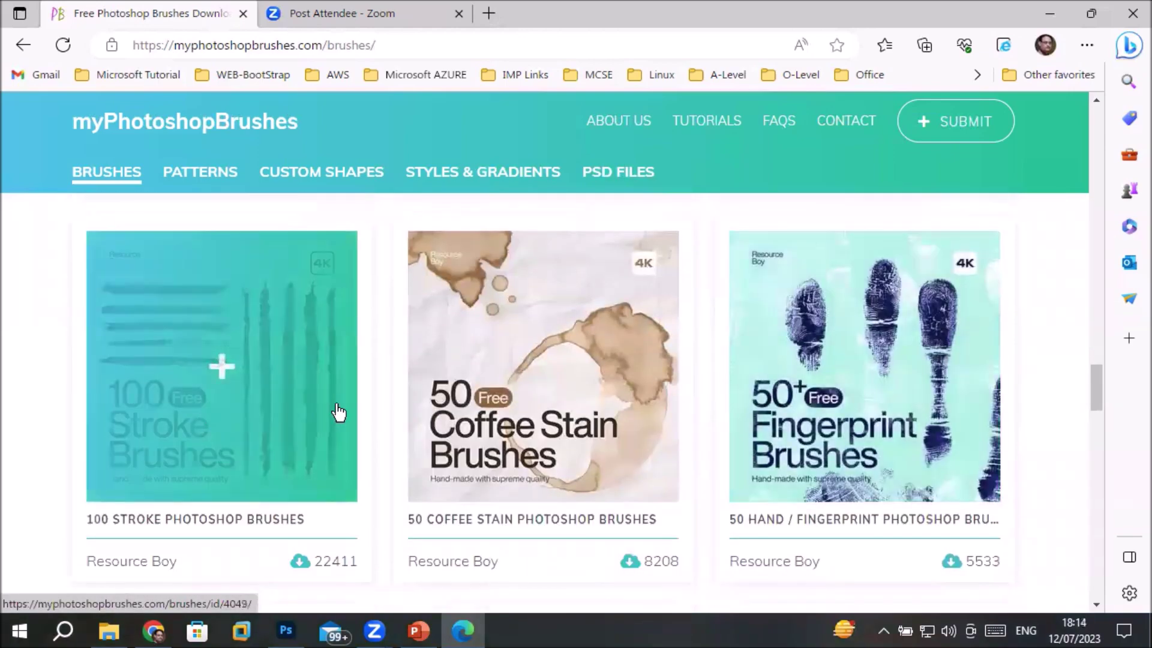
pyautogui.scroll(-4, 333, 413)
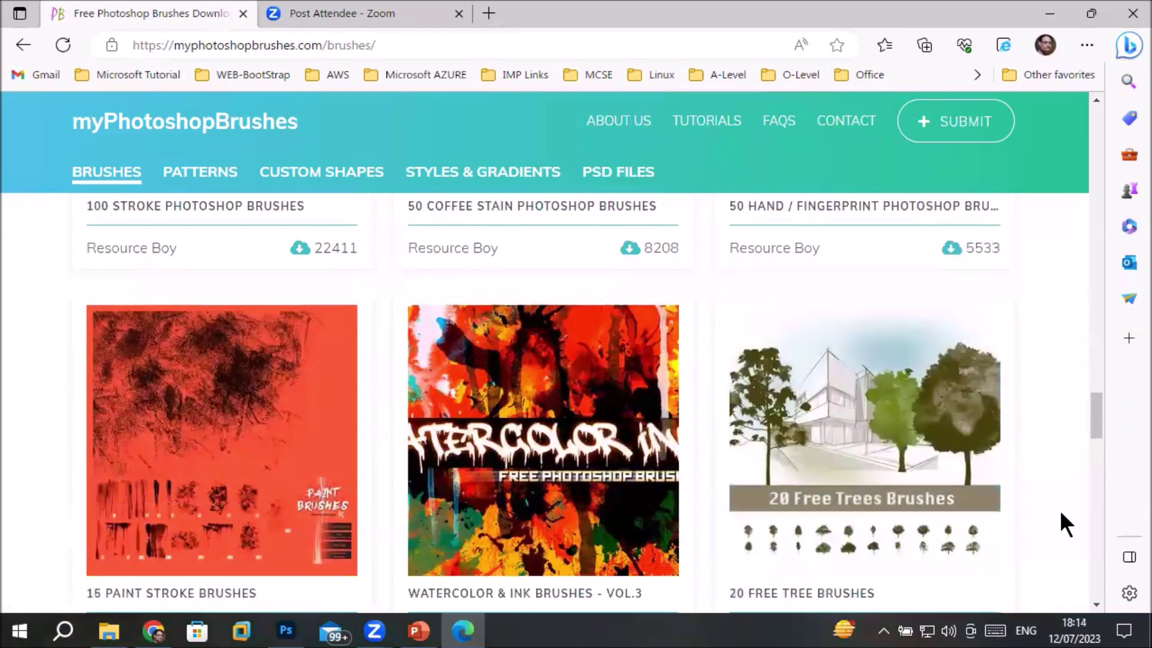
pyautogui.scroll(-2, 1080, 451)
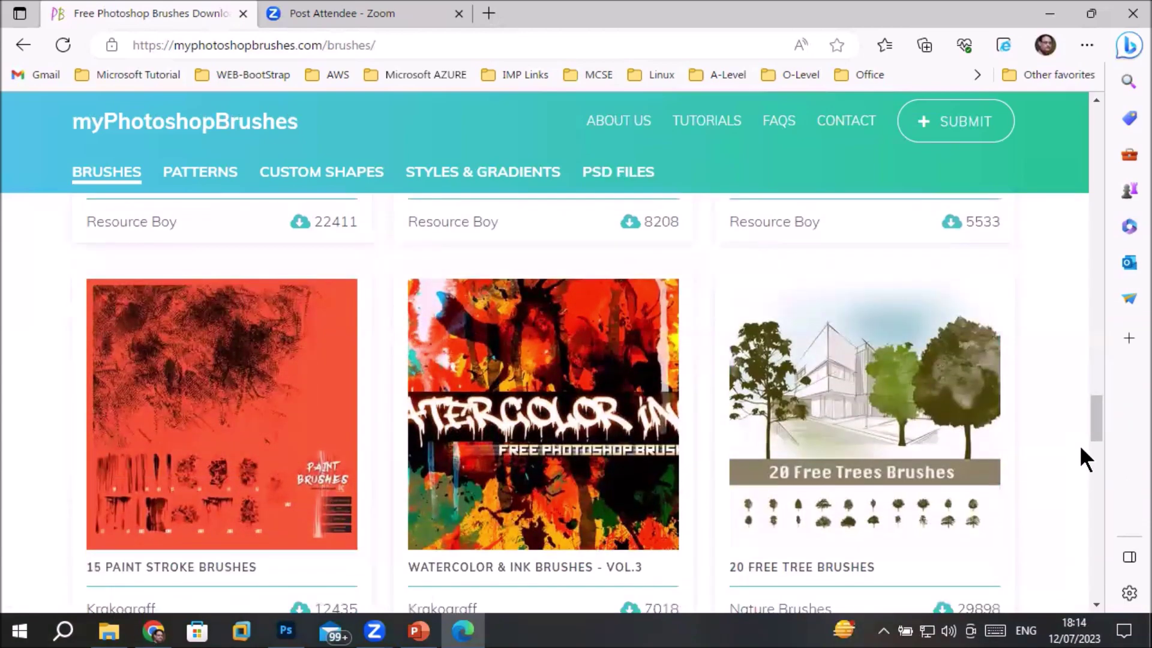
pyautogui.scroll(-3, 1080, 451)
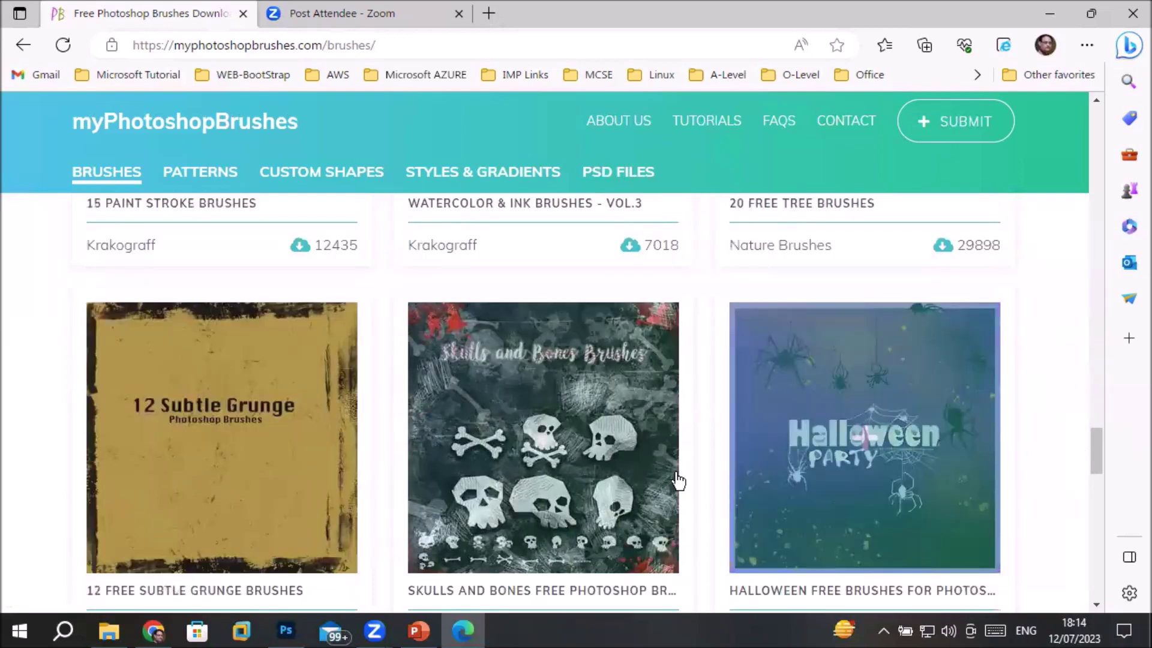
pyautogui.scroll(-4, 679, 482)
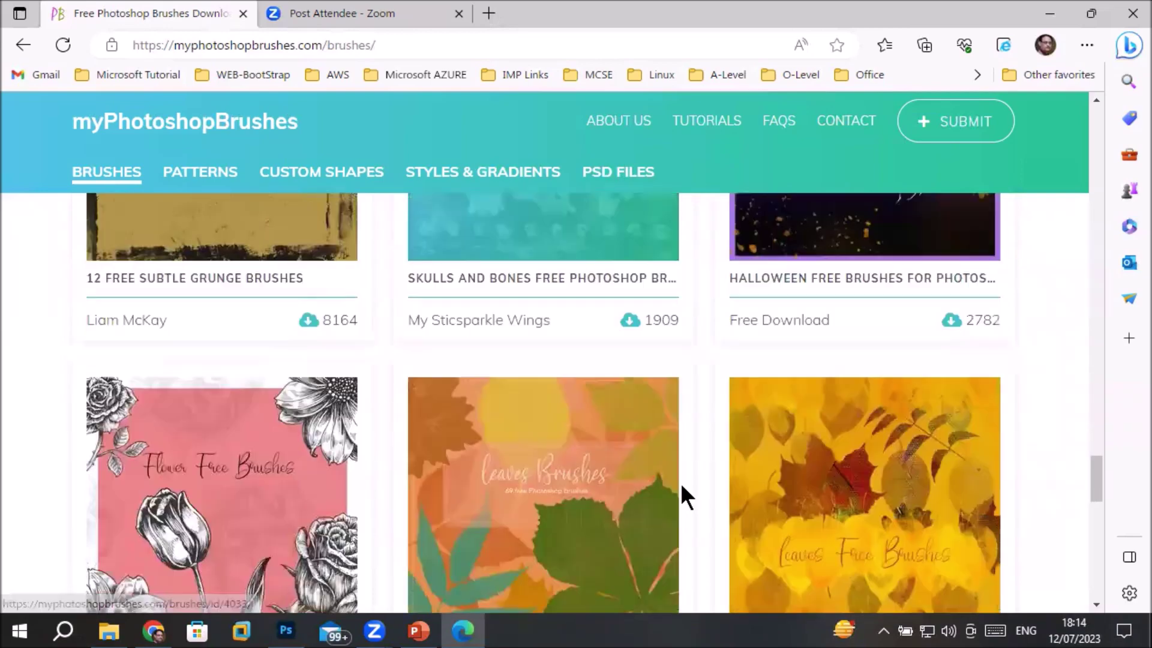
pyautogui.scroll(-3, 680, 483)
pyautogui.scroll(-3, 680, 482)
pyautogui.scroll(-2, 680, 482)
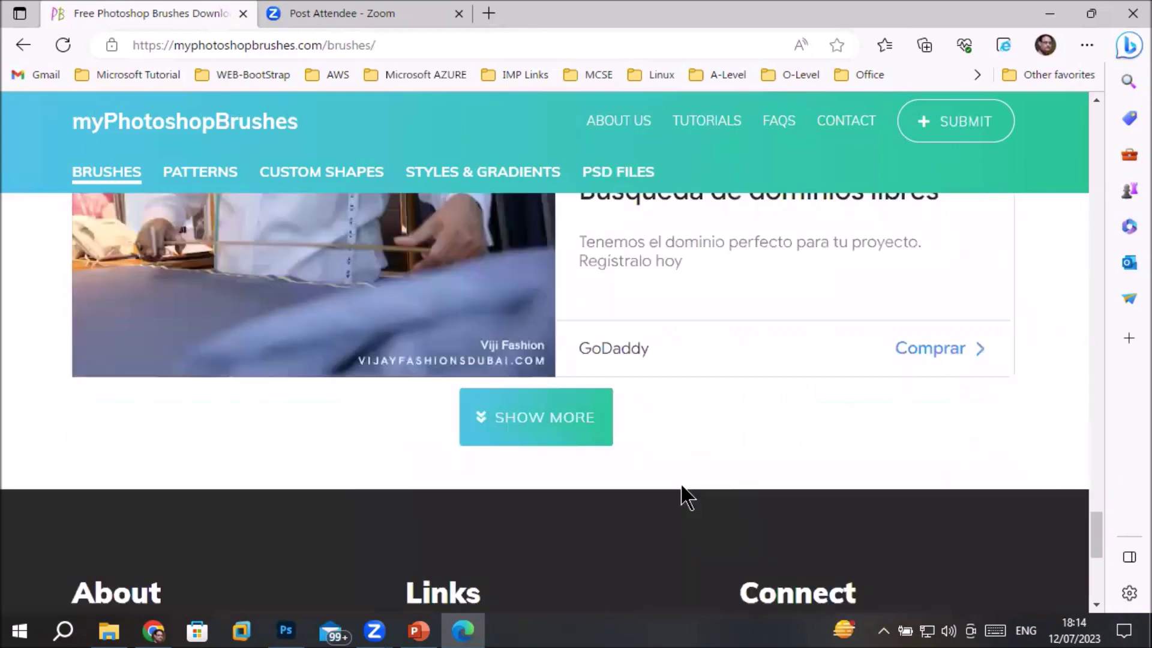
pyautogui.click(535, 444)
pyautogui.scroll(3, 536, 444)
pyautogui.scroll(3, 535, 444)
pyautogui.scroll(3, 534, 438)
pyautogui.scroll(1, 532, 433)
pyautogui.scroll(2, 533, 441)
pyautogui.scroll(-3, 534, 443)
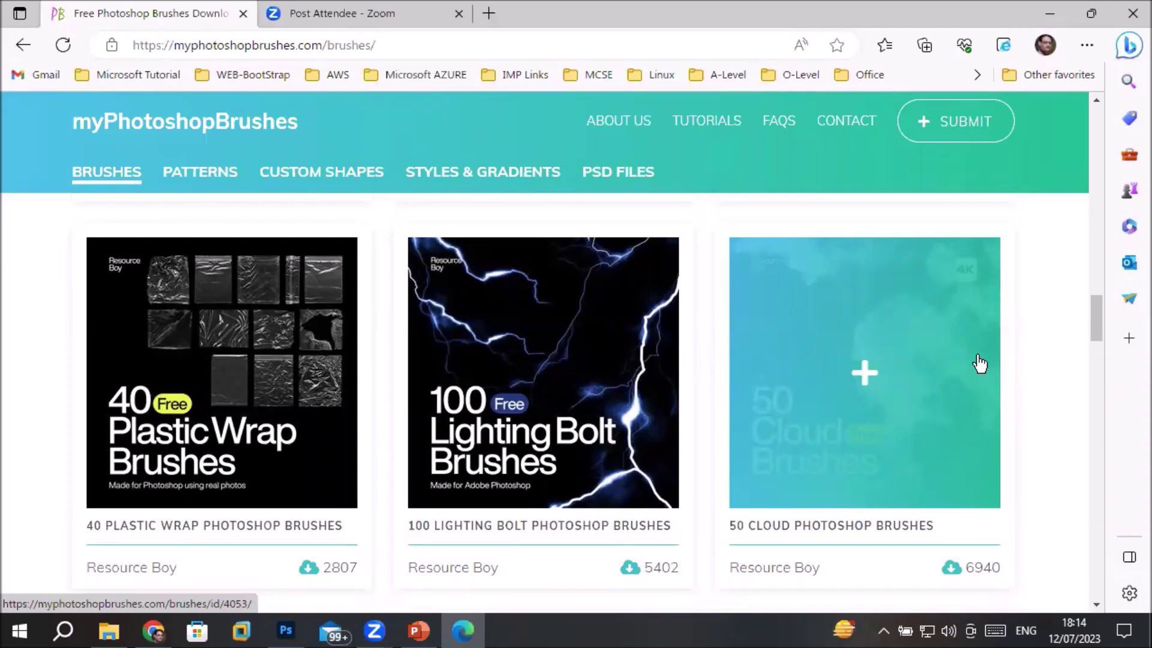
pyautogui.moveTo(863, 373)
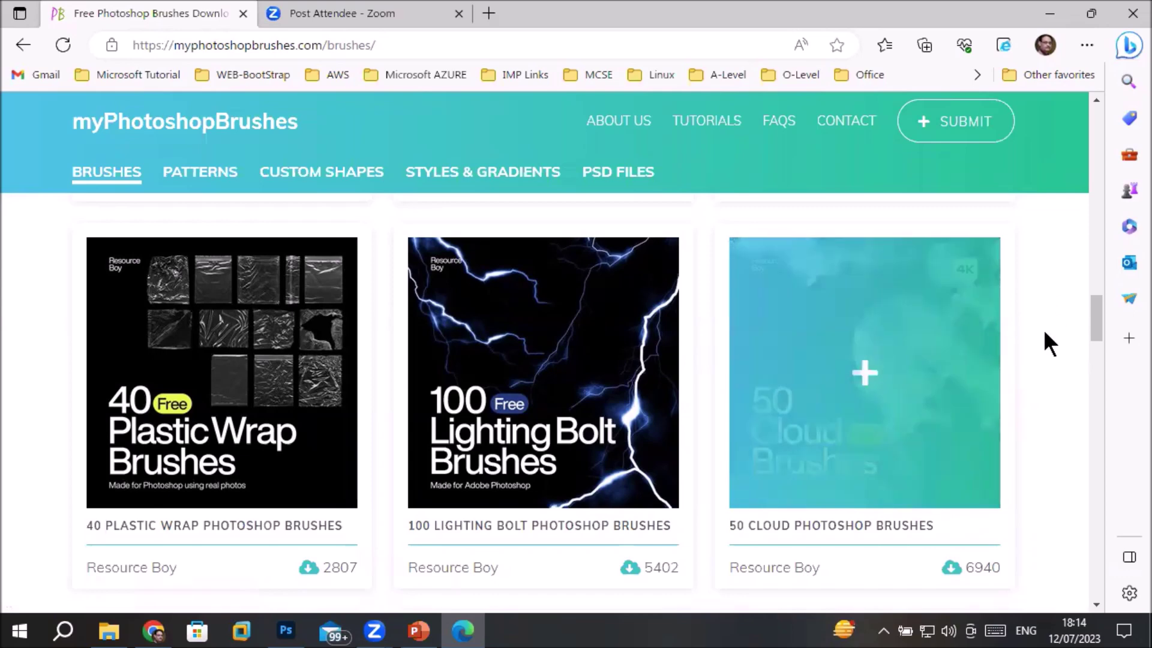
# Step: Open Resource Boy's 50 Cloud Photoshop Brushes pack and start its 77.1 MB download
pyautogui.click(893, 379)
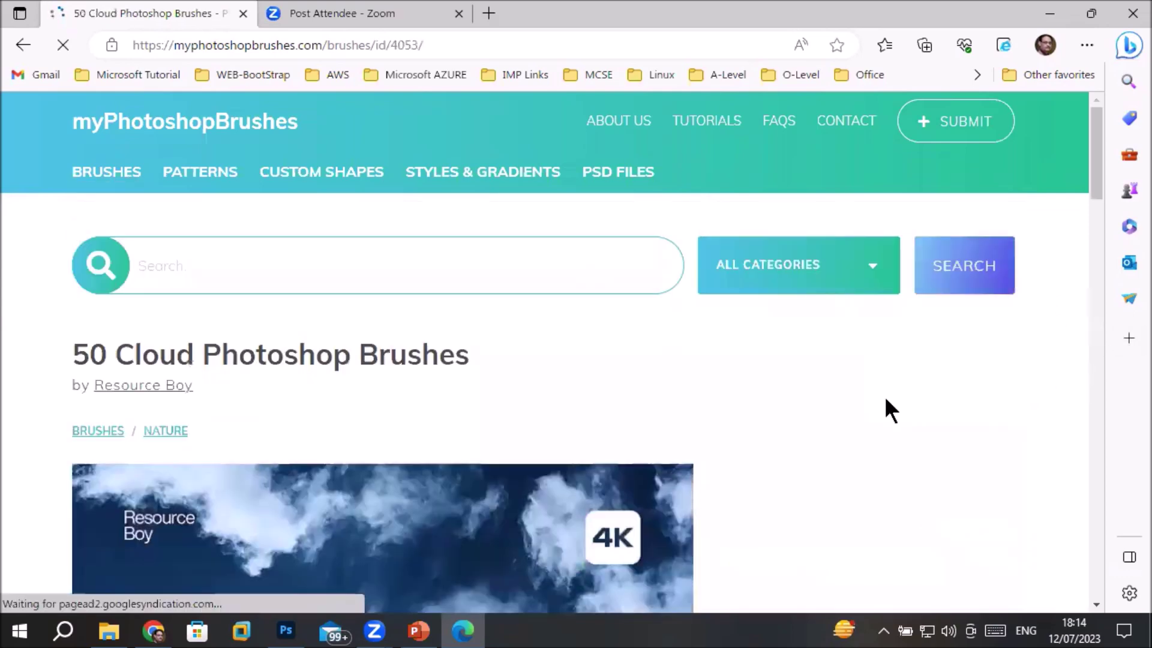
pyautogui.scroll(-3, 886, 400)
pyautogui.scroll(-2, 885, 407)
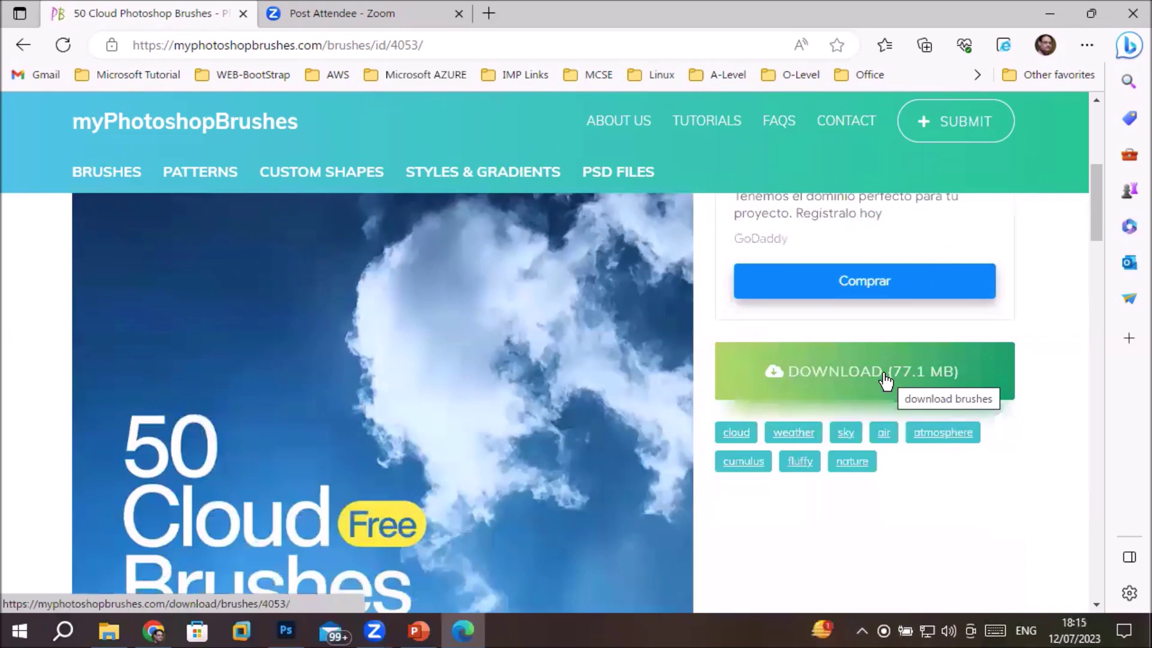
pyautogui.click(886, 381)
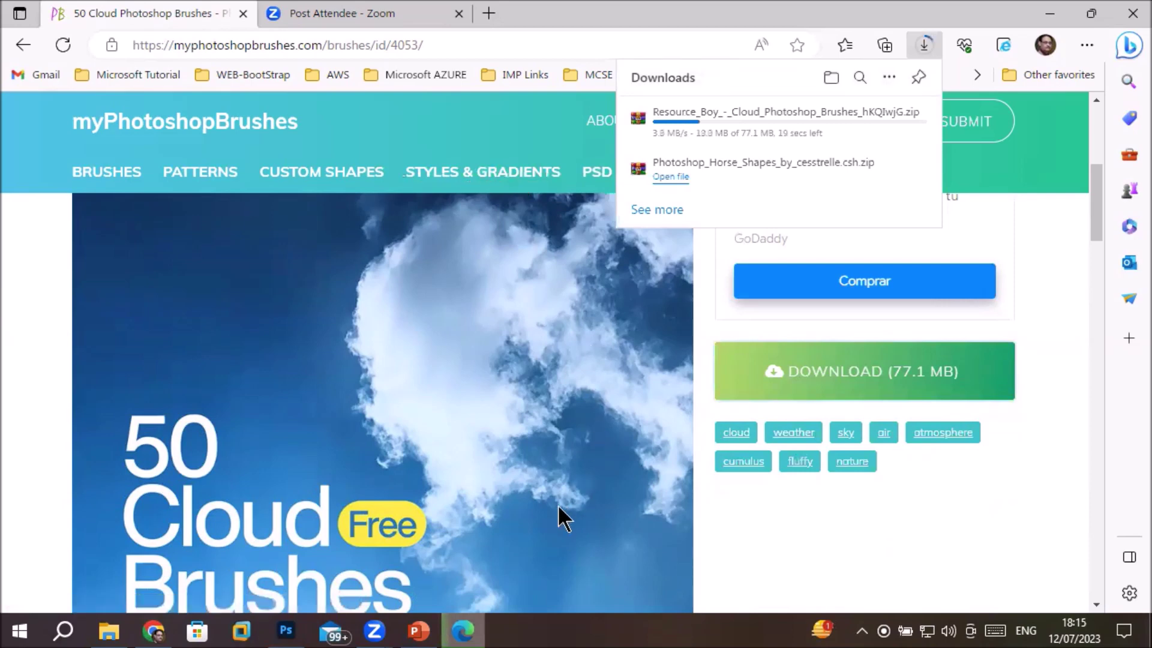
pyautogui.scroll(3, 432, 543)
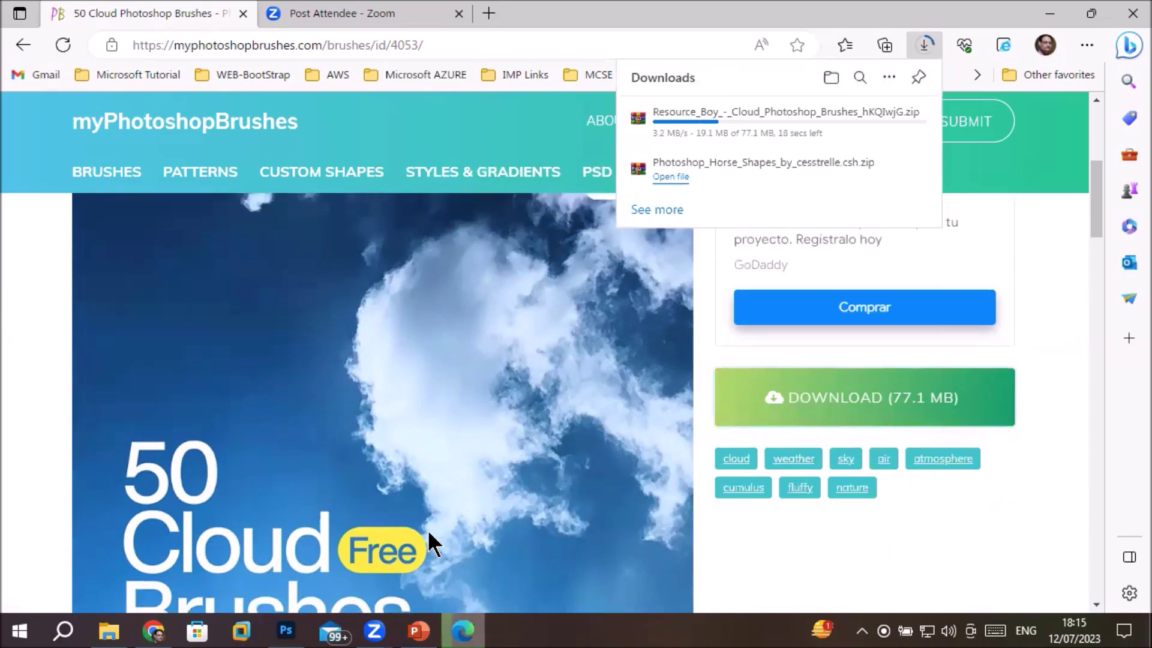
pyautogui.scroll(2, 432, 542)
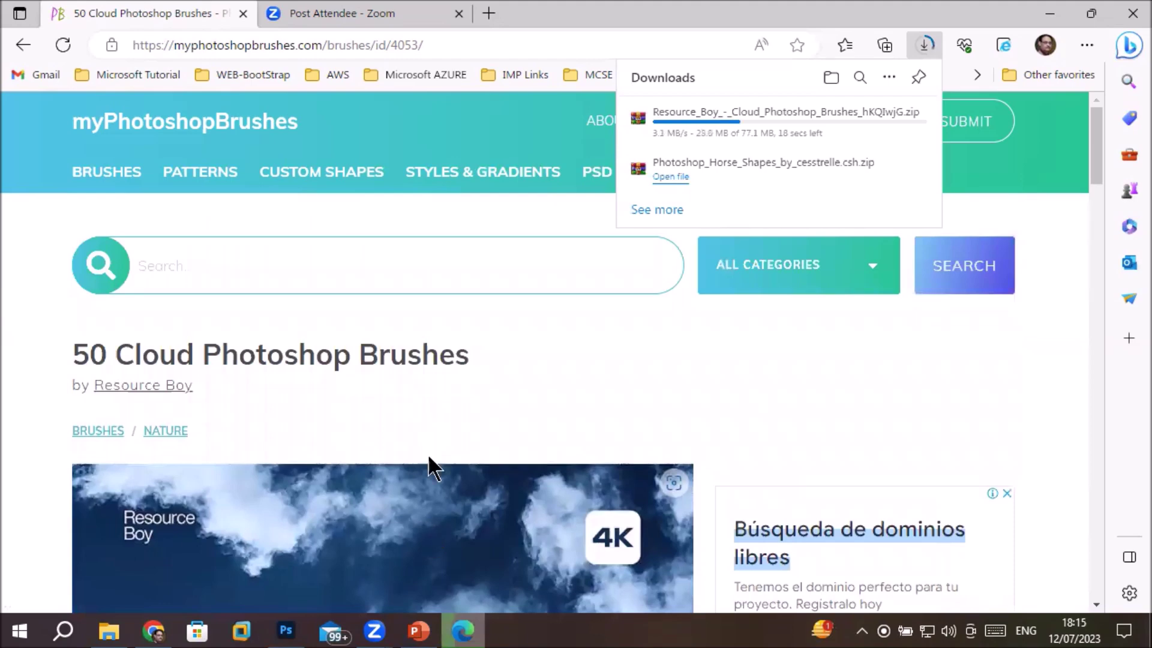
# Step: Search the site for 'animals' using the saved search suggestion
pyautogui.click(401, 275)
pyautogui.write('animals')
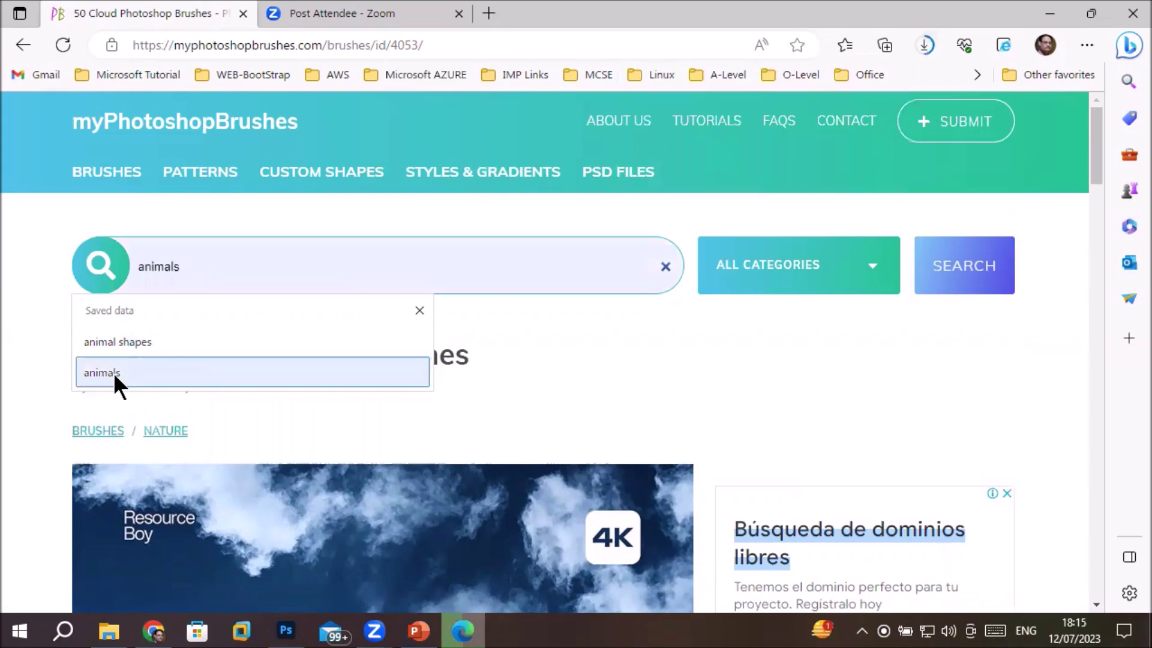
pyautogui.click(113, 373)
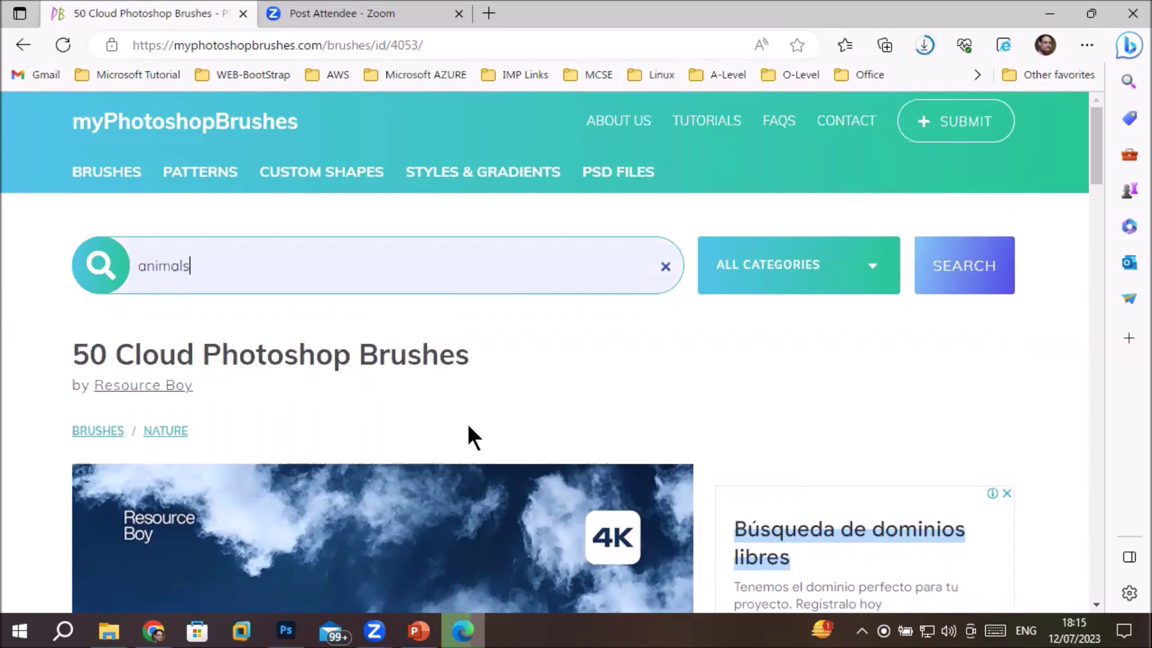
pyautogui.scroll(-3, 553, 445)
pyautogui.scroll(-4, 637, 430)
pyautogui.scroll(-4, 638, 422)
pyautogui.scroll(-4, 638, 421)
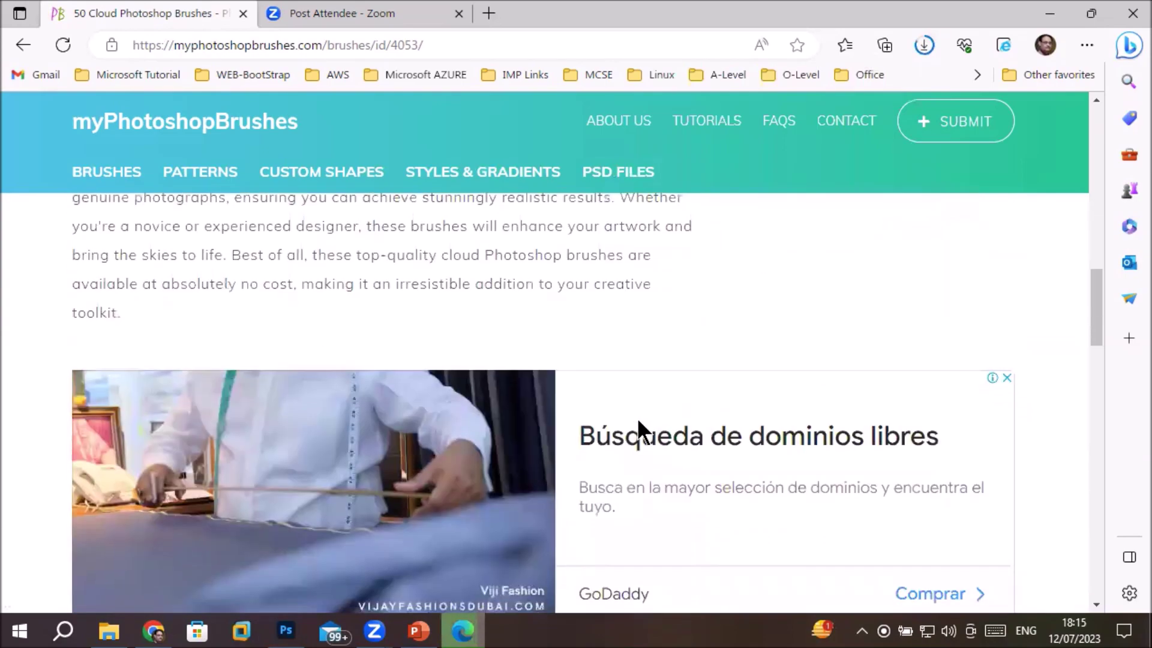
pyautogui.scroll(-4, 639, 421)
pyautogui.scroll(-2, 639, 421)
pyautogui.scroll(-3, 638, 426)
pyautogui.scroll(-3, 638, 426)
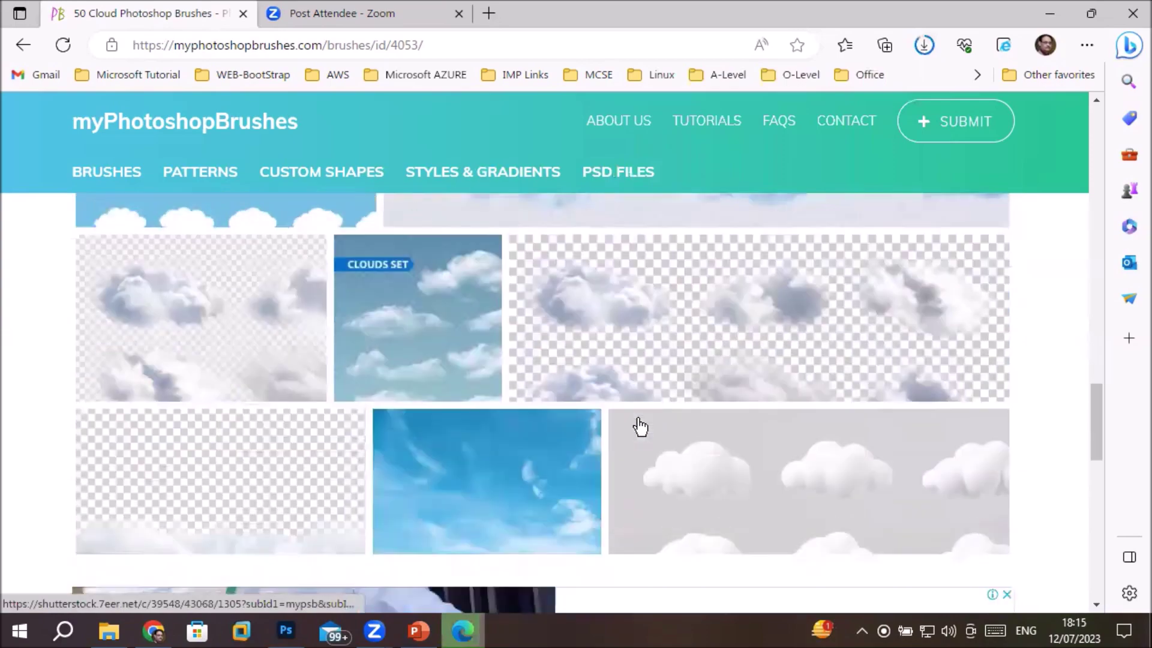
pyautogui.scroll(-5, 638, 426)
pyautogui.scroll(-3, 638, 426)
pyautogui.scroll(5, 640, 426)
pyautogui.scroll(4, 639, 426)
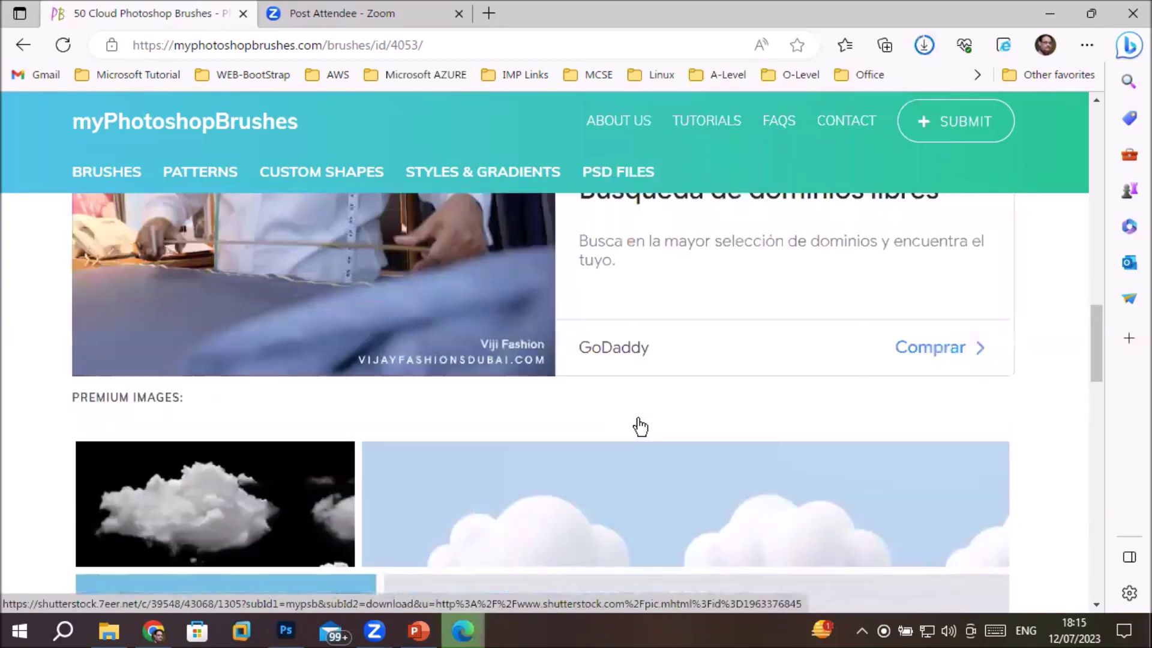
pyautogui.scroll(4, 639, 426)
pyautogui.scroll(4, 640, 426)
pyautogui.scroll(4, 640, 426)
pyautogui.scroll(4, 639, 425)
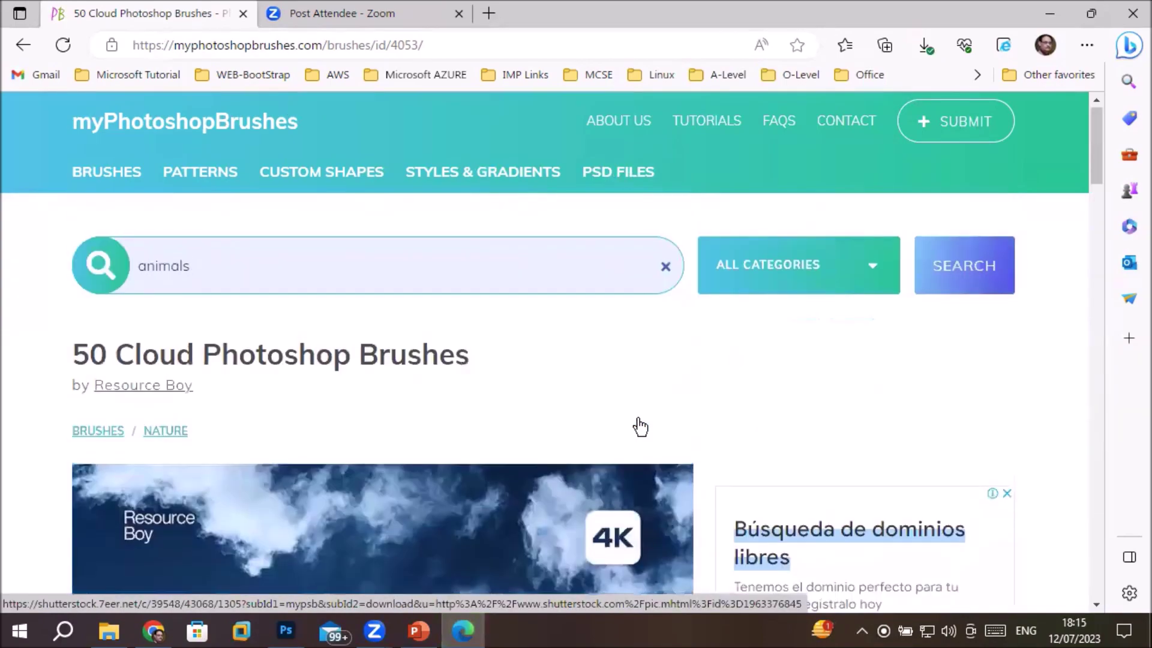
pyautogui.click(948, 275)
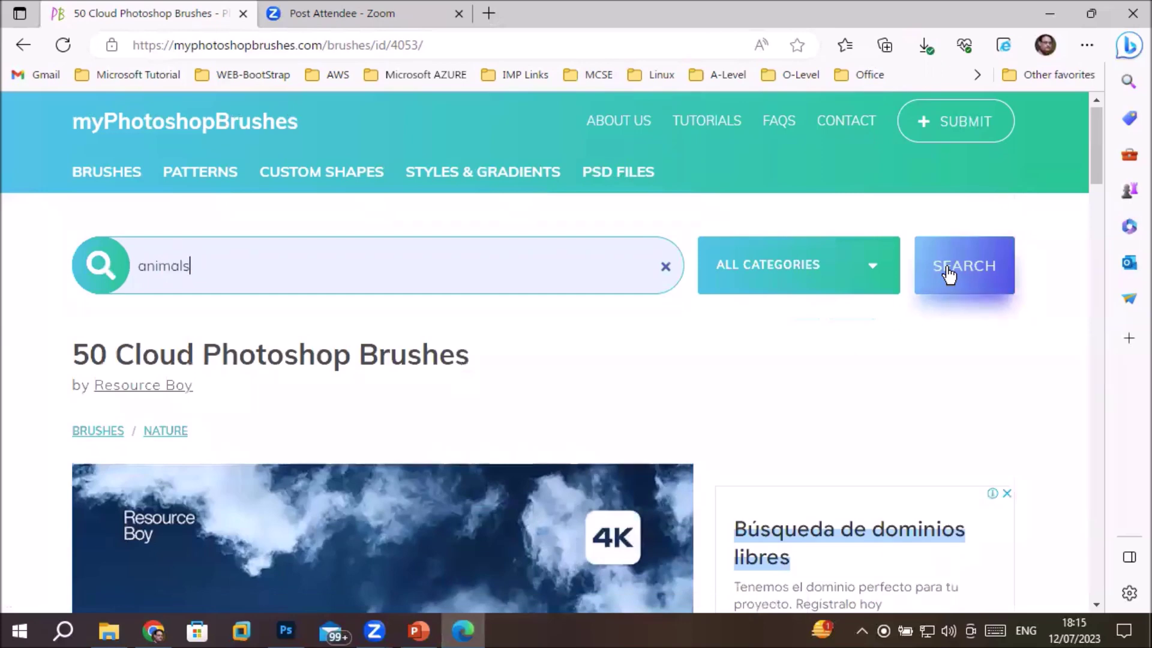
# Step: Limit the animals search to the Brushes category and run it again
pyautogui.click(853, 268)
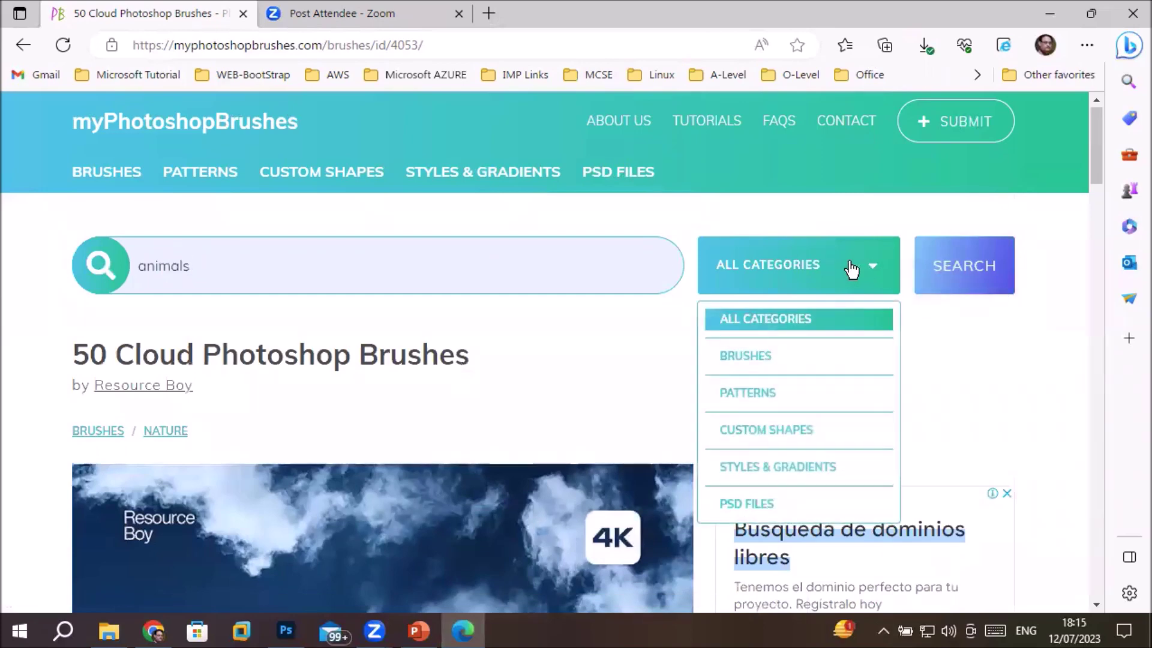
pyautogui.click(750, 357)
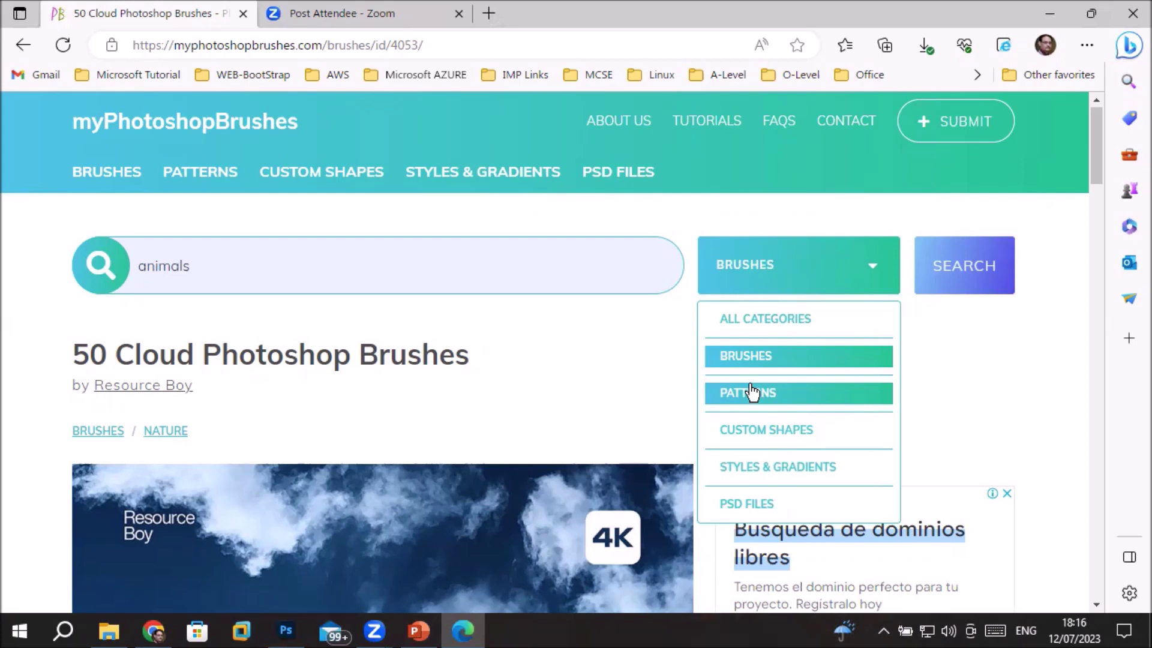
pyautogui.click(785, 360)
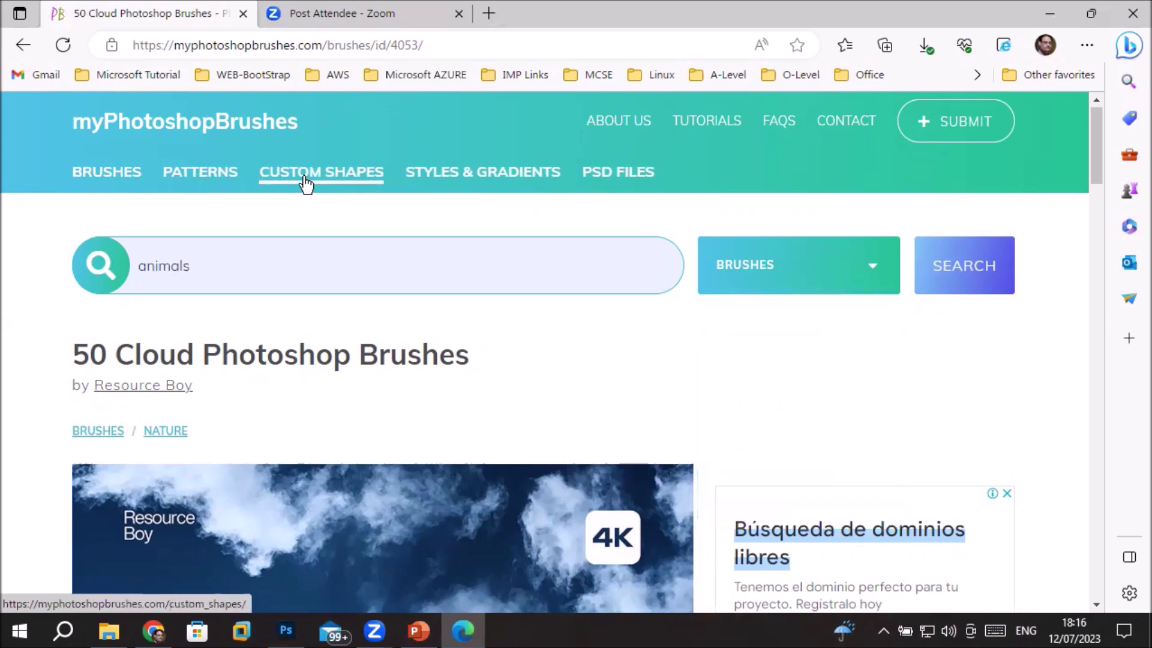
pyautogui.click(964, 280)
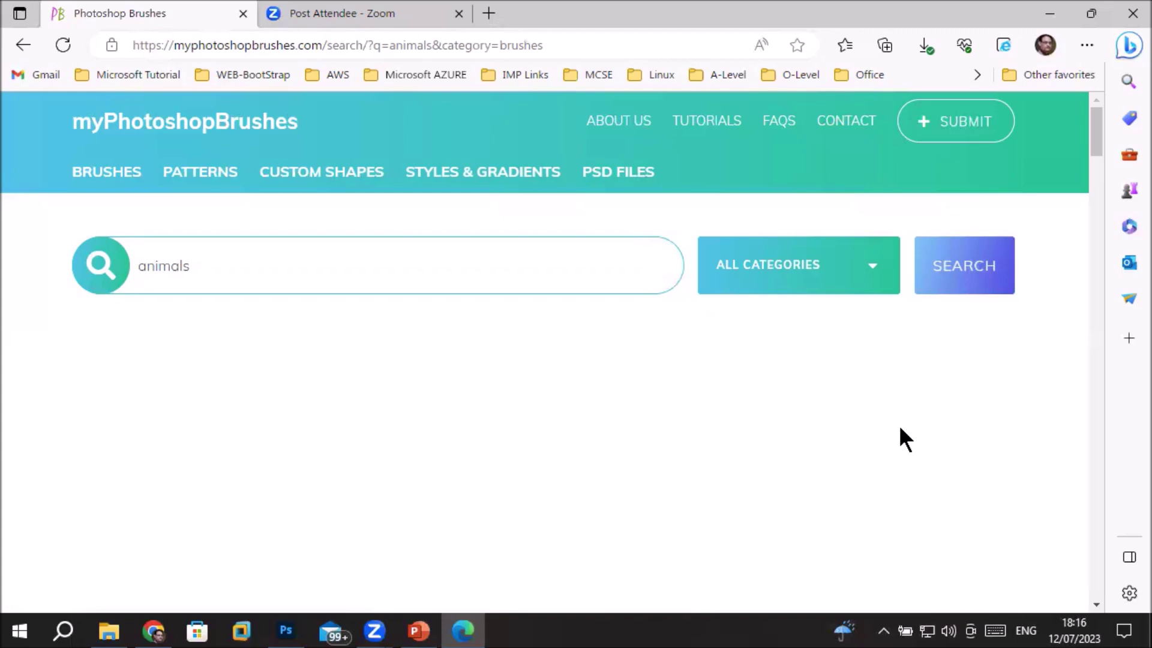
# Step: Browse the animal brush results and open Cesstrelle's Plants And Animals pack
pyautogui.scroll(-4, 909, 407)
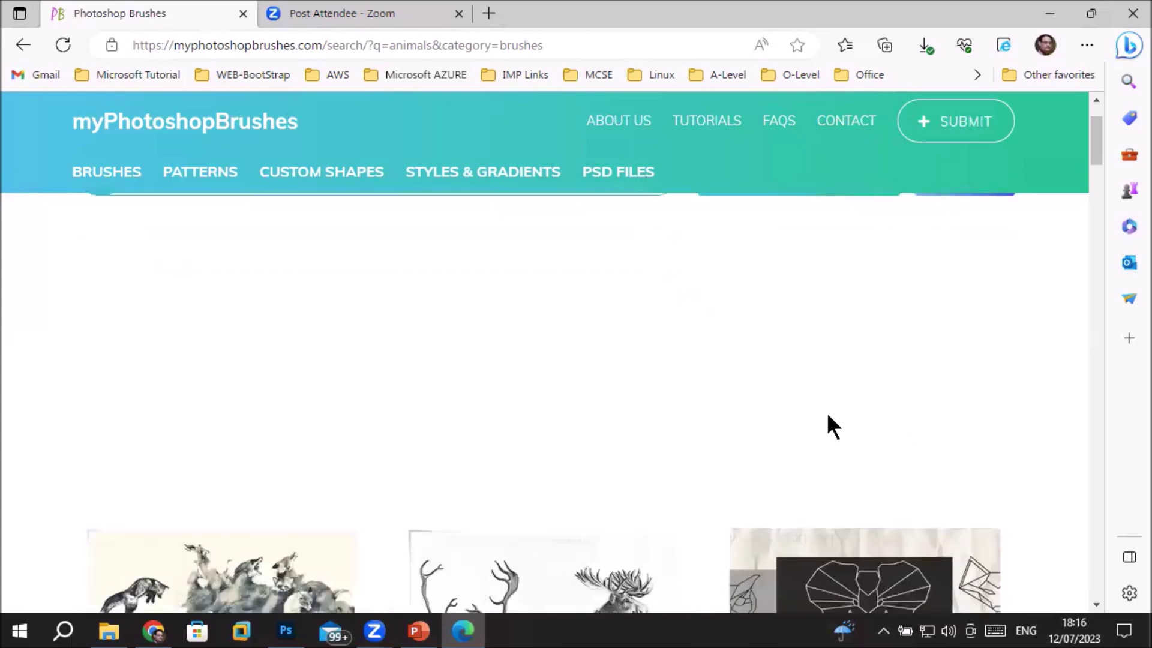
pyautogui.scroll(-5, 828, 419)
pyautogui.scroll(-5, 826, 412)
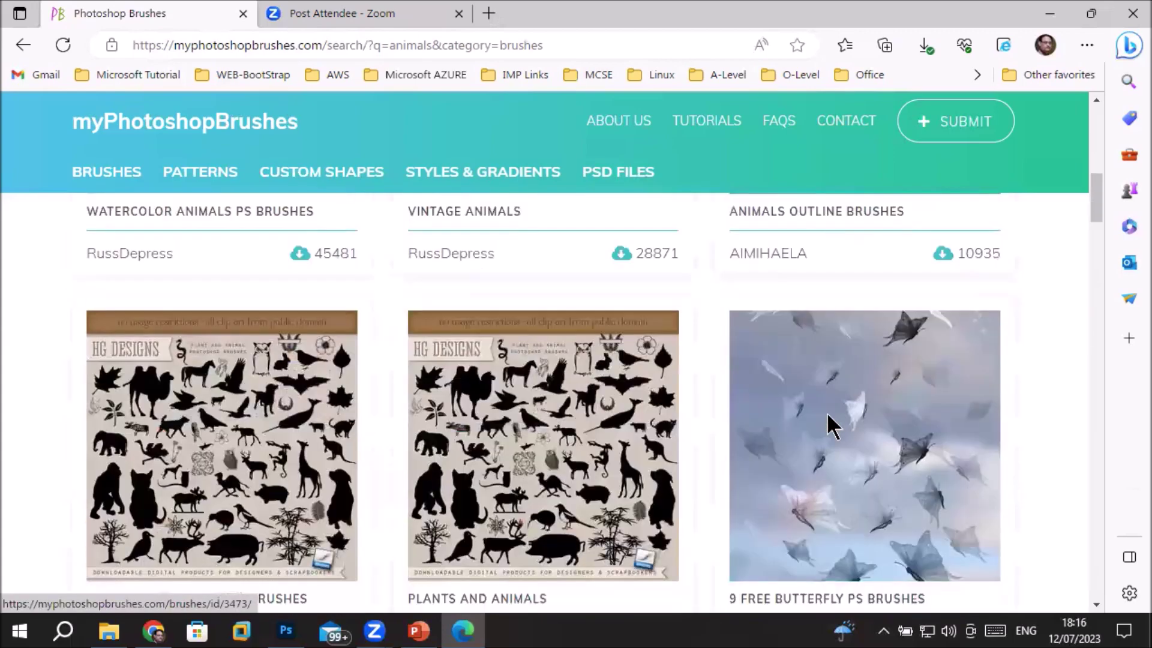
pyautogui.scroll(-4, 827, 412)
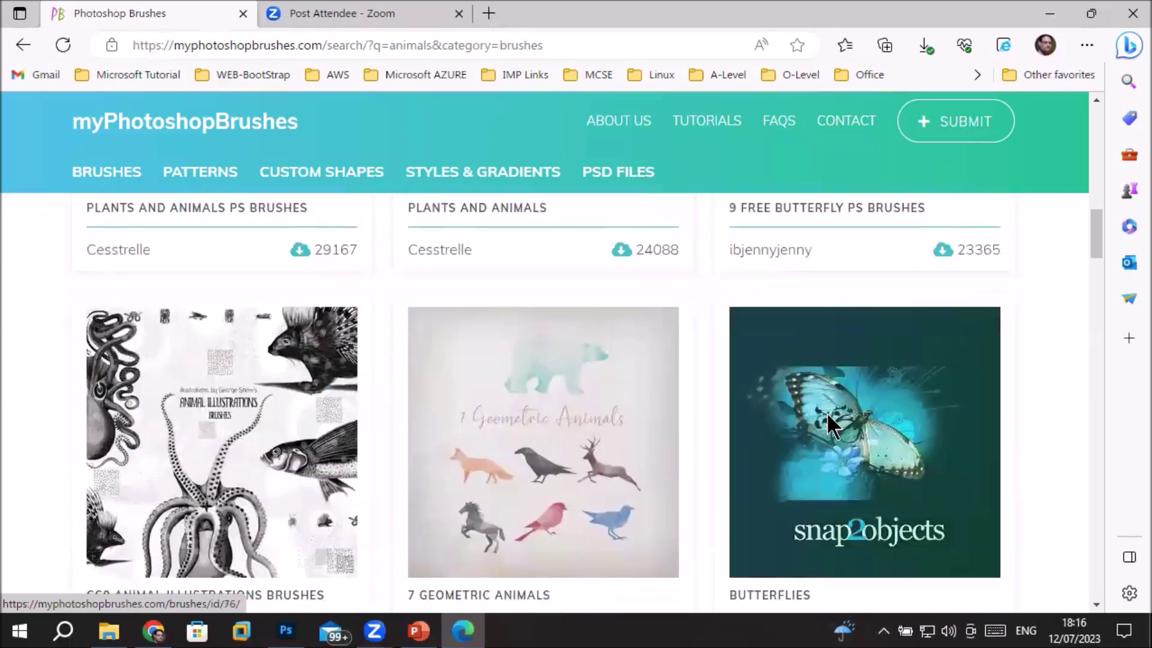
pyautogui.scroll(-2, 827, 412)
pyautogui.scroll(-3, 826, 413)
pyautogui.scroll(-4, 827, 412)
pyautogui.scroll(-3, 826, 412)
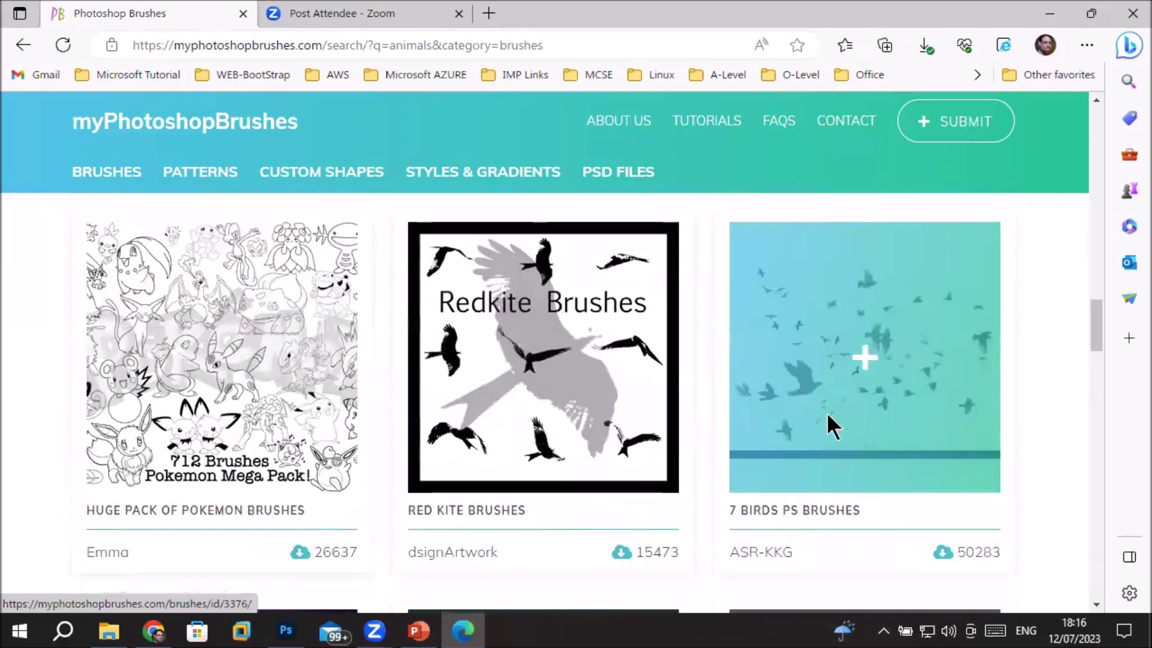
pyautogui.scroll(2, 800, 427)
pyautogui.scroll(-4, 936, 420)
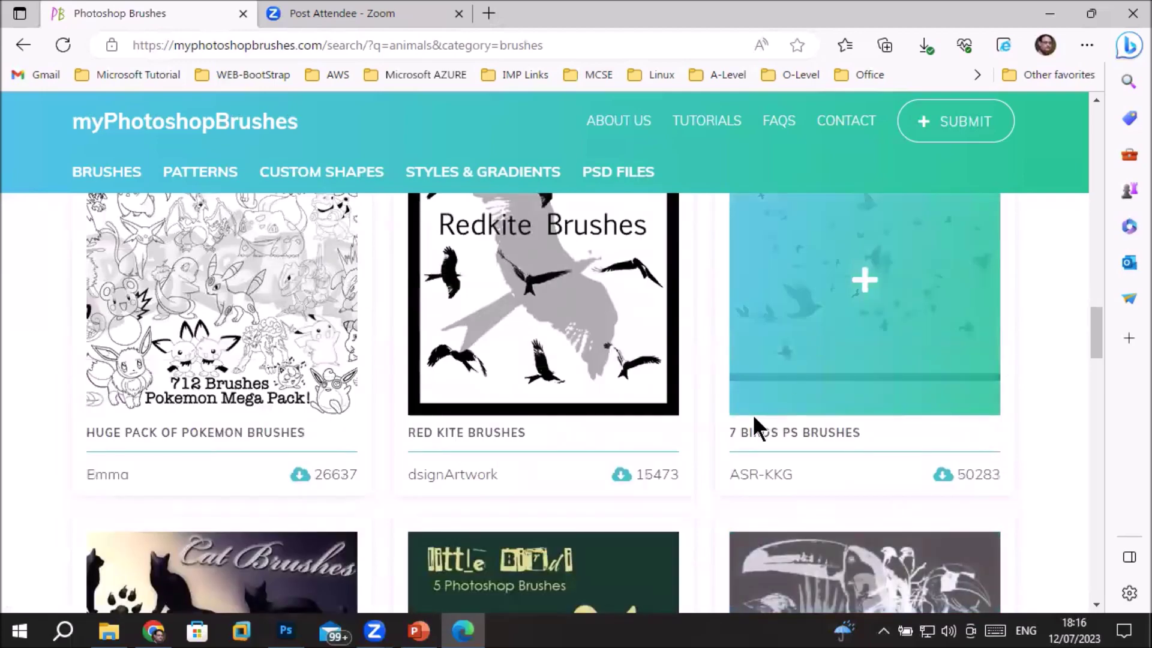
pyautogui.scroll(-4, 752, 414)
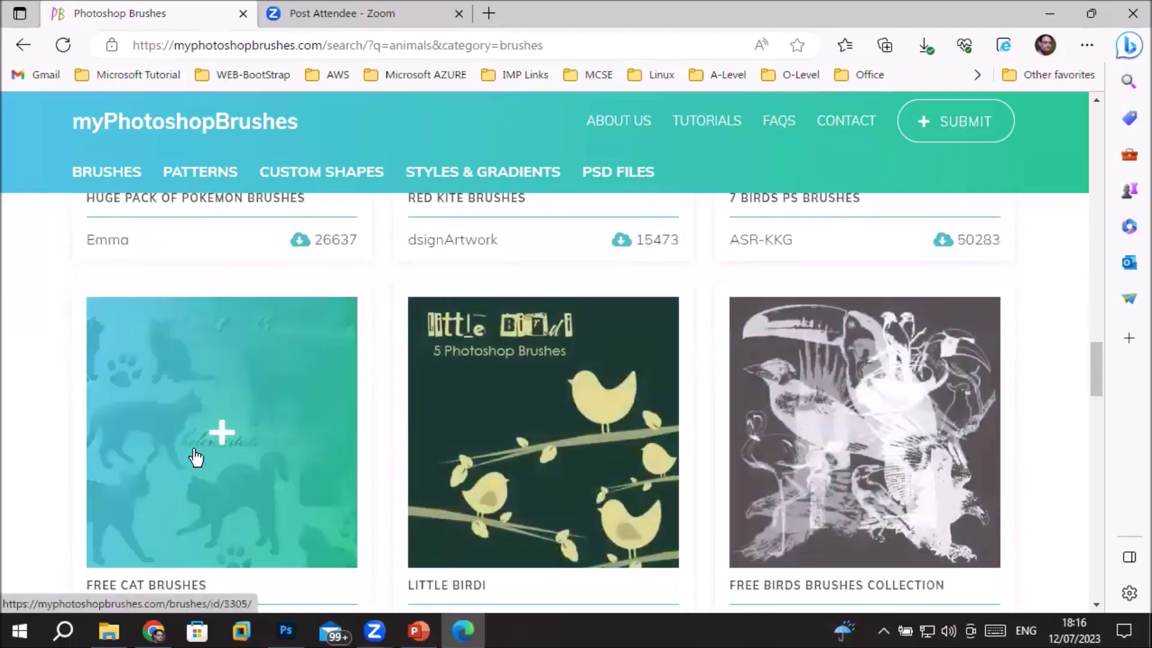
pyautogui.scroll(-2, 252, 446)
pyautogui.scroll(-7, 255, 445)
pyautogui.scroll(-4, 256, 447)
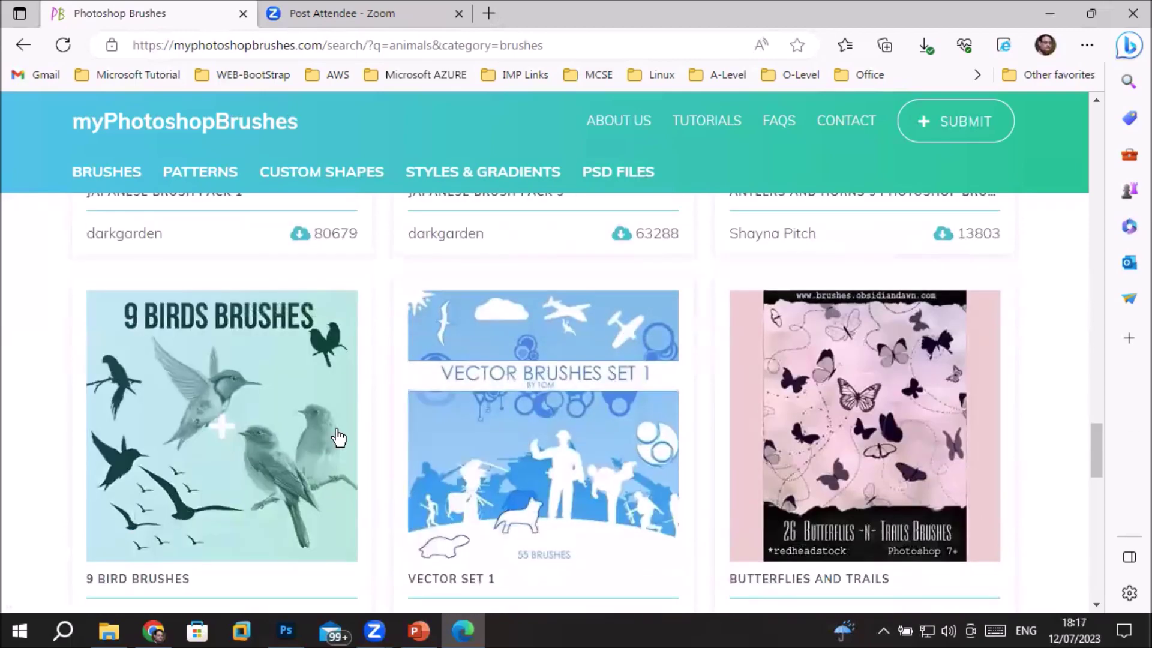
pyautogui.scroll(-3, 850, 411)
pyautogui.scroll(3, 684, 378)
pyautogui.scroll(8, 687, 379)
pyautogui.scroll(2, 682, 365)
pyautogui.scroll(5, 682, 366)
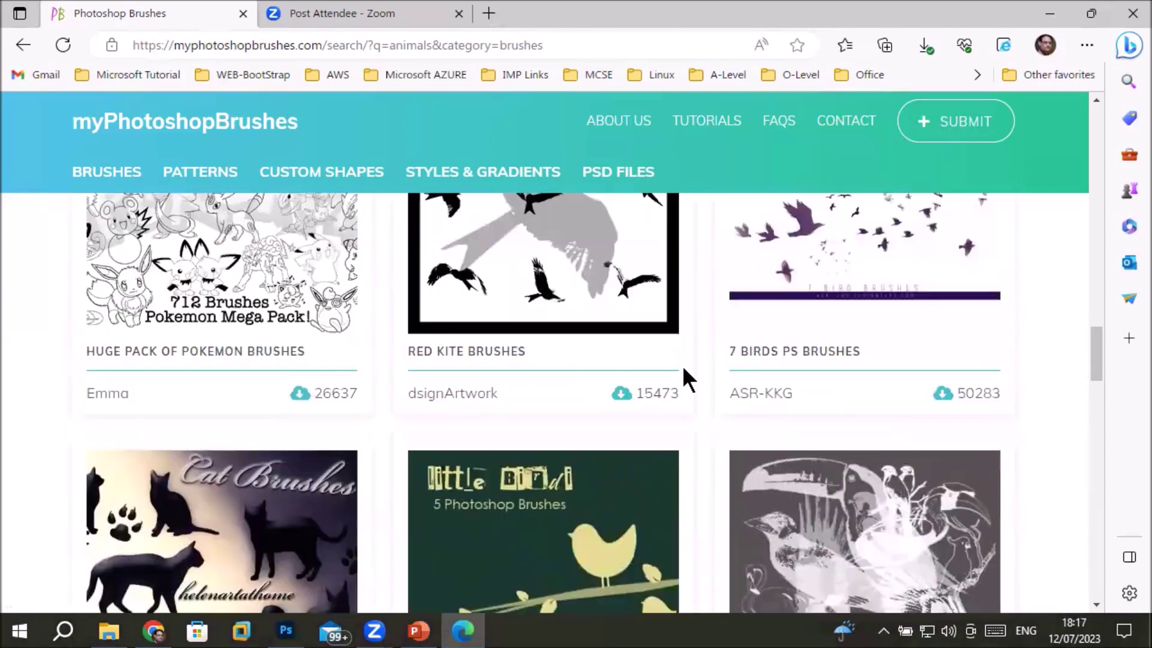
pyautogui.scroll(4, 682, 366)
pyautogui.scroll(5, 684, 369)
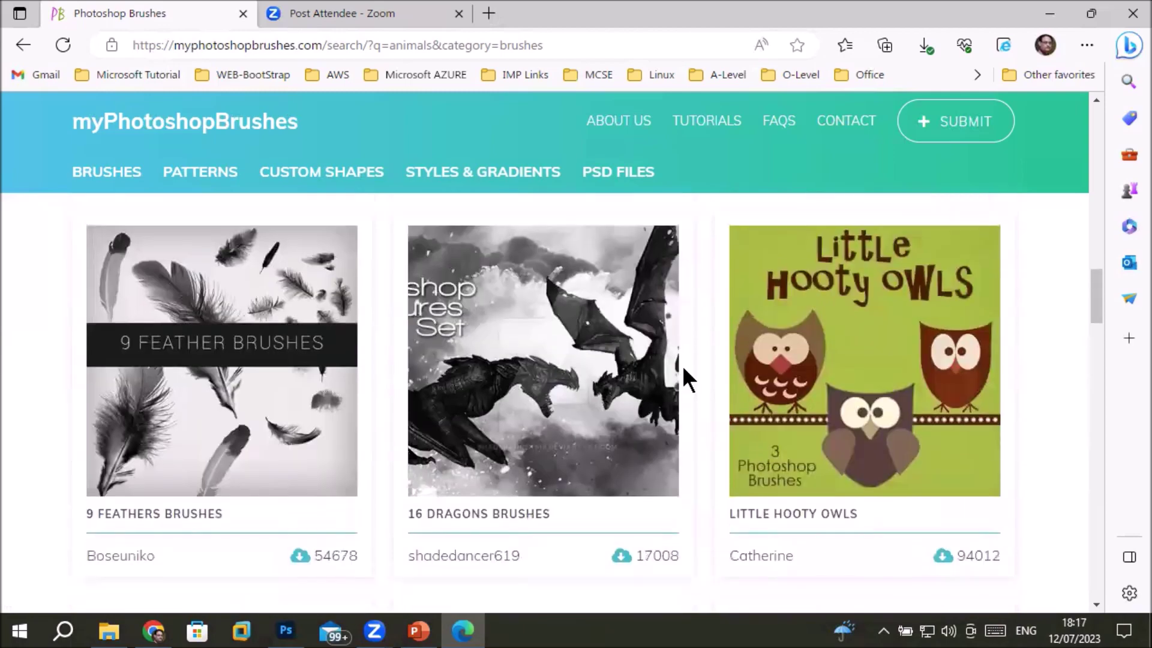
pyautogui.scroll(4, 684, 369)
pyautogui.scroll(3, 684, 369)
pyautogui.scroll(3, 684, 369)
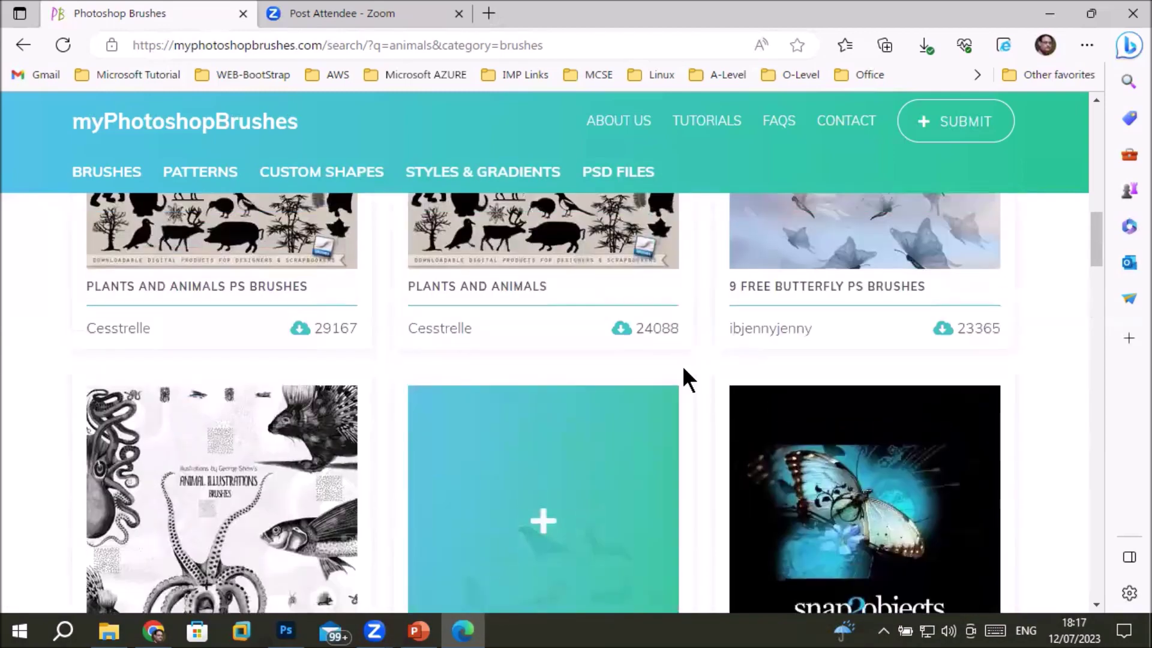
pyautogui.scroll(3, 684, 369)
pyautogui.scroll(2, 684, 369)
pyautogui.scroll(-1, 684, 378)
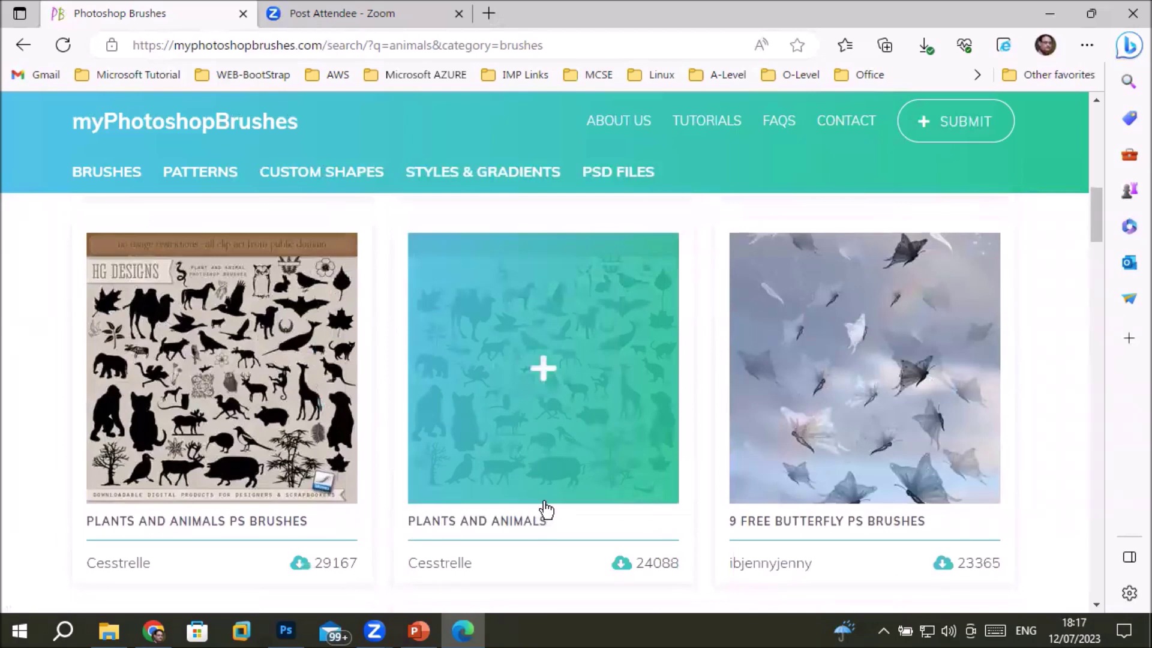
pyautogui.click(599, 443)
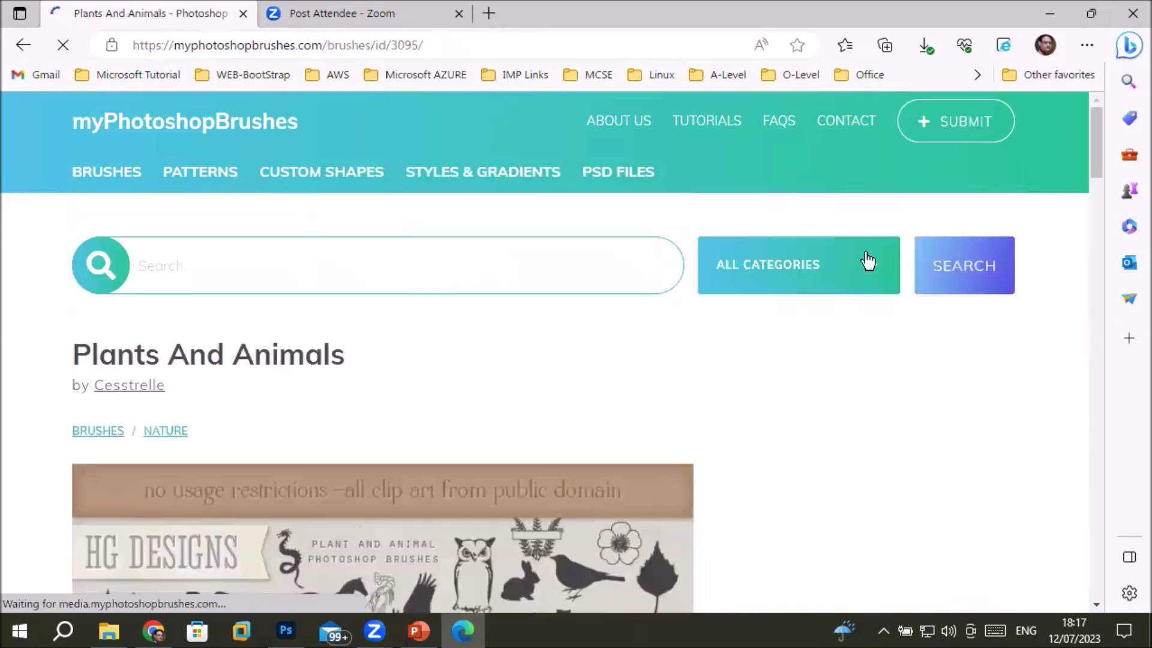
# Step: Download the 1.0 MB Plants And Animals brush zip, then switch to File Explorer
pyautogui.scroll(-5, 914, 417)
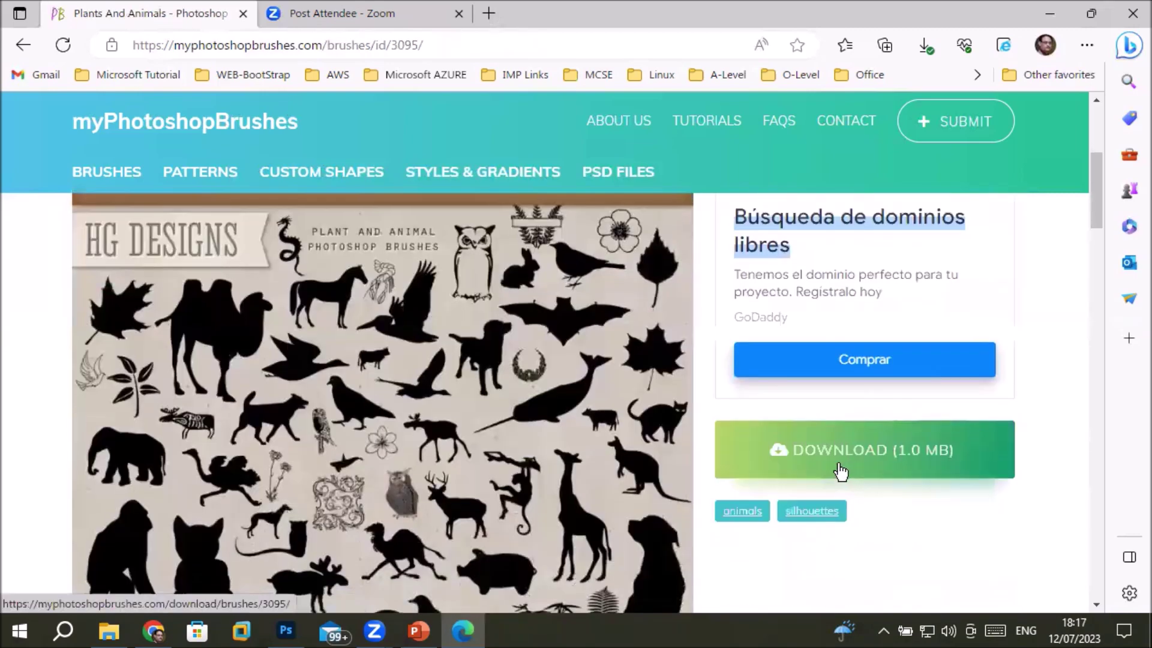
pyautogui.click(848, 461)
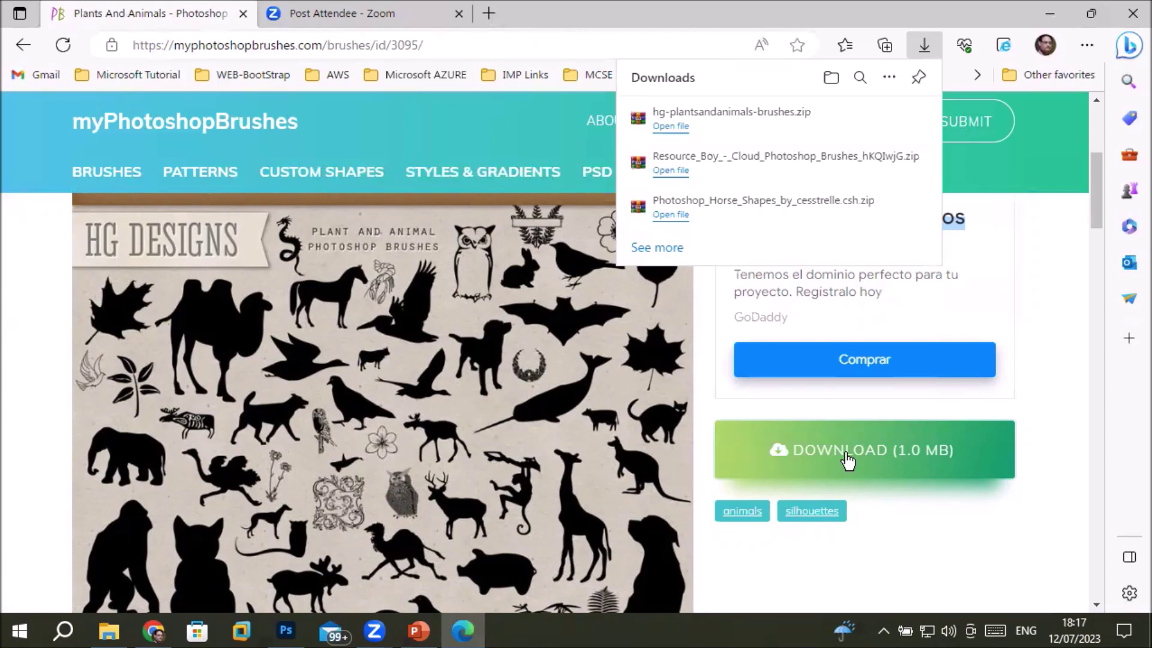
pyautogui.click(108, 631)
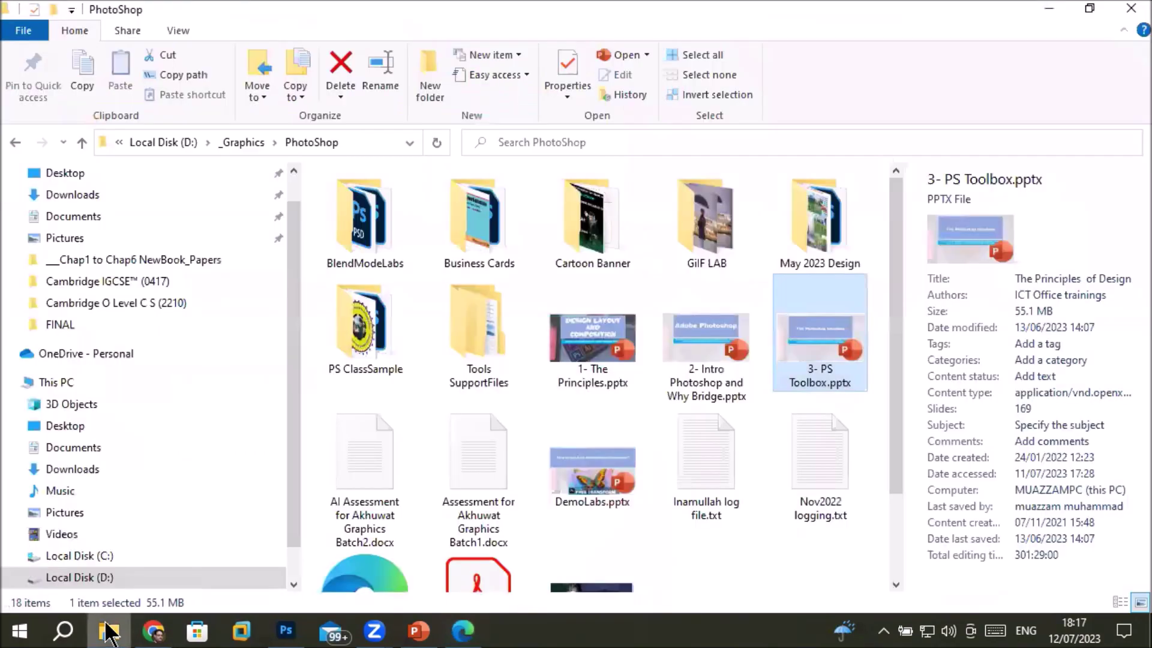
# Step: Extract the Photoshop Horse Shapes zip in Downloads into its own folder
pyautogui.click(82, 202)
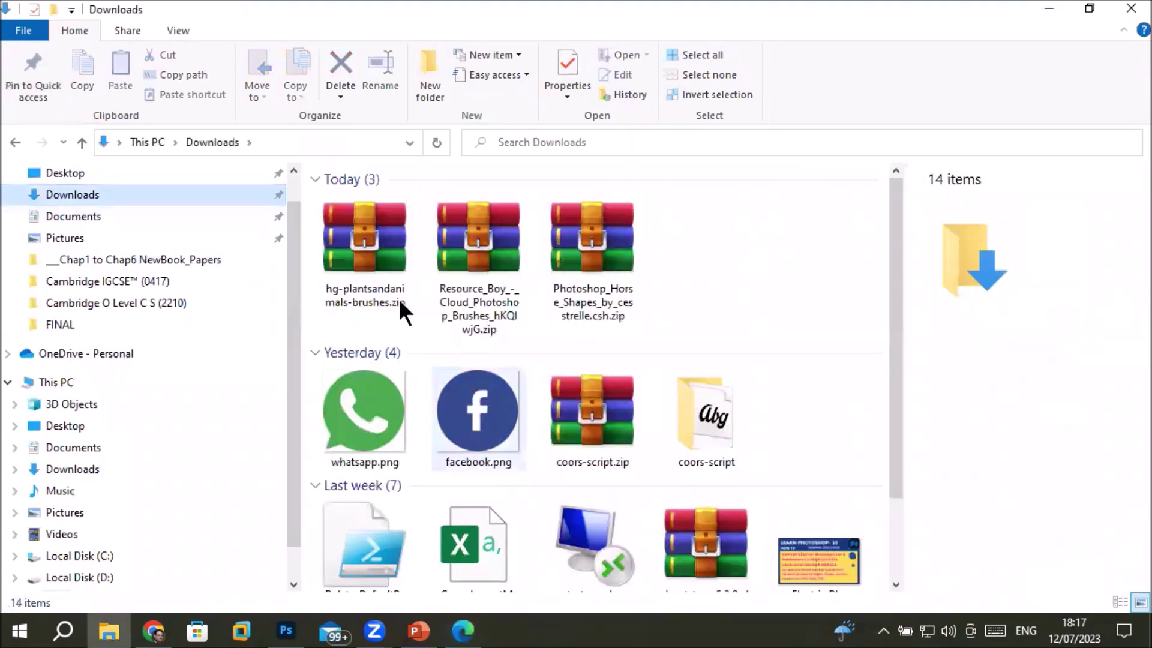
pyautogui.click(379, 263)
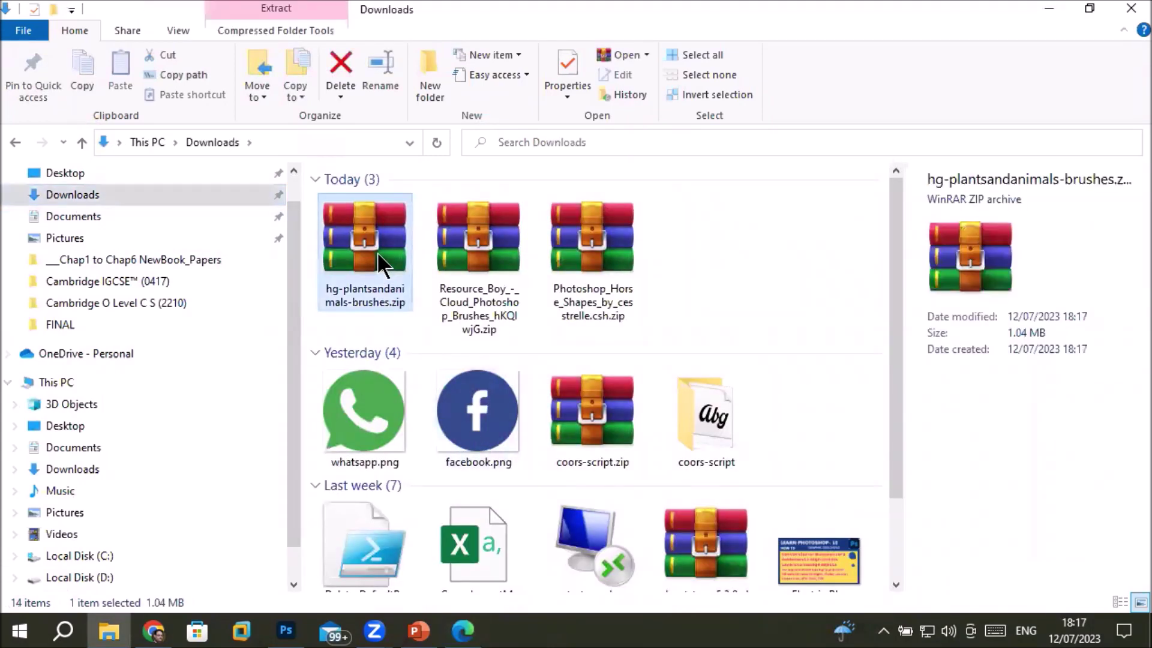
pyautogui.click(468, 263)
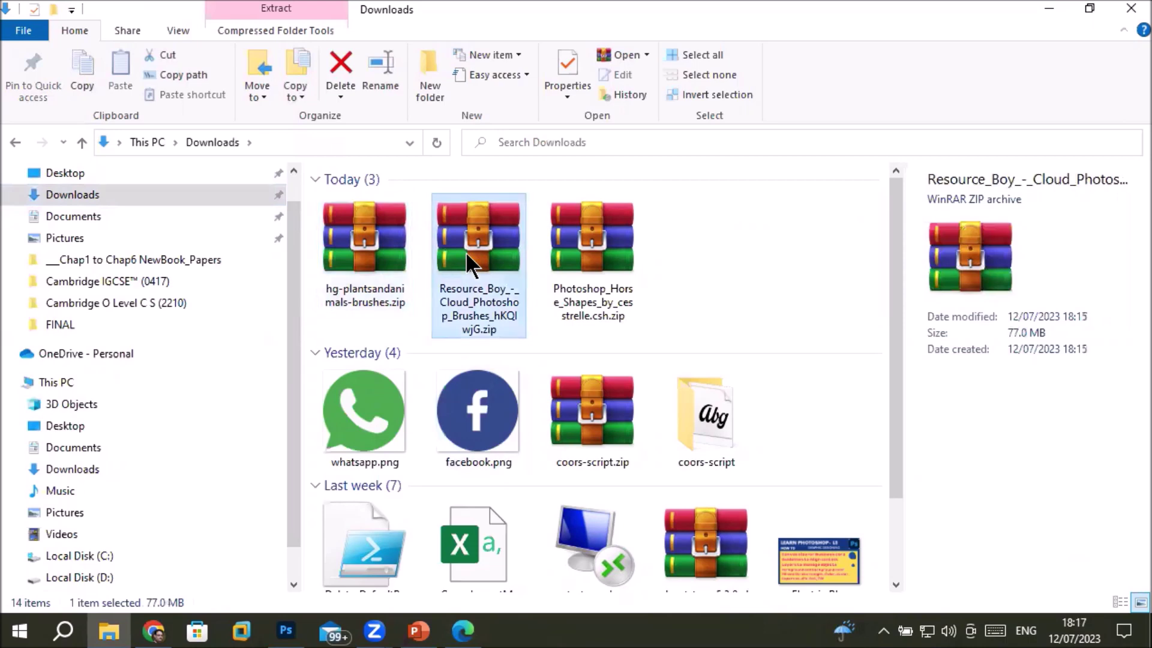
pyautogui.click(614, 261)
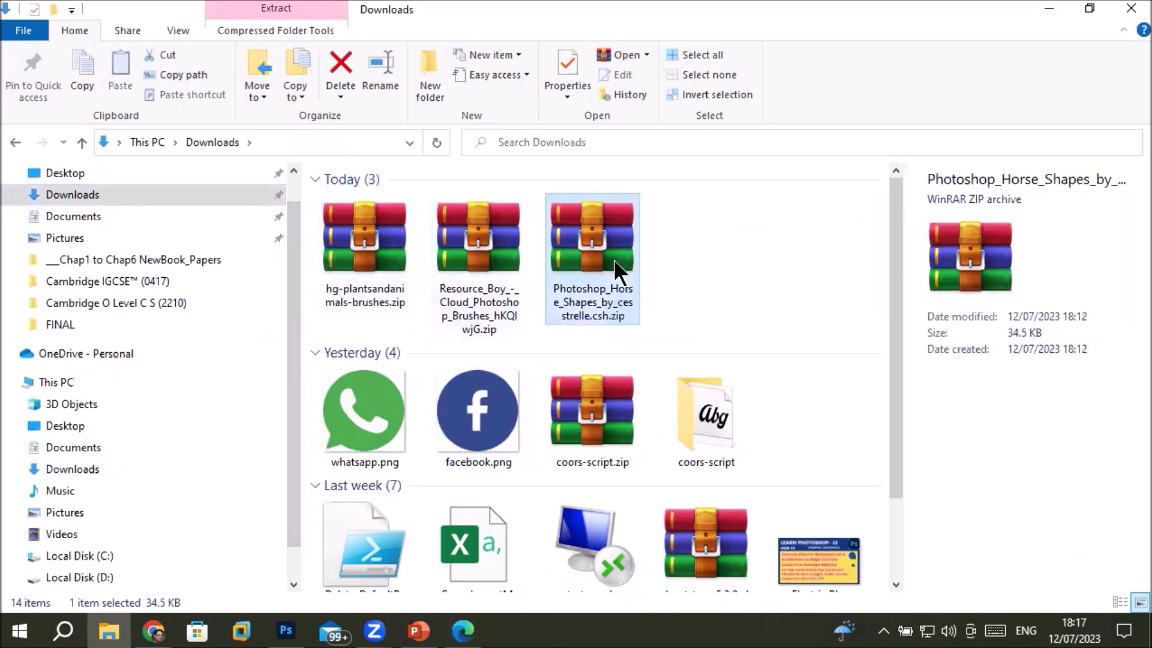
pyautogui.rightClick(614, 262)
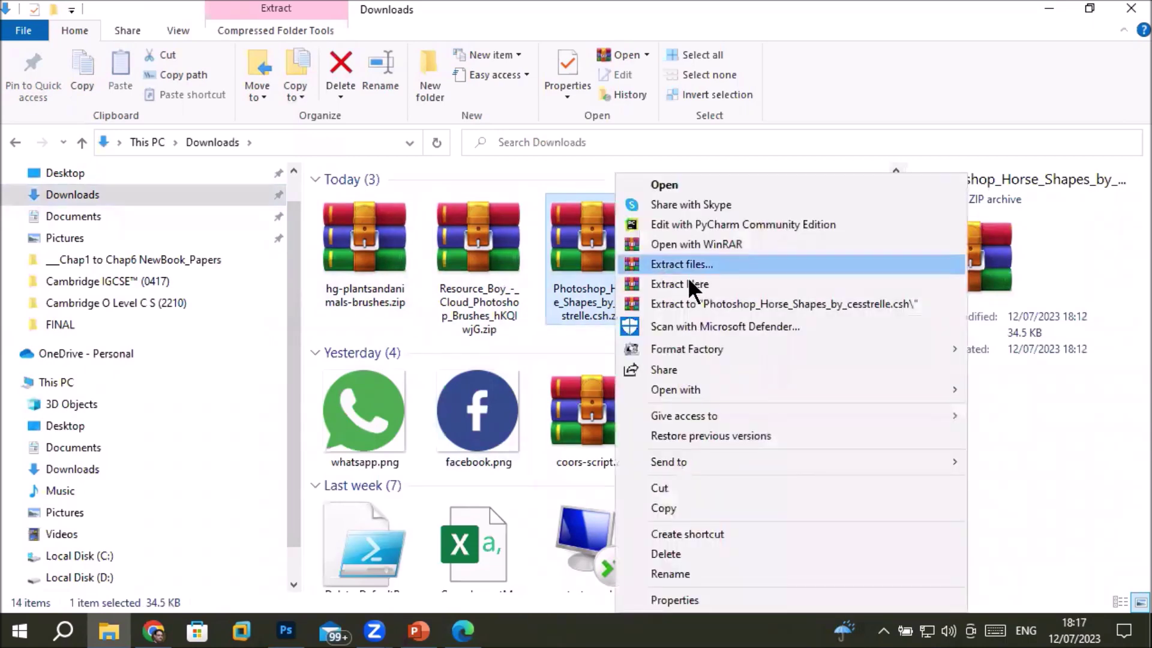
pyautogui.click(724, 303)
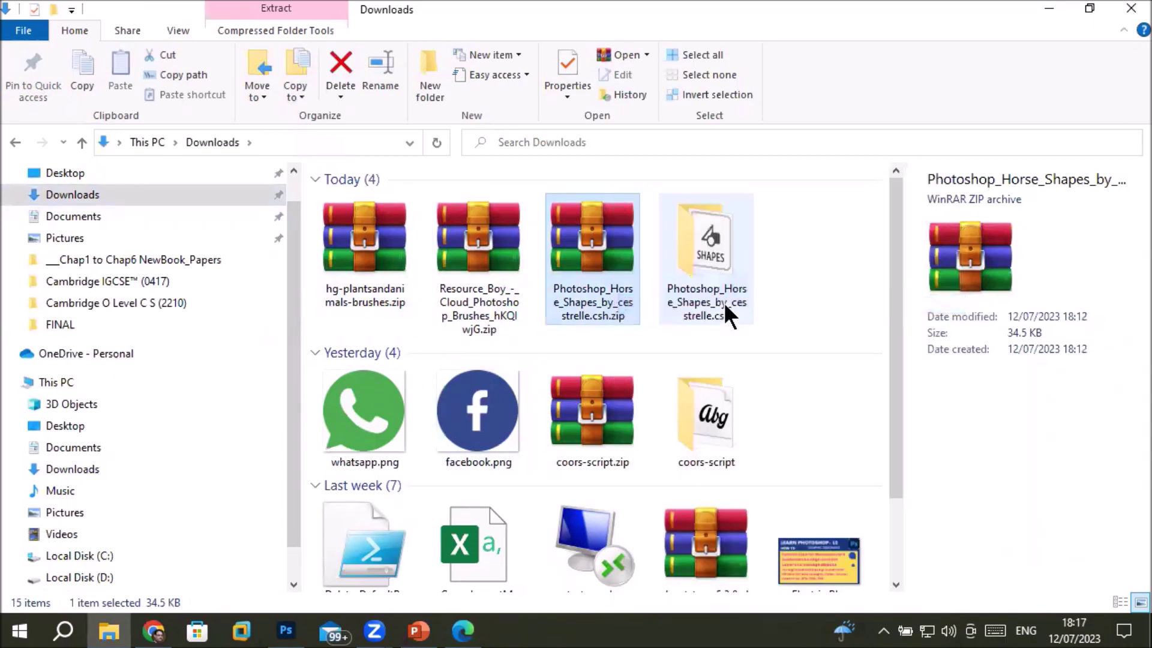
pyautogui.click(287, 631)
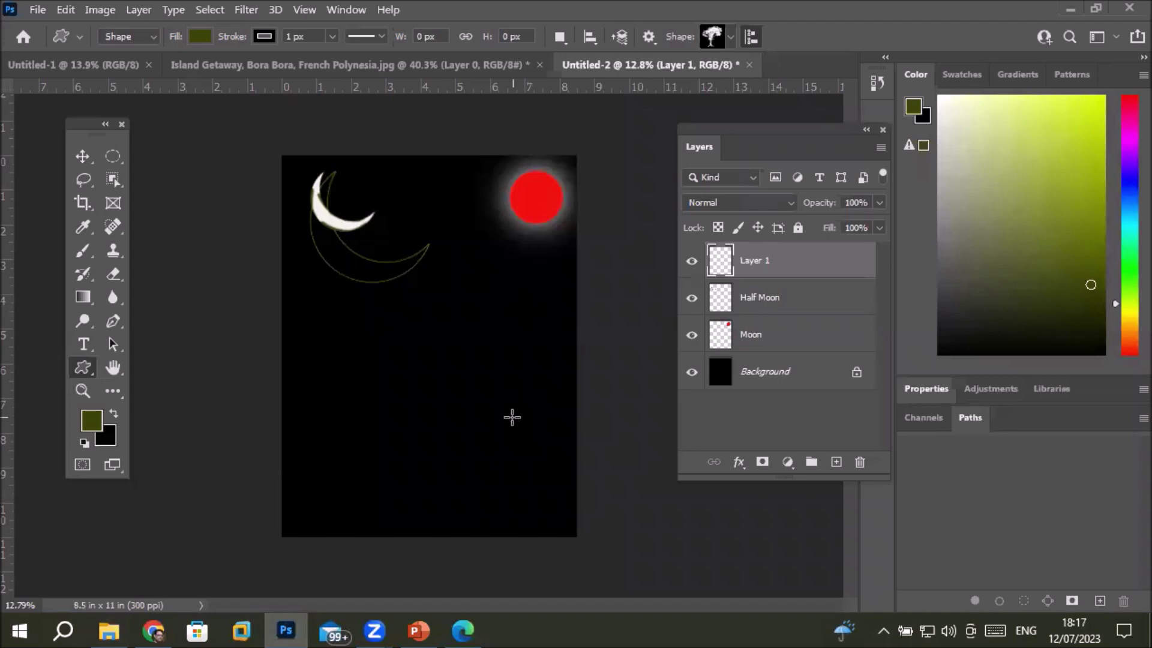
# Step: Select the Custom Shape Tool and check the Shape picker, which holds only four default sets
pyautogui.rightClick(87, 370)
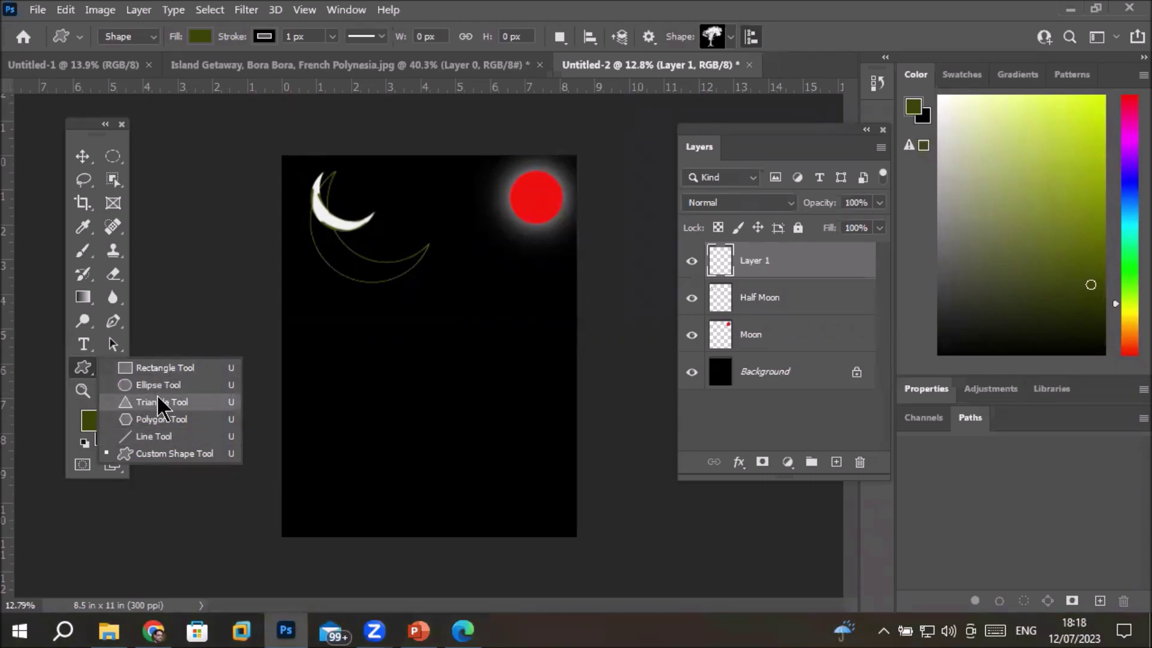
pyautogui.click(173, 463)
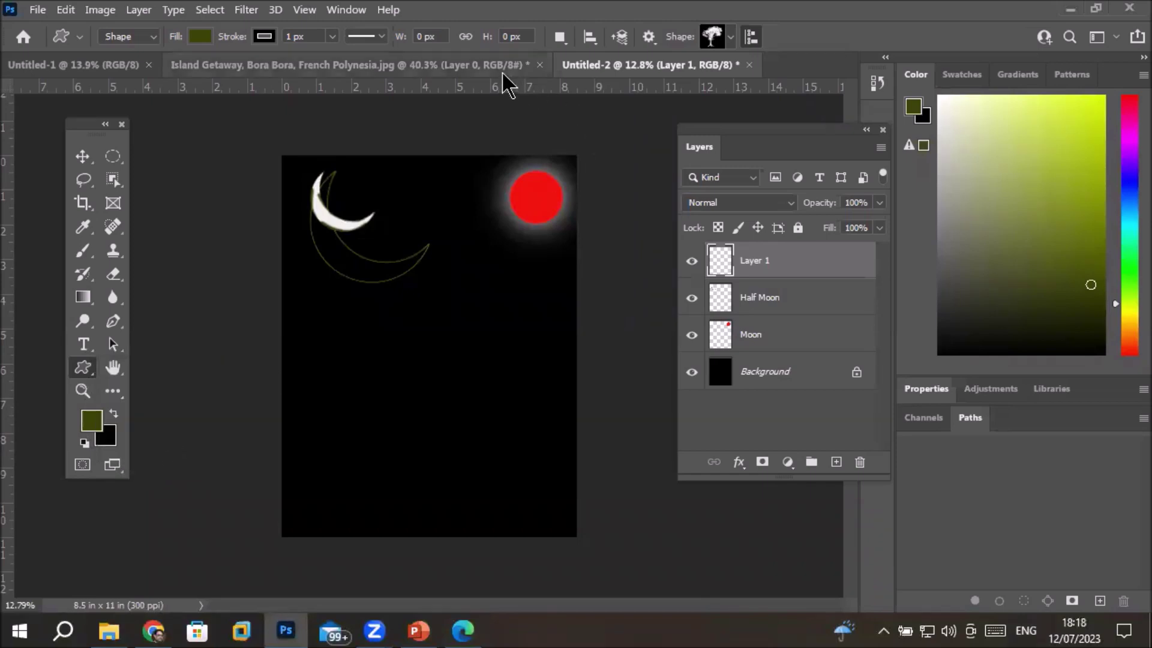
pyautogui.click(730, 37)
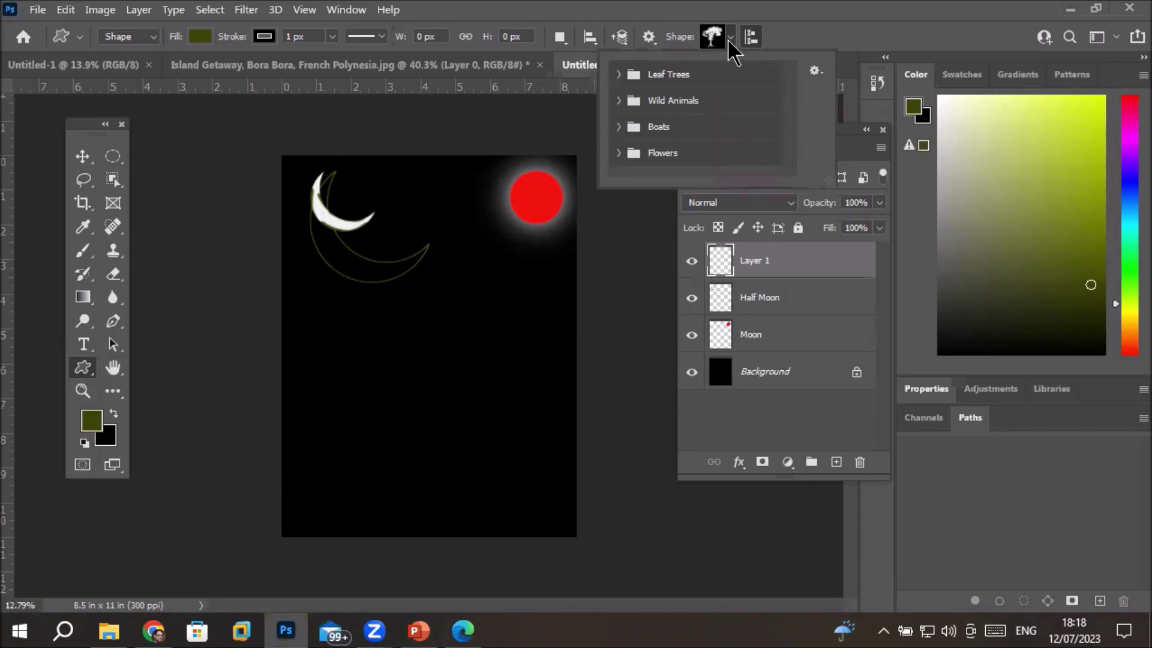
pyautogui.click(109, 630)
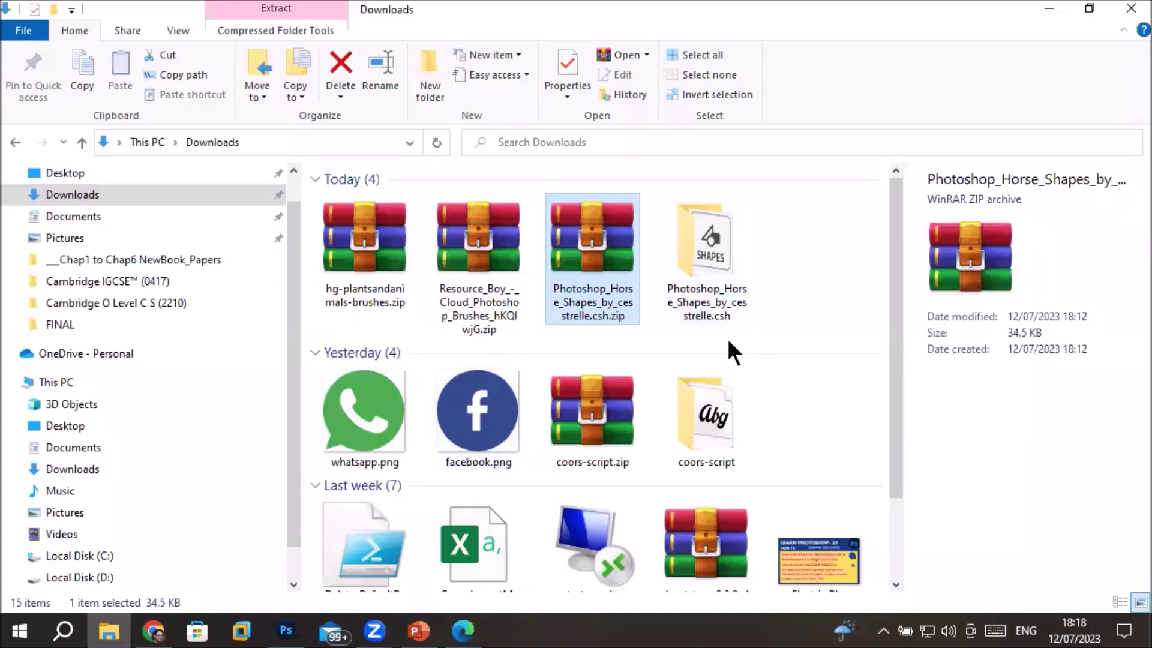
# Step: Open the extracted horse shapes folder and locate Photoshop_Horse_Shapes_by_cesstrelle.csh
pyautogui.click(730, 258)
pyautogui.doubleClick(729, 255)
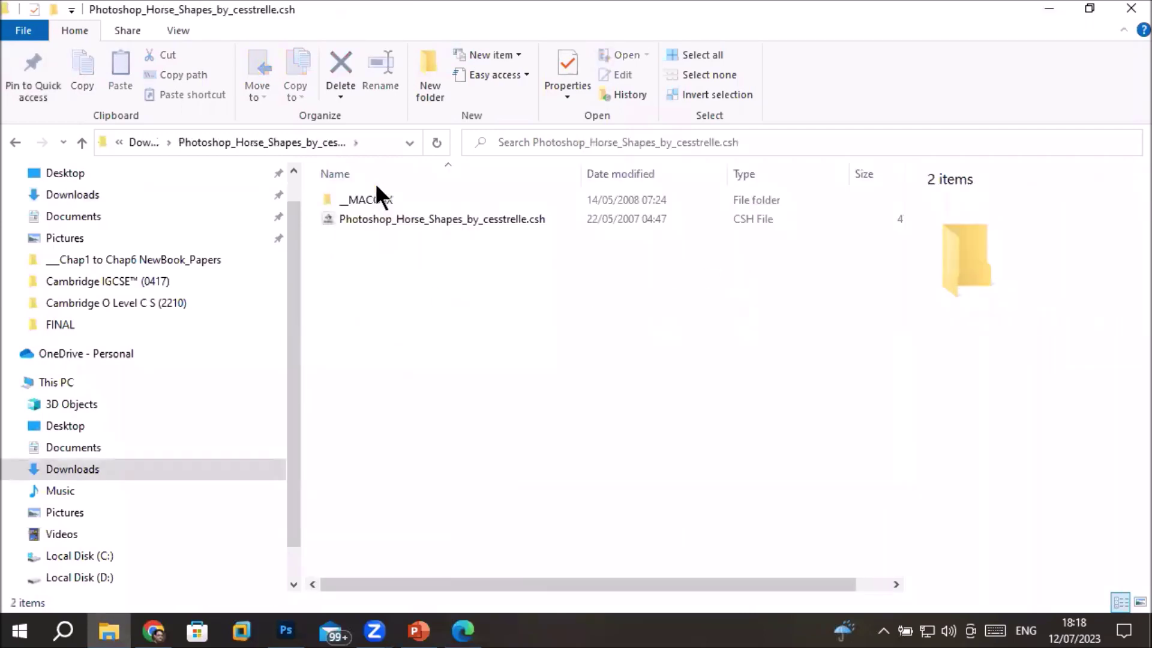
pyautogui.click(476, 218)
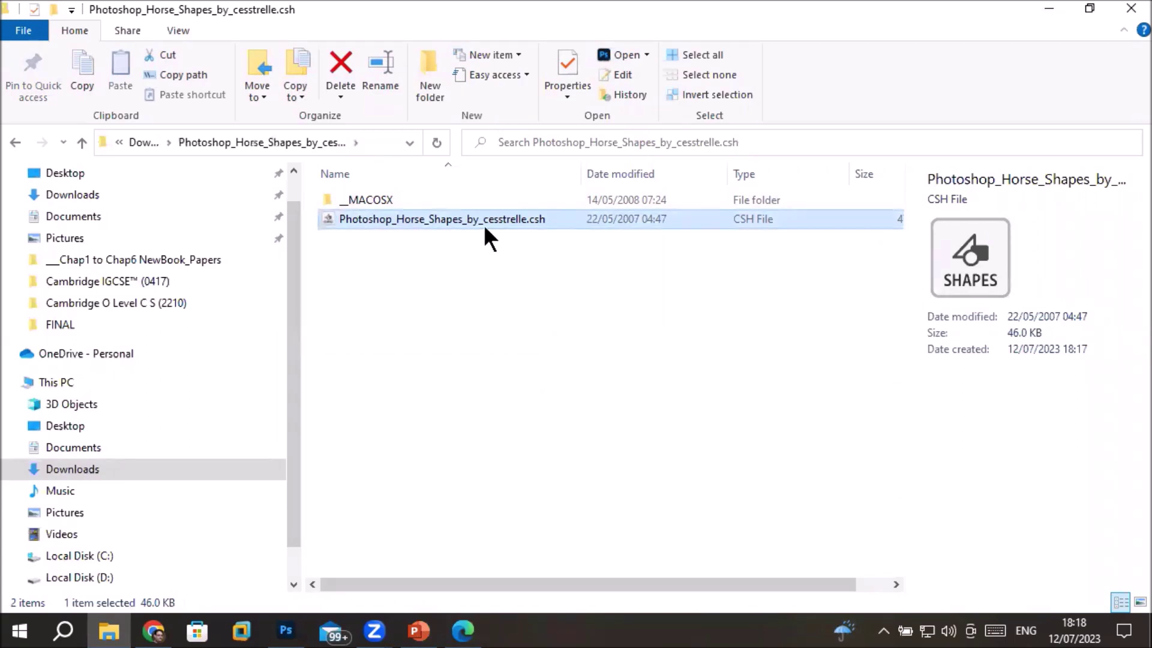
pyautogui.click(287, 630)
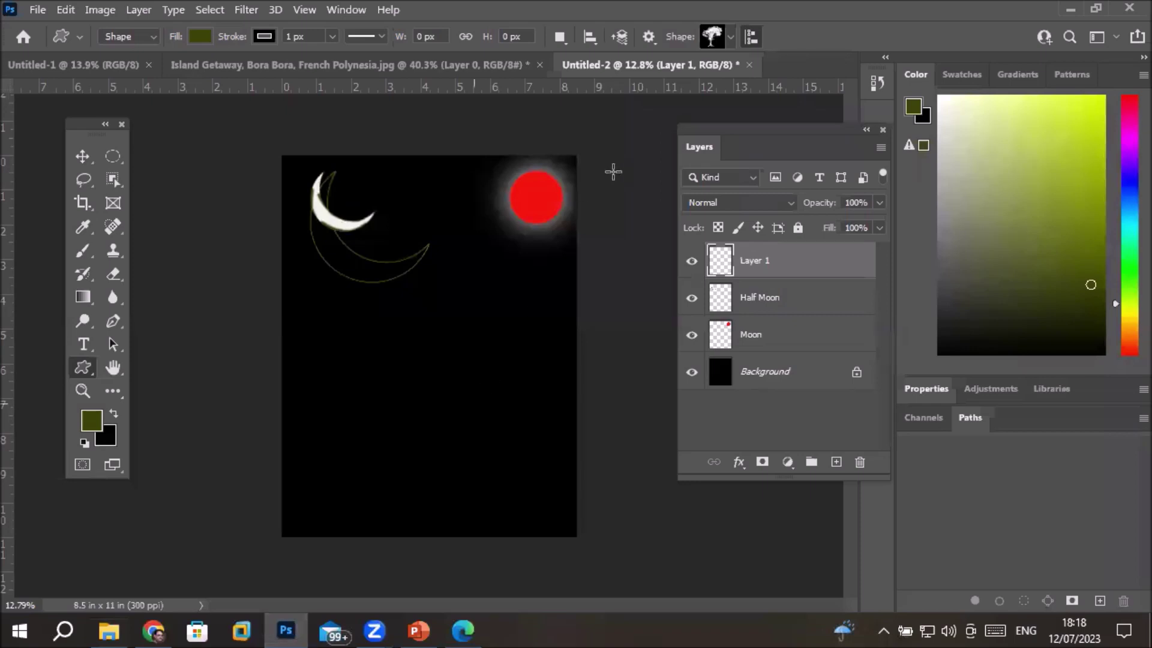
# Step: Import the horse shapes .csh file from Downloads into the Shape picker
pyautogui.click(730, 37)
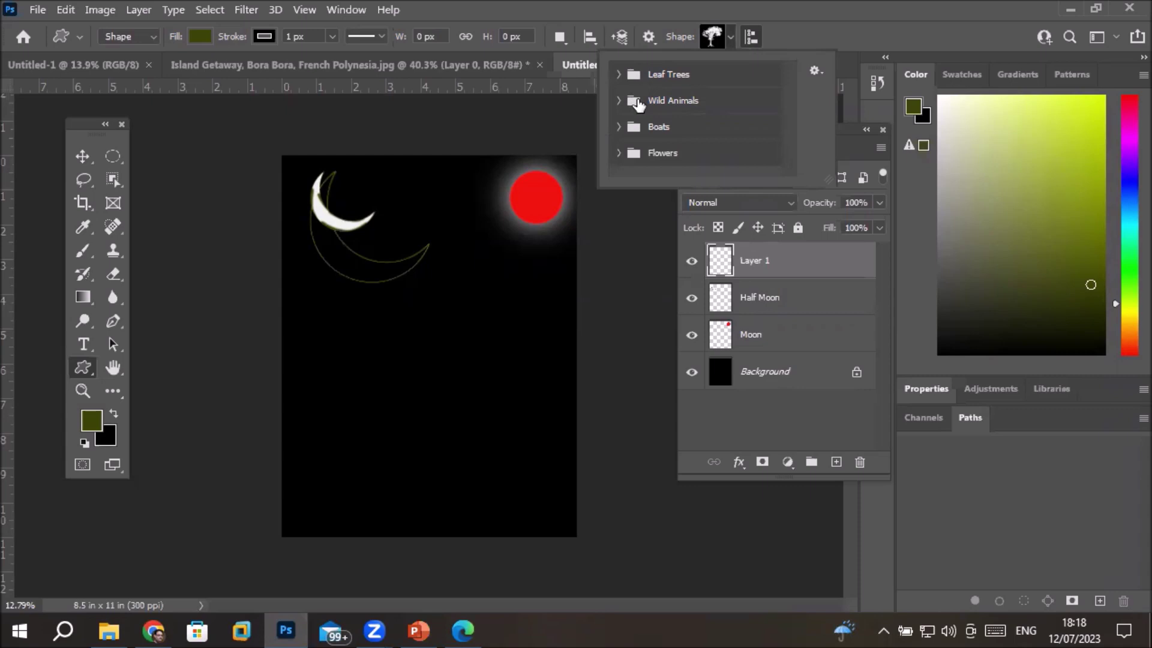
pyautogui.click(815, 72)
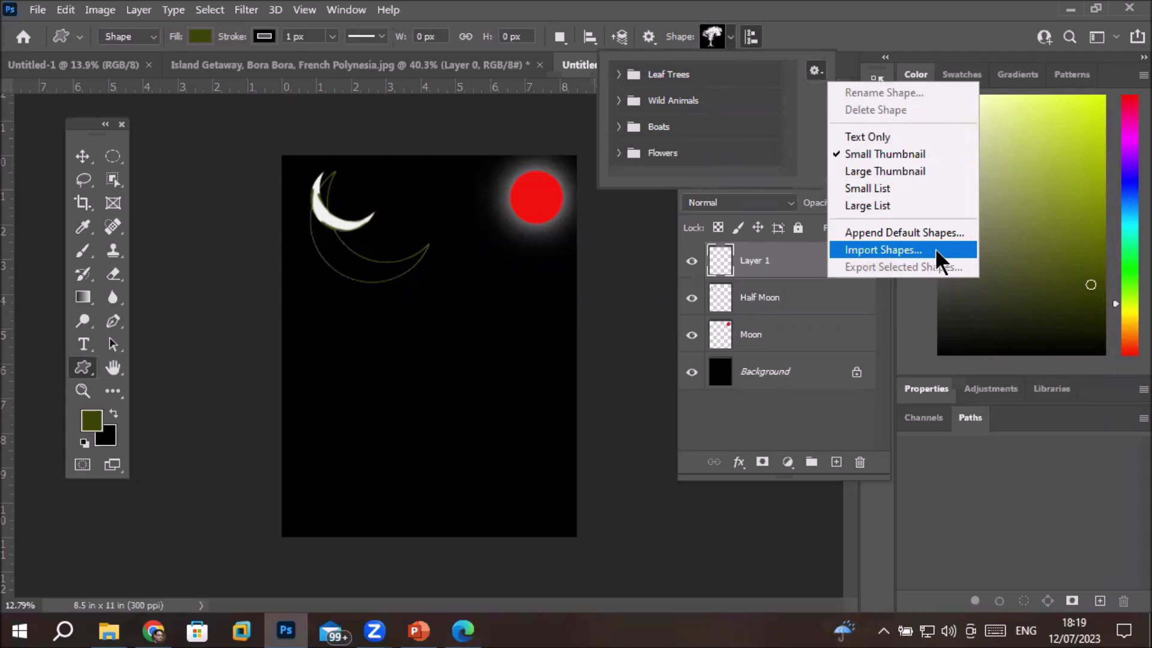
pyautogui.click(937, 252)
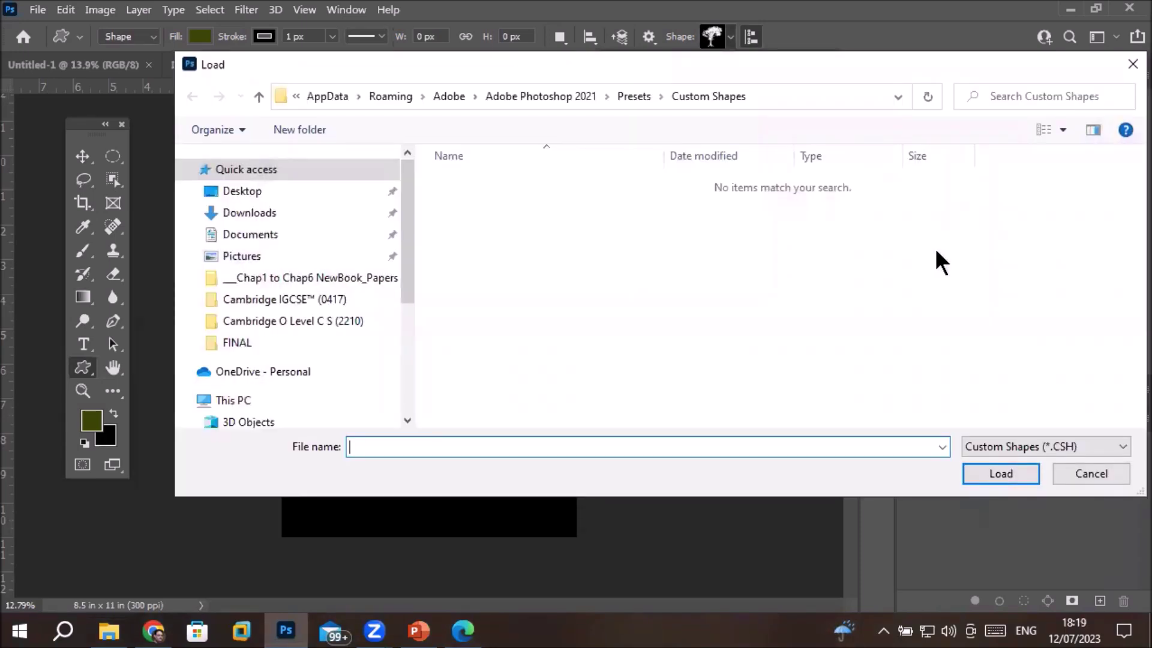
pyautogui.click(296, 218)
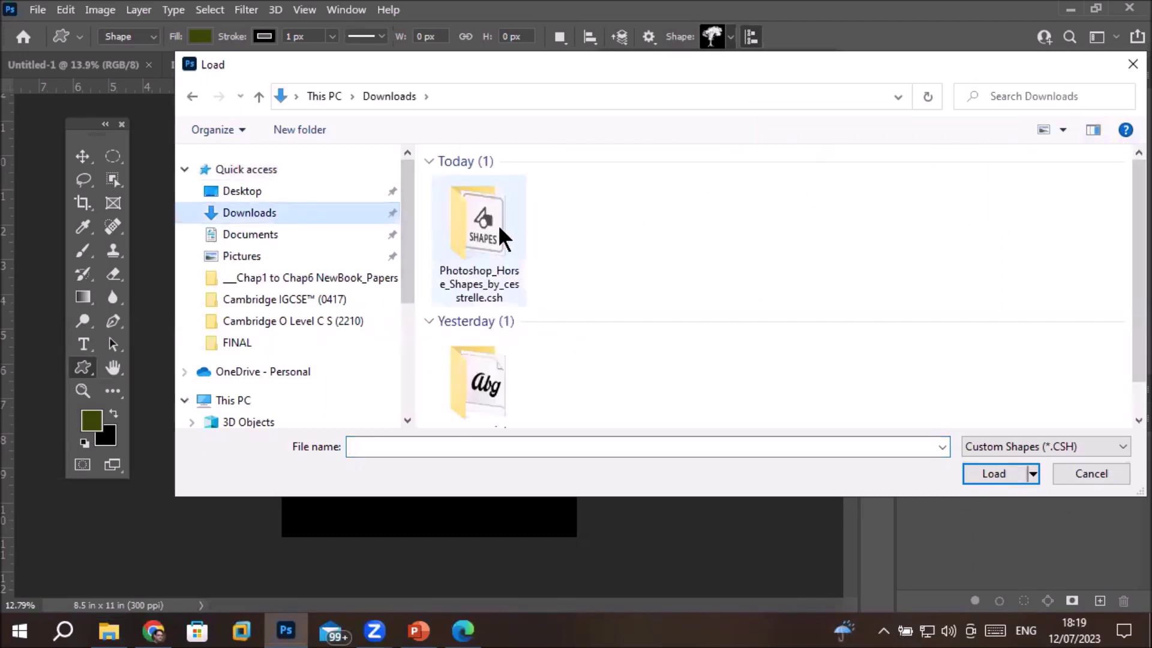
pyautogui.scroll(-1, 500, 227)
pyautogui.doubleClick(485, 222)
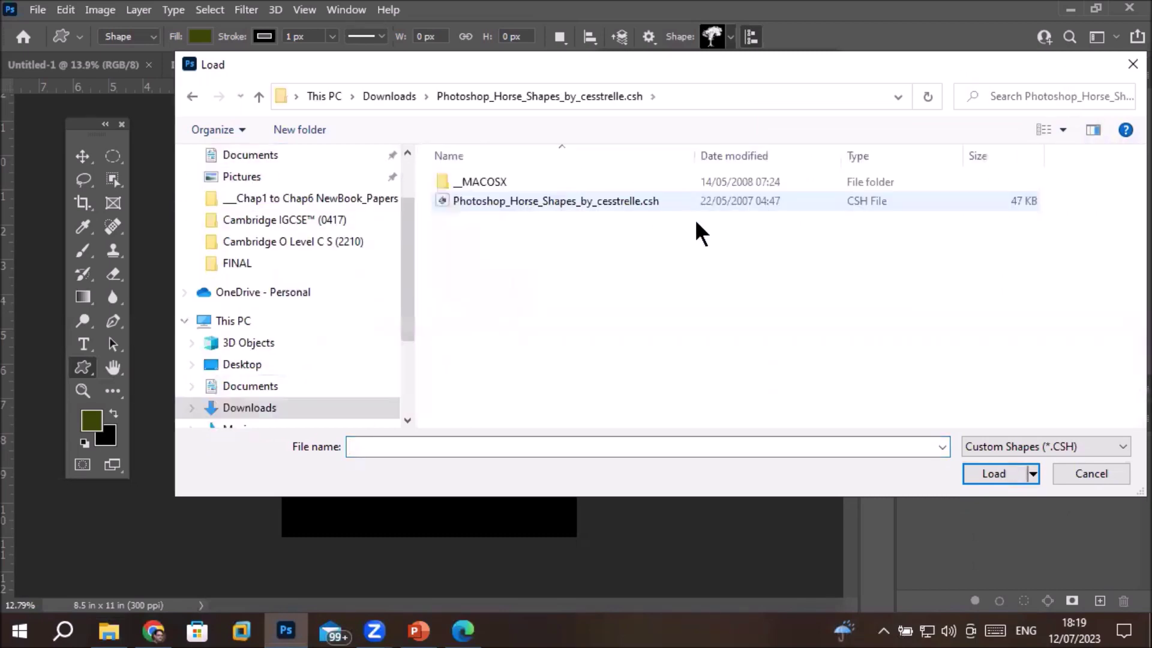
pyautogui.click(564, 203)
pyautogui.doubleClick(560, 200)
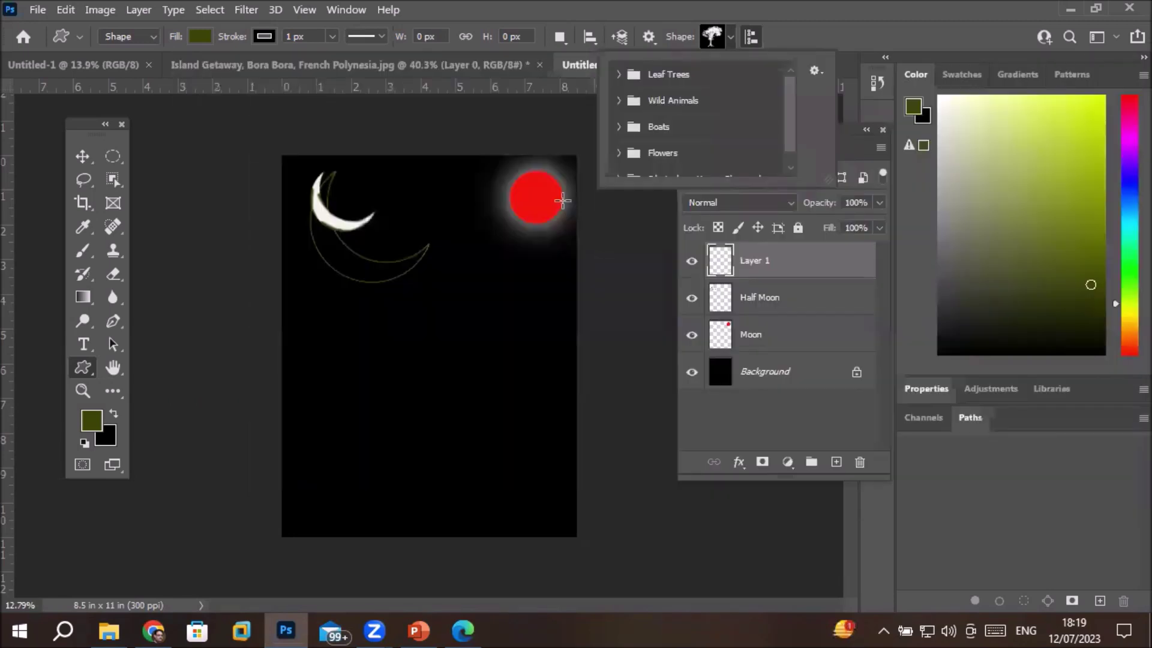
# Step: Expand the imported horse set and draw a horse silhouette near the poster's bottom
pyautogui.scroll(-1, 791, 144)
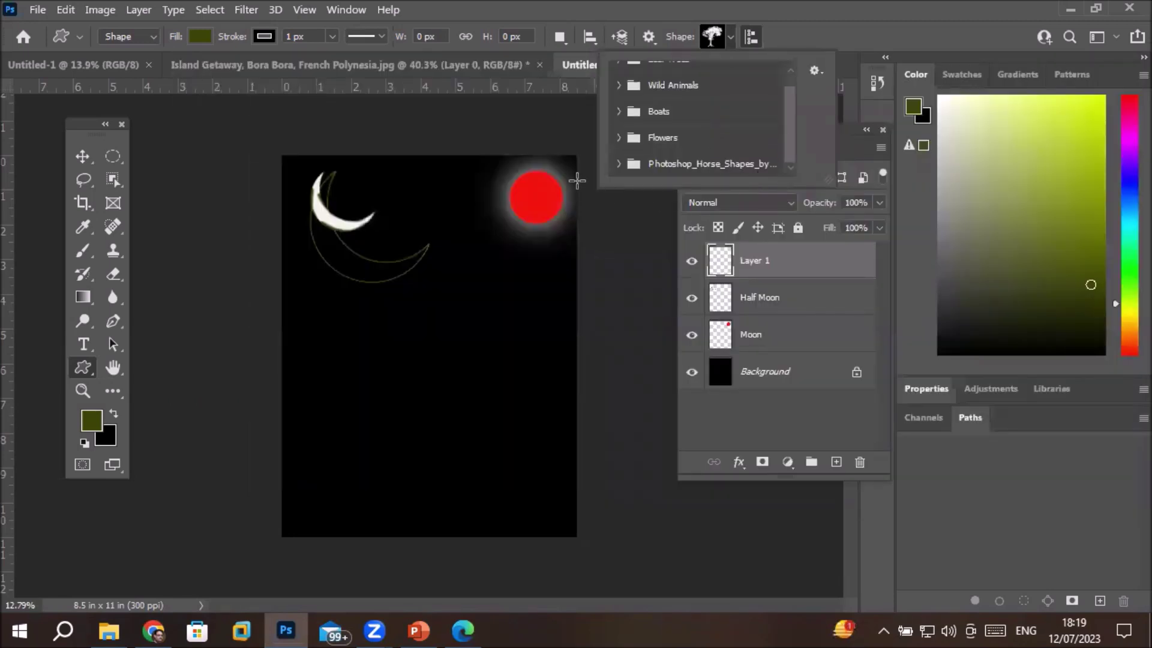
pyautogui.click(617, 163)
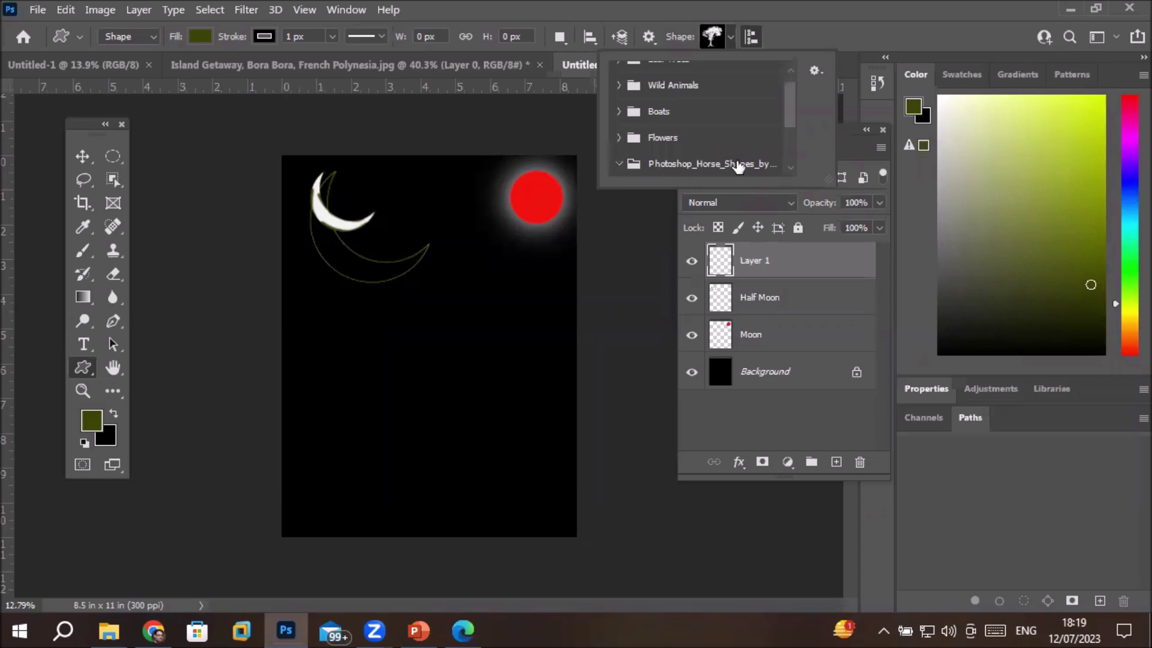
pyautogui.click(792, 170)
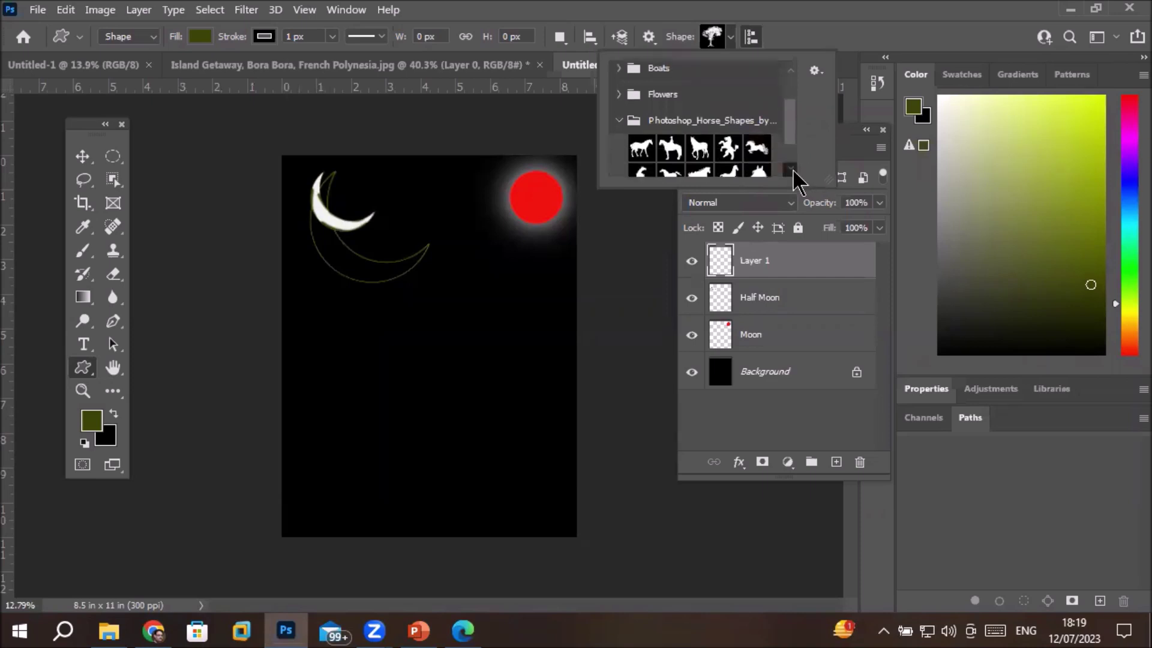
pyautogui.click(792, 169)
pyautogui.click(792, 170)
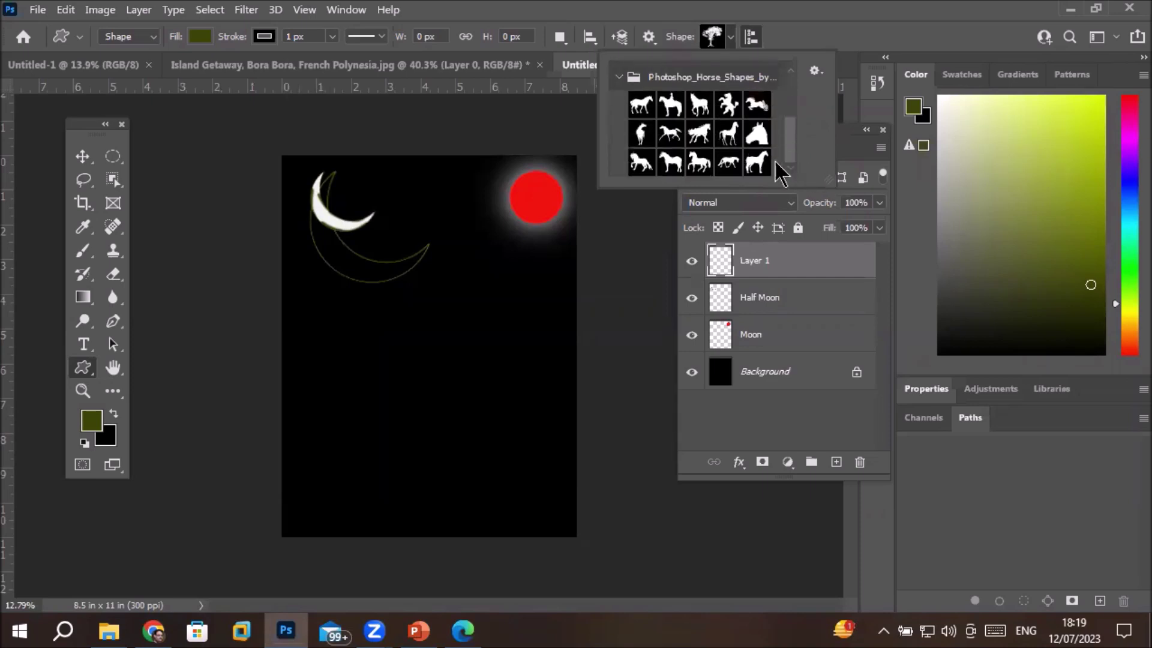
pyautogui.click(728, 133)
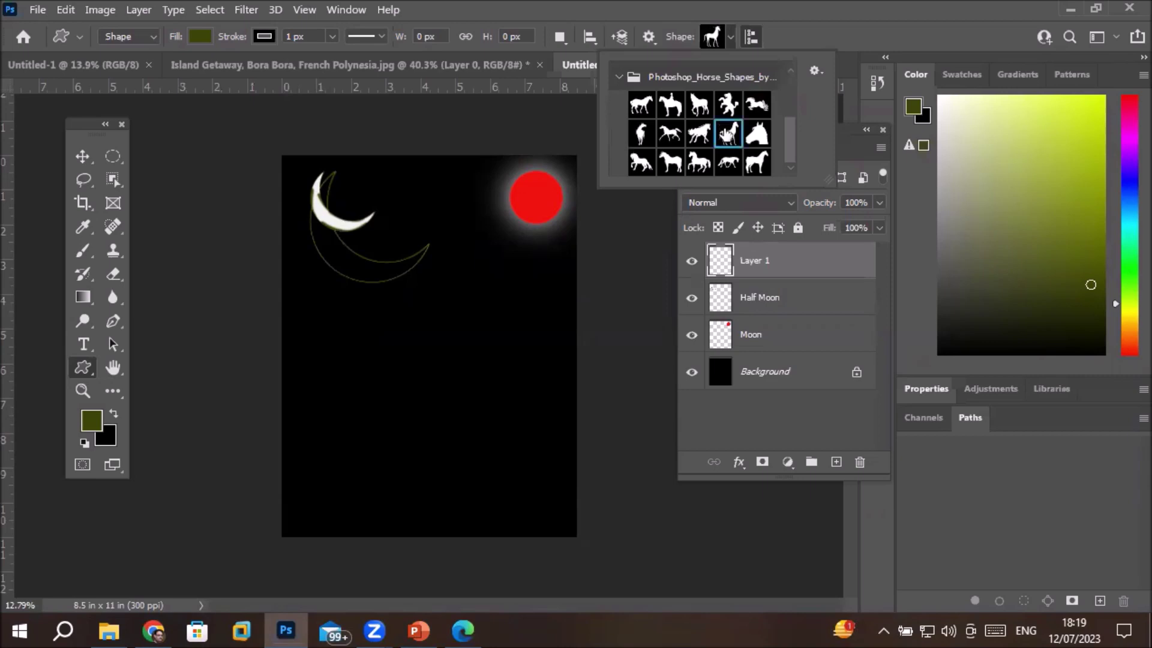
pyautogui.moveTo(333, 429)
pyautogui.mouseDown()
pyautogui.moveTo(361, 474)
pyautogui.moveTo(452, 519)
pyautogui.mouseUp()
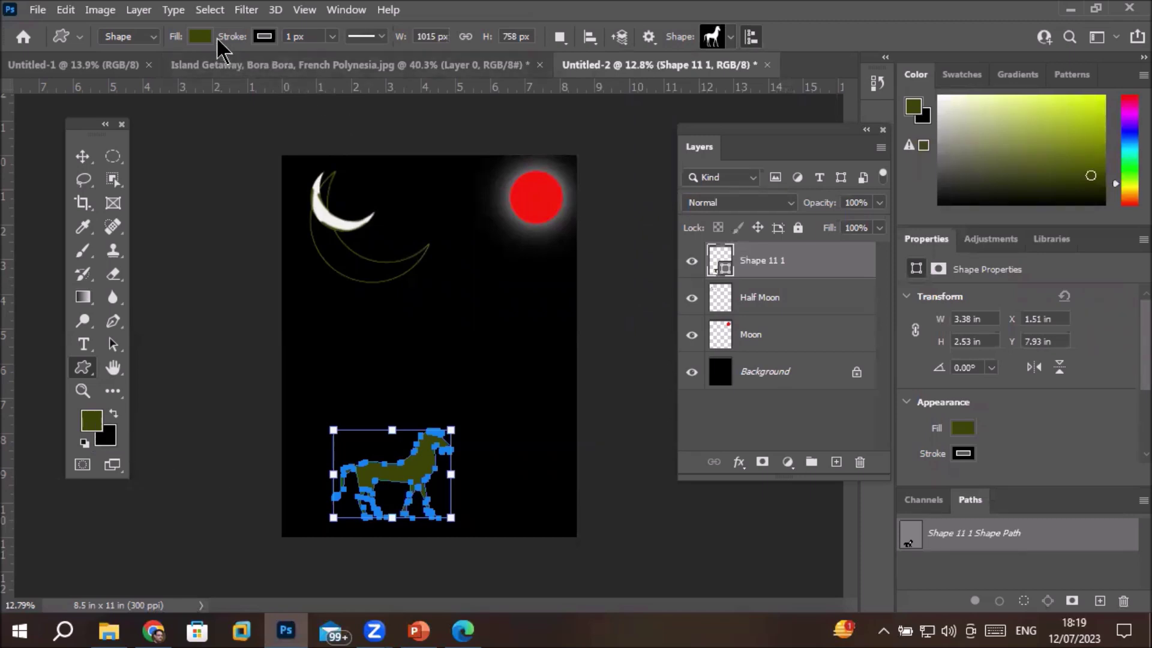
# Step: Change the horse shape's fill from olive to white and commit it
pyautogui.click(200, 37)
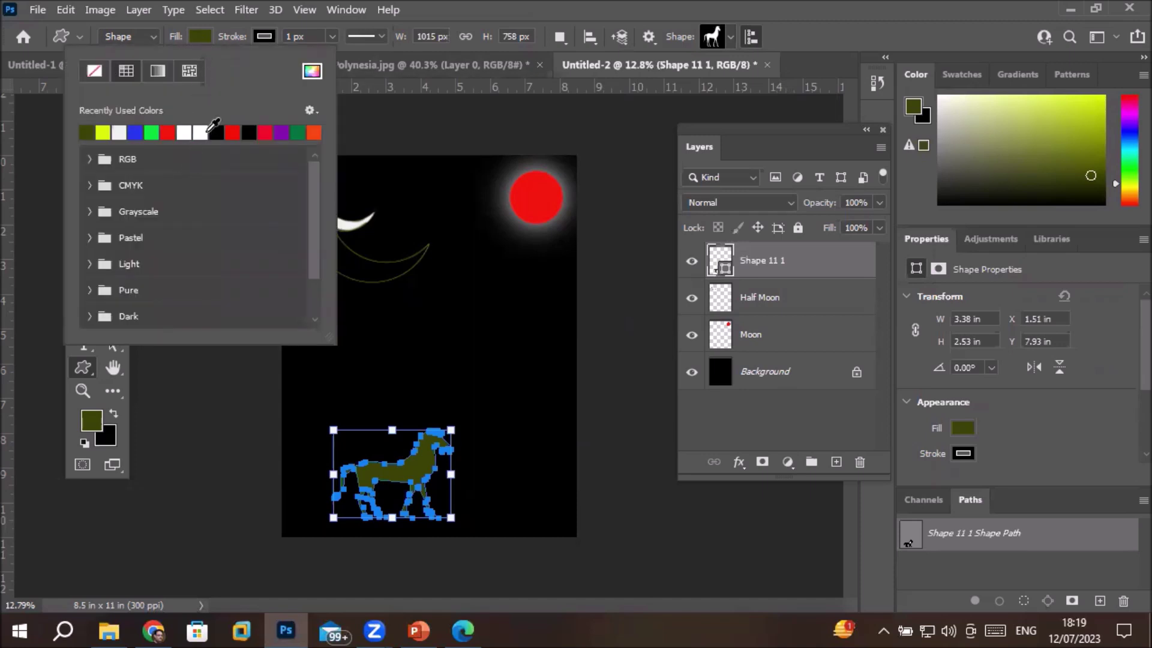
pyautogui.click(208, 130)
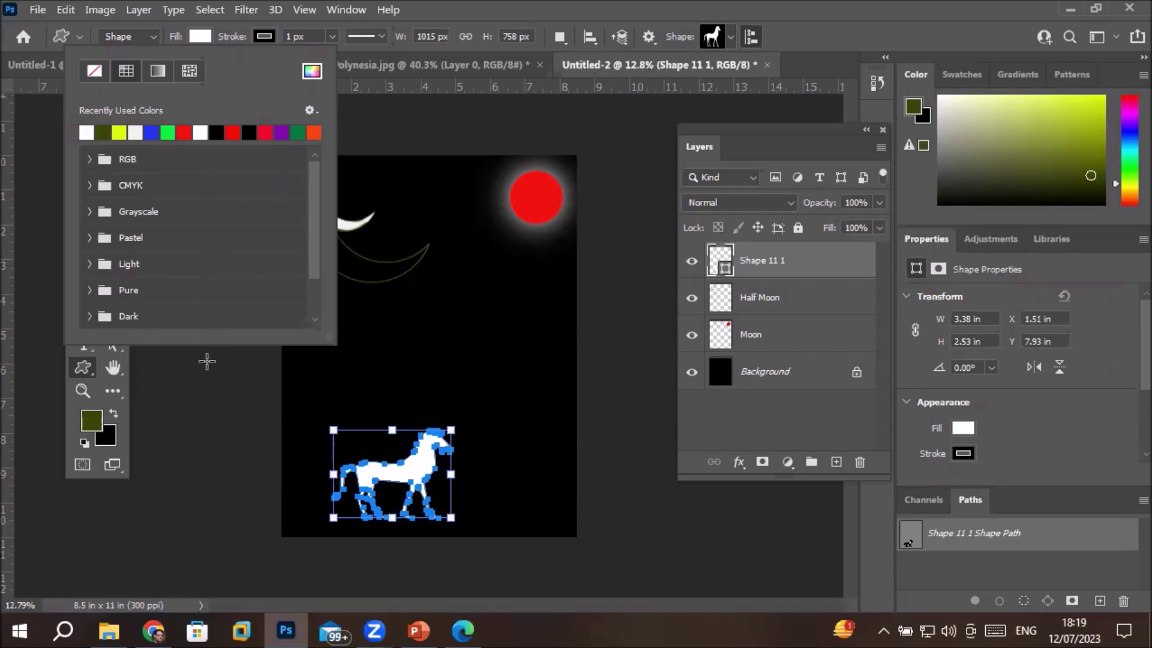
pyautogui.click(805, 271)
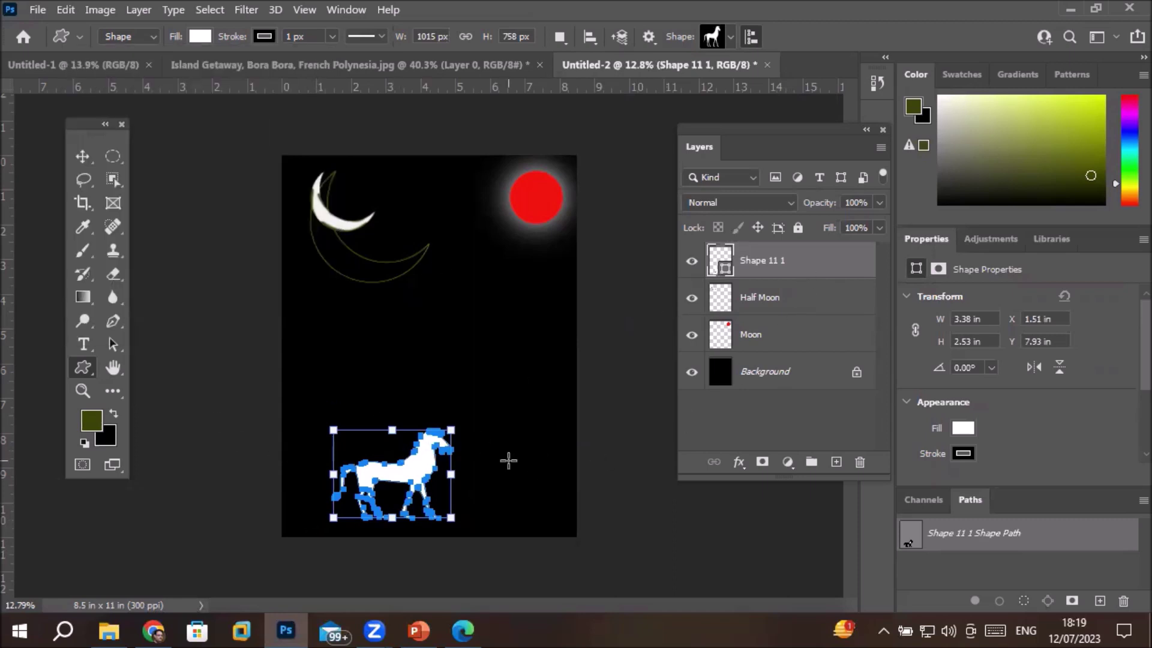
pyautogui.click(82, 159)
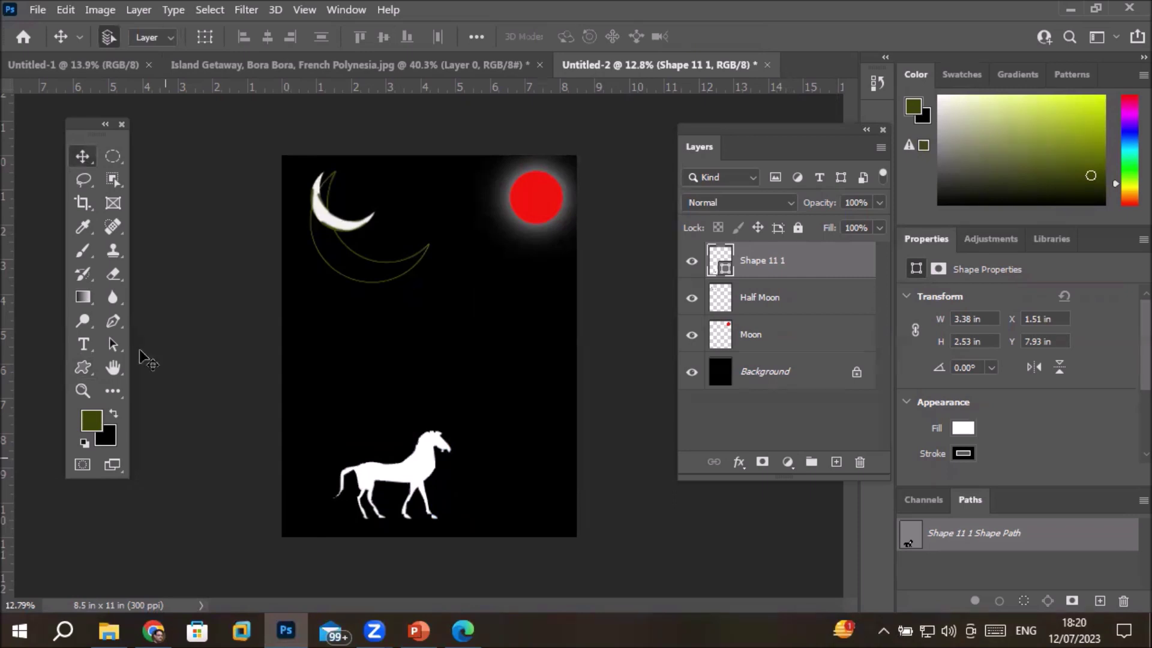
# Step: Add the HORSE SHOW title text above the horse
pyautogui.click(83, 344)
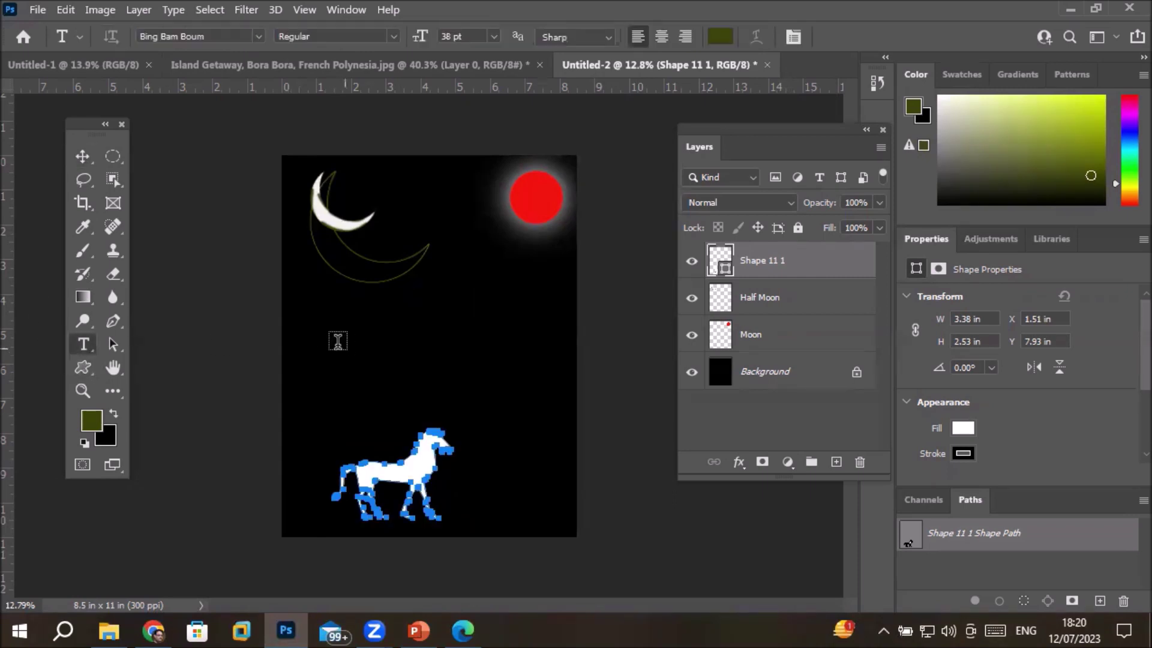
pyautogui.click(336, 342)
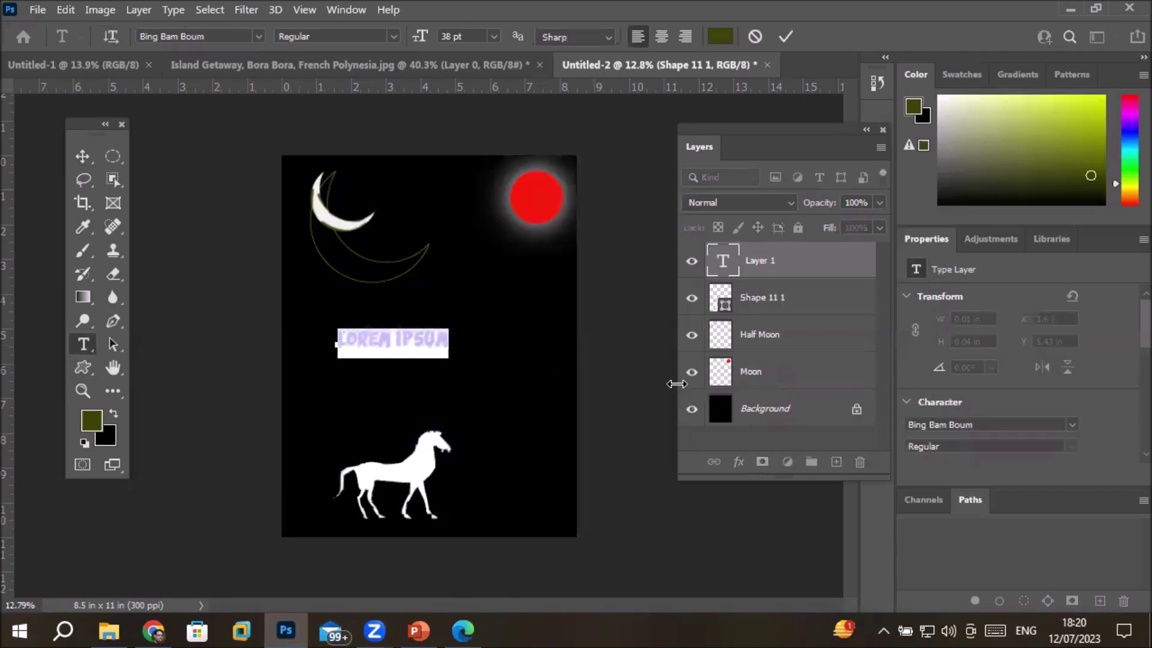
pyautogui.write('MOO')
pyautogui.write('SE SHOW')
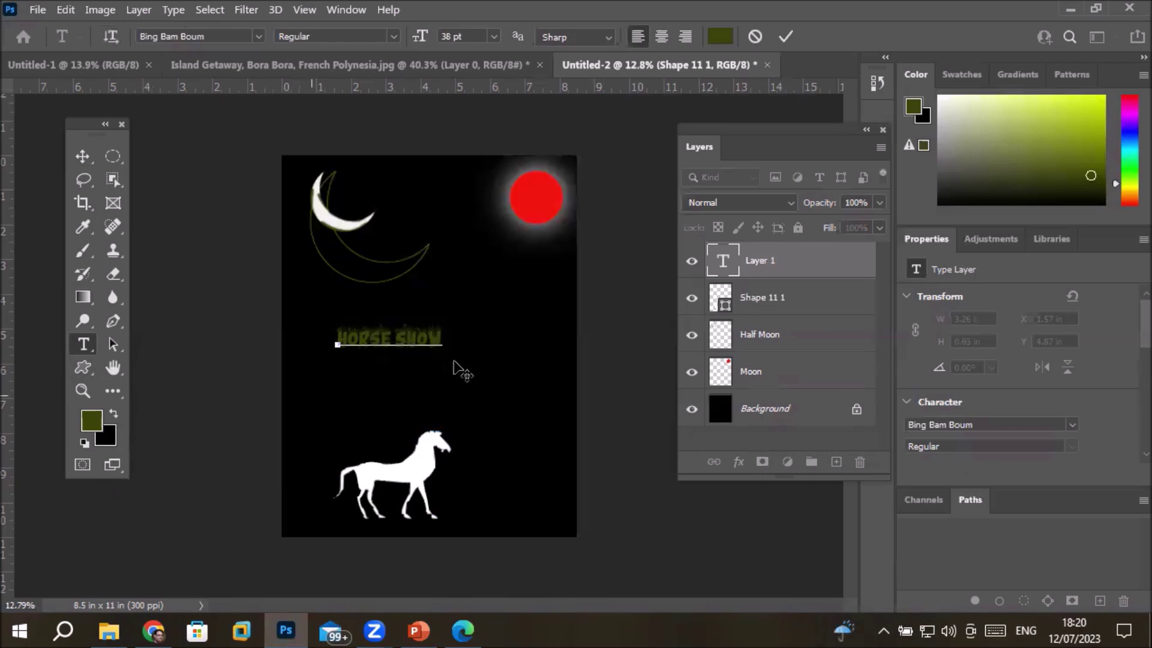
pyautogui.scroll(1, 440, 340)
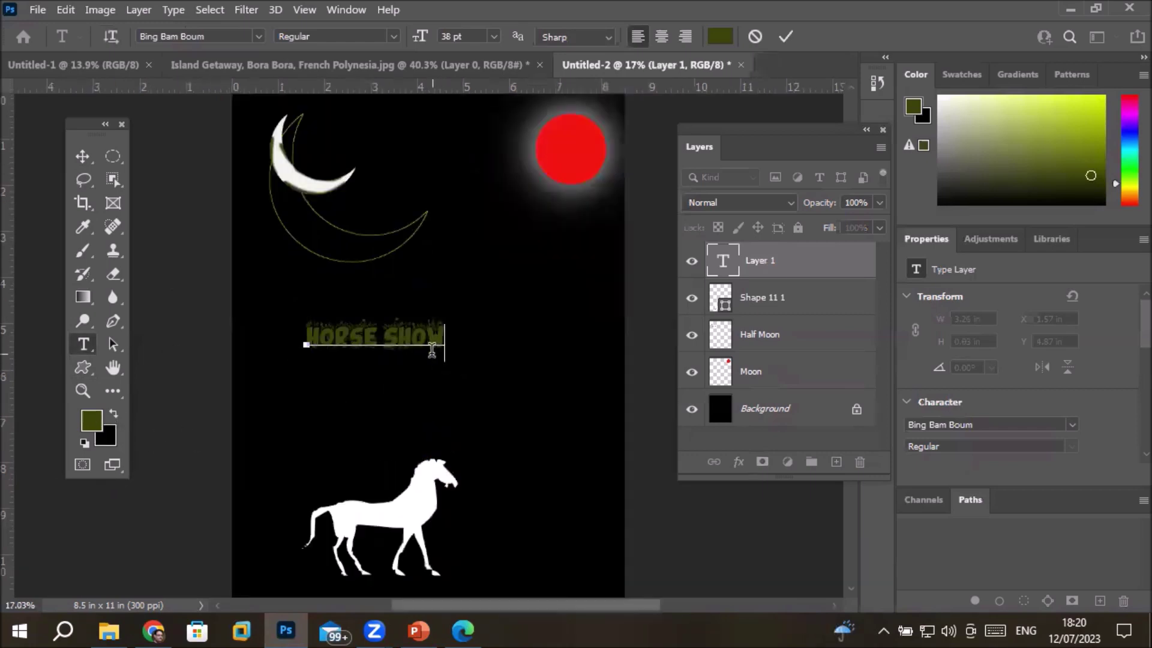
pyautogui.scroll(2, 426, 333)
pyautogui.scroll(2, 408, 323)
# Step: Colour the whole title bright yellow-green and commit the text
pyautogui.moveTo(454, 321); pyautogui.dragTo(154, 321)
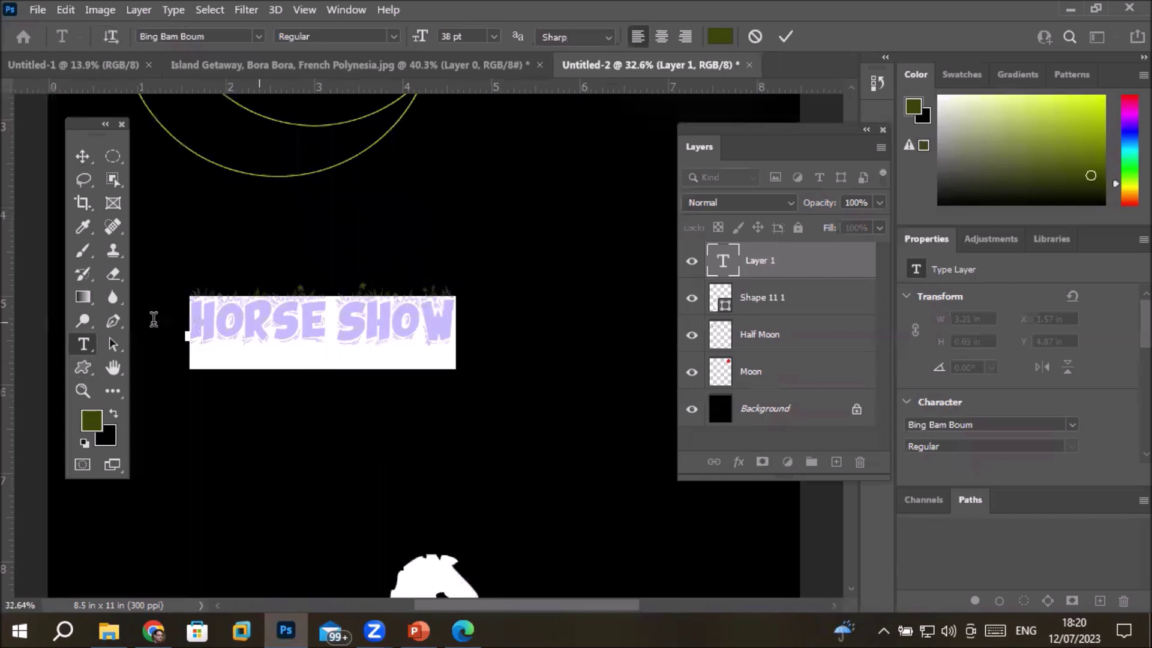
pyautogui.click(720, 37)
pyautogui.click(556, 114)
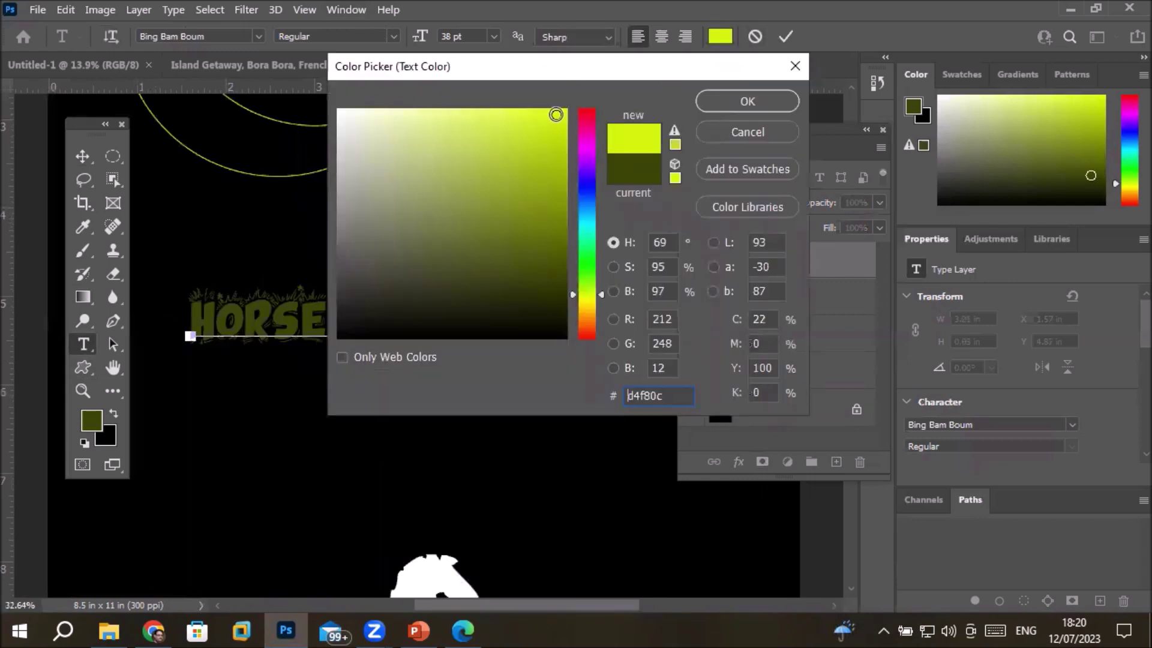
pyautogui.click(747, 102)
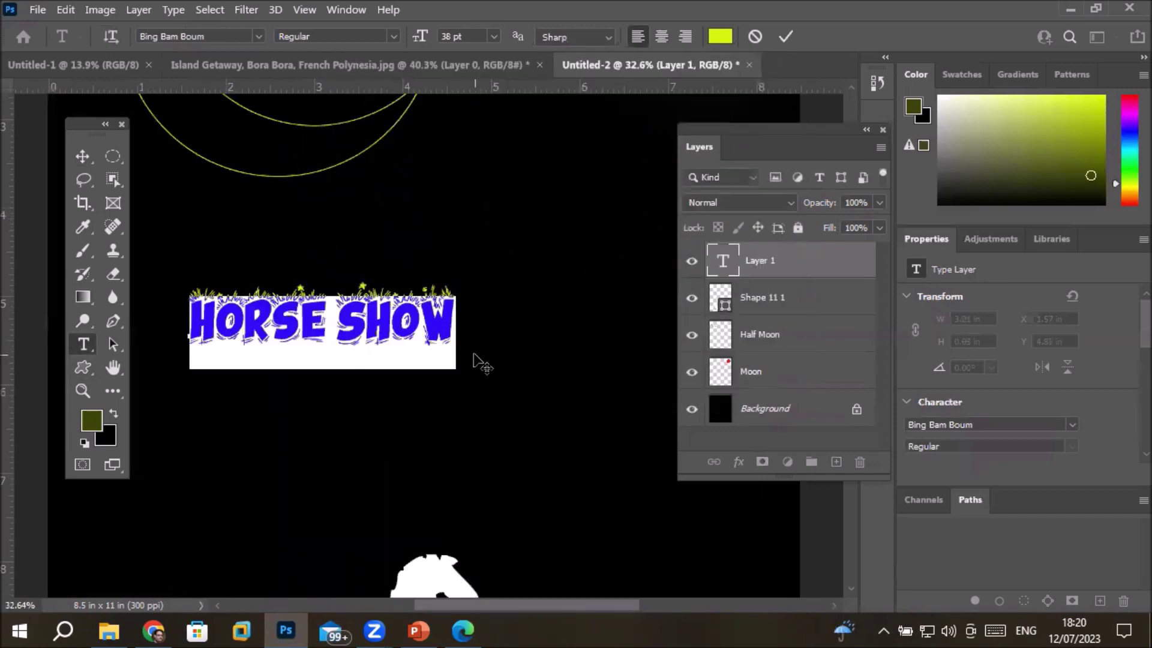
pyautogui.keyDown('alt'); pyautogui.scroll(-1, 477, 360); pyautogui.keyUp('alt')
pyautogui.keyDown('alt'); pyautogui.scroll(-1, 477, 360); pyautogui.keyUp('alt')
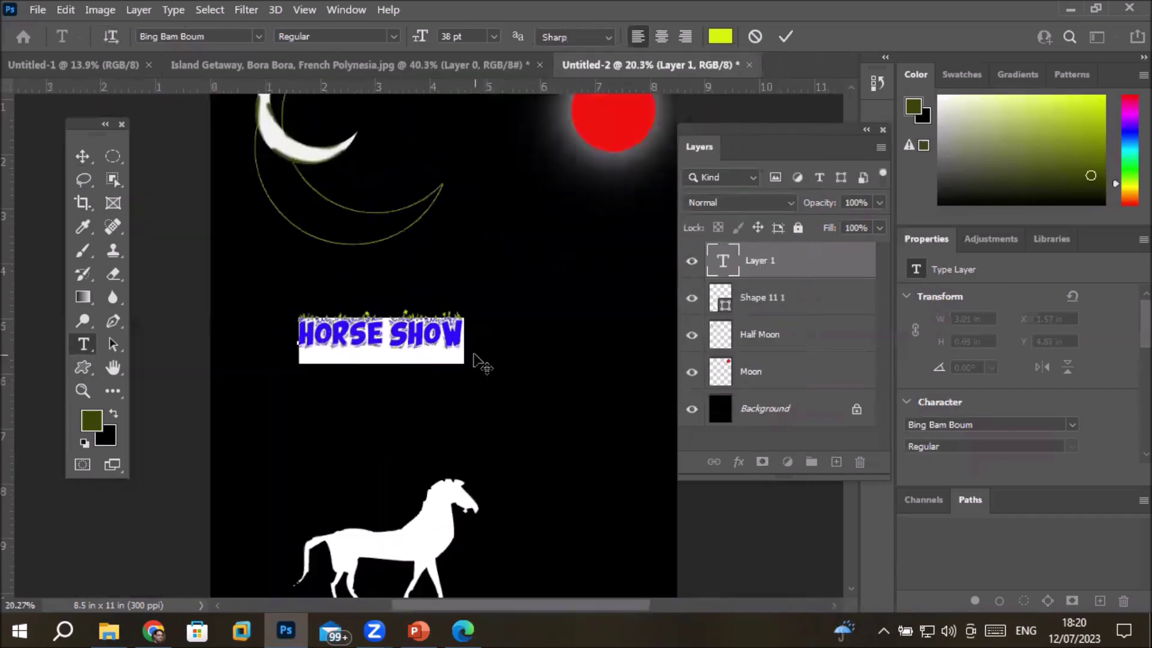
pyautogui.click(83, 156)
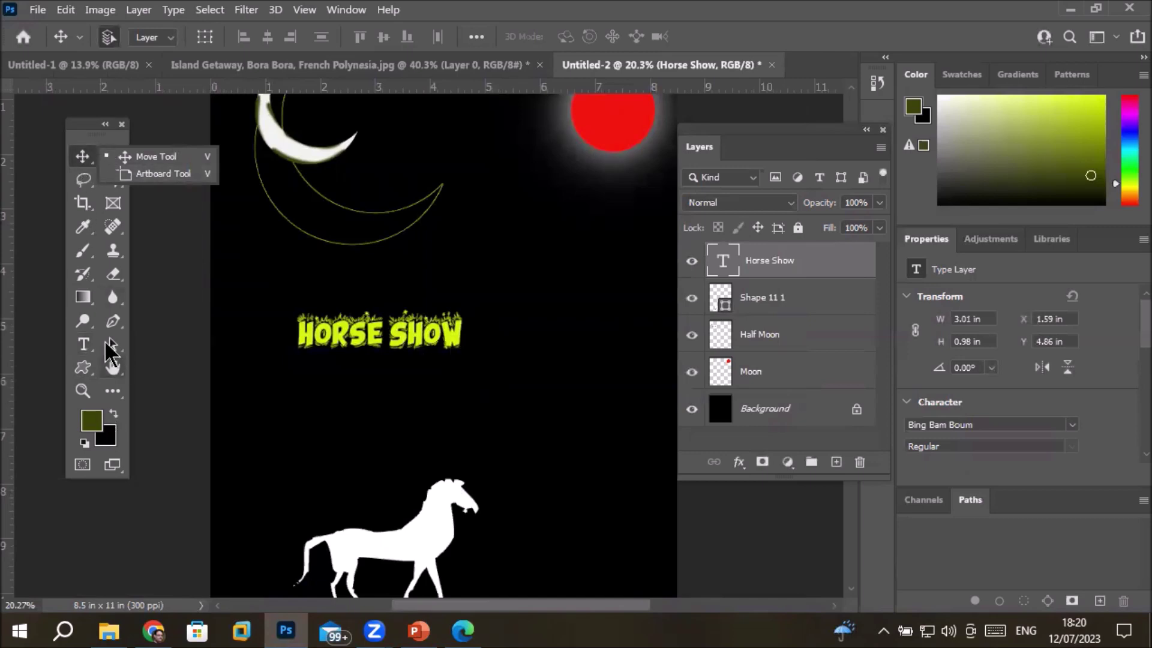
pyautogui.click(83, 344)
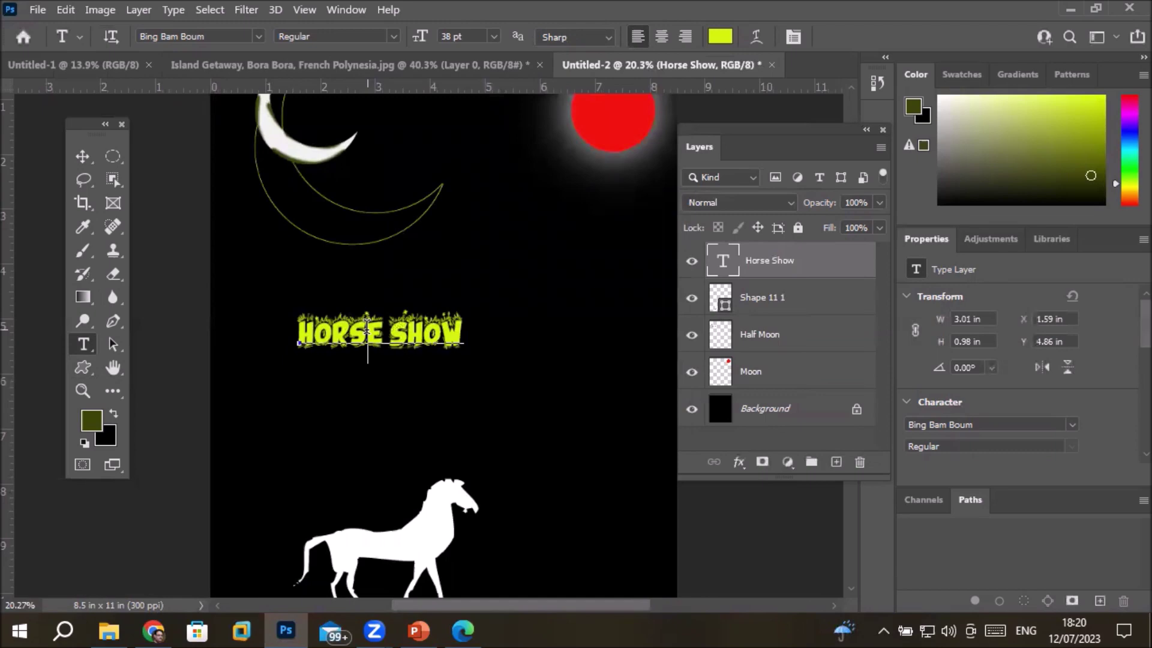
# Step: Enlarge the HORSE SHOW title from 48 pt up to 113 pt and commit it
pyautogui.tripleClick(367, 327)
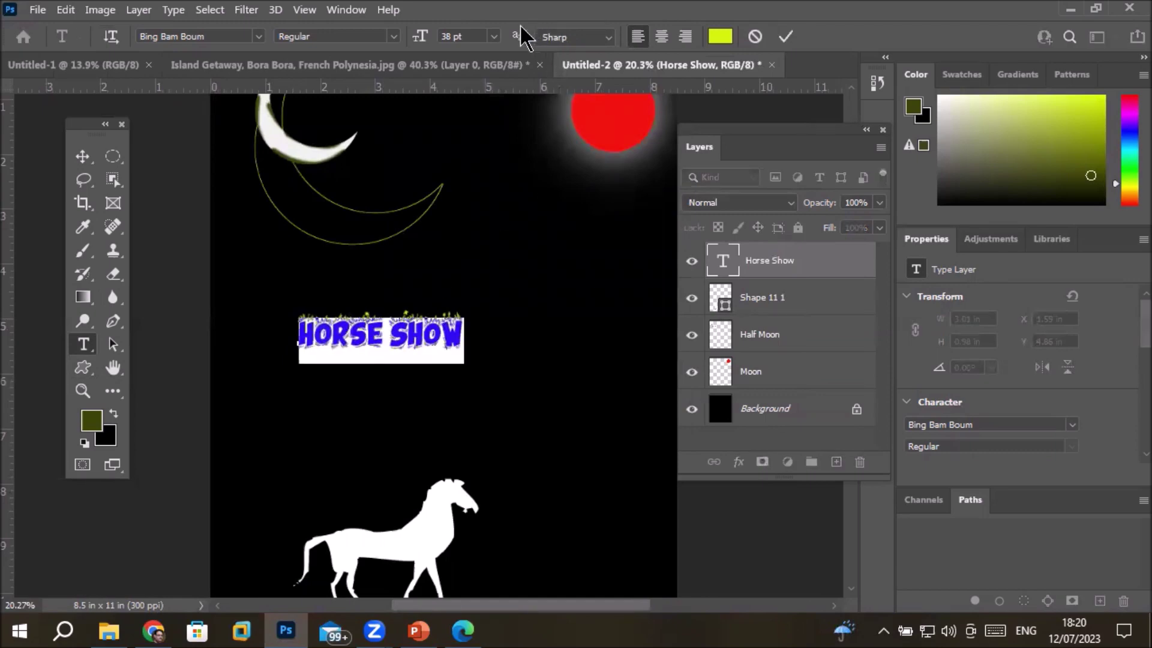
pyautogui.click(493, 37)
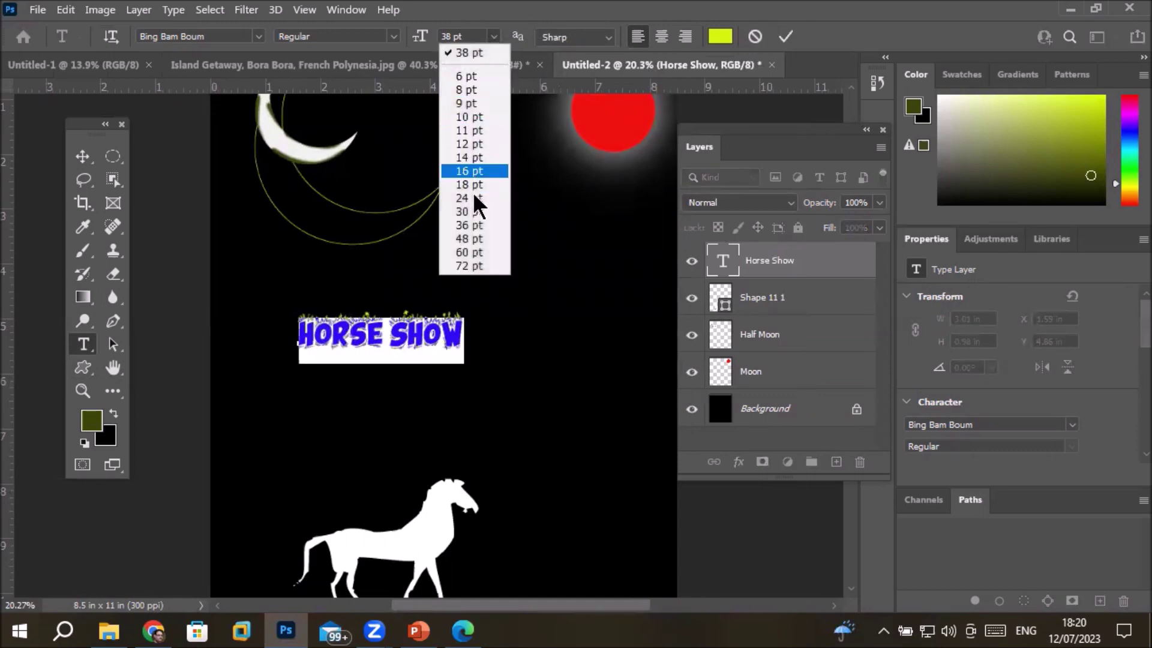
pyautogui.click(469, 240)
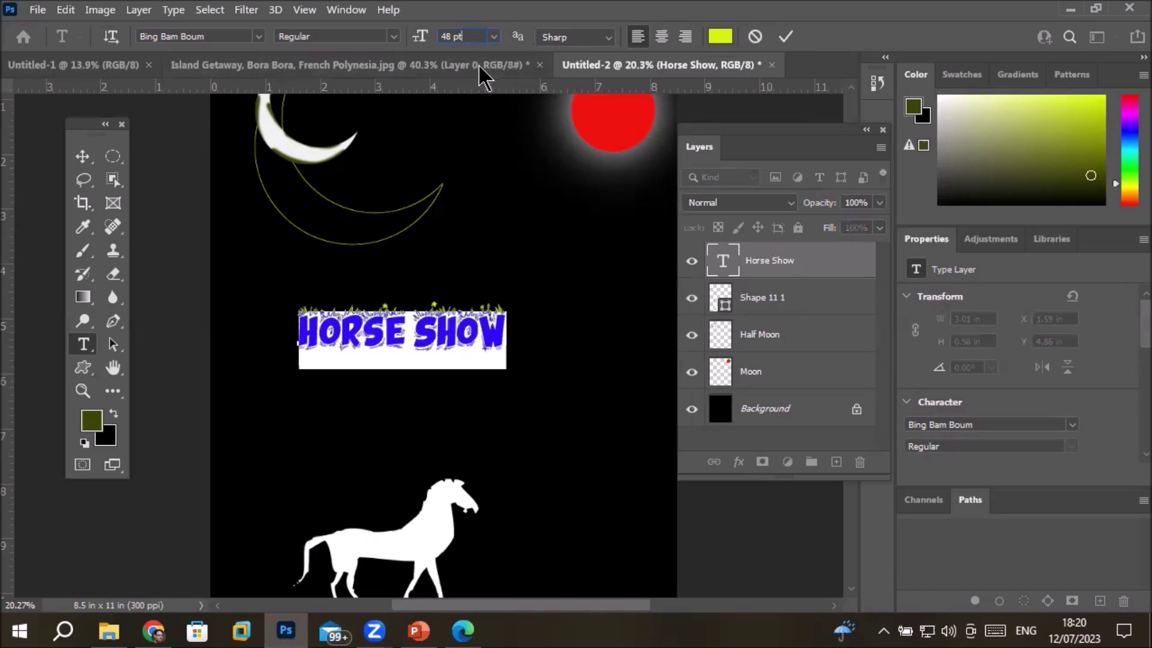
pyautogui.click(468, 36)
pyautogui.press('Up')
pyautogui.press('Up')
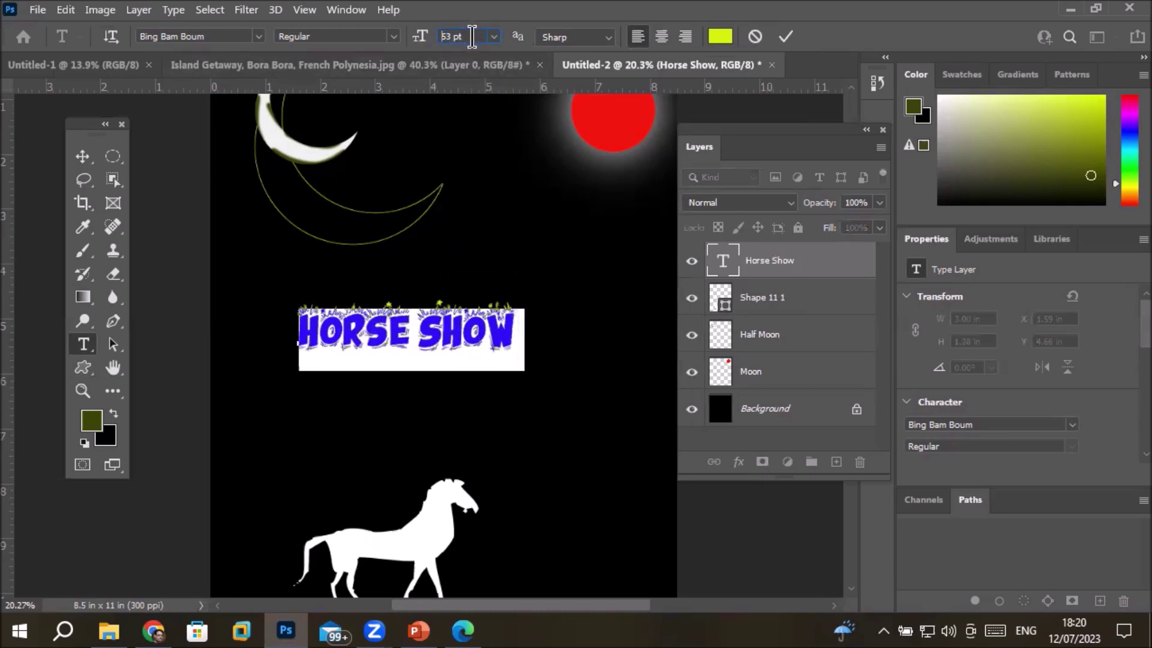
pyautogui.press('Up')
pyautogui.press('Up')
pyautogui.press('Up')
pyautogui.press('Up')
pyautogui.press('Up')
pyautogui.press('Up')
pyautogui.press('Up')
pyautogui.press('Up')
pyautogui.press('Up')
pyautogui.press('Up')
pyautogui.press('Up')
pyautogui.press('Up')
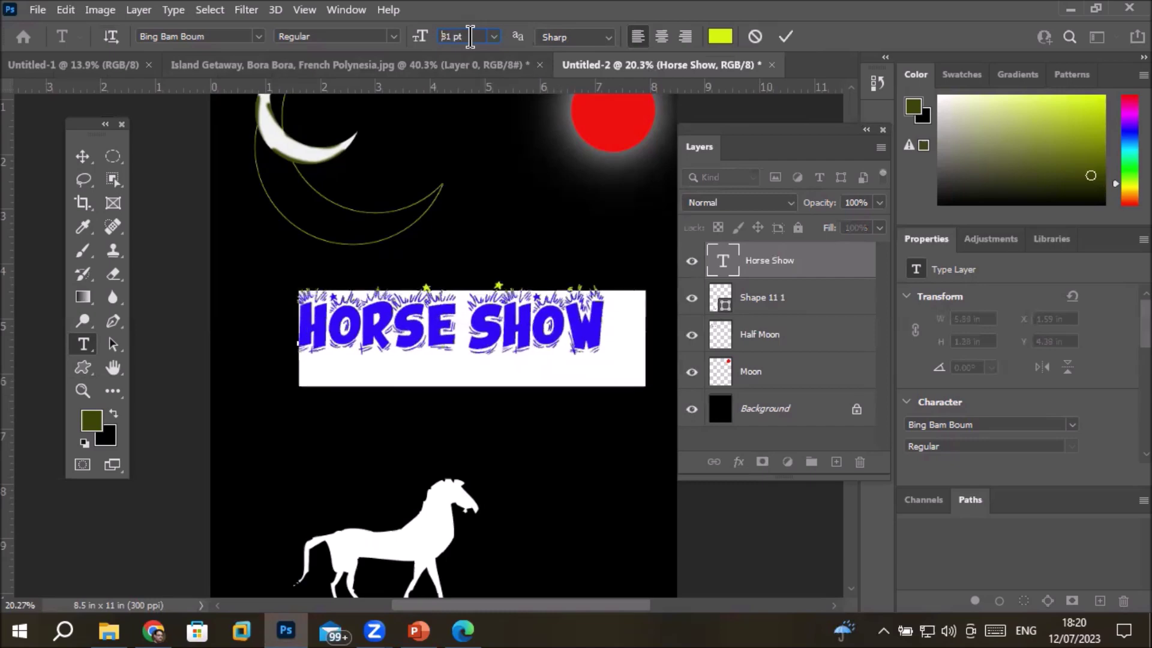
pyautogui.press('Up')
pyautogui.press('Up')
pyautogui.press('Up')
pyautogui.press('Up')
pyautogui.press('Up')
pyautogui.press('Up')
pyautogui.press('Up')
pyautogui.press('Up')
pyautogui.press('Up')
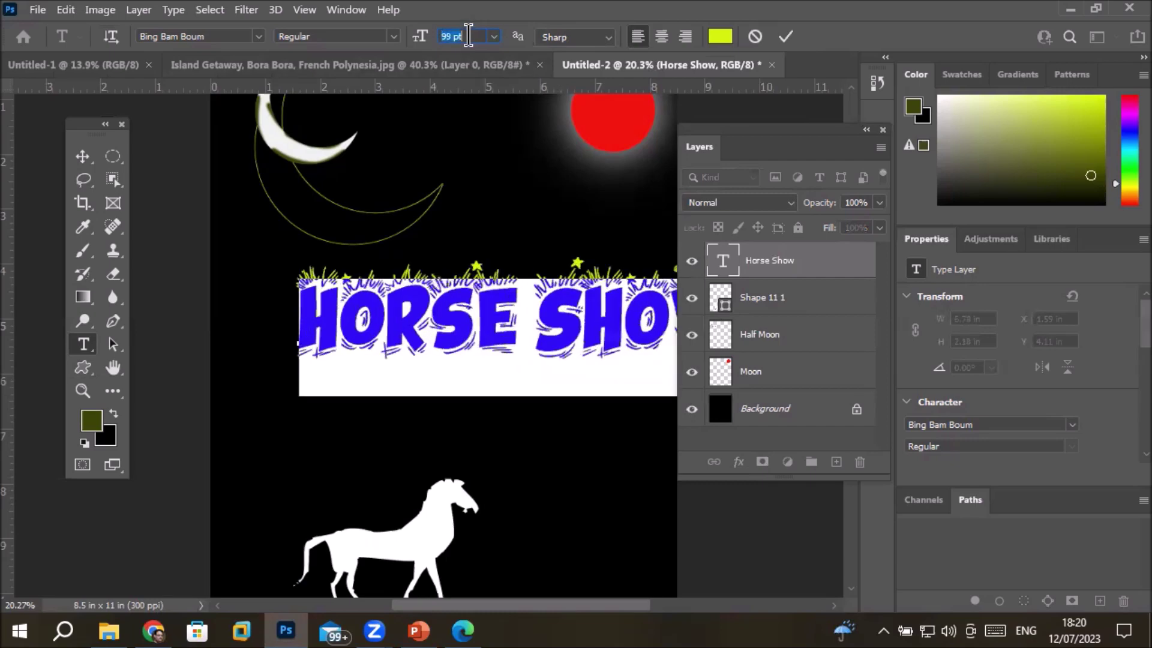
pyautogui.press('Up')
pyautogui.press('Up')
pyautogui.press('Up')
pyautogui.press('Up')
pyautogui.press('Up')
pyautogui.press('Up')
pyautogui.press('Up')
pyautogui.press('Up')
pyautogui.press('Up')
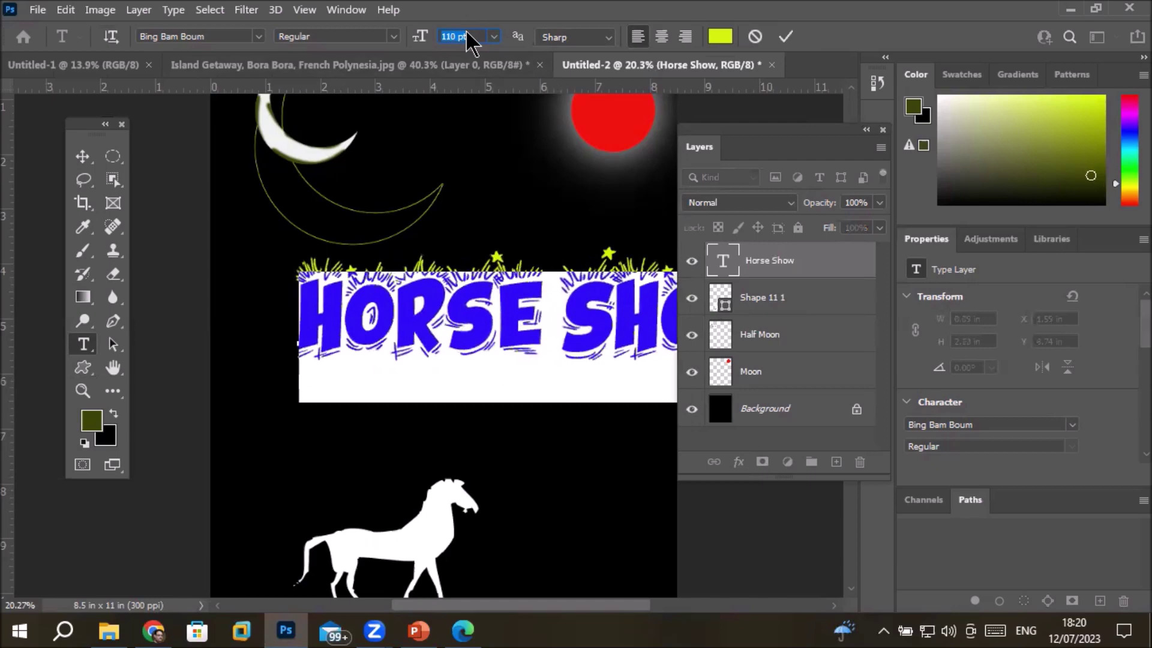
pyautogui.press('Up')
pyautogui.press('Up')
pyautogui.press('Up')
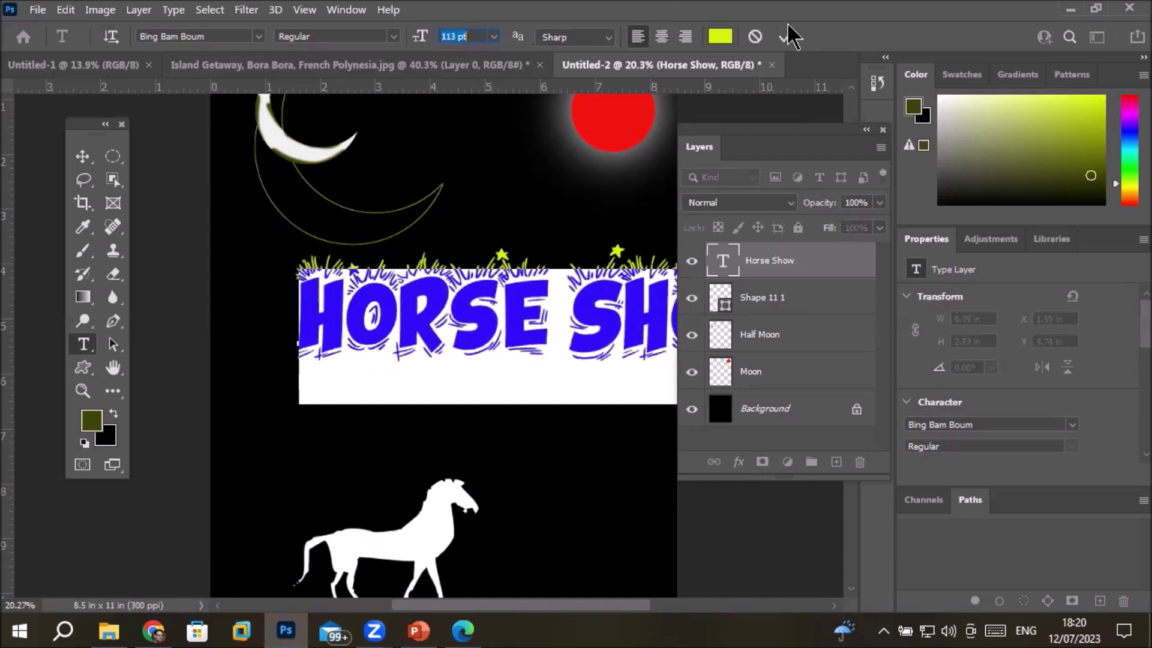
pyautogui.click(786, 37)
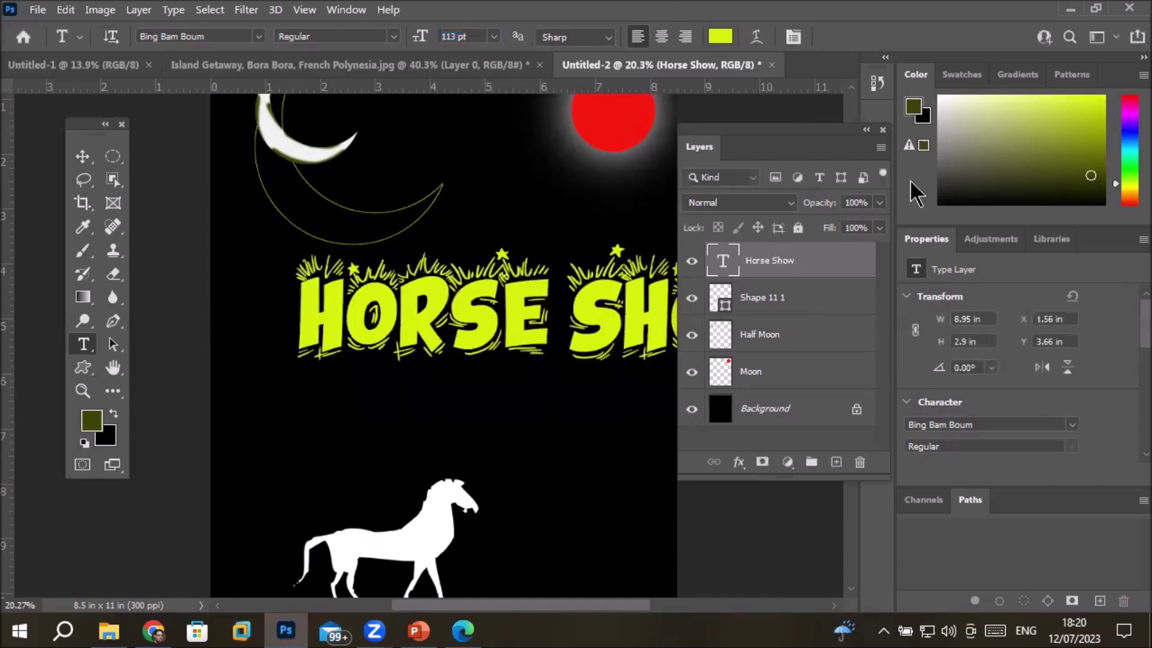
# Step: Dock the Layers panel and zoom out to see the whole poster
pyautogui.moveTo(803, 147)
pyautogui.mouseDown()
pyautogui.moveTo(855, 186)
pyautogui.moveTo(848, 211)
pyautogui.mouseUp()
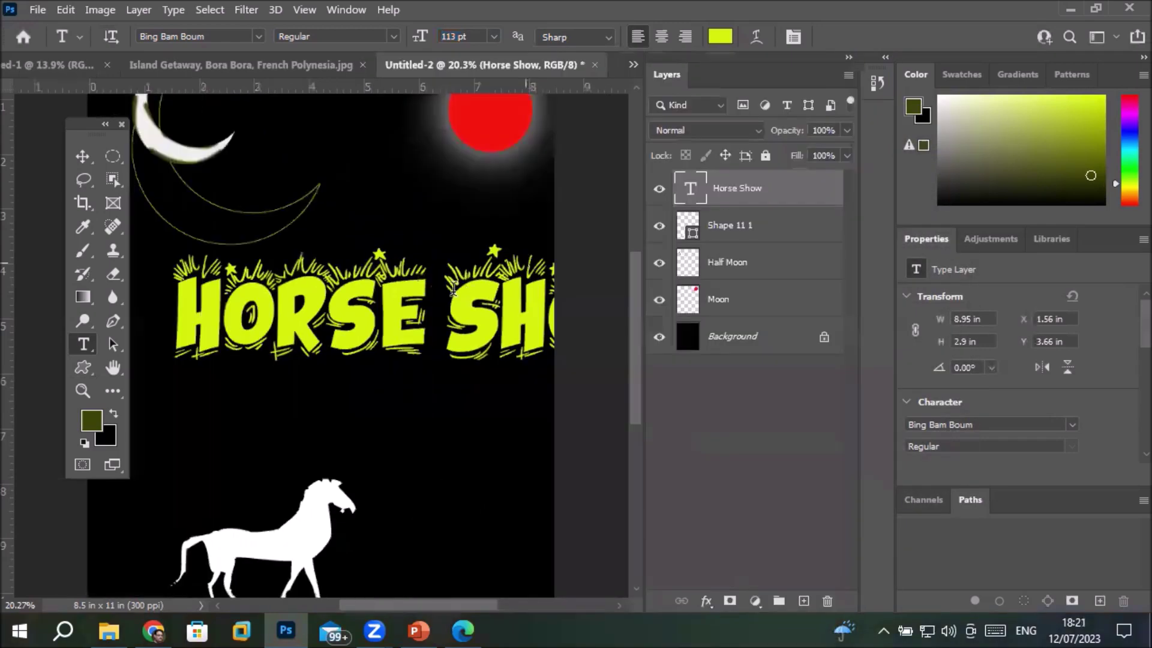
pyautogui.hotkey('ctrl', '-')
pyautogui.scroll(-1, 271, 331)
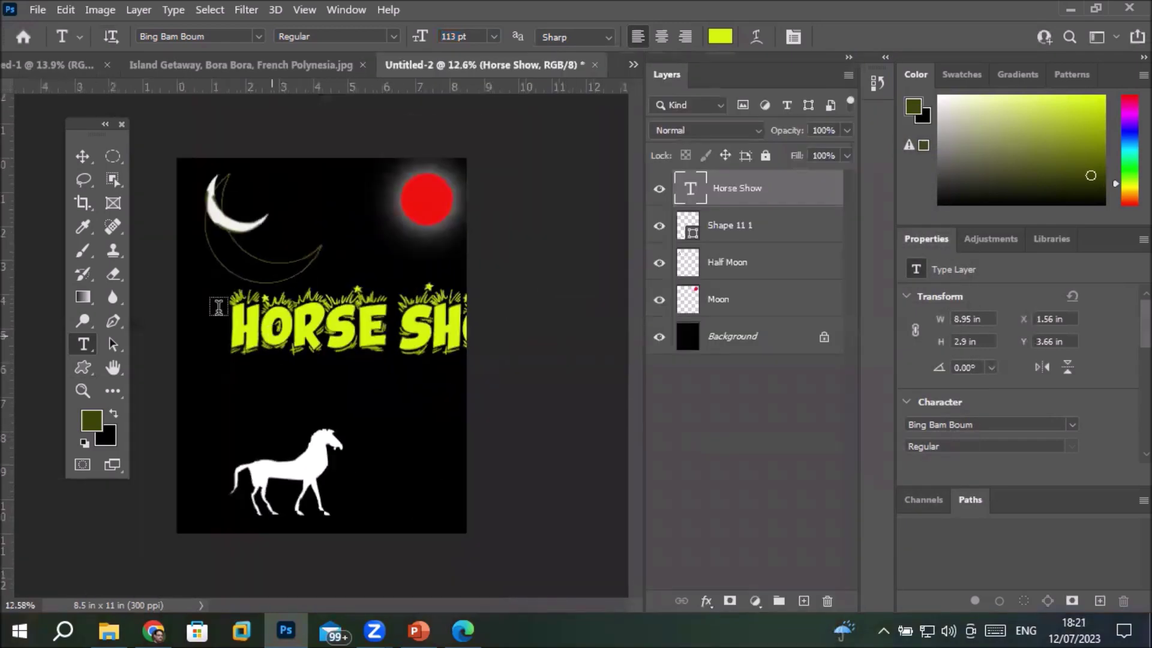
# Step: Shift the title left, then toggle its text orientation to vertical and back to horizontal
pyautogui.click(82, 156)
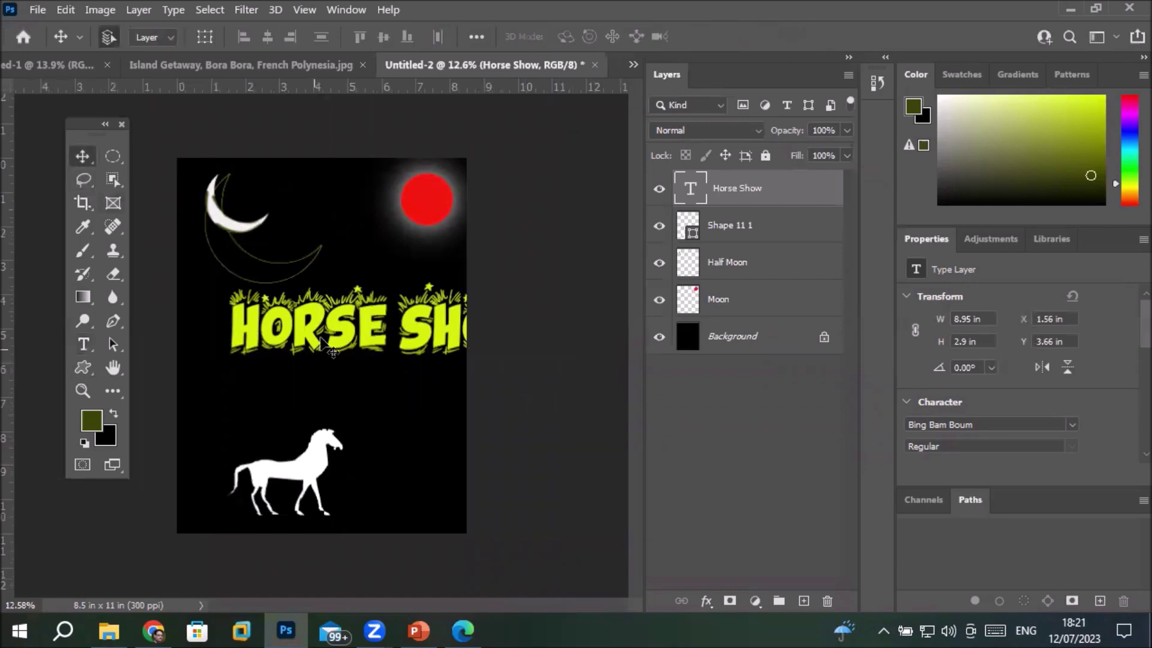
pyautogui.moveTo(300, 333); pyautogui.dragTo(254, 350)
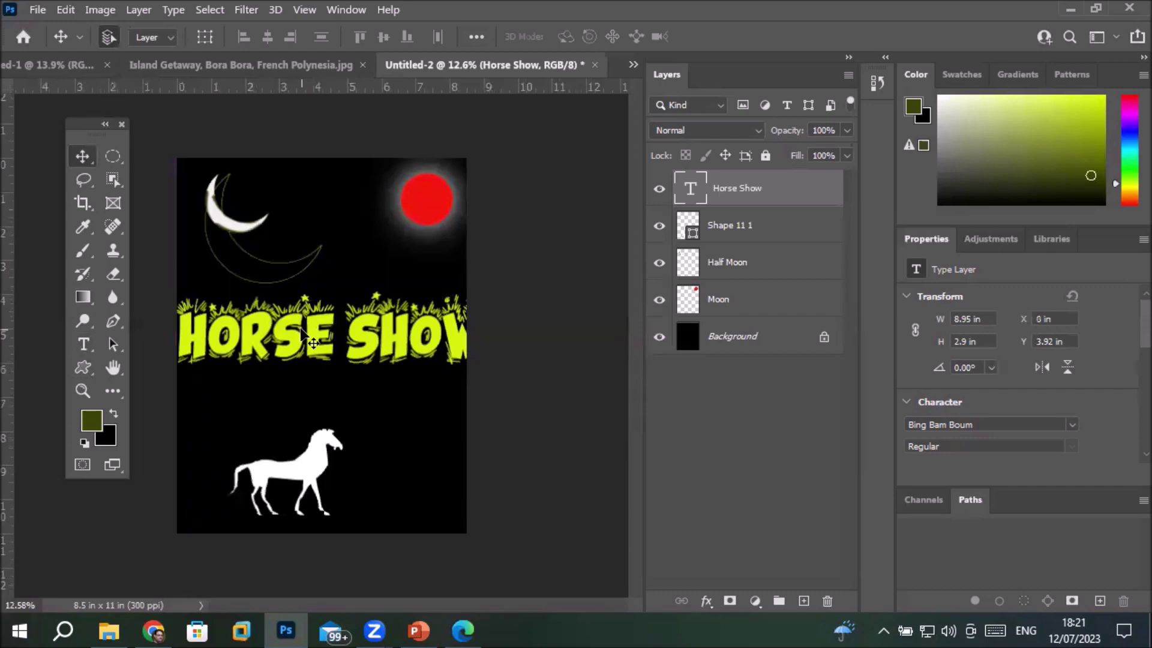
pyautogui.click(83, 345)
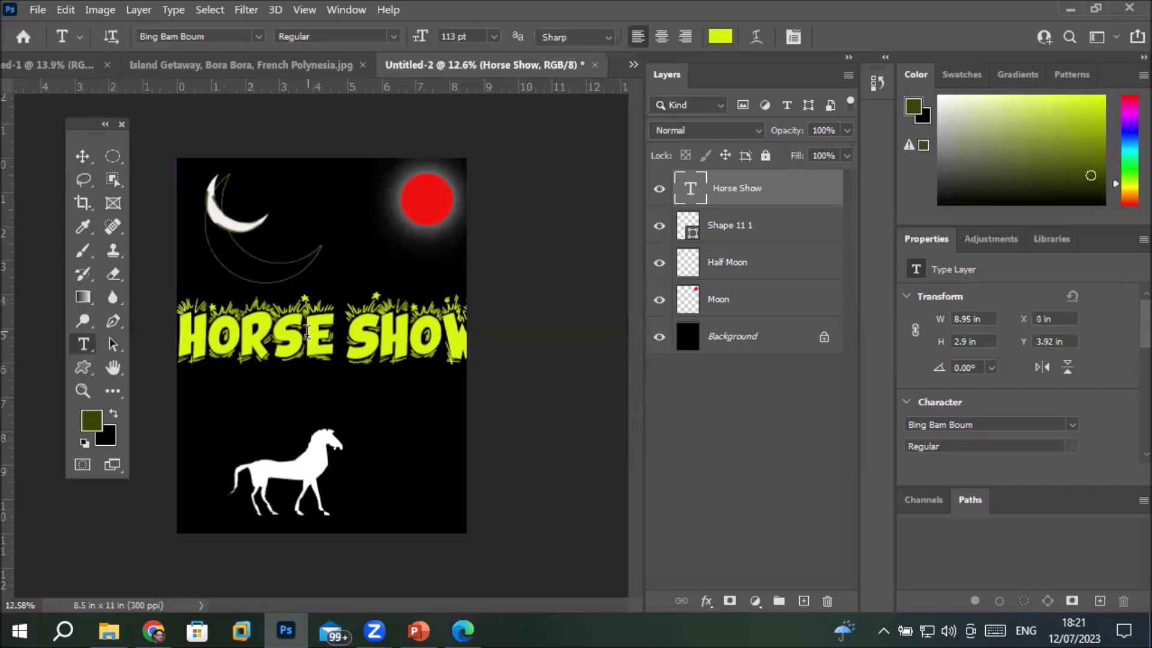
pyautogui.doubleClick(307, 332)
pyautogui.hotkey('ctrl', 'a')
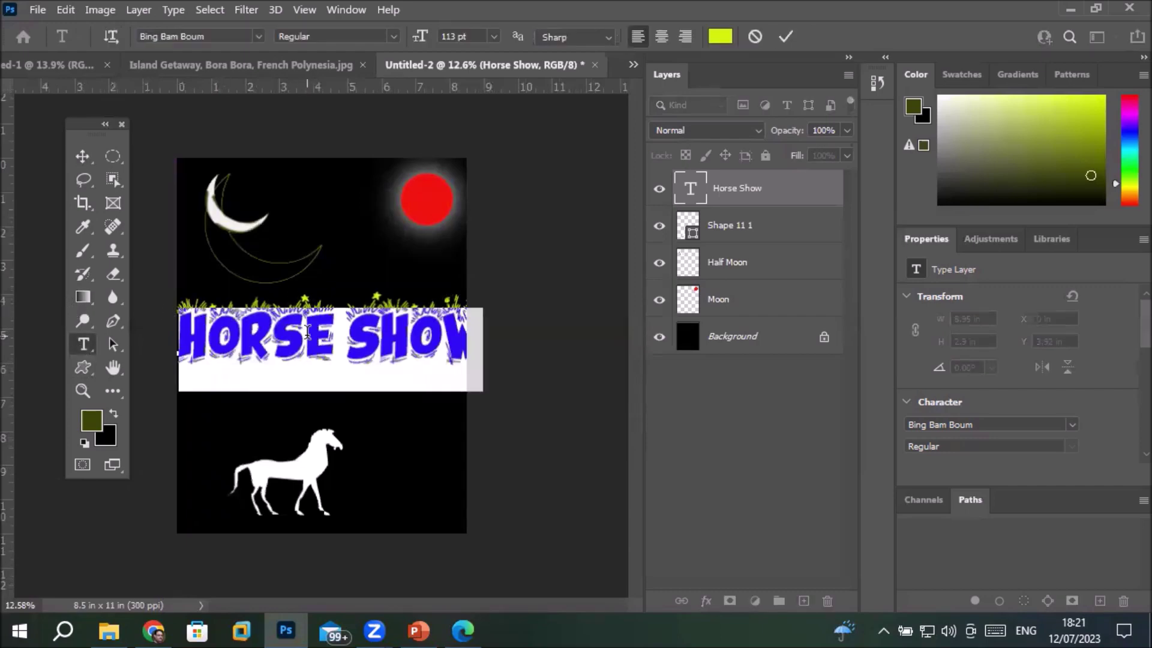
pyautogui.click(111, 38)
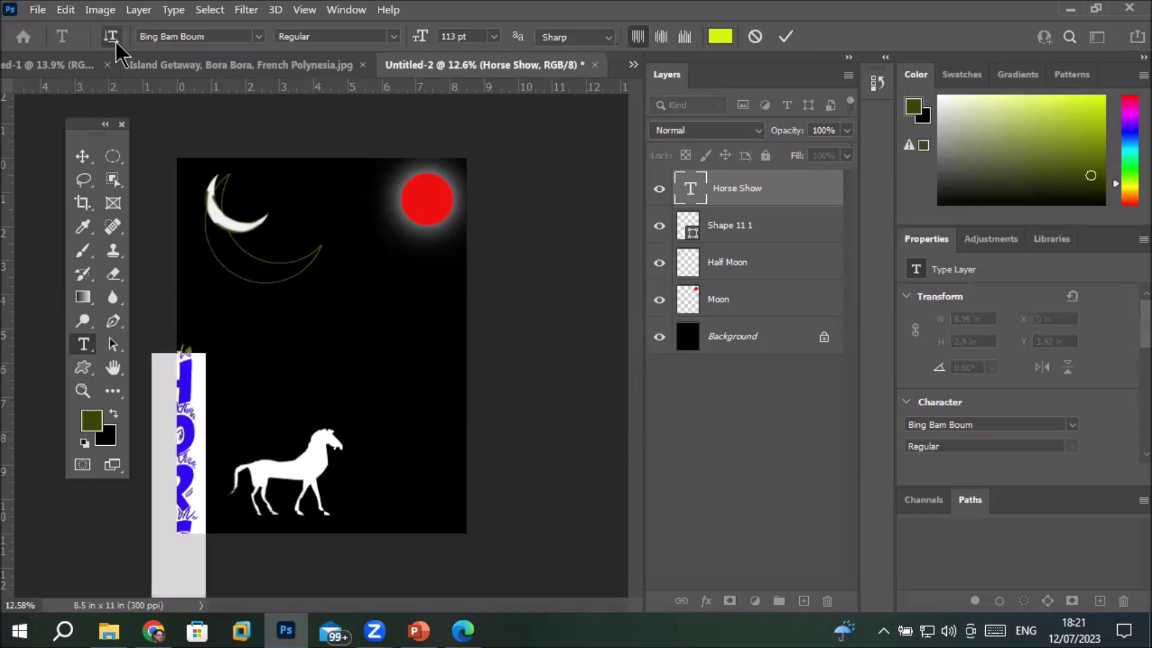
pyautogui.click(117, 42)
pyautogui.click(117, 42)
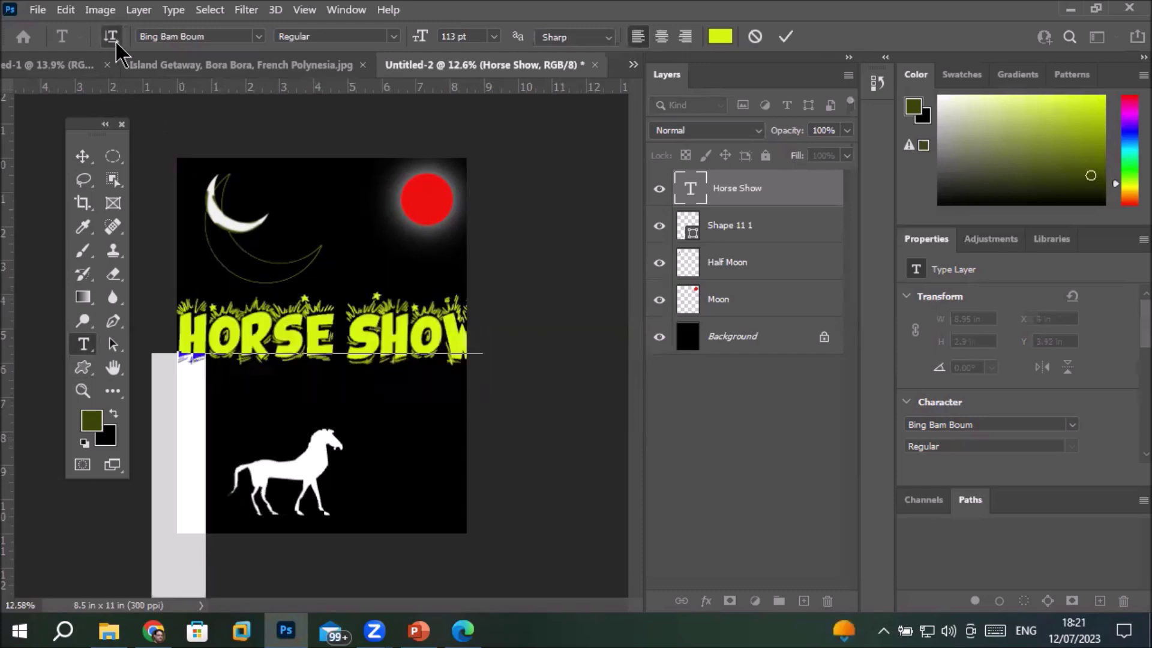
pyautogui.click(111, 37)
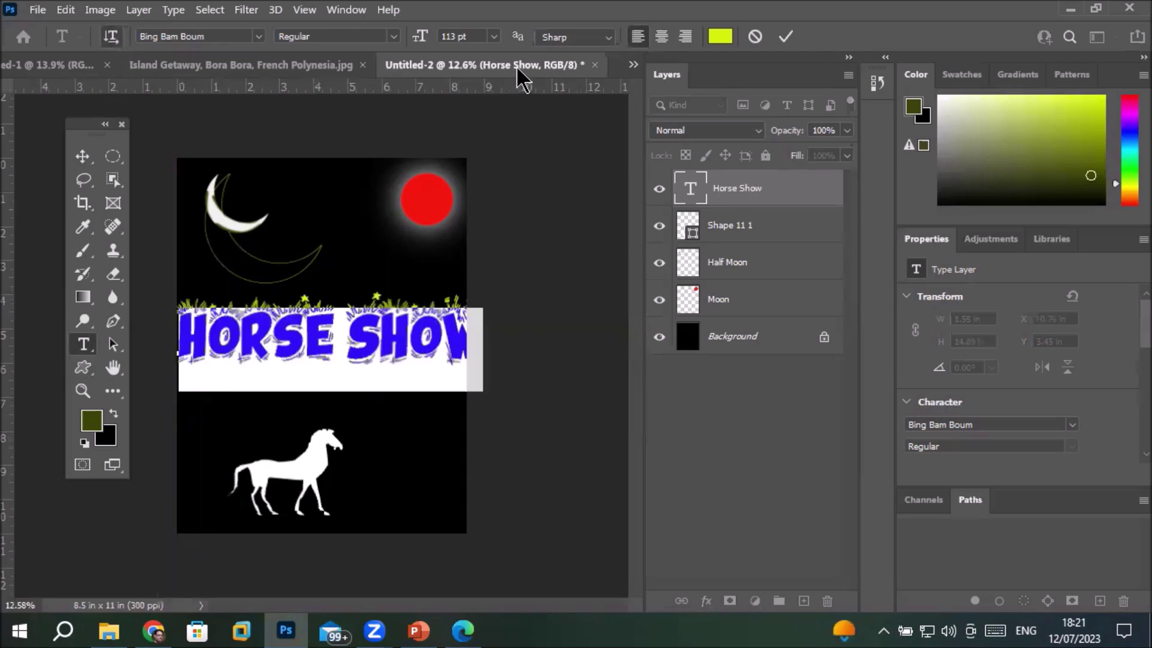
# Step: Reduce the title to 90 pt and centre it in the middle of the poster
pyautogui.scroll(-6, 472, 38)
pyautogui.scroll(-3, 472, 39)
pyautogui.scroll(-7, 472, 39)
pyautogui.scroll(-2, 472, 39)
pyautogui.scroll(-2, 472, 39)
pyautogui.scroll(-3, 472, 39)
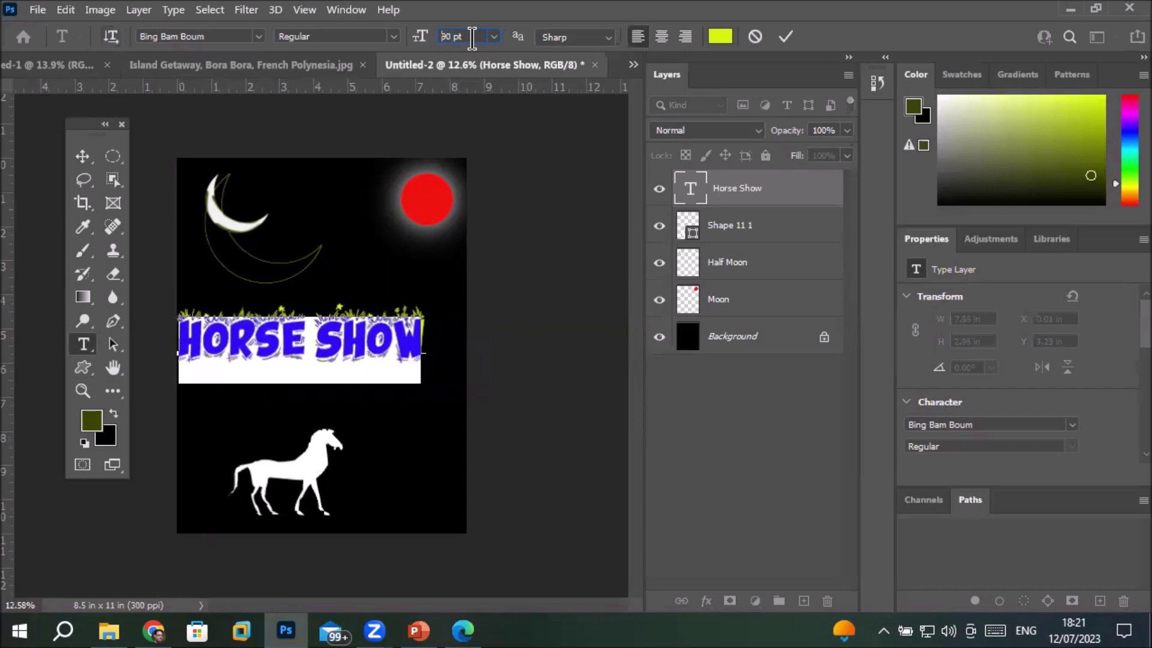
pyautogui.click(83, 157)
pyautogui.moveTo(296, 358); pyautogui.dragTo(319, 364)
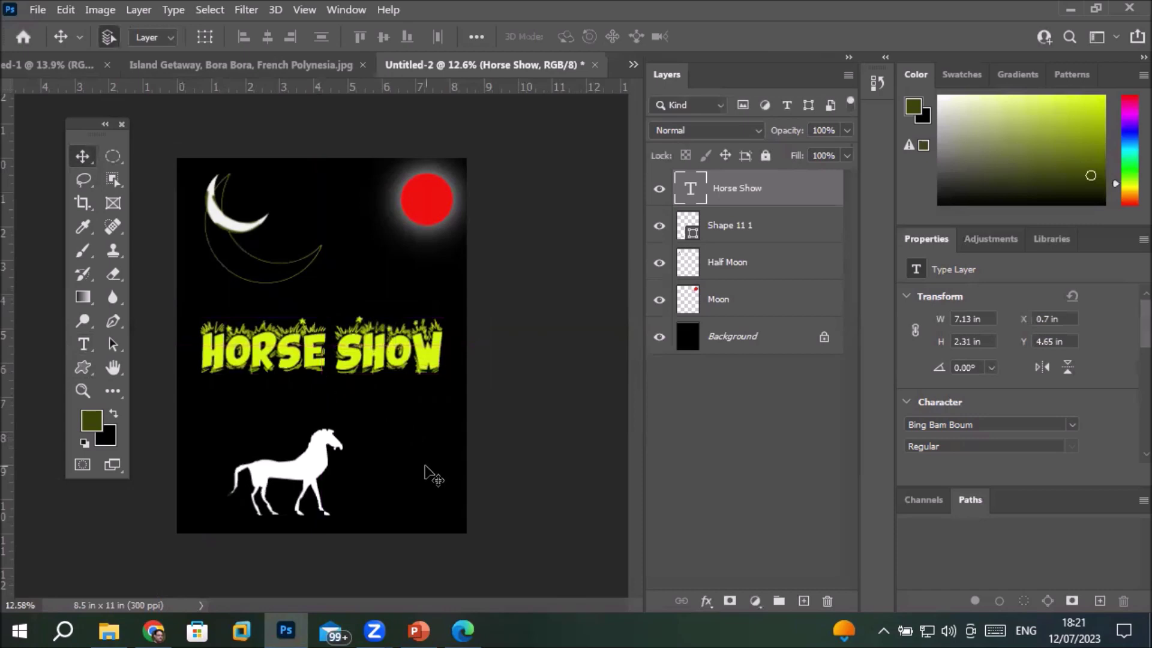
pyautogui.click(433, 476)
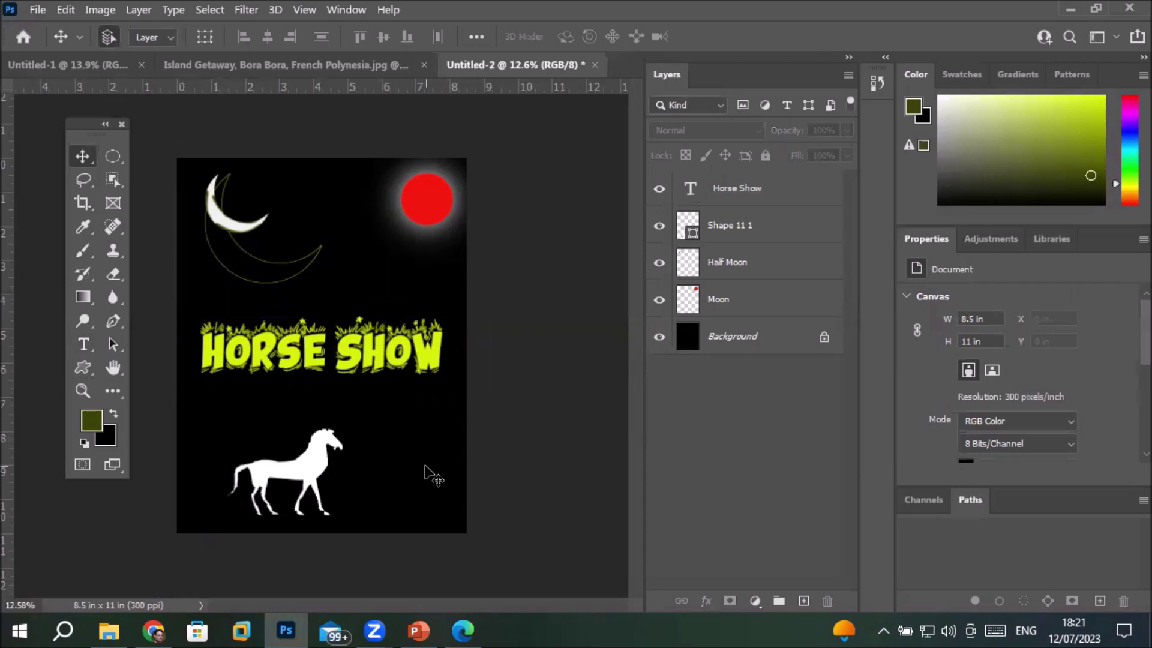
pyautogui.click(78, 376)
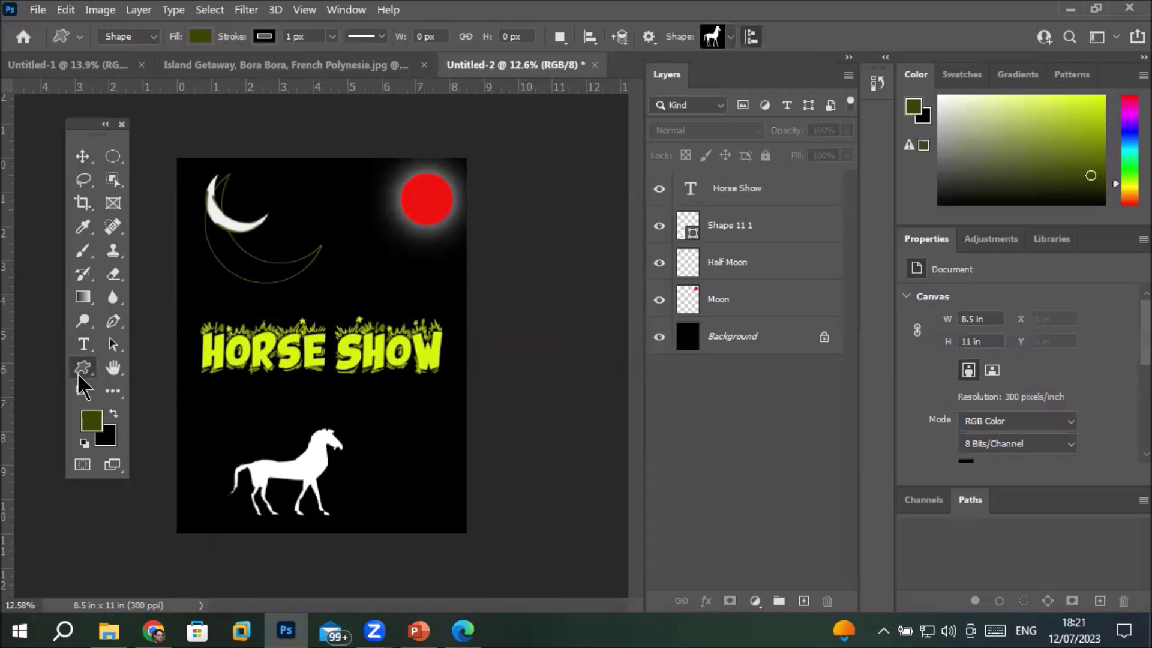
# Step: Draw a prancing horse silhouette over the red sun and nudge it into place
pyautogui.click(731, 38)
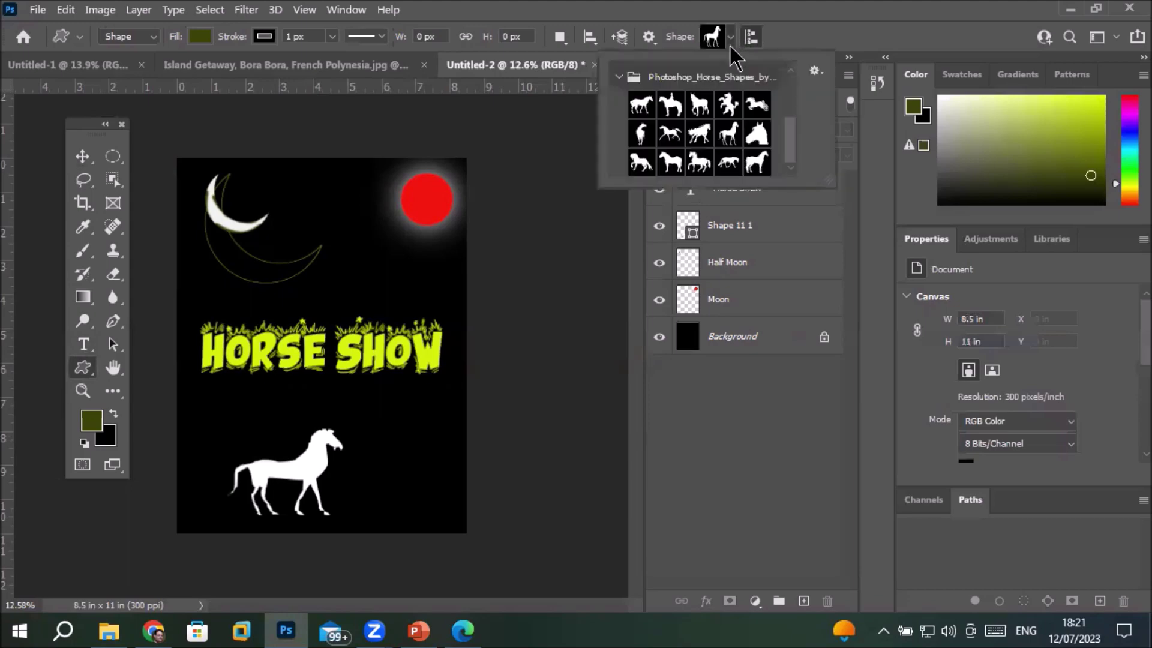
pyautogui.click(640, 163)
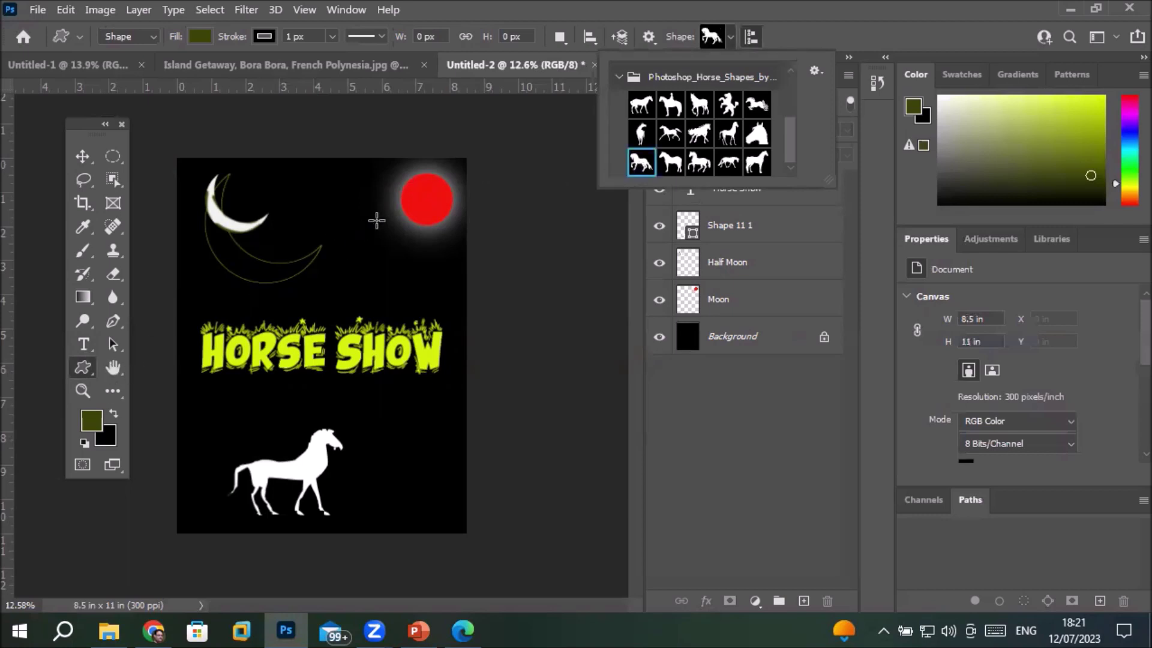
pyautogui.moveTo(426, 195); pyautogui.dragTo(448, 209)
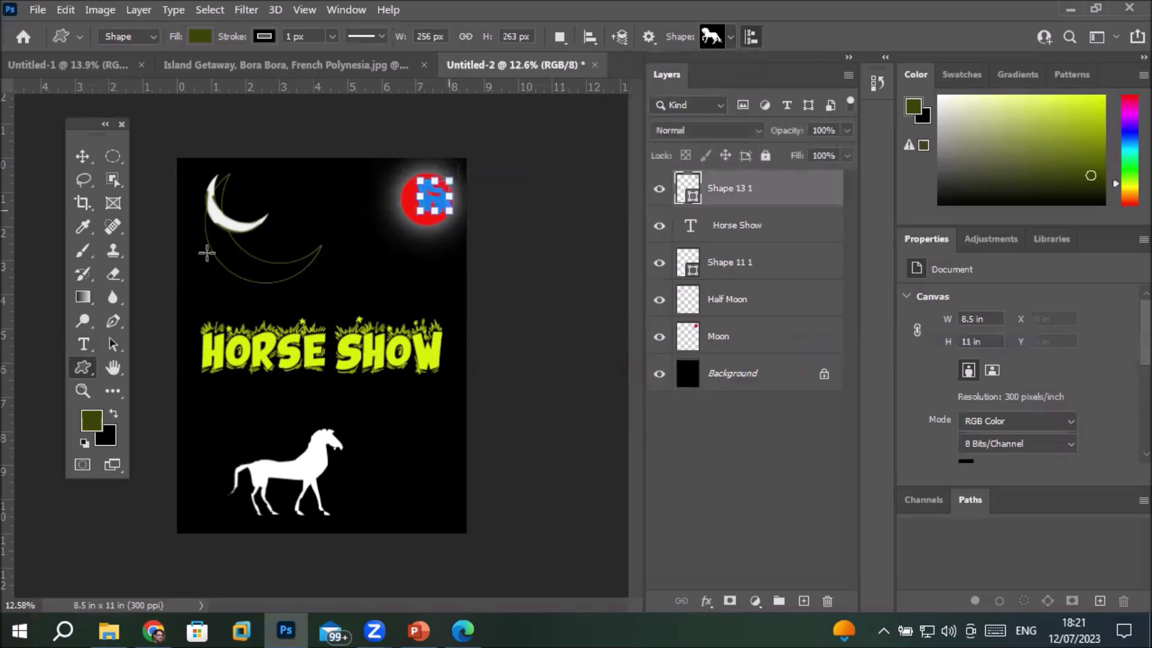
pyautogui.click(83, 156)
pyautogui.scroll(1, 487, 200)
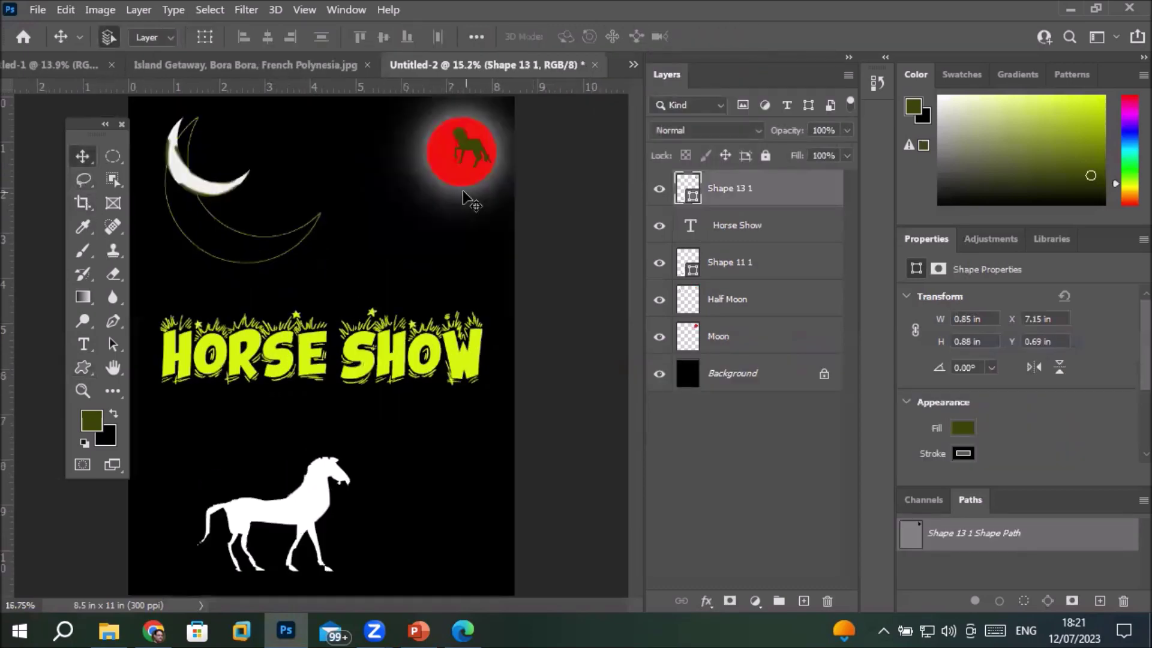
pyautogui.scroll(2, 471, 192)
pyautogui.scroll(3, 532, 96)
pyautogui.scroll(2, 515, 108)
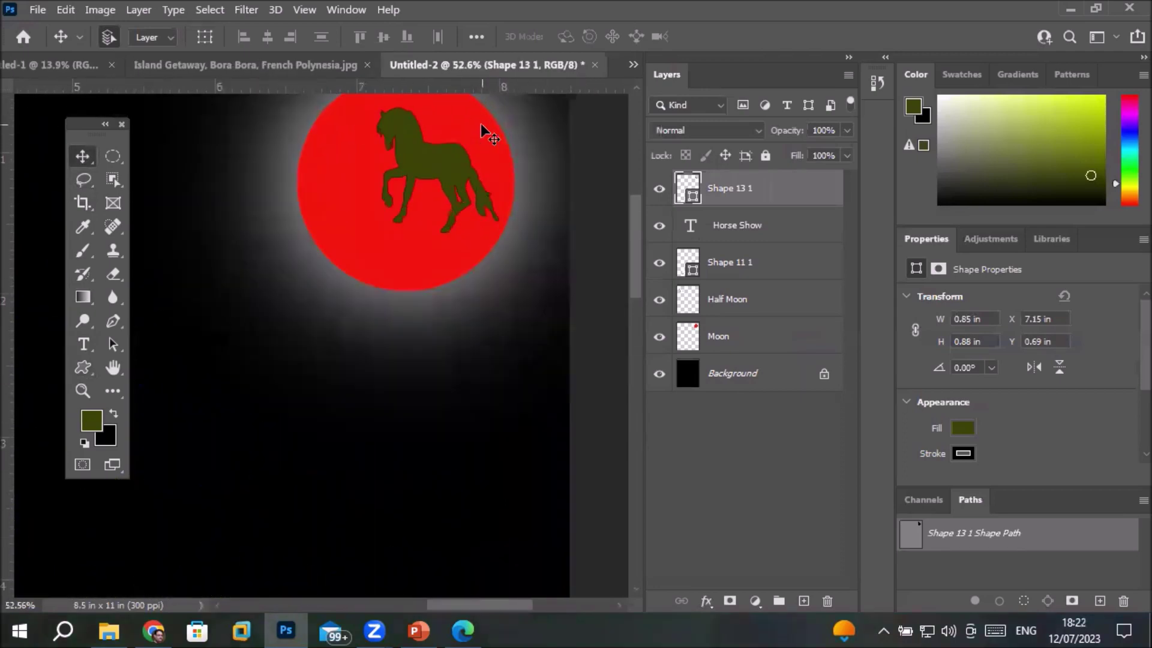
pyautogui.scroll(1, 481, 127)
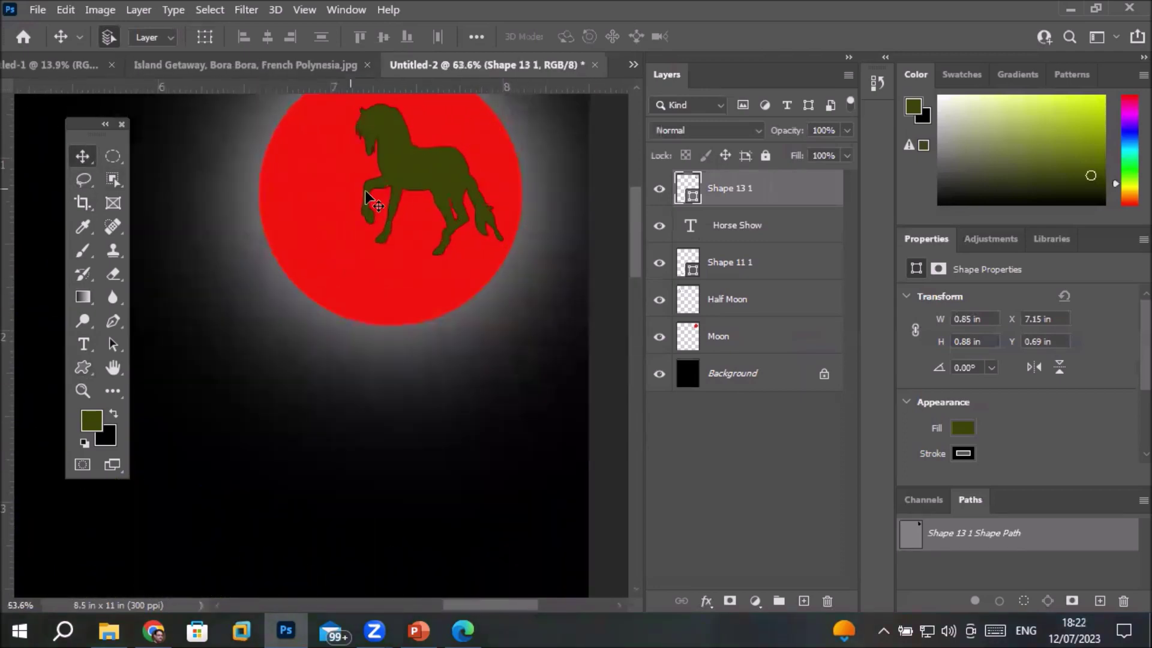
pyautogui.moveTo(408, 172); pyautogui.dragTo(384, 194)
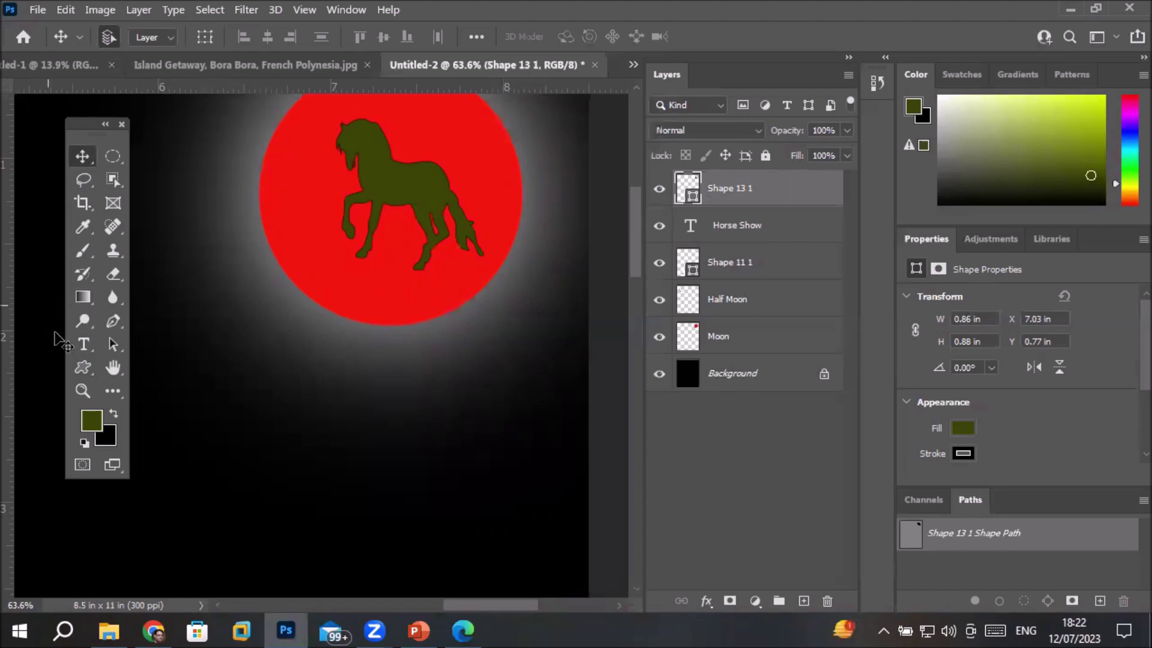
# Step: Set the Shape 13 1 horse's fill to yellow-green from Recently Used Colors
pyautogui.click(82, 368)
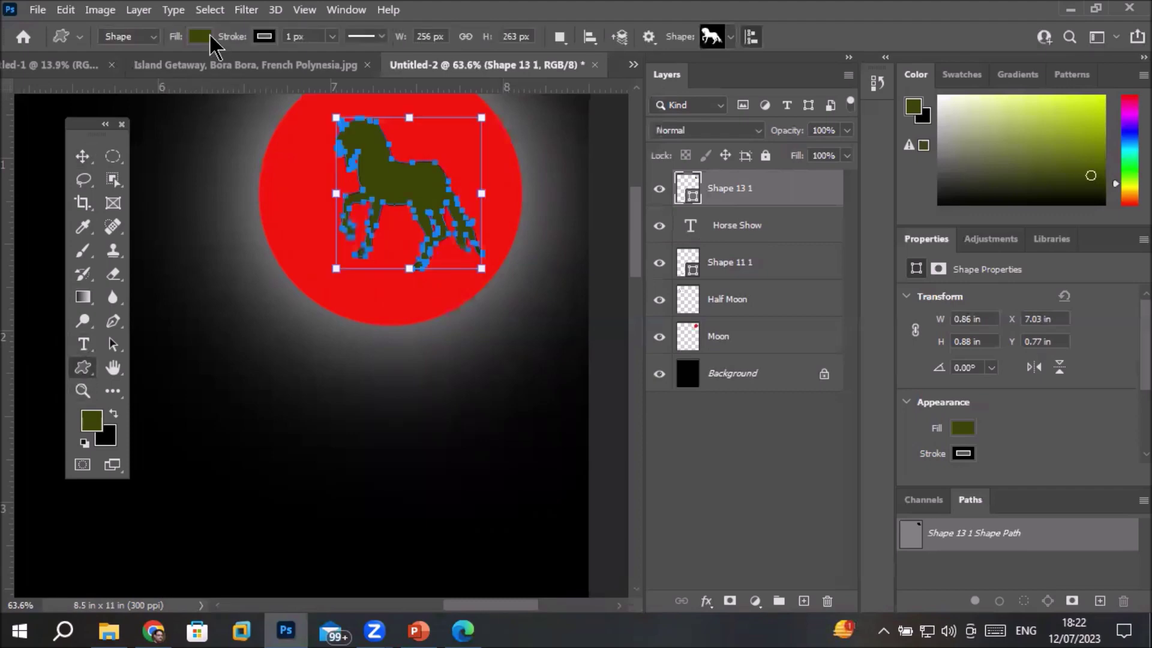
pyautogui.click(204, 34)
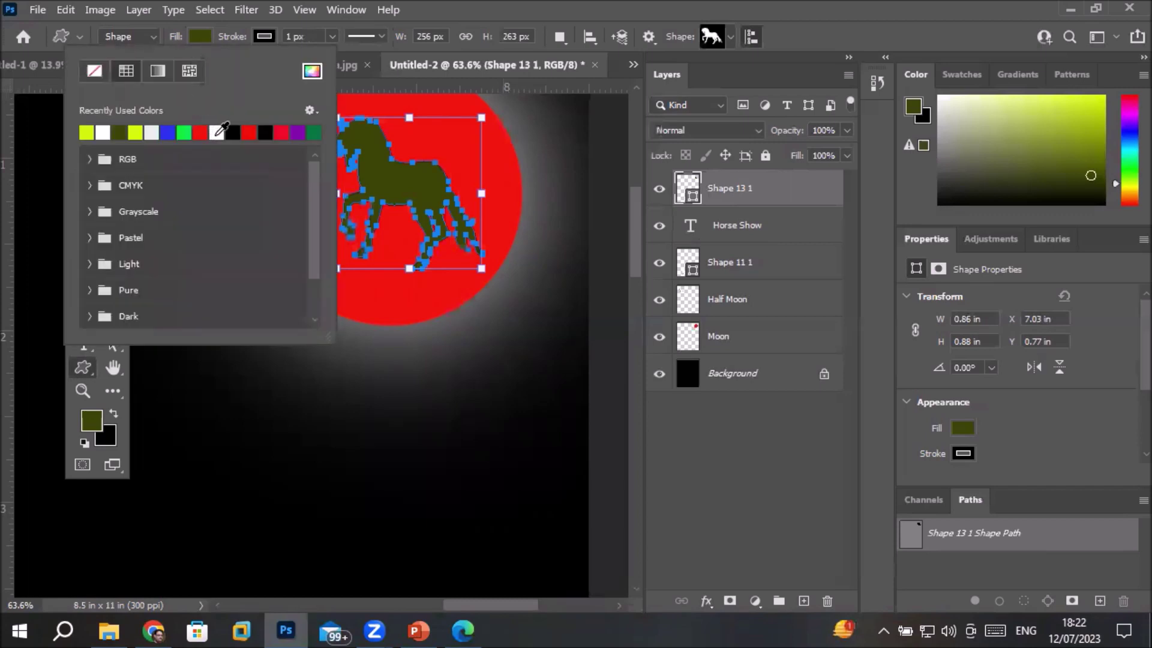
pyautogui.click(218, 133)
pyautogui.click(104, 133)
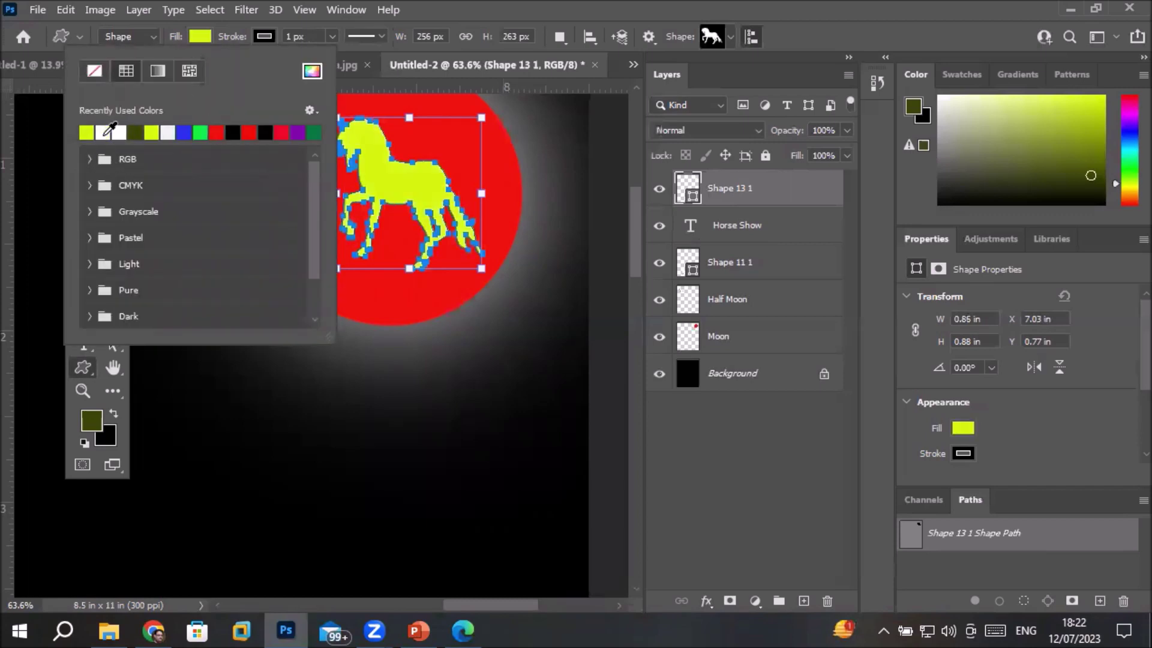
pyautogui.click(735, 194)
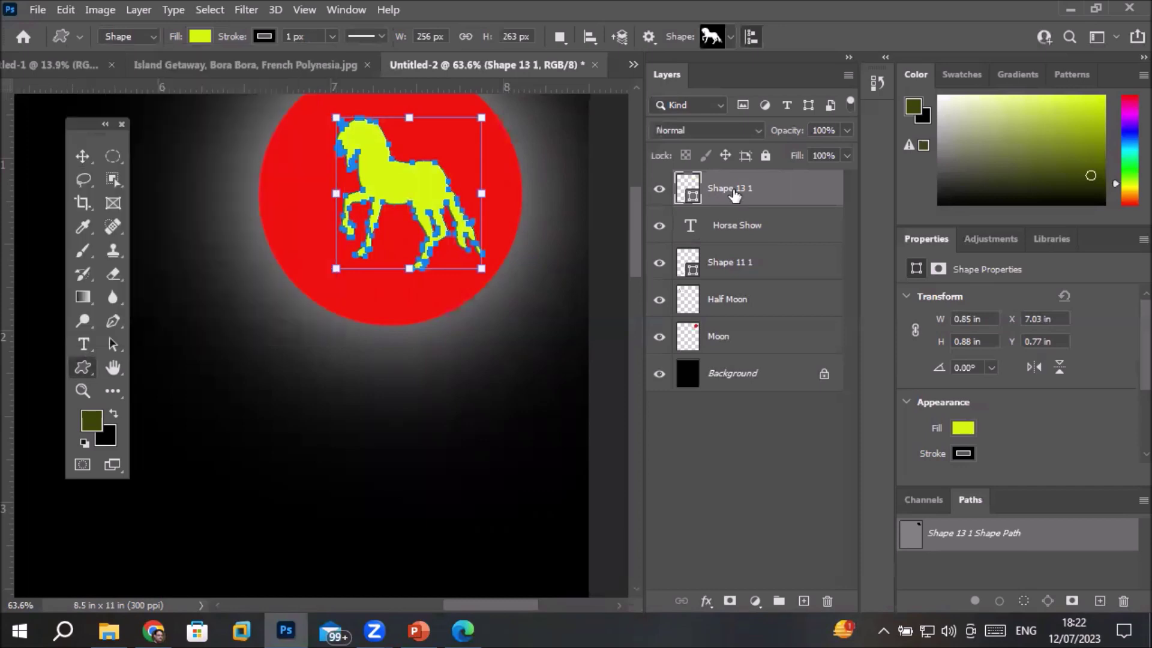
pyautogui.click(734, 235)
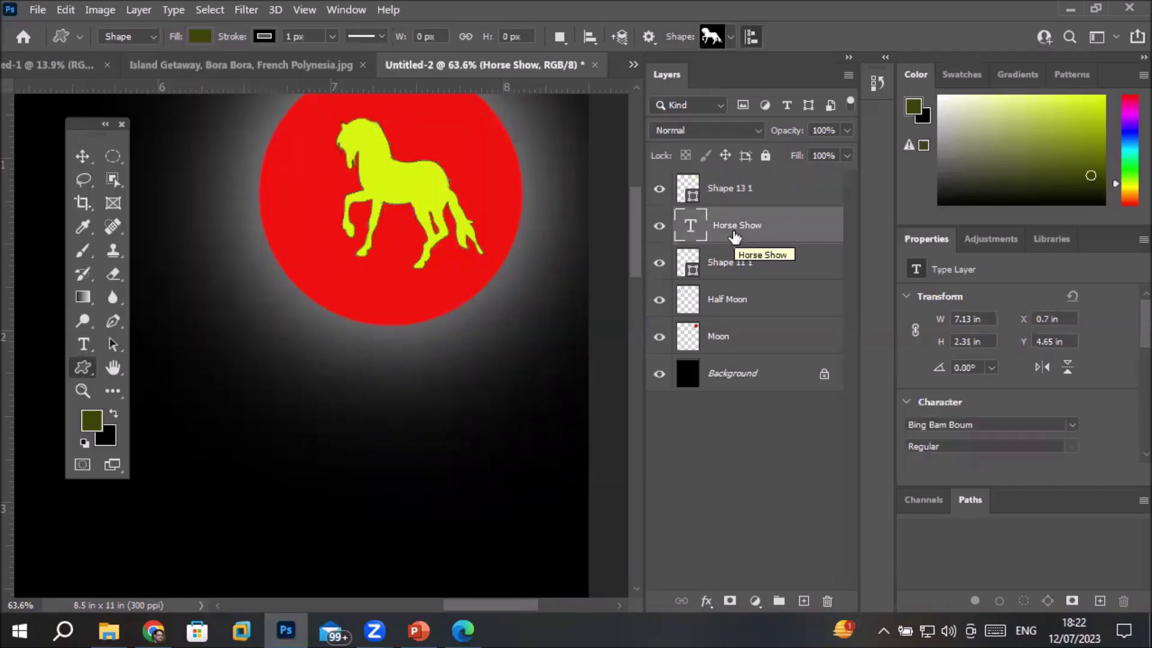
pyautogui.click(748, 189)
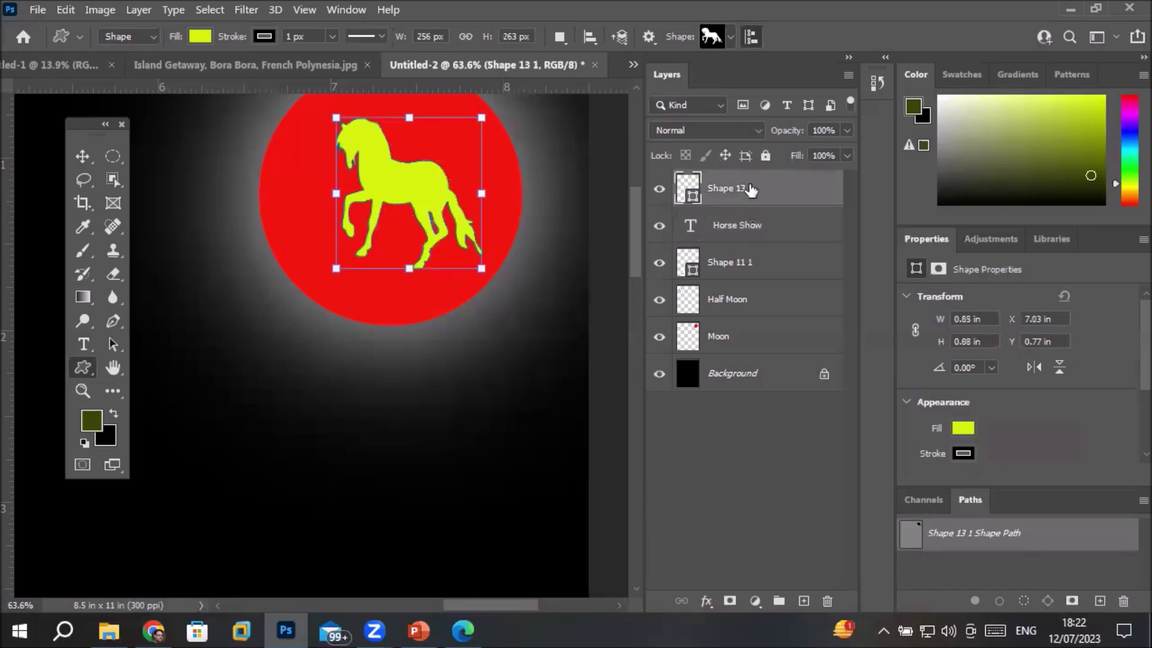
# Step: Give the yellow-green horse a 12.87 px white stroke, then select the Horse Show text layer
pyautogui.click(331, 37)
pyautogui.moveTo(334, 56)
pyautogui.mouseDown()
pyautogui.moveTo(345, 59)
pyautogui.moveTo(332, 59)
pyautogui.mouseUp()
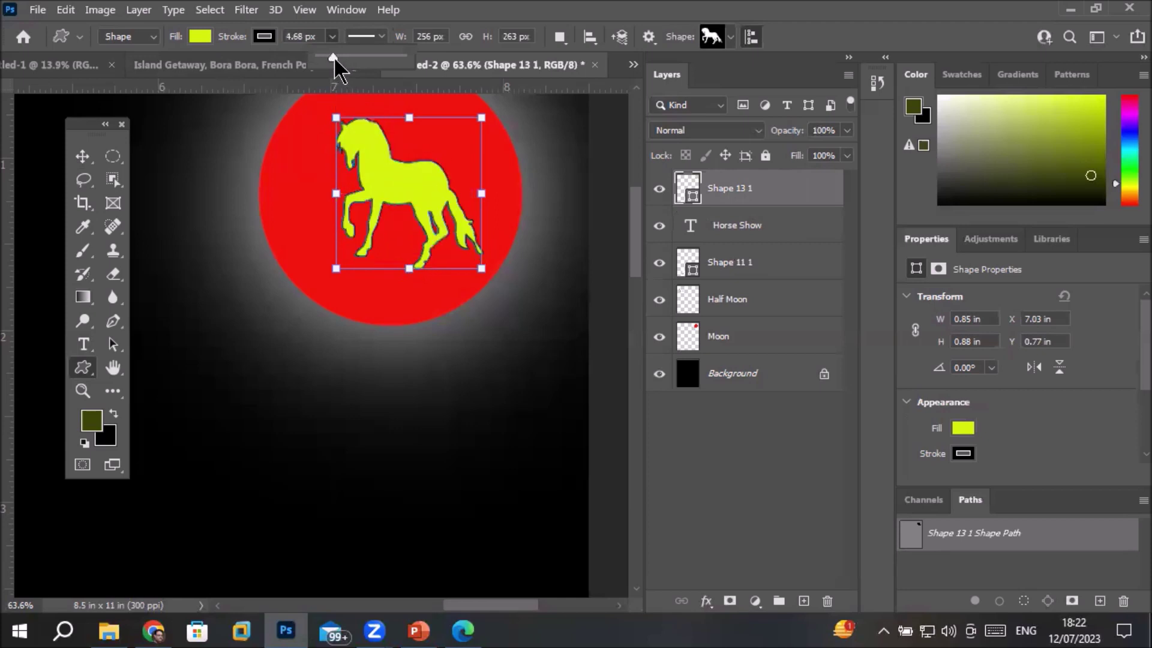
pyautogui.moveTo(332, 56); pyautogui.dragTo(334, 56)
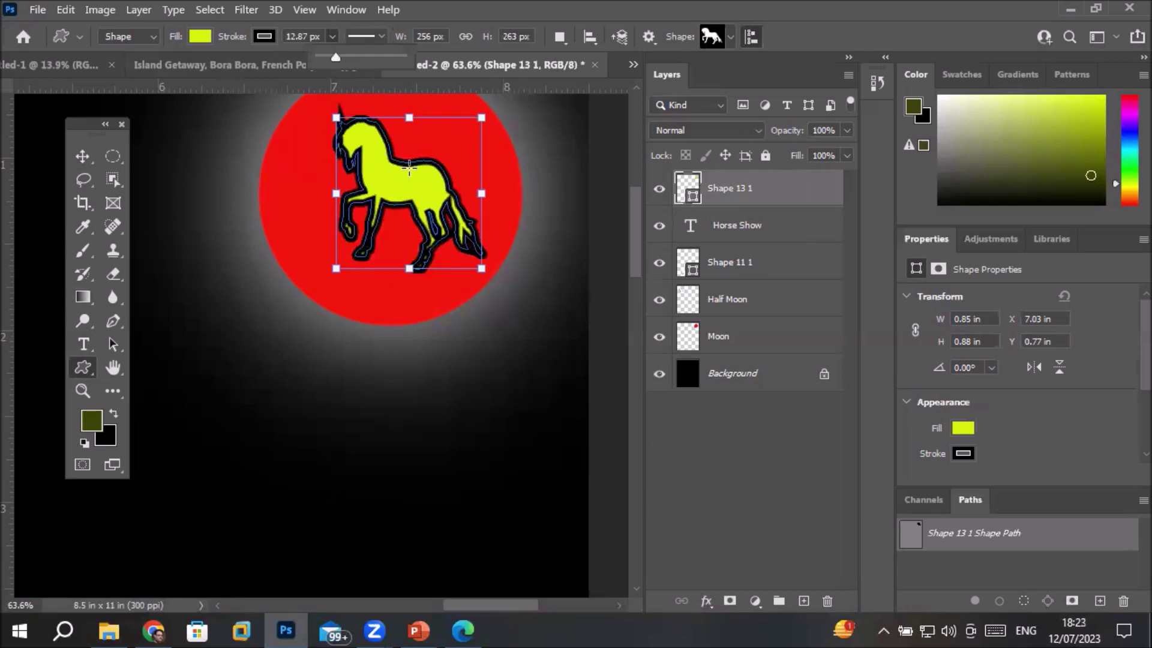
pyautogui.click(264, 37)
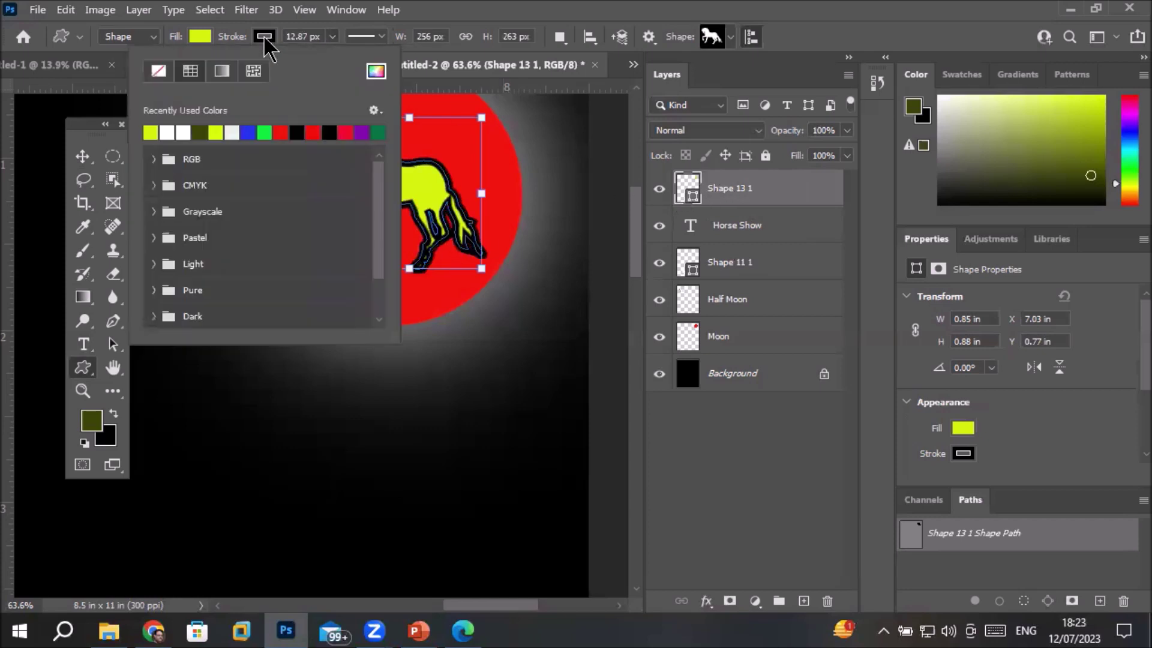
pyautogui.click(232, 132)
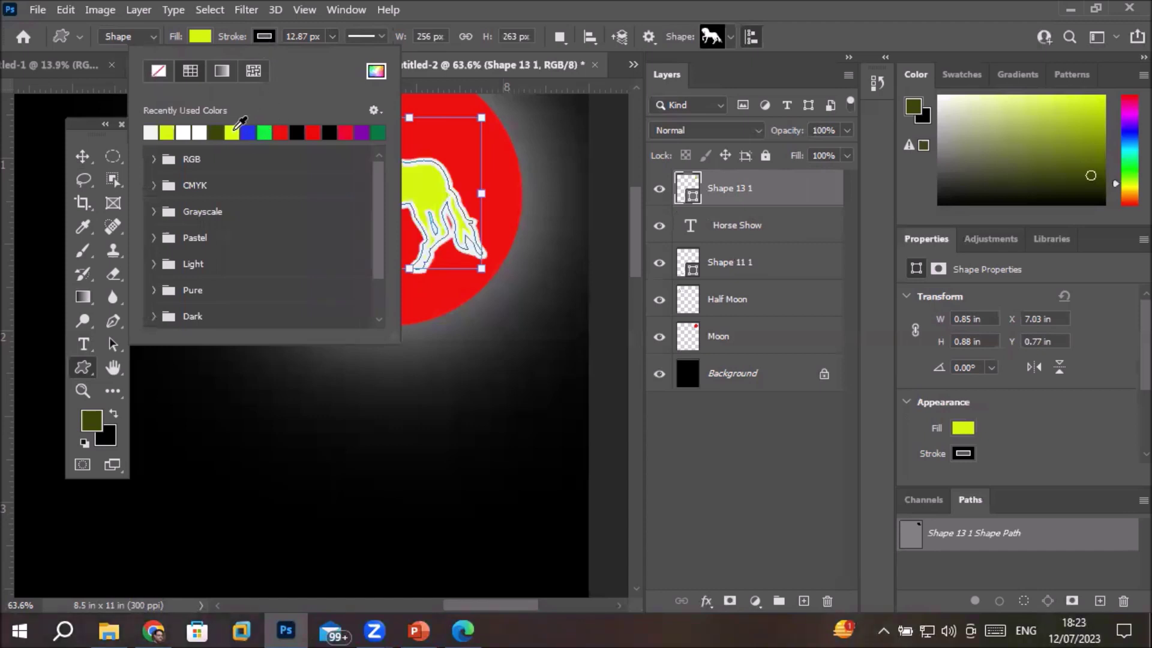
pyautogui.click(720, 205)
pyautogui.click(728, 225)
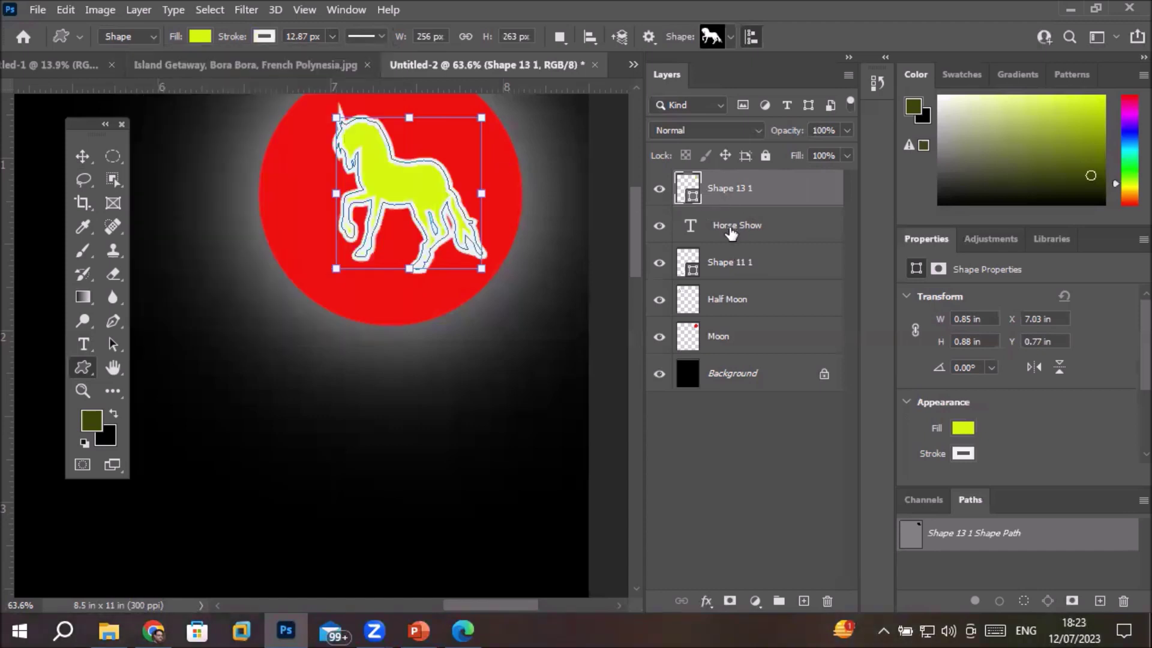
pyautogui.click(488, 413)
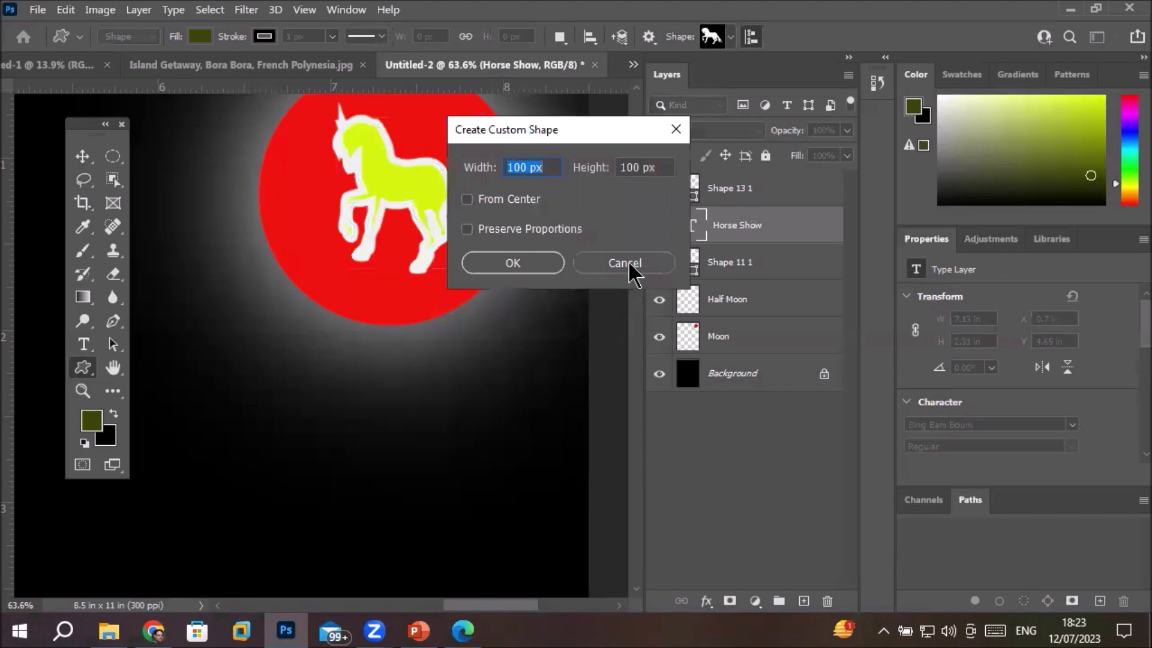
# Step: Cancel the Create Custom Shape dialog and zoom out to show the whole poster
pyautogui.click(629, 264)
pyautogui.scroll(-1, 474, 330)
pyautogui.scroll(-1, 432, 402)
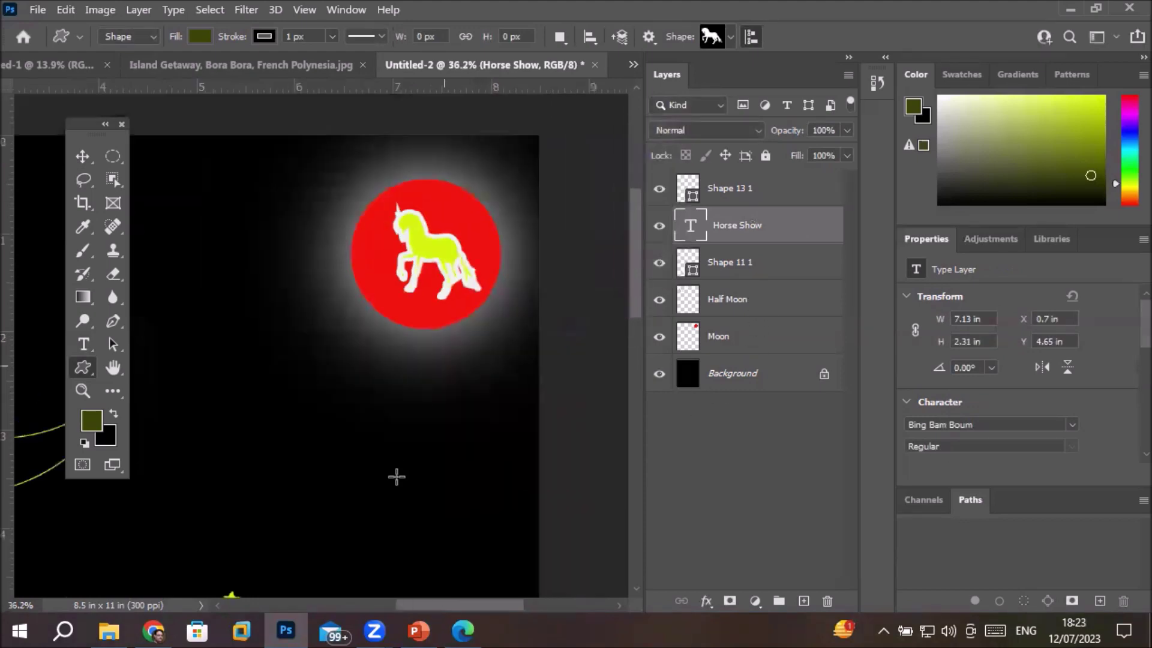
pyautogui.scroll(-1, 387, 480)
pyautogui.scroll(-1, 360, 498)
pyautogui.scroll(-1, 342, 514)
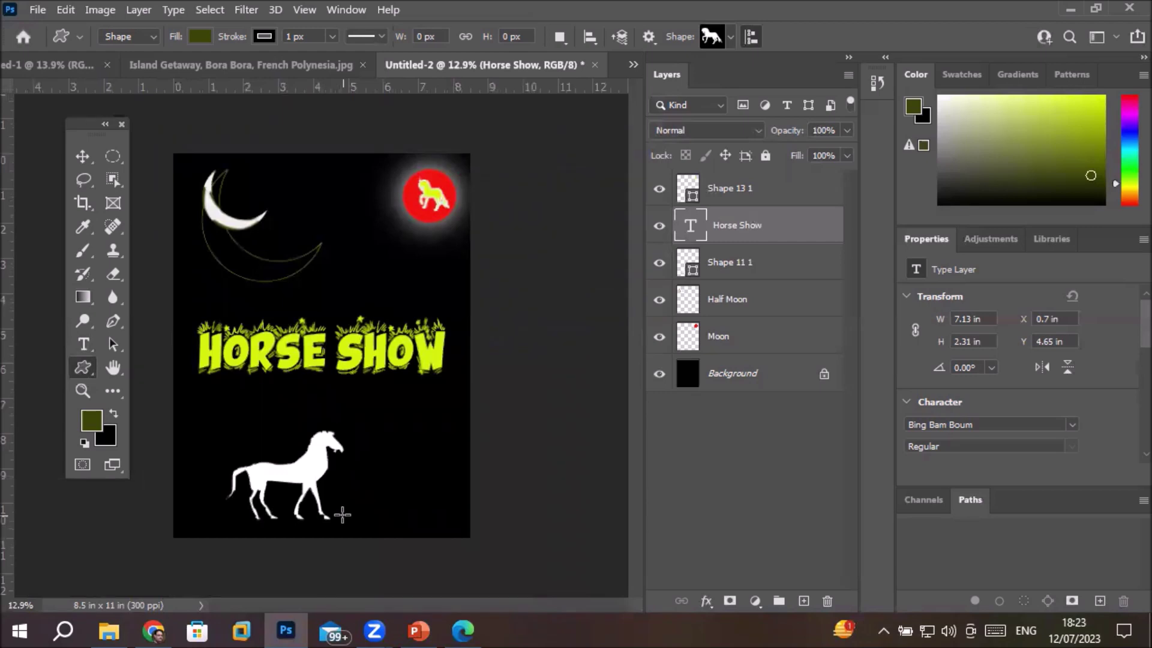
# Step: Switch to the Custom Shape Tool and show the imported horse shape set
pyautogui.rightClick(87, 374)
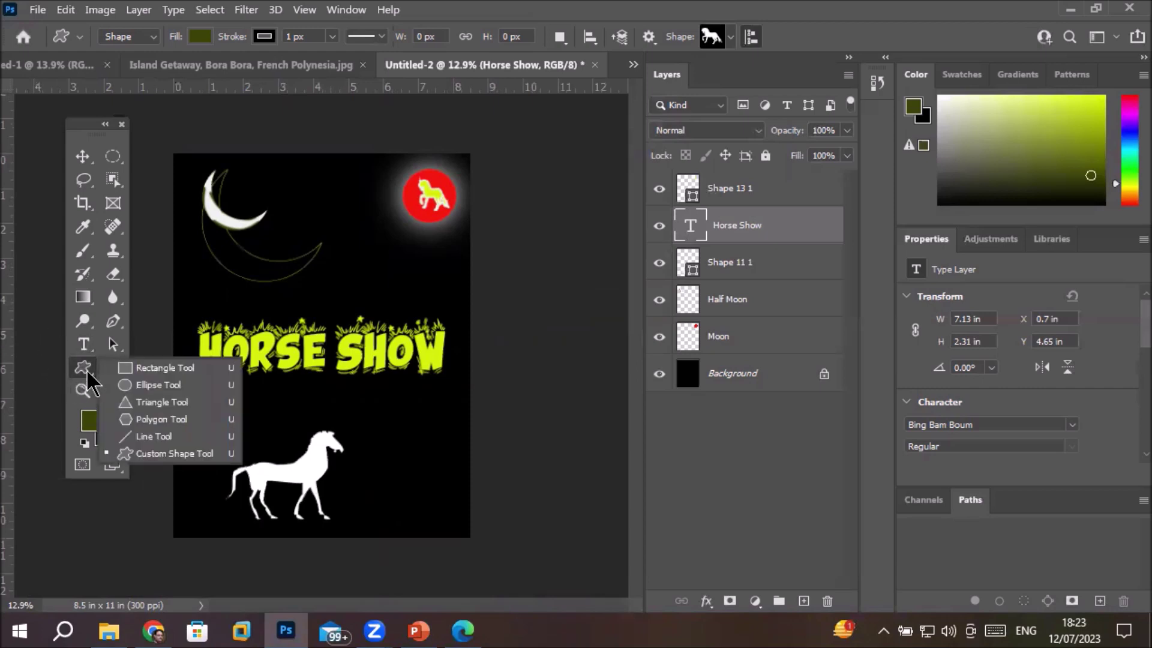
pyautogui.click(174, 454)
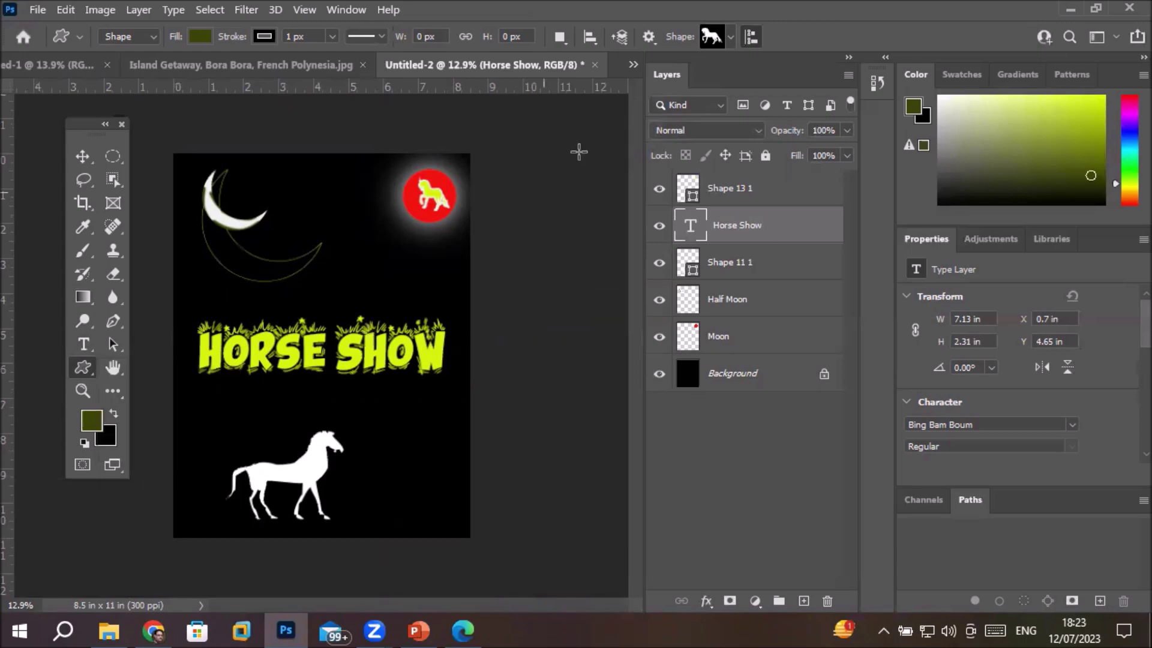
pyautogui.click(730, 49)
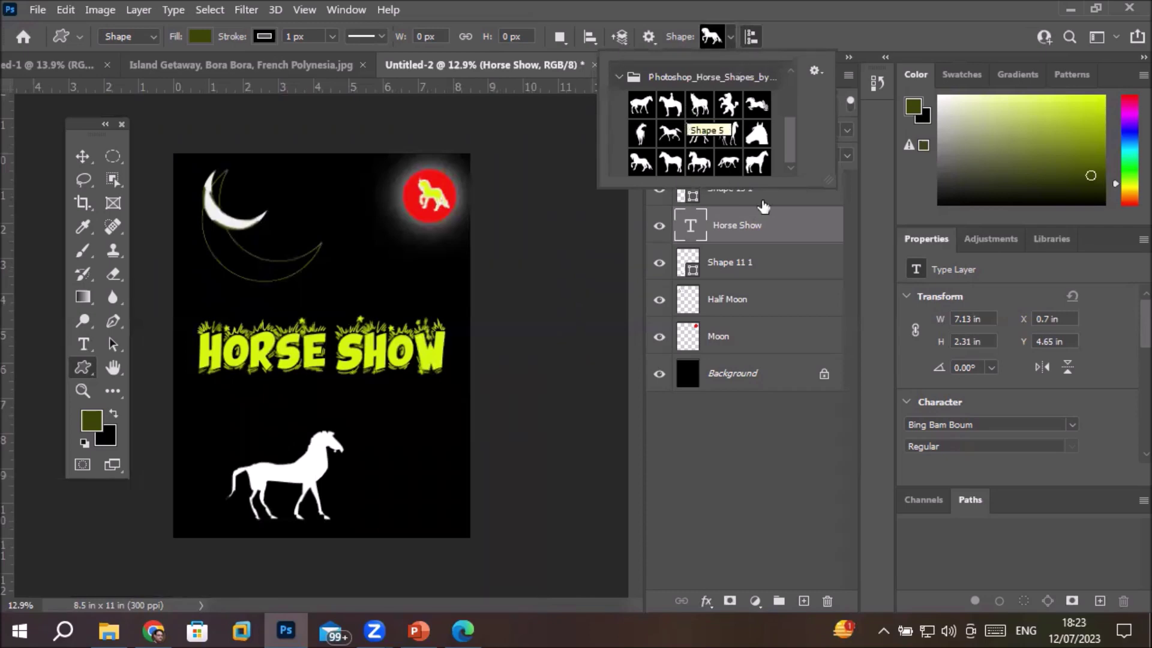
pyautogui.click(84, 255)
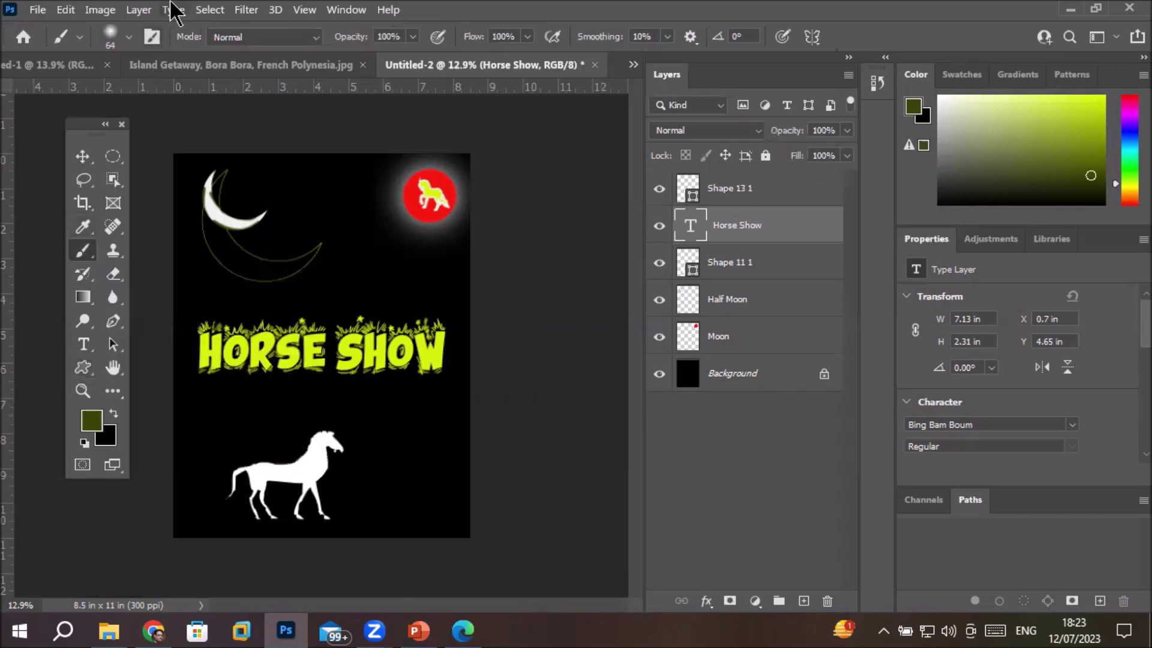
pyautogui.click(130, 38)
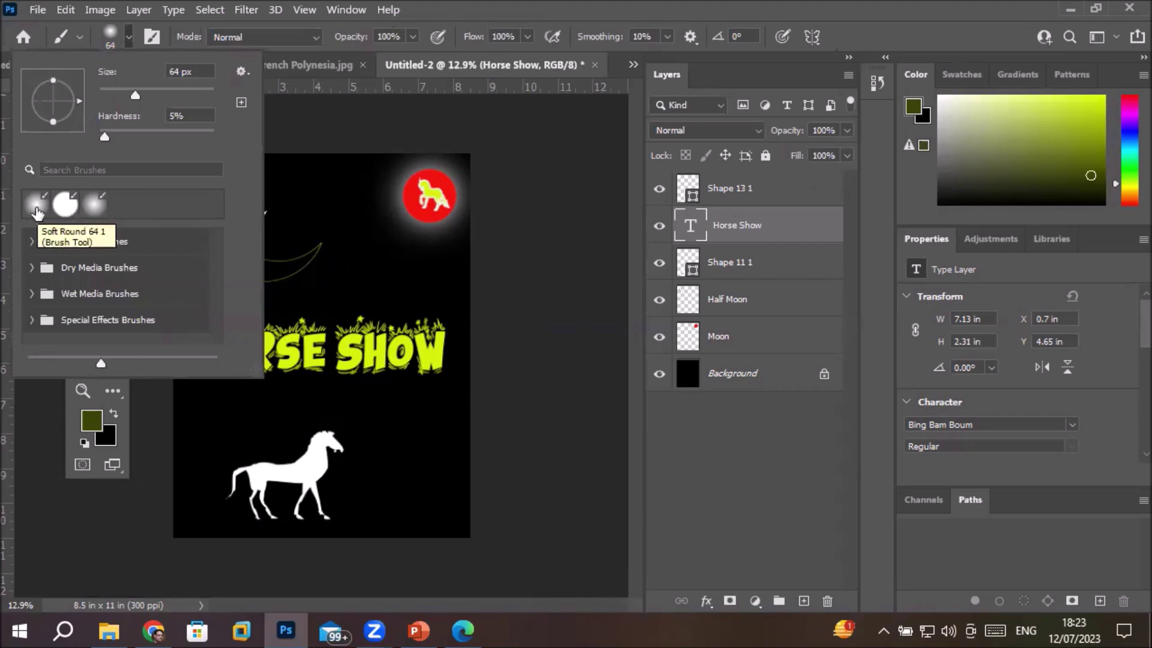
pyautogui.scroll(1, 446, 189)
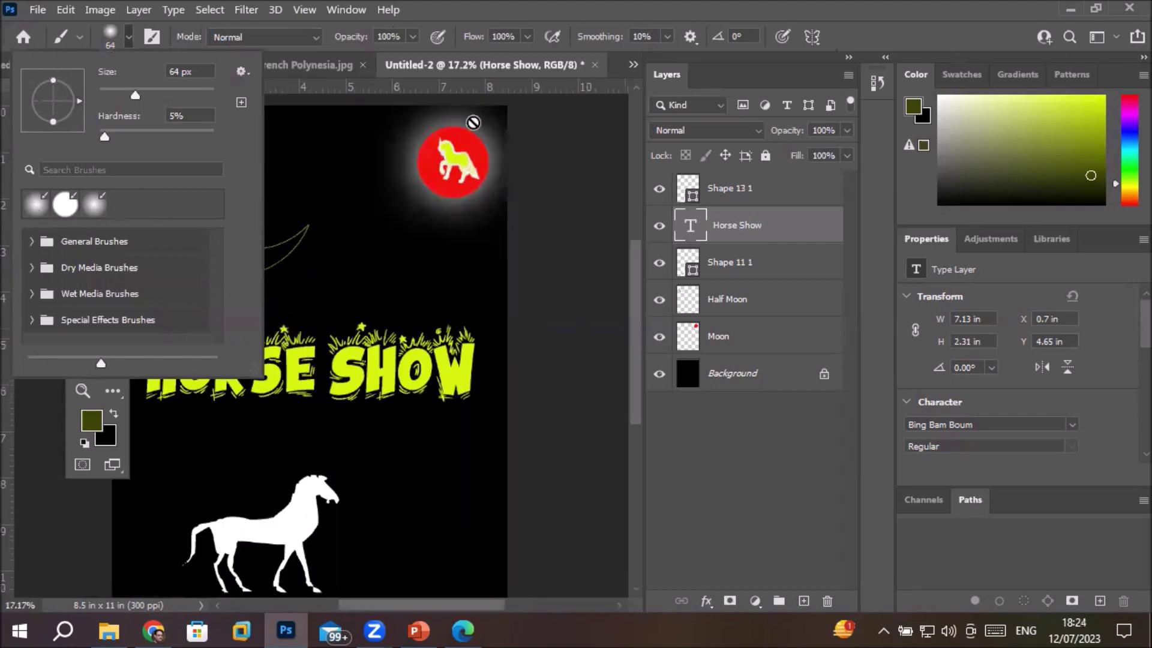
pyautogui.scroll(1, 467, 135)
pyautogui.scroll(2, 486, 106)
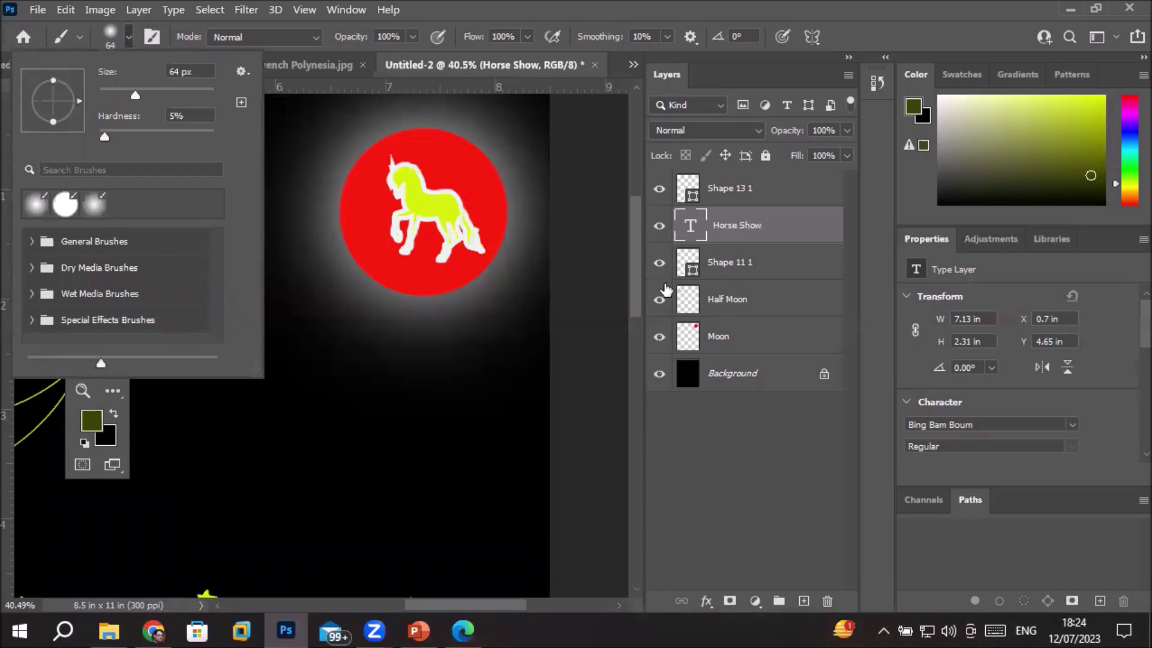
pyautogui.click(659, 300)
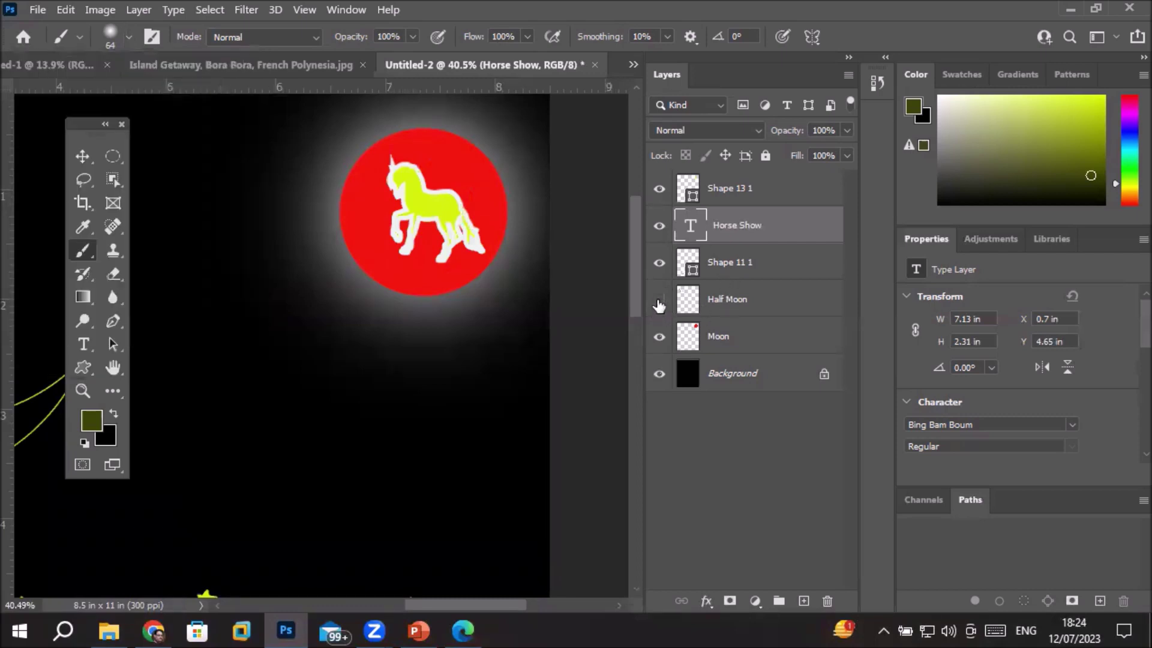
pyautogui.click(659, 300)
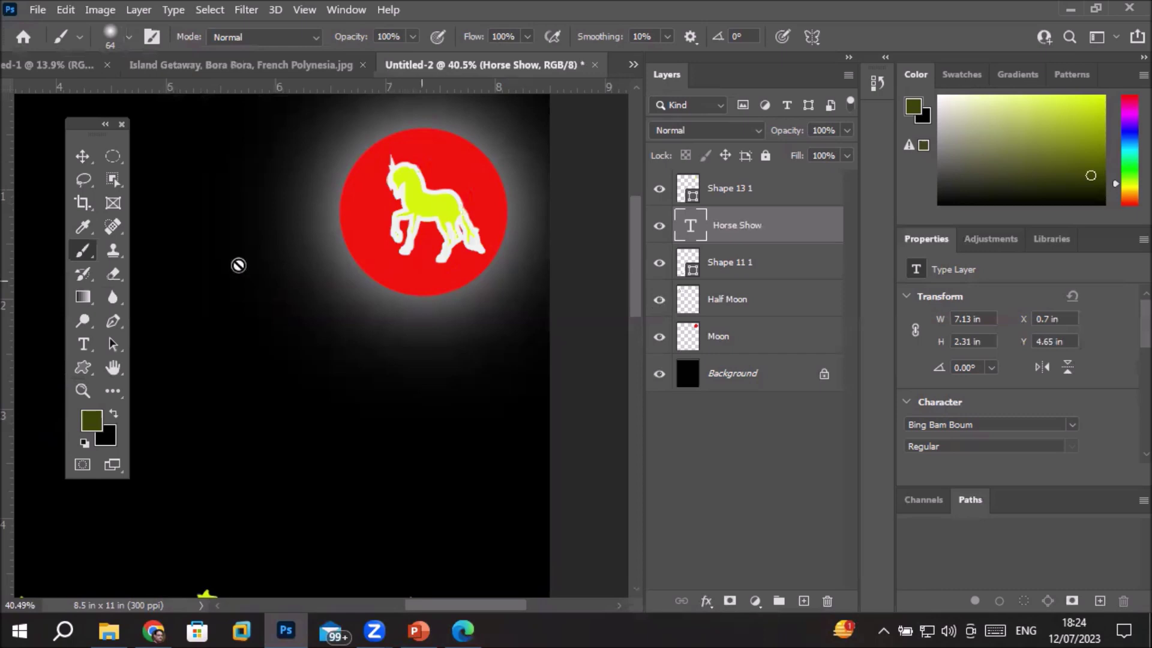
pyautogui.scroll(-3, 240, 263)
pyautogui.scroll(-2, 202, 277)
pyautogui.scroll(-1, 181, 277)
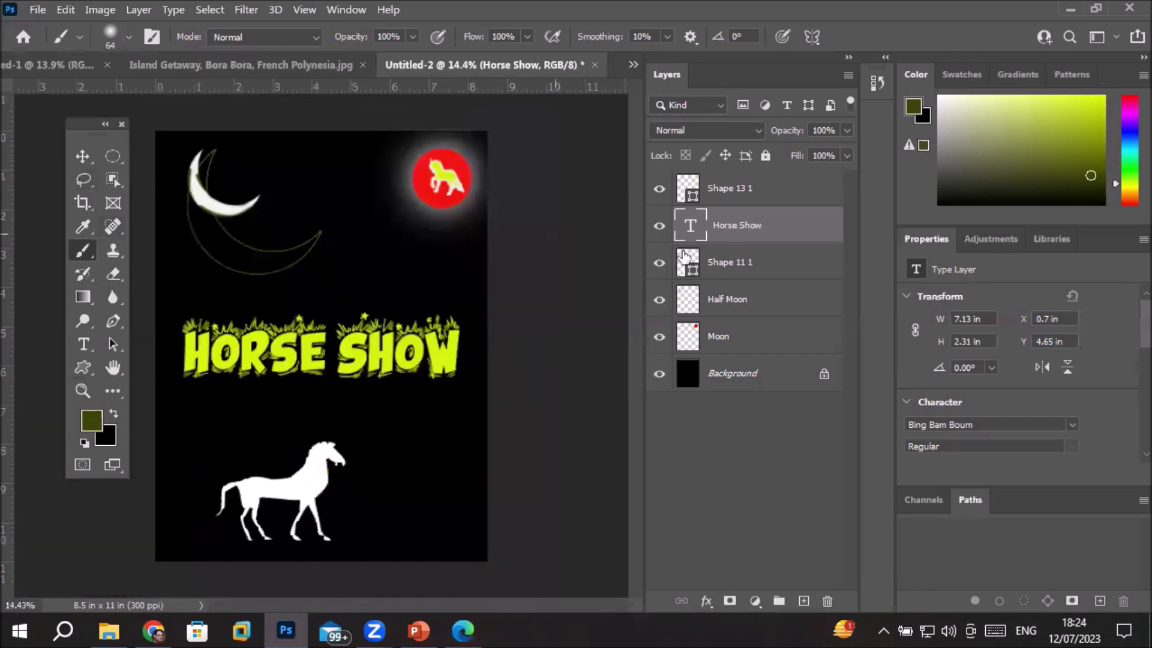
pyautogui.click(659, 301)
pyautogui.click(659, 301)
pyautogui.click(659, 341)
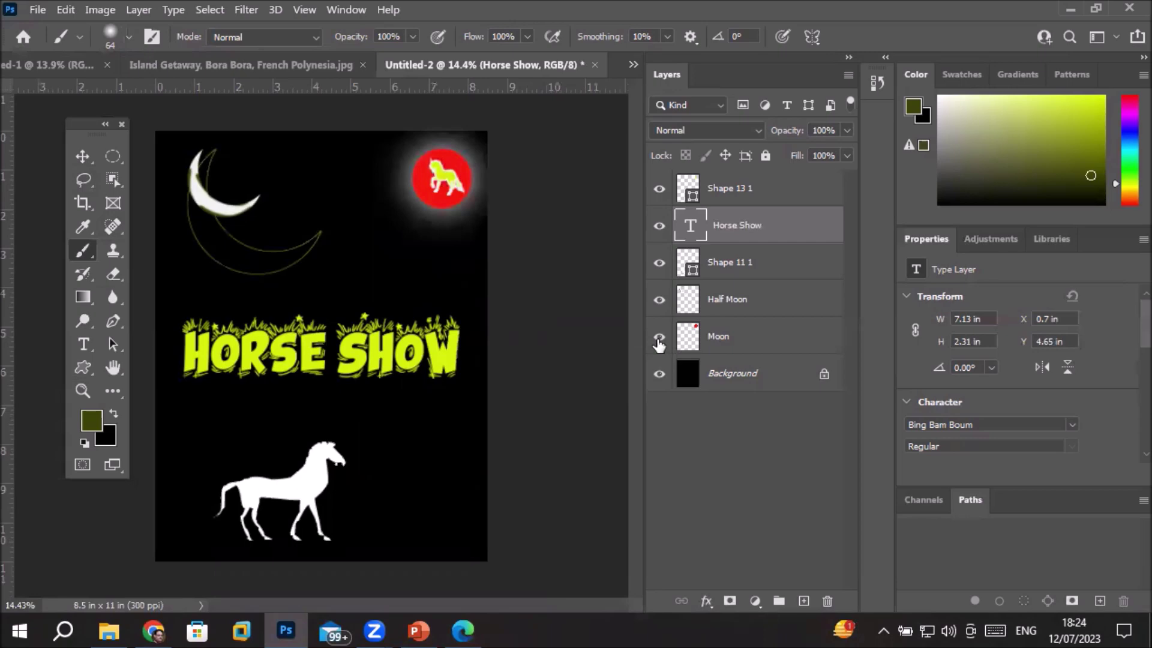
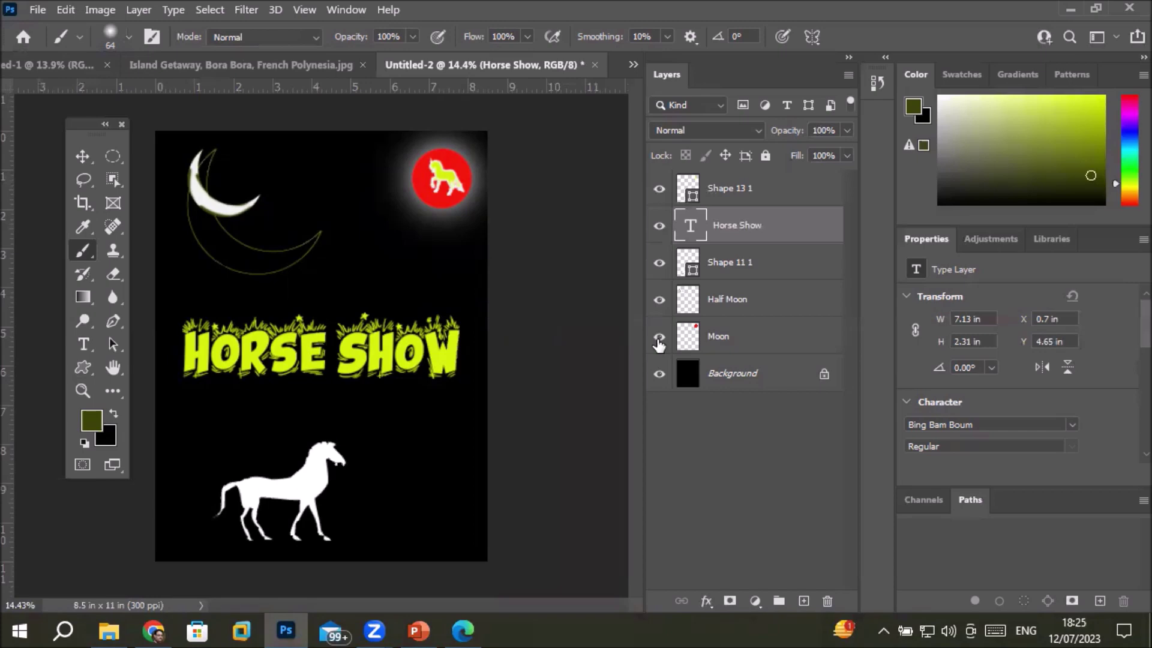
# Step: Browse the General Brushes folder in the brush presets
pyautogui.scroll(3, 482, 139)
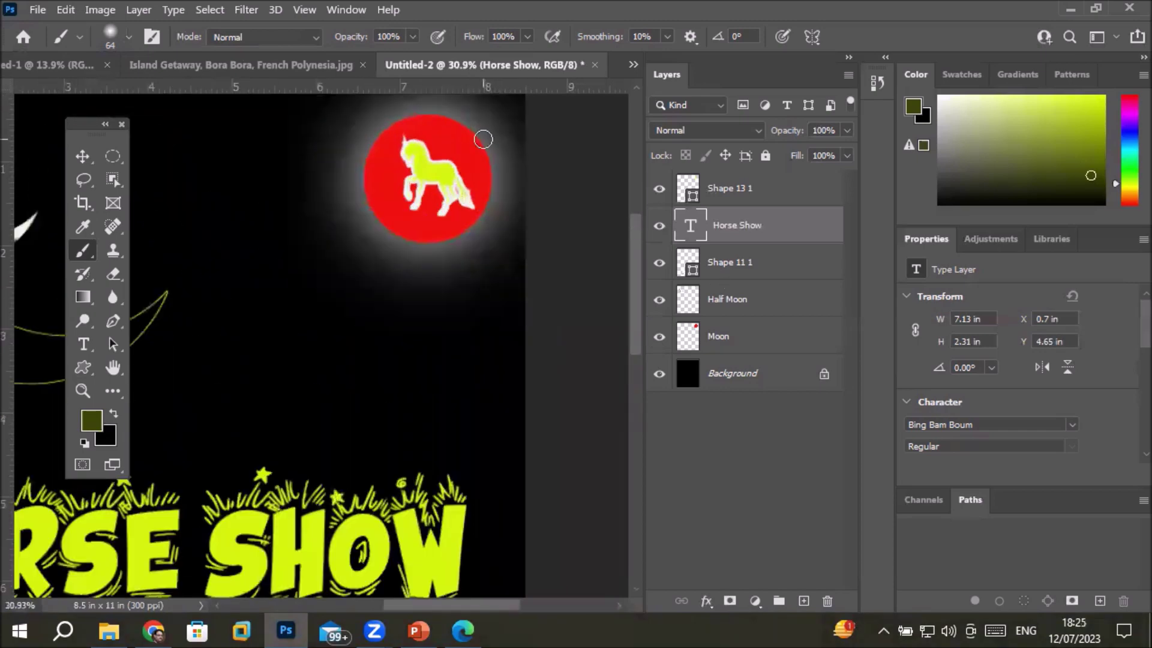
pyautogui.scroll(1, 482, 138)
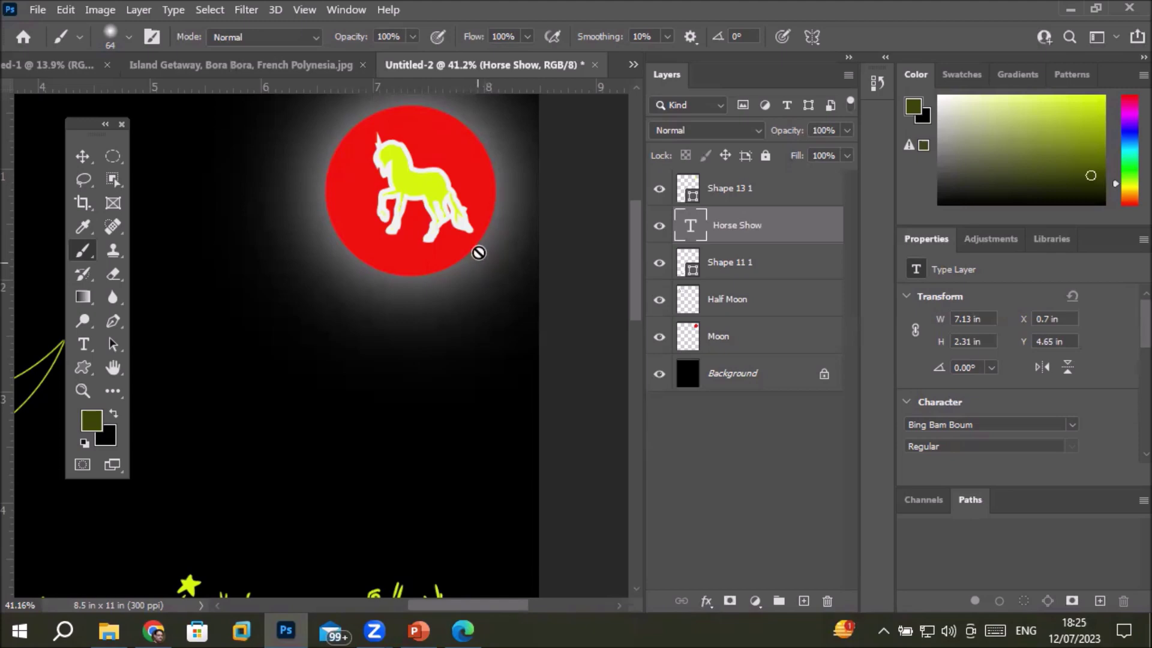
pyautogui.keyDown('alt'); pyautogui.scroll(-2, 478, 252); pyautogui.keyUp('alt')
pyautogui.keyDown('alt'); pyautogui.scroll(-2, 479, 252); pyautogui.keyUp('alt')
pyautogui.keyDown('alt'); pyautogui.scroll(-1, 479, 252); pyautogui.keyUp('alt')
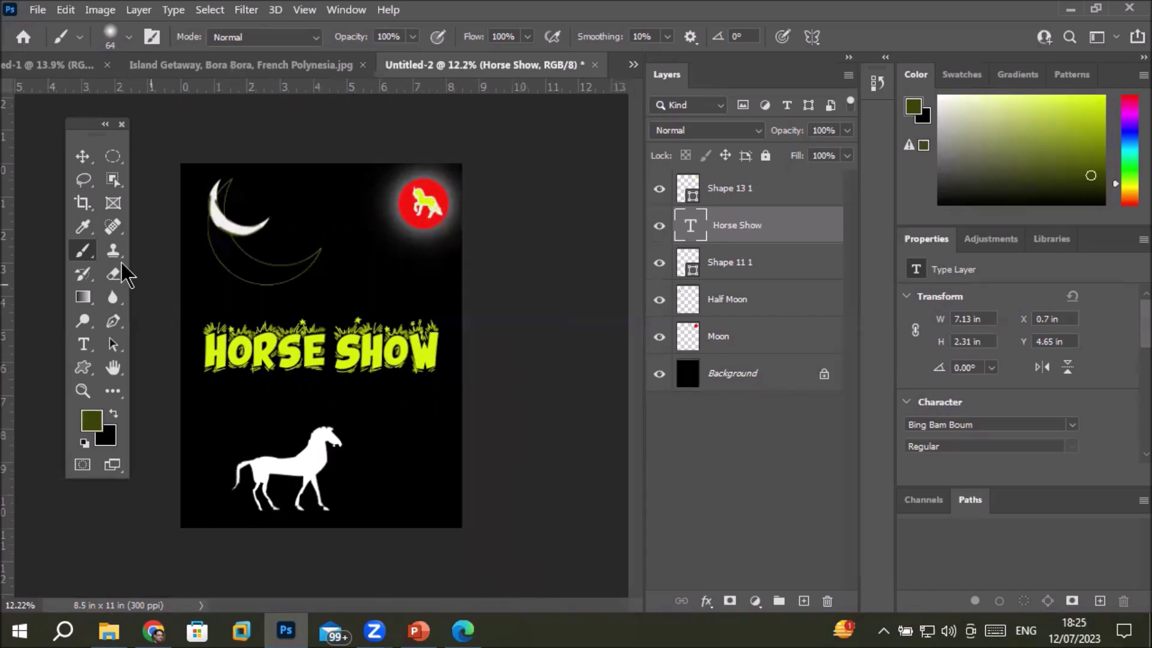
pyautogui.click(128, 40)
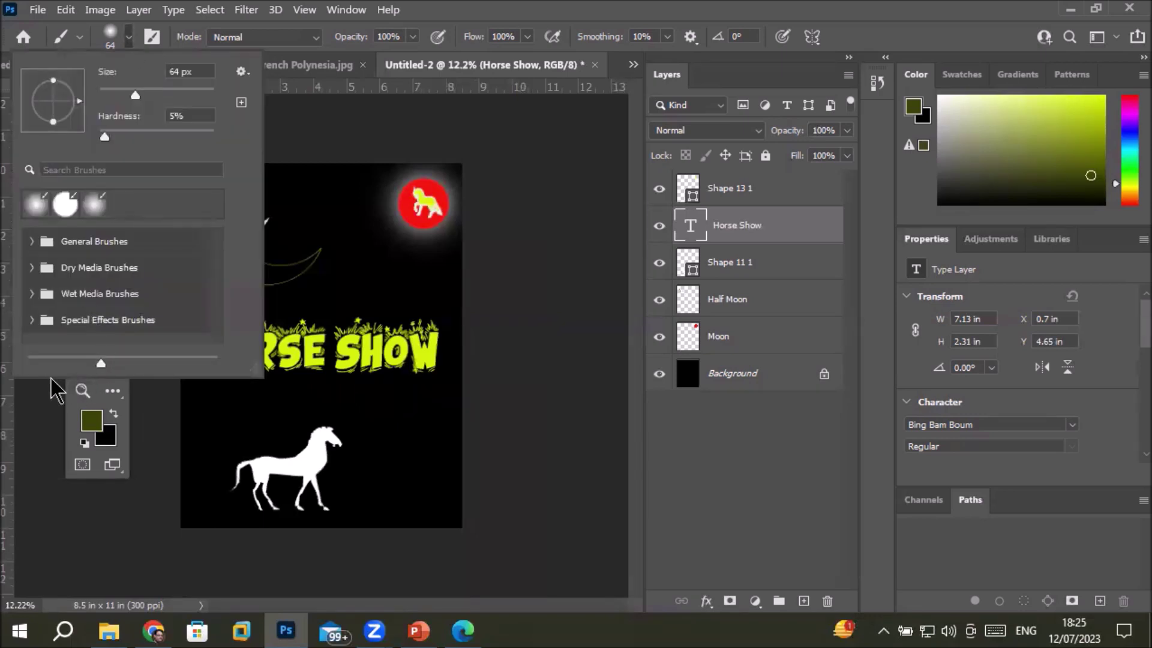
pyautogui.click(31, 242)
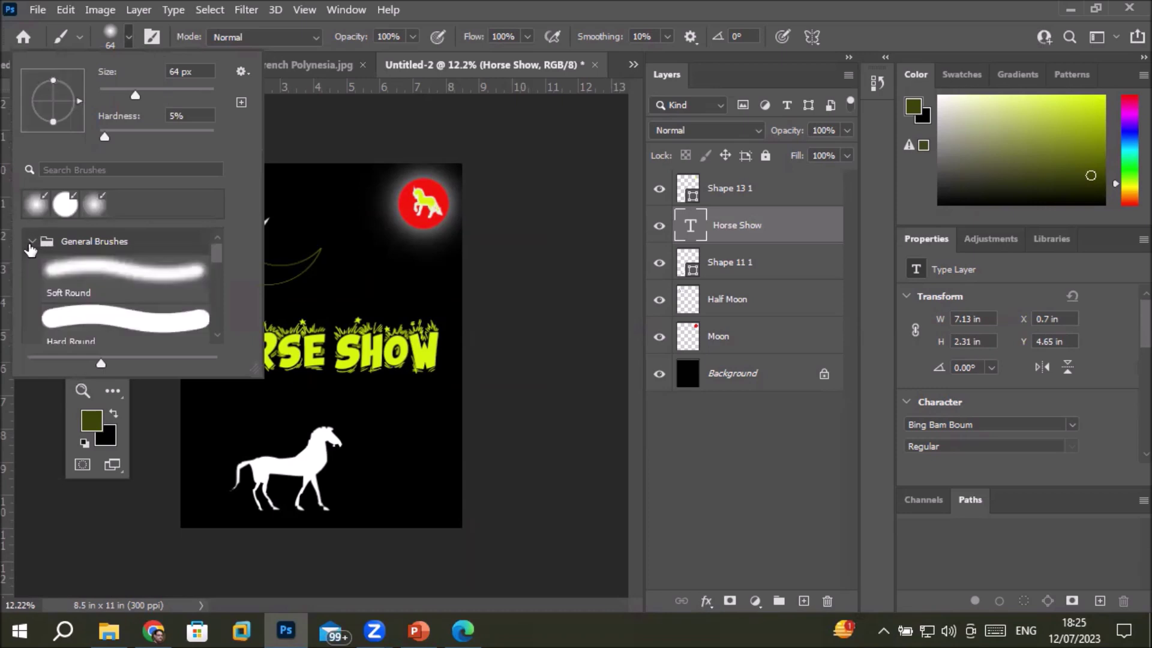
pyautogui.moveTo(219, 256)
pyautogui.mouseDown()
pyautogui.moveTo(223, 327)
pyautogui.moveTo(247, 258)
pyautogui.mouseUp()
pyautogui.click(33, 242)
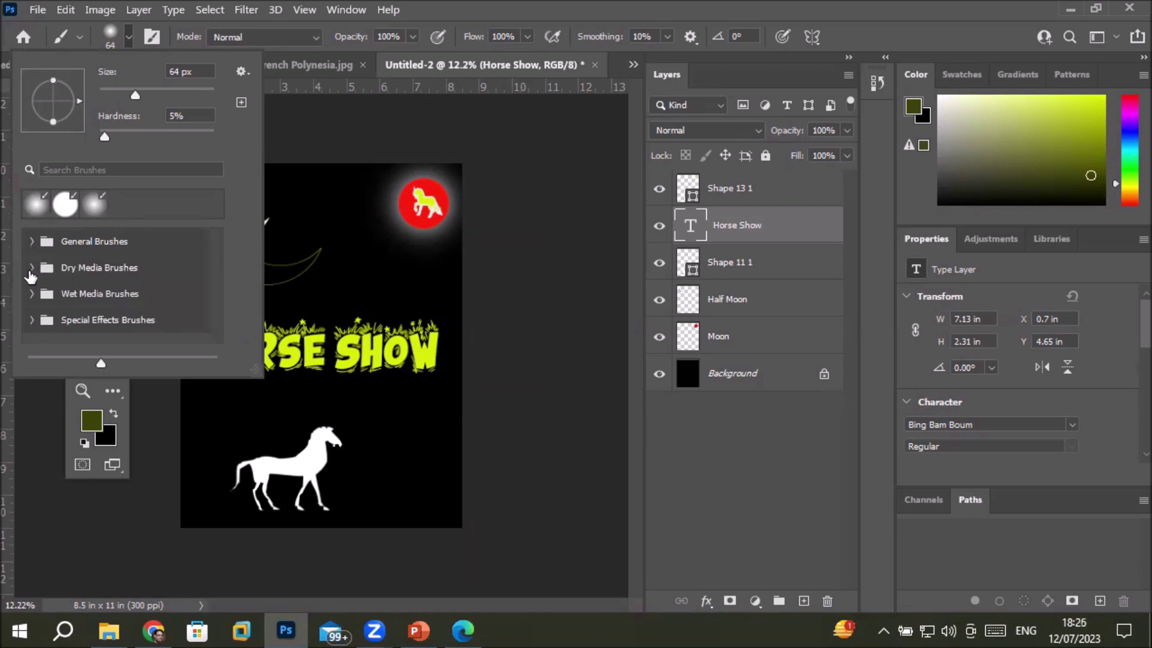
# Step: Browse the Dry Media Brushes folder and close the presets without changes
pyautogui.click(32, 268)
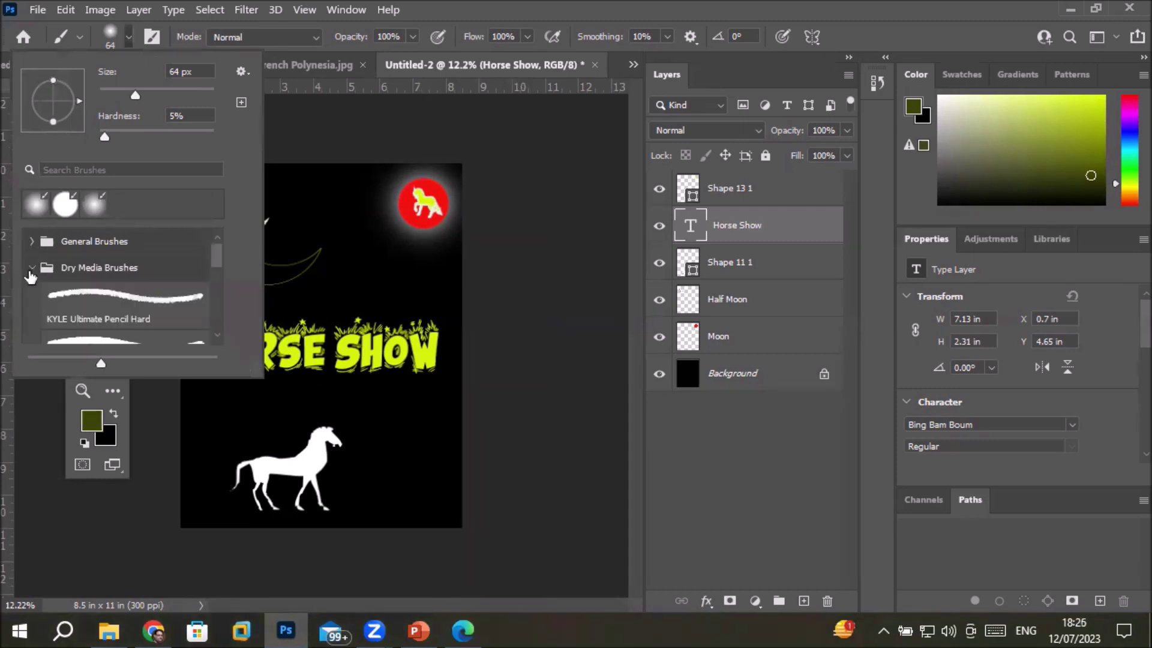
pyautogui.moveTo(214, 264); pyautogui.dragTo(203, 329)
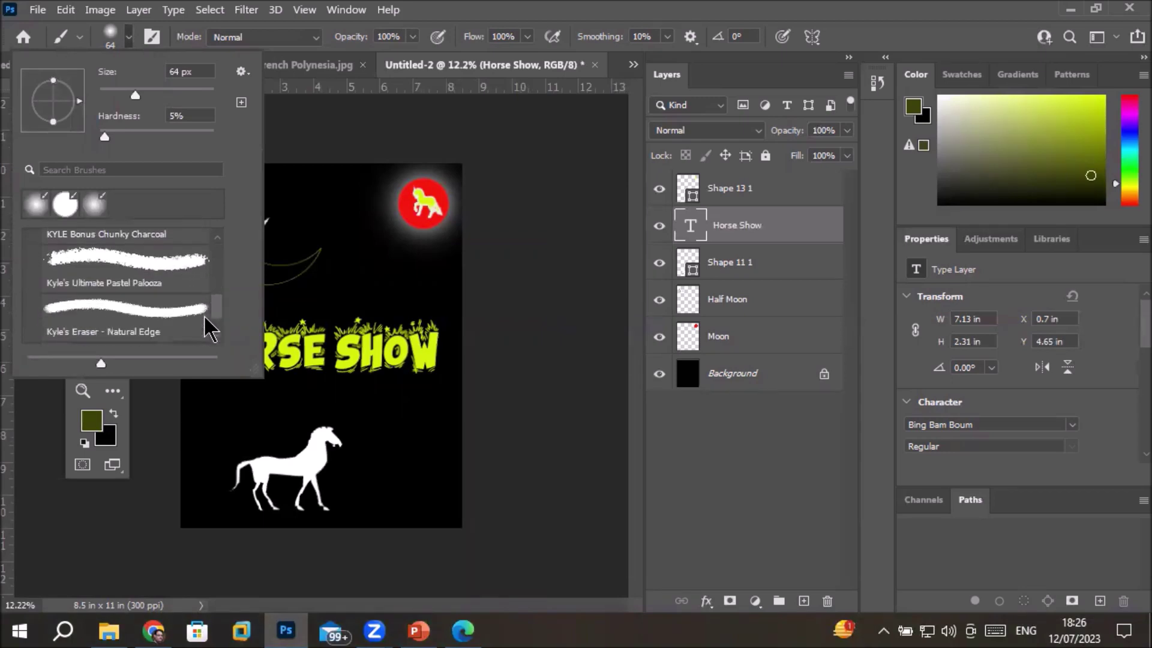
pyautogui.moveTo(213, 309); pyautogui.dragTo(231, 262)
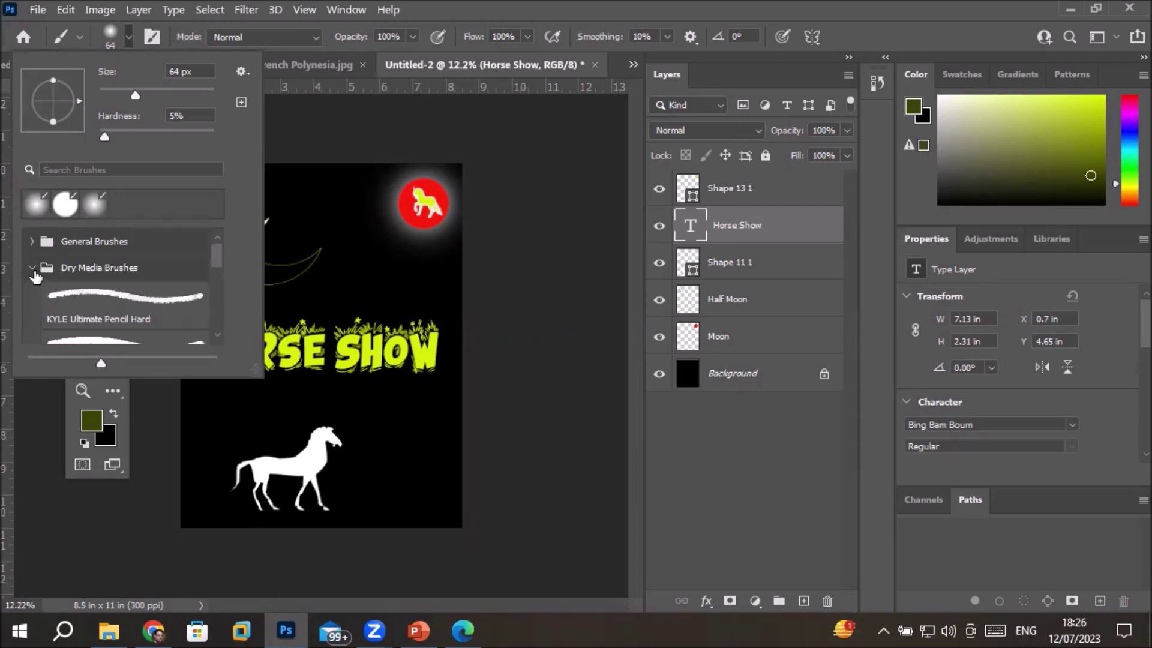
pyautogui.click(32, 268)
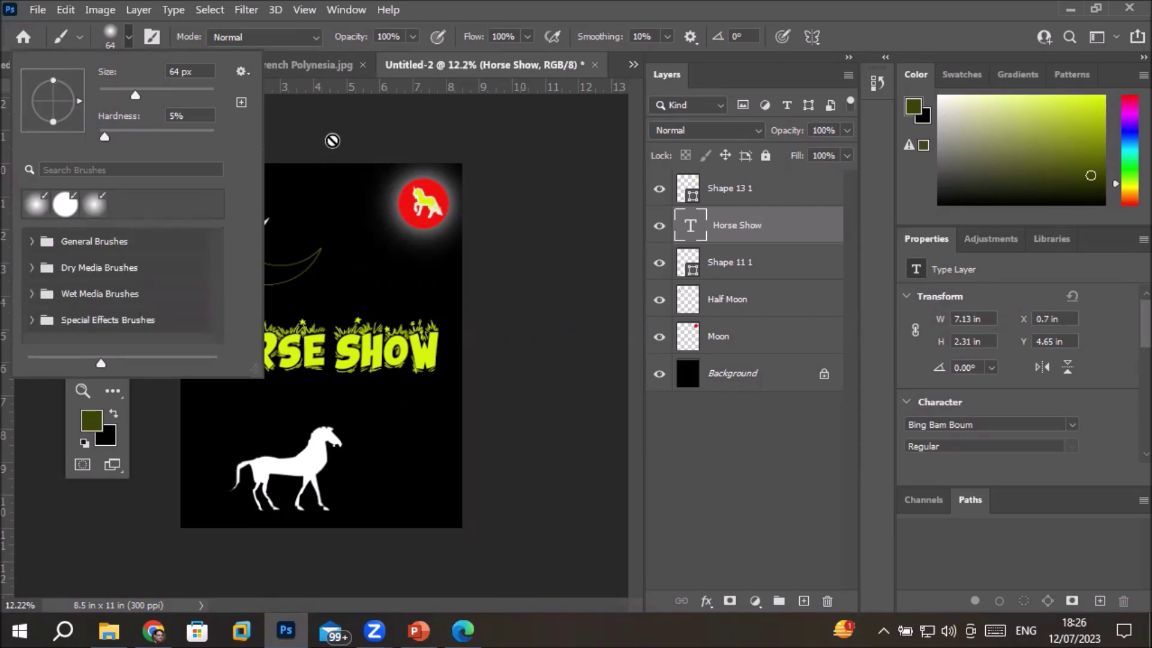
pyautogui.click(332, 140)
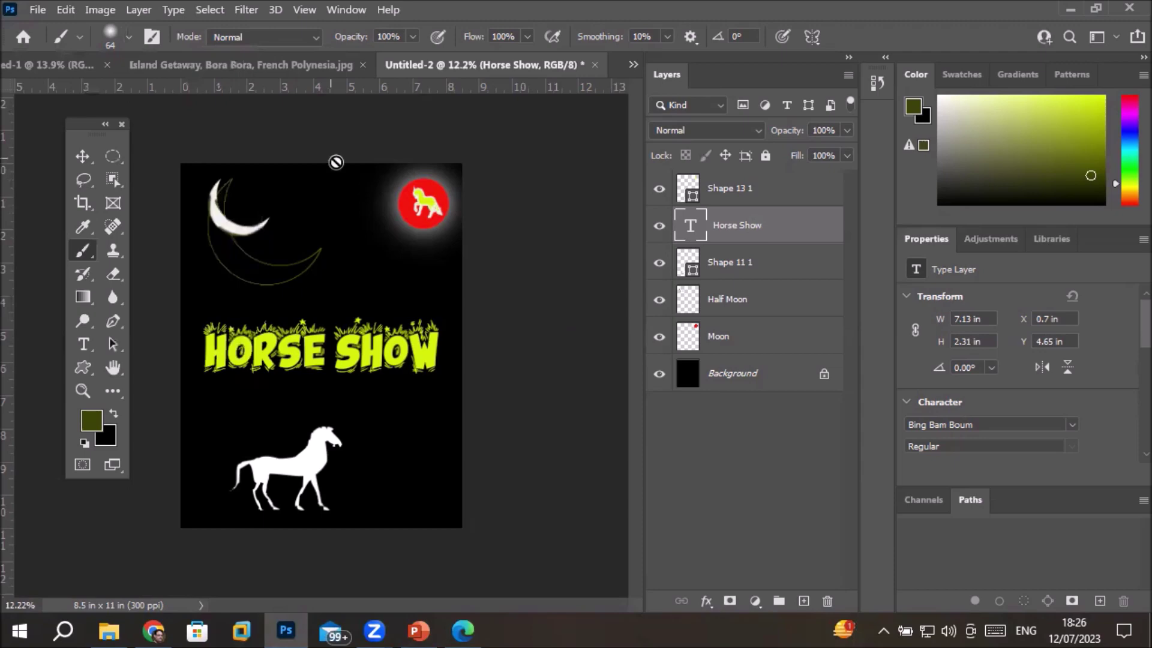
# Step: Create a white Letter-size document with an empty layer, then switch back to the poster
pyautogui.click(37, 10)
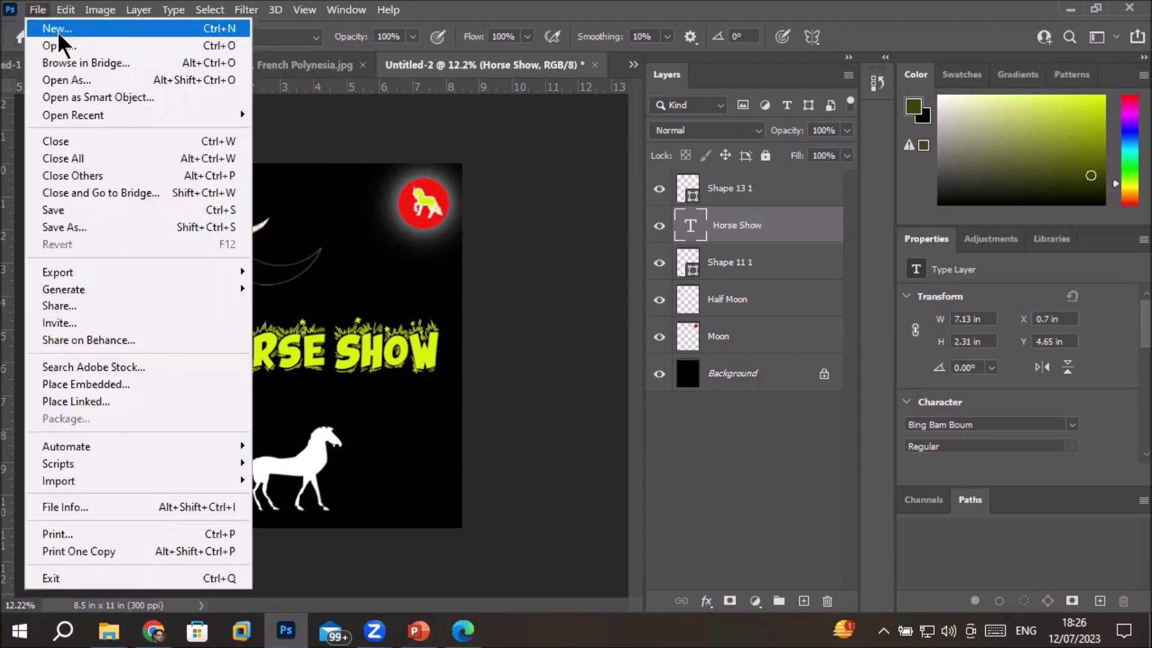
pyautogui.click(56, 37)
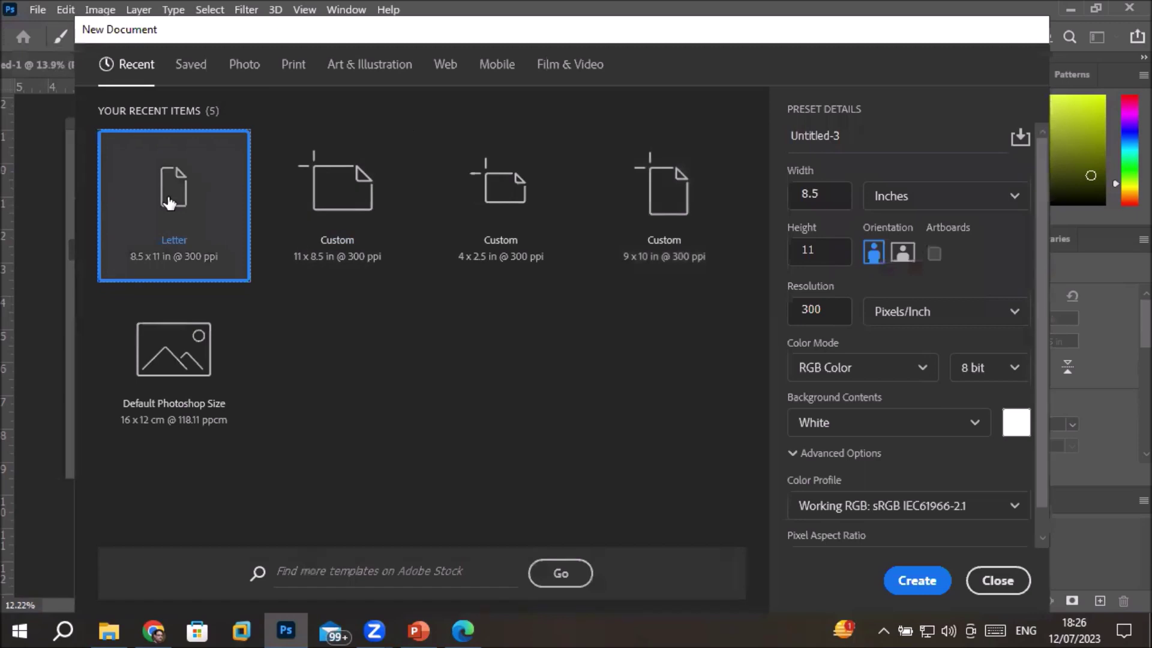
pyautogui.doubleClick(169, 203)
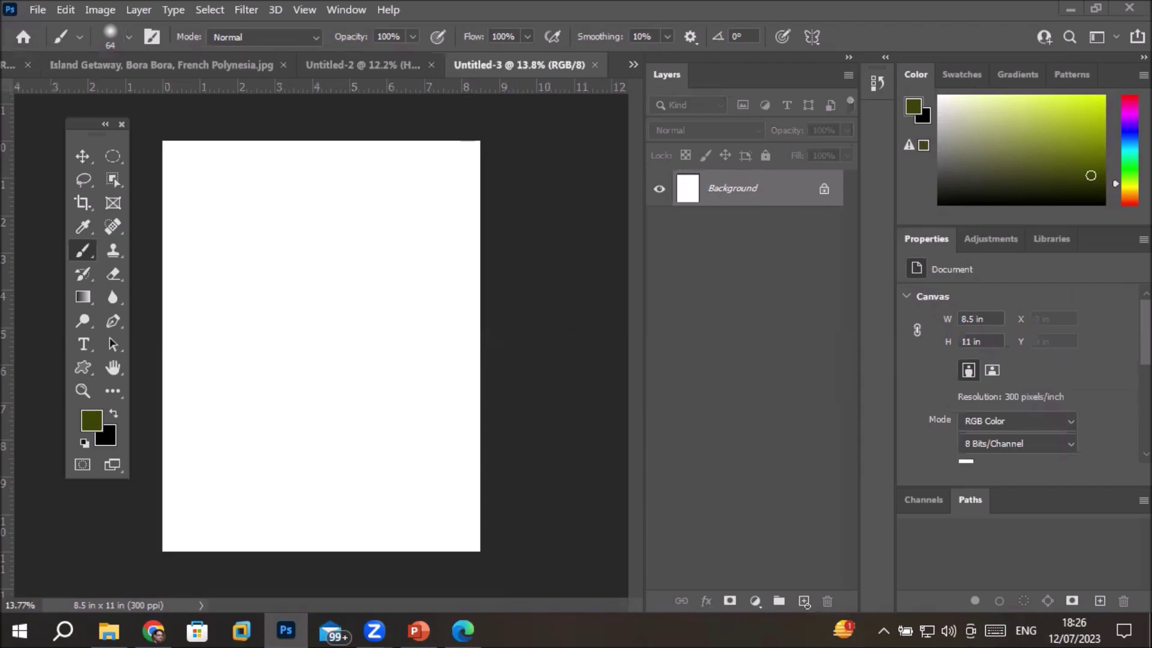
pyautogui.click(804, 602)
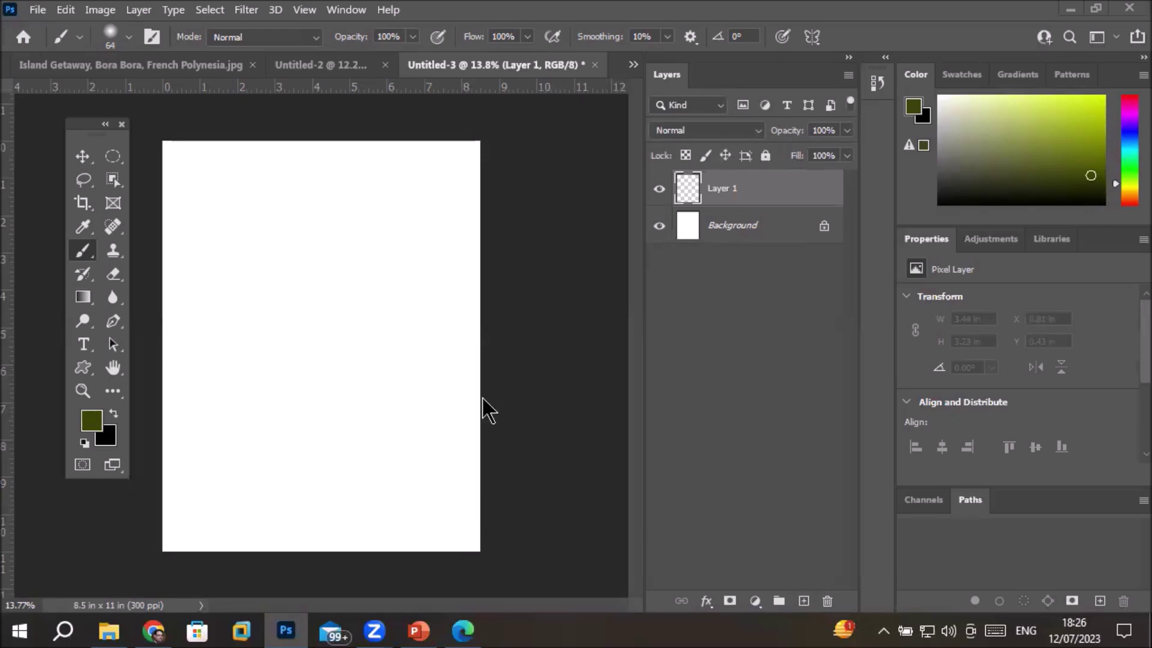
pyautogui.hotkey('ctrl', 'shift', 'Tab')
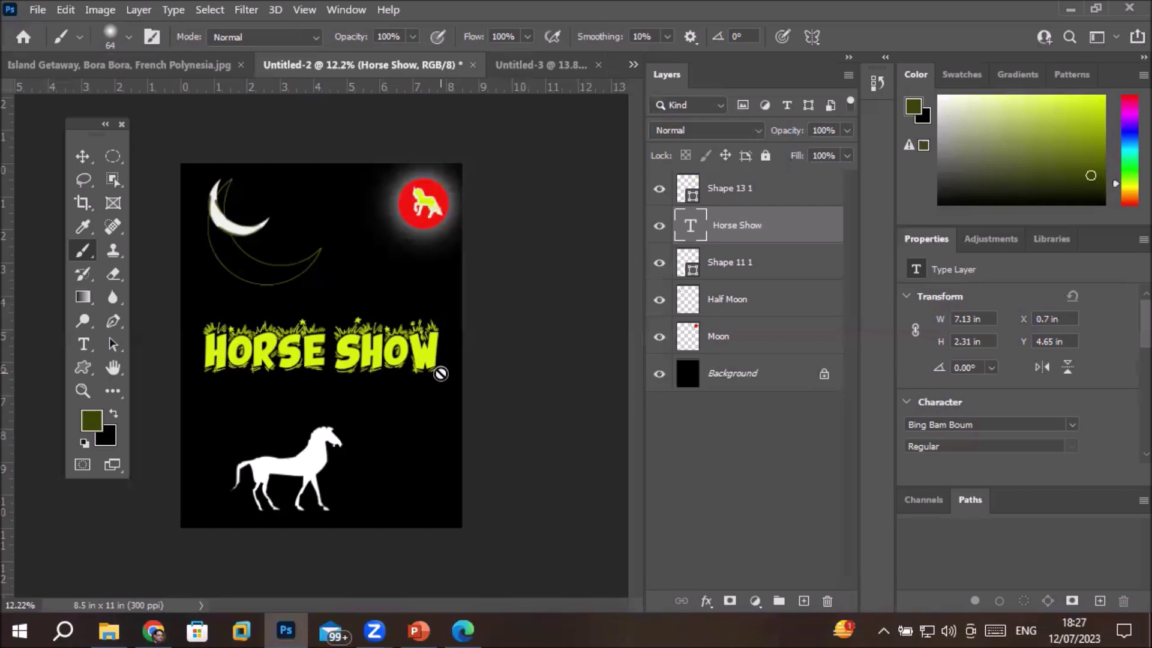
# Step: Merge the layers from Shape 13 1 down to Moon, then select the Background layer
pyautogui.click(714, 189)
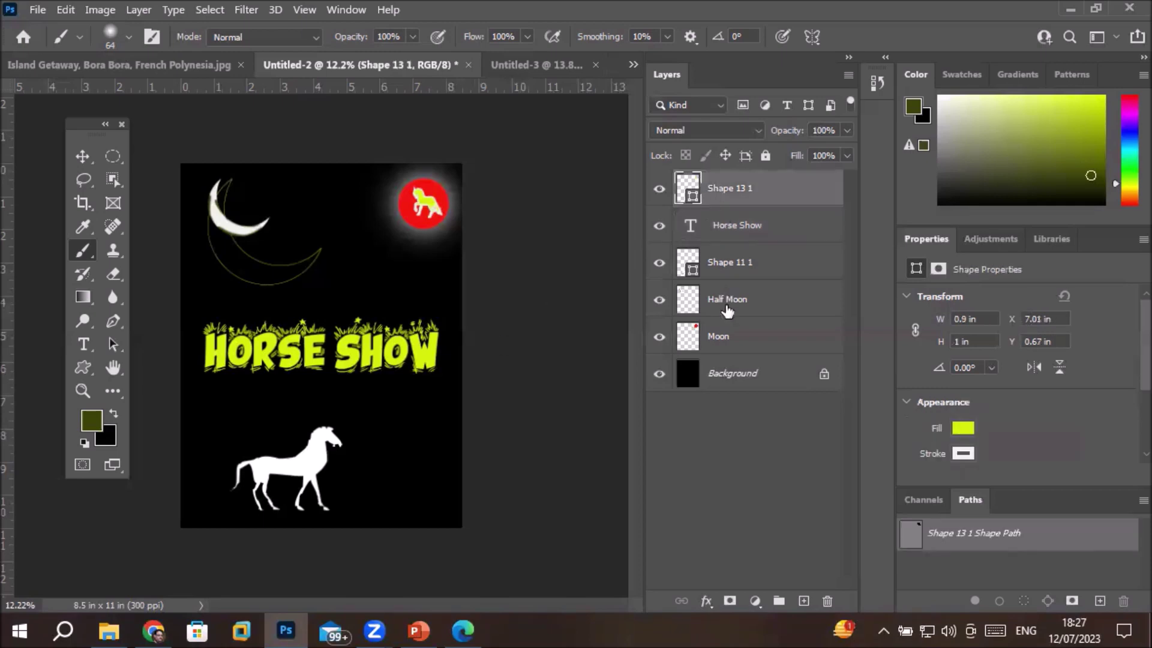
pyautogui.keyDown('shift'); pyautogui.click(718, 341); pyautogui.keyUp('shift')
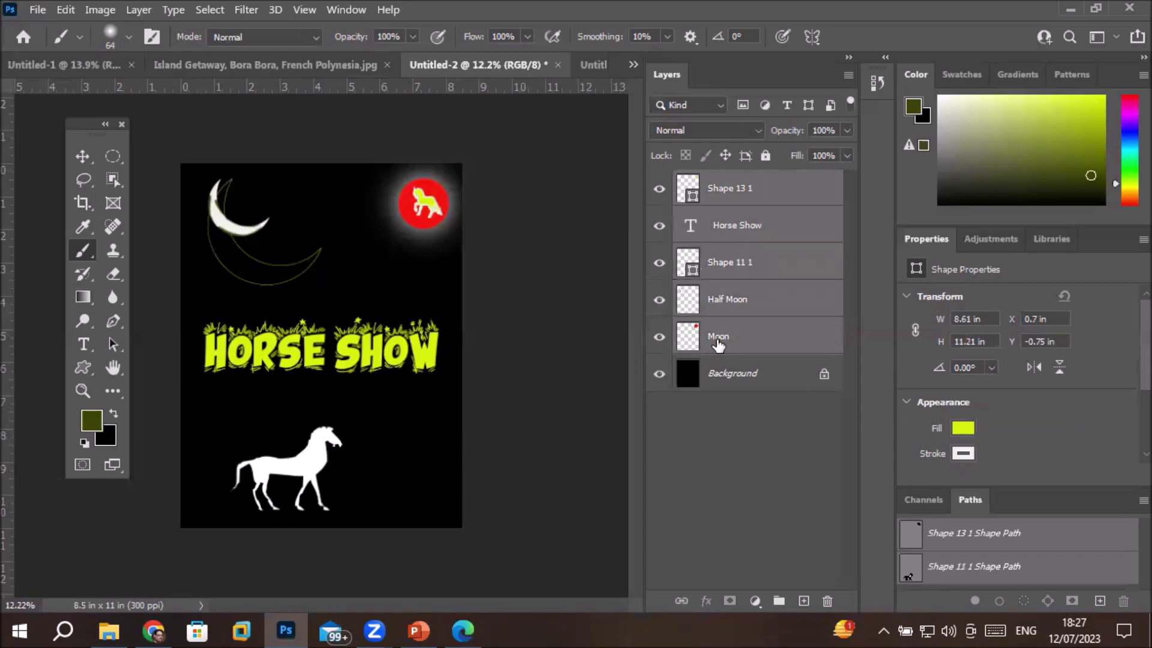
pyautogui.hotkey('ctrl', 'e')
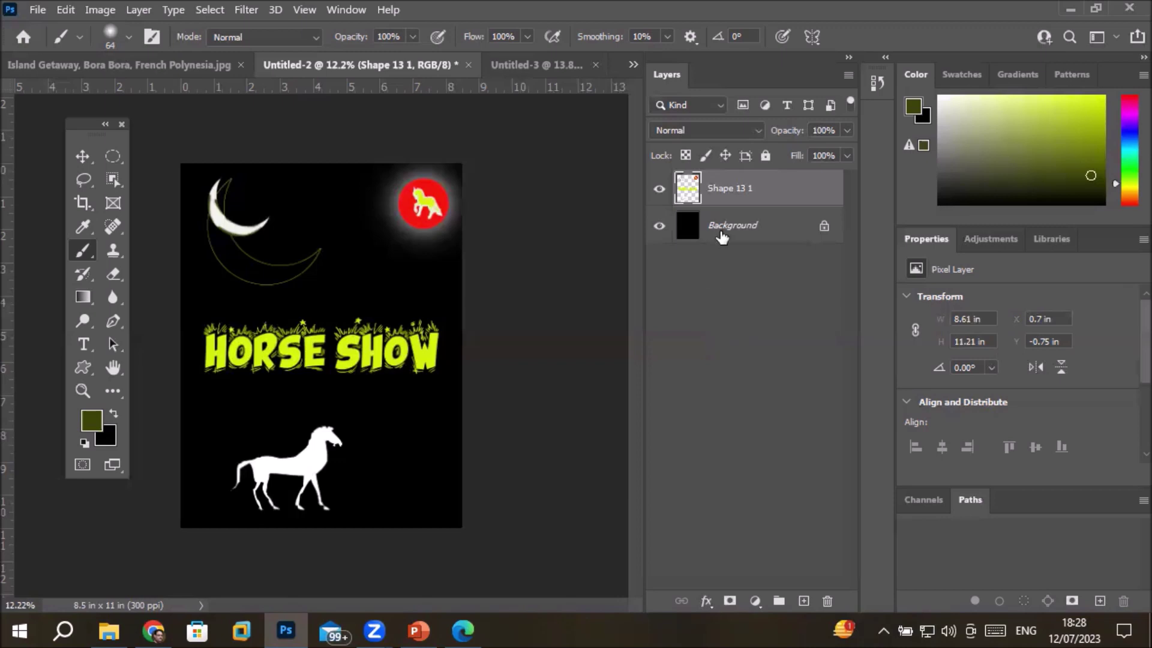
pyautogui.click(721, 236)
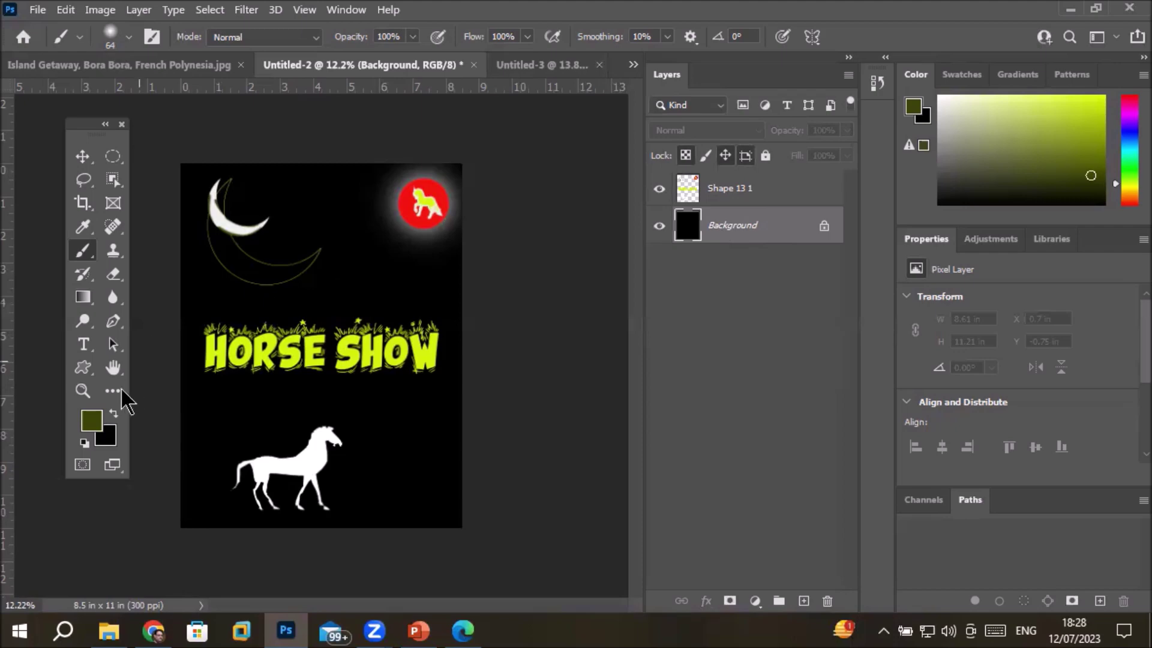
# Step: Reset colours to black and white and fill the background with a blue Water pattern
pyautogui.click(84, 443)
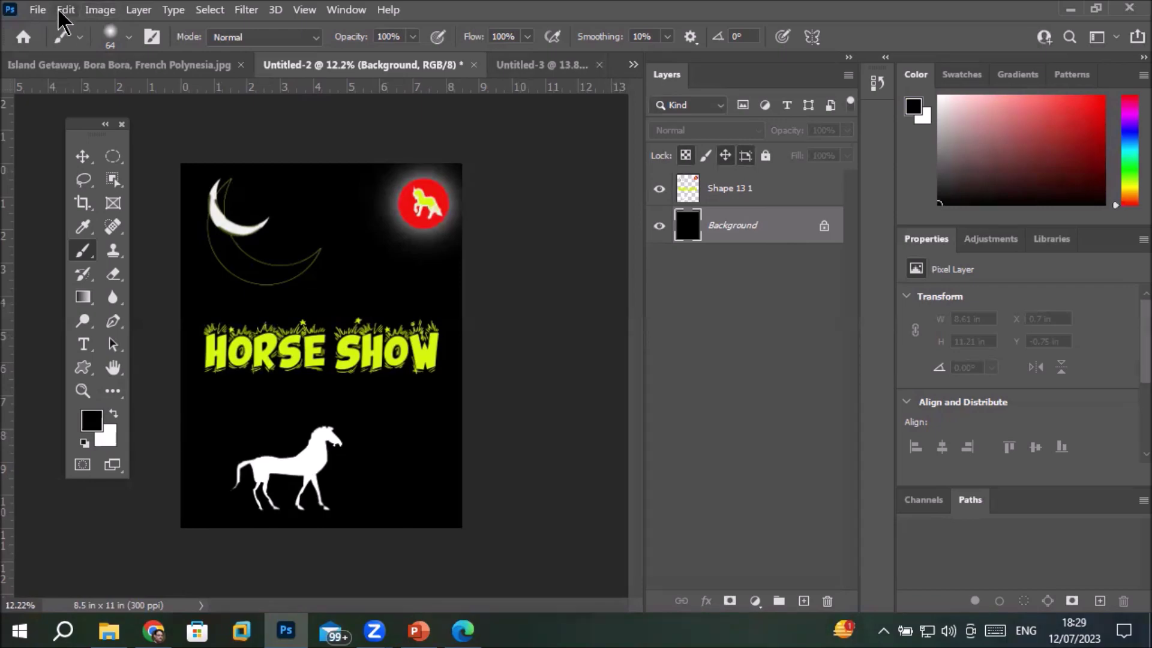
pyautogui.click(66, 10)
pyautogui.click(151, 288)
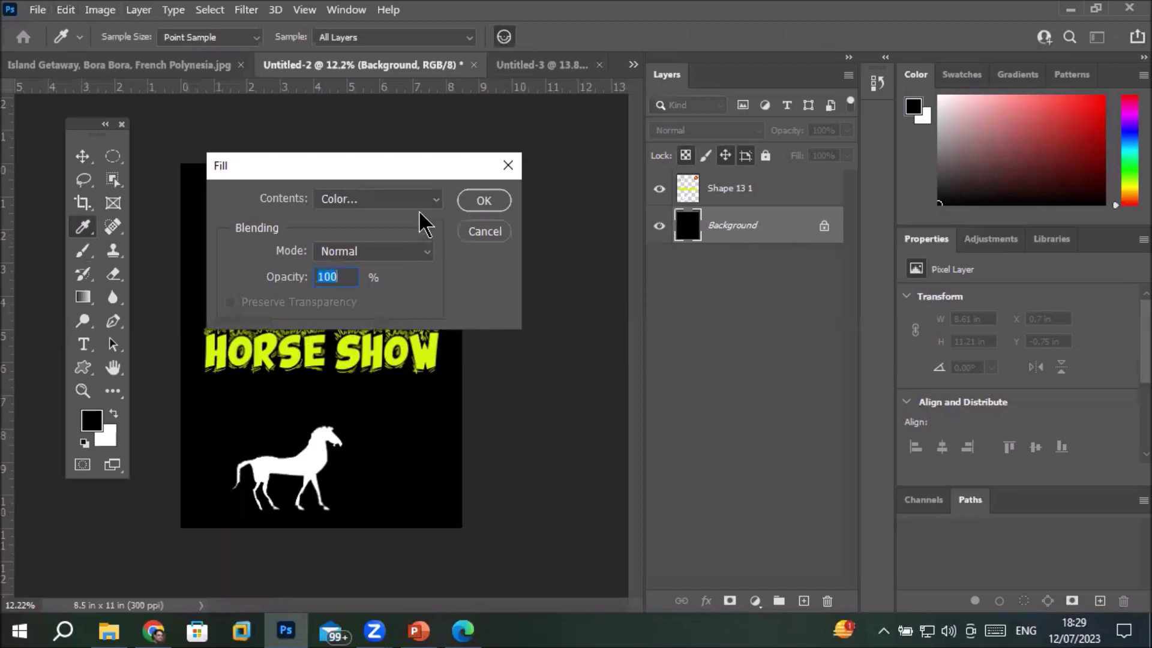
pyautogui.click(422, 203)
pyautogui.click(391, 294)
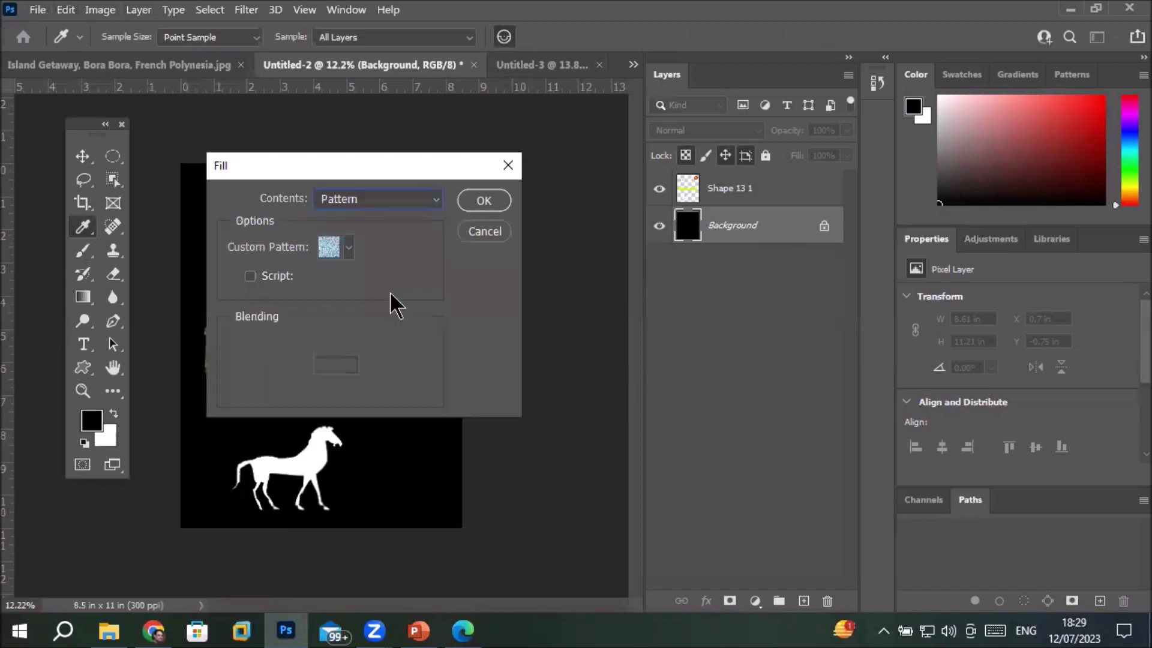
pyautogui.click(348, 246)
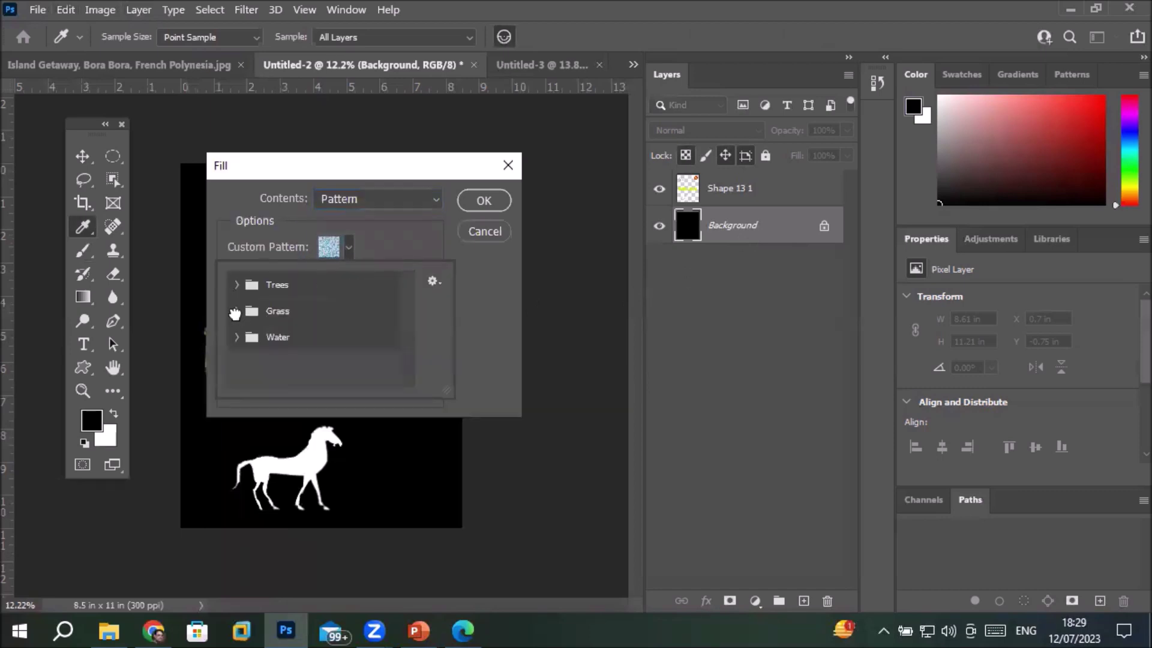
pyautogui.click(237, 311)
pyautogui.click(237, 311)
pyautogui.click(237, 337)
pyautogui.click(310, 373)
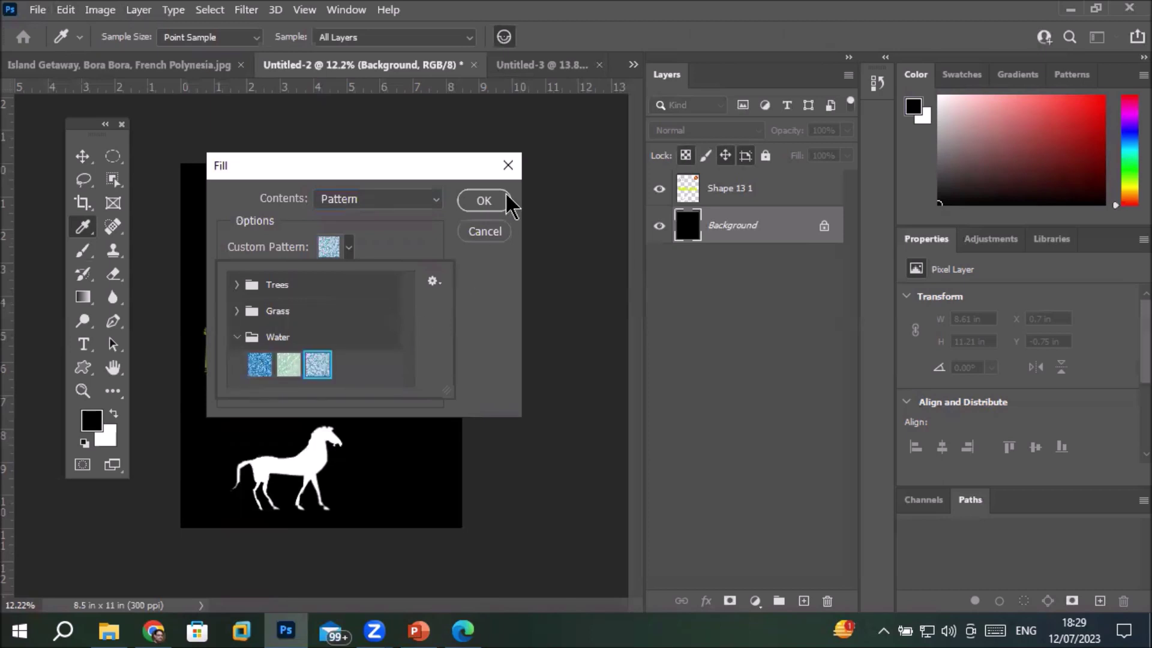
pyautogui.click(484, 201)
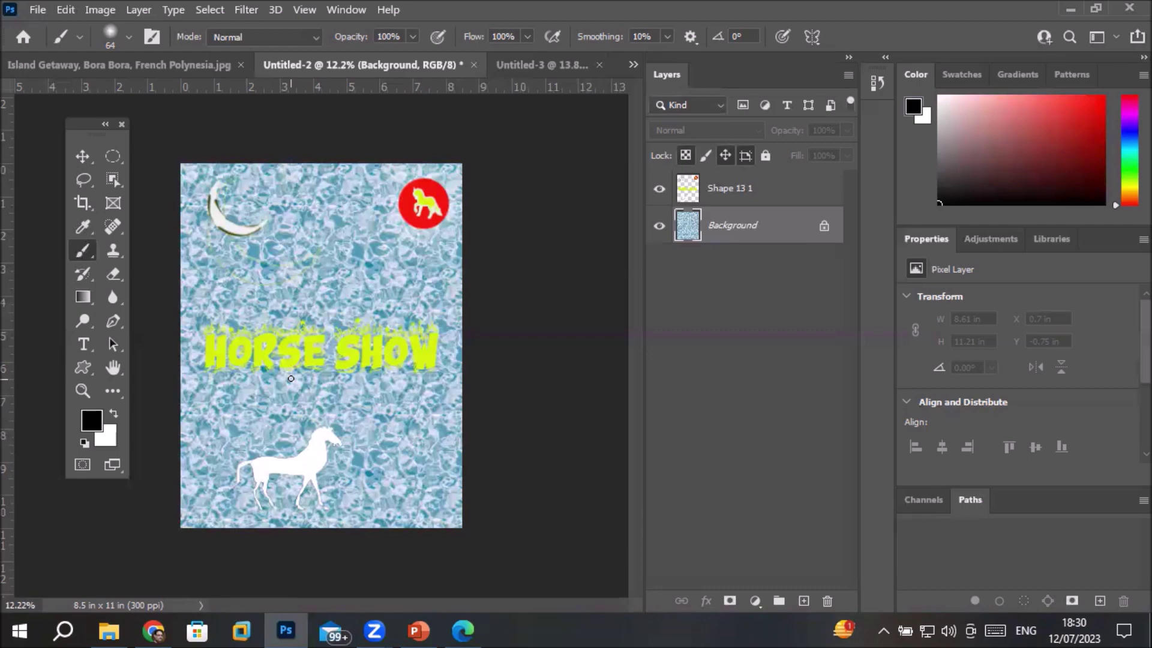
# Step: Undo the Water pattern fill and the layer merge, and toggle the Moon layer's visibility
pyautogui.hotkey('alt', 'BackSpace')
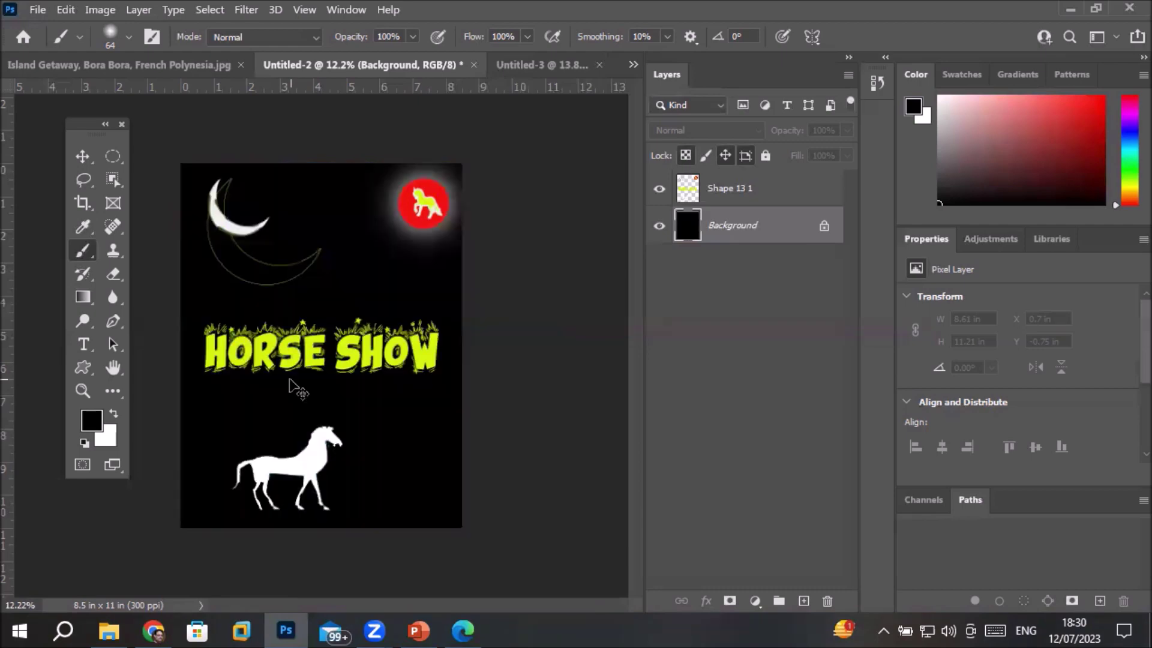
pyautogui.hotkey('ctrl', 'z')
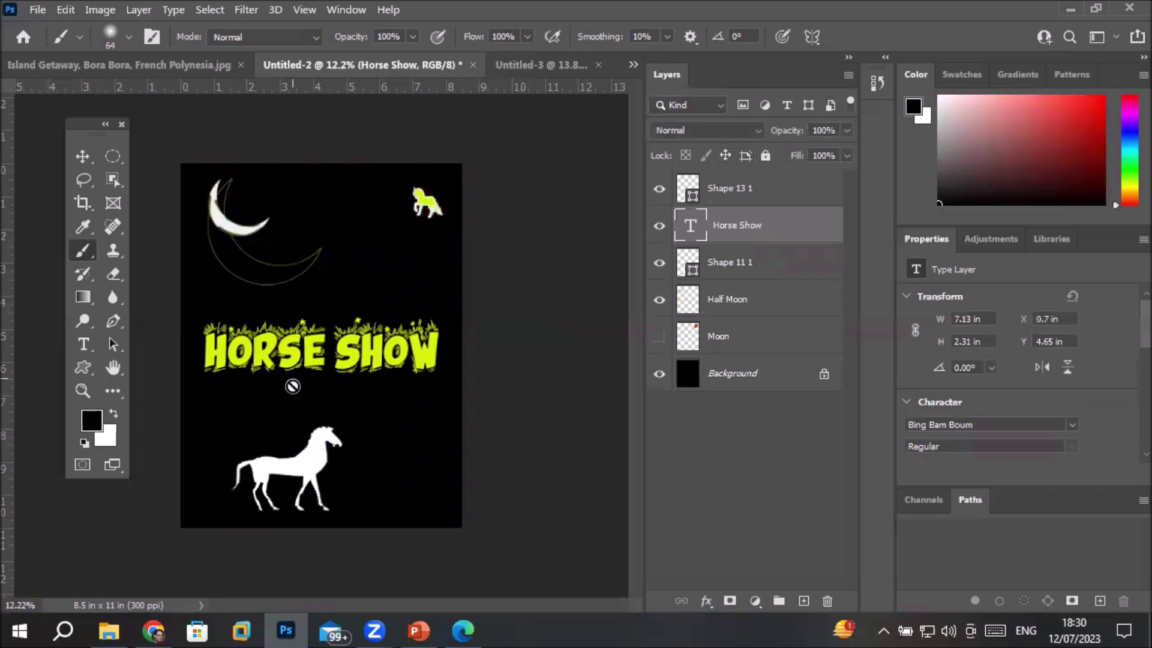
pyautogui.click(654, 339)
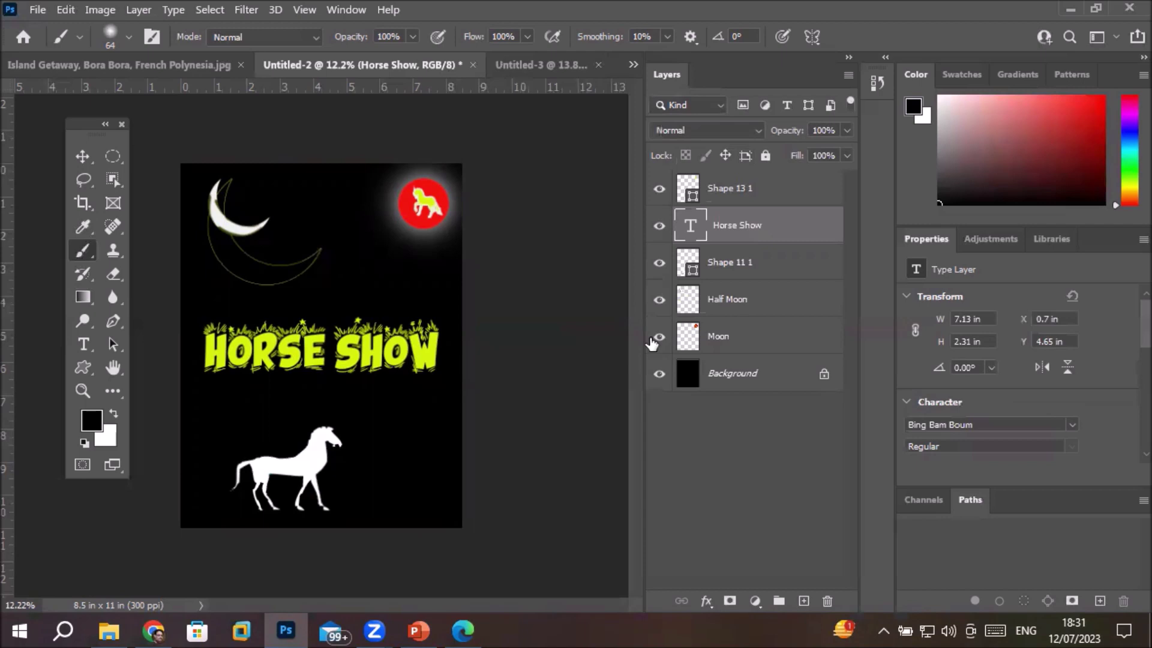
pyautogui.click(658, 227)
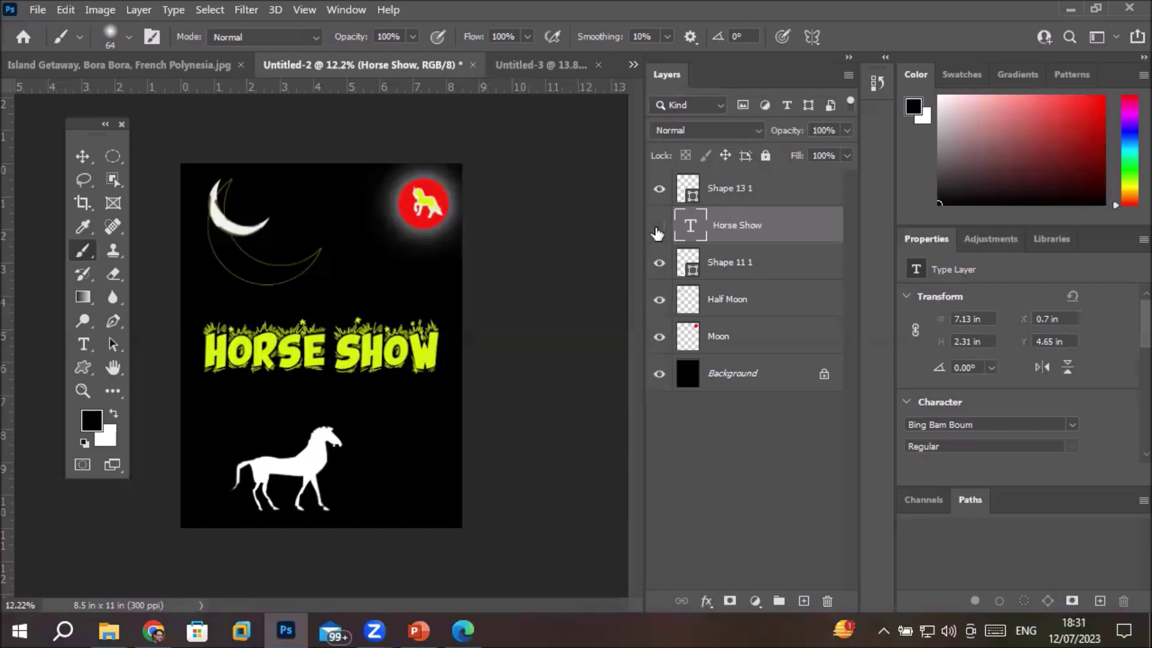
pyautogui.click(658, 189)
pyautogui.click(660, 262)
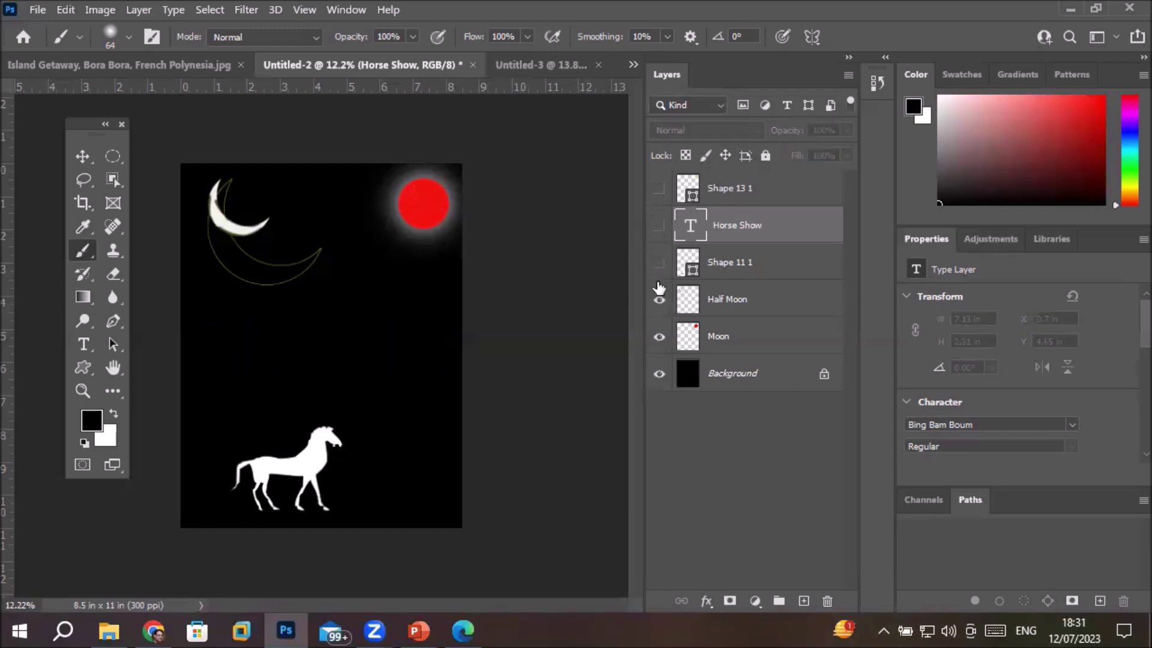
pyautogui.click(658, 300)
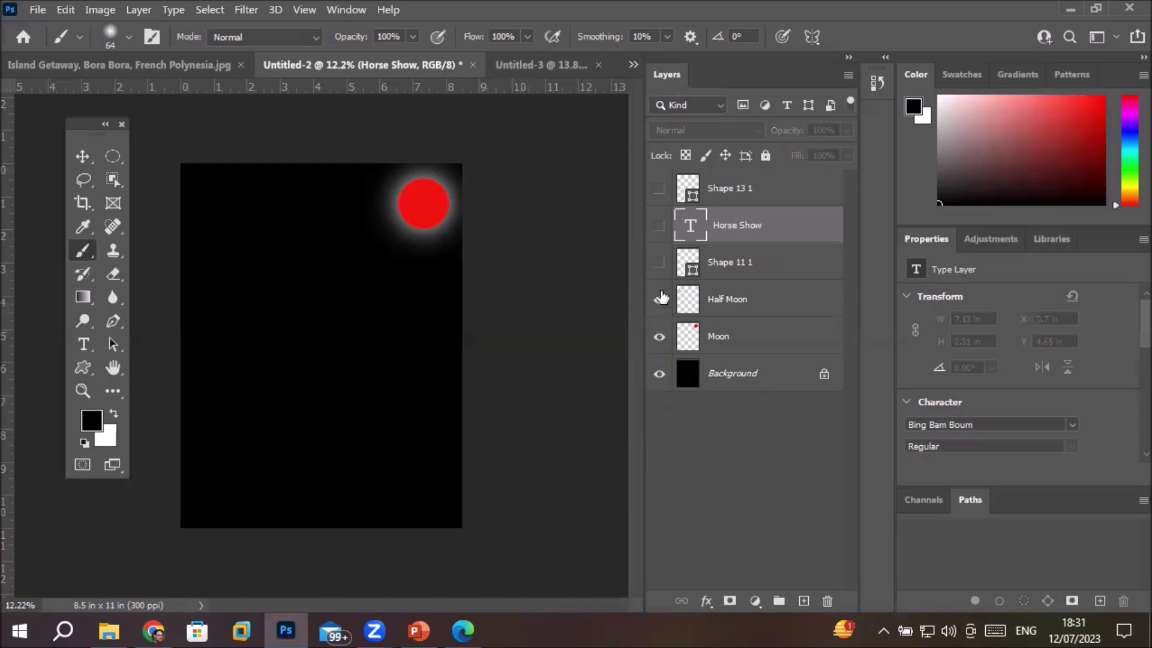
pyautogui.click(659, 299)
pyautogui.click(659, 262)
pyautogui.click(660, 225)
pyautogui.click(659, 189)
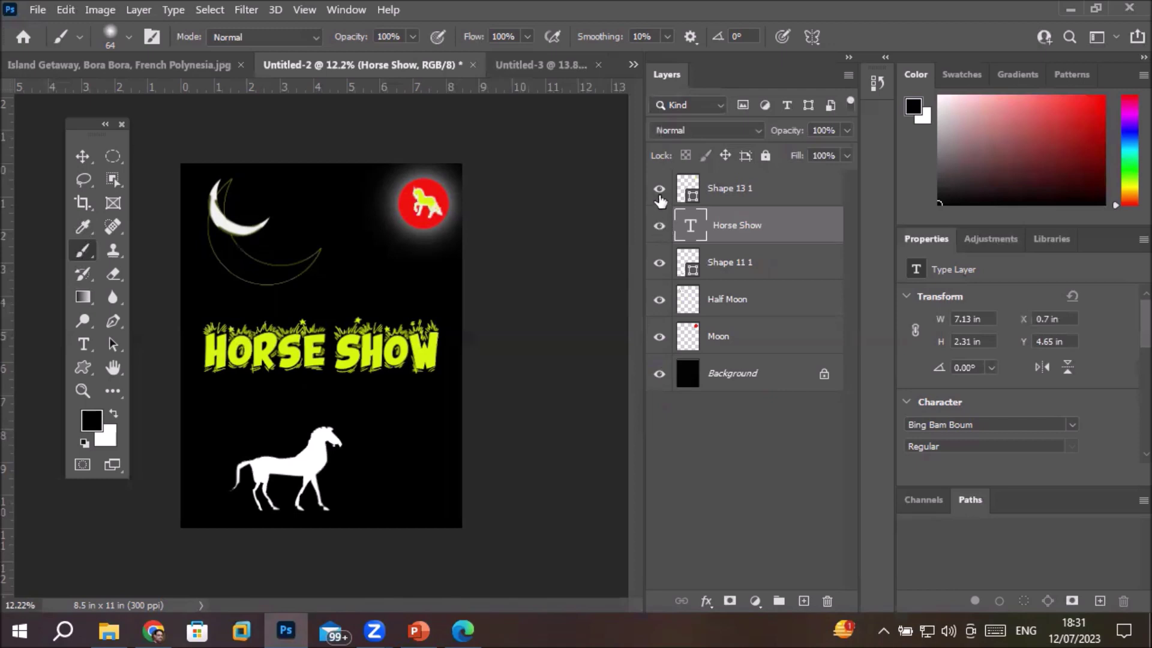
pyautogui.click(659, 189)
pyautogui.click(659, 190)
pyautogui.click(658, 264)
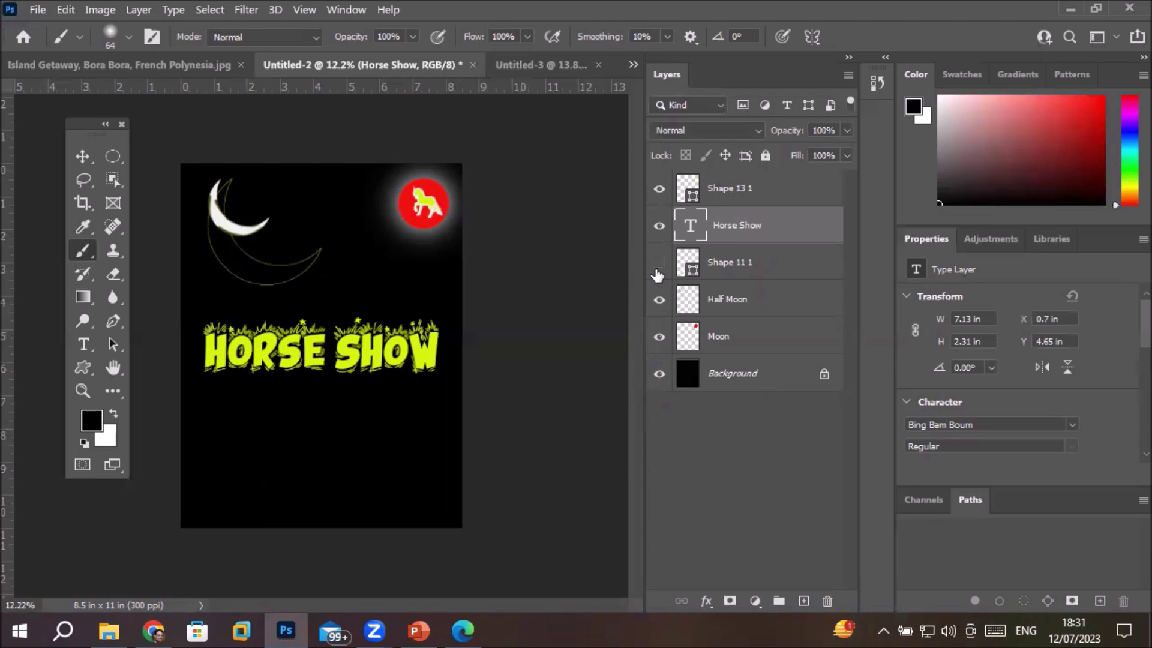
pyautogui.click(658, 267)
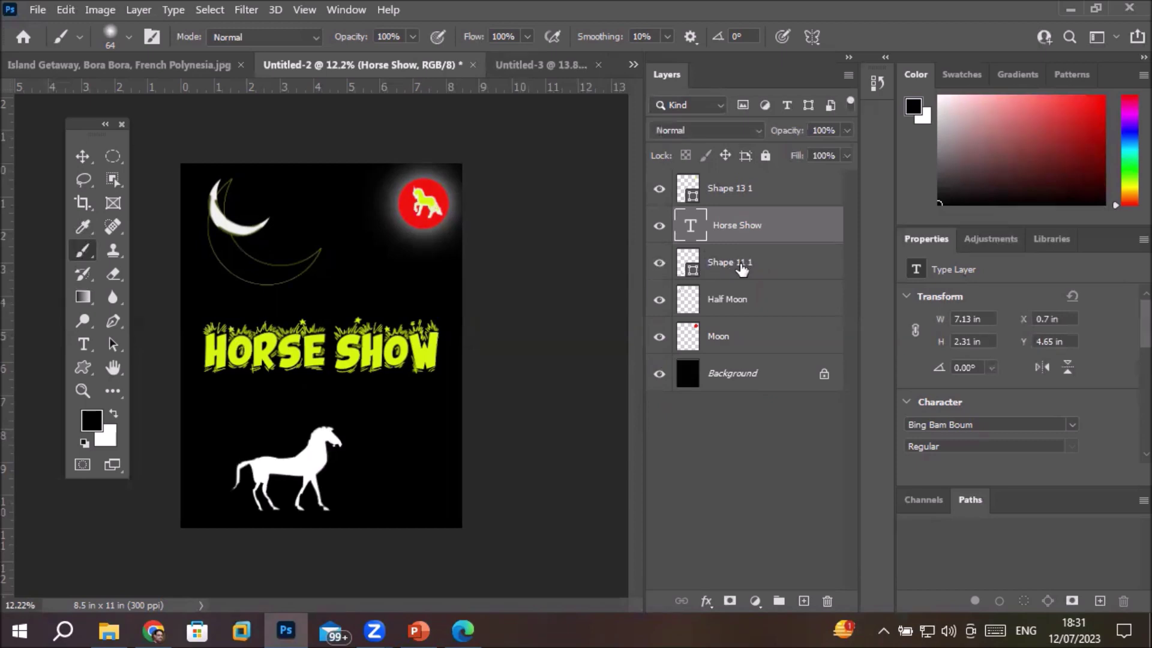
# Step: Rename the Shape 11 1 layer to 'Horse layer'
pyautogui.doubleClick(736, 263)
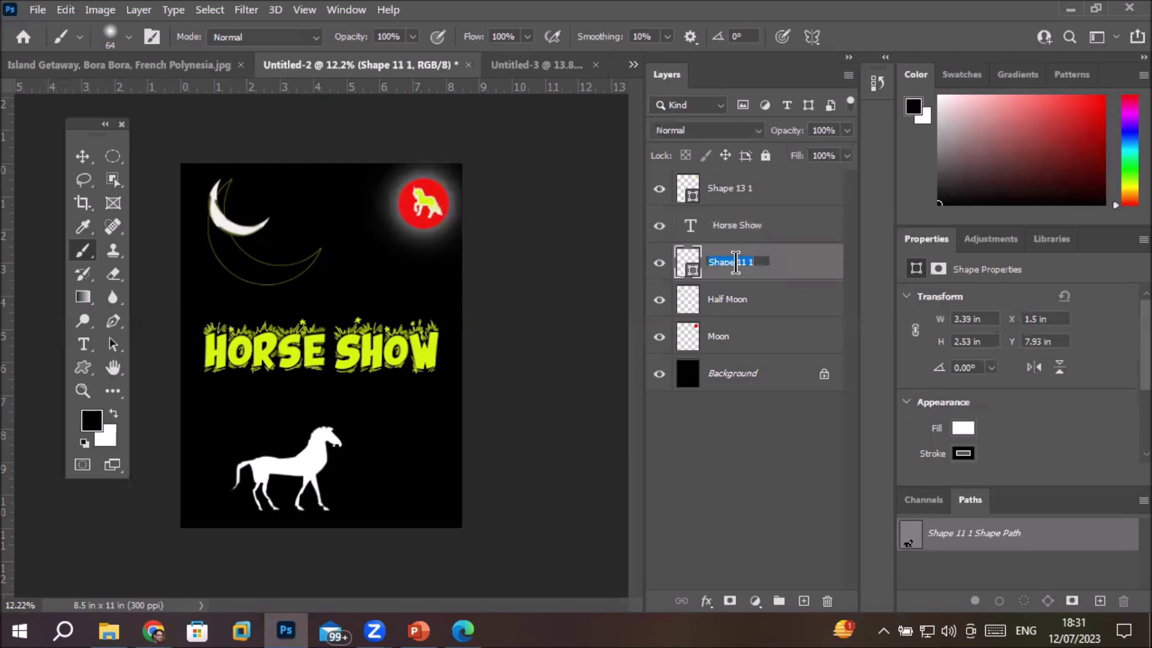
pyautogui.write('Horse')
pyautogui.write(' layer')
pyautogui.press('Return')
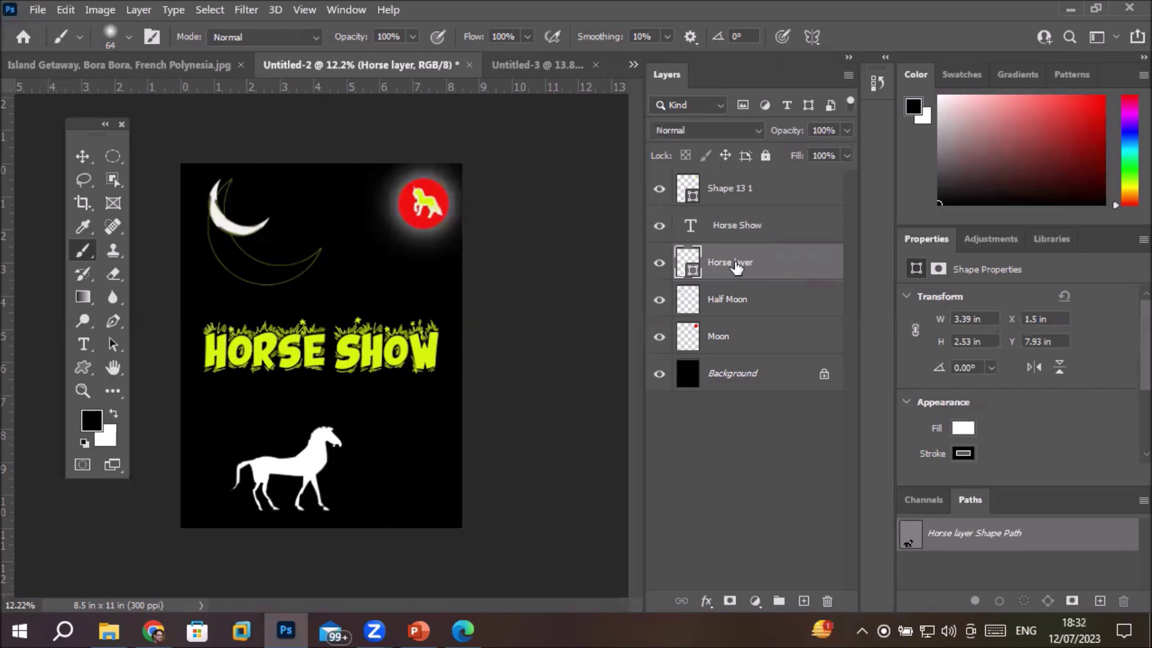
pyautogui.click(723, 300)
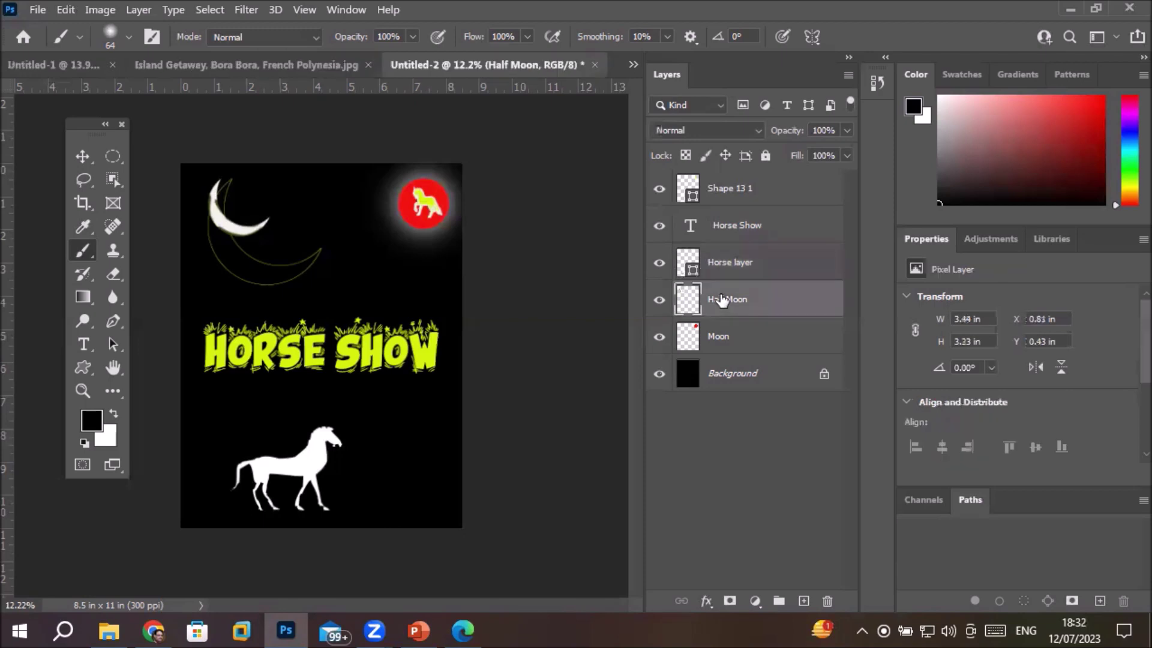
# Step: Make the Horse Show title layer active with the Move tool selected
pyautogui.click(715, 338)
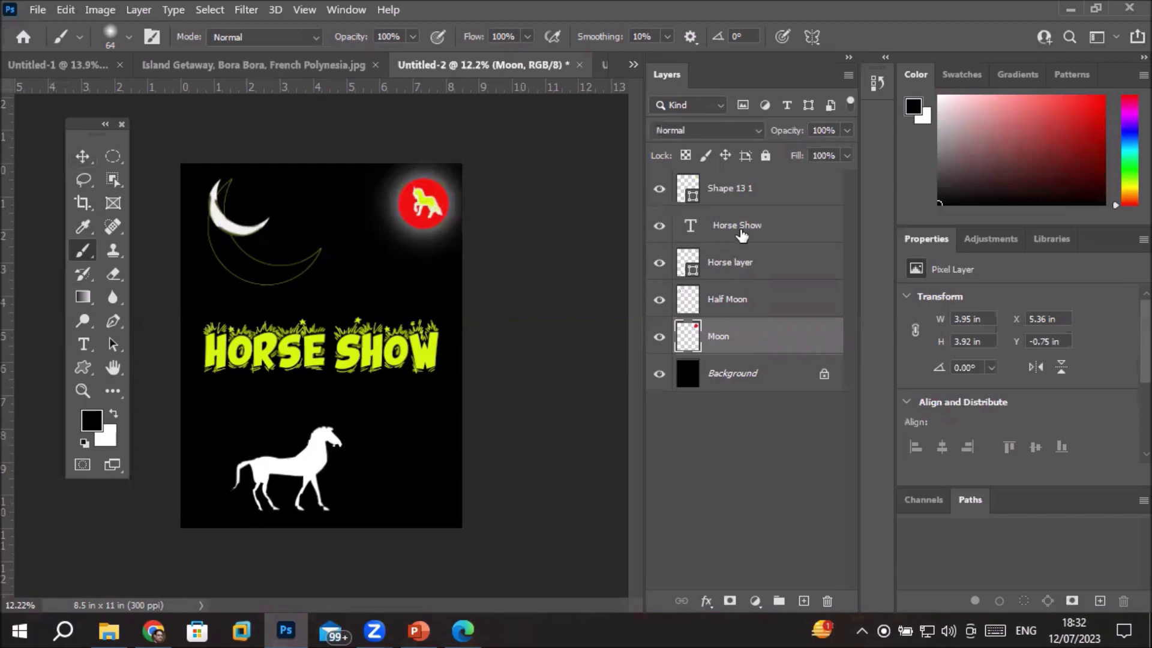
pyautogui.click(742, 234)
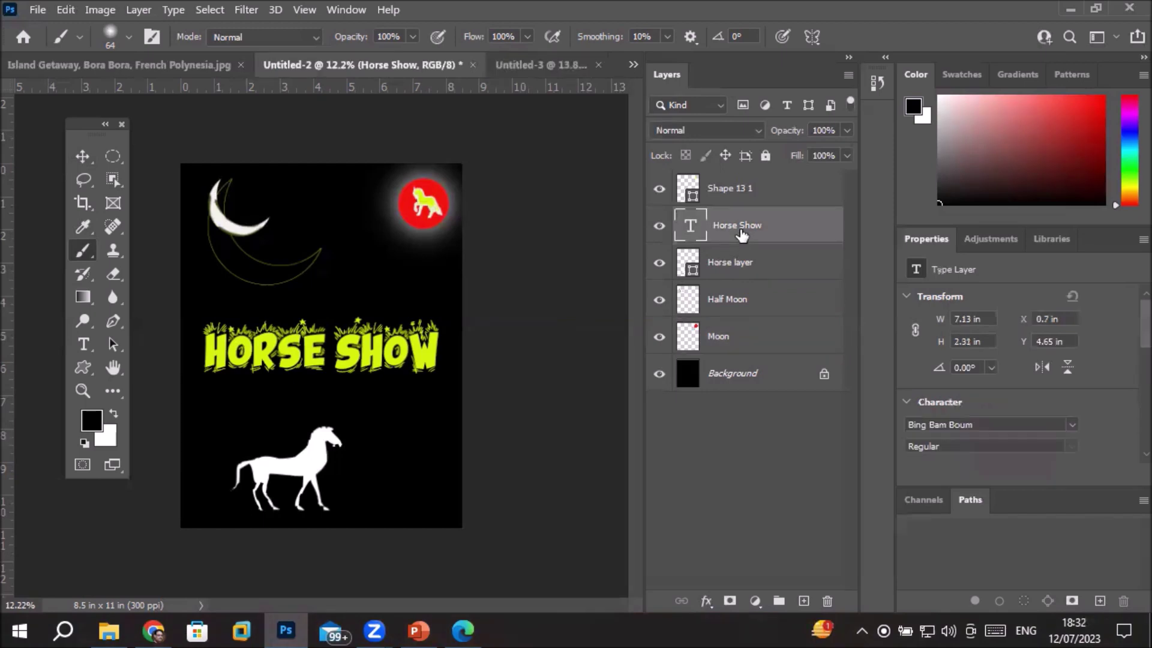
pyautogui.click(84, 157)
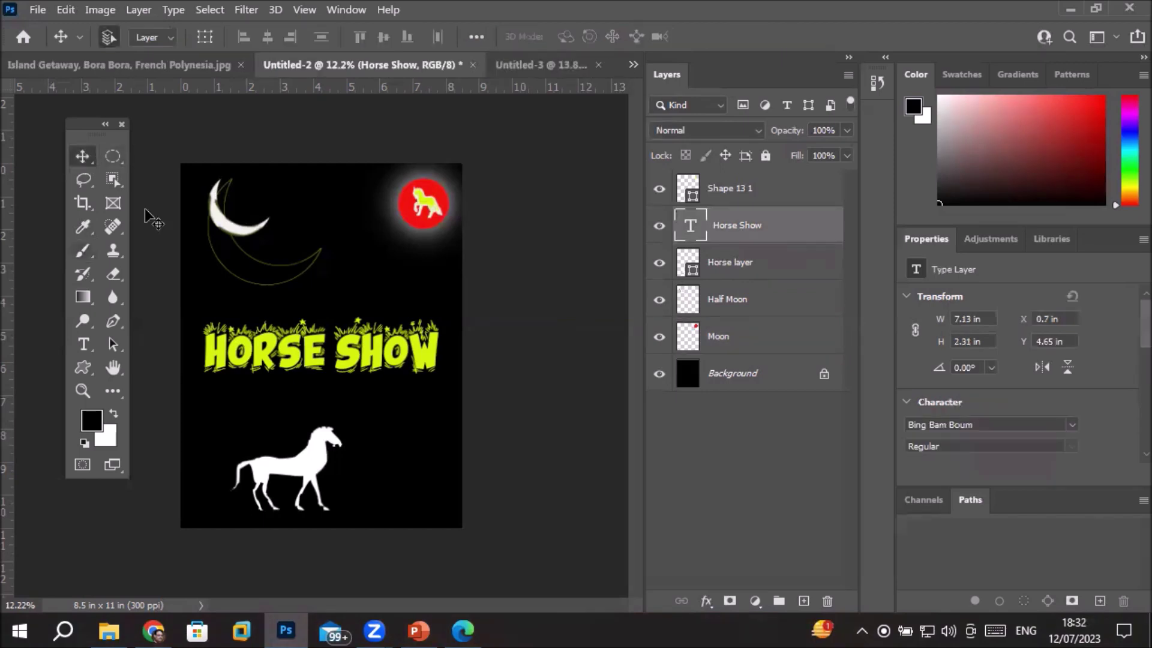
# Step: Move the HORSE SHOW title down to the poster's bottom, over the horse
pyautogui.moveTo(289, 336); pyautogui.dragTo(280, 451)
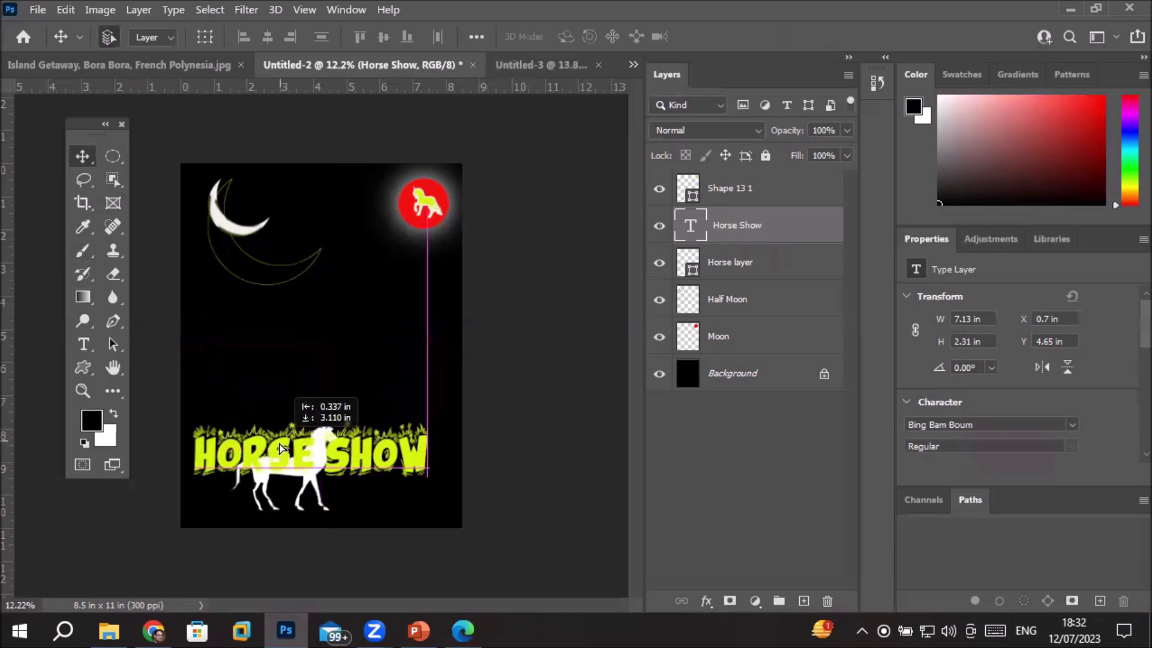
pyautogui.moveTo(279, 452); pyautogui.dragTo(284, 453)
pyautogui.scroll(1, 284, 453)
pyautogui.scroll(1, 300, 486)
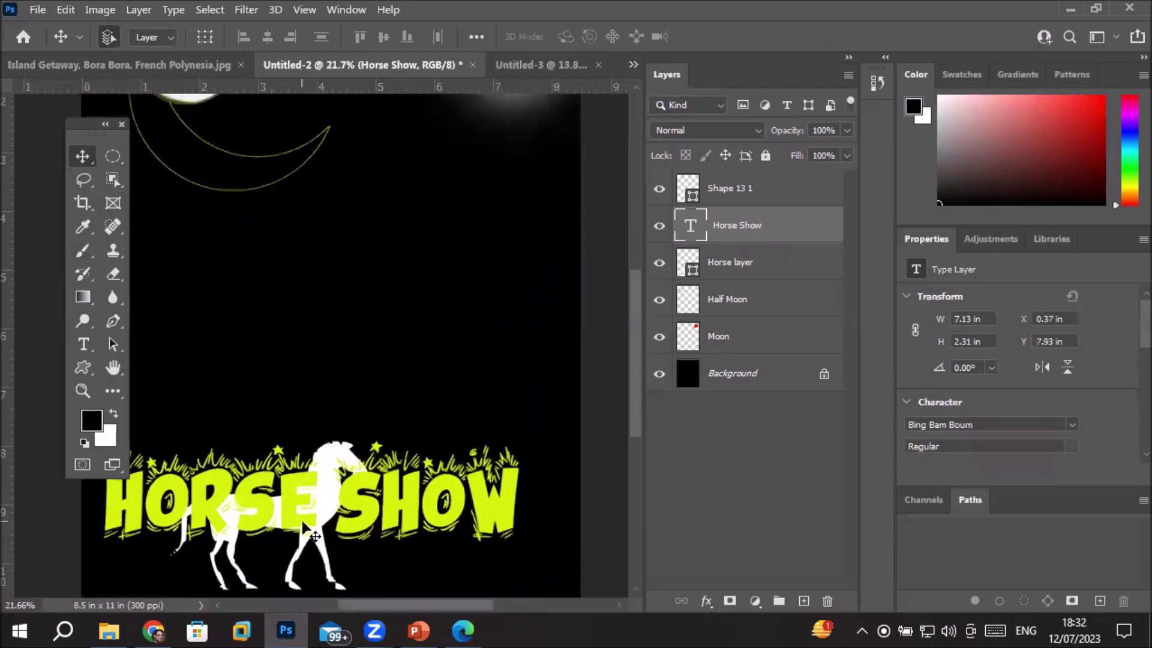
pyautogui.scroll(1, 316, 527)
pyautogui.scroll(1, 316, 526)
pyautogui.scroll(1, 316, 525)
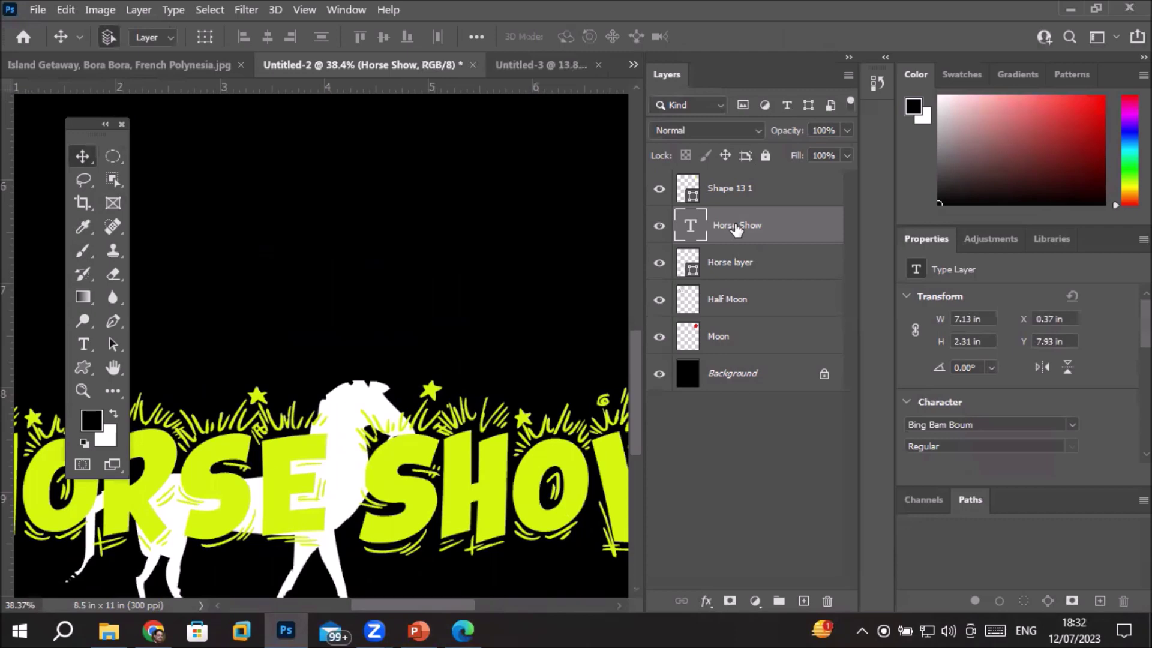
# Step: Drag Horse layer above the Horse Show title in the Layers panel
pyautogui.click(734, 275)
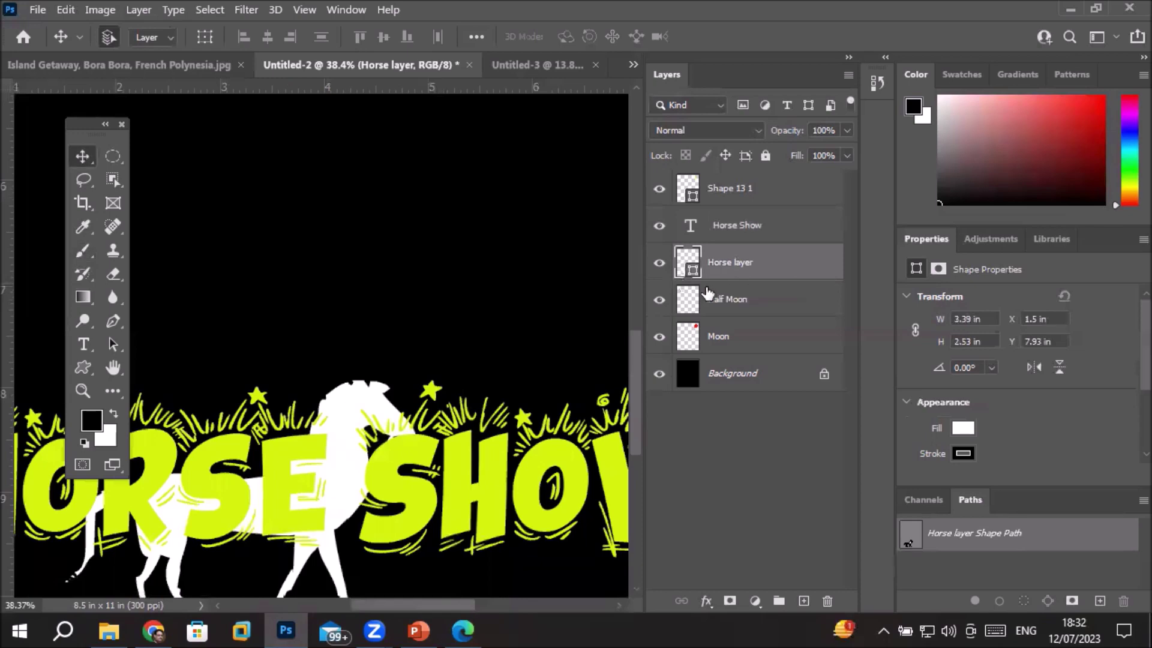
pyautogui.scroll(-1, 528, 336)
pyautogui.scroll(-1, 514, 327)
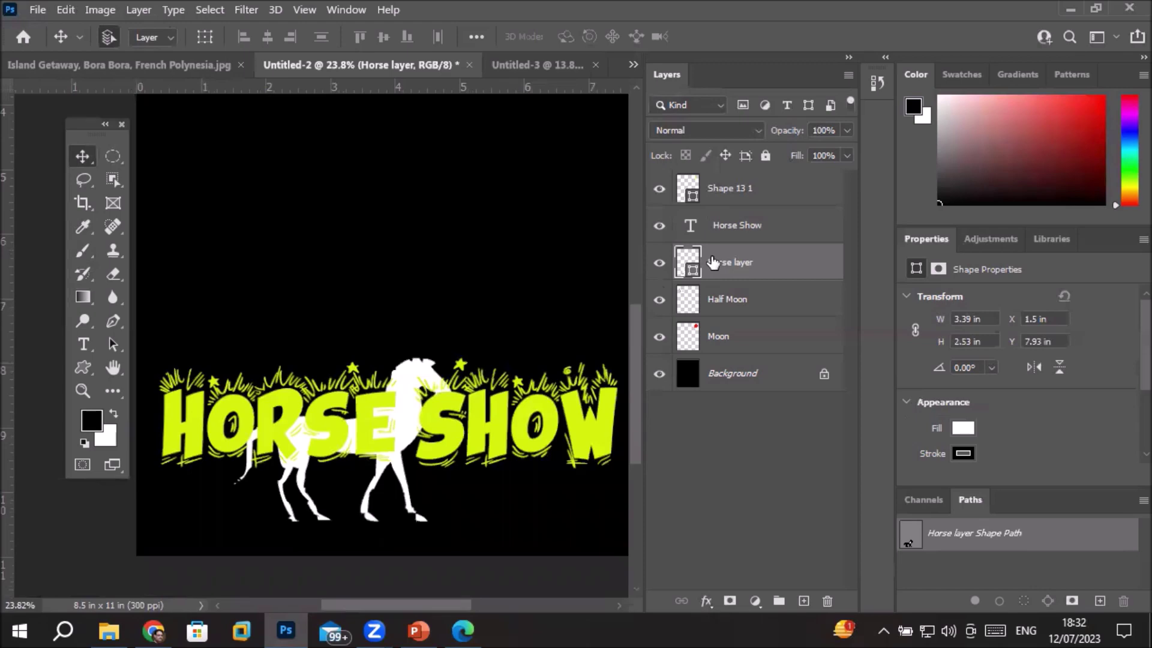
pyautogui.moveTo(713, 262); pyautogui.dragTo(711, 214)
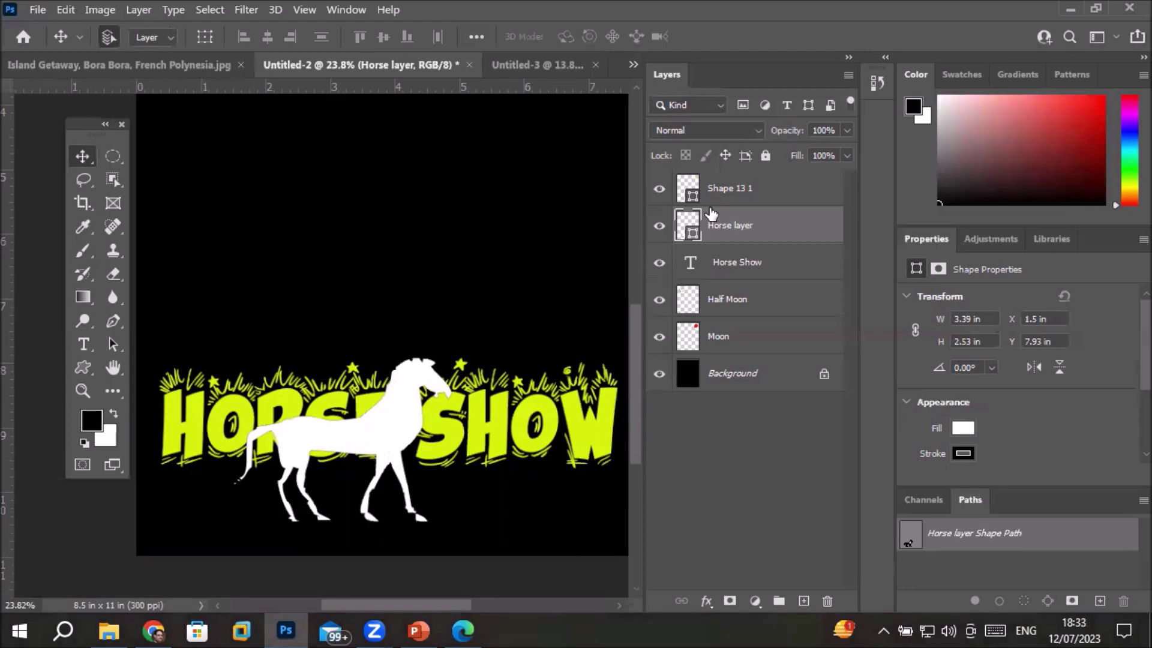
# Step: Raise the white horse onto the lettering, deselect, and fit the poster in view
pyautogui.moveTo(383, 425)
pyautogui.mouseDown()
pyautogui.moveTo(410, 391)
pyautogui.moveTo(421, 316)
pyautogui.mouseUp()
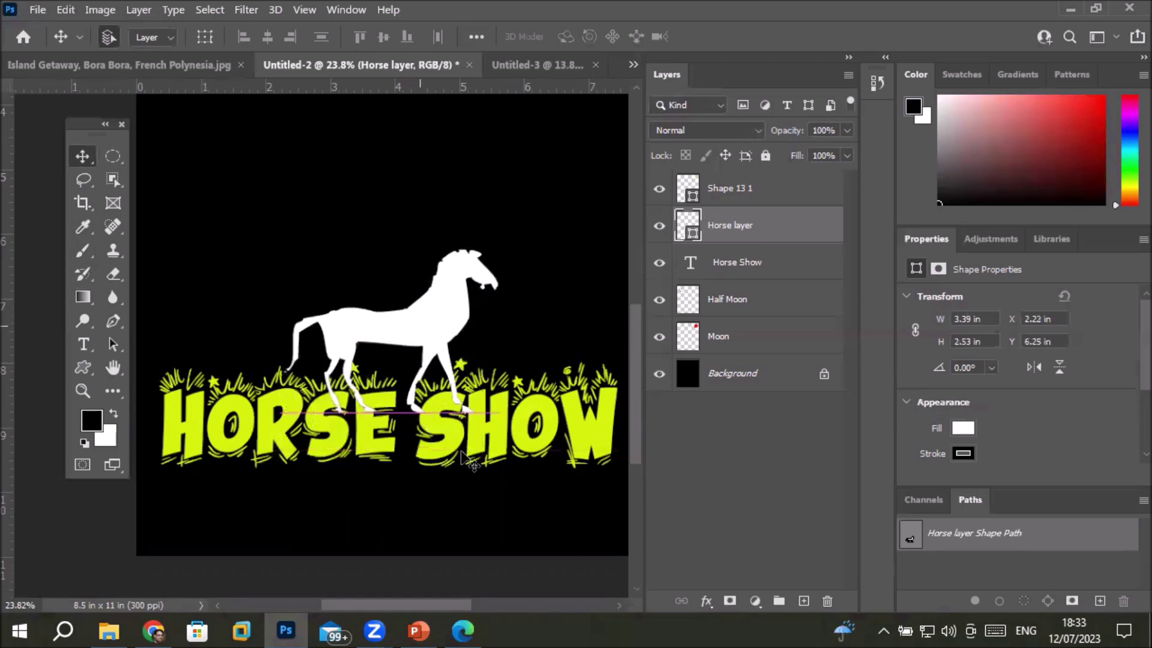
pyautogui.click(446, 504)
pyautogui.hotkey('ctrl', '0')
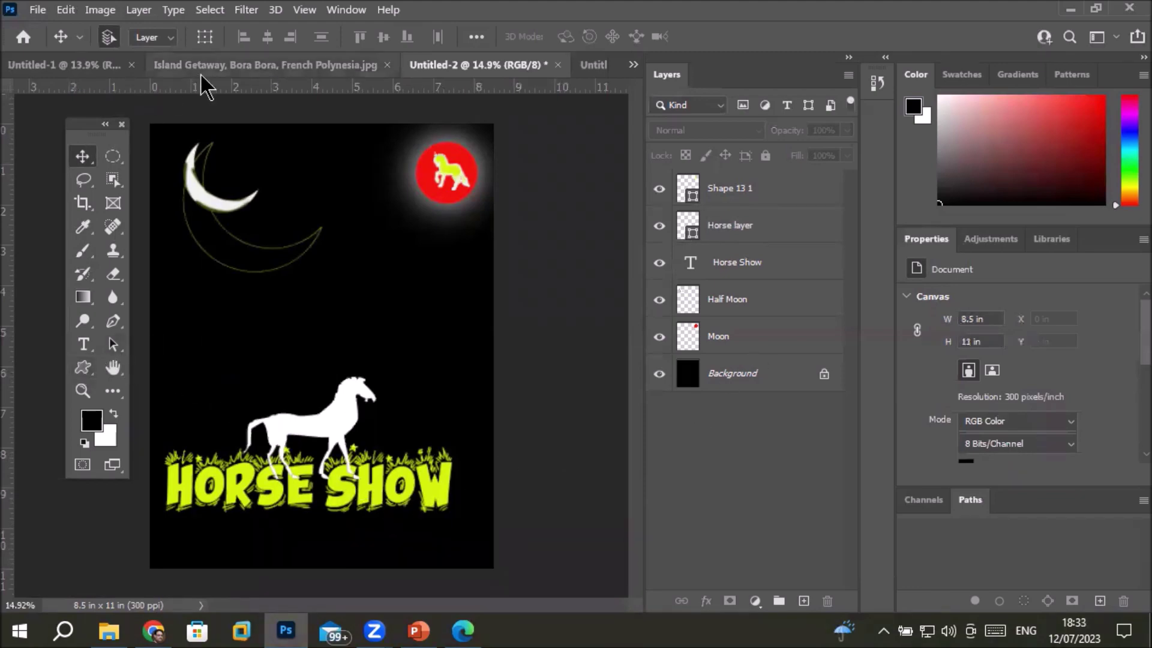
# Step: Merge Horse layer and the Horse Show title into one layer
pyautogui.click(765, 197)
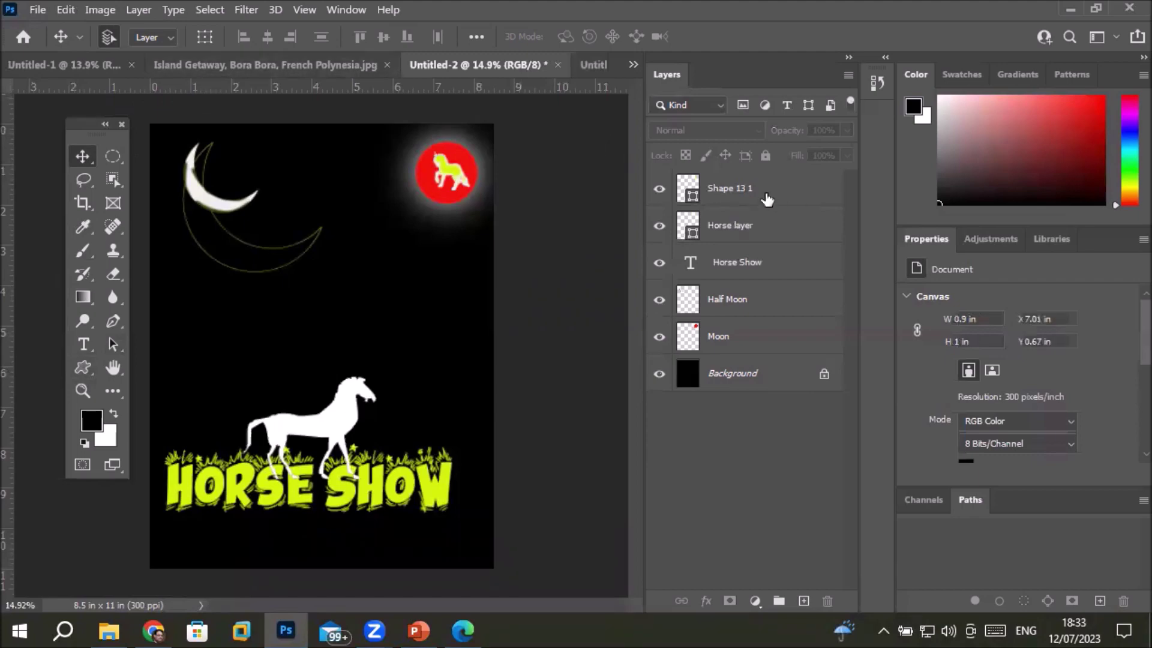
pyautogui.keyDown('shift'); pyautogui.click(744, 350); pyautogui.keyUp('shift')
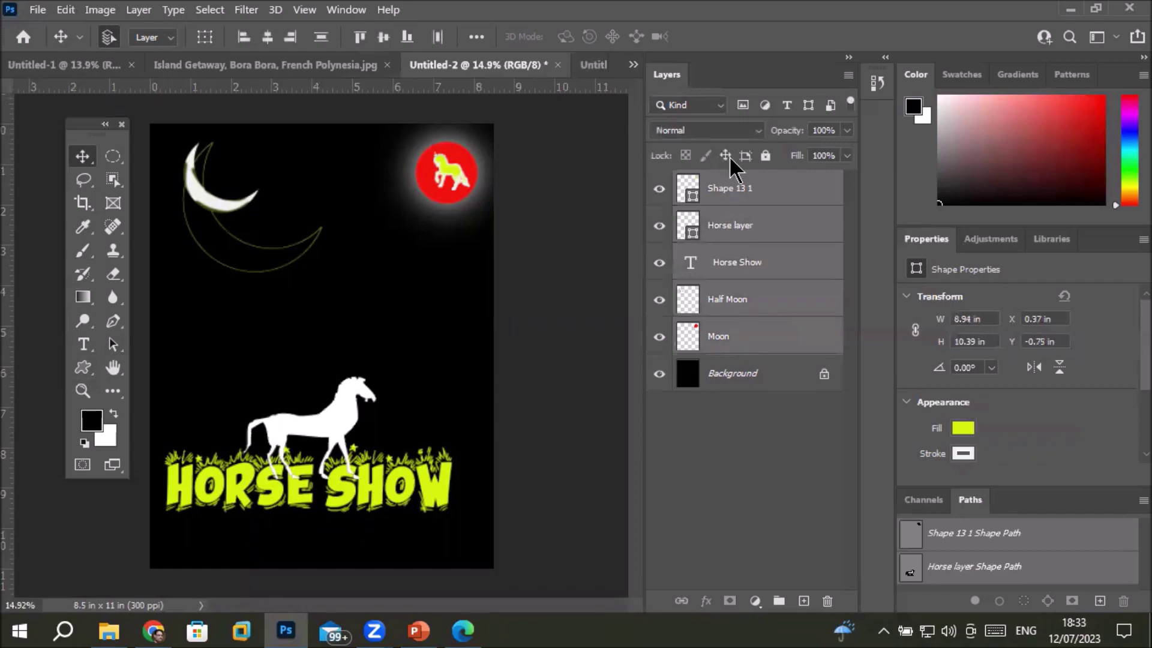
pyautogui.click(735, 189)
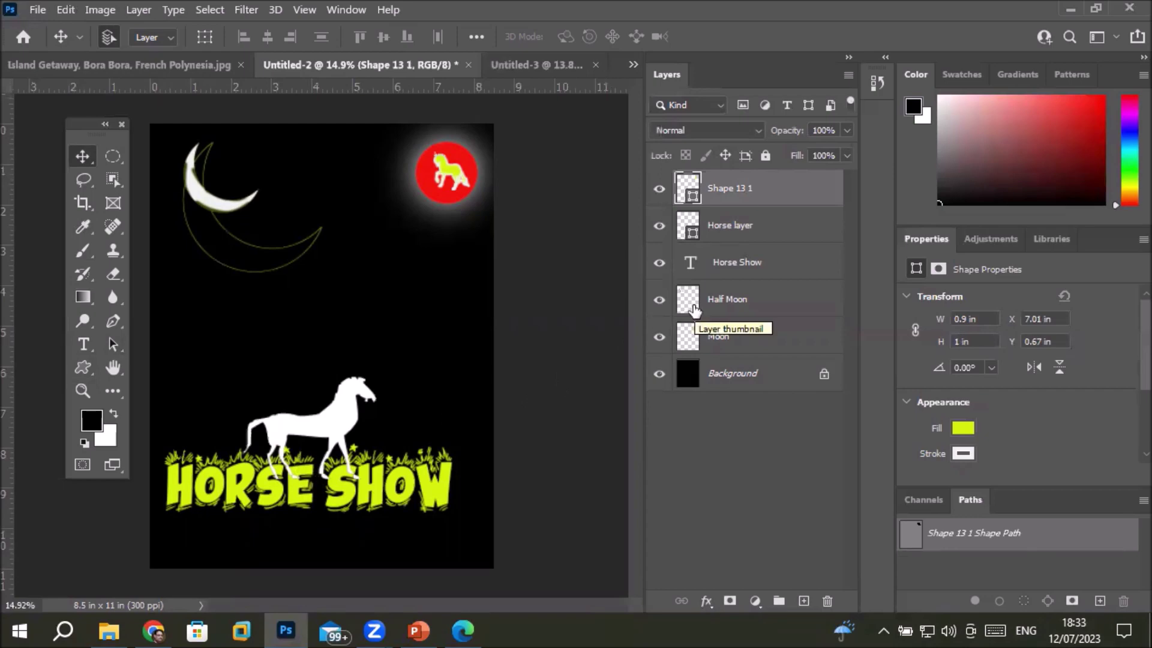
pyautogui.click(746, 234)
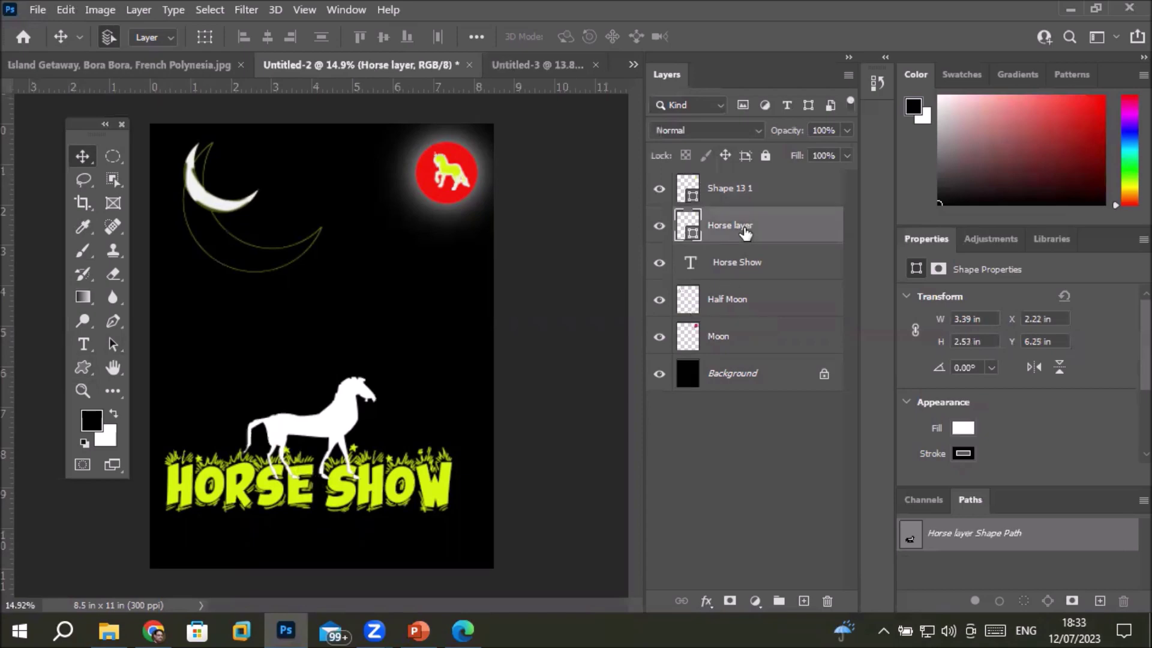
pyautogui.keyDown('shift'); pyautogui.click(748, 270); pyautogui.keyUp('shift')
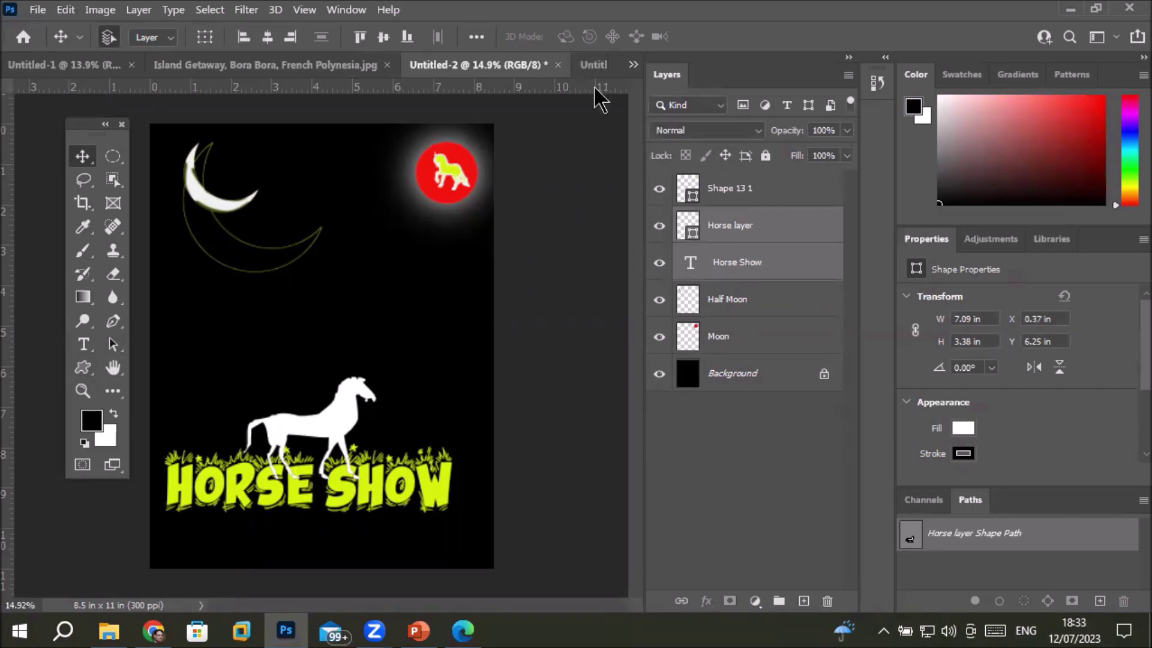
pyautogui.click(139, 9)
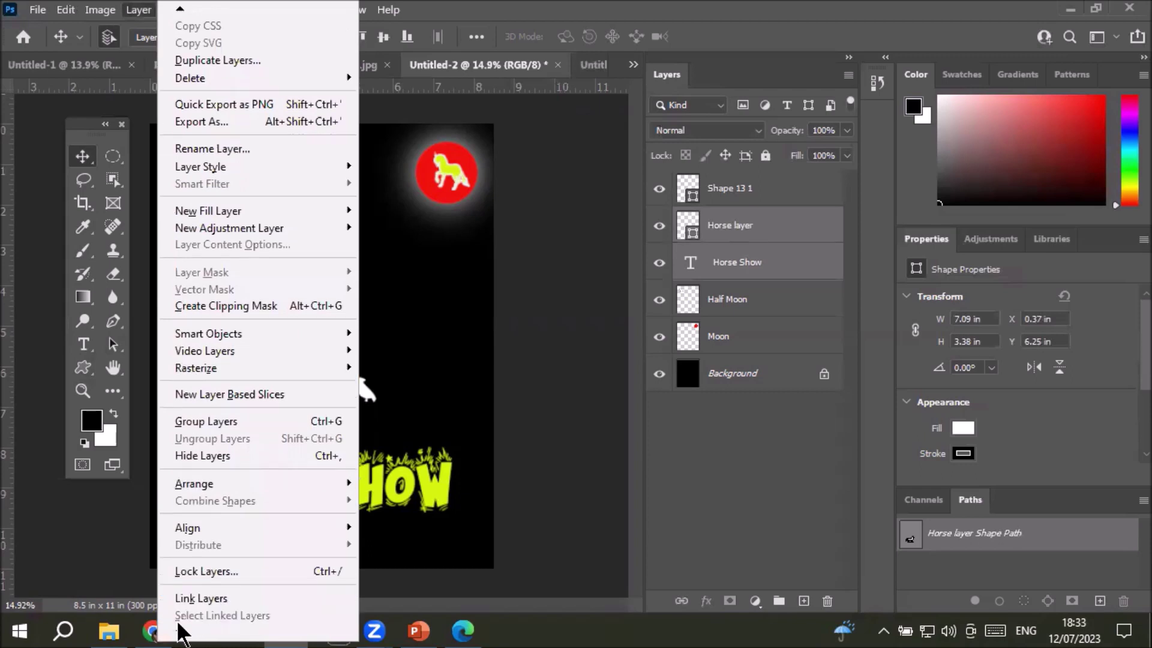
pyautogui.moveTo(179, 631)
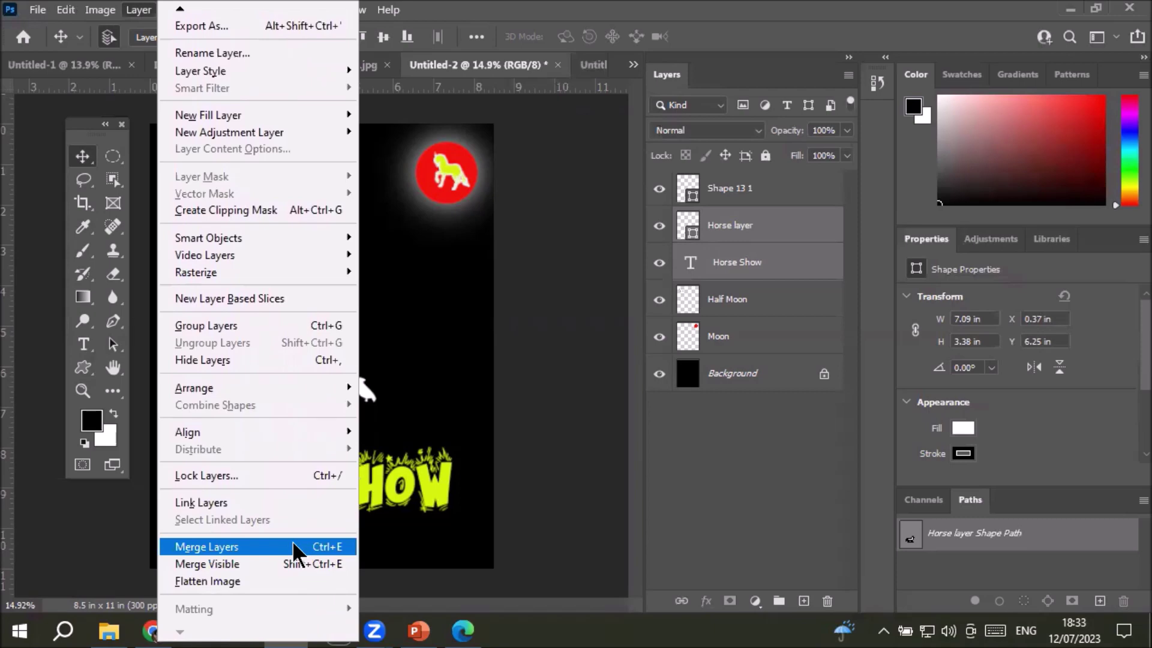
pyautogui.click(295, 549)
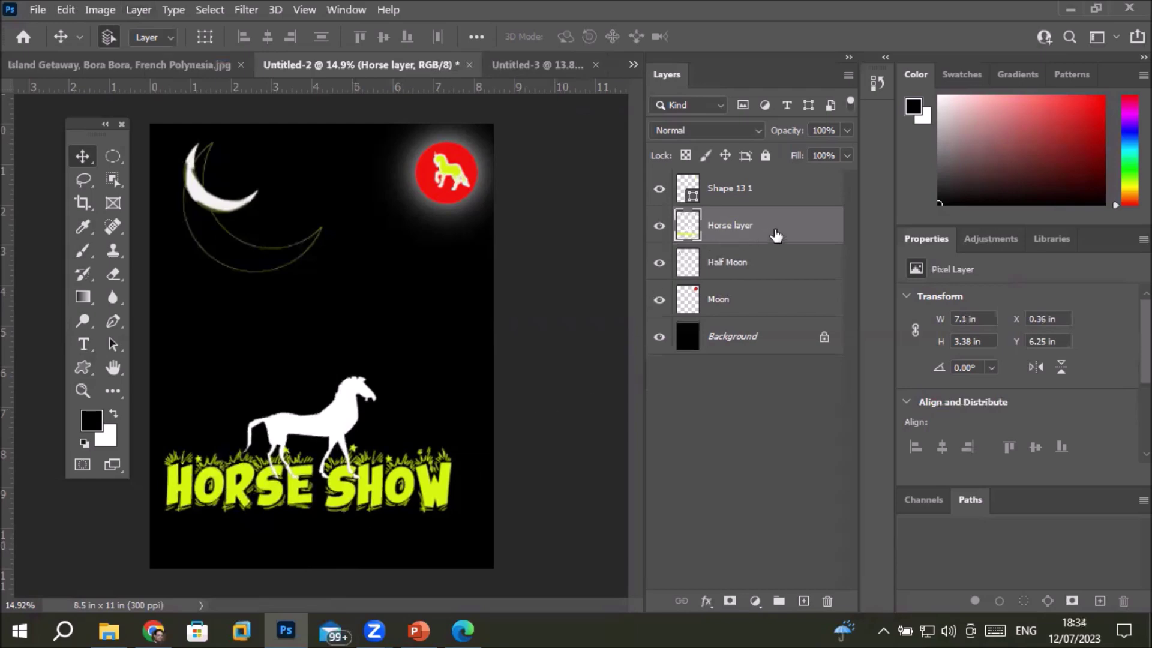
# Step: Toggle the merged Horse layer's visibility until the horse artwork is shown
pyautogui.click(659, 227)
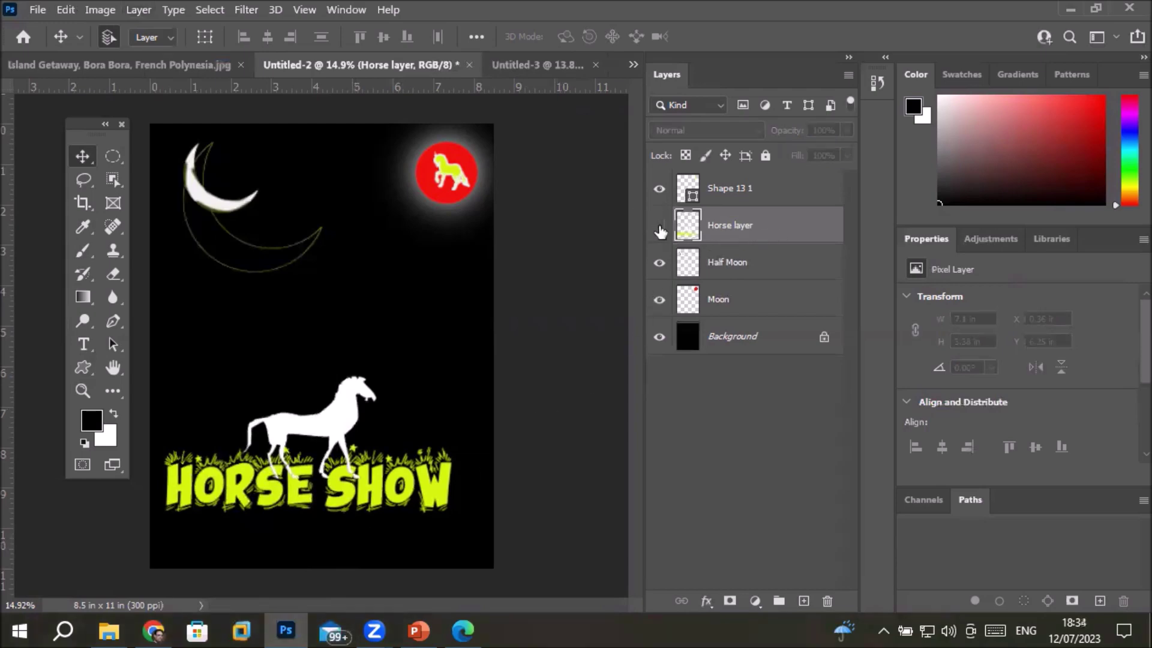
pyautogui.click(659, 227)
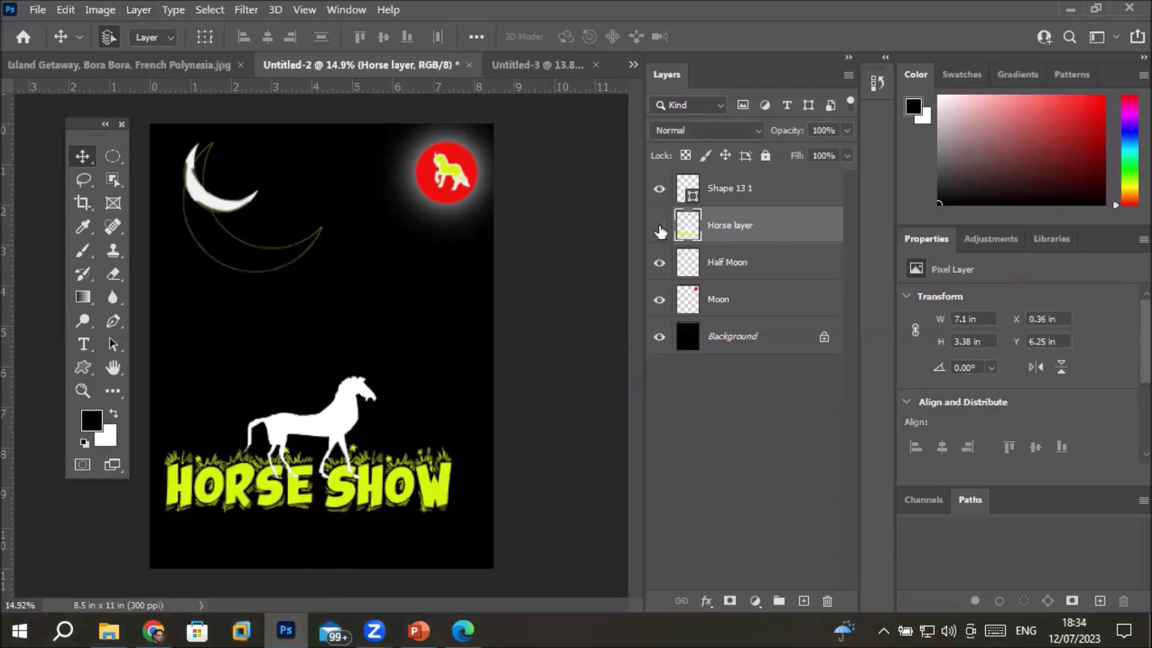
pyautogui.click(659, 227)
pyautogui.click(659, 227)
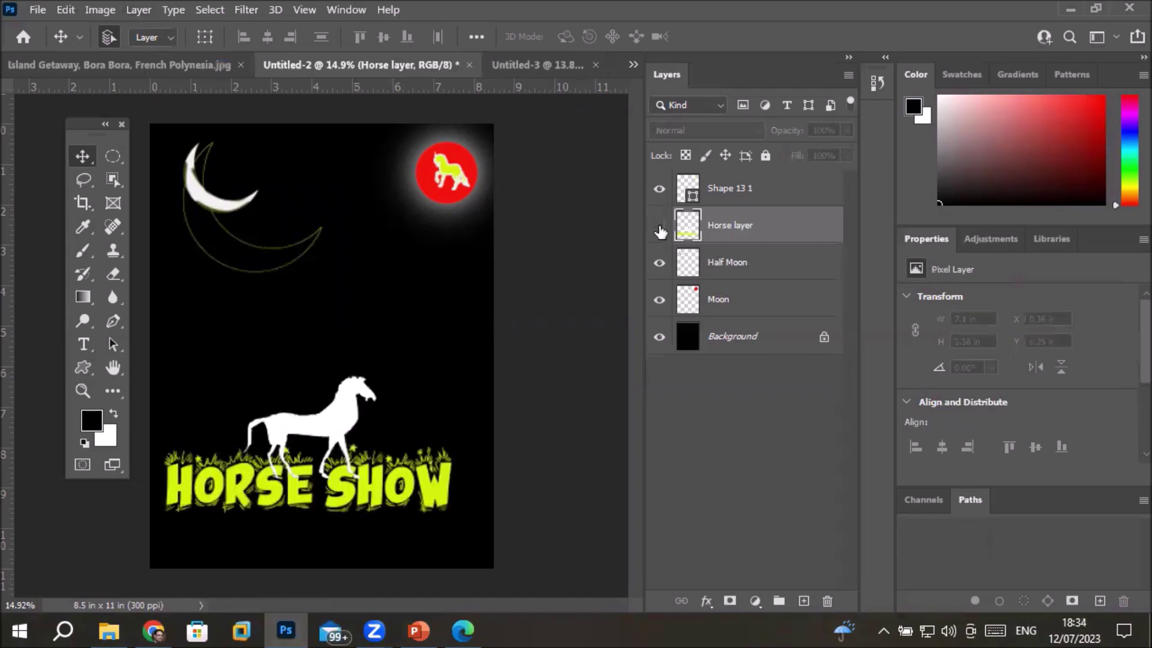
pyautogui.click(660, 228)
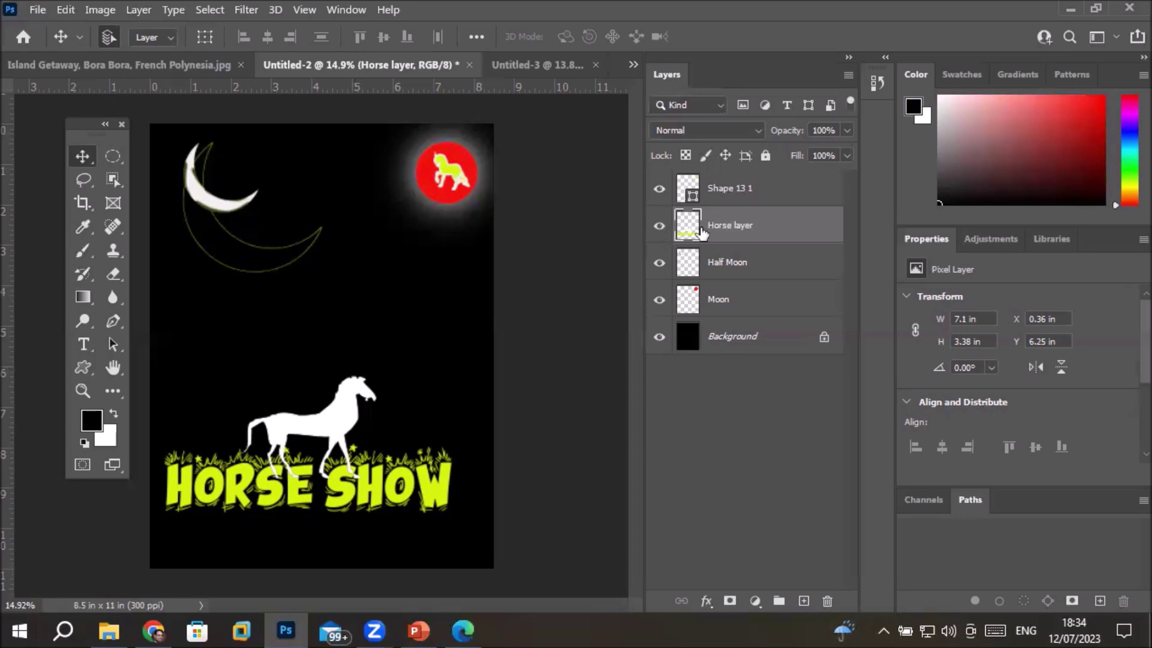
pyautogui.hotkey('ctrl', 't')
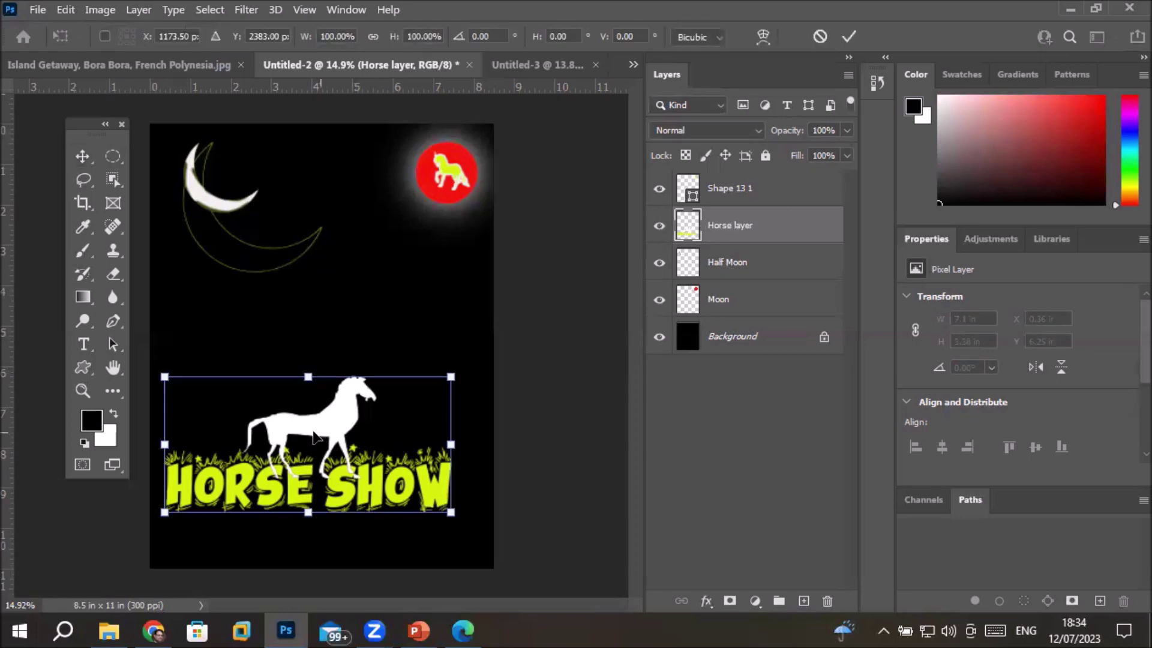
# Step: Reposition and rotate the horse artwork about -30° diagonally, then switch to Untitled-3
pyautogui.moveTo(316, 437); pyautogui.dragTo(311, 385)
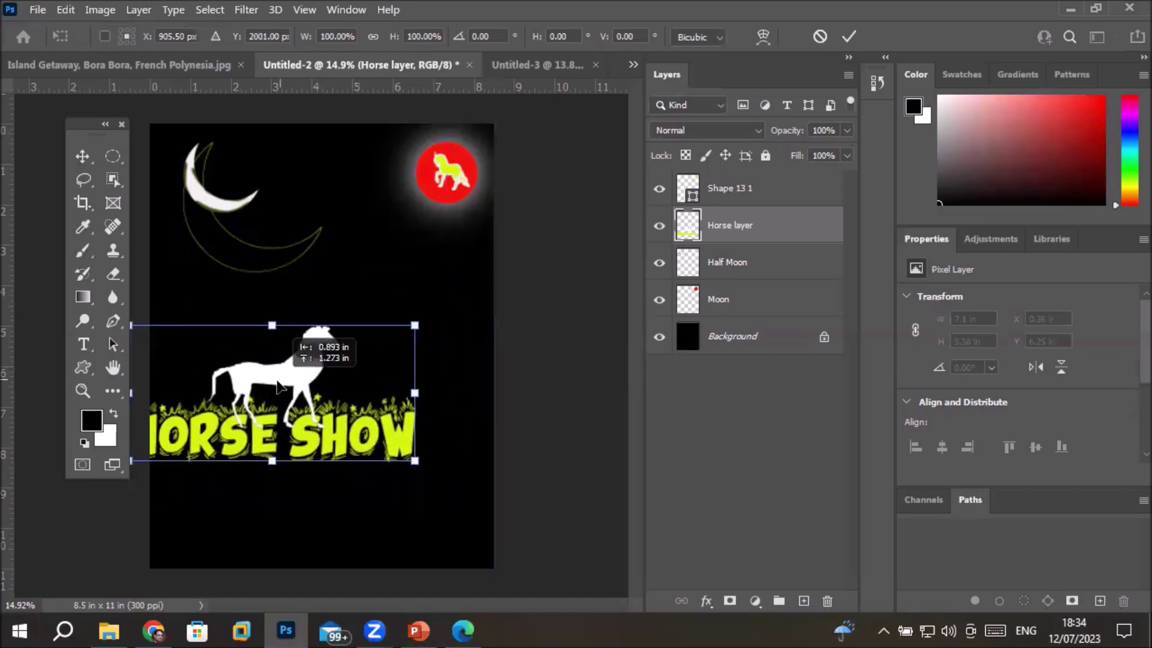
pyautogui.moveTo(310, 386); pyautogui.dragTo(330, 397)
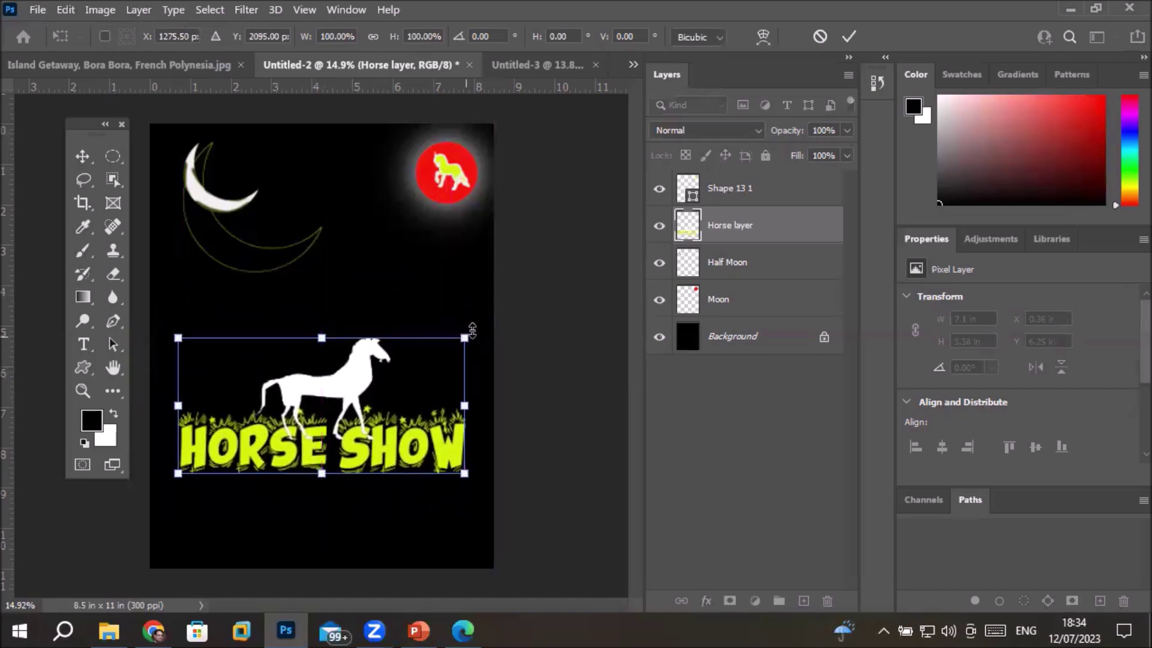
pyautogui.moveTo(478, 331); pyautogui.dragTo(415, 259)
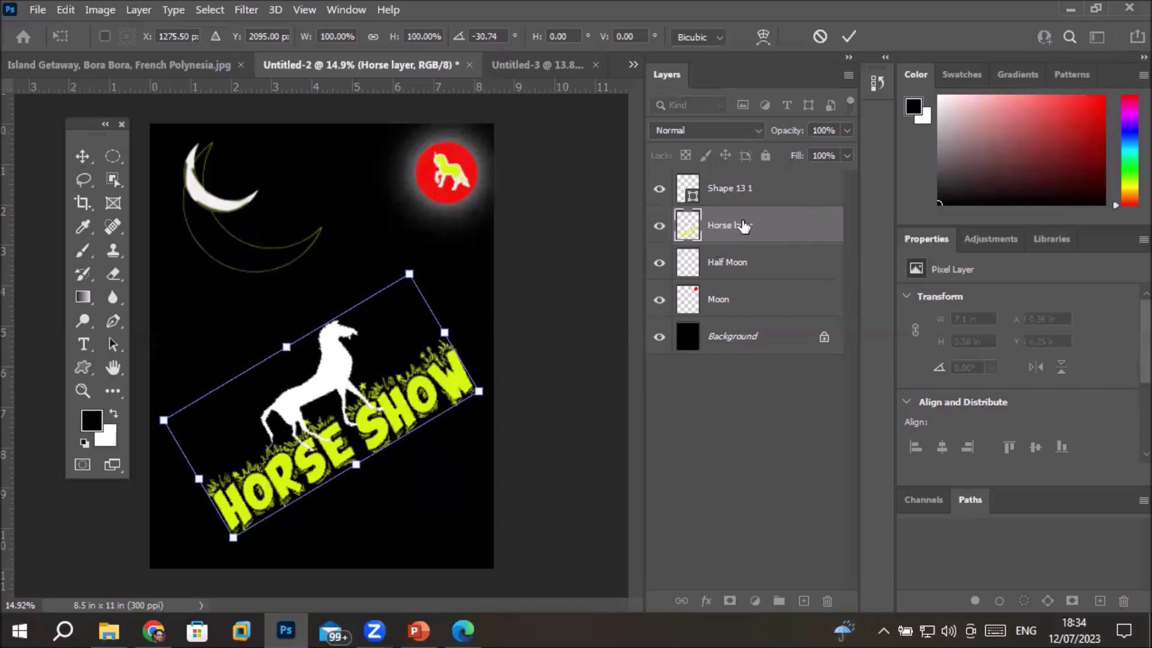
pyautogui.click(848, 37)
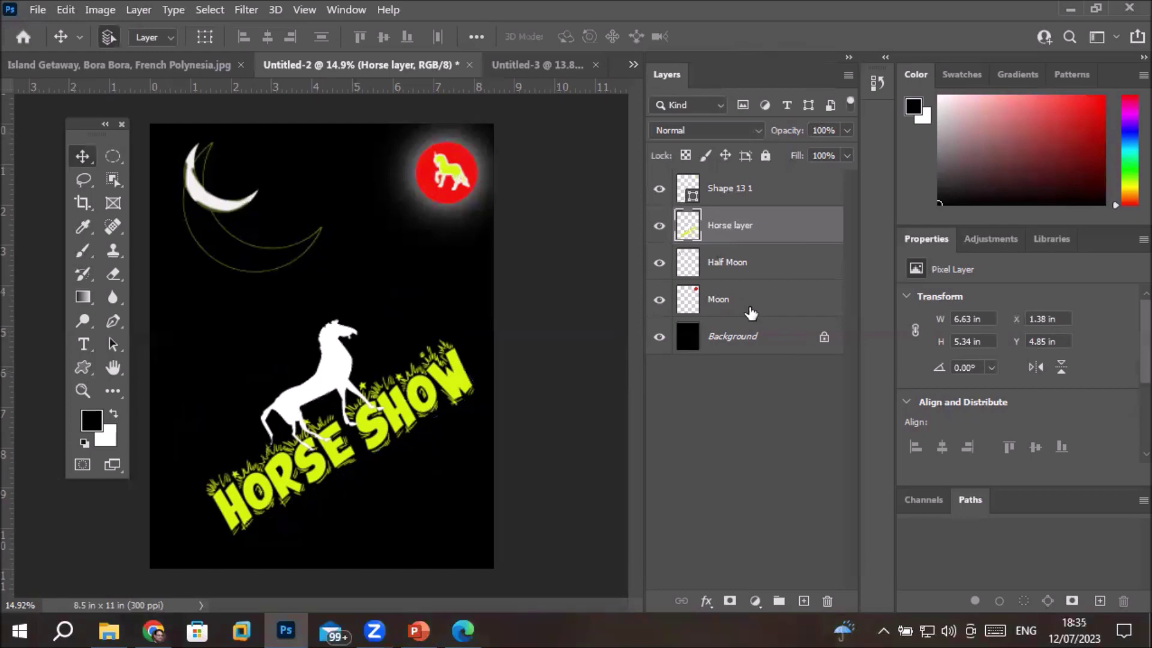
pyautogui.click(534, 67)
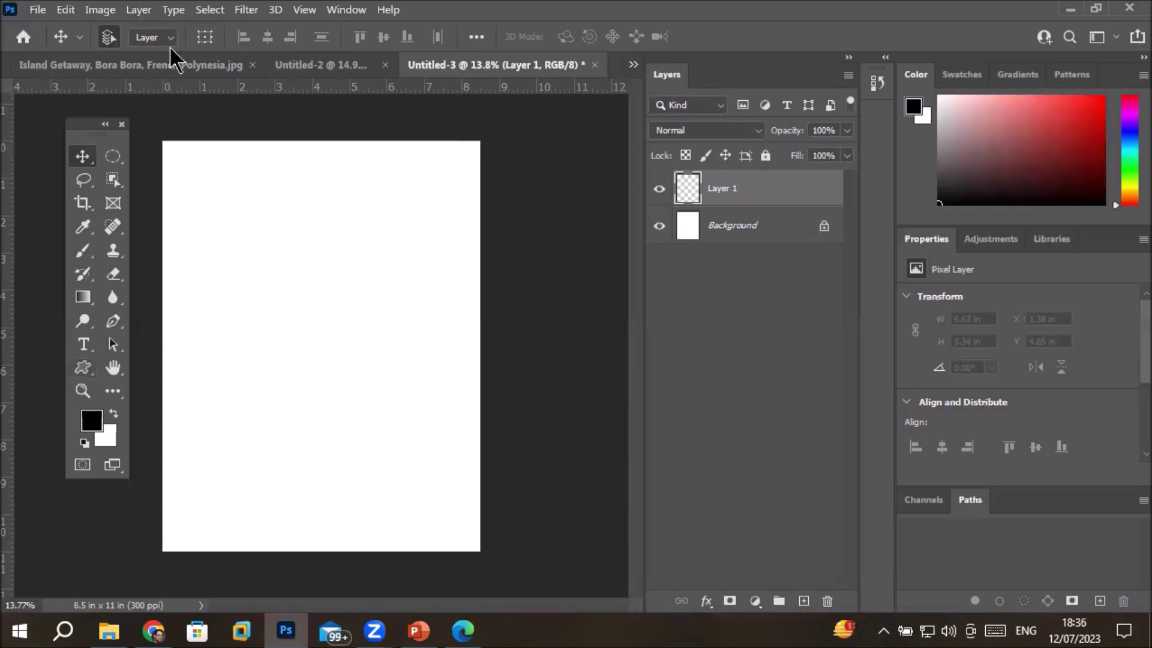
# Step: Return to the Horse Show poster, zoom out, and select the Brush tool
pyautogui.click(150, 67)
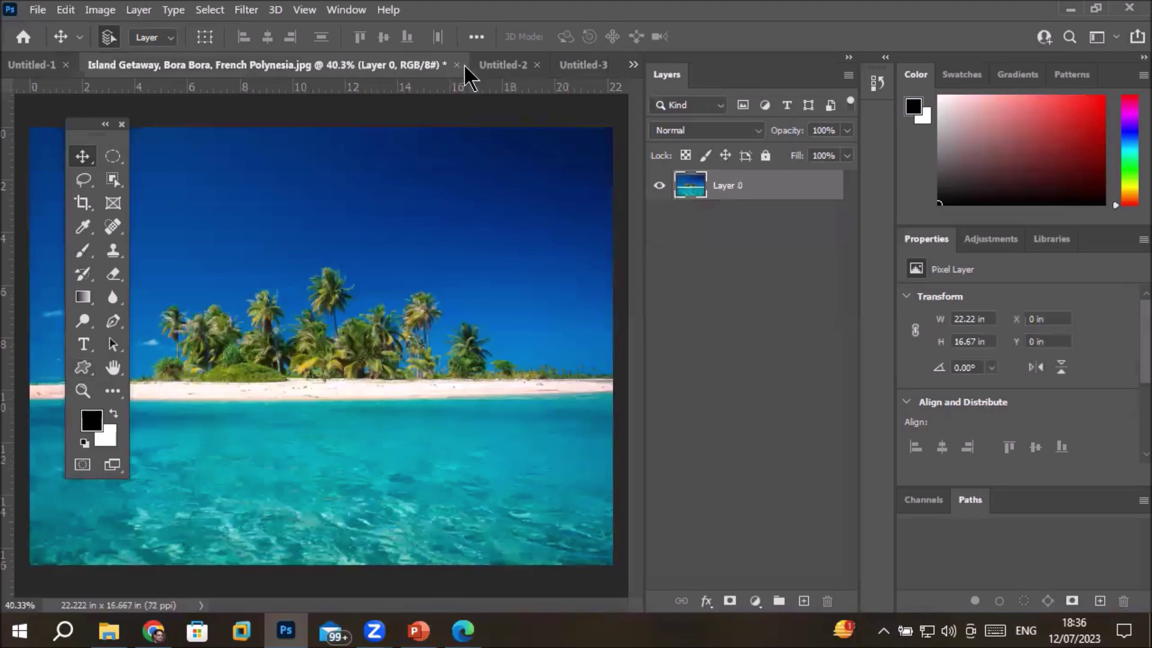
pyautogui.click(505, 67)
pyautogui.scroll(-2, 195, 528)
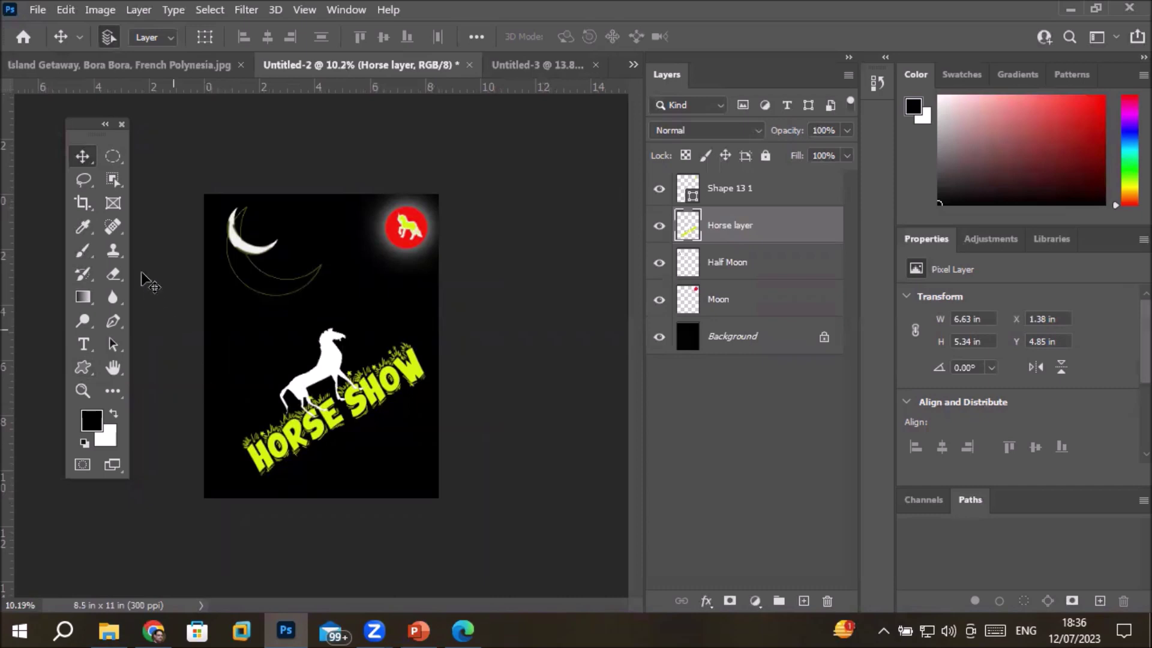
pyautogui.click(84, 251)
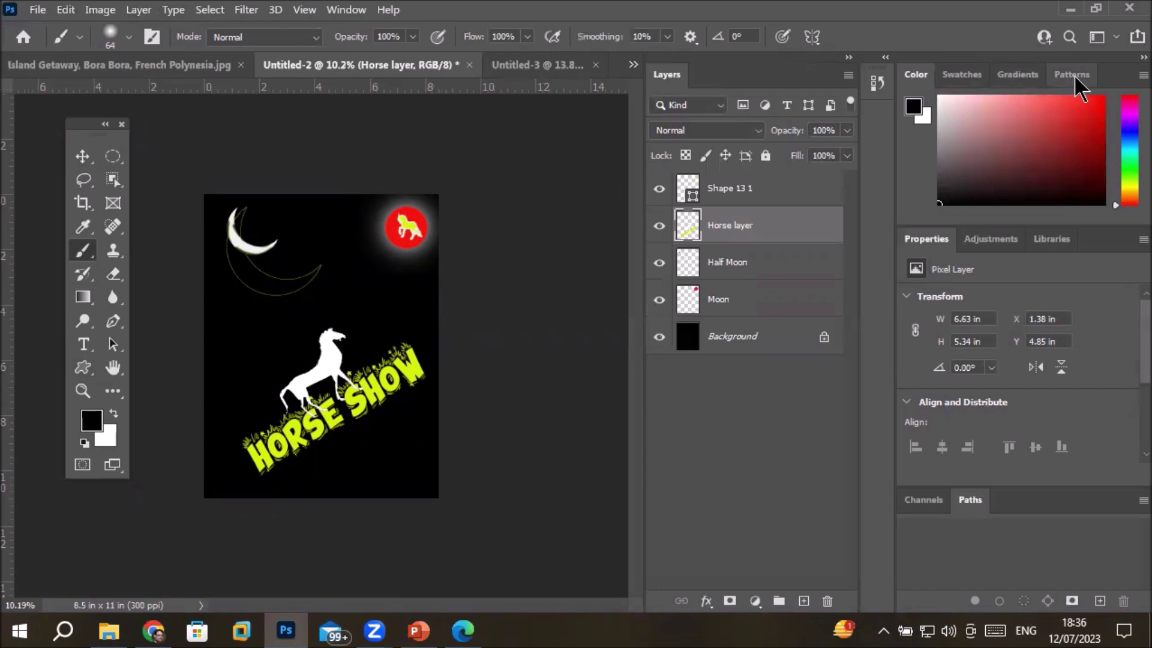
# Step: Show the Brushes panel from the Window menu and browse its settings and presets
pyautogui.click(347, 10)
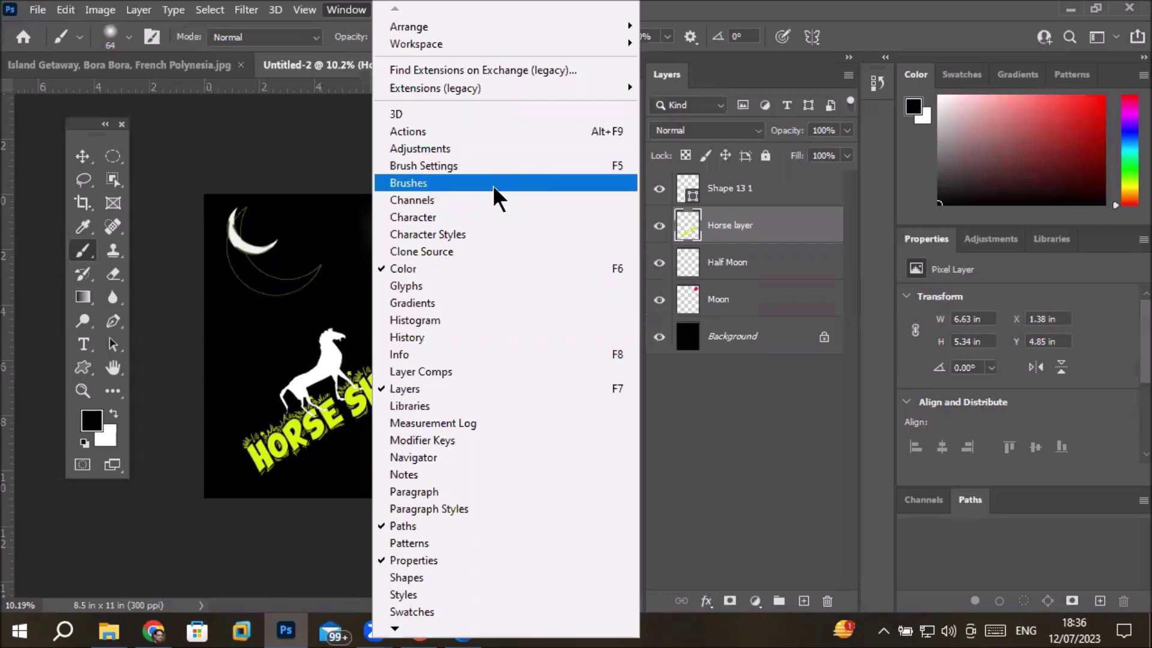
pyautogui.click(494, 191)
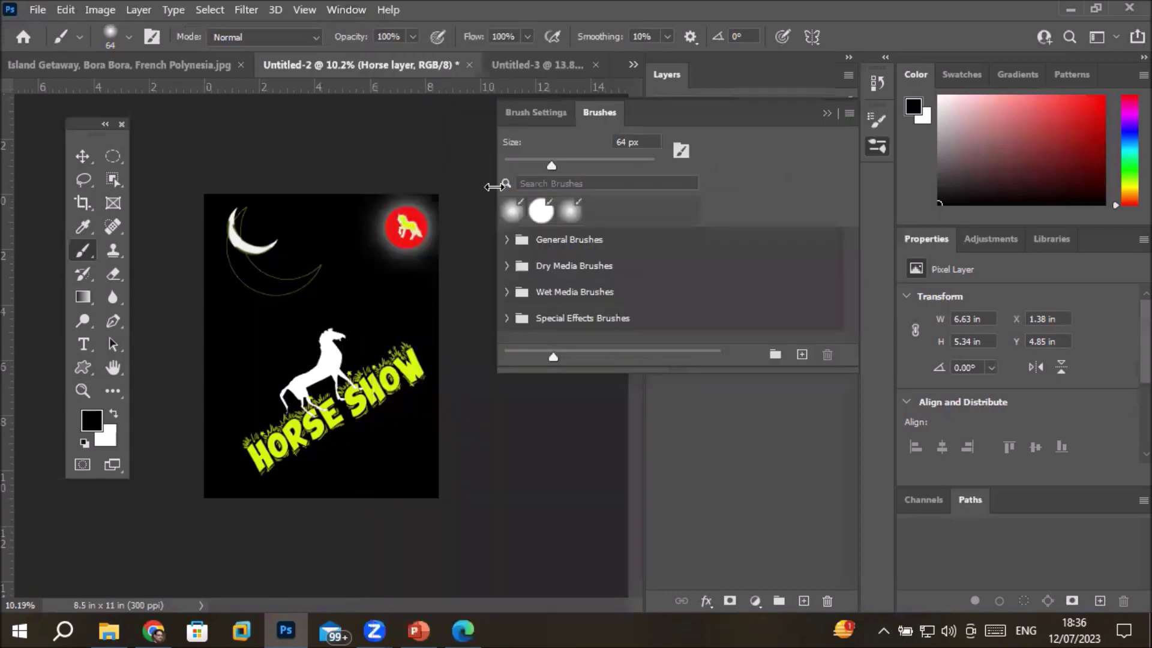
pyautogui.click(540, 114)
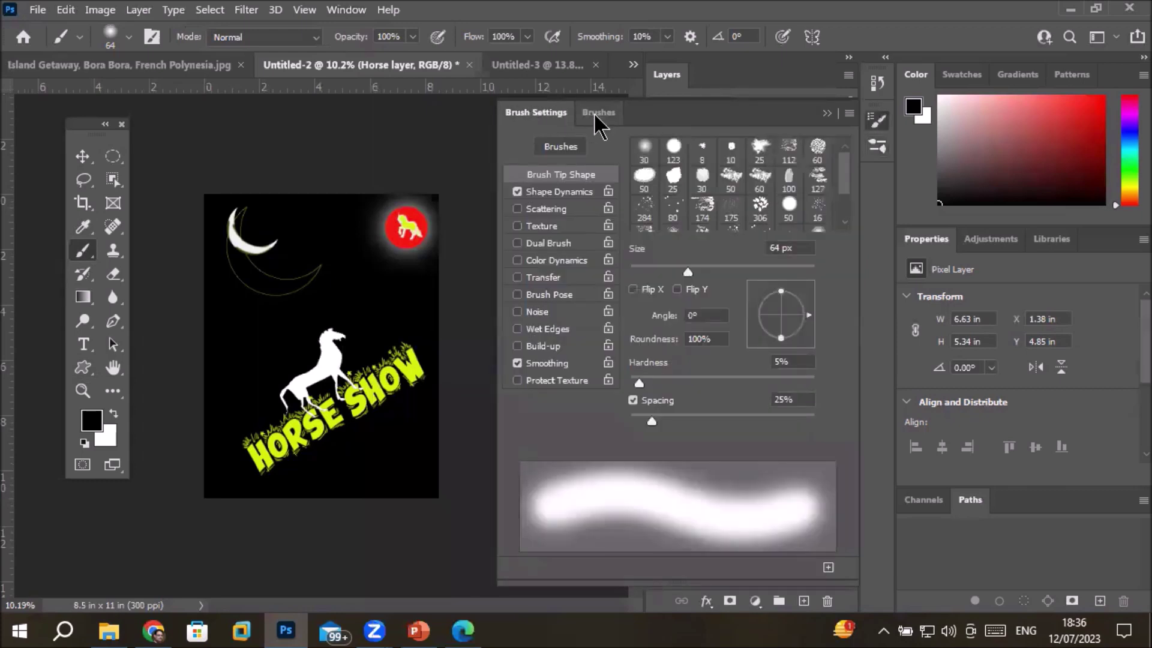
pyautogui.click(597, 114)
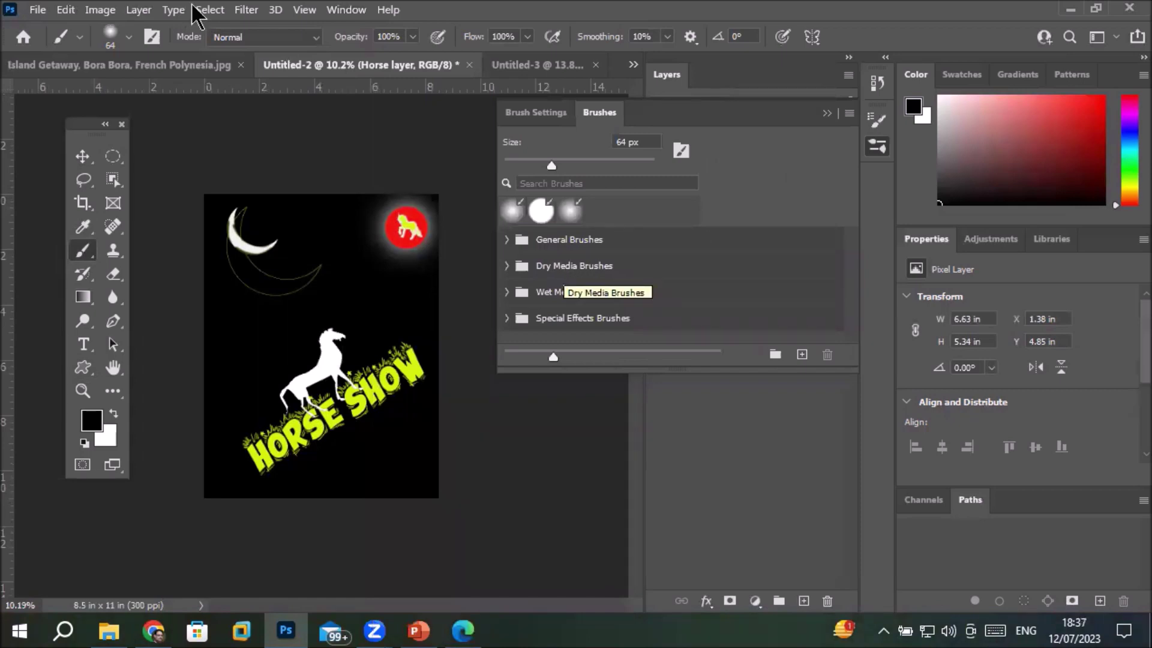
pyautogui.click(128, 37)
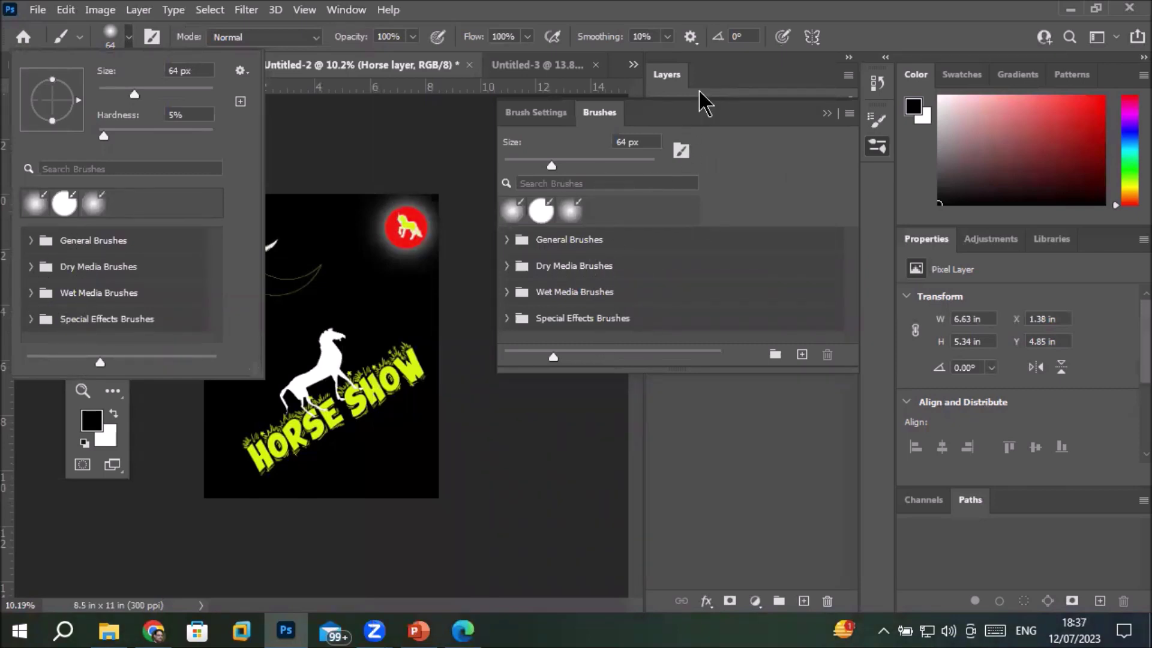
pyautogui.click(591, 113)
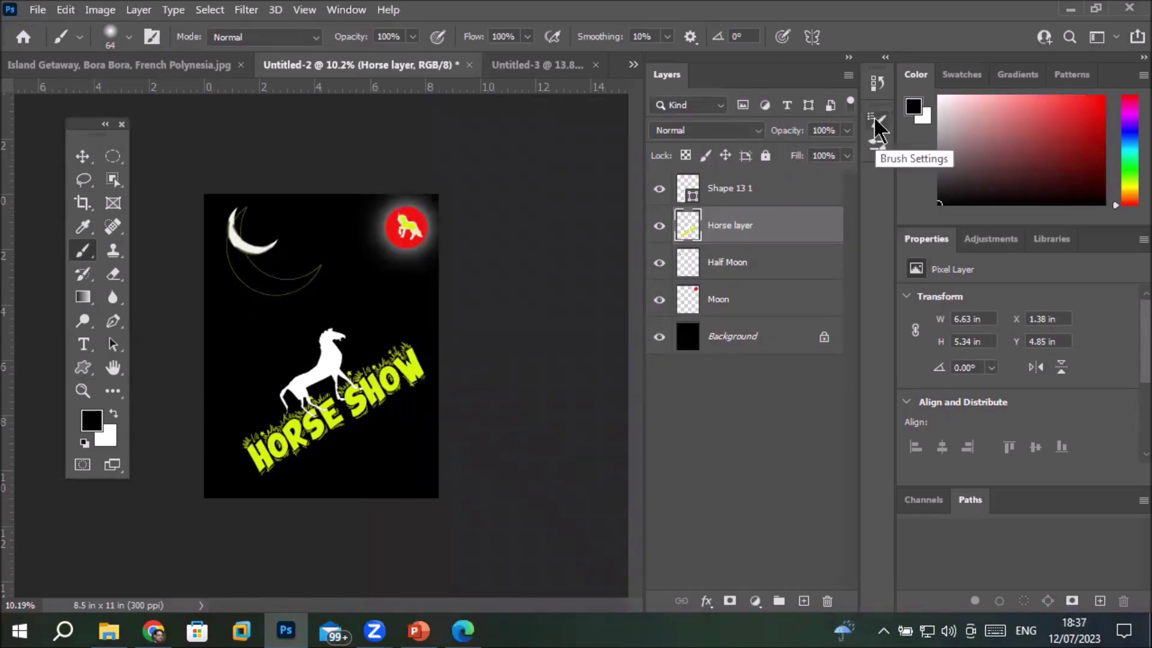
# Step: Toggle Brush Settings, drag the Brushes panel taller, then go to File Explorer
pyautogui.click(877, 126)
pyautogui.click(877, 127)
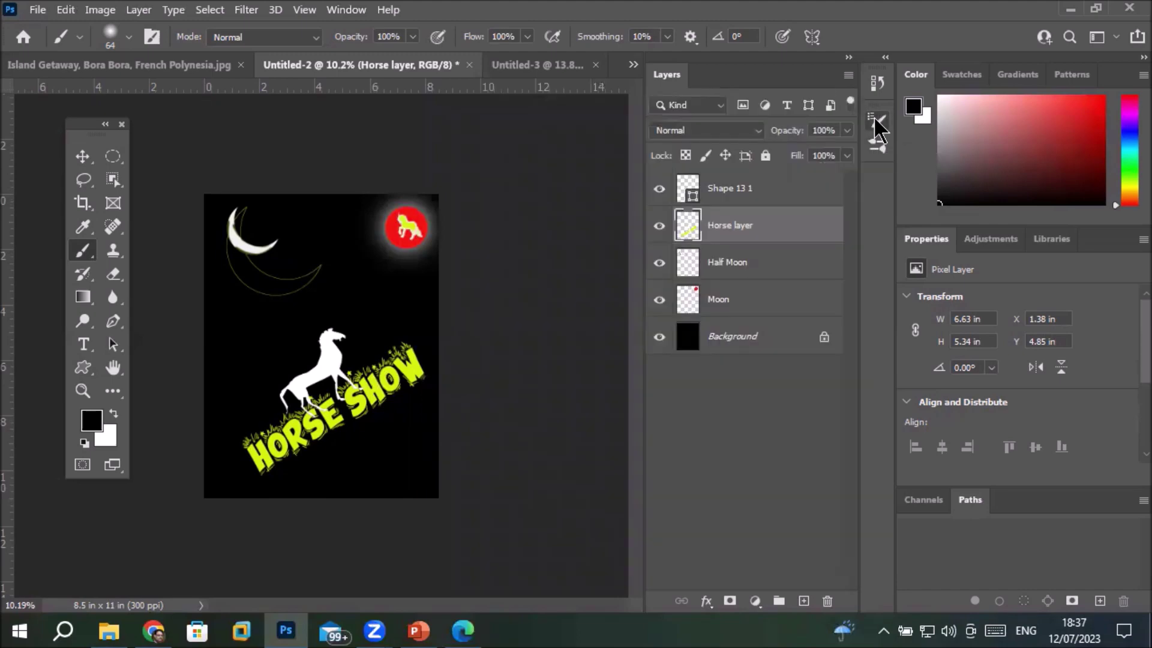
pyautogui.click(877, 127)
pyautogui.click(877, 126)
pyautogui.click(877, 126)
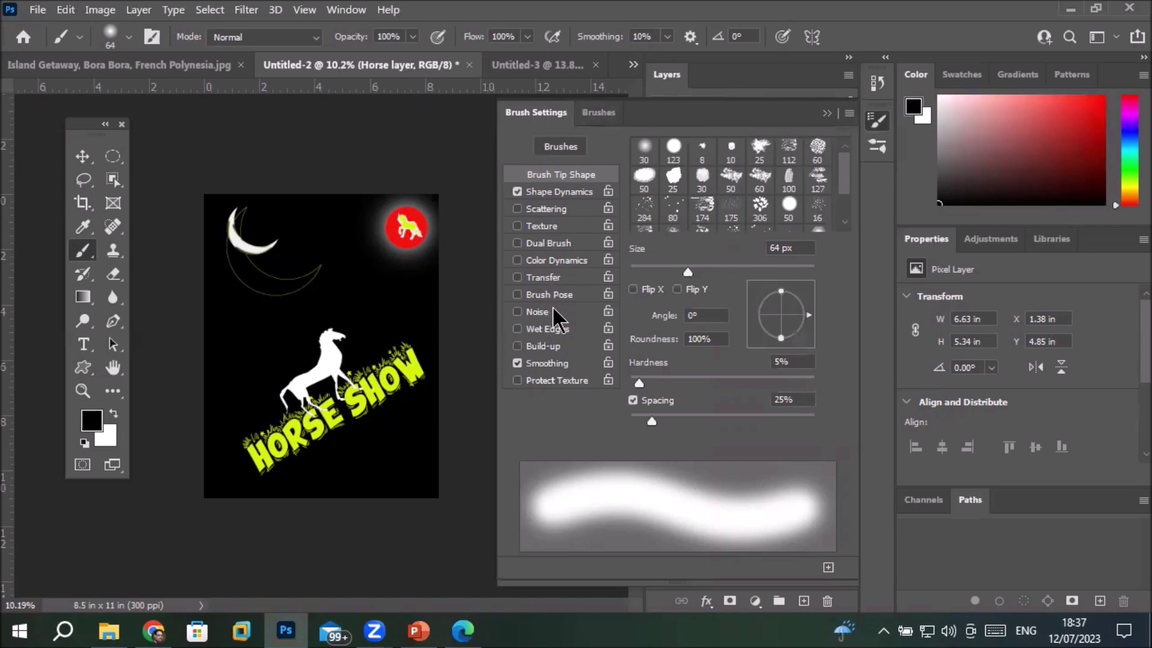
pyautogui.click(597, 113)
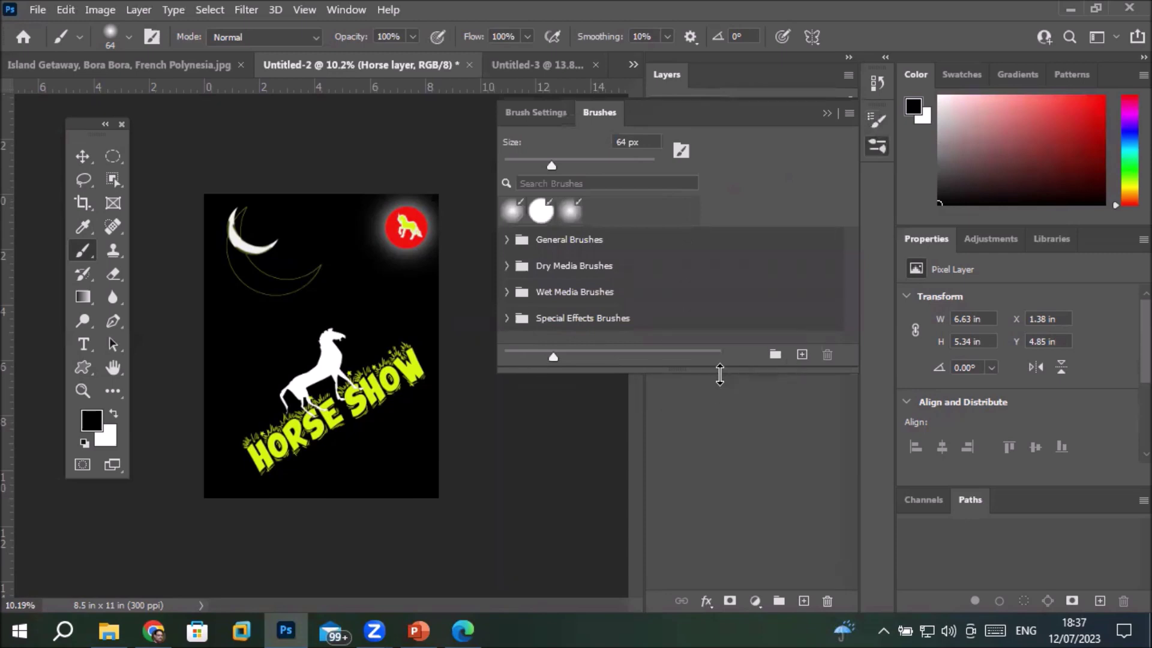
pyautogui.moveTo(720, 375); pyautogui.dragTo(714, 474)
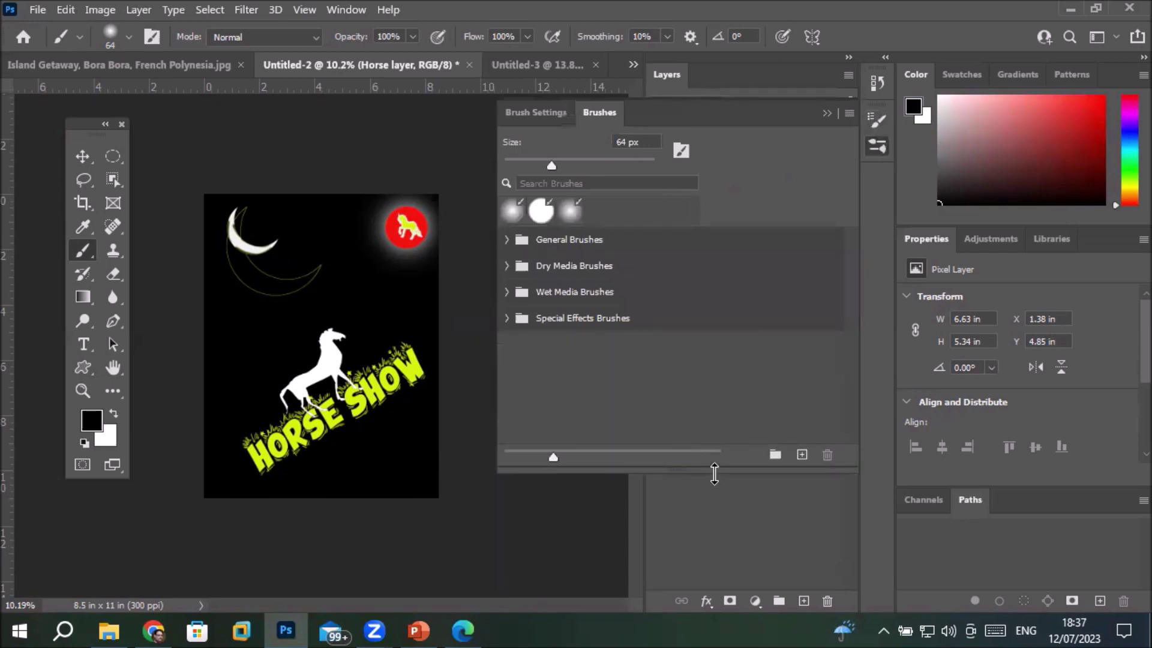
pyautogui.click(114, 632)
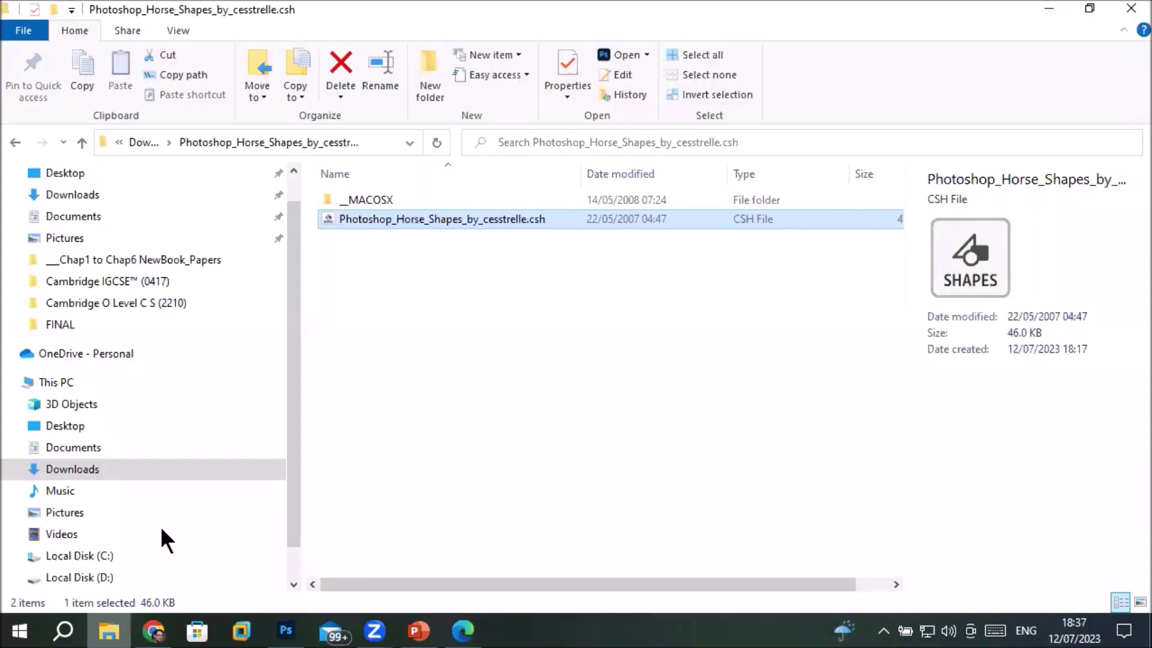
# Step: Extract the Resource Boy cloud brushes archive in Downloads into its own folder
pyautogui.click(97, 196)
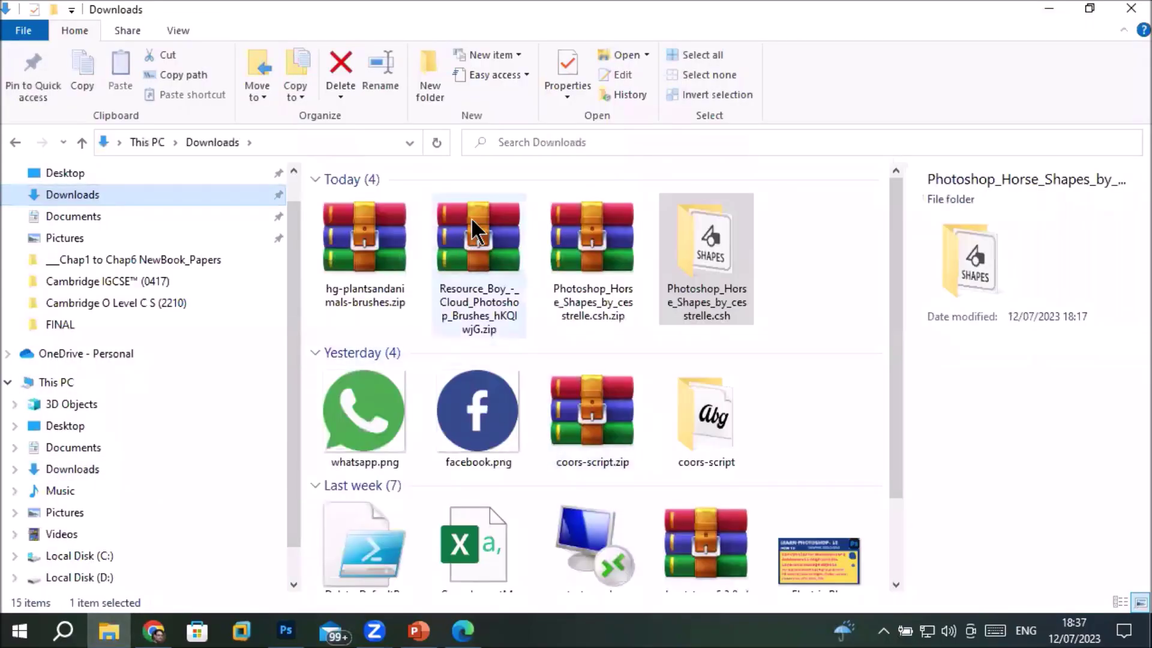
pyautogui.click(472, 221)
pyautogui.rightClick(473, 220)
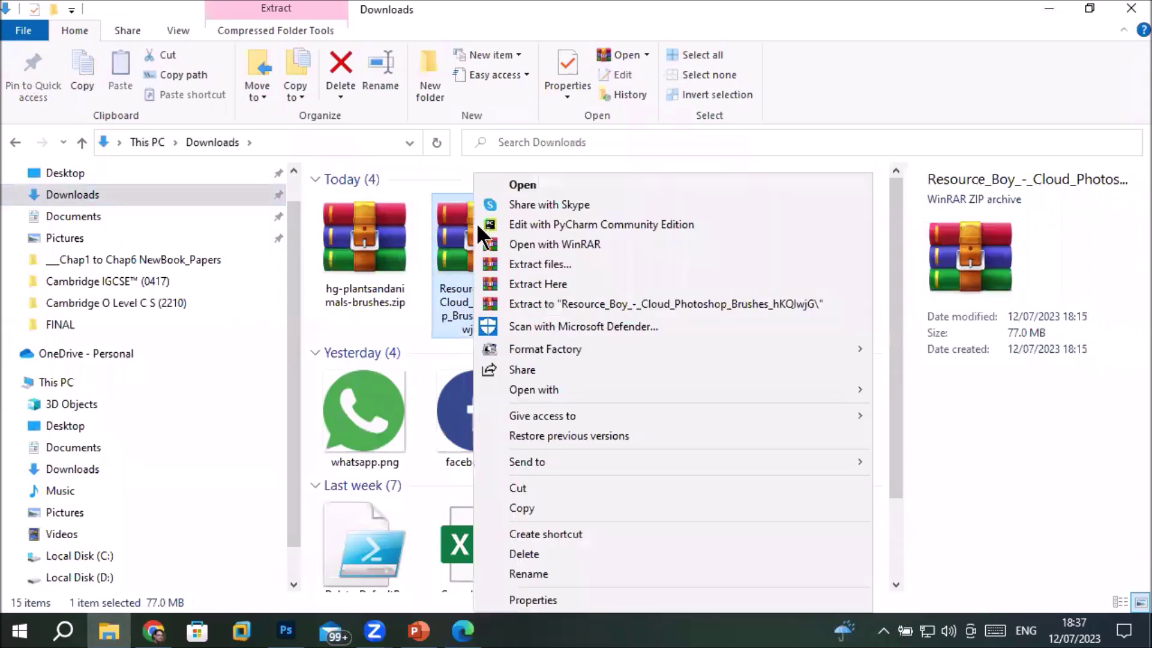
pyautogui.click(623, 304)
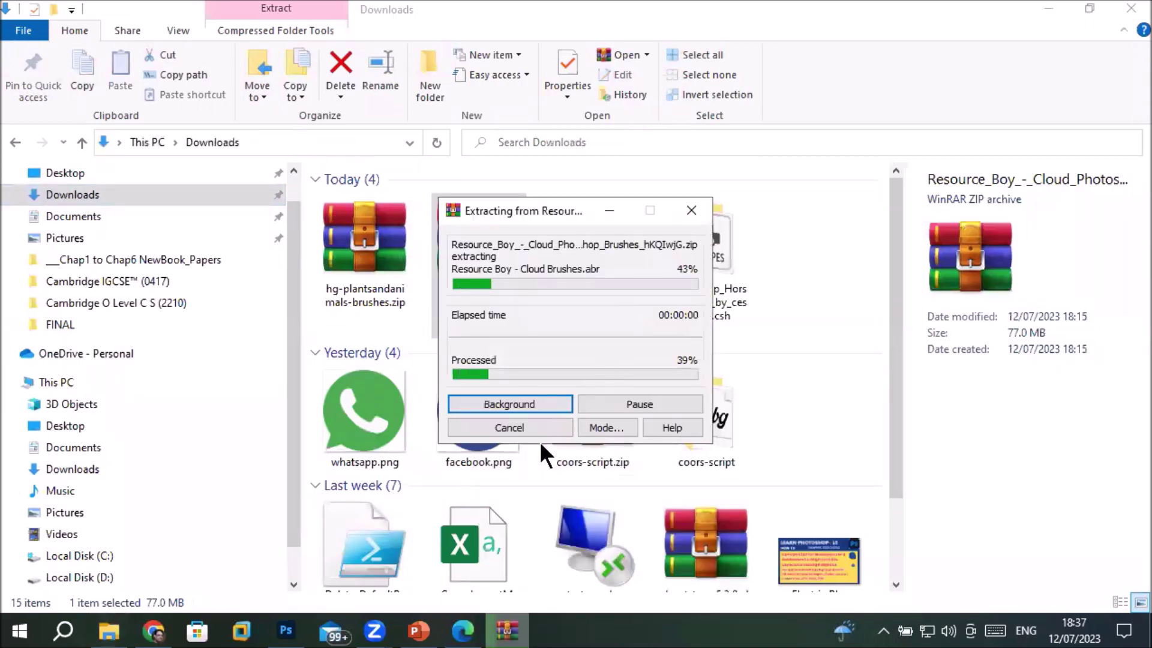
# Step: Extract the hg-plantsandanimals-brushes archive into its own folder and select the Resource Boy folder
pyautogui.click(369, 245)
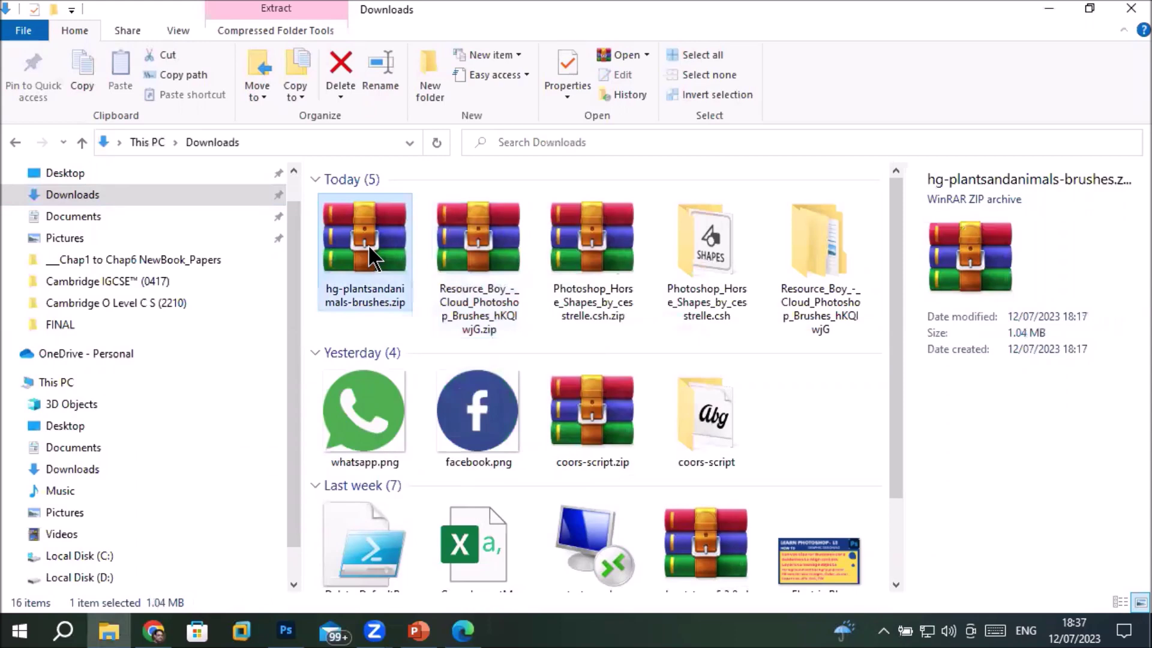
pyautogui.rightClick(369, 243)
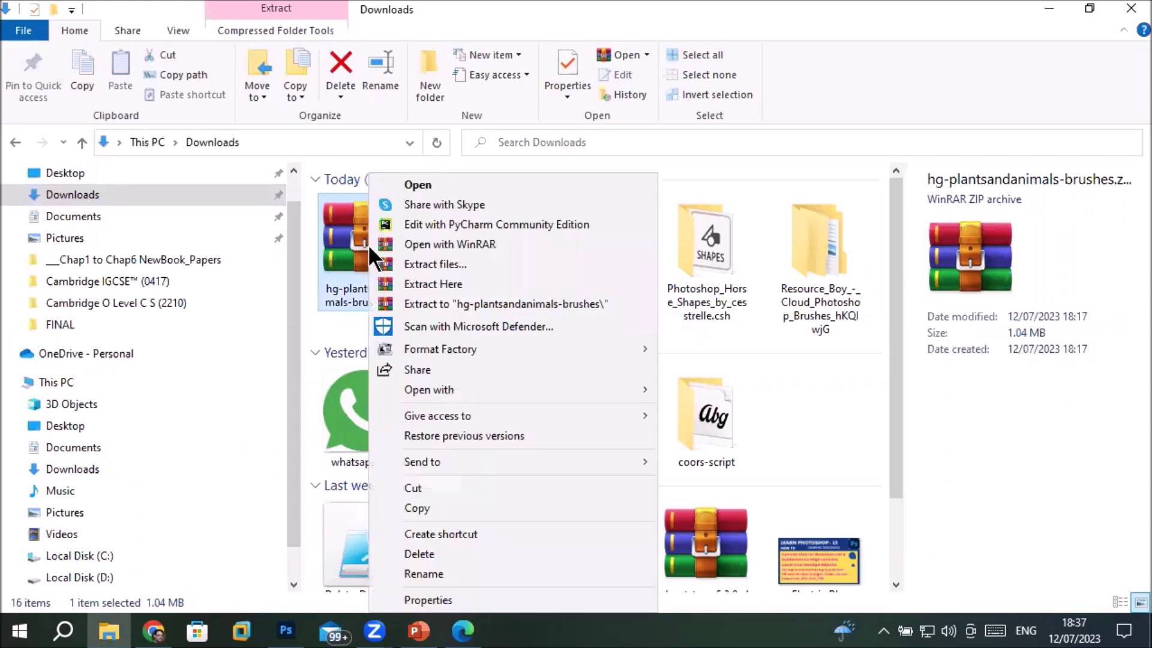
pyautogui.click(548, 304)
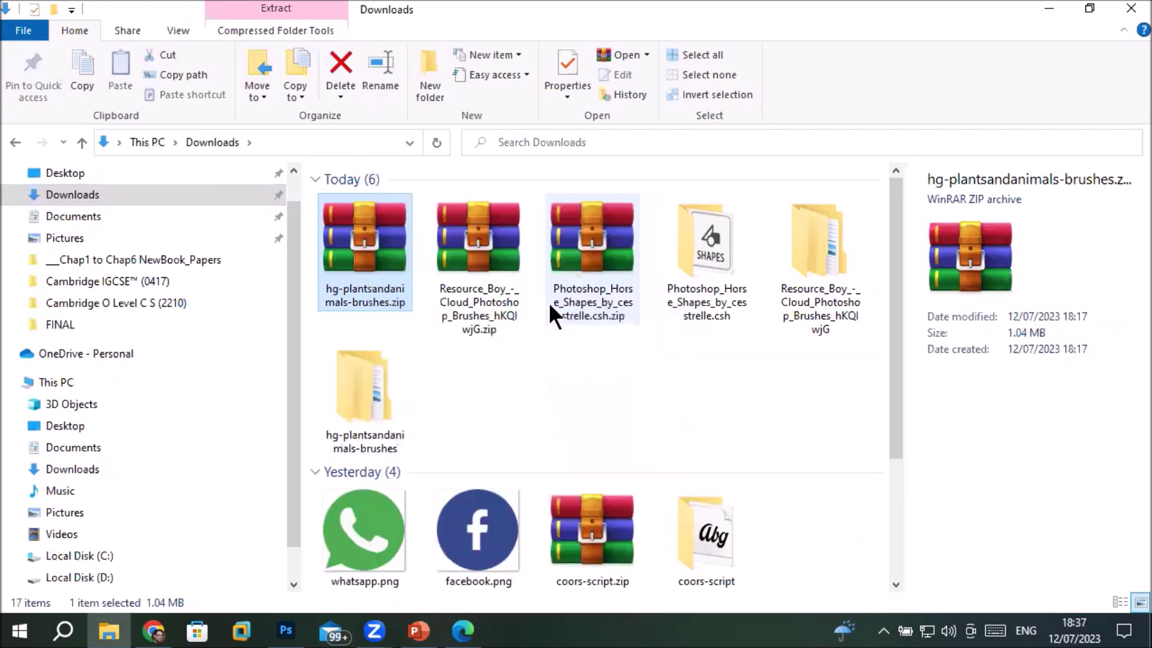
pyautogui.moveTo(708, 247)
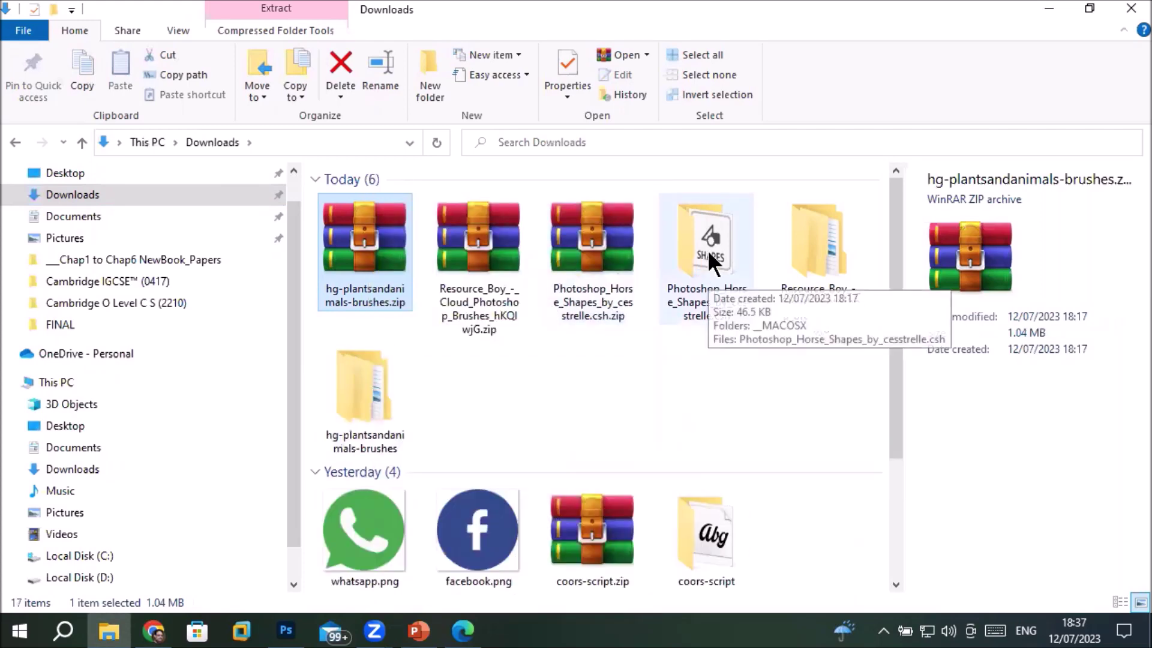
pyautogui.click(816, 251)
# Step: Inspect the cloud brushes file in the Resource Boy folder, then return to Downloads
pyautogui.doubleClick(816, 250)
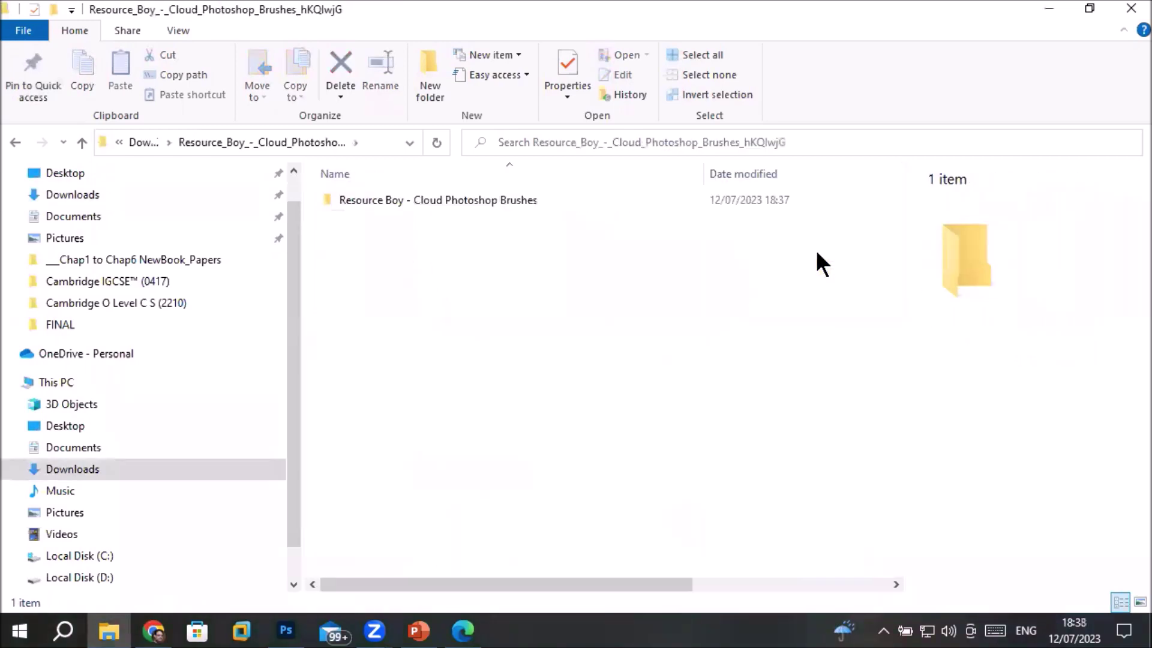
pyautogui.doubleClick(423, 197)
pyautogui.click(509, 200)
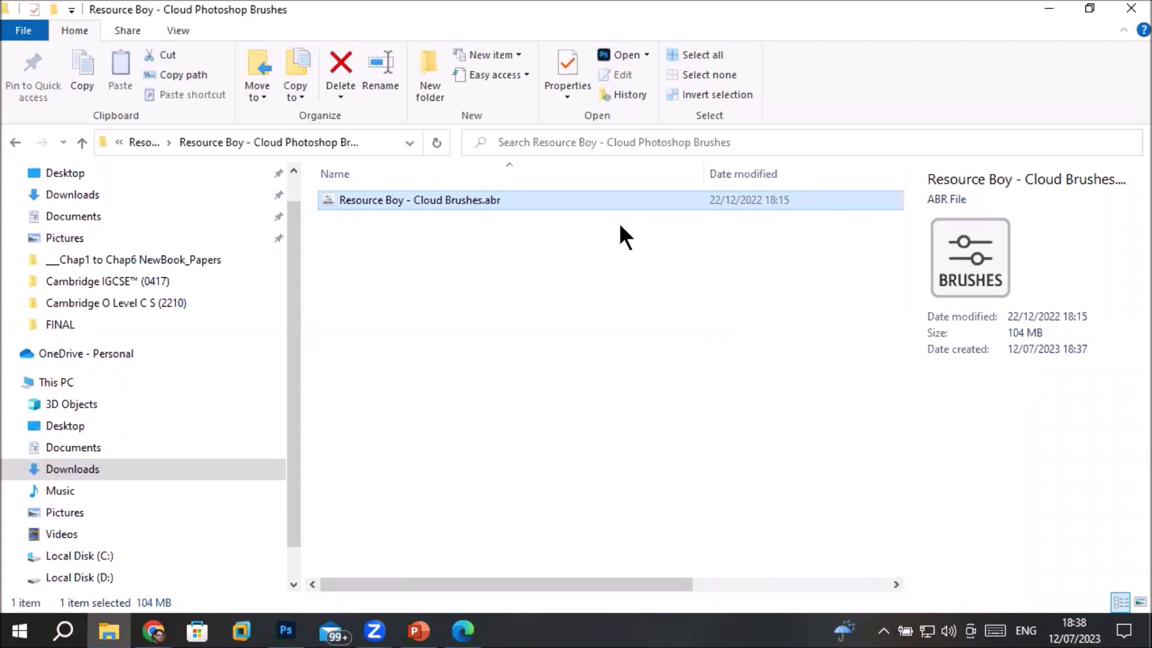
pyautogui.click(210, 145)
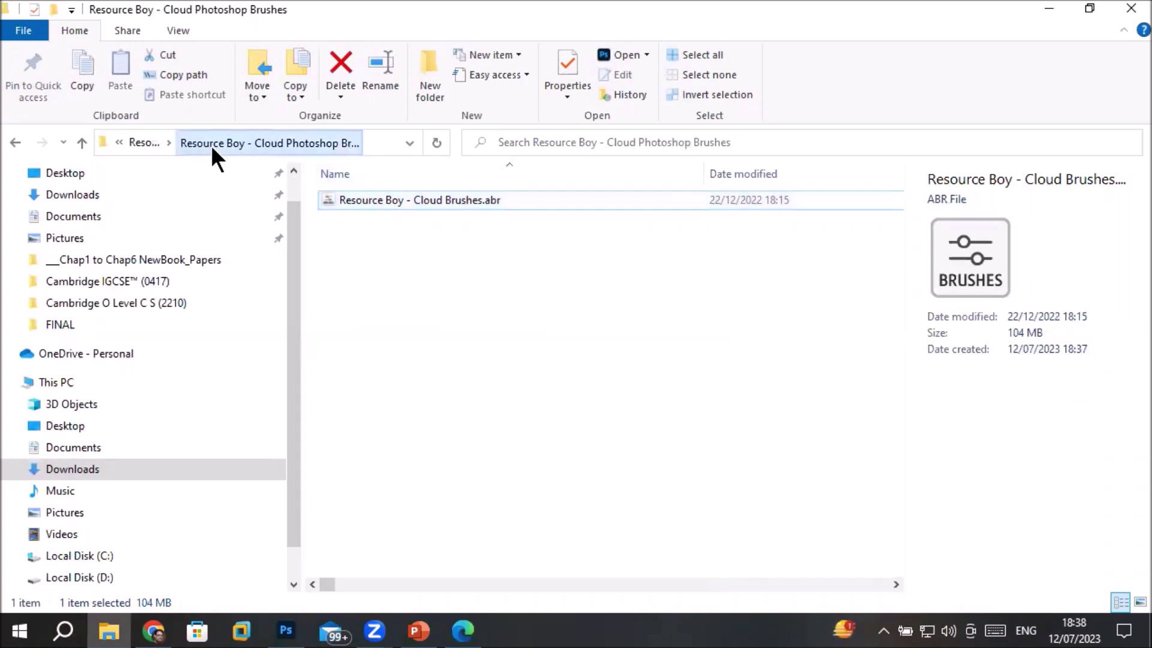
pyautogui.click(144, 142)
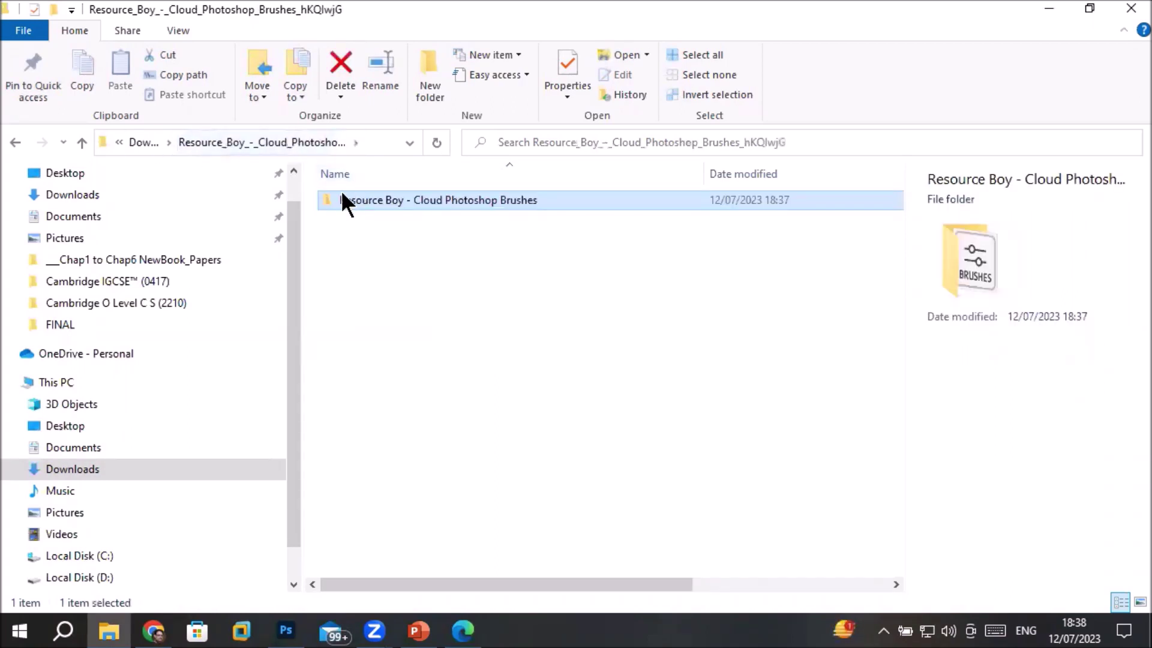
pyautogui.click(133, 142)
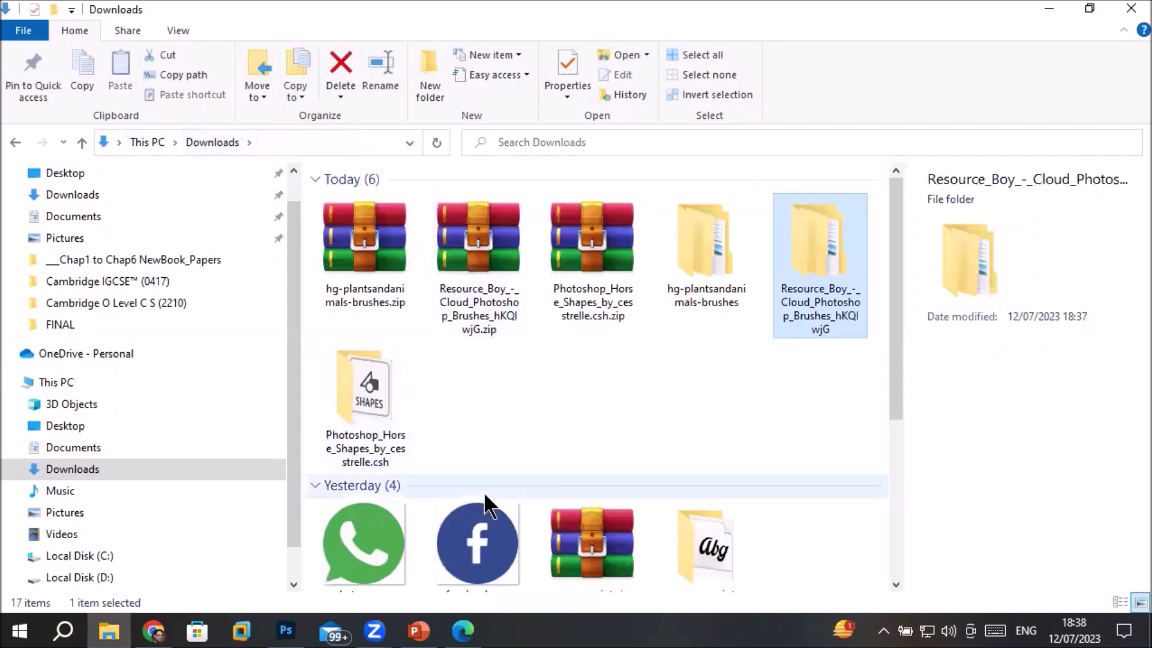
# Step: Locate the hg-plantsandanimals.abr file in its folder and return to Photoshop
pyautogui.doubleClick(365, 403)
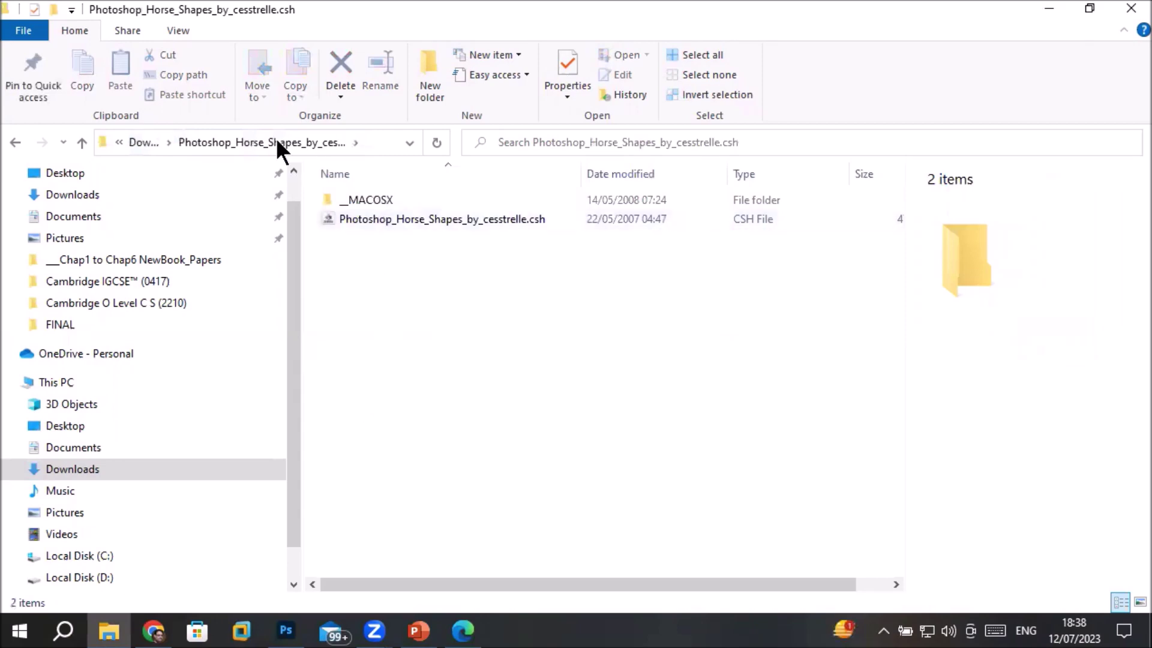
pyautogui.click(144, 143)
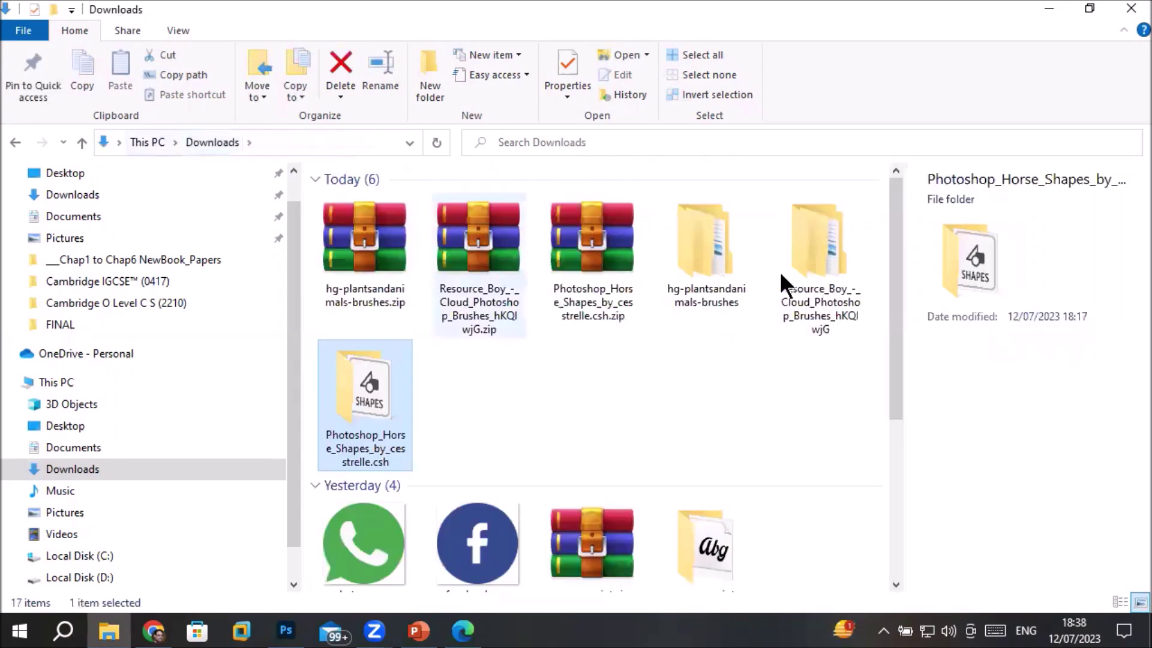
pyautogui.click(823, 257)
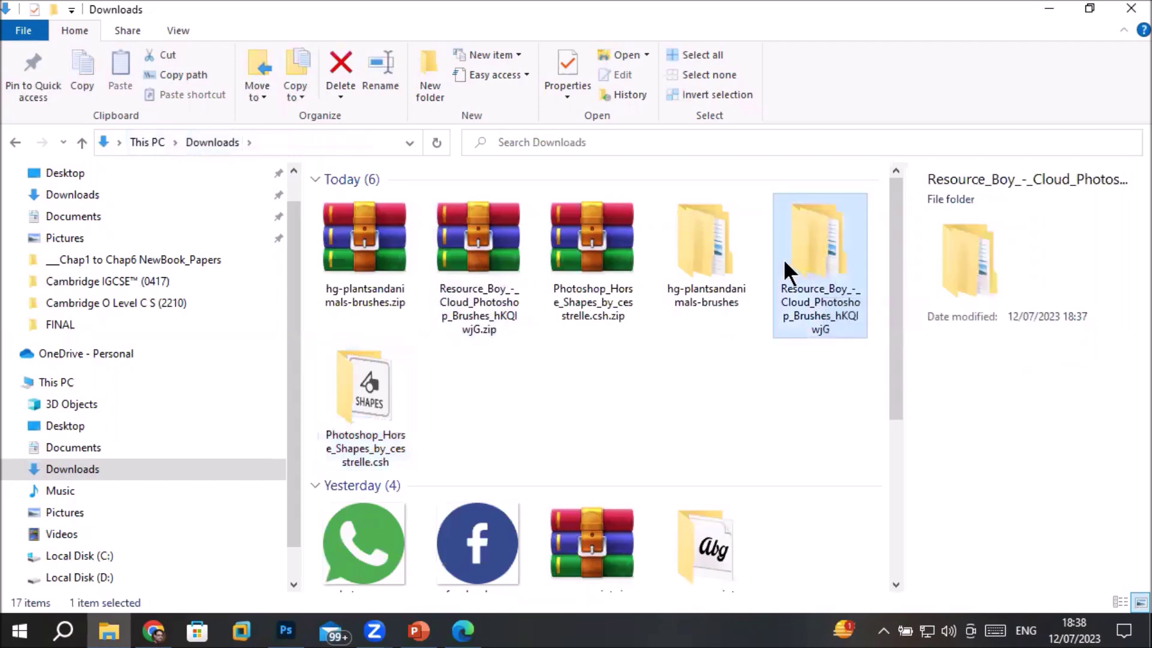
pyautogui.doubleClick(693, 246)
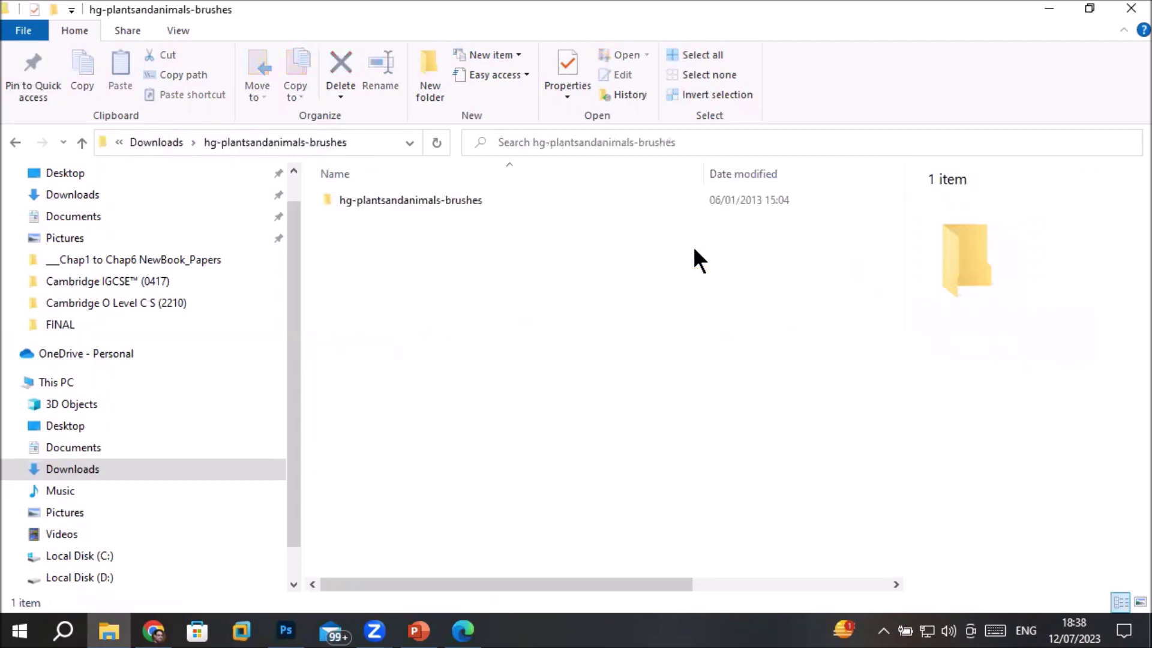
pyautogui.doubleClick(408, 200)
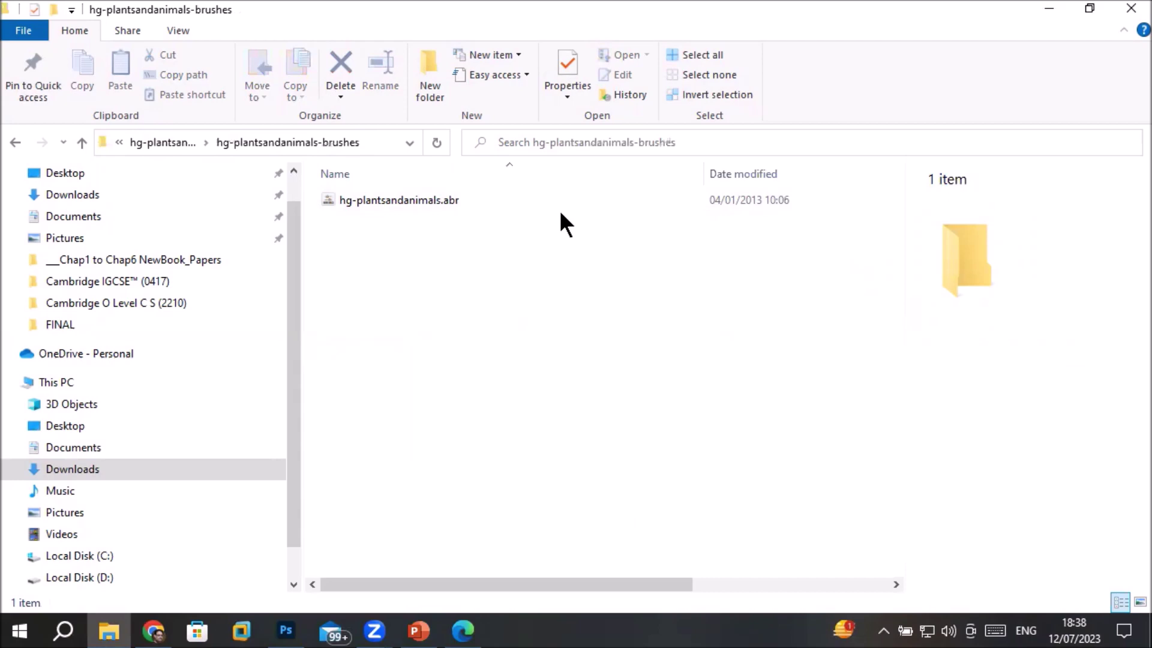
pyautogui.click(282, 631)
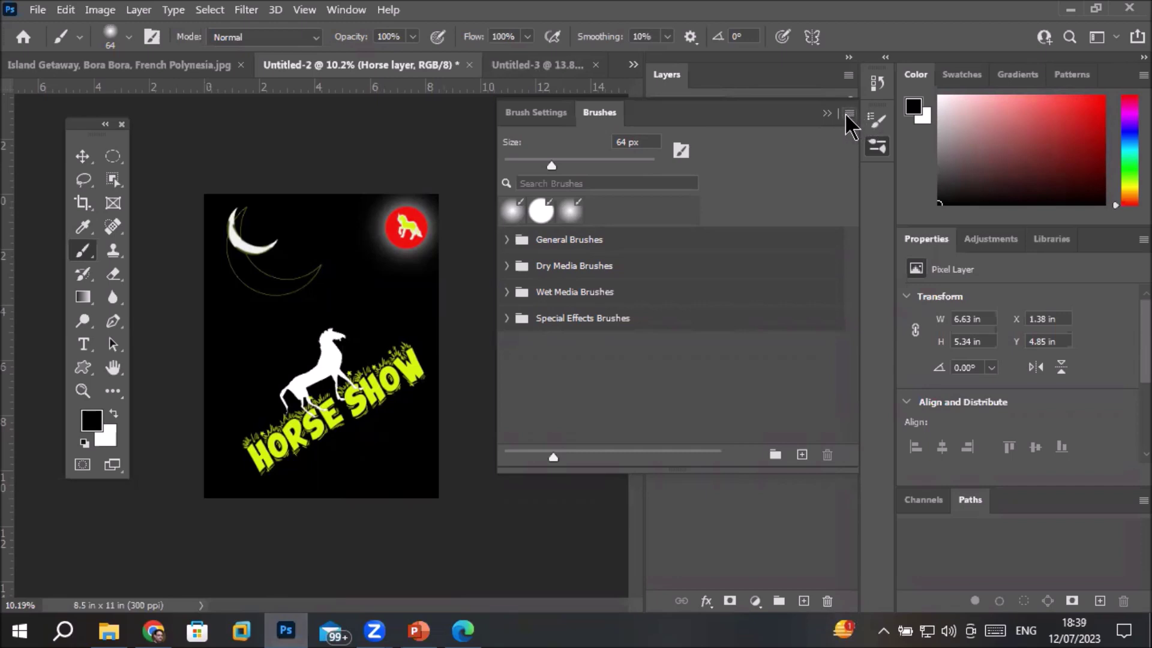
# Step: Import hg-plantsandanimals.abr from Downloads through the Brushes panel menu and expand its group
pyautogui.click(597, 115)
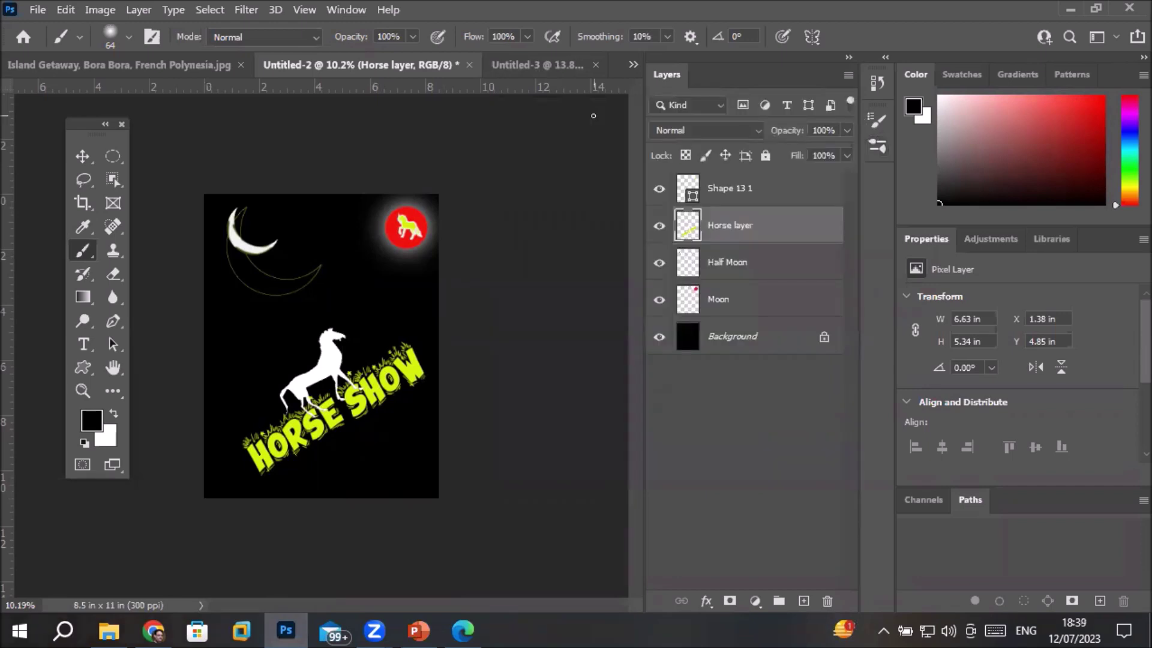
pyautogui.click(879, 126)
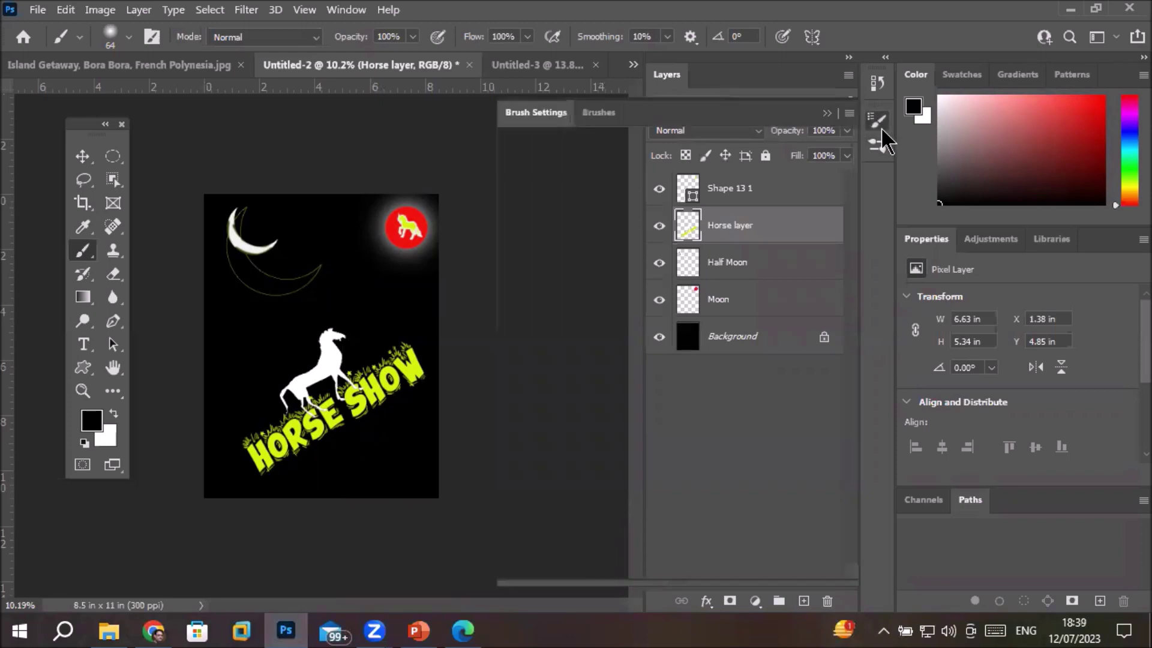
pyautogui.click(596, 115)
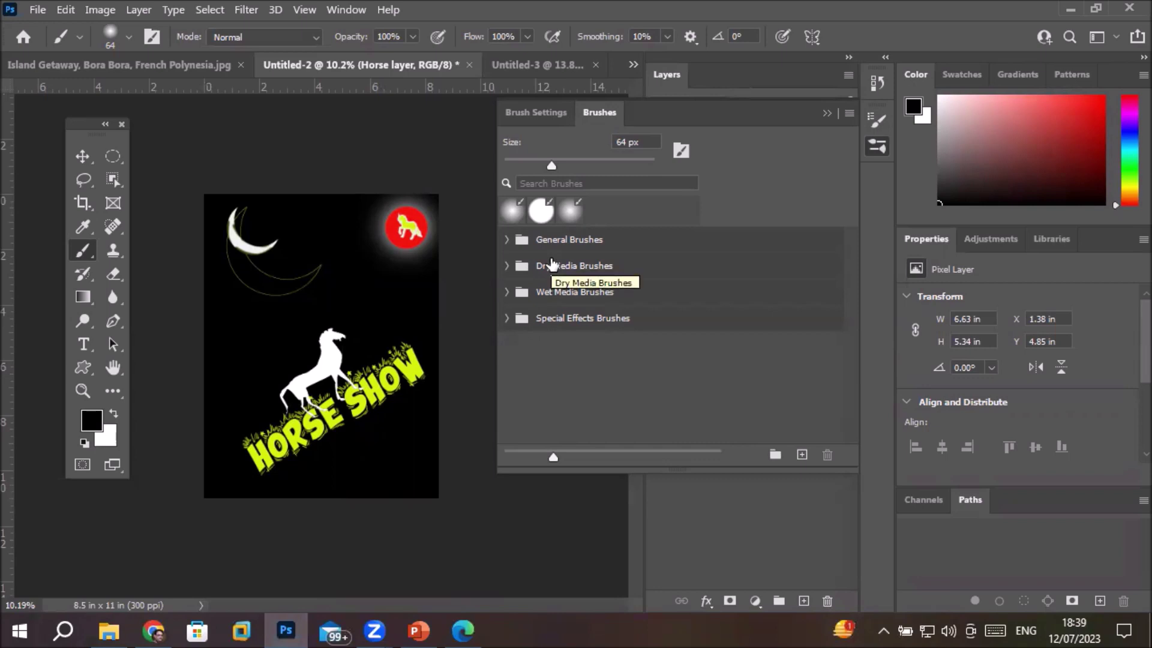
pyautogui.click(849, 113)
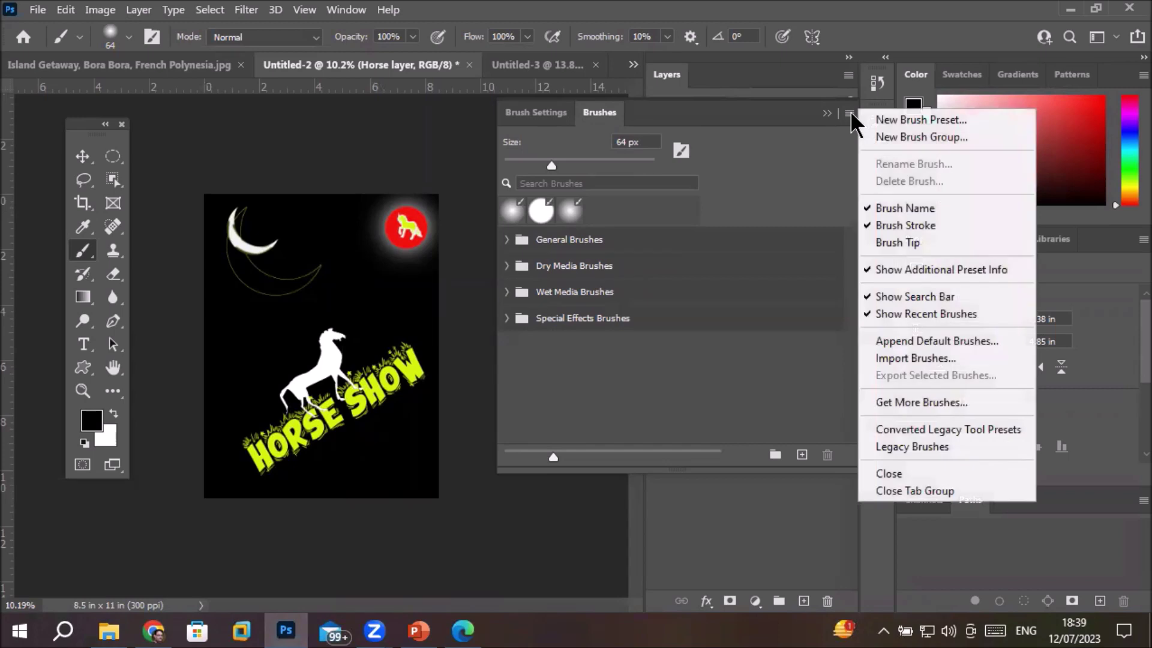
pyautogui.click(891, 358)
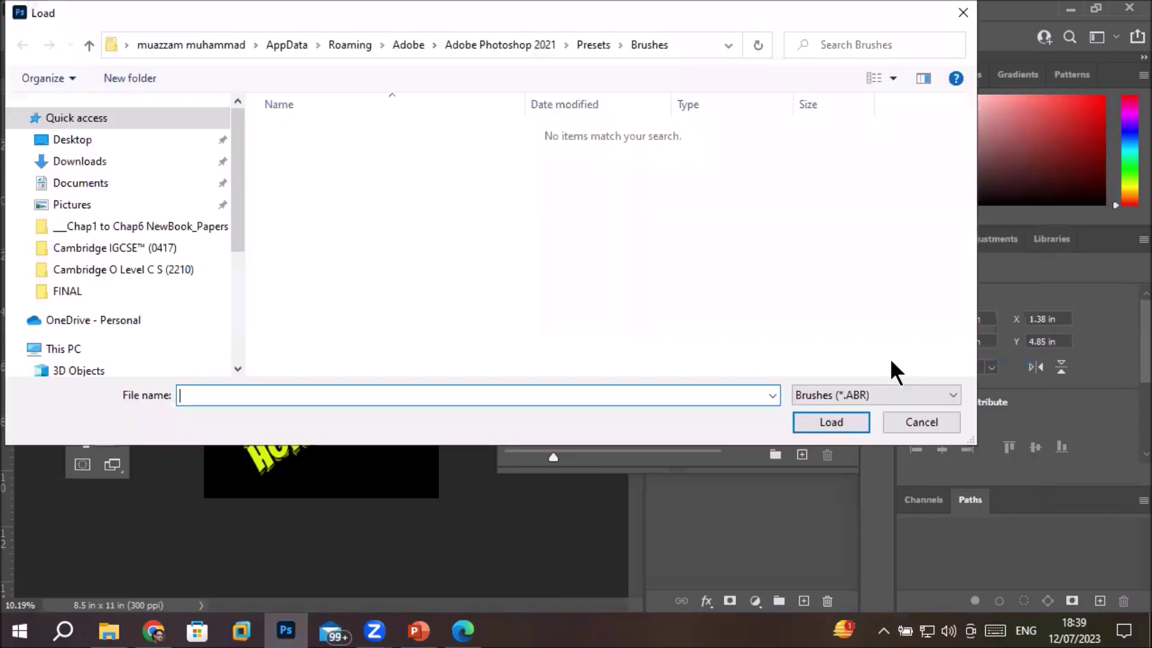
pyautogui.moveTo(80, 183)
pyautogui.click(113, 162)
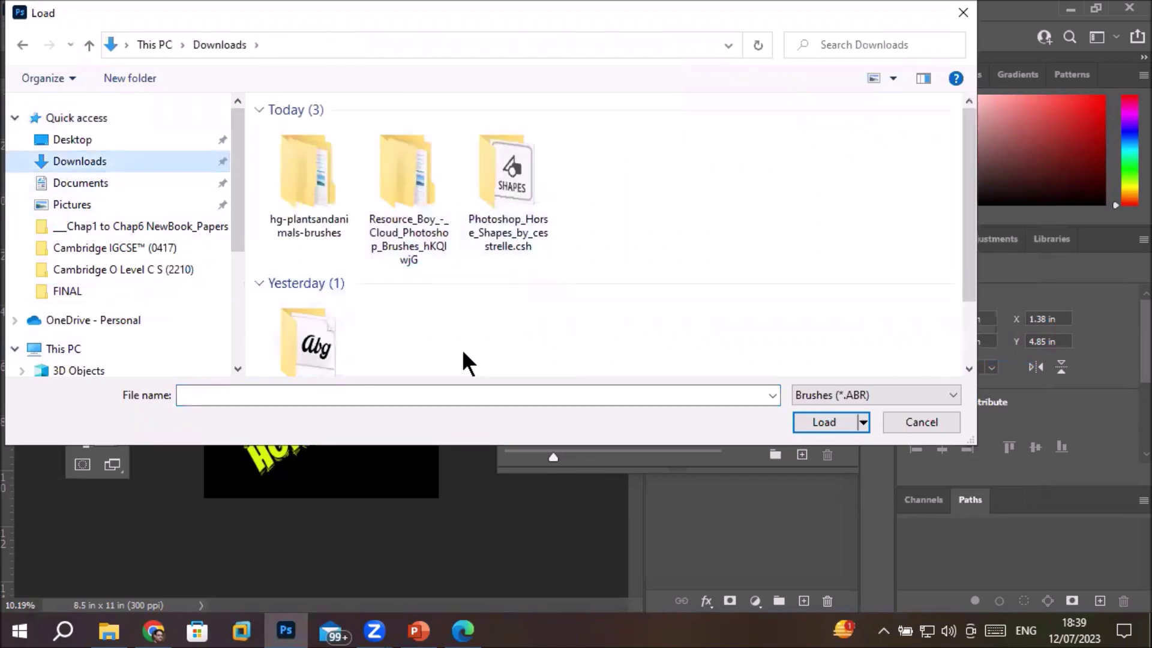
pyautogui.doubleClick(312, 198)
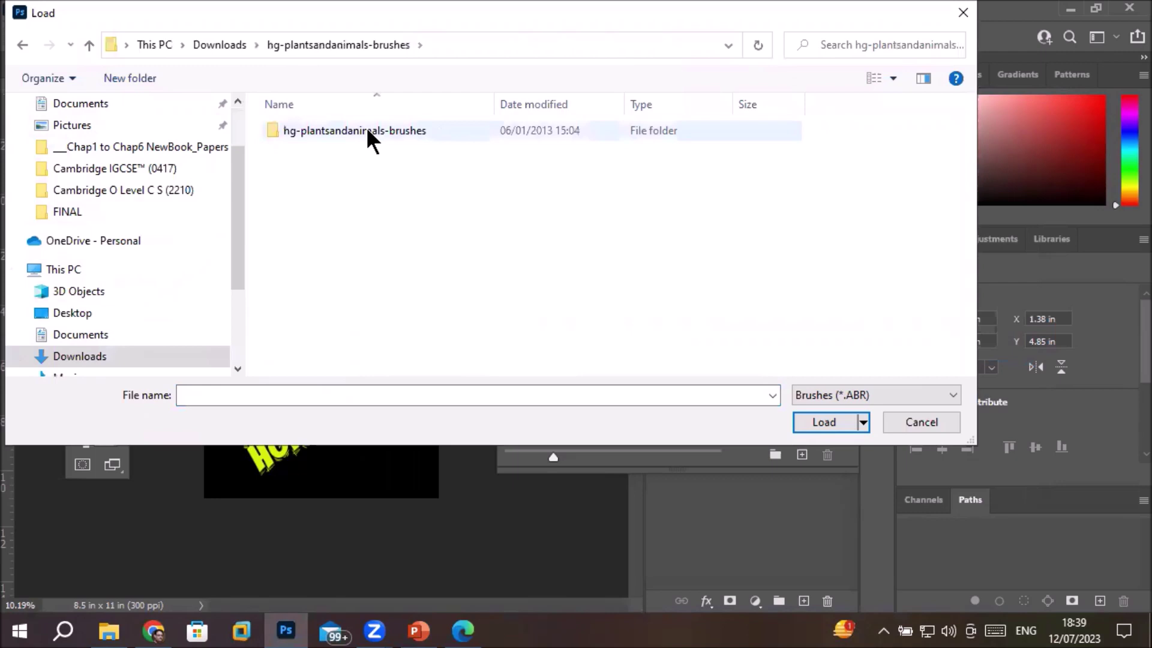
pyautogui.doubleClick(366, 130)
pyautogui.doubleClick(398, 131)
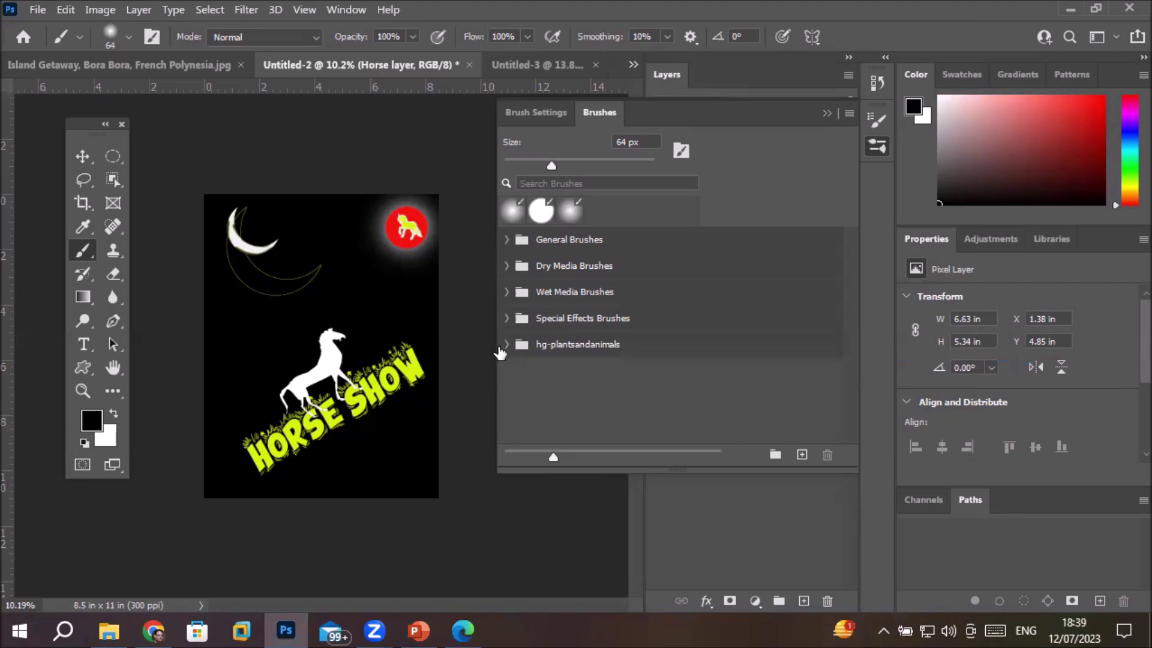
pyautogui.click(506, 345)
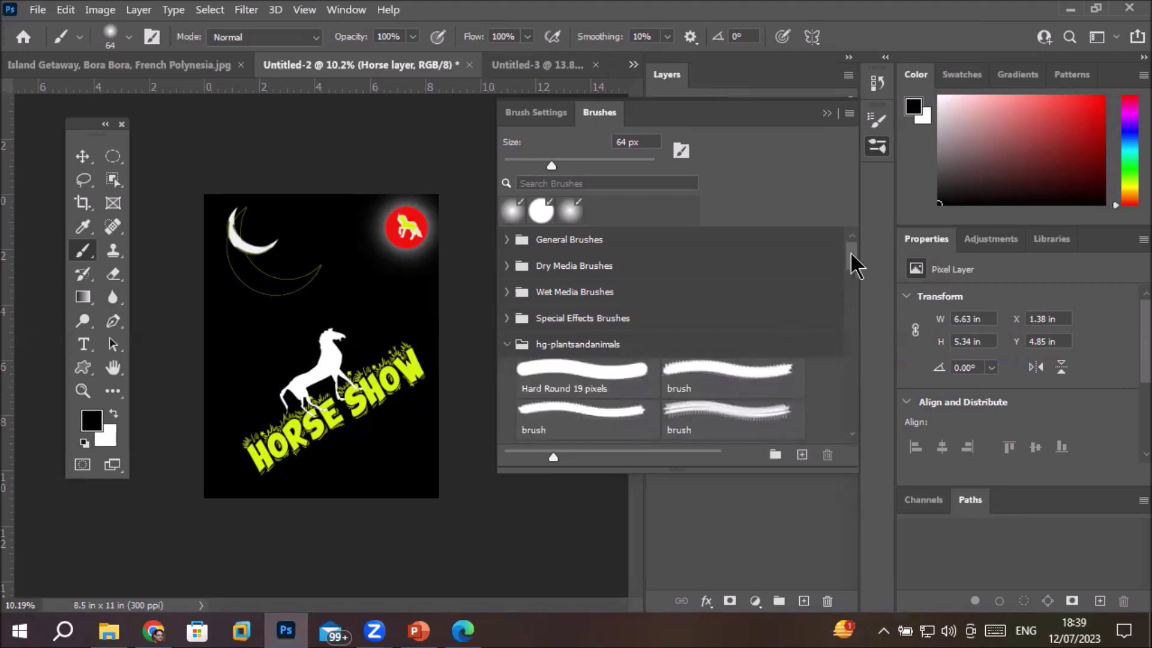
# Step: Select the 590-pixel deer silhouette brush from hg-plantsandanimals and raise its spacing to 157%
pyautogui.moveTo(849, 262)
pyautogui.mouseDown()
pyautogui.moveTo(841, 360)
pyautogui.moveTo(835, 376)
pyautogui.moveTo(823, 371)
pyautogui.mouseUp()
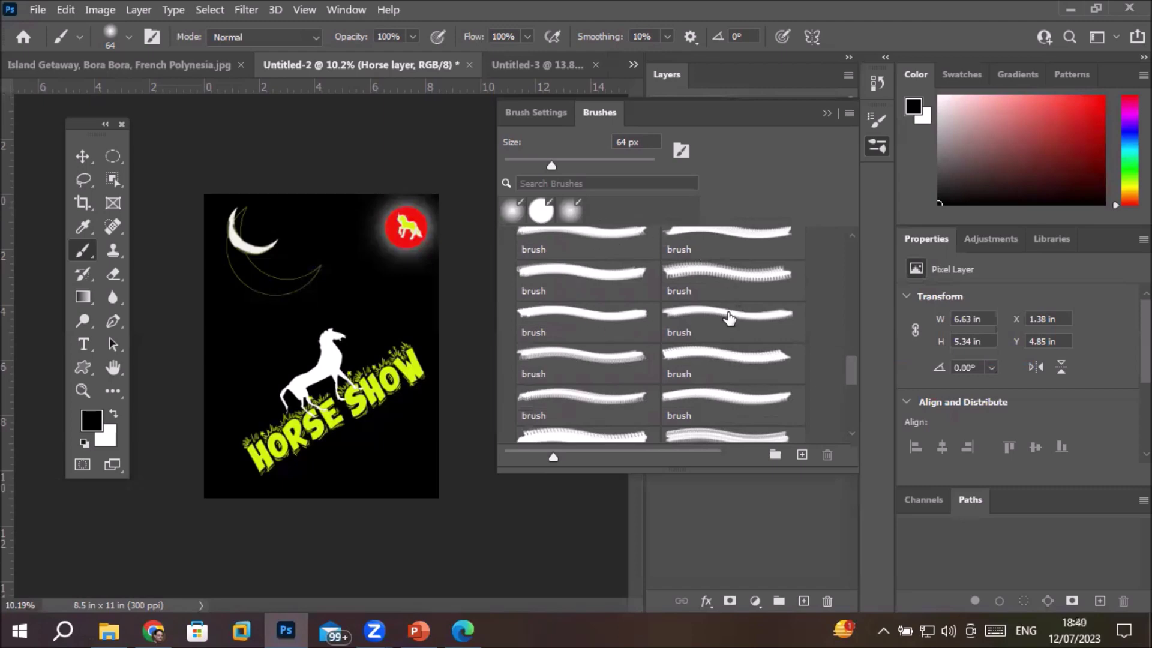
pyautogui.click(740, 283)
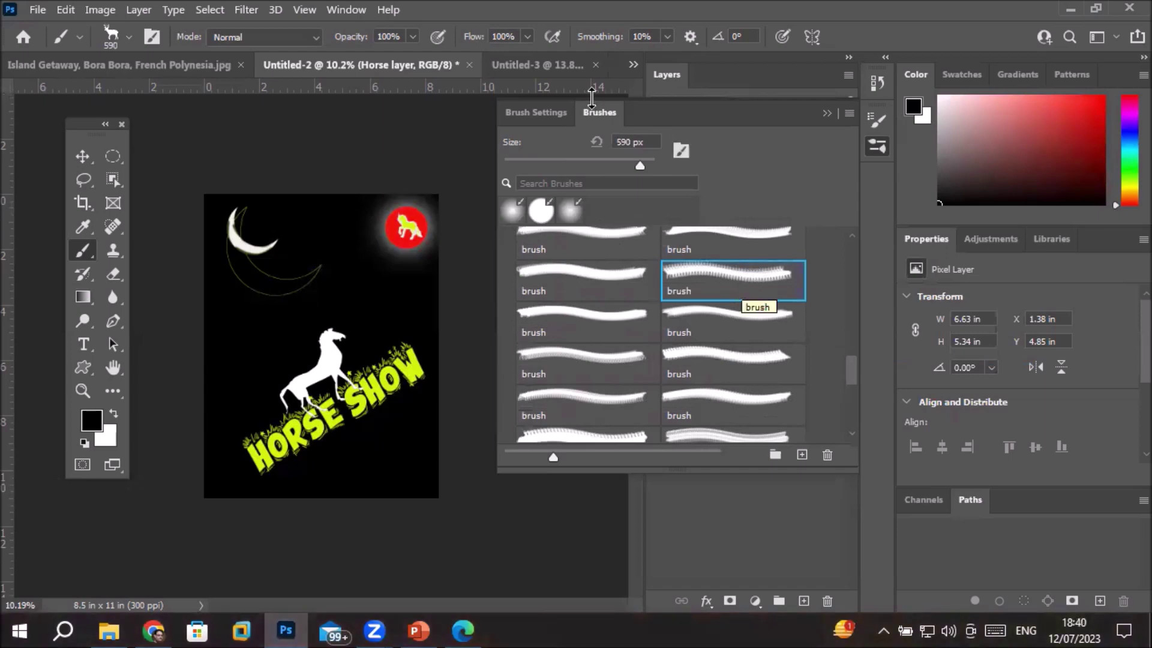
pyautogui.click(520, 117)
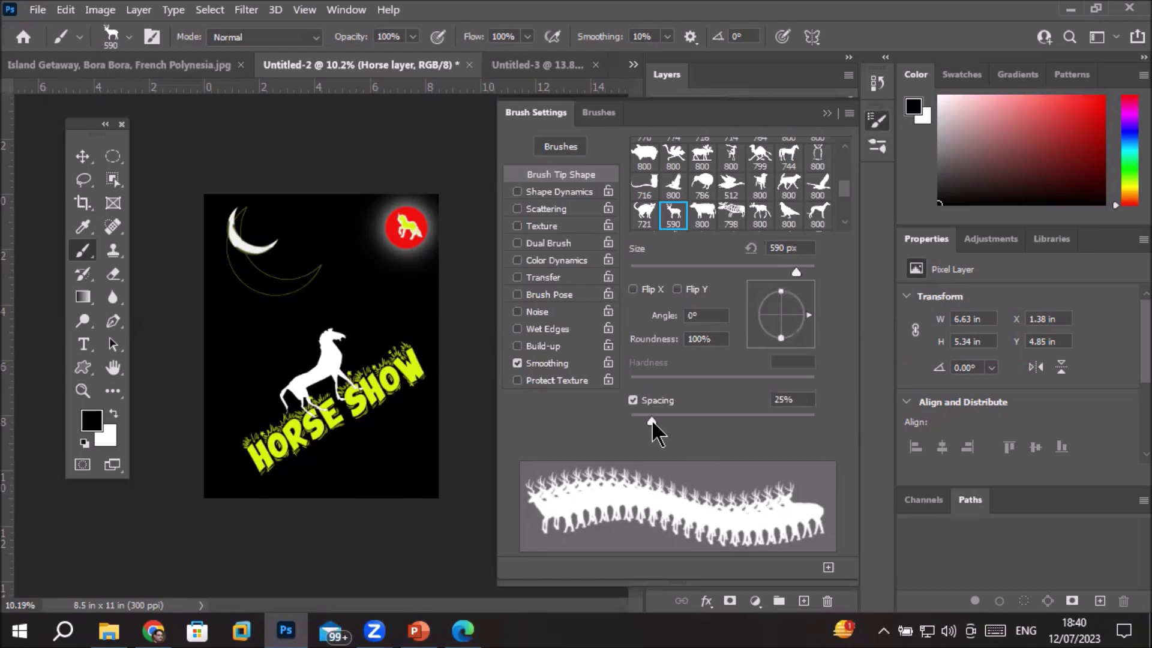
pyautogui.moveTo(652, 420); pyautogui.dragTo(764, 422)
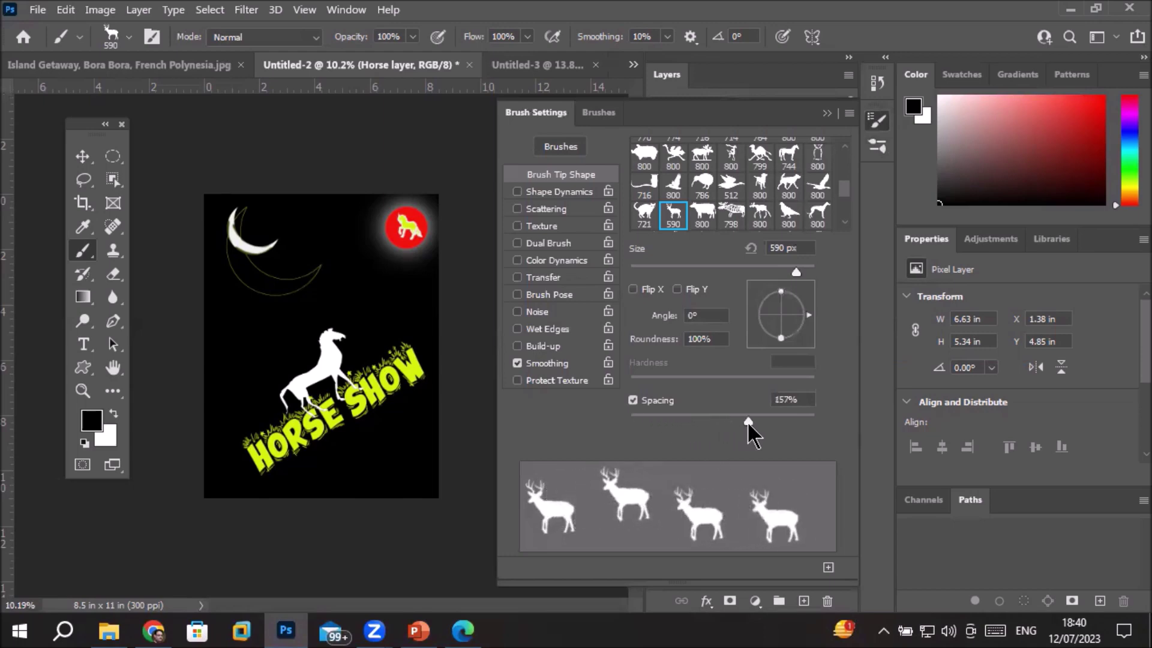
# Step: Widen the deer spacing to about 194%, then try other tips including a wider-spaced ostrich
pyautogui.moveTo(765, 421); pyautogui.dragTo(767, 430)
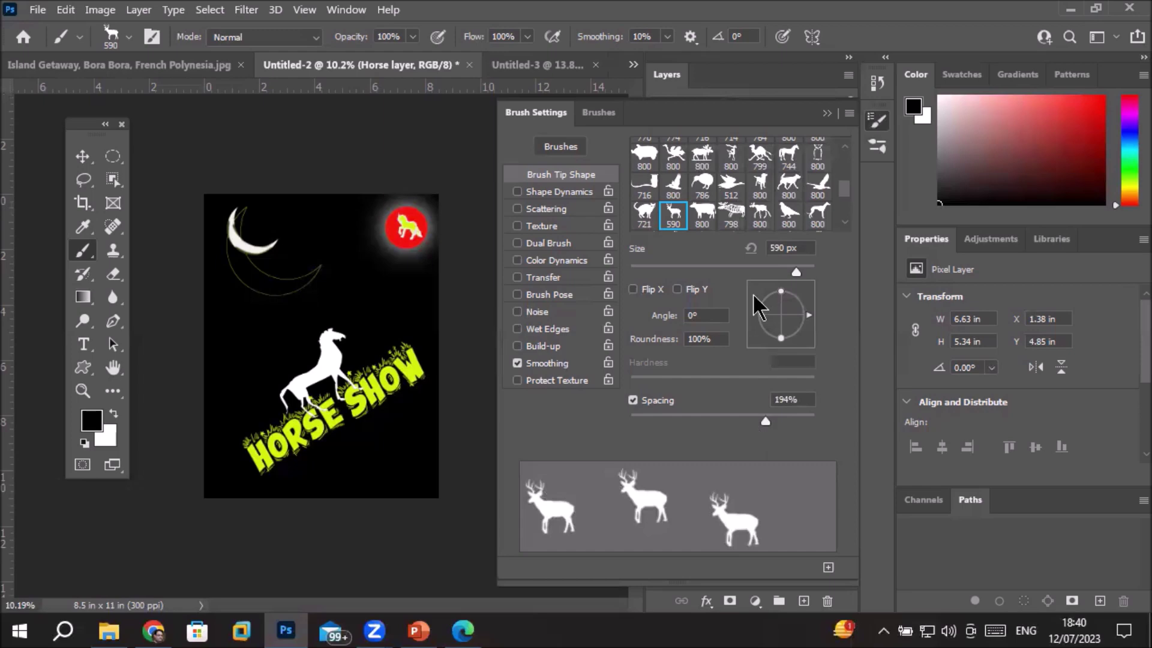
pyautogui.click(699, 182)
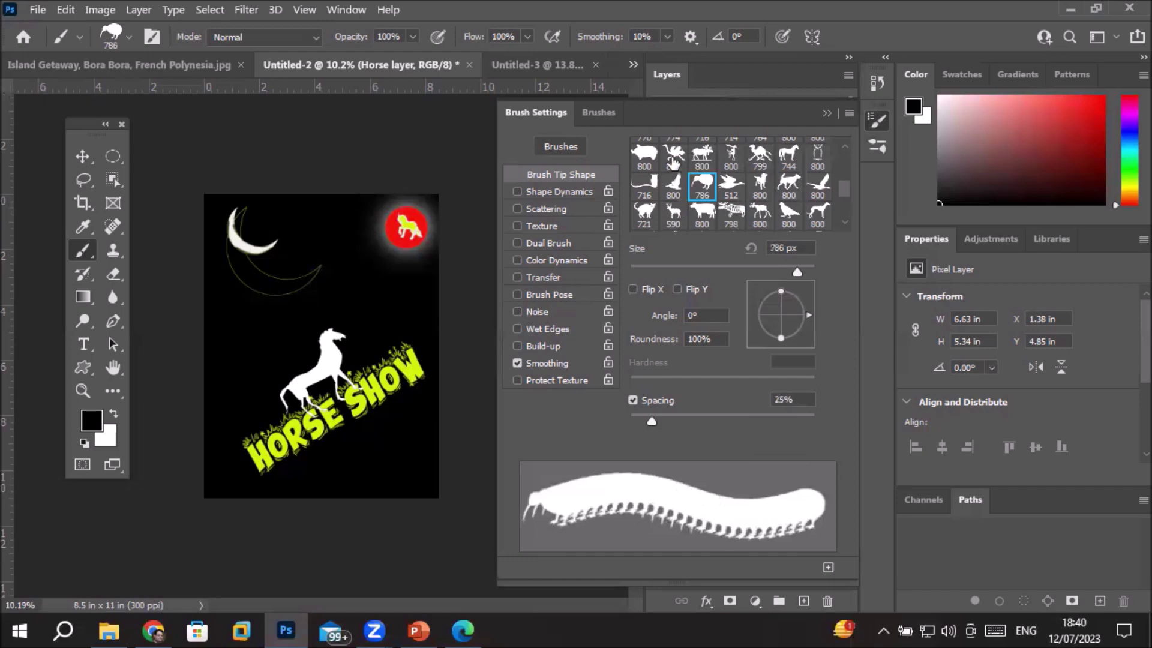
pyautogui.click(673, 161)
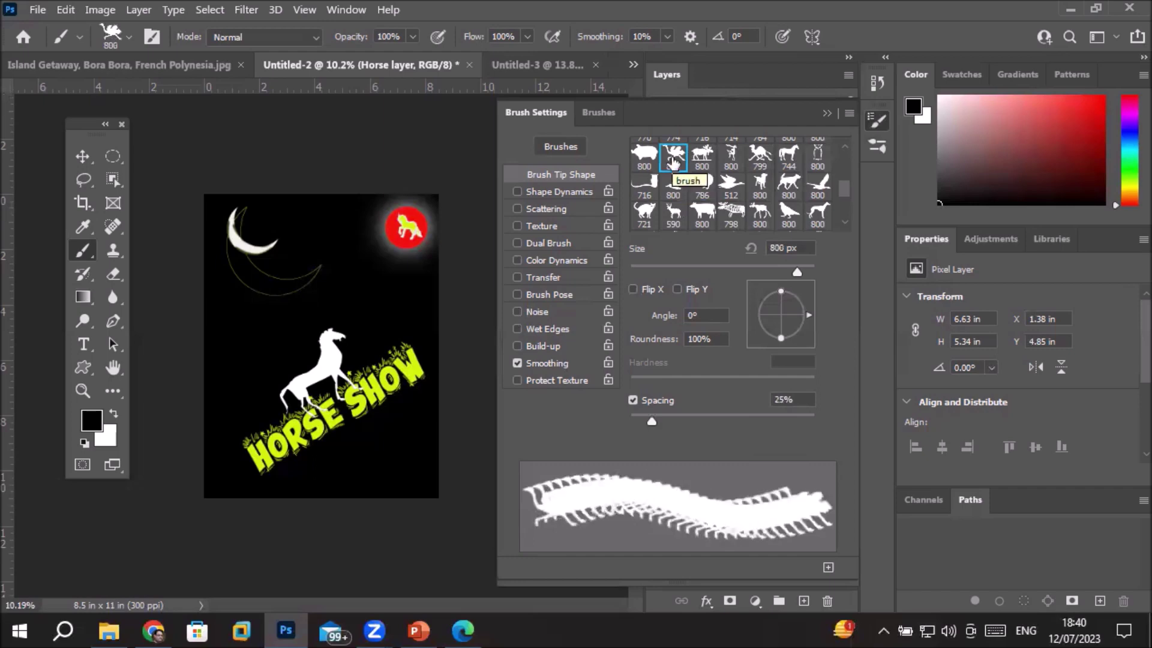
pyautogui.click(652, 423)
pyautogui.moveTo(661, 427); pyautogui.dragTo(754, 438)
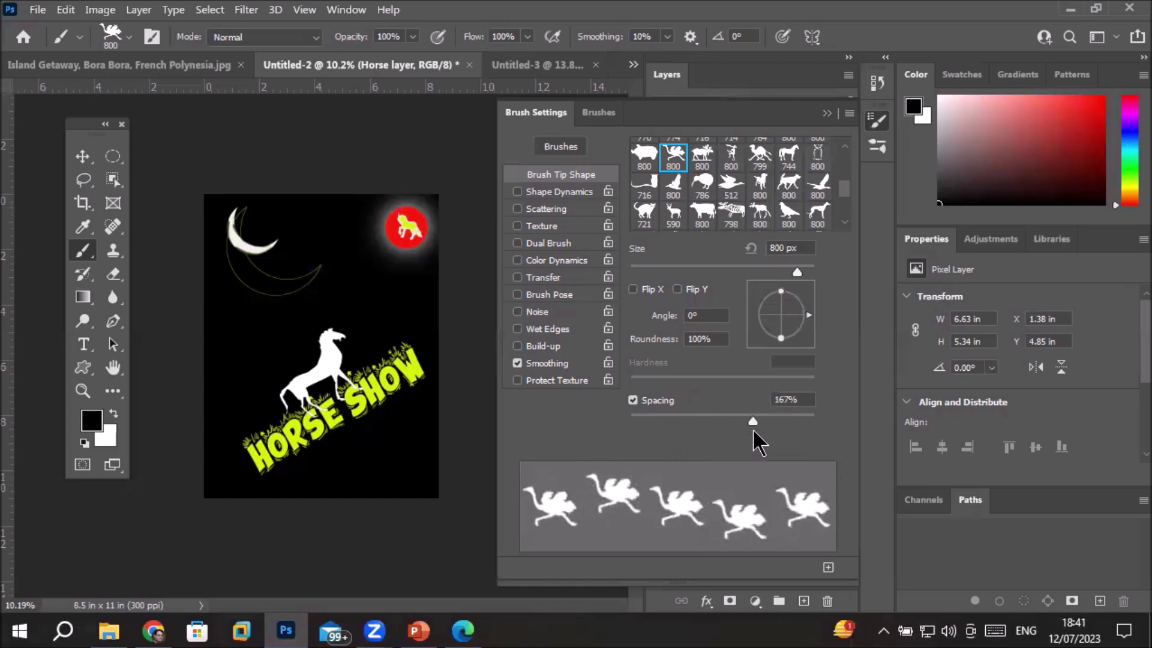
# Step: Choose the 512-pixel flying-bird tip and set its spacing to about 190%
pyautogui.click(733, 188)
pyautogui.moveTo(651, 422); pyautogui.dragTo(775, 430)
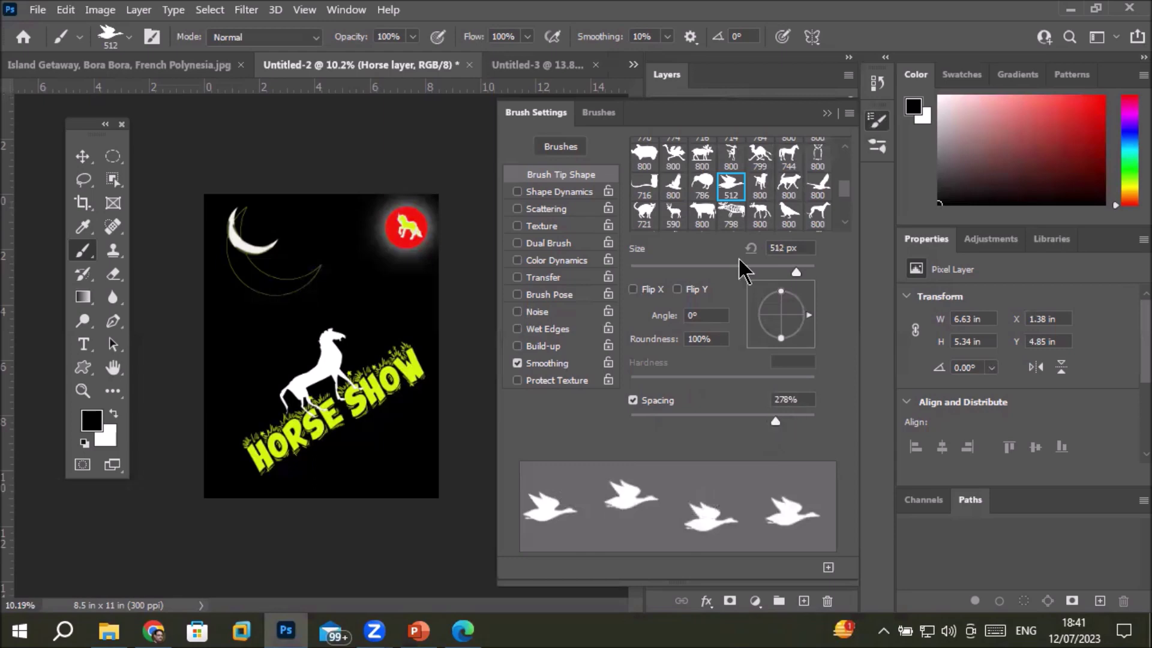
pyautogui.click(730, 187)
pyautogui.moveTo(657, 414); pyautogui.dragTo(783, 430)
# Step: Make white the foreground colour and stamp test birds around the poster
pyautogui.click(313, 229)
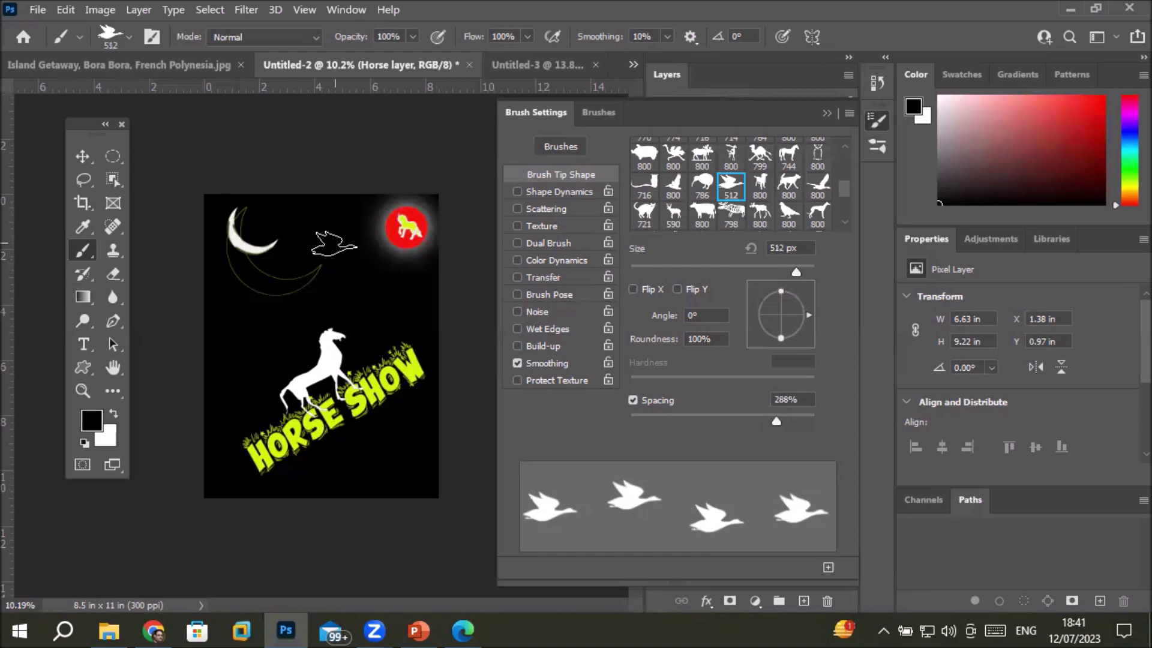
pyautogui.click(115, 415)
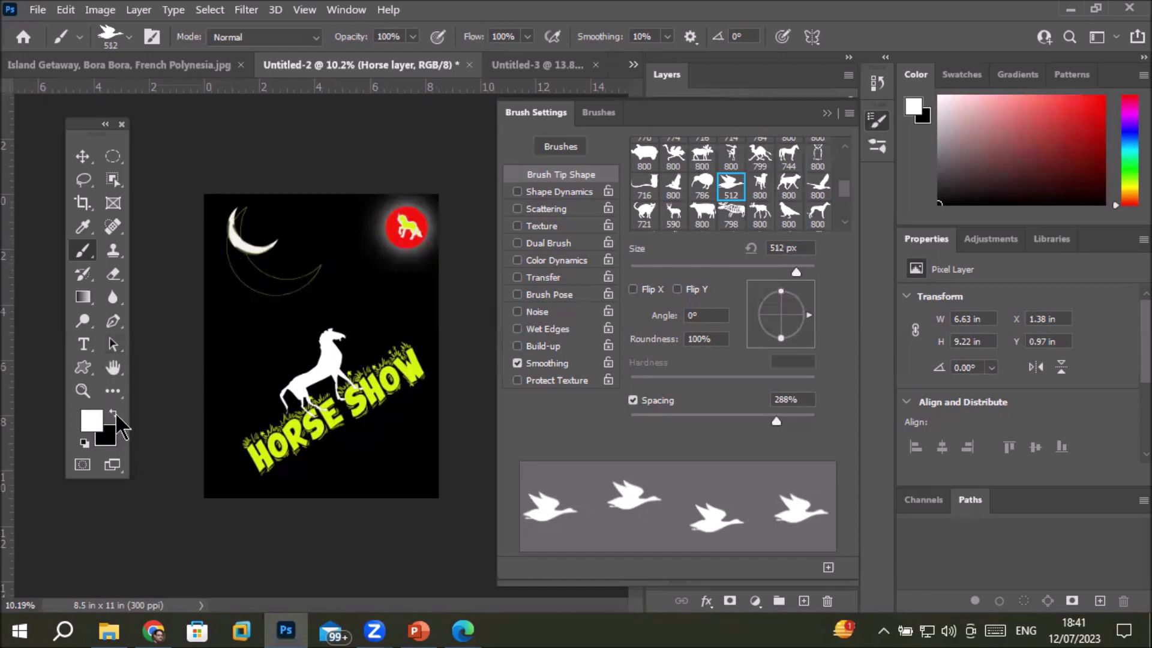
pyautogui.click(323, 222)
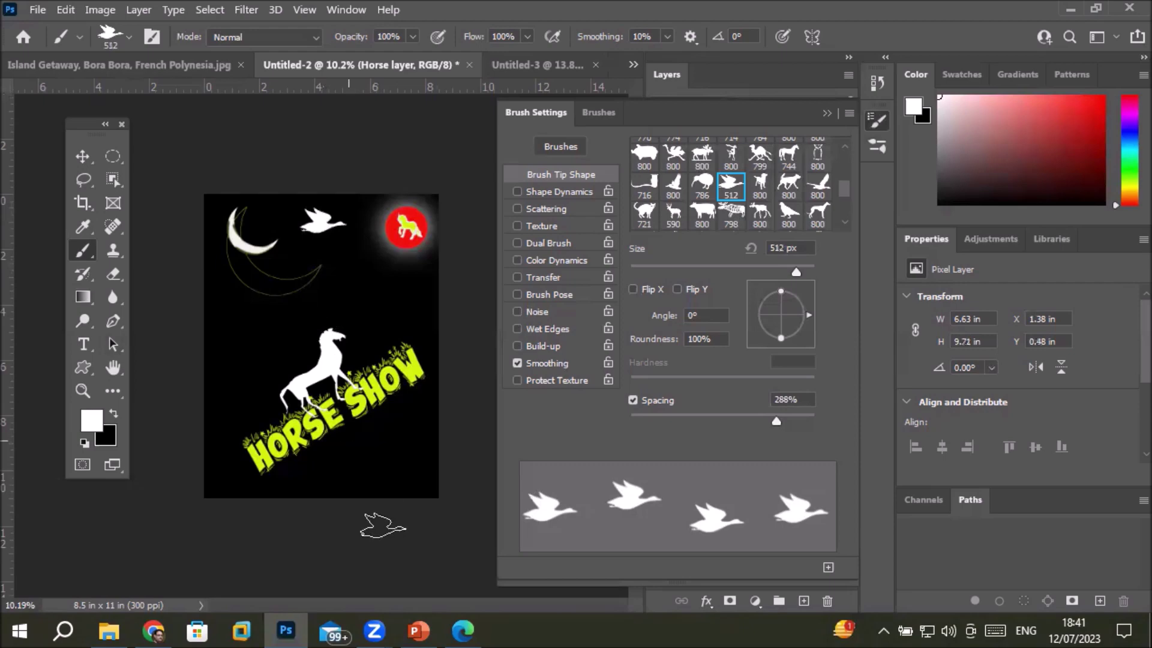
pyautogui.click(396, 291)
pyautogui.click(242, 327)
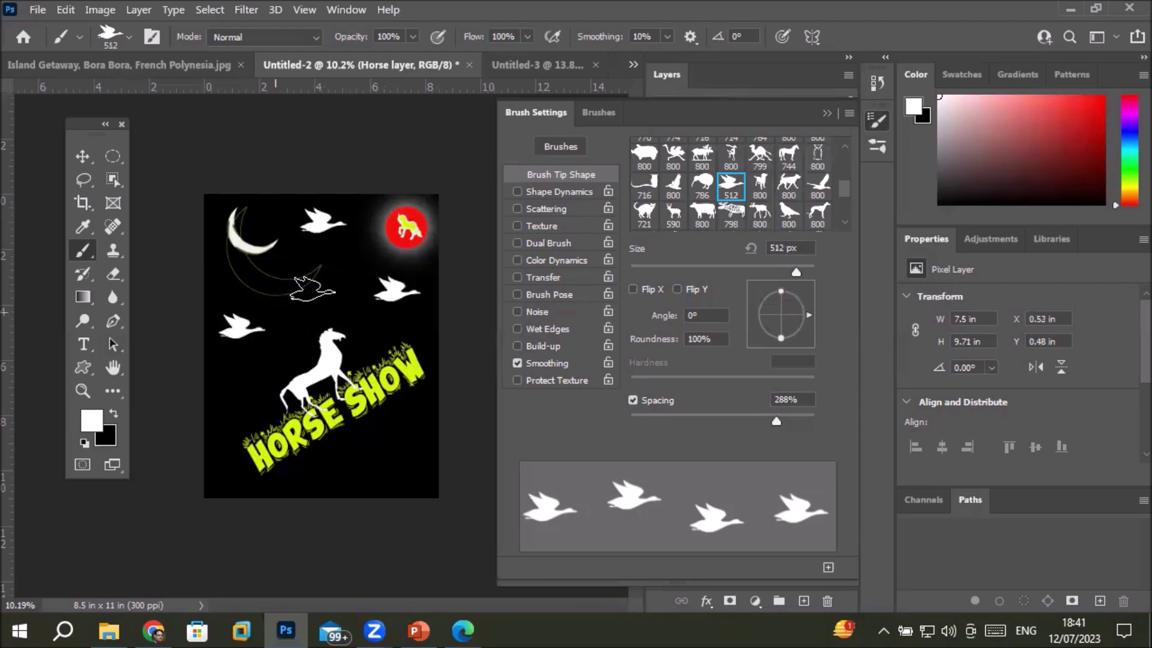
# Step: Stamp smaller, tiny, and then huge white birds at different brush sizes
pyautogui.press('[')
pyautogui.press('[')
pyautogui.press('[')
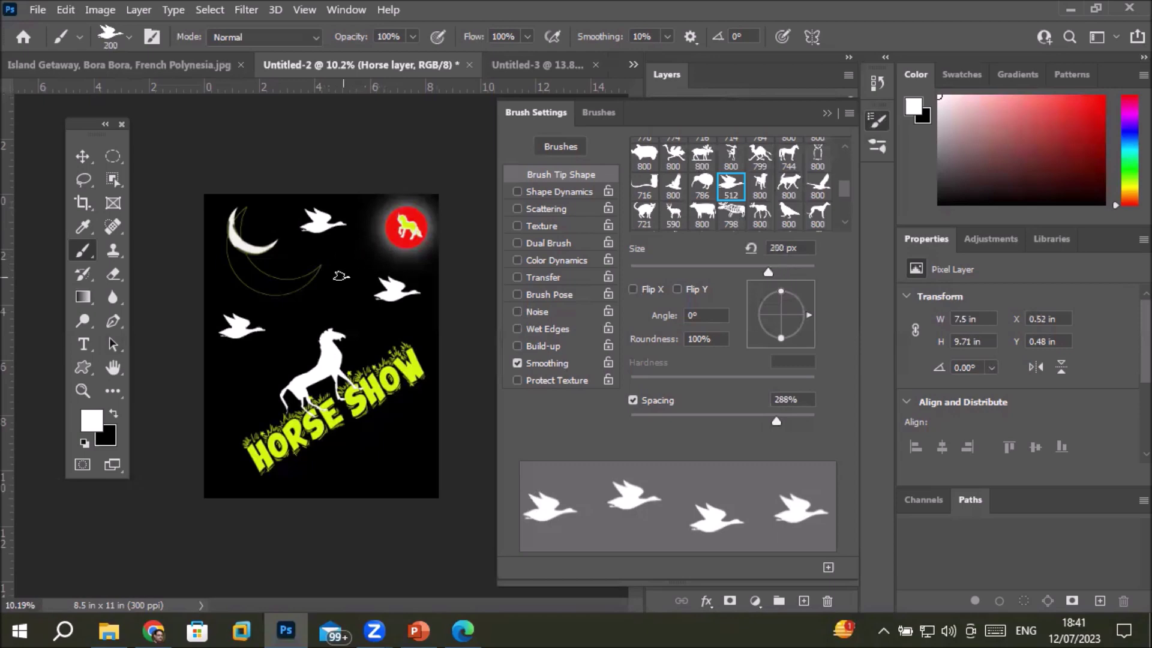
pyautogui.click(342, 277)
pyautogui.click(305, 313)
pyautogui.press('[')
pyautogui.press('[')
pyautogui.press('[')
pyautogui.click(242, 382)
pyautogui.click(215, 411)
pyautogui.click(284, 354)
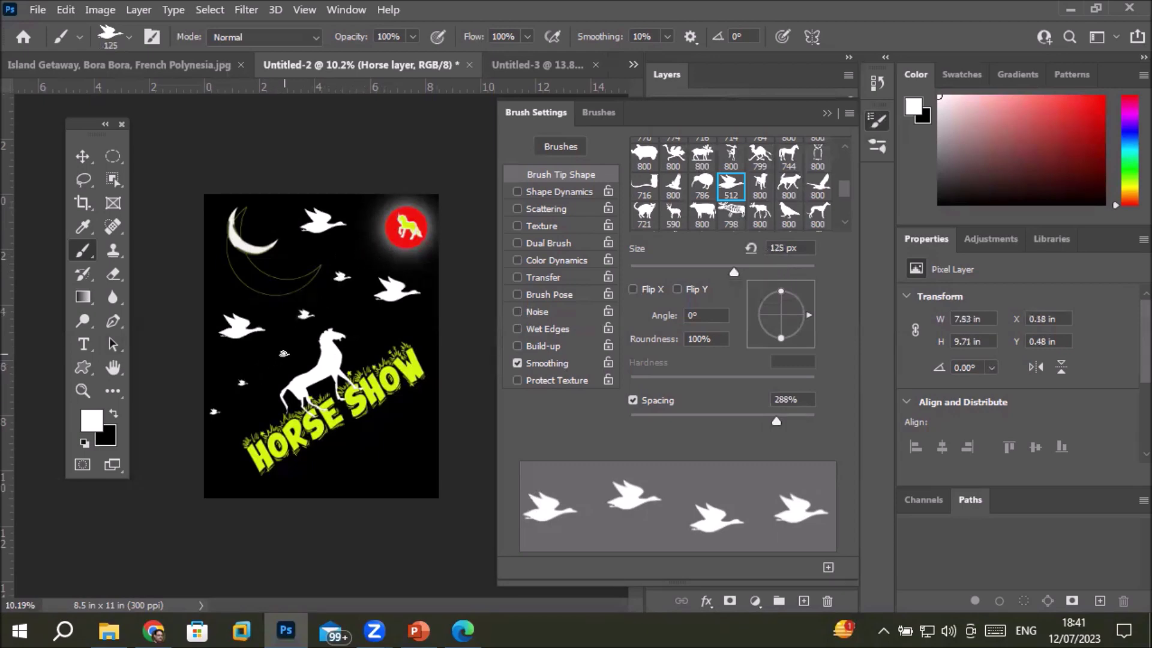
pyautogui.press(']')
pyautogui.press(']')
pyautogui.press(']')
pyautogui.press(']')
pyautogui.press(']')
pyautogui.press(']')
pyautogui.press(']')
pyautogui.press(']')
pyautogui.press(']')
pyautogui.press(']')
pyautogui.press(']')
pyautogui.press(']')
pyautogui.press(']')
pyautogui.press(']')
pyautogui.press(']')
pyautogui.press(']')
pyautogui.press(']')
pyautogui.press(']')
pyautogui.press(']')
pyautogui.press(']')
pyautogui.press(']')
pyautogui.press(']')
pyautogui.click(323, 310)
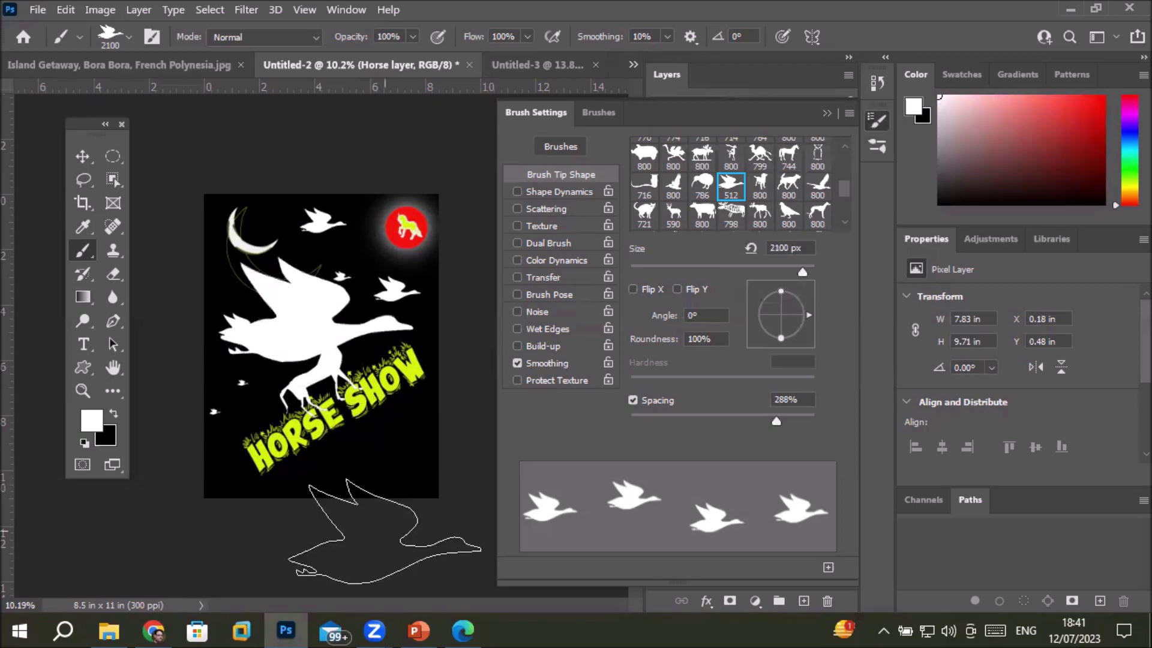
# Step: Undo all the test bird stamps and reduce the brush to 500 pixels
pyautogui.hotkey('ctrl', 'z')
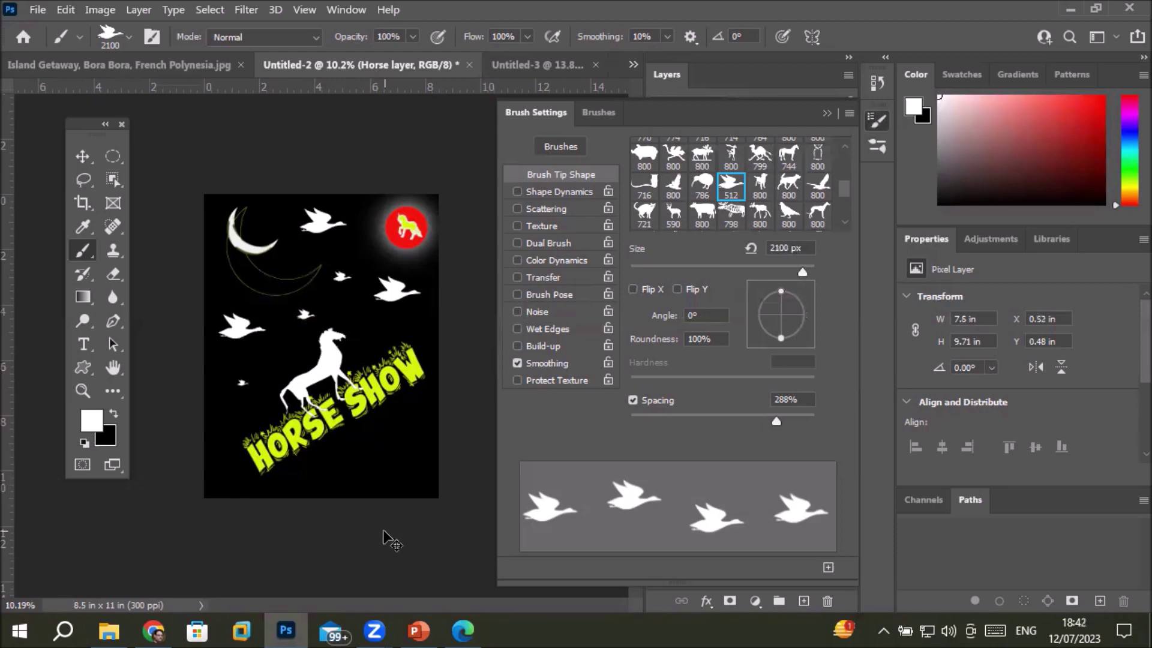
pyautogui.hotkey('ctrl', 'z')
pyautogui.hotkey('ctrl', 'z')
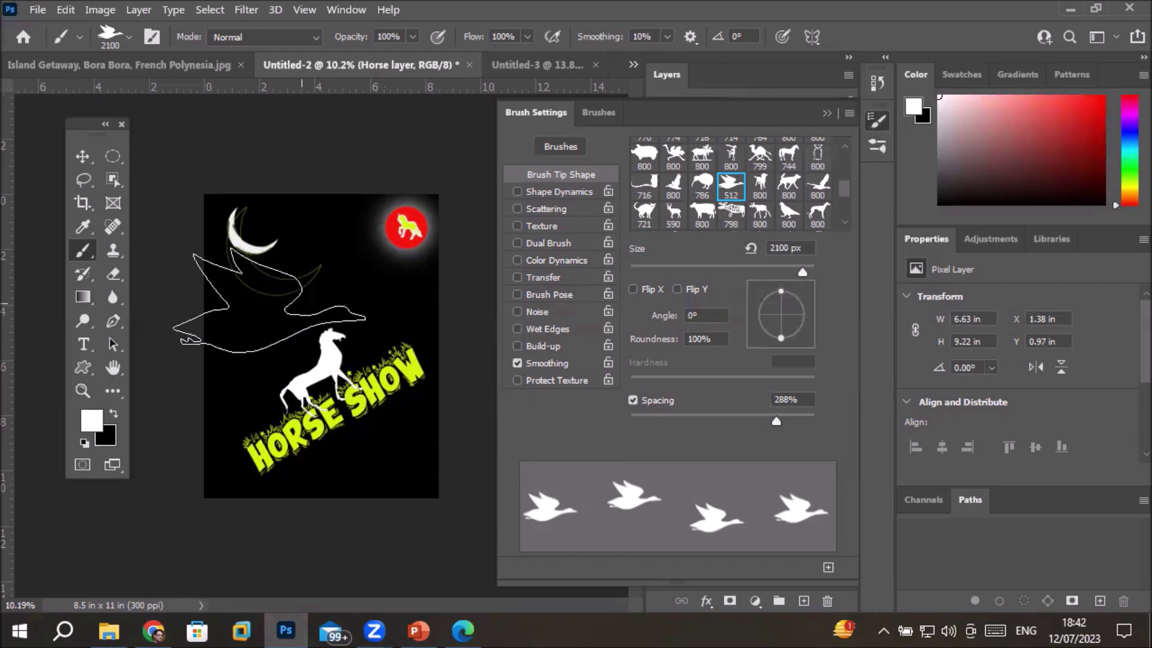
pyautogui.press('[')
pyautogui.press('[')
pyautogui.press('[')
pyautogui.press('[')
pyautogui.press('[')
pyautogui.press('[')
pyautogui.press('[')
pyautogui.press('[')
pyautogui.press('[')
pyautogui.press('[')
pyautogui.press('[')
pyautogui.press('[')
pyautogui.press('[')
pyautogui.press('[')
pyautogui.press('[')
pyautogui.press('[')
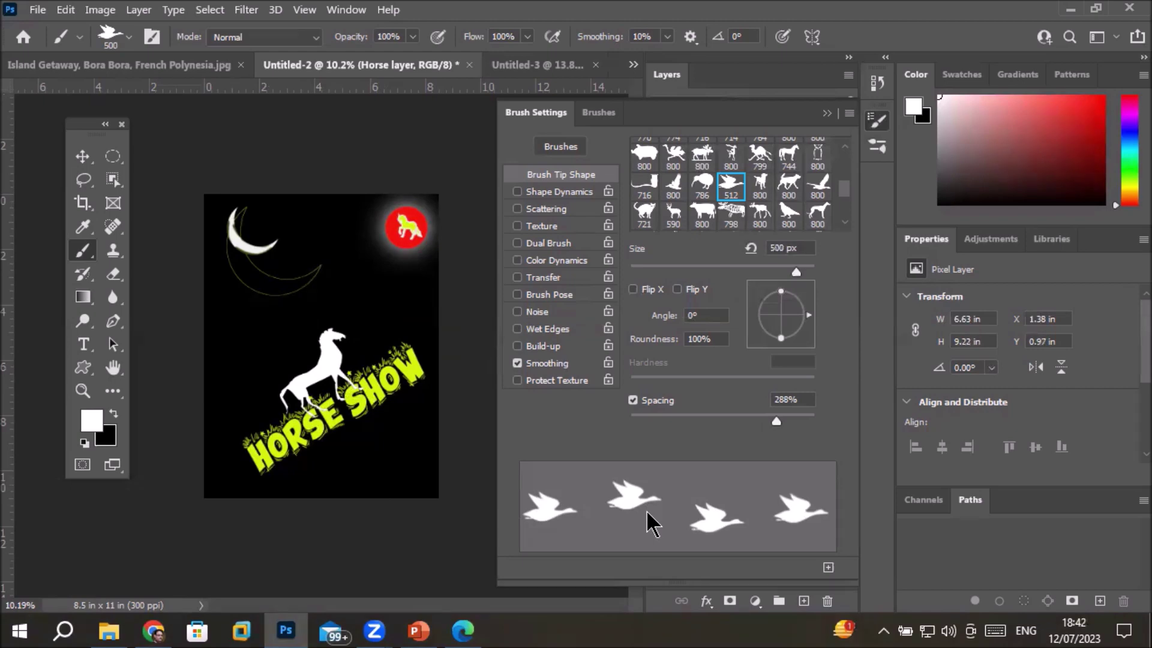
# Step: Enable Shape Dynamics with Size Jitter 57%, Minimum Diameter 65% and Angle Jitter 23%
pyautogui.click(516, 192)
pyautogui.click(582, 191)
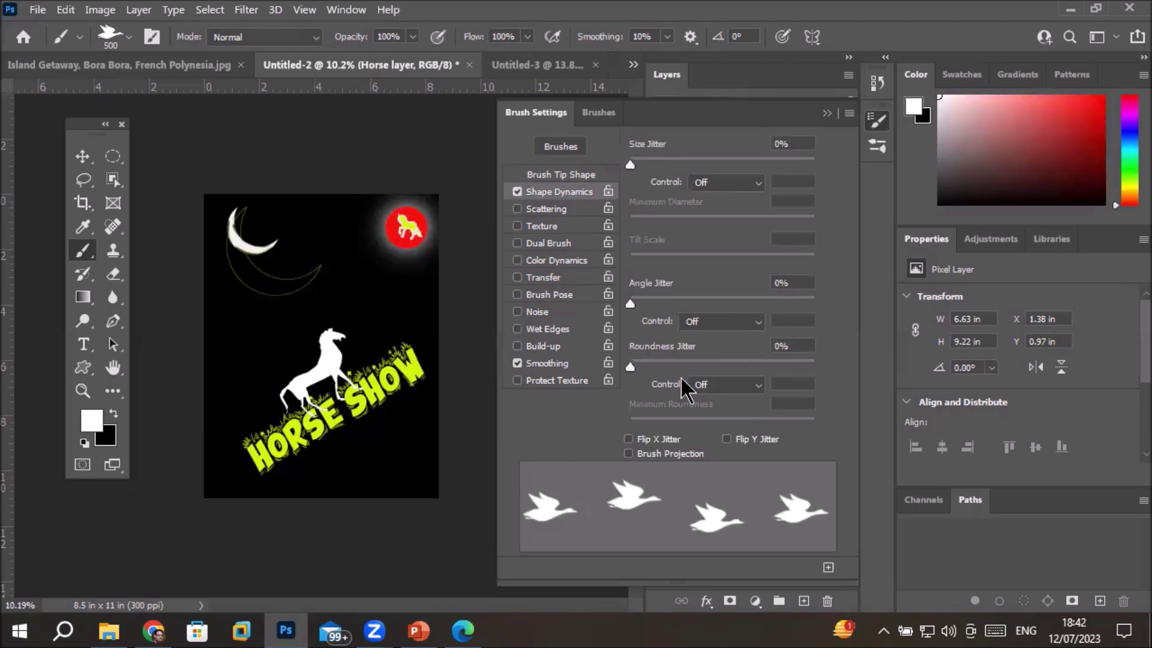
pyautogui.moveTo(630, 165); pyautogui.dragTo(736, 183)
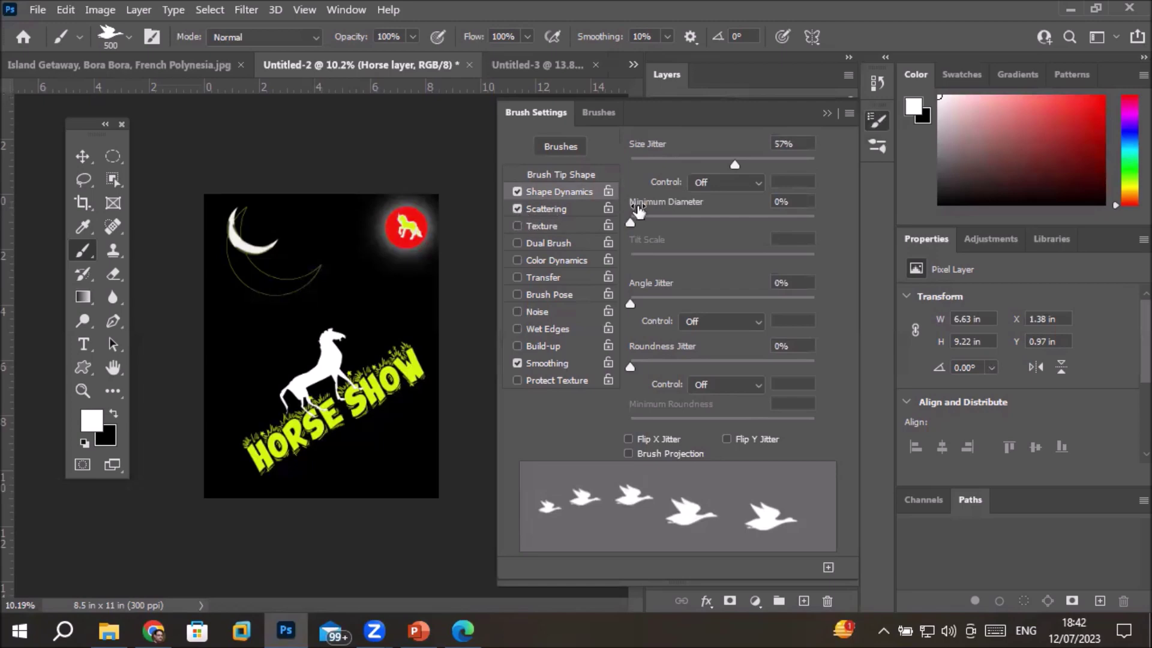
pyautogui.moveTo(631, 224); pyautogui.dragTo(748, 222)
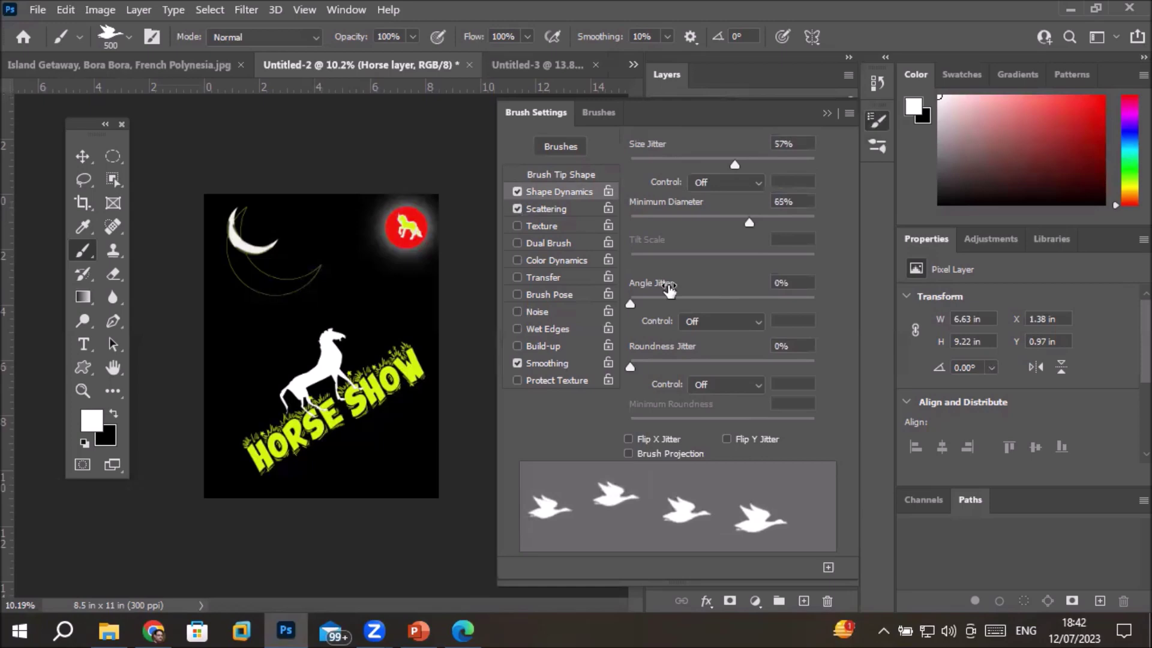
pyautogui.moveTo(630, 303)
pyautogui.mouseDown()
pyautogui.moveTo(694, 293)
pyautogui.moveTo(672, 298)
pyautogui.mouseUp()
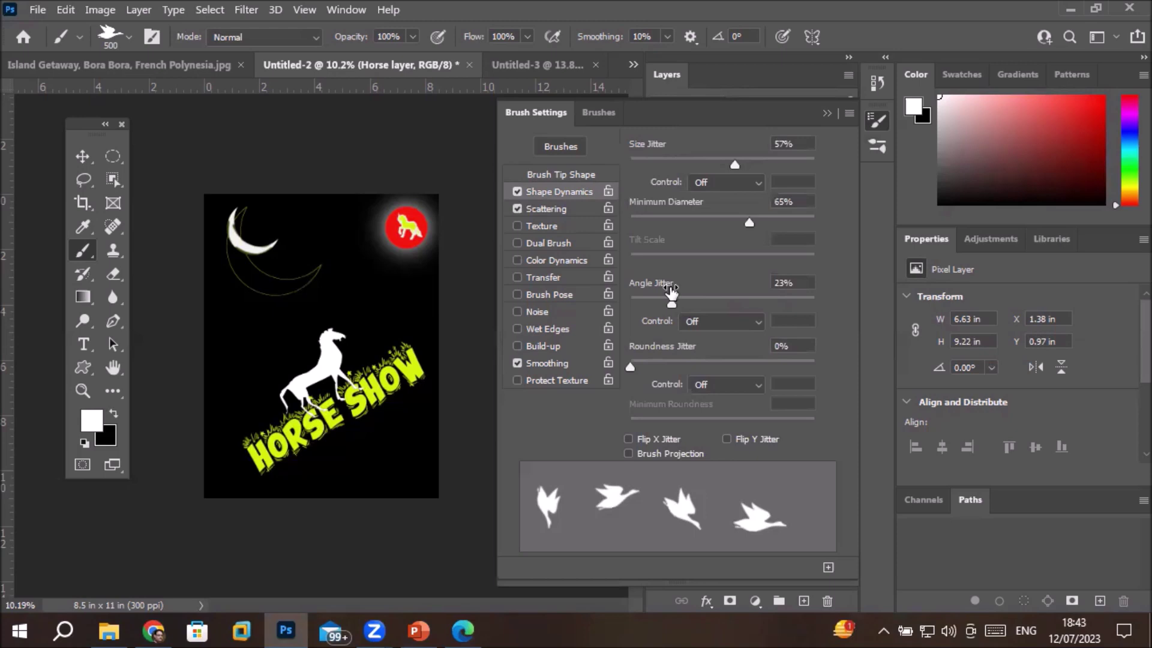
# Step: Toggle Shape Dynamics off and on to compare the bird brush without variation
pyautogui.click(517, 192)
pyautogui.click(517, 208)
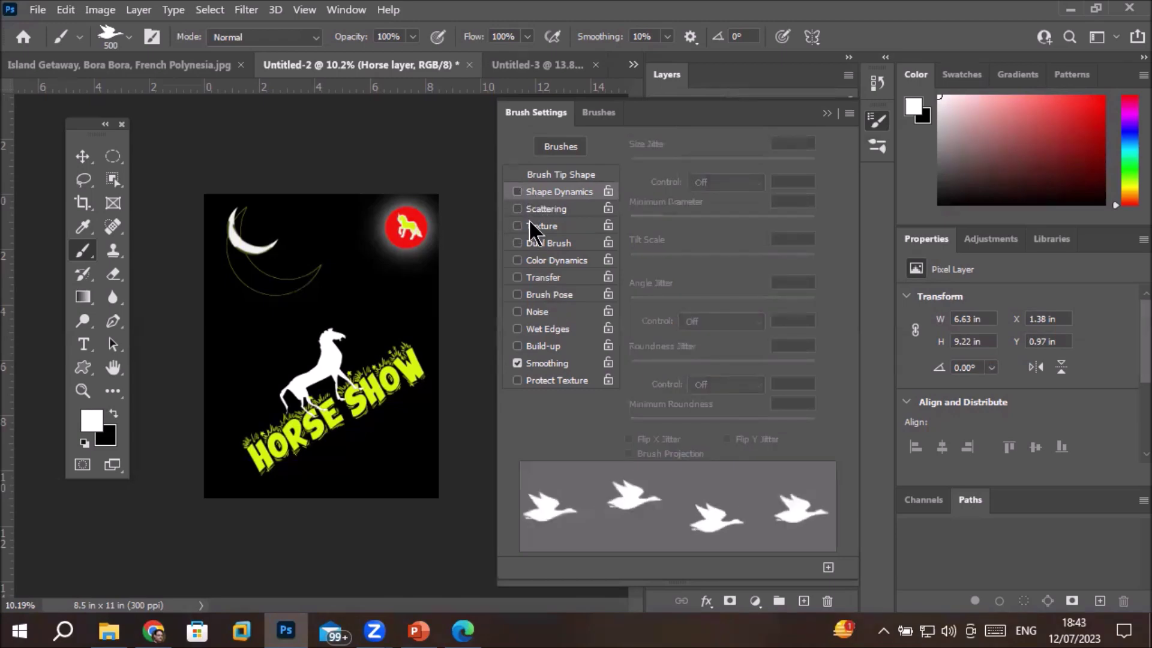
pyautogui.click(517, 192)
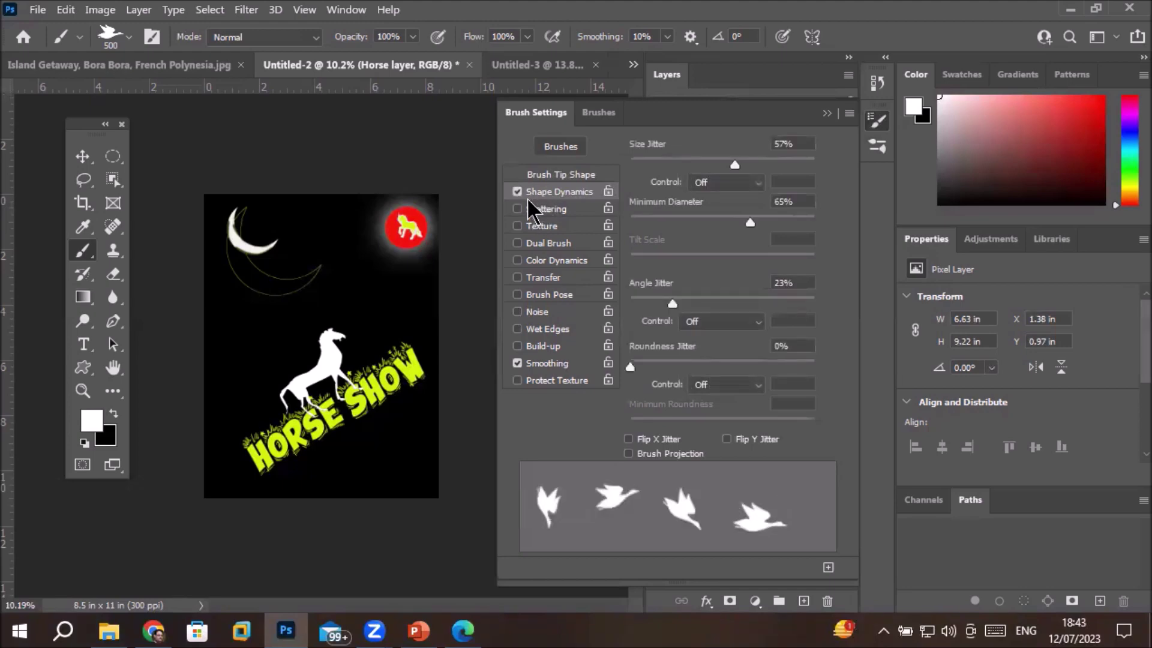
pyautogui.click(517, 192)
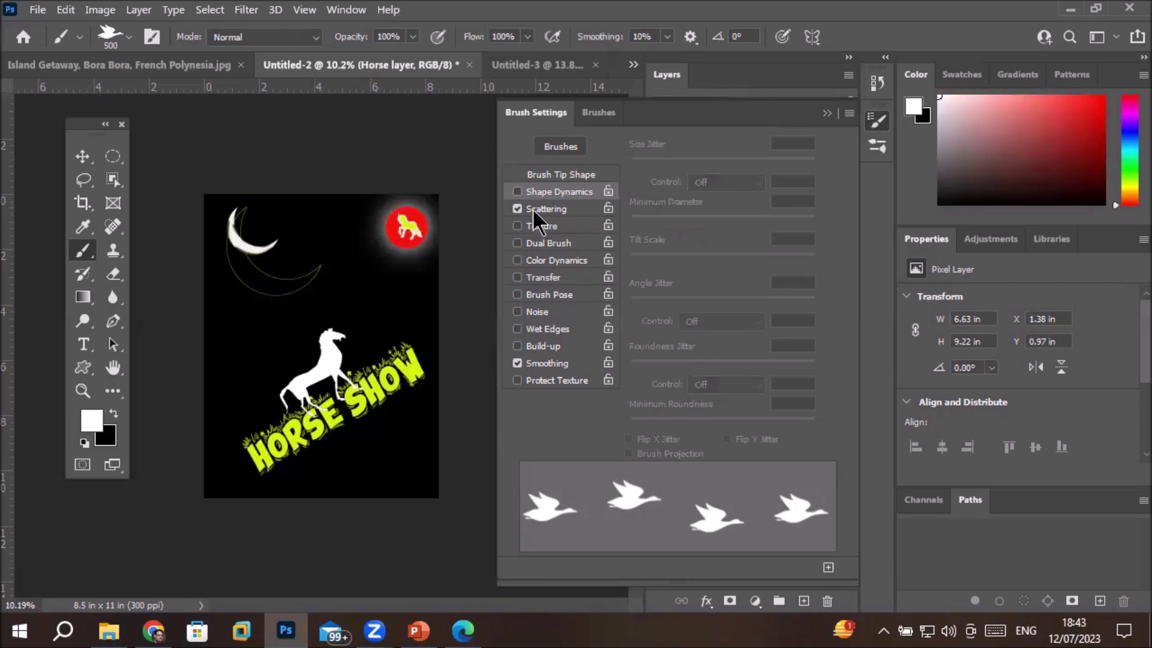
# Step: Set Scattering to 333% and re-enable Shape Dynamics
pyautogui.click(532, 208)
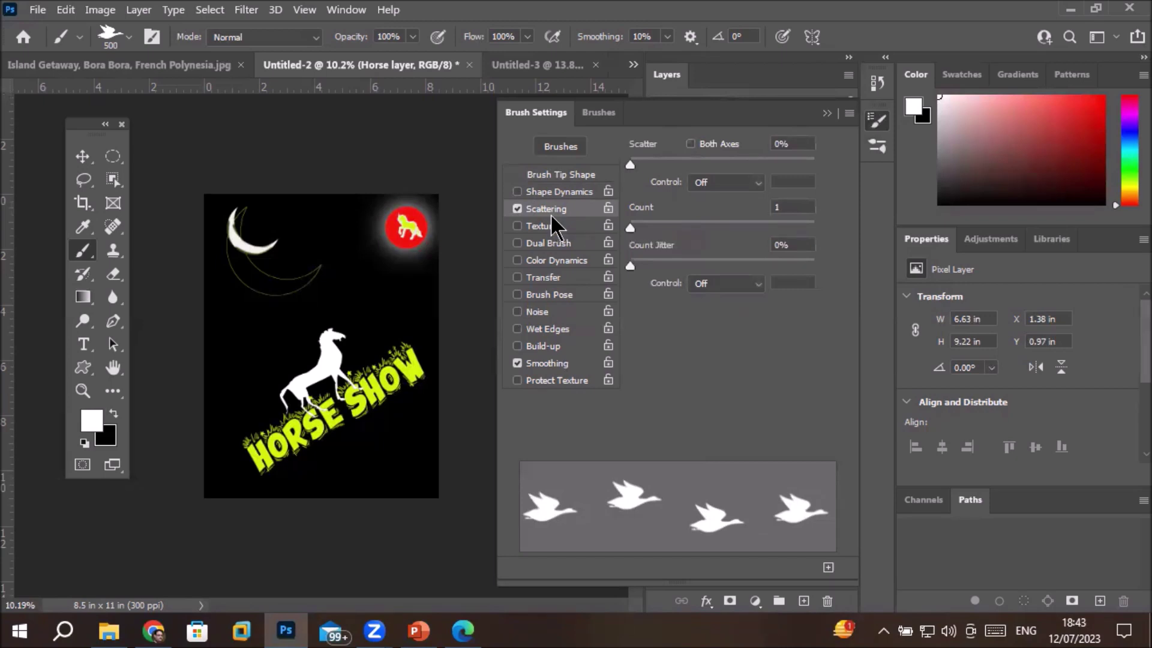
pyautogui.moveTo(630, 164)
pyautogui.mouseDown()
pyautogui.moveTo(661, 166)
pyautogui.moveTo(633, 177)
pyautogui.moveTo(691, 175)
pyautogui.mouseUp()
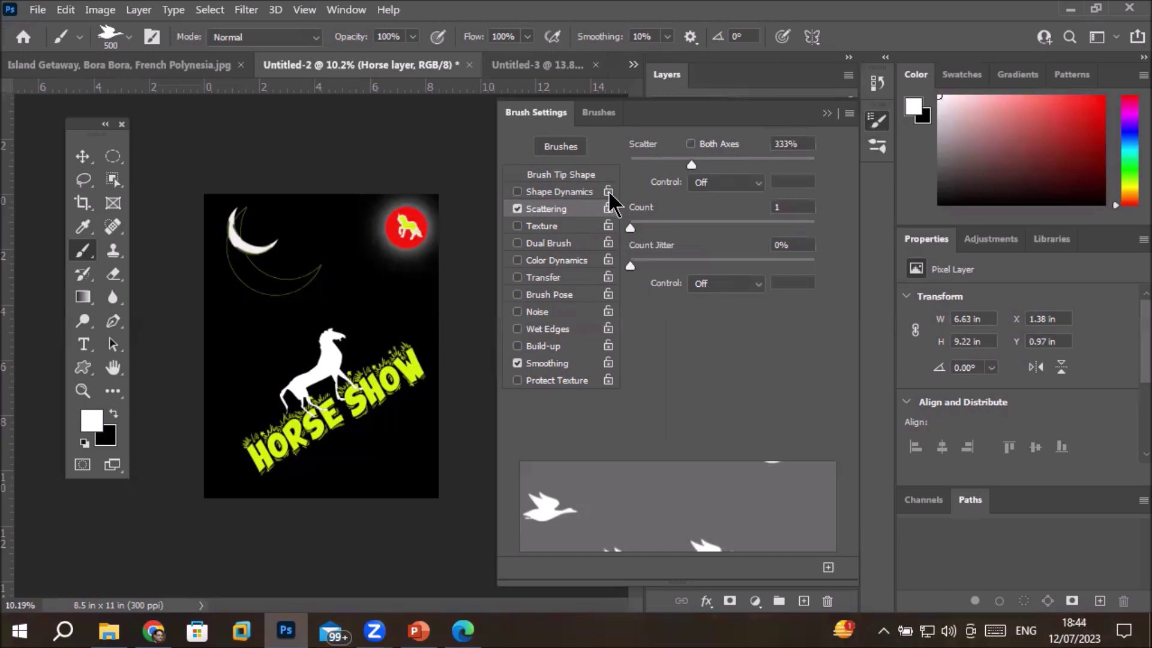
pyautogui.click(517, 192)
pyautogui.click(550, 191)
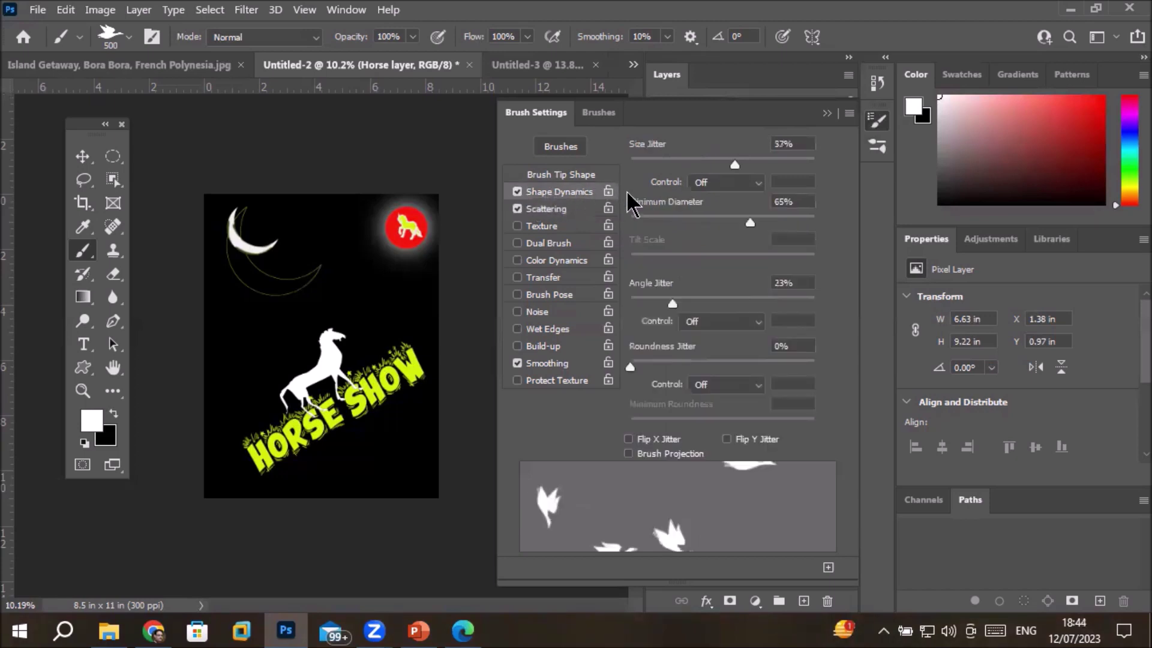
# Step: Set Size Jitter to 100% and paint scattered, rotated white birds across the poster
pyautogui.moveTo(734, 165); pyautogui.dragTo(829, 181)
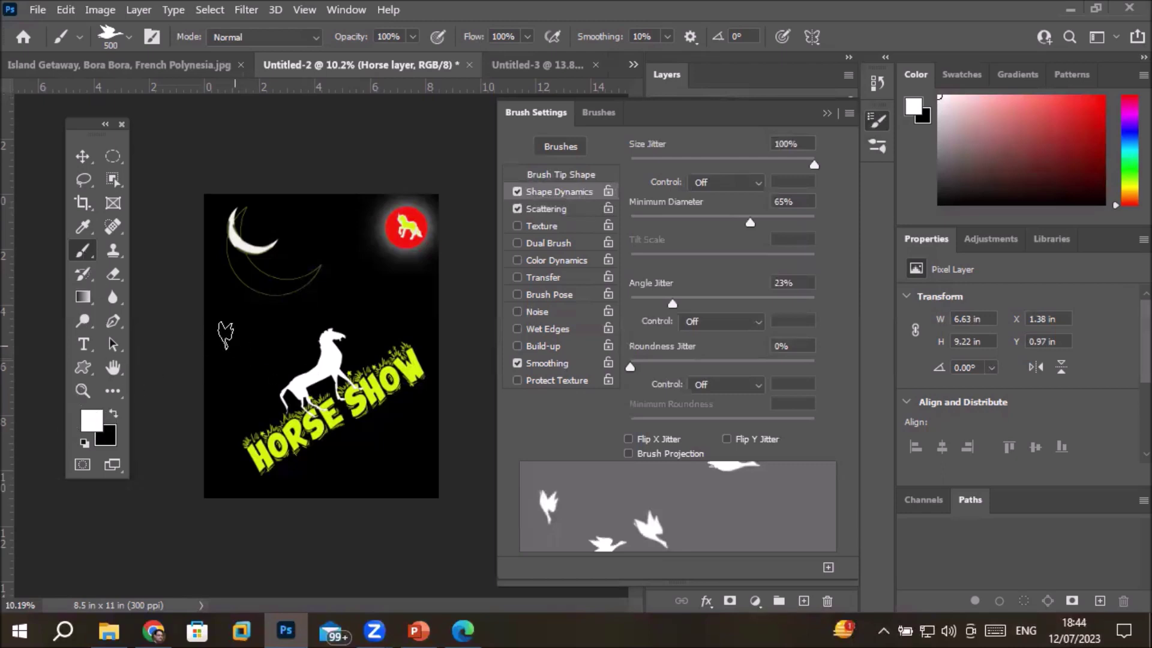
pyautogui.click(229, 330)
pyautogui.moveTo(276, 327)
pyautogui.mouseDown()
pyautogui.moveTo(208, 396)
pyautogui.moveTo(239, 264)
pyautogui.moveTo(376, 280)
pyautogui.moveTo(336, 243)
pyautogui.moveTo(255, 303)
pyautogui.moveTo(373, 457)
pyautogui.moveTo(210, 471)
pyautogui.moveTo(336, 432)
pyautogui.moveTo(204, 312)
pyautogui.moveTo(254, 266)
pyautogui.moveTo(336, 282)
pyautogui.moveTo(225, 307)
pyautogui.mouseUp()
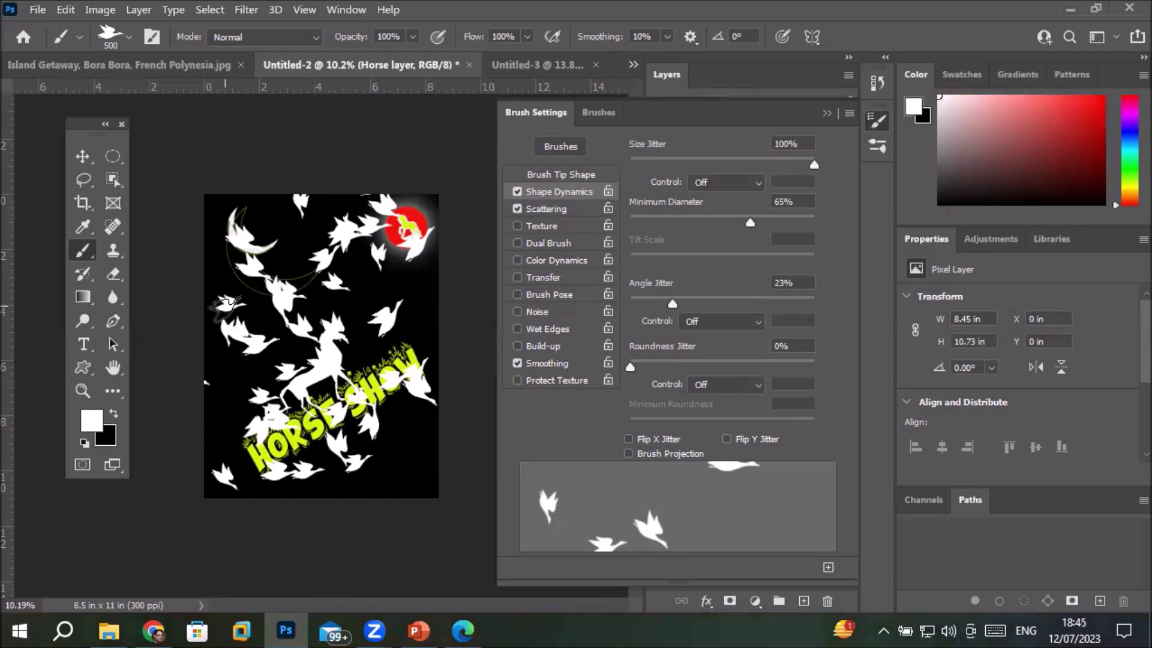
pyautogui.click(599, 112)
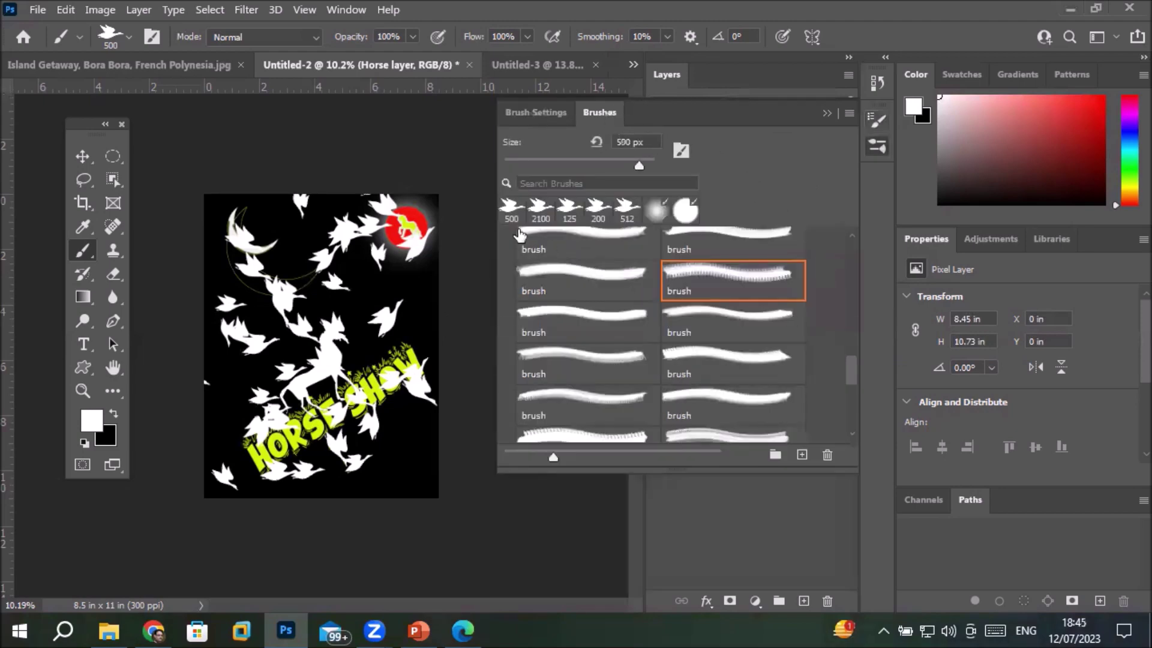
# Step: Try several brush presets, settle on the 800 px horse brush, and return to Brush Tip Shape
pyautogui.click(731, 268)
pyautogui.click(746, 319)
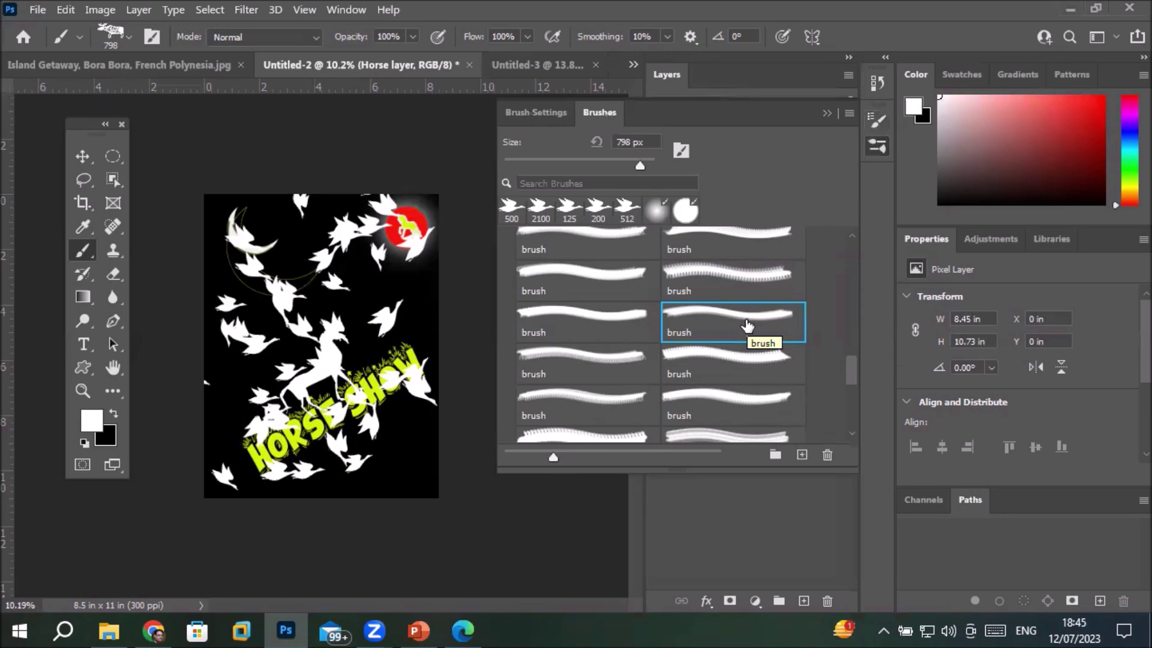
pyautogui.click(754, 375)
pyautogui.click(617, 375)
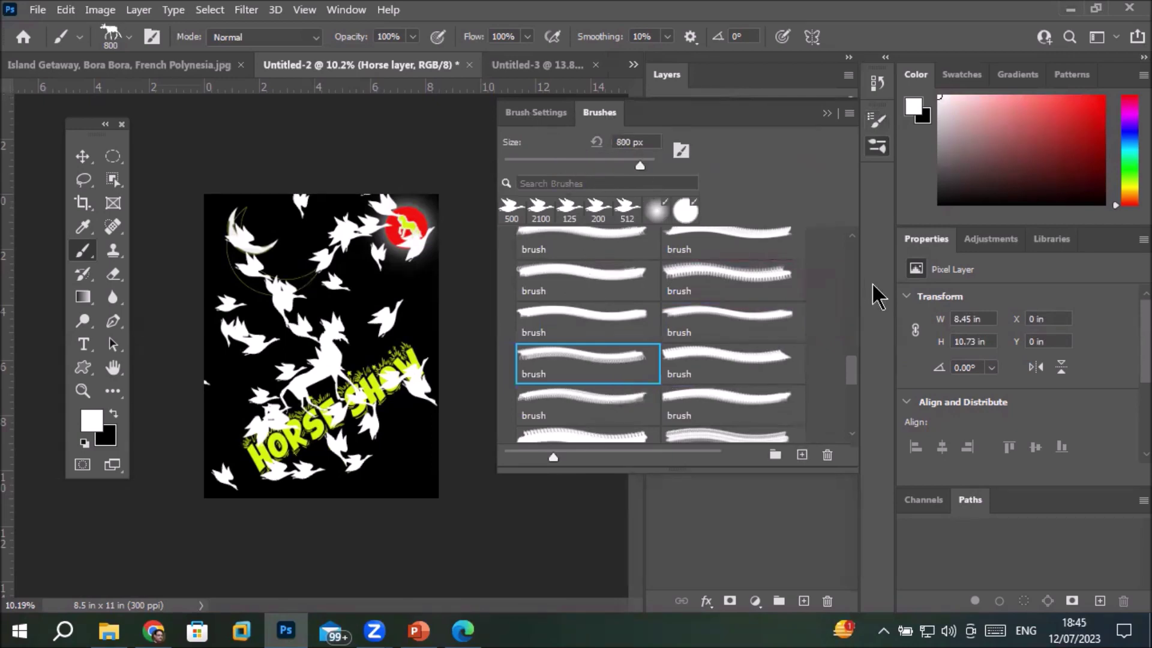
pyautogui.click(529, 115)
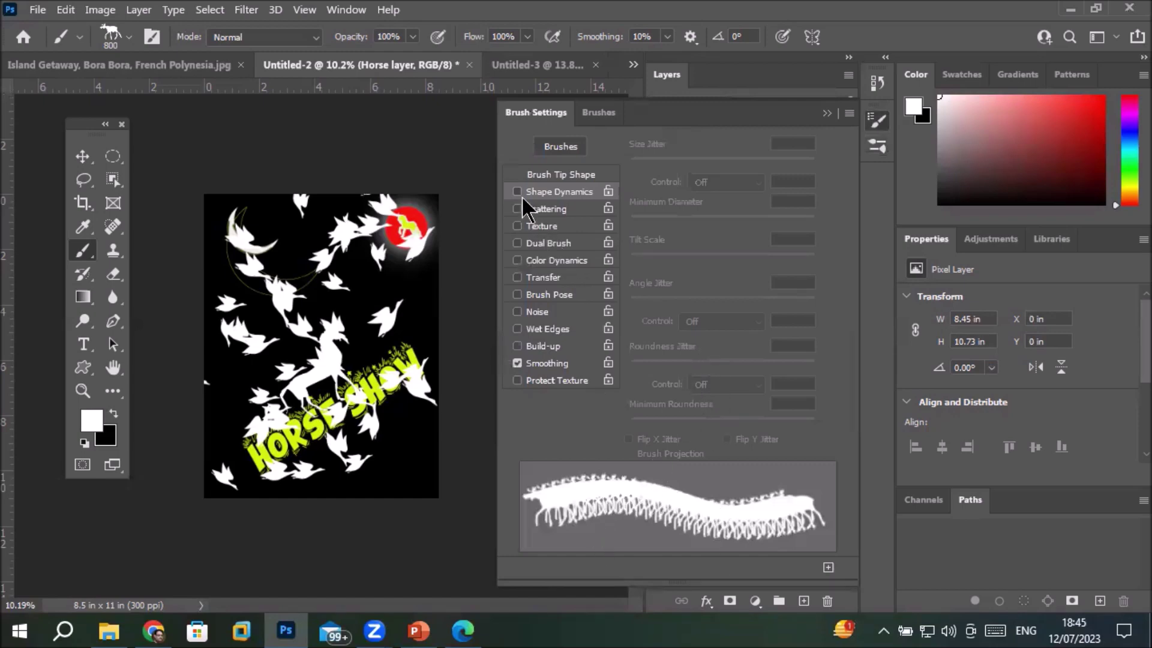
pyautogui.click(552, 175)
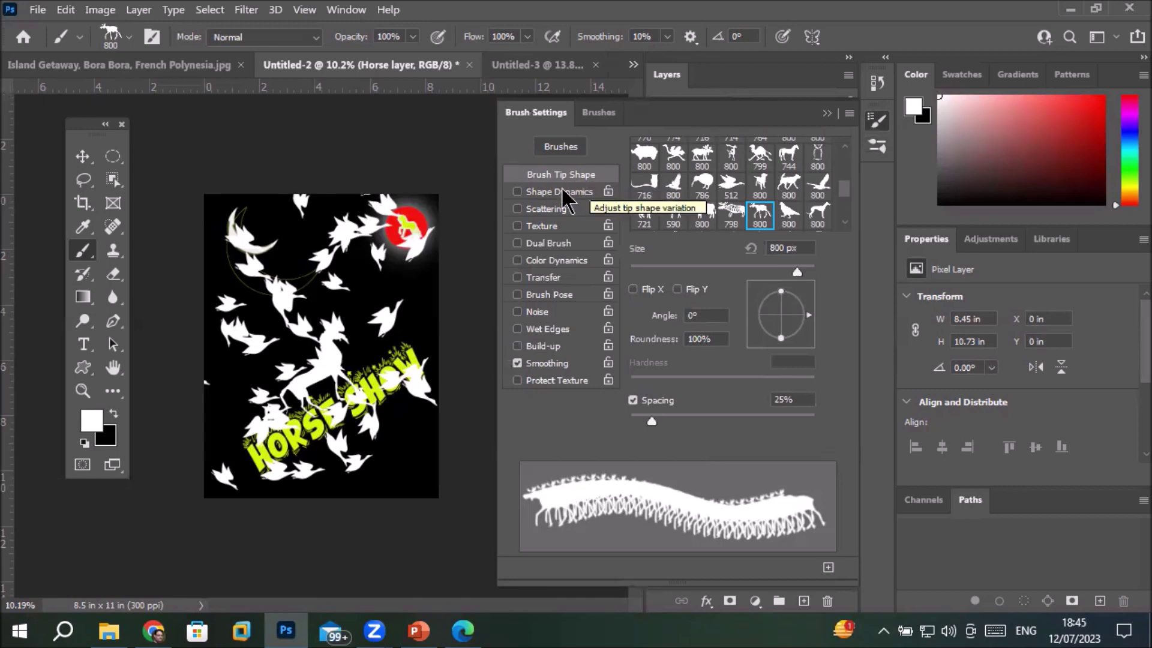
# Step: Leave shape variation off and set the horse tip to 120% spacing and 62 px size
pyautogui.click(558, 192)
pyautogui.click(518, 191)
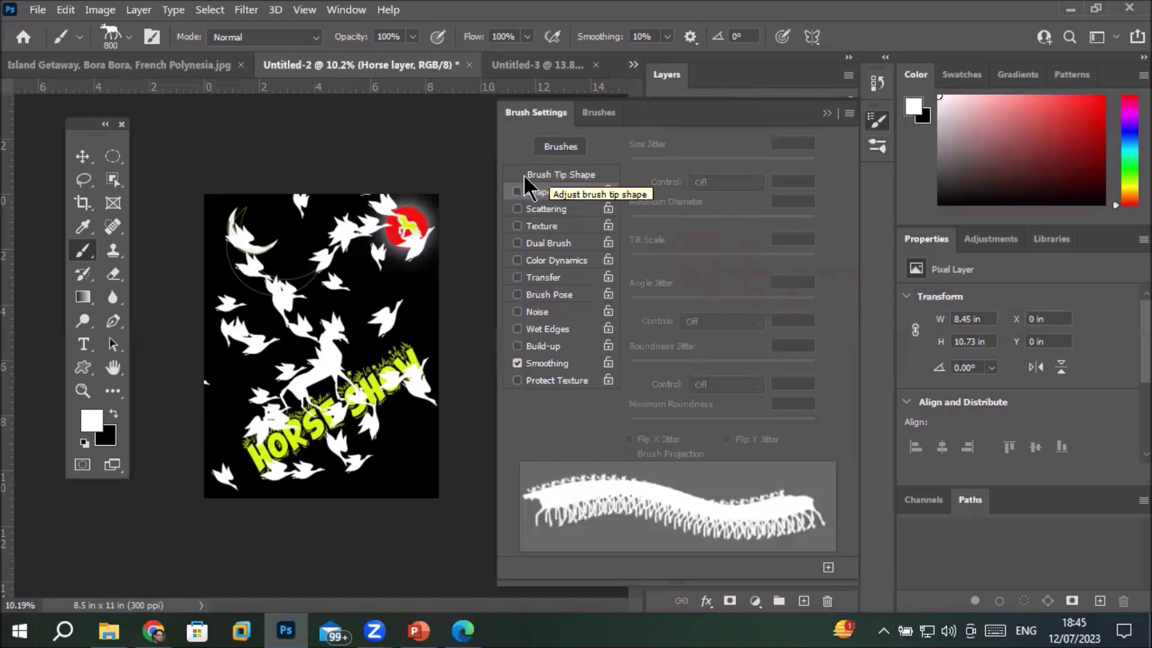
pyautogui.click(571, 175)
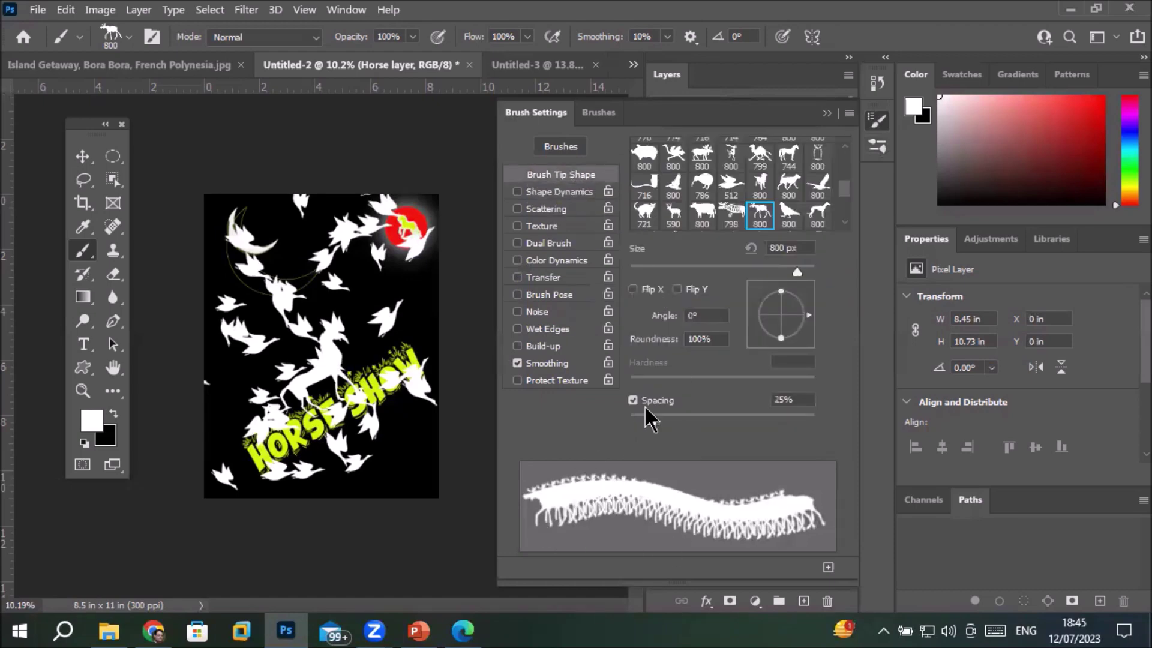
pyautogui.moveTo(650, 423)
pyautogui.mouseDown()
pyautogui.moveTo(748, 436)
pyautogui.moveTo(772, 427)
pyautogui.mouseUp()
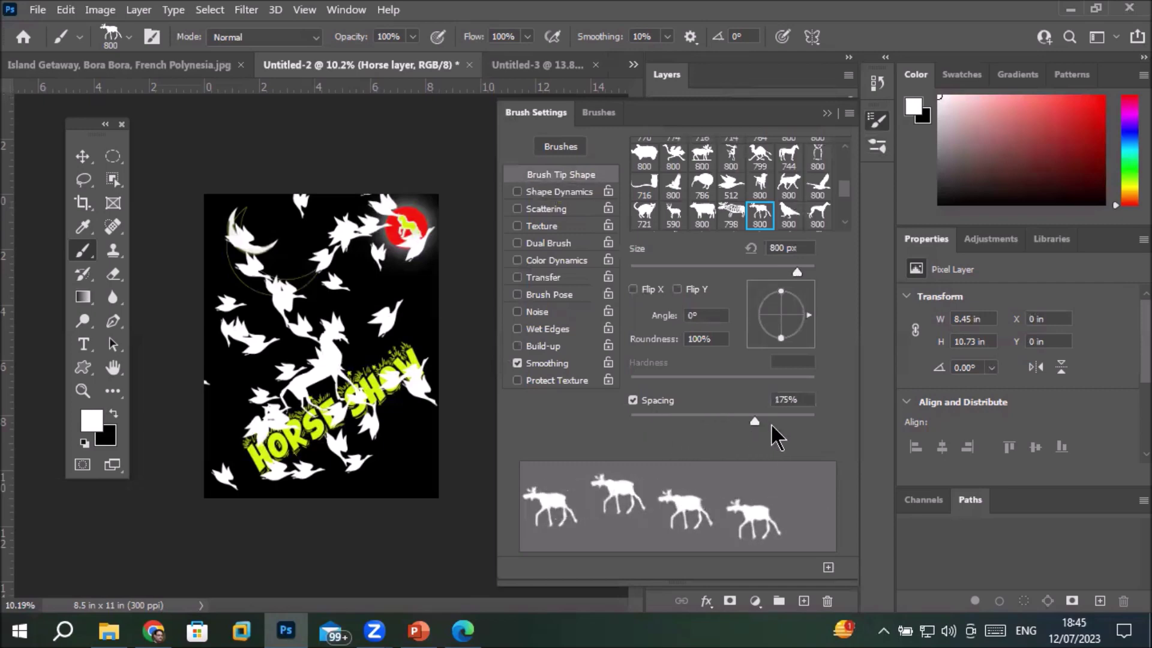
pyautogui.moveTo(771, 425); pyautogui.dragTo(730, 421)
pyautogui.moveTo(798, 271); pyautogui.dragTo(686, 272)
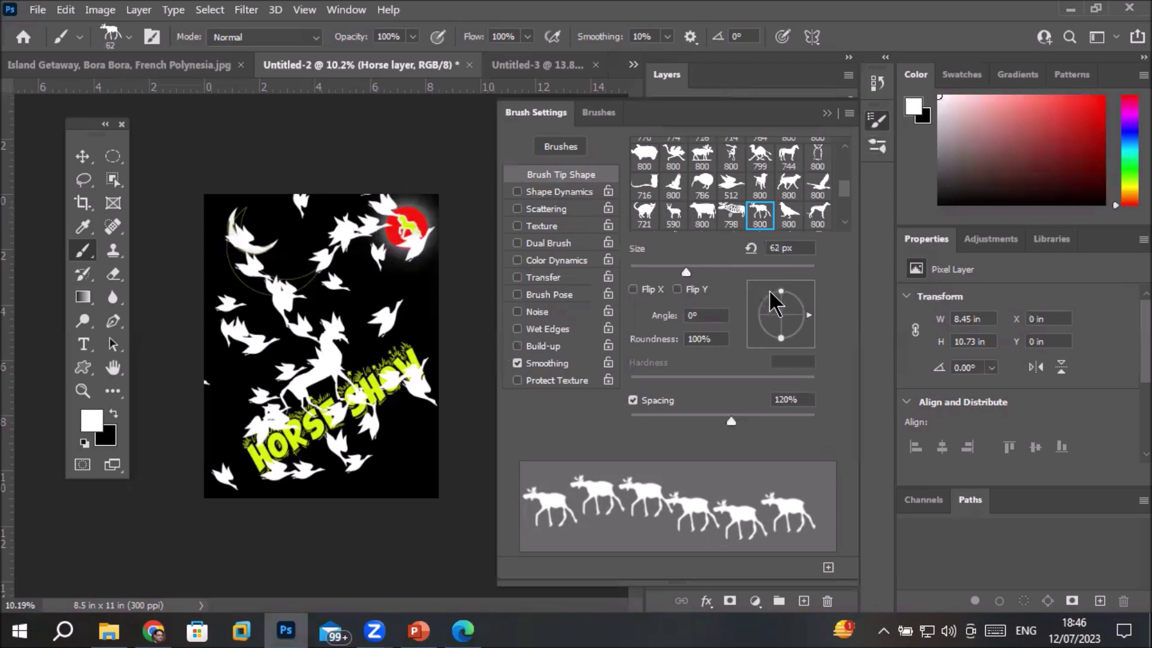
# Step: Test different brush tip angles and roundness values to tilt and squash the shapes
pyautogui.moveTo(776, 315)
pyautogui.mouseDown()
pyautogui.moveTo(786, 330)
pyautogui.moveTo(800, 309)
pyautogui.mouseUp()
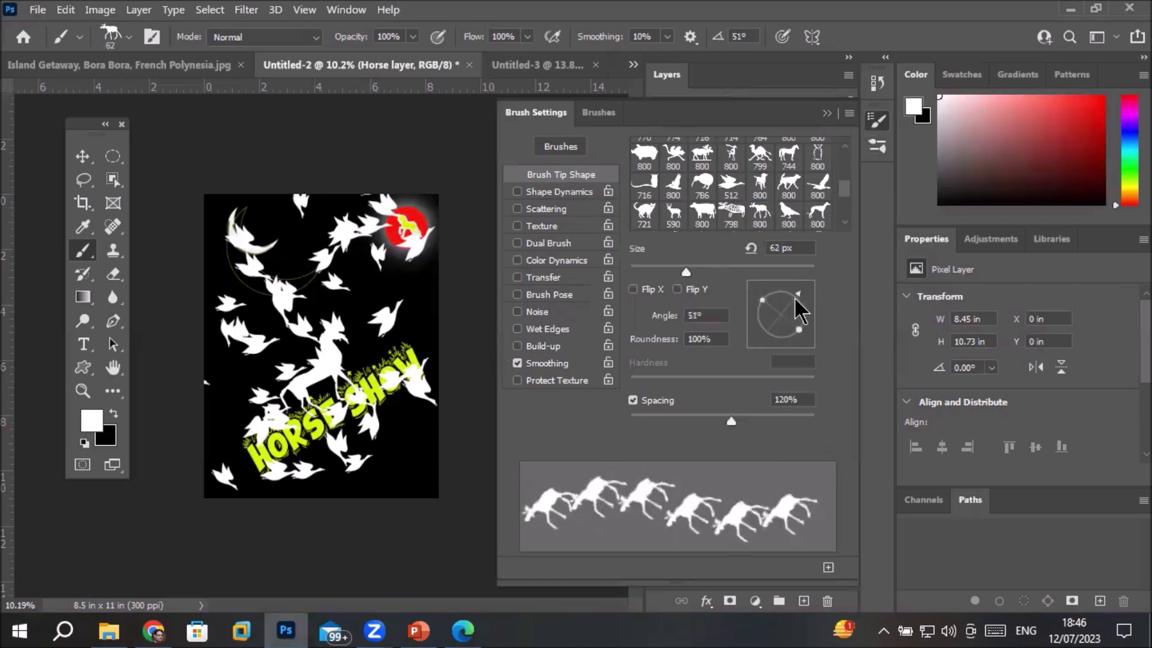
pyautogui.moveTo(800, 331); pyautogui.dragTo(780, 316)
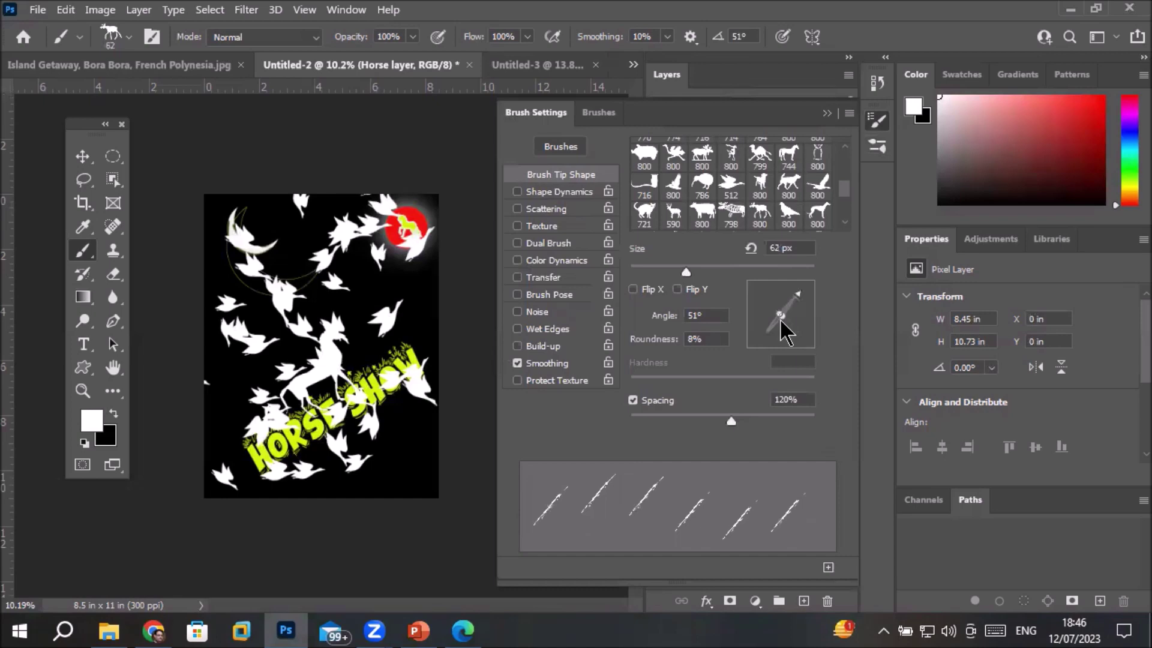
pyautogui.moveTo(781, 321); pyautogui.dragTo(809, 343)
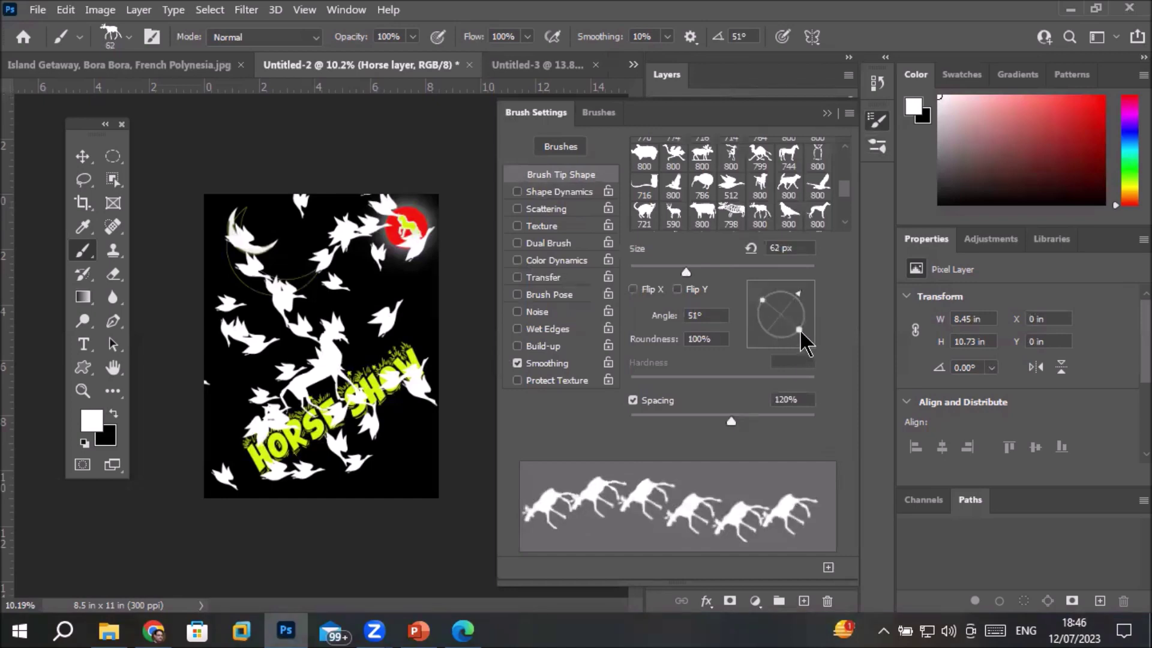
pyautogui.moveTo(799, 329)
pyautogui.mouseDown()
pyautogui.moveTo(805, 338)
pyautogui.moveTo(803, 313)
pyautogui.mouseUp()
pyautogui.moveTo(803, 314)
pyautogui.mouseDown()
pyautogui.moveTo(739, 337)
pyautogui.moveTo(804, 306)
pyautogui.moveTo(813, 326)
pyautogui.mouseUp()
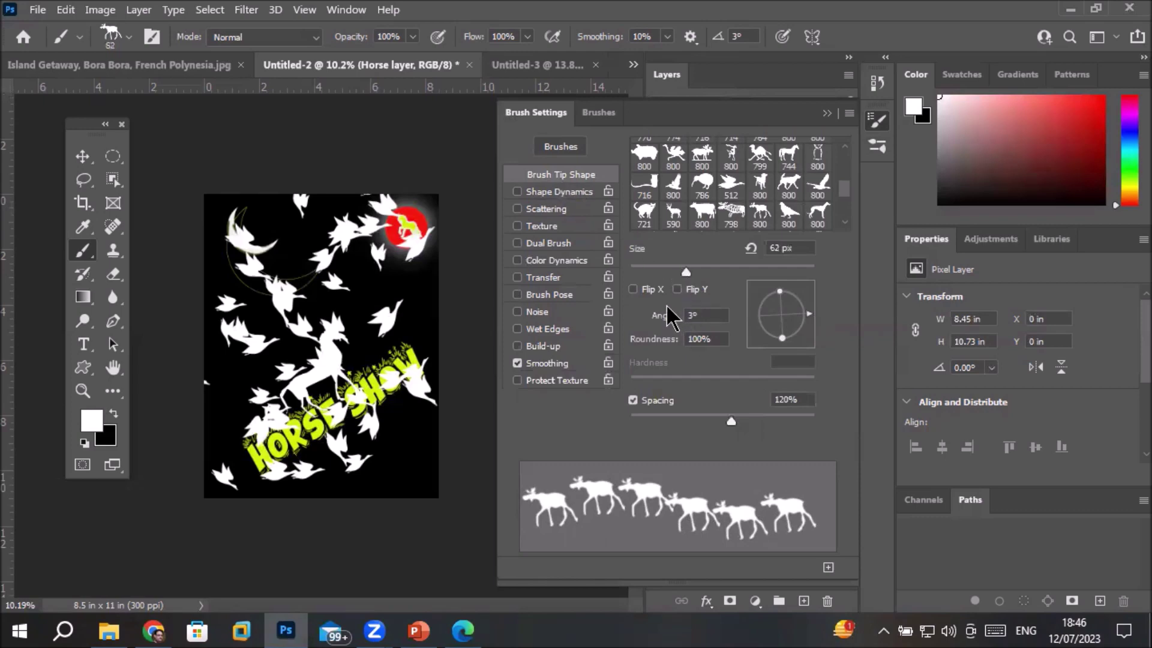
# Step: Test Flip Y and Flip X on the tip, leaving both unflipped
pyautogui.click(678, 289)
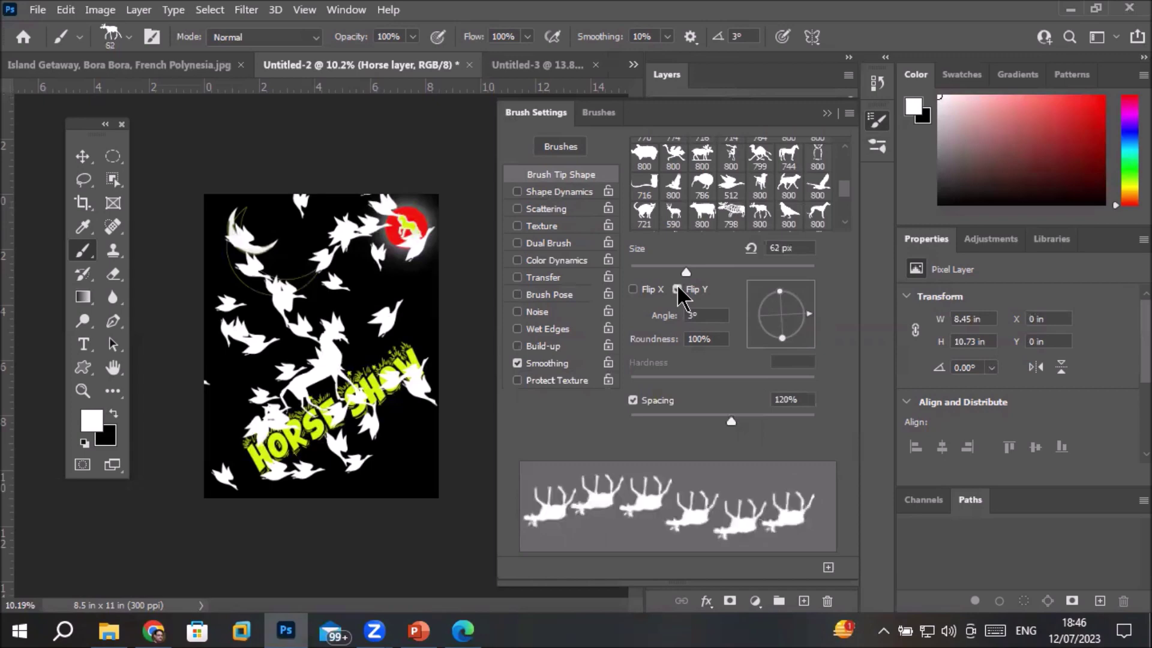
pyautogui.click(677, 289)
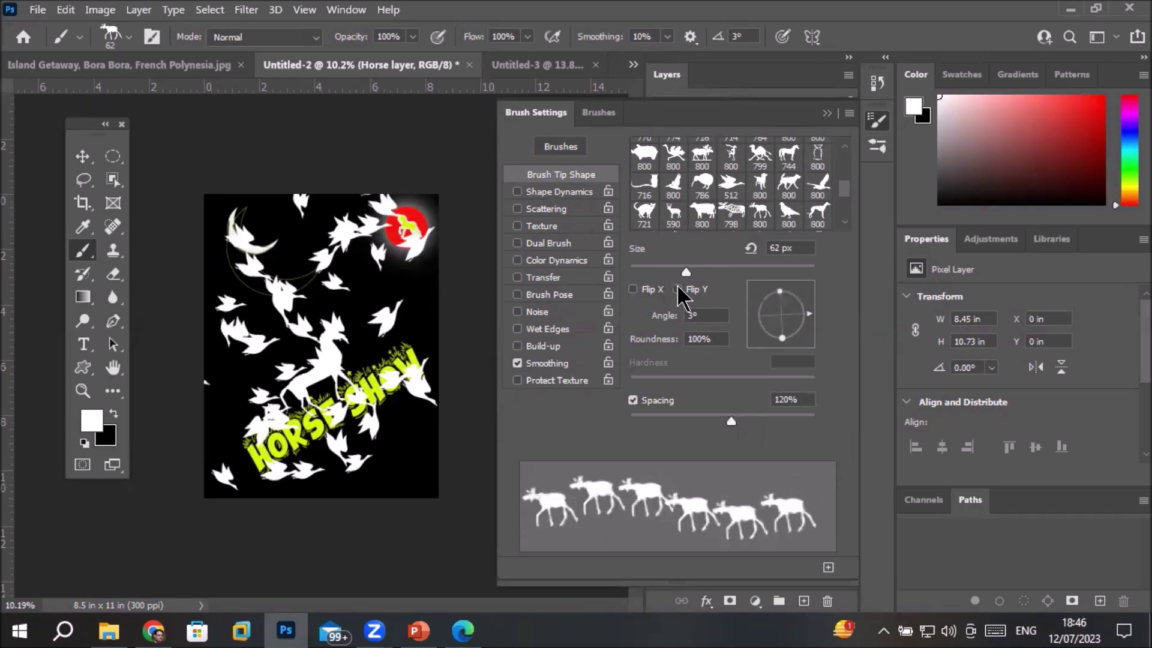
pyautogui.click(678, 289)
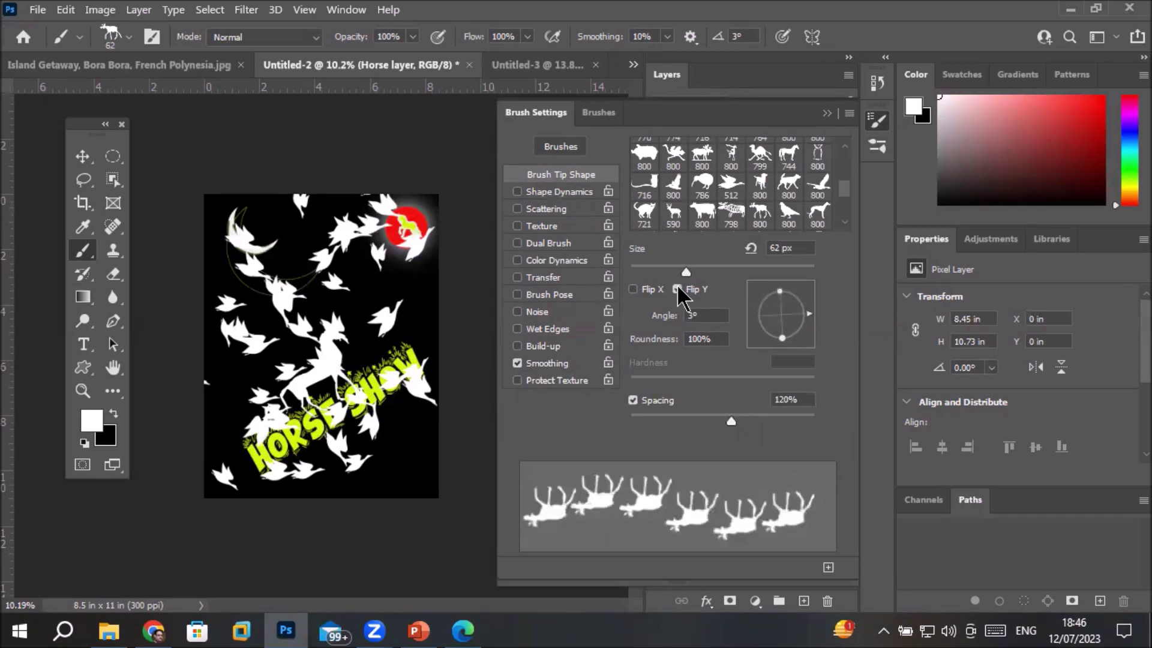
pyautogui.click(677, 289)
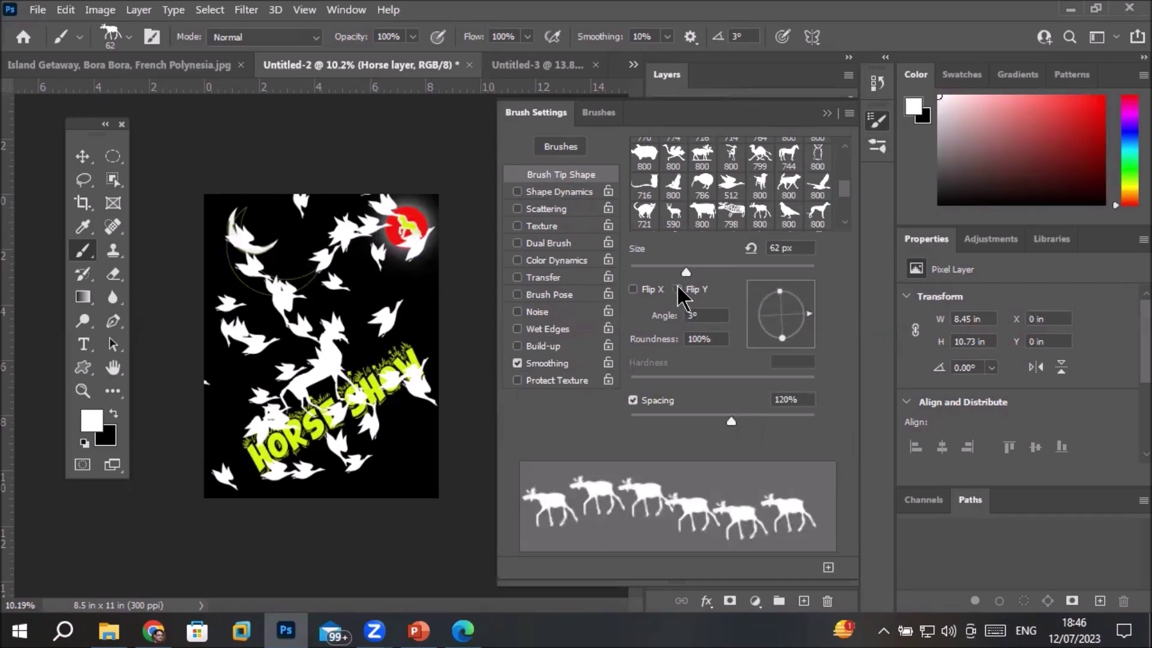
pyautogui.click(633, 289)
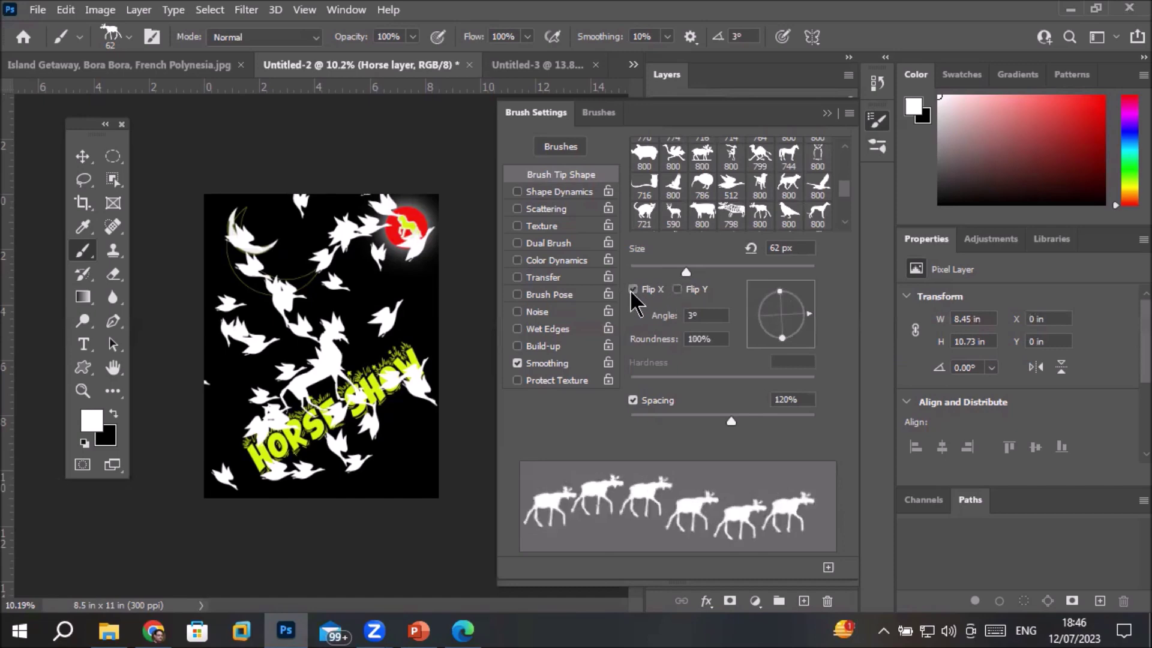
pyautogui.click(633, 289)
pyautogui.click(633, 289)
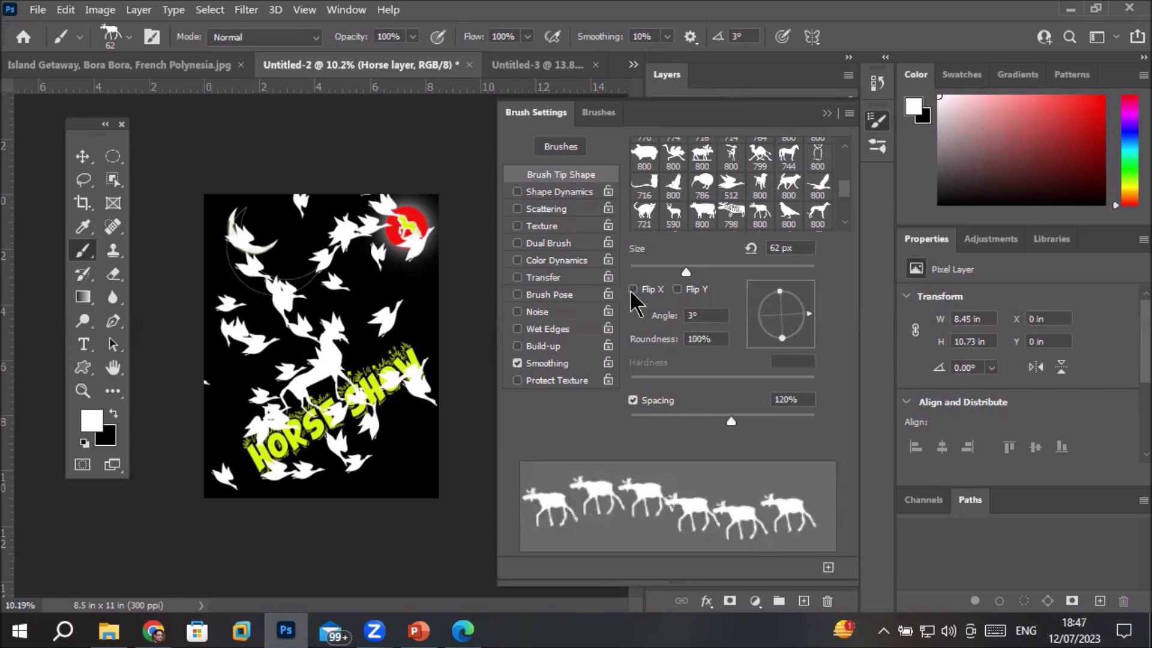
pyautogui.click(633, 289)
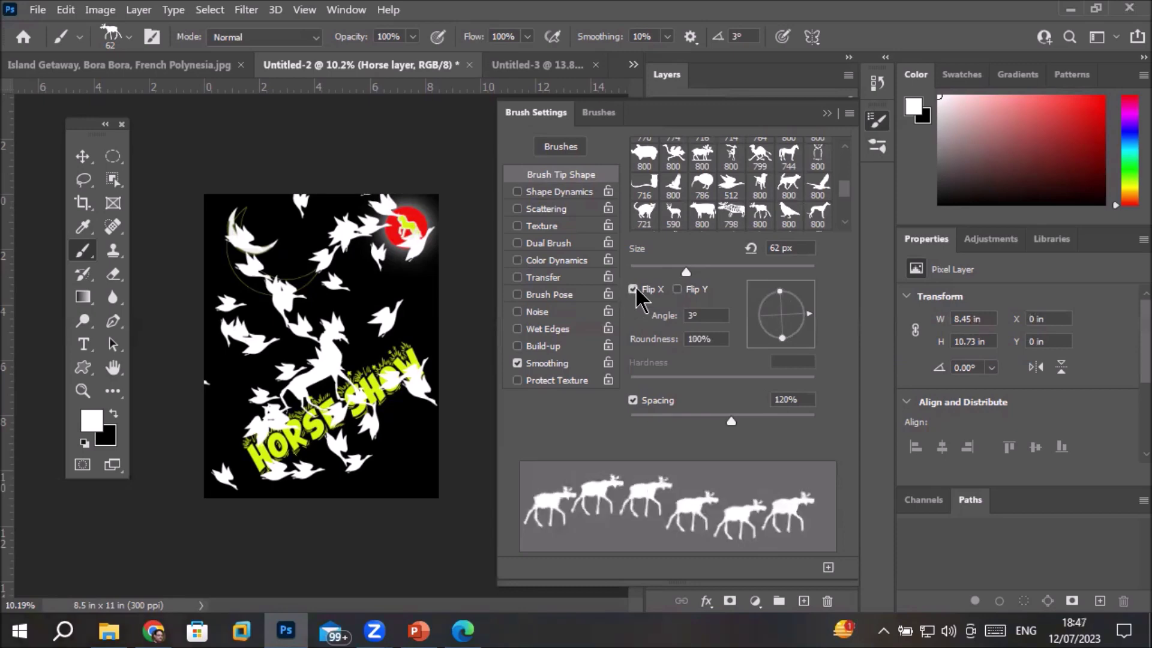
pyautogui.click(632, 289)
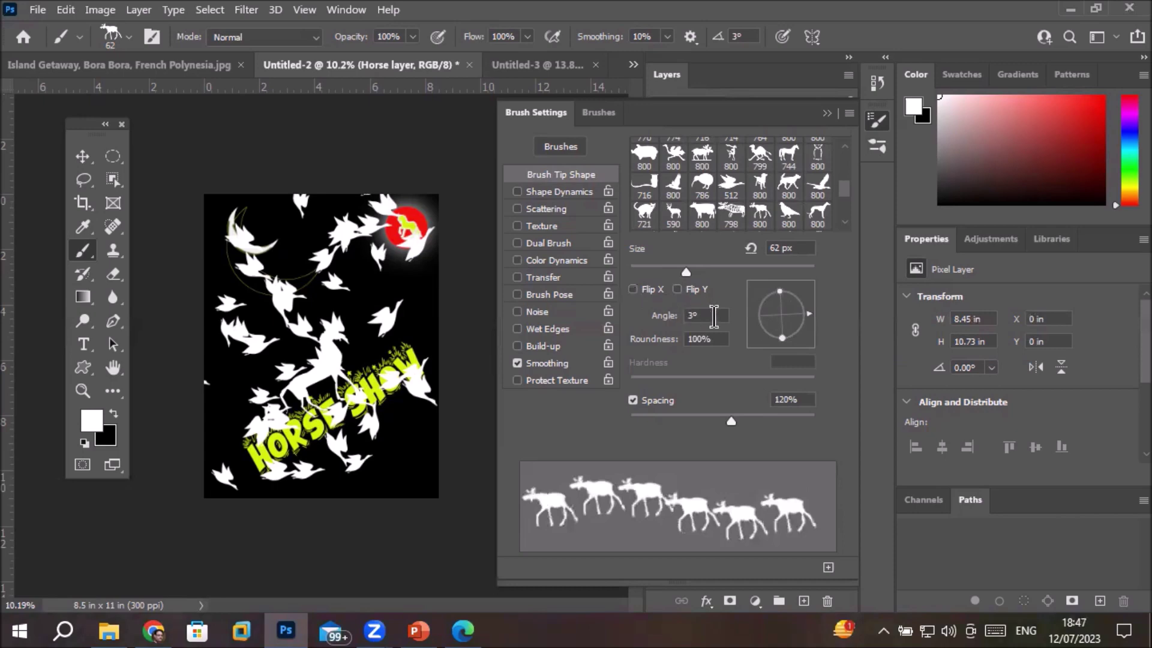
# Step: Scroll the brush angle value up and back down to test tip rotation
pyautogui.click(722, 315)
pyautogui.scroll(11, 723, 312)
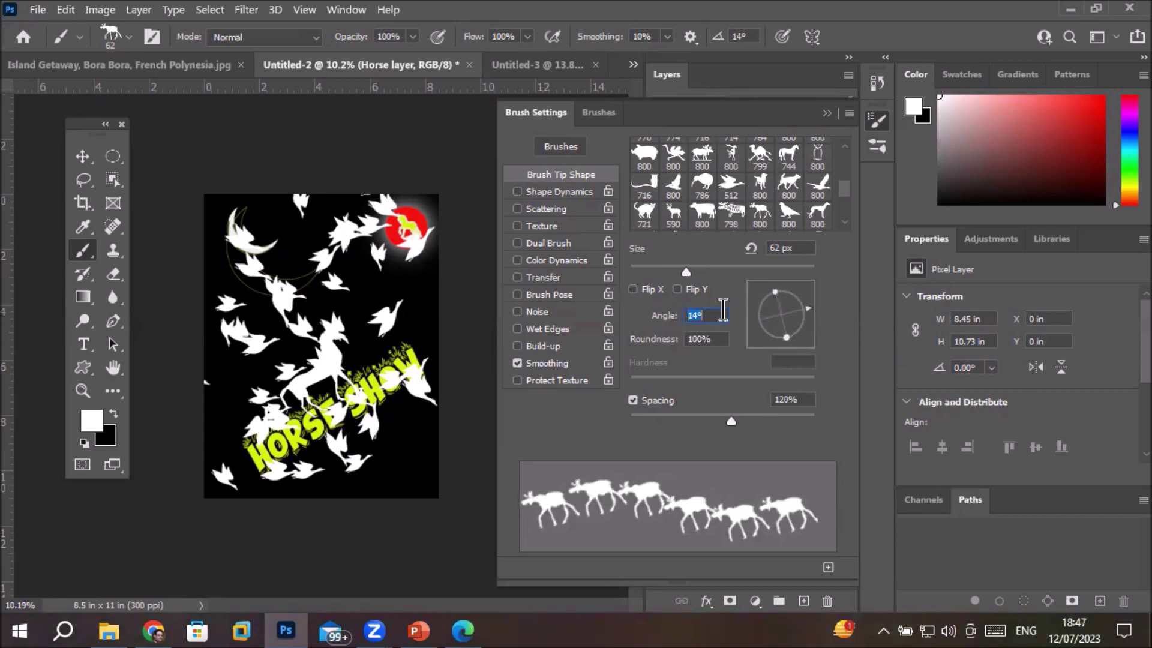
pyautogui.scroll(3, 723, 310)
pyautogui.scroll(3, 721, 309)
pyautogui.scroll(3, 721, 310)
pyautogui.scroll(3, 720, 309)
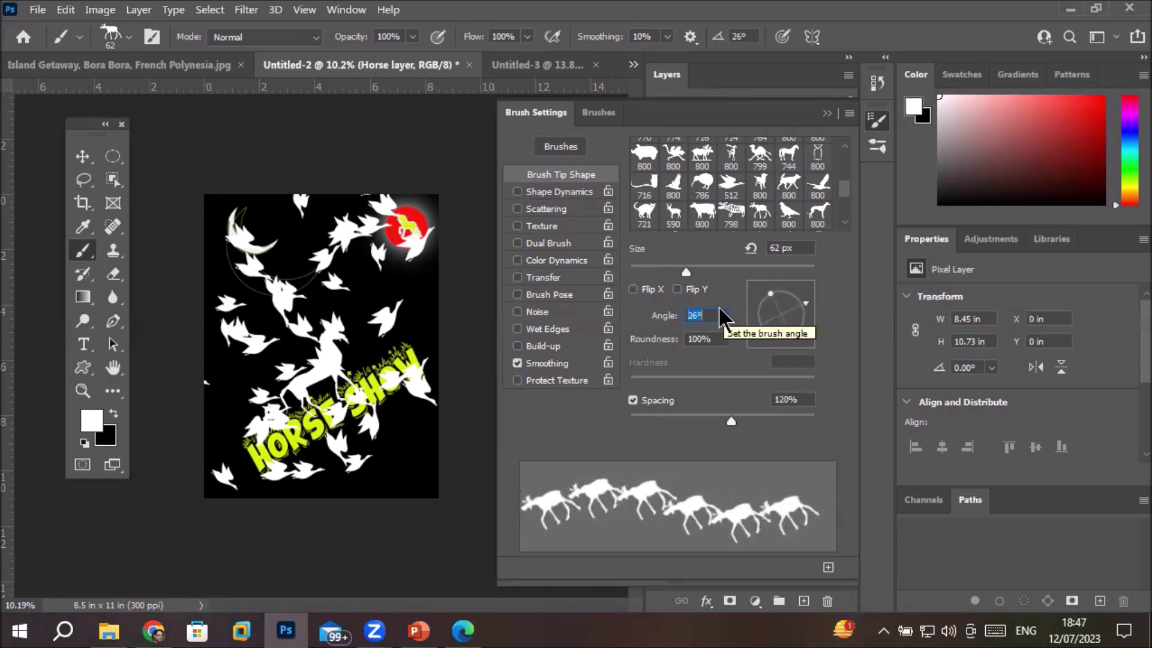
pyautogui.scroll(-5, 722, 315)
pyautogui.scroll(-5, 720, 315)
pyautogui.scroll(-4, 720, 316)
pyautogui.scroll(-4, 726, 324)
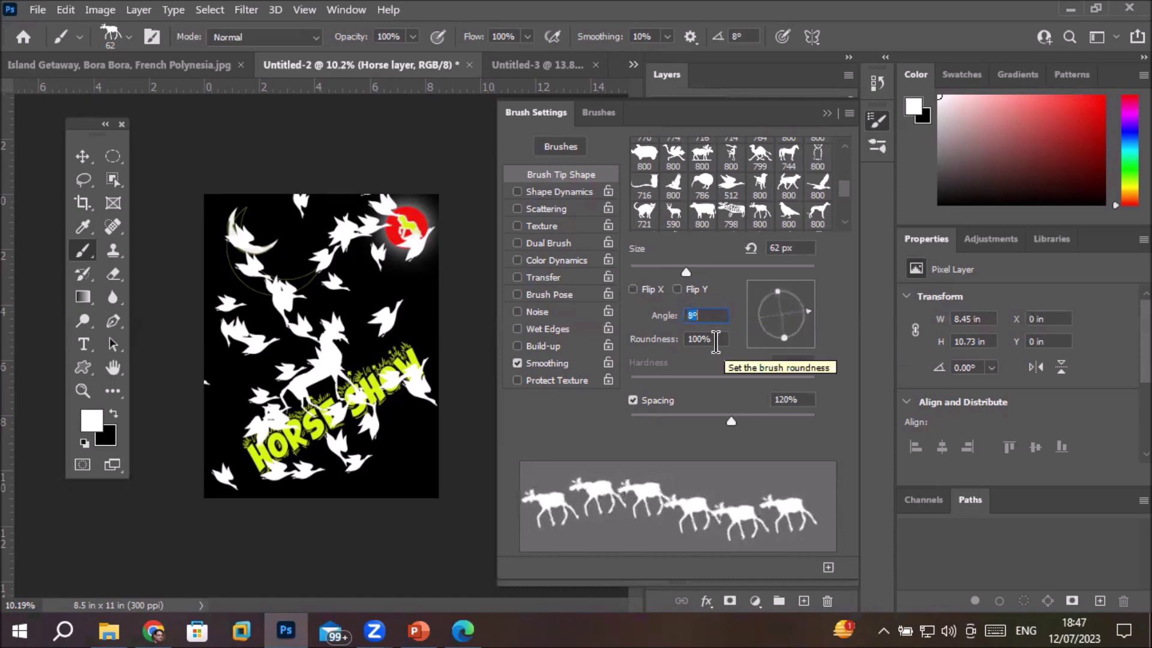
# Step: Enter roundness 72, nudge it lower, then restore the tip to full roundness
pyautogui.click(716, 339)
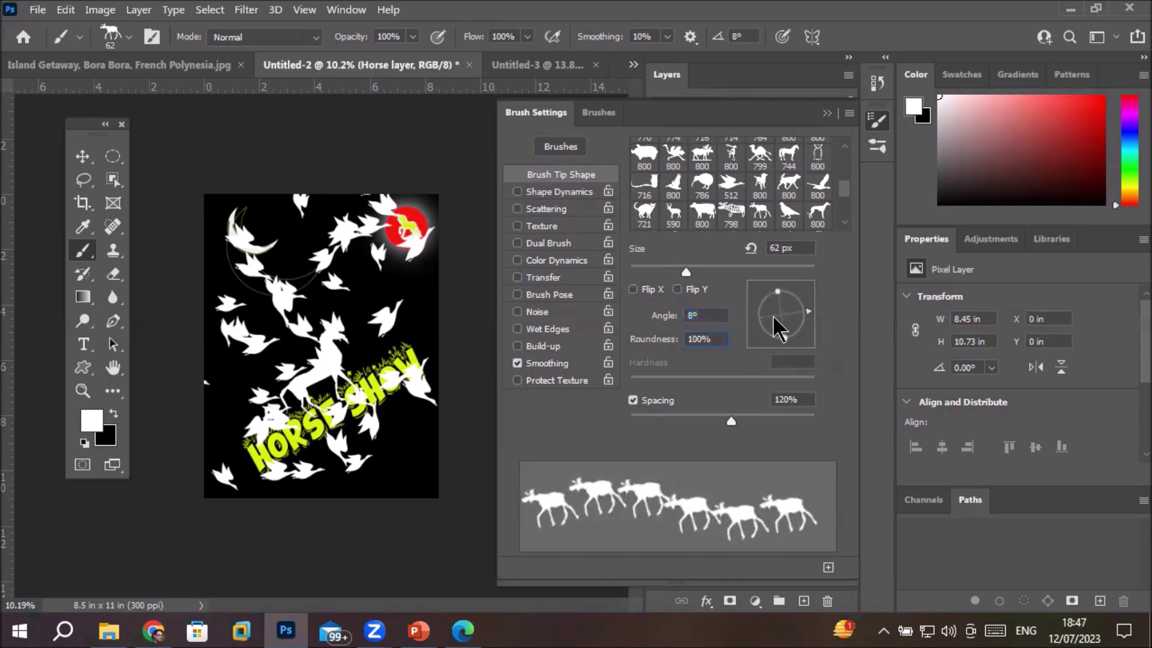
pyautogui.doubleClick(720, 338)
pyautogui.write('72')
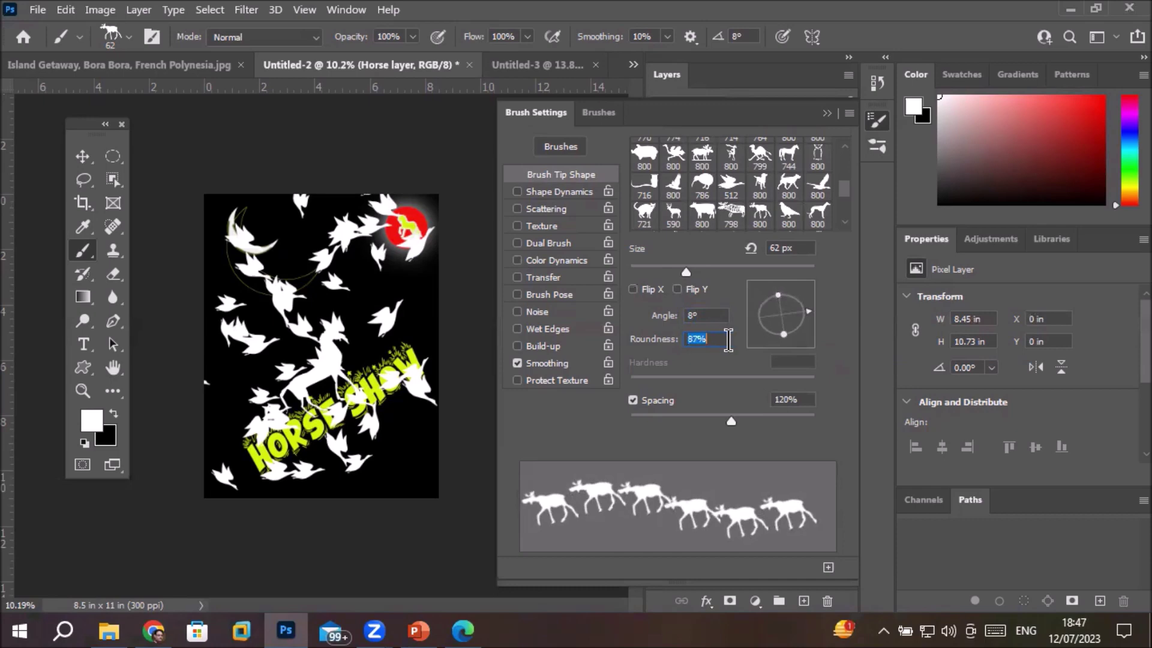
pyautogui.hotkey('shift', 'Down')
pyautogui.hotkey('shift', 'Down')
pyautogui.hotkey('shift', 'Down')
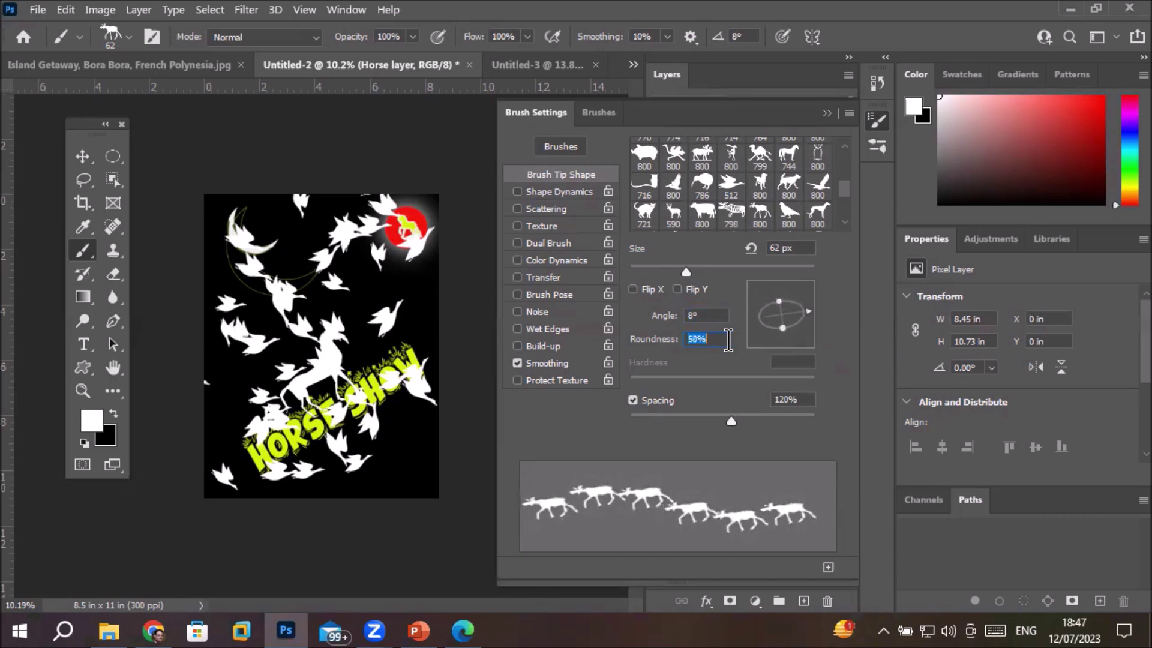
pyautogui.press('Down')
pyautogui.press('Down')
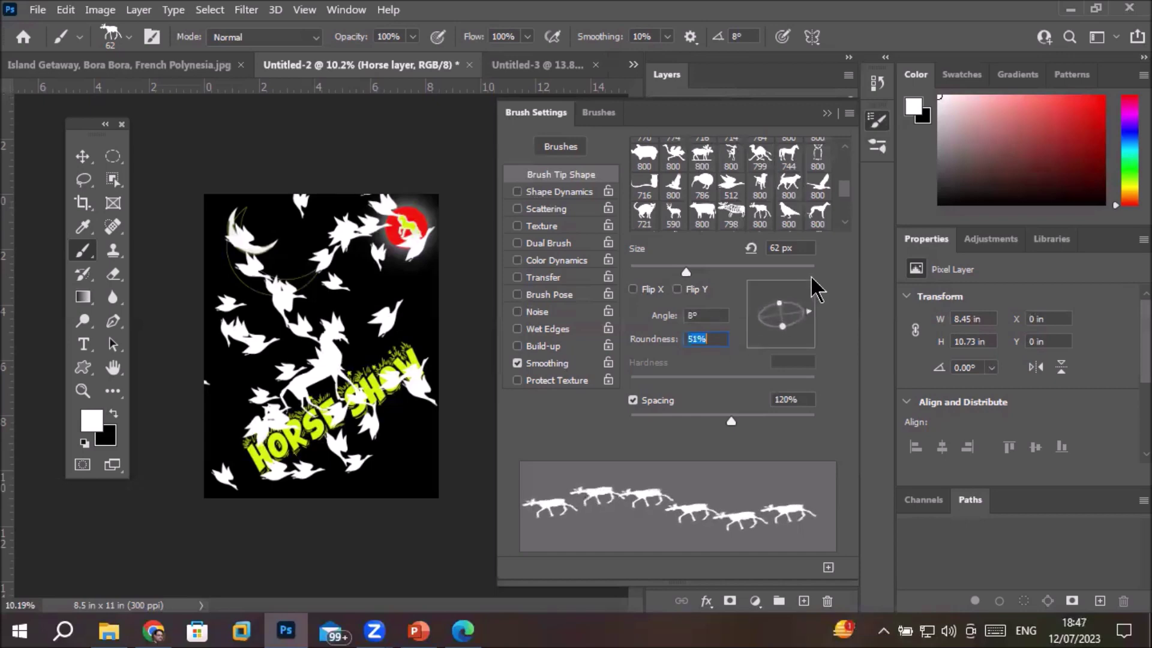
pyautogui.moveTo(780, 306); pyautogui.dragTo(777, 282)
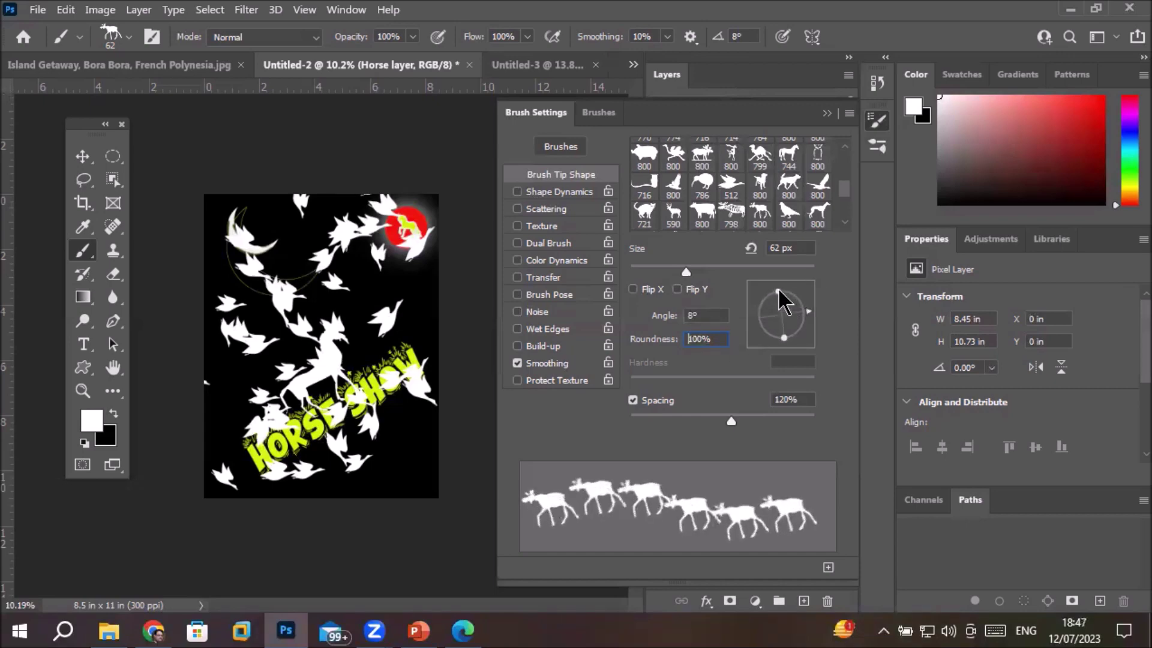
pyautogui.moveTo(780, 294)
pyautogui.mouseDown()
pyautogui.moveTo(818, 329)
pyautogui.moveTo(795, 315)
pyautogui.mouseUp()
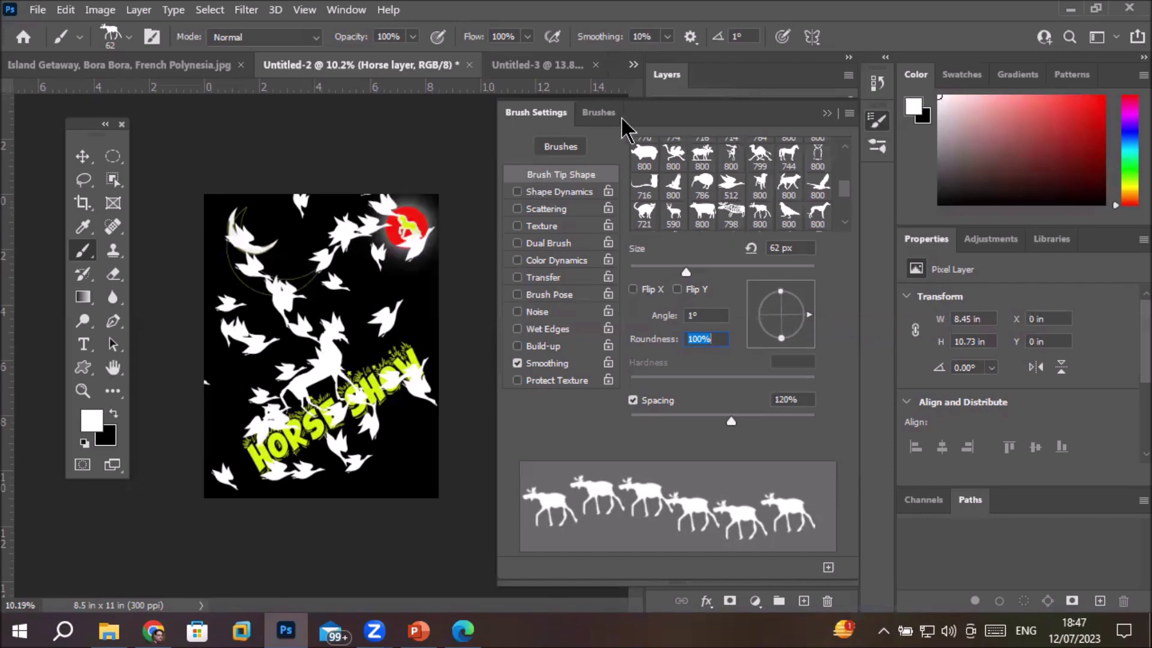
pyautogui.click(600, 113)
# Step: Choose the 800 px bird brush tip and tighten its spacing to 27%
pyautogui.click(712, 348)
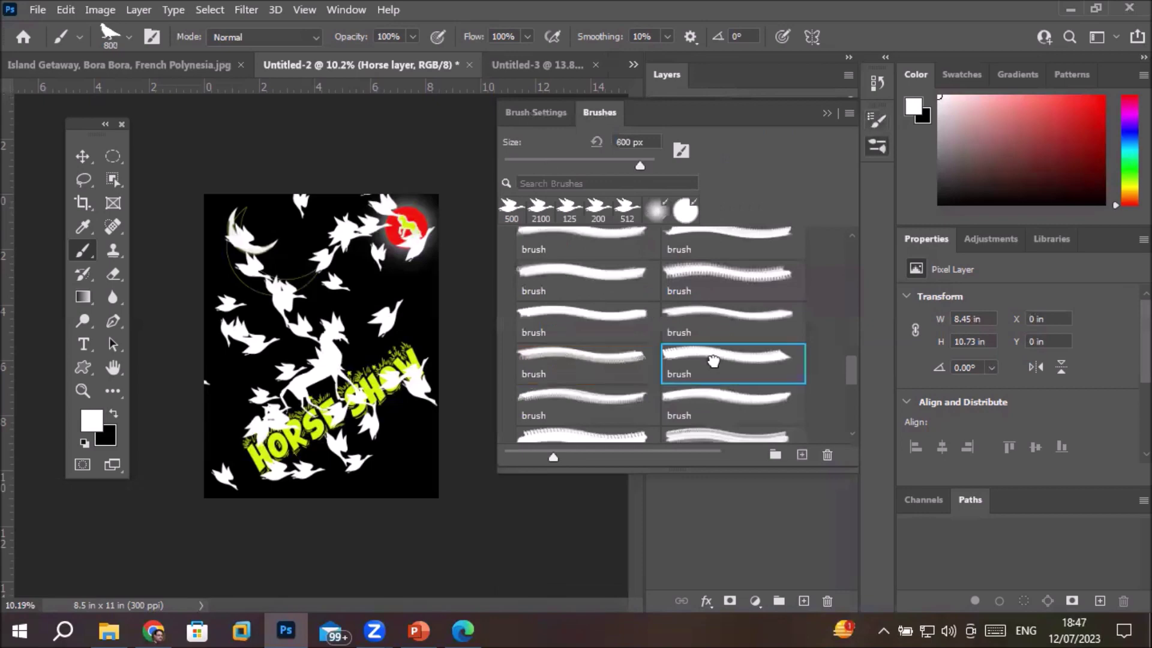
pyautogui.click(545, 114)
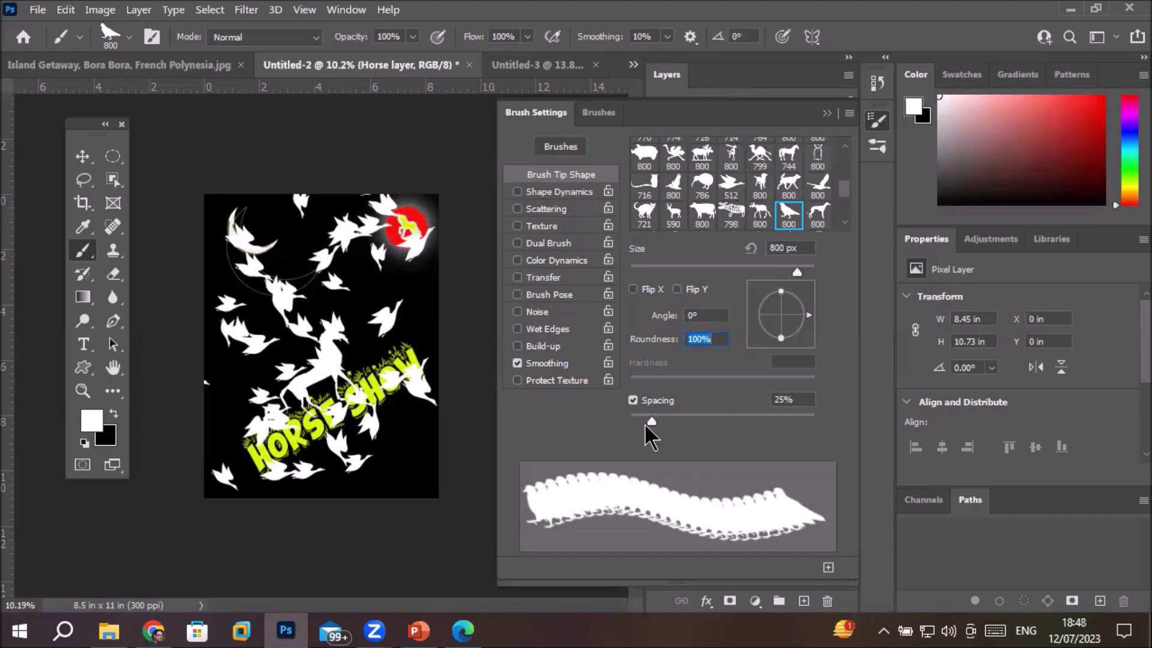
pyautogui.moveTo(653, 421); pyautogui.dragTo(749, 441)
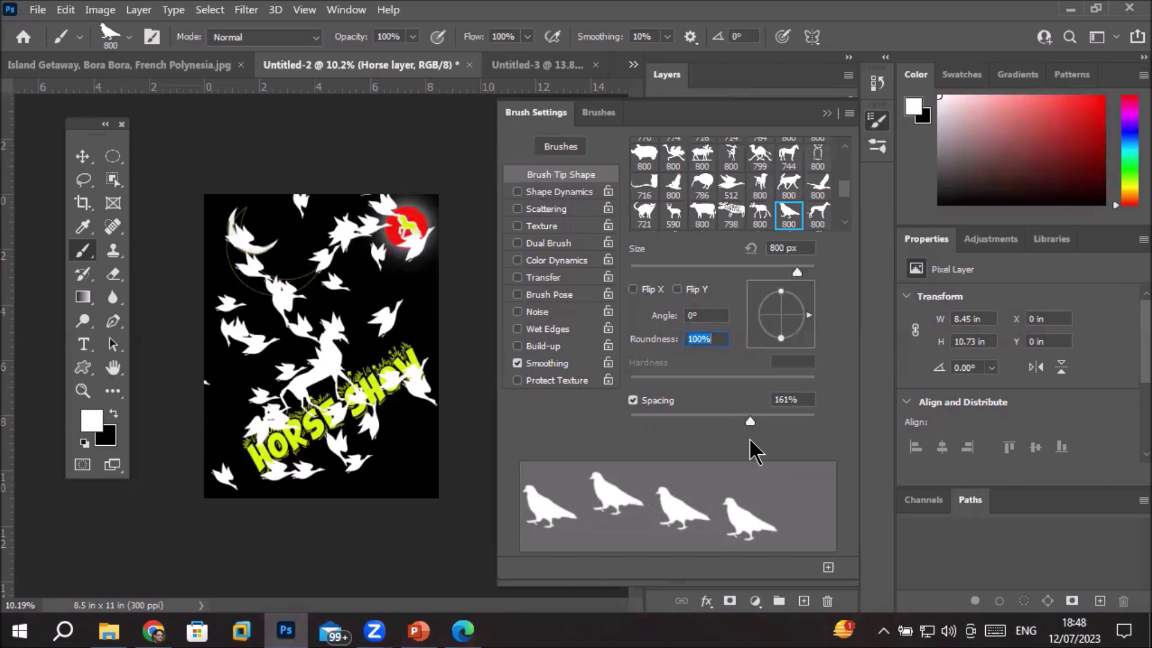
pyautogui.moveTo(750, 441); pyautogui.dragTo(654, 460)
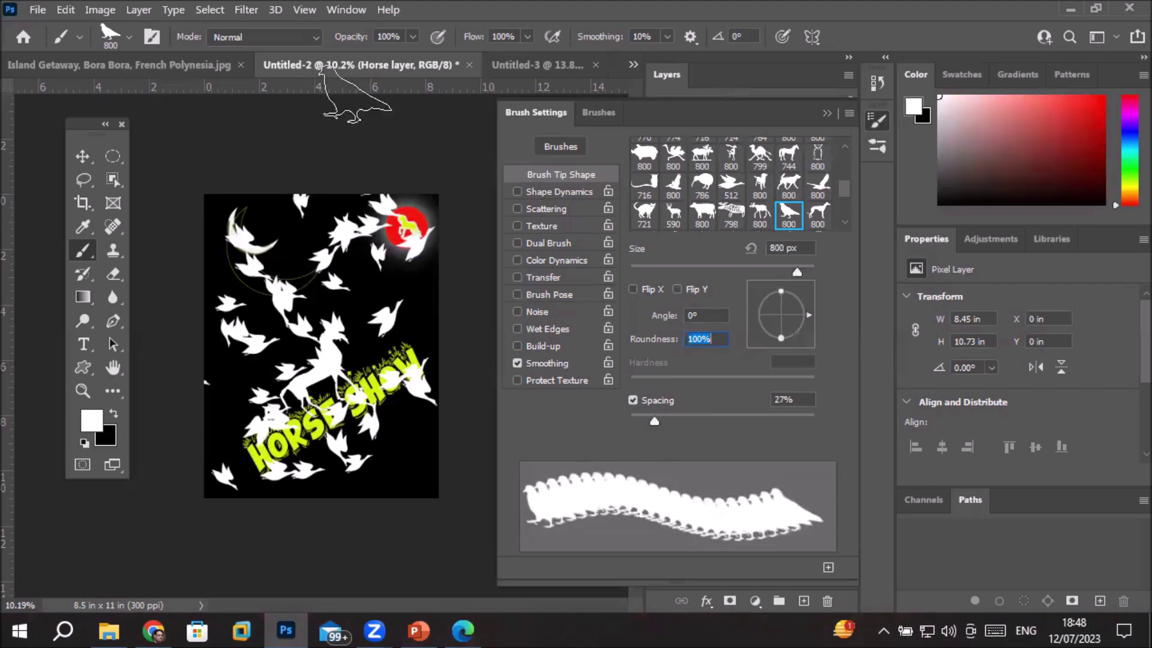
pyautogui.click(528, 71)
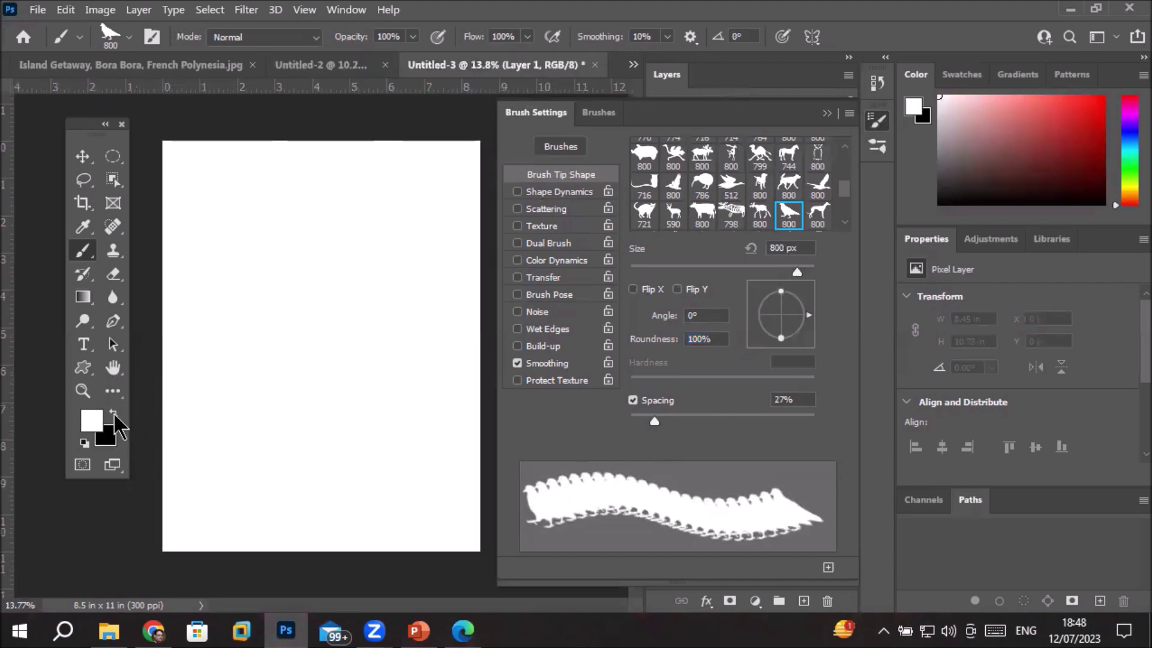
# Step: Paint a dense black bird stroke down and along the bottom of Untitled-3
pyautogui.click(114, 413)
pyautogui.moveTo(250, 265); pyautogui.dragTo(376, 468)
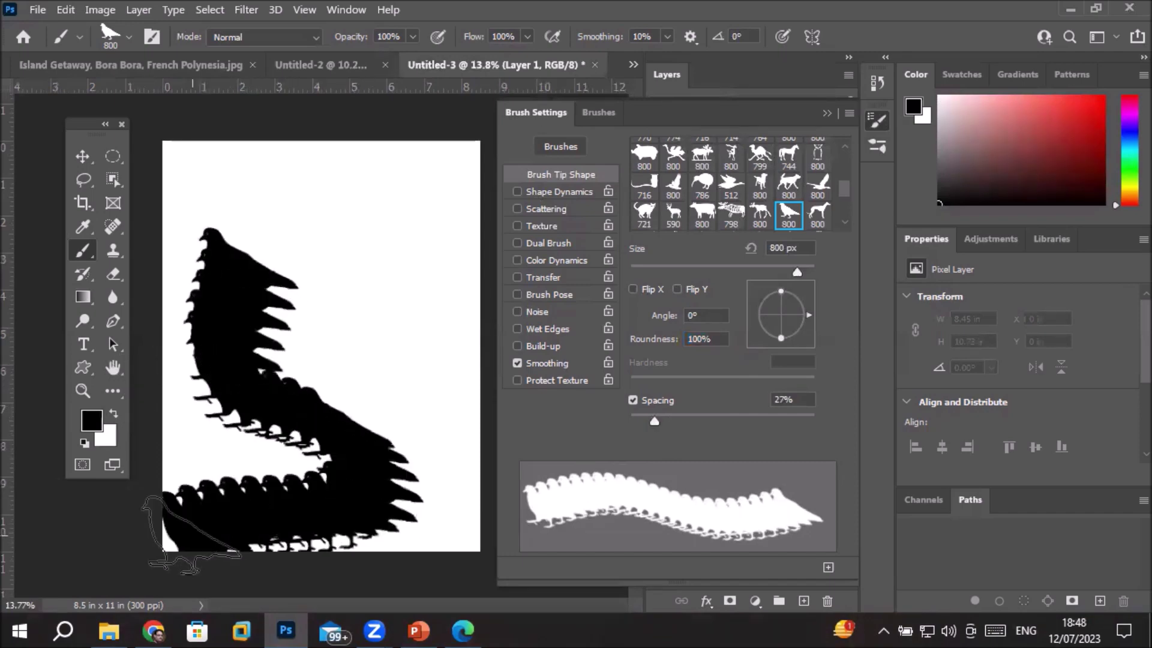
pyautogui.moveTo(376, 468); pyautogui.dragTo(191, 536)
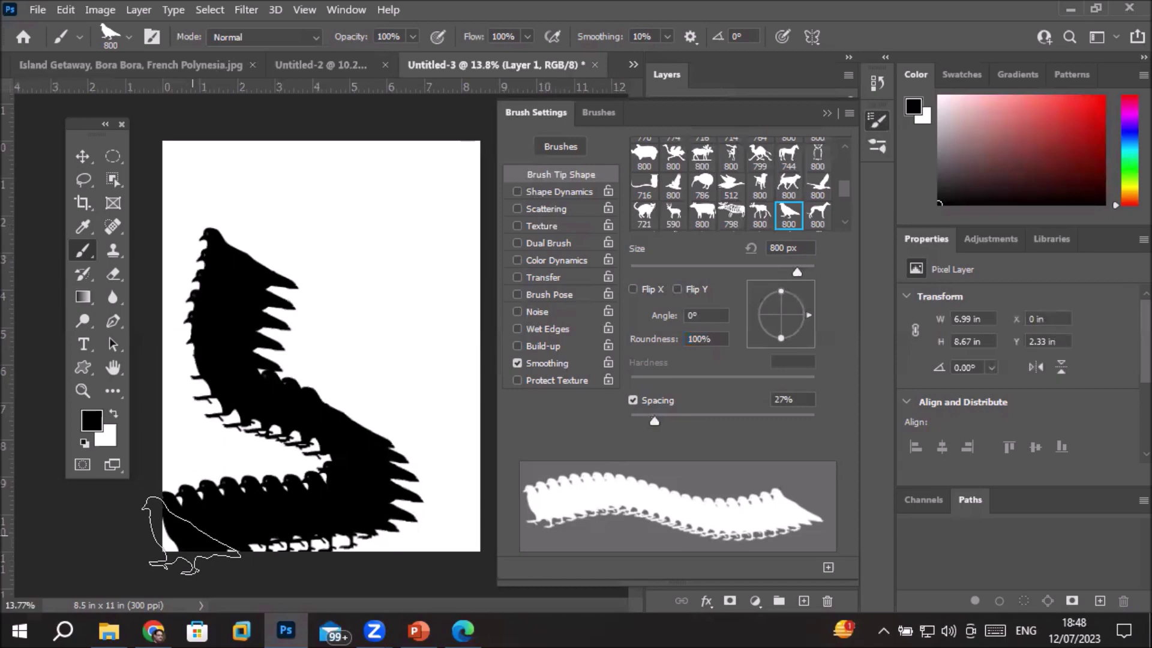
# Step: Widen bird spacing to 188%, stamp separate birds, then undo the last strokes
pyautogui.moveTo(653, 421); pyautogui.dragTo(763, 421)
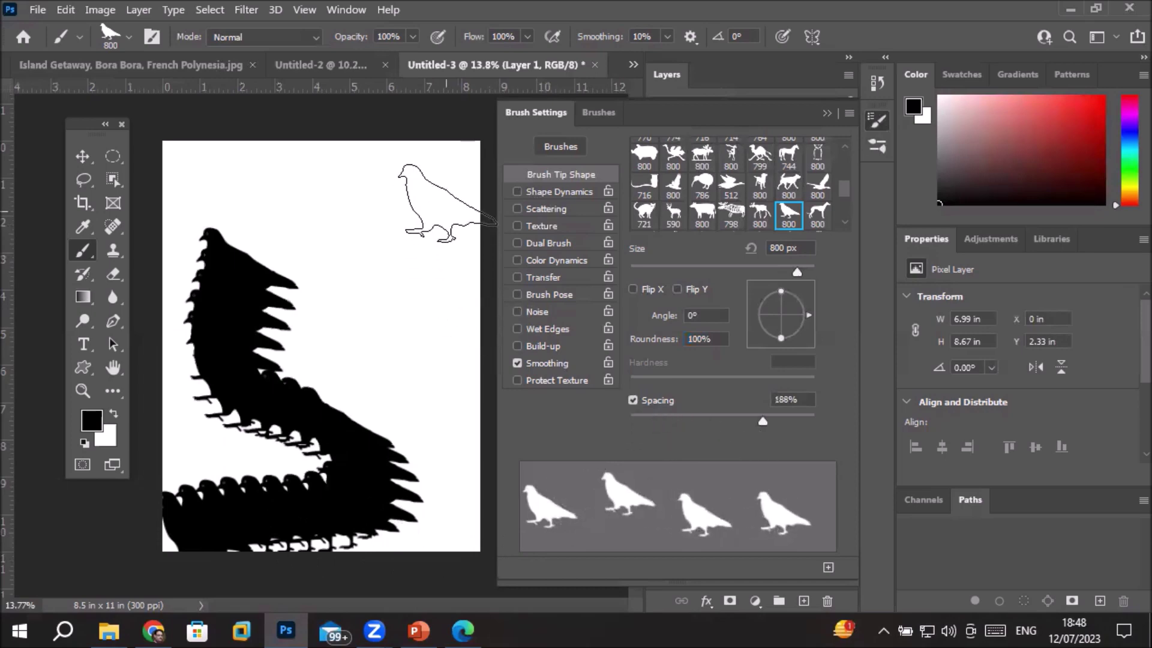
pyautogui.moveTo(447, 203); pyautogui.dragTo(427, 529)
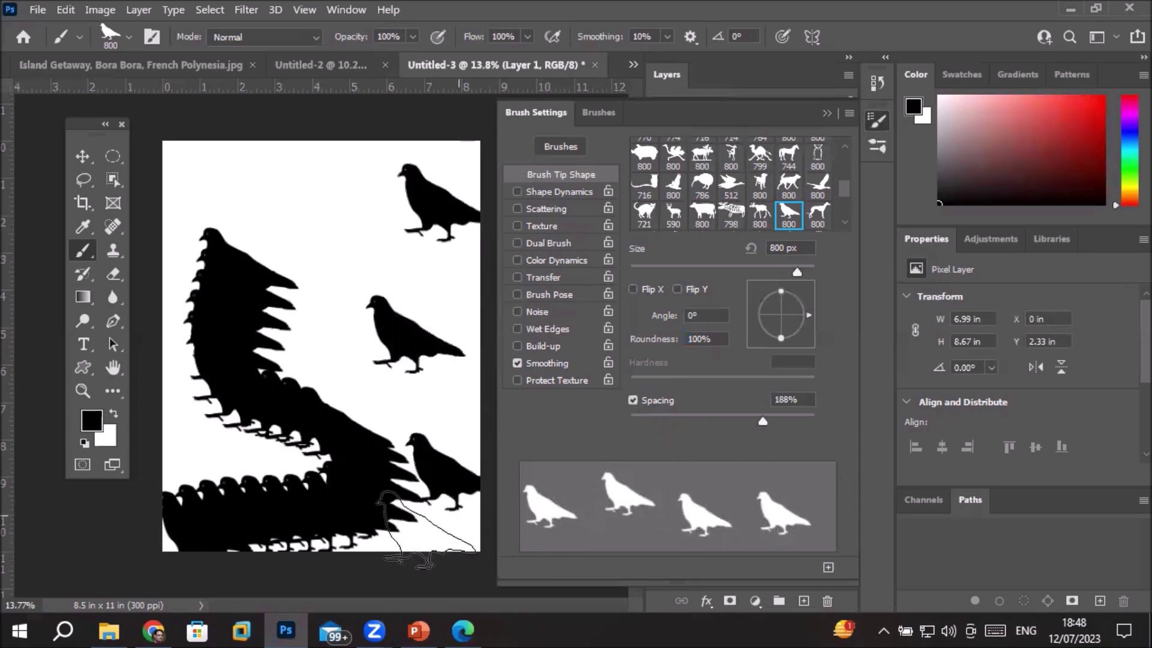
pyautogui.moveTo(342, 332); pyautogui.dragTo(270, 223)
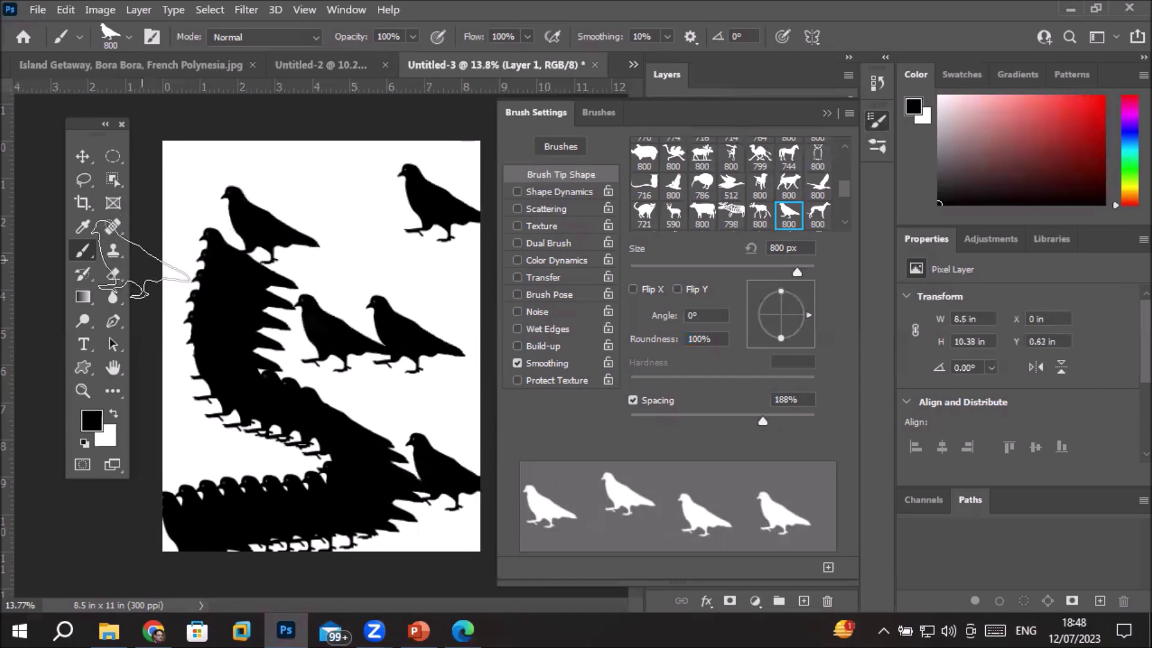
pyautogui.hotkey('ctrl', 'z')
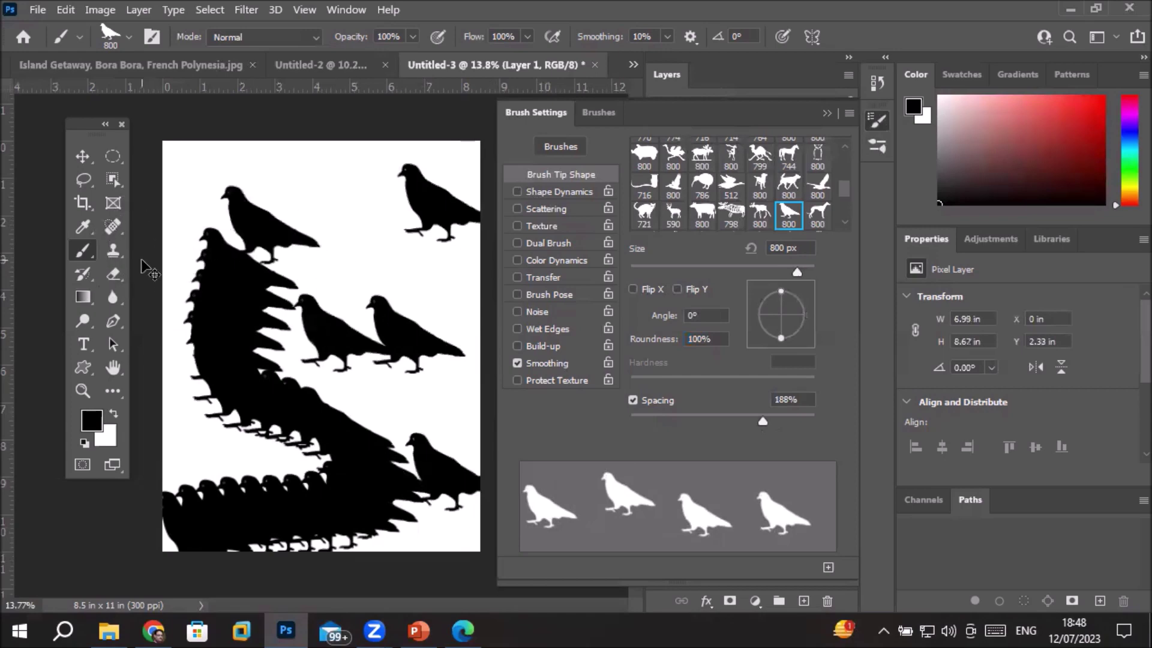
pyautogui.hotkey('ctrl', 'z')
pyautogui.hotkey('ctrl', 'z')
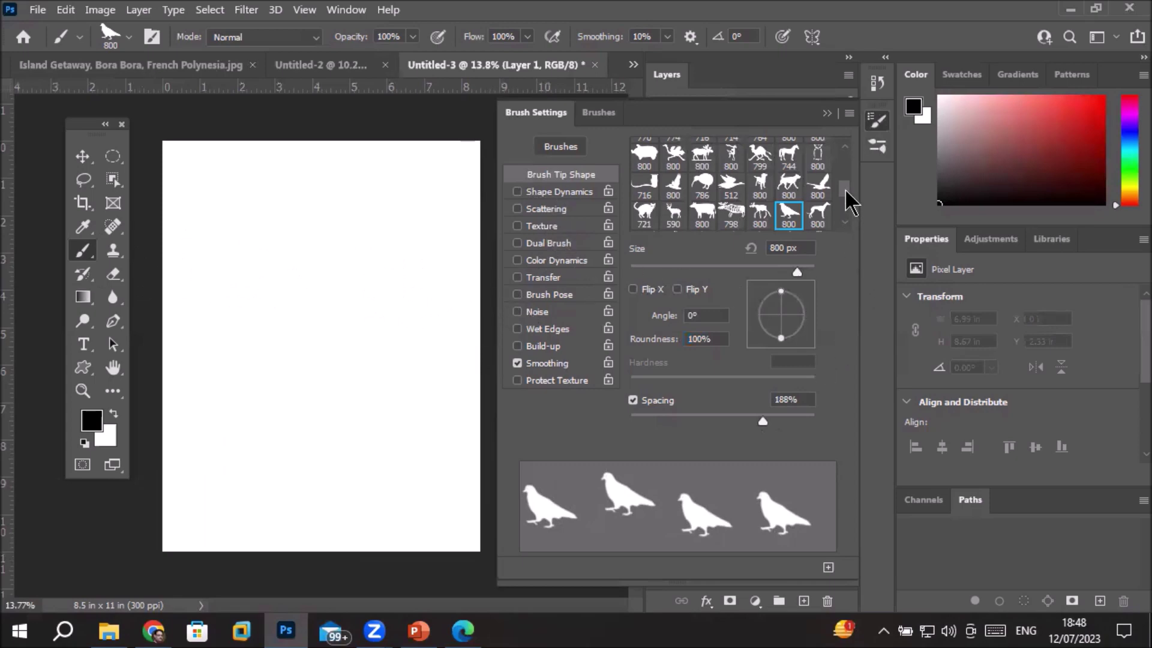
# Step: Paint a solid black column with the 400 px hard round brush
pyautogui.moveTo(845, 190); pyautogui.dragTo(851, 147)
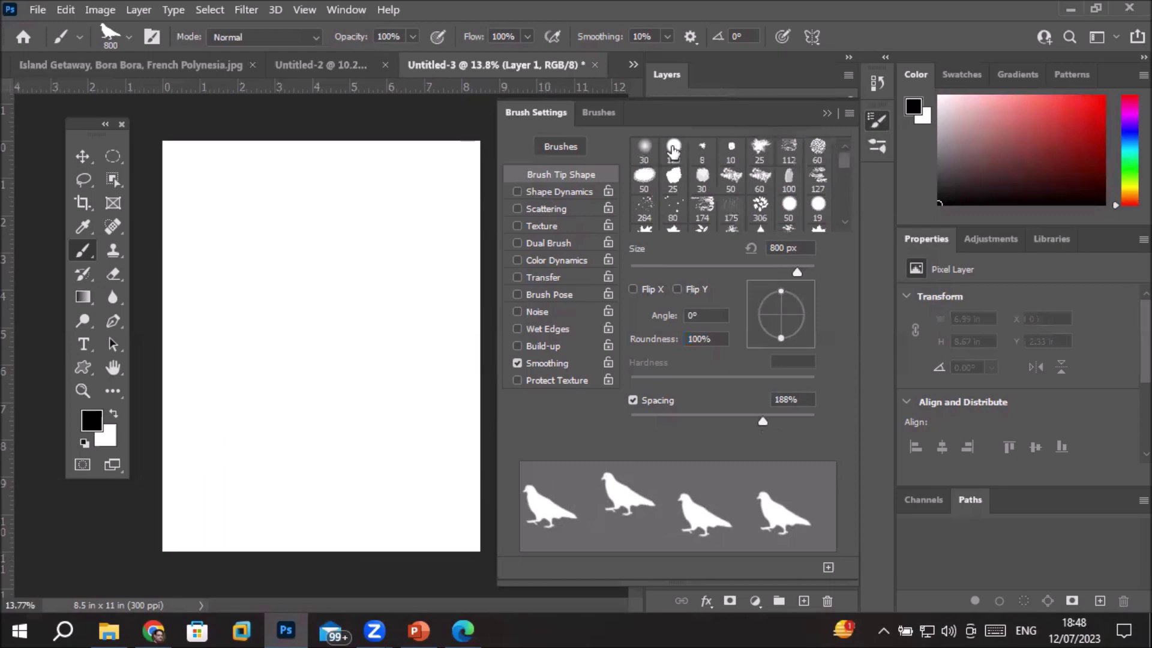
pyautogui.click(673, 150)
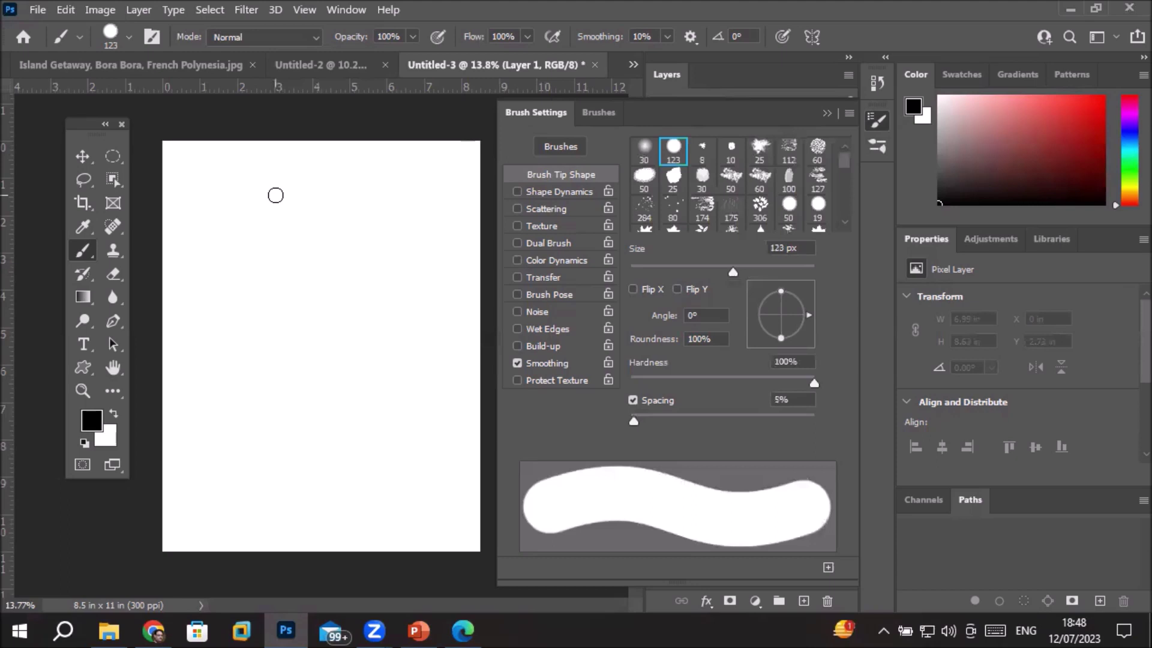
pyautogui.press(']')
pyautogui.press(']')
pyautogui.press(']')
pyautogui.press(']')
pyautogui.press(']')
pyautogui.press(']')
pyautogui.press(']')
pyautogui.press(']')
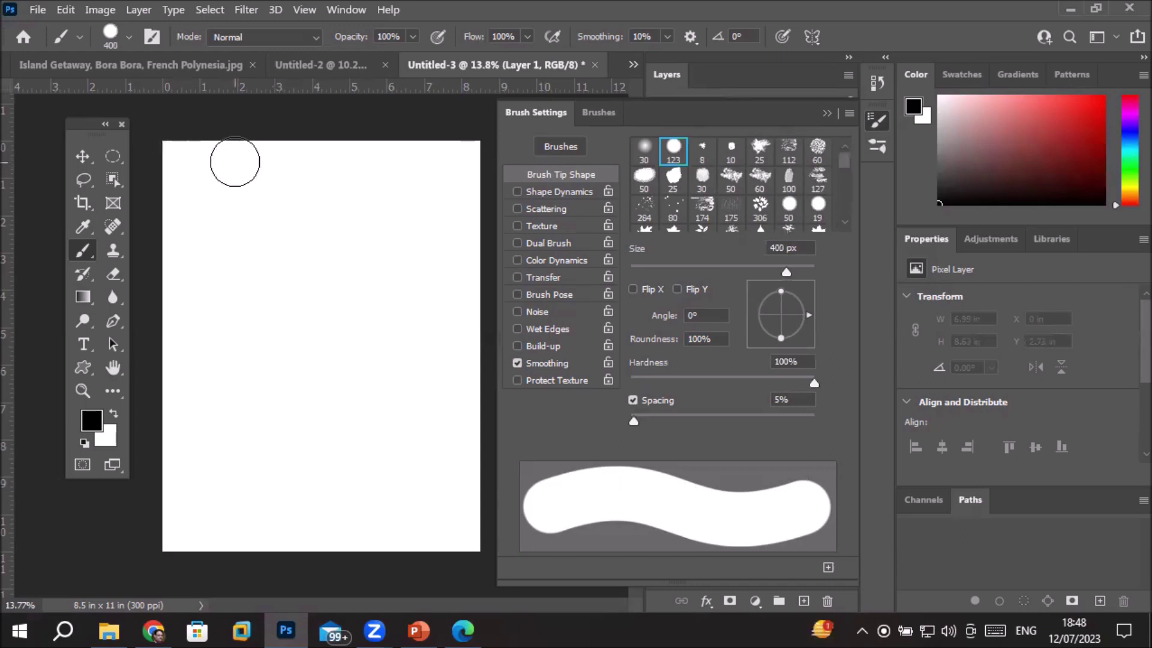
pyautogui.click(235, 162)
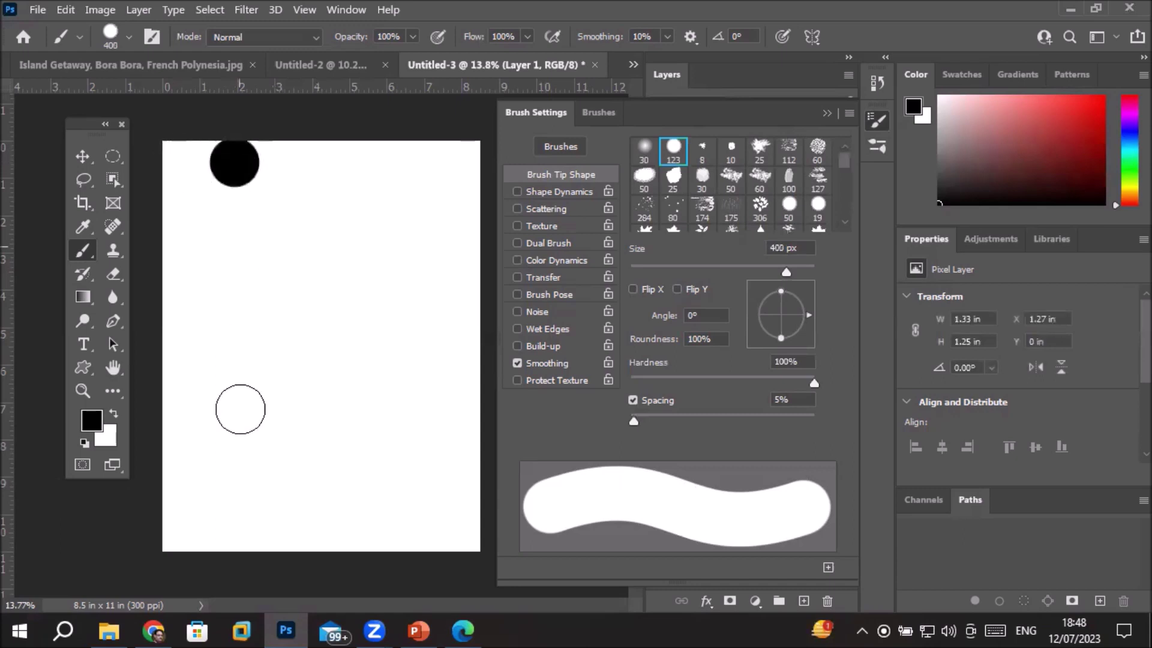
pyautogui.keyDown('shift'); pyautogui.click(221, 530); pyautogui.keyUp('shift')
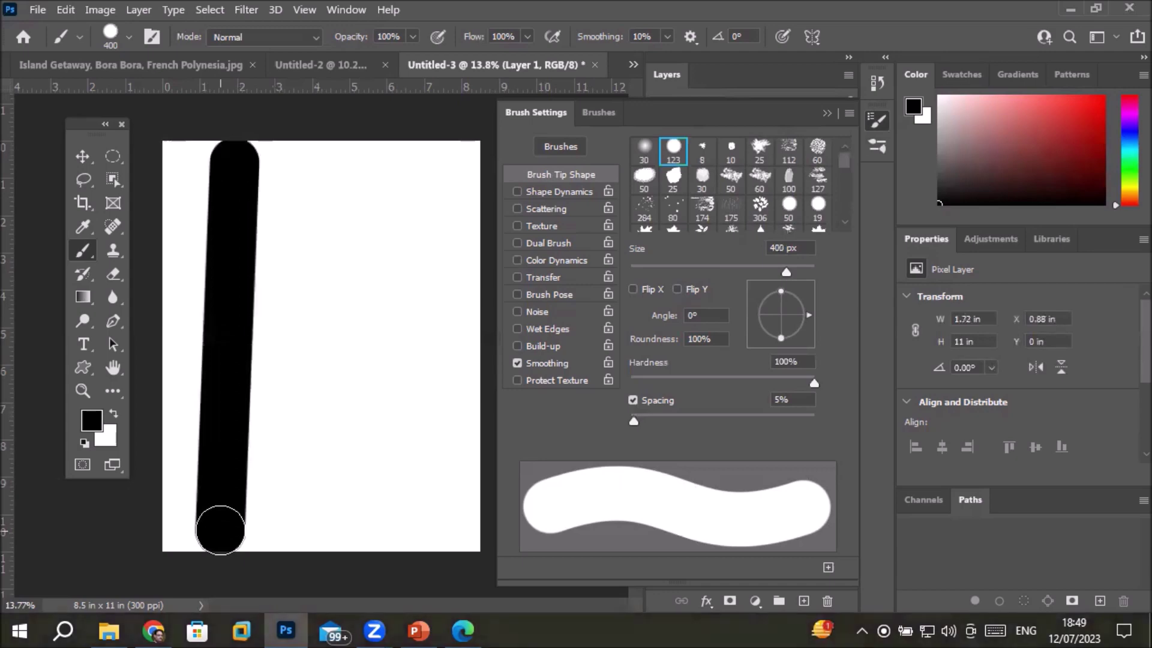
# Step: Paint a column of separated dots at 186% spacing and one of overlapping dots at 94%
pyautogui.moveTo(634, 421); pyautogui.dragTo(760, 420)
pyautogui.click(449, 166)
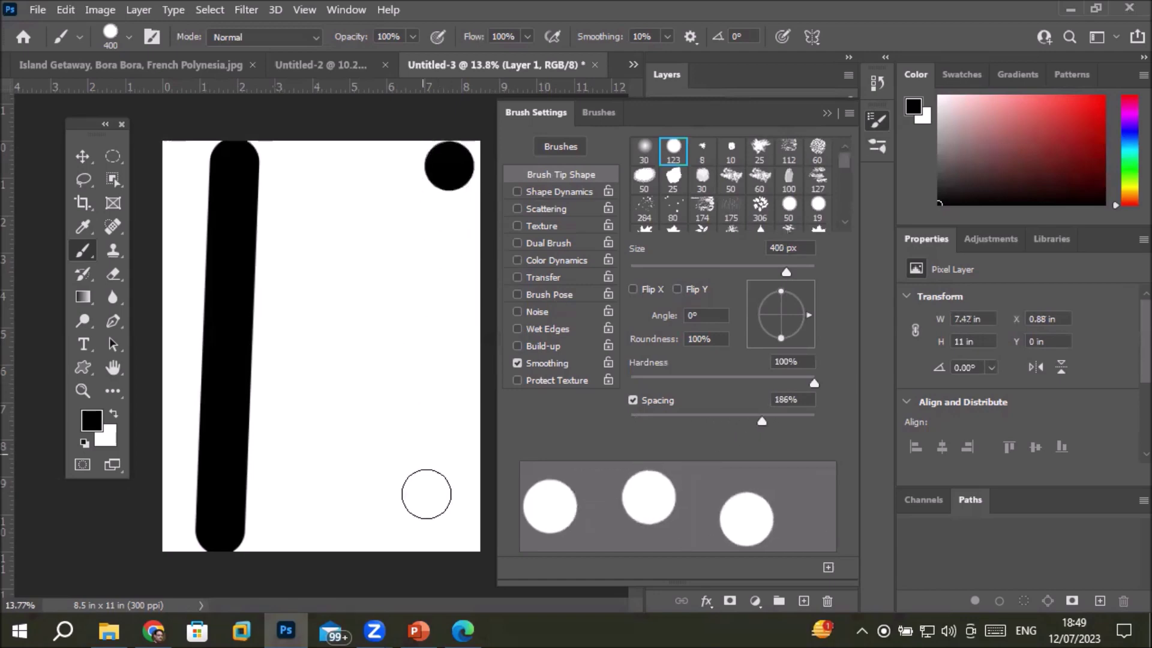
pyautogui.keyDown('shift'); pyautogui.click(443, 523); pyautogui.keyUp('shift')
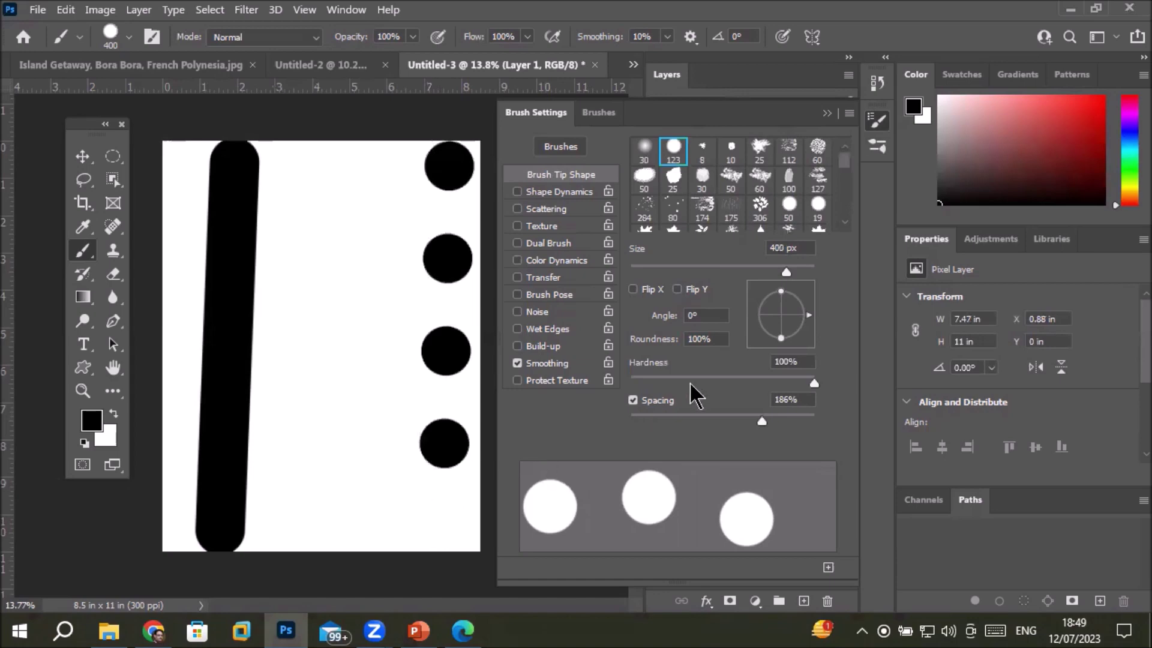
pyautogui.moveTo(759, 421); pyautogui.dragTo(714, 423)
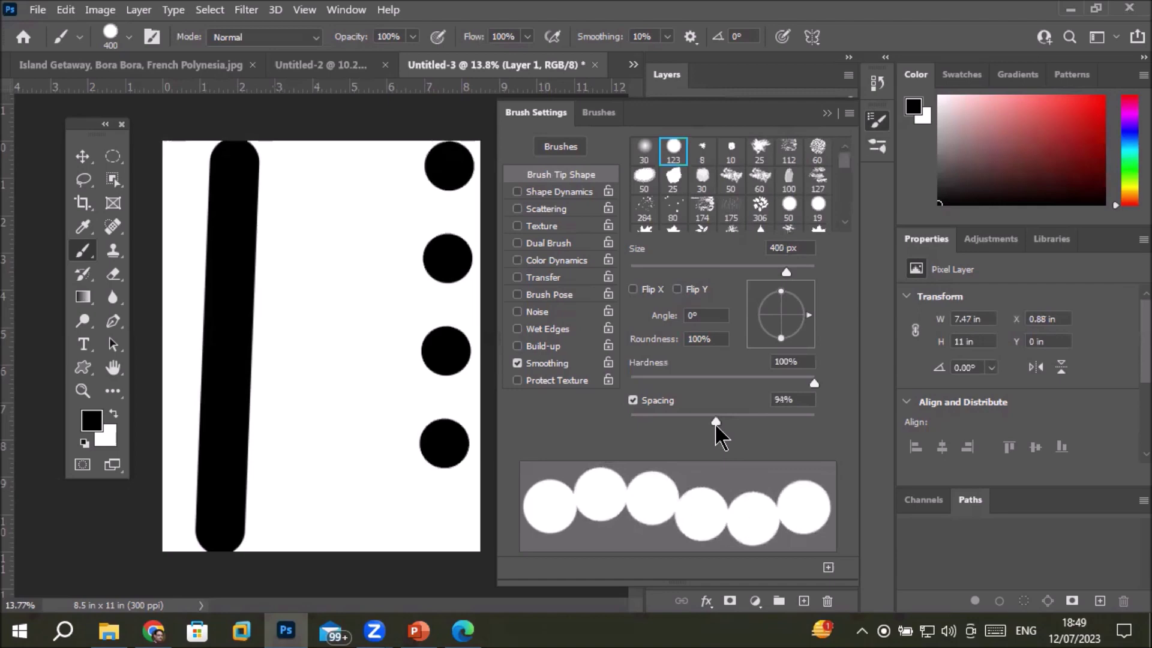
pyautogui.click(350, 168)
pyautogui.keyDown('shift'); pyautogui.click(320, 516); pyautogui.keyUp('shift')
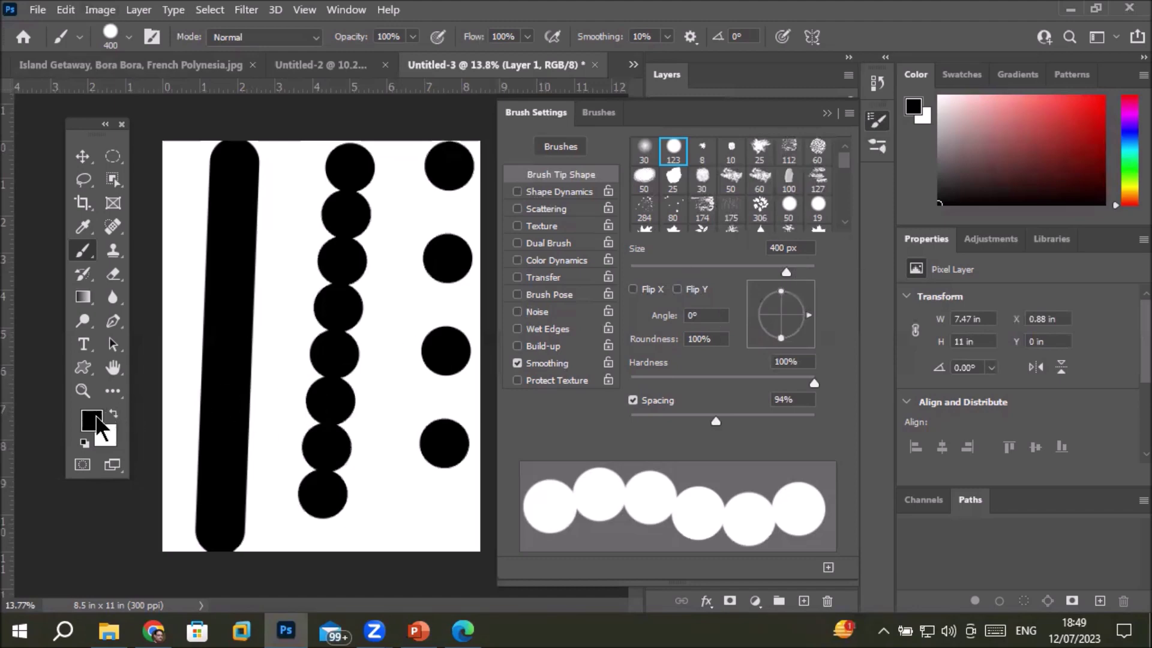
# Step: Set the foreground colour to red ea1515
pyautogui.click(95, 420)
pyautogui.write('ea1515')
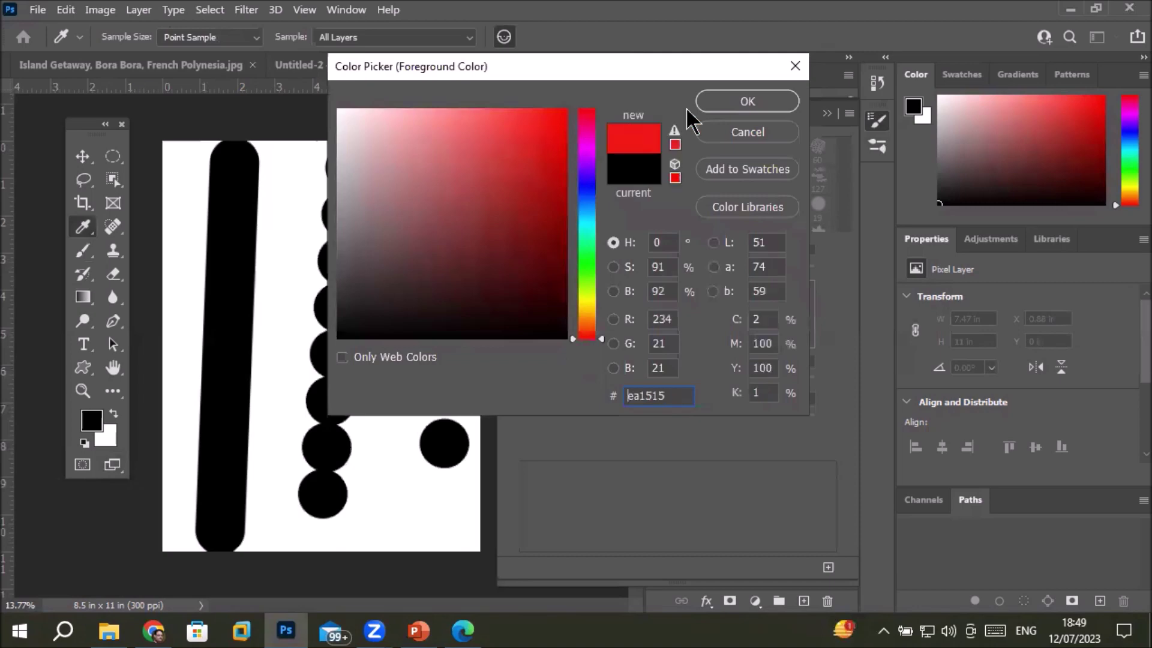
pyautogui.click(747, 102)
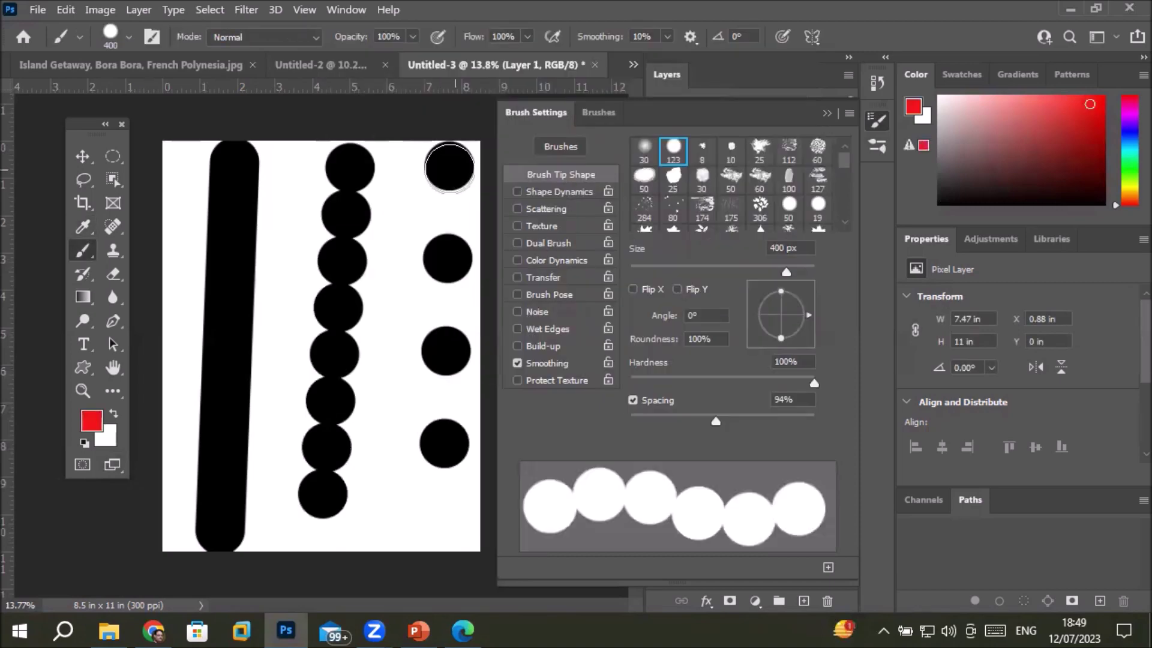
# Step: Place a 175 px red dot inside each of the four spaced black circles
pyautogui.press('[')
pyautogui.press('[')
pyautogui.press('[')
pyautogui.press('[')
pyautogui.click(449, 164)
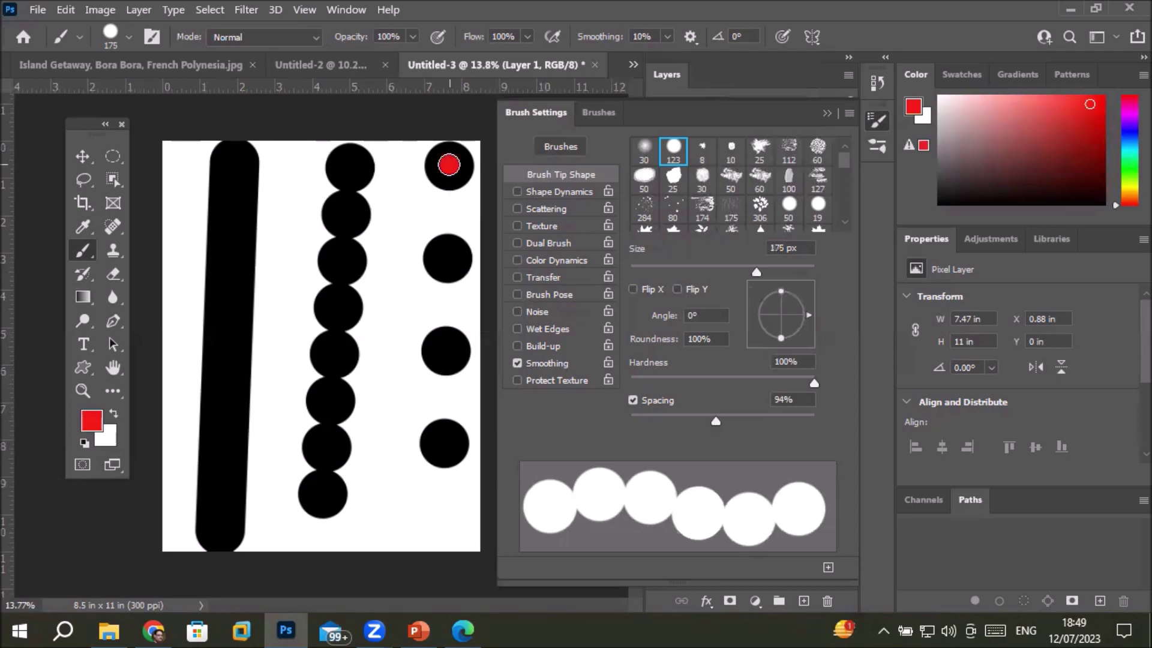
pyautogui.click(448, 260)
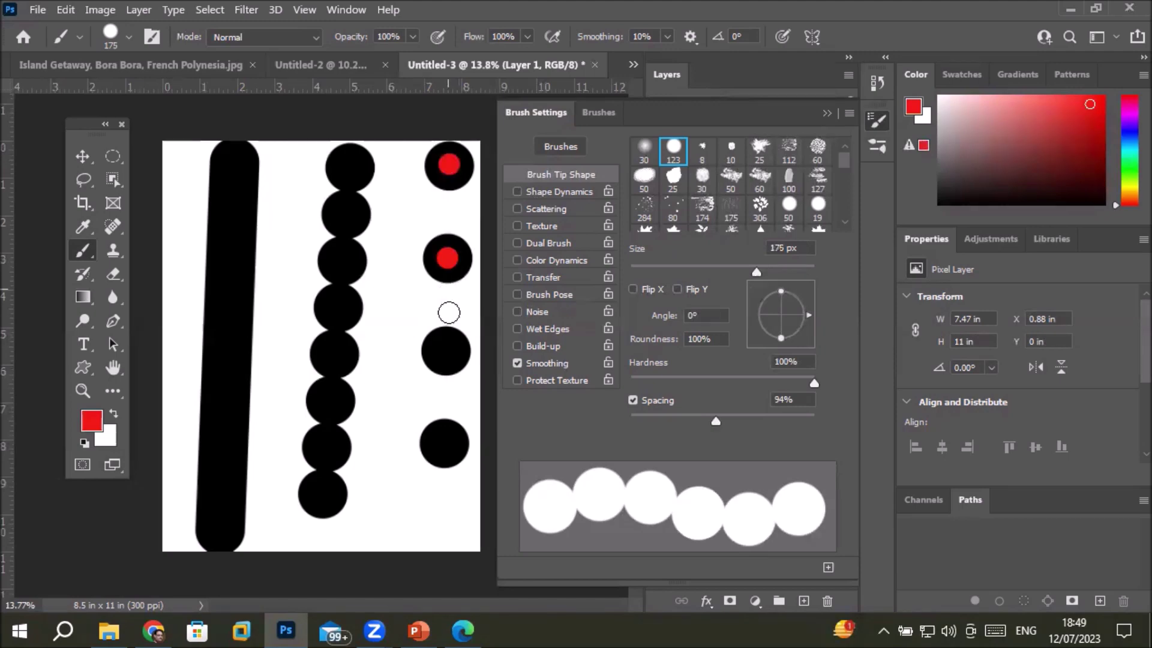
pyautogui.click(443, 353)
pyautogui.click(442, 444)
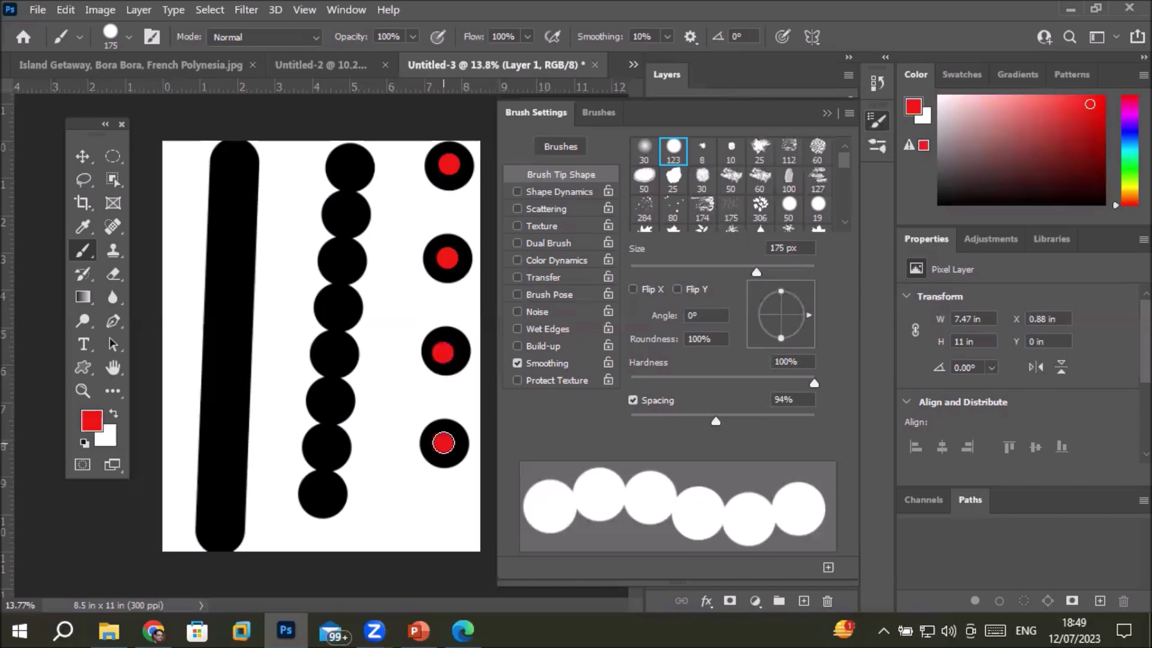
# Step: Paint a straight red dotted column and lower brush hardness to 9%
pyautogui.click(393, 156)
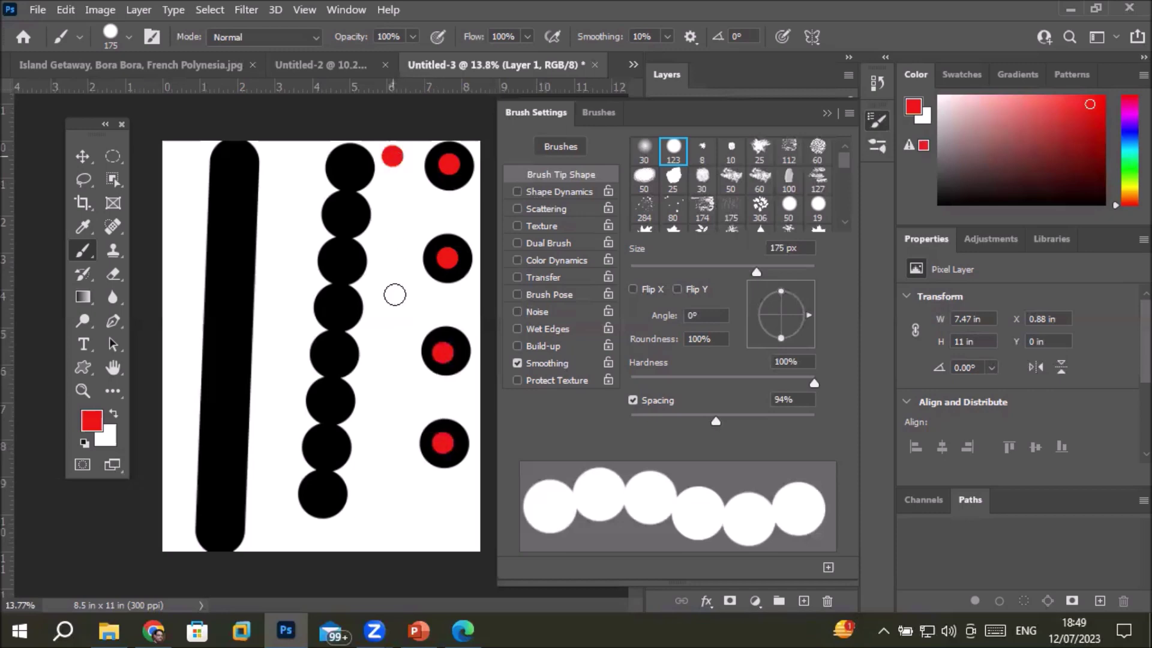
pyautogui.keyDown('shift'); pyautogui.click(373, 518); pyautogui.keyUp('shift')
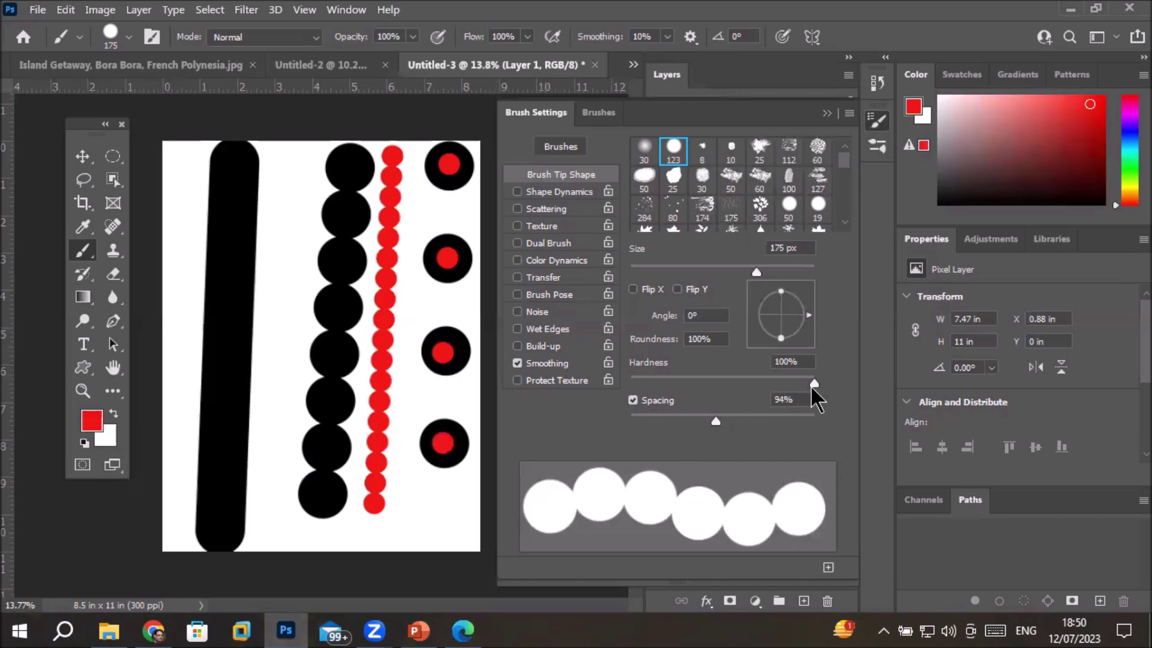
pyautogui.moveTo(811, 385); pyautogui.dragTo(646, 384)
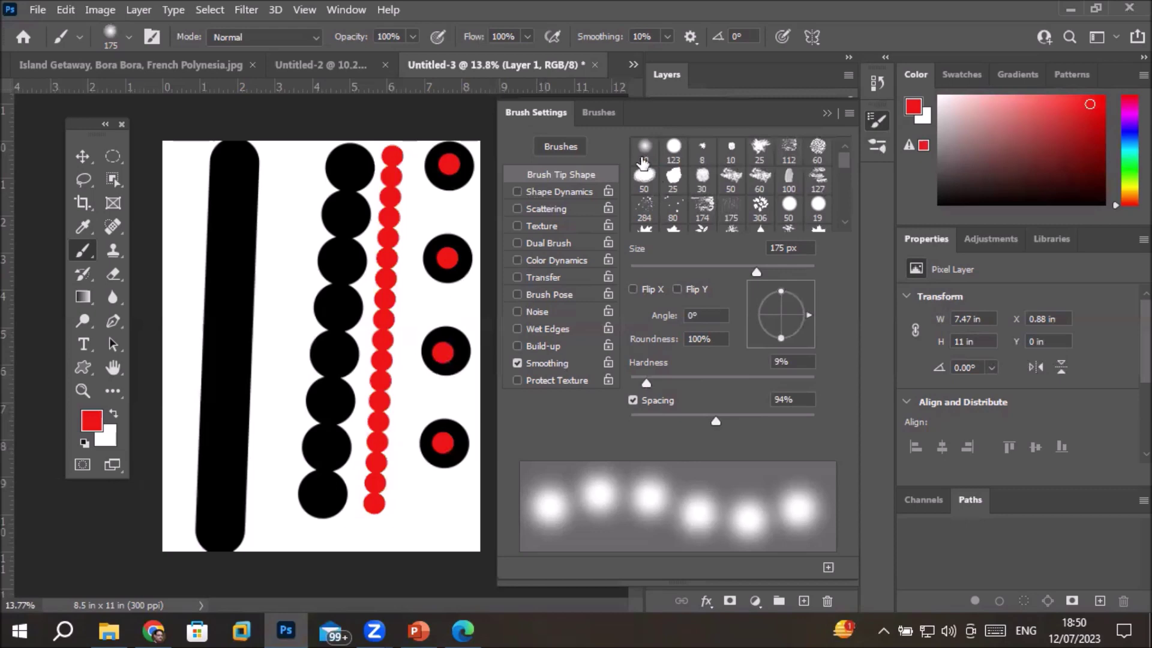
# Step: Set hardness to 94% and roundness to 29%, then paint a dense column of red ellipses
pyautogui.moveTo(646, 383)
pyautogui.mouseDown()
pyautogui.moveTo(830, 391)
pyautogui.moveTo(803, 384)
pyautogui.mouseUp()
pyautogui.moveTo(781, 292); pyautogui.dragTo(788, 322)
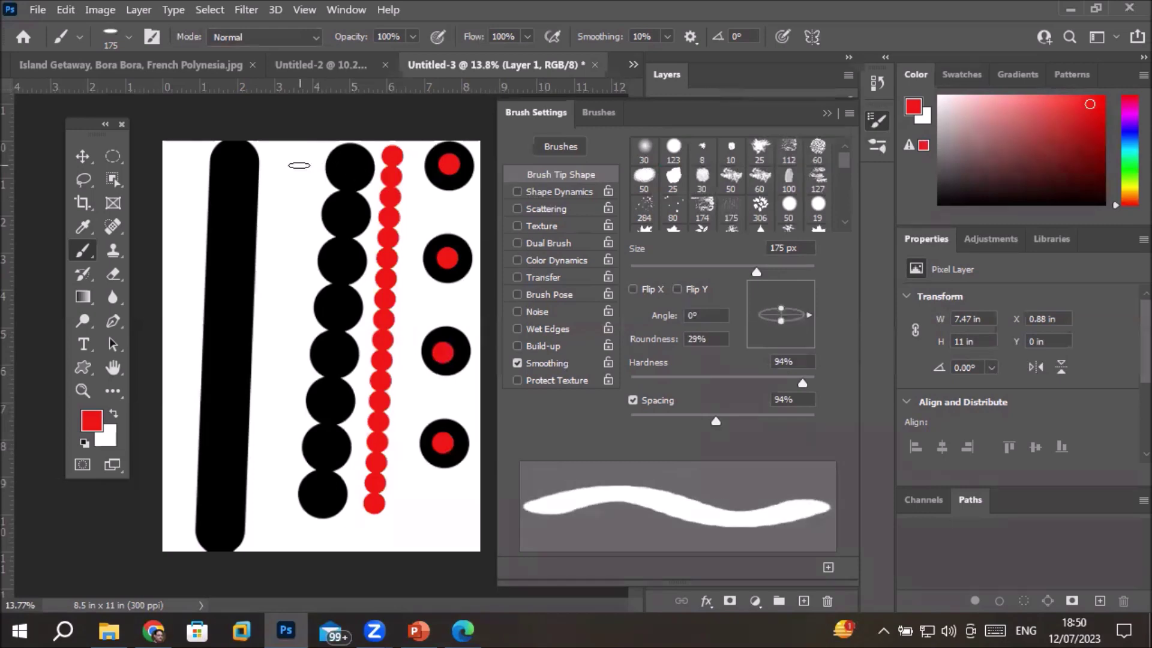
pyautogui.click(299, 165)
pyautogui.keyDown('shift'); pyautogui.click(270, 489); pyautogui.keyUp('shift')
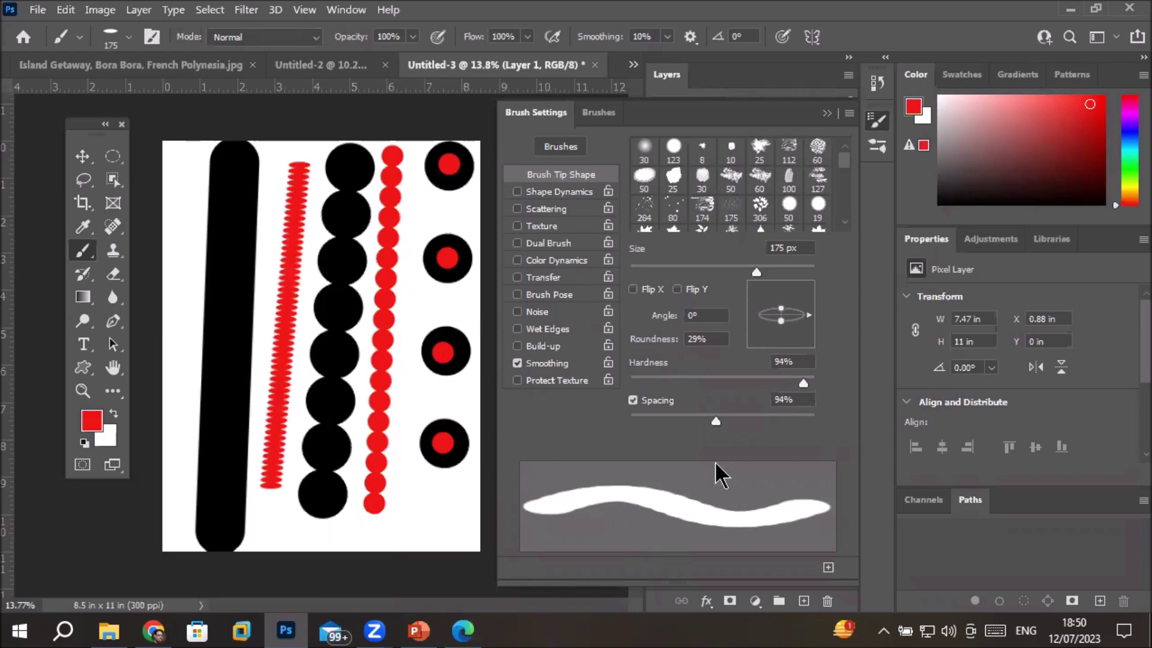
# Step: Raise spacing to 163% and paint a column of separate red ellipses
pyautogui.click(747, 415)
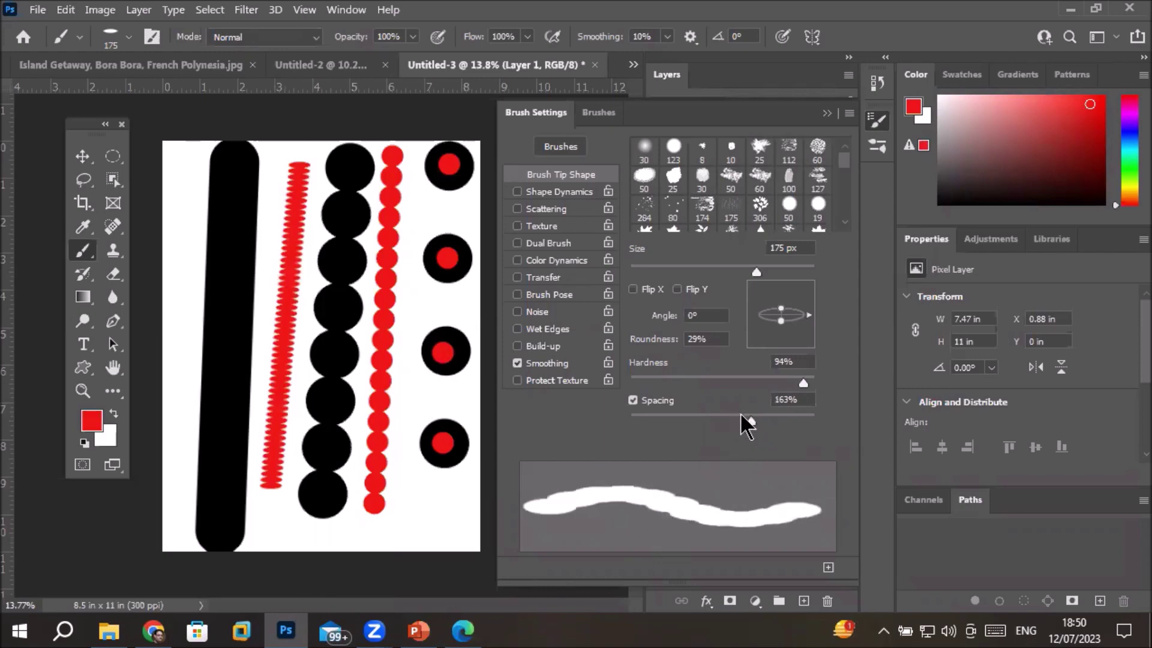
pyautogui.click(420, 192)
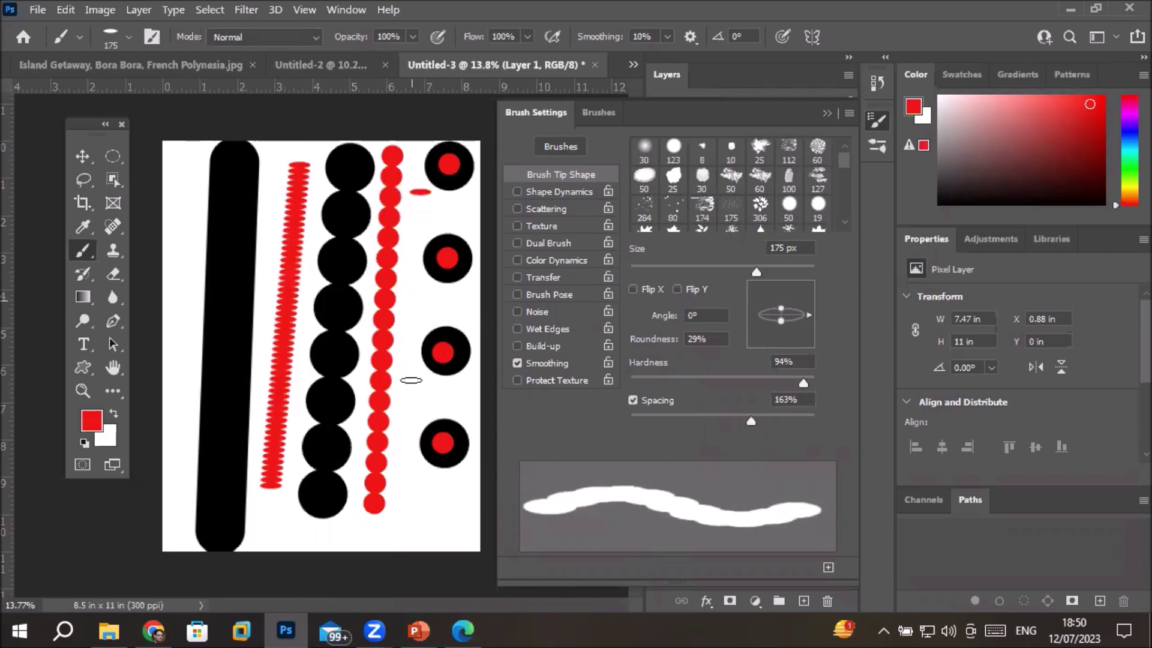
pyautogui.keyDown('shift'); pyautogui.click(403, 478); pyautogui.keyUp('shift')
pyautogui.moveTo(418, 631)
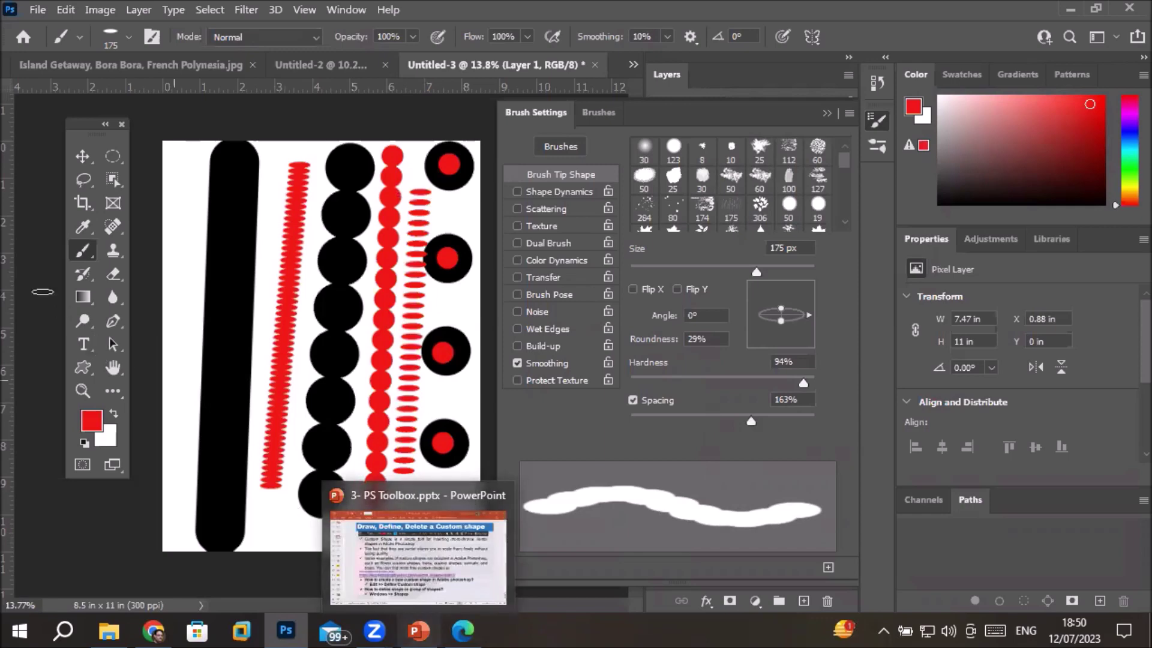
pyautogui.click(38, 10)
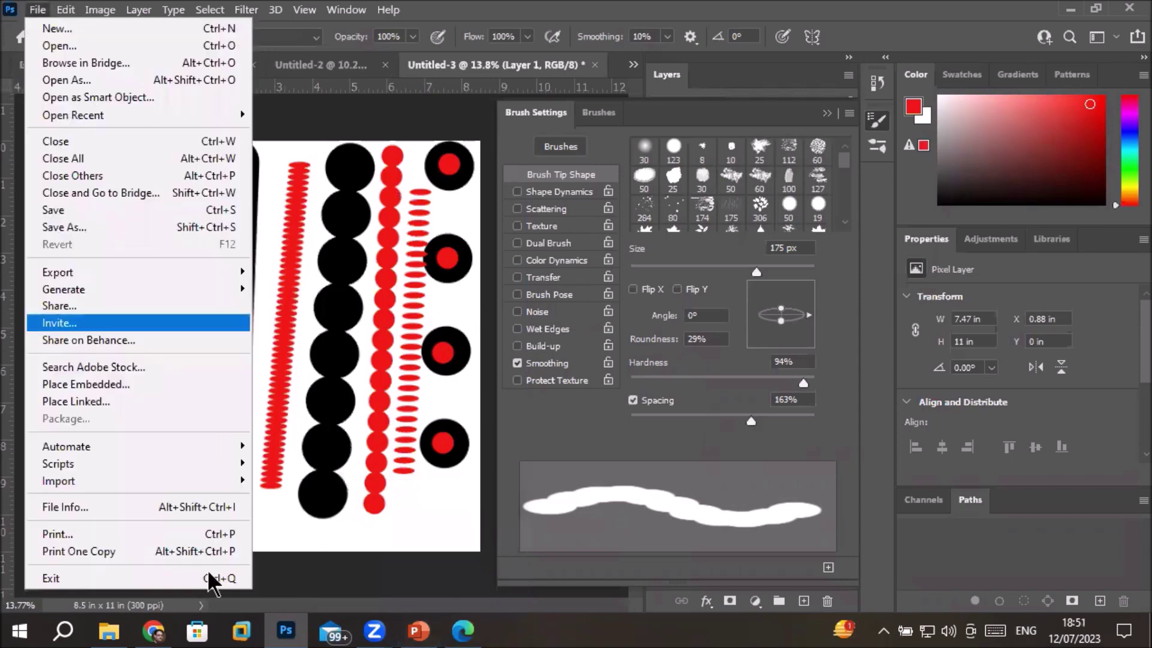
# Step: Select the Elliptical Marquee tool and bring up the hg-plantsandanimals-brushes folder in File Explorer
pyautogui.click(346, 633)
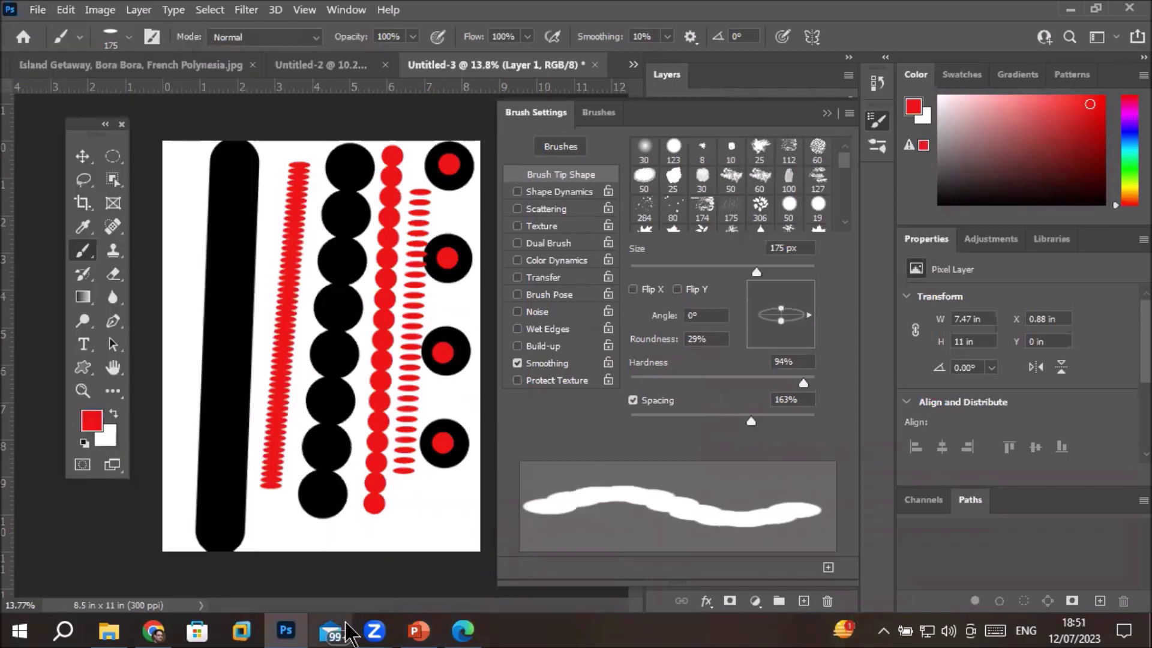
pyautogui.click(112, 158)
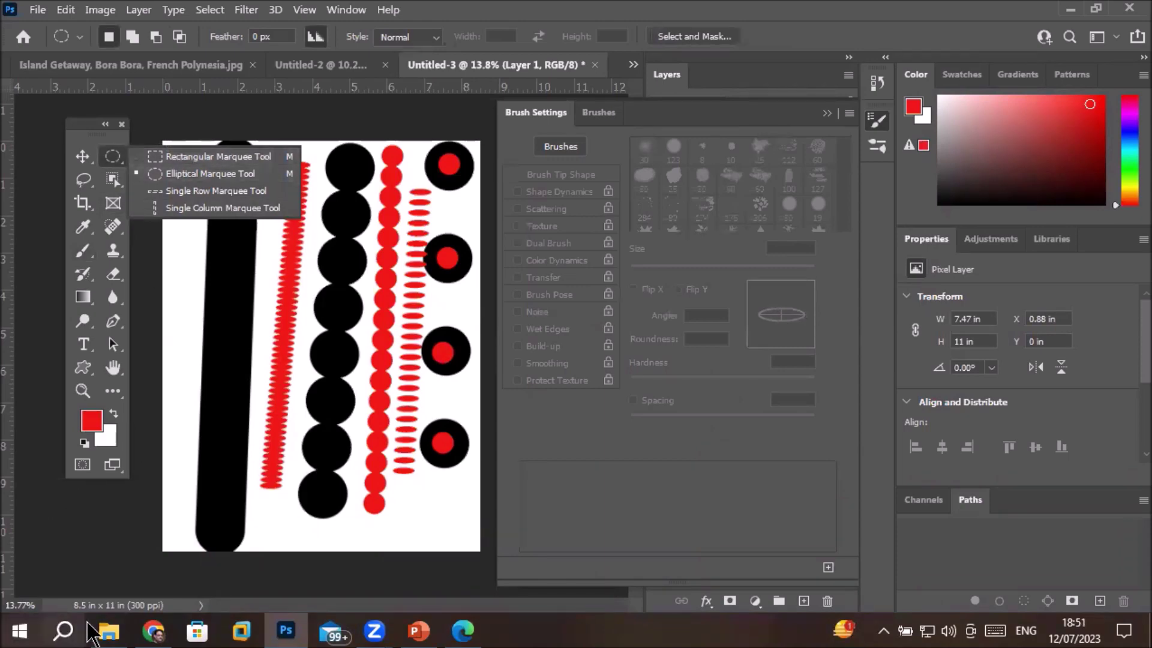
pyautogui.click(125, 633)
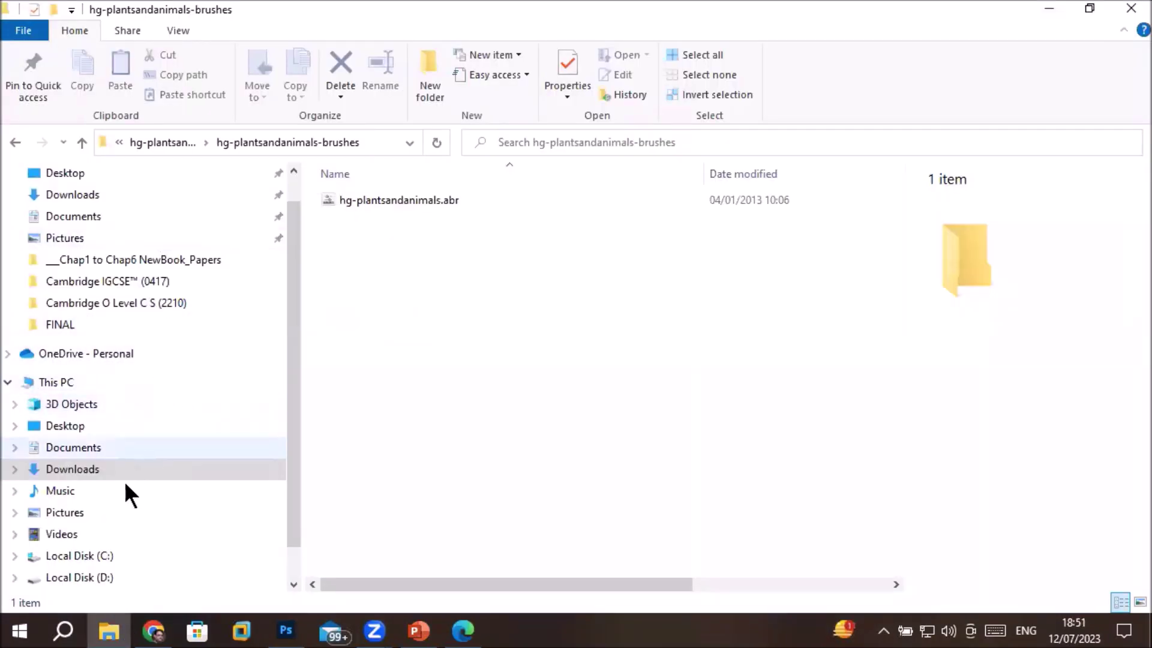
# Step: Navigate D: > _Graphics > Images > DoorCarWindows, after a detour into ButterflyAnimals
pyautogui.click(87, 577)
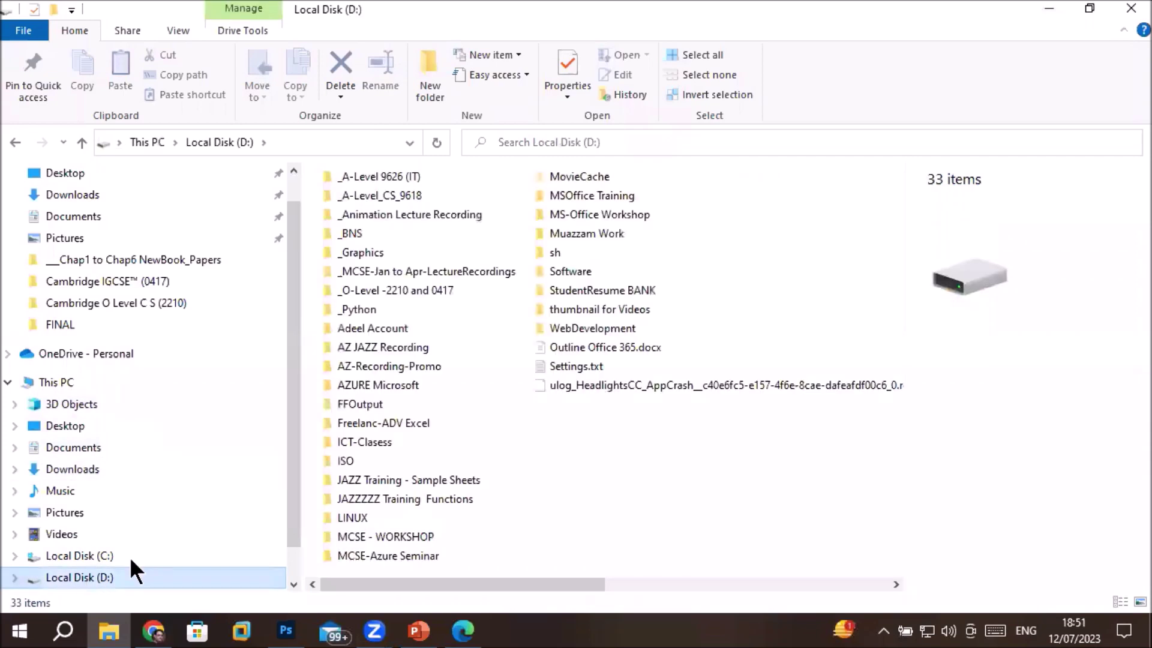
pyautogui.doubleClick(385, 252)
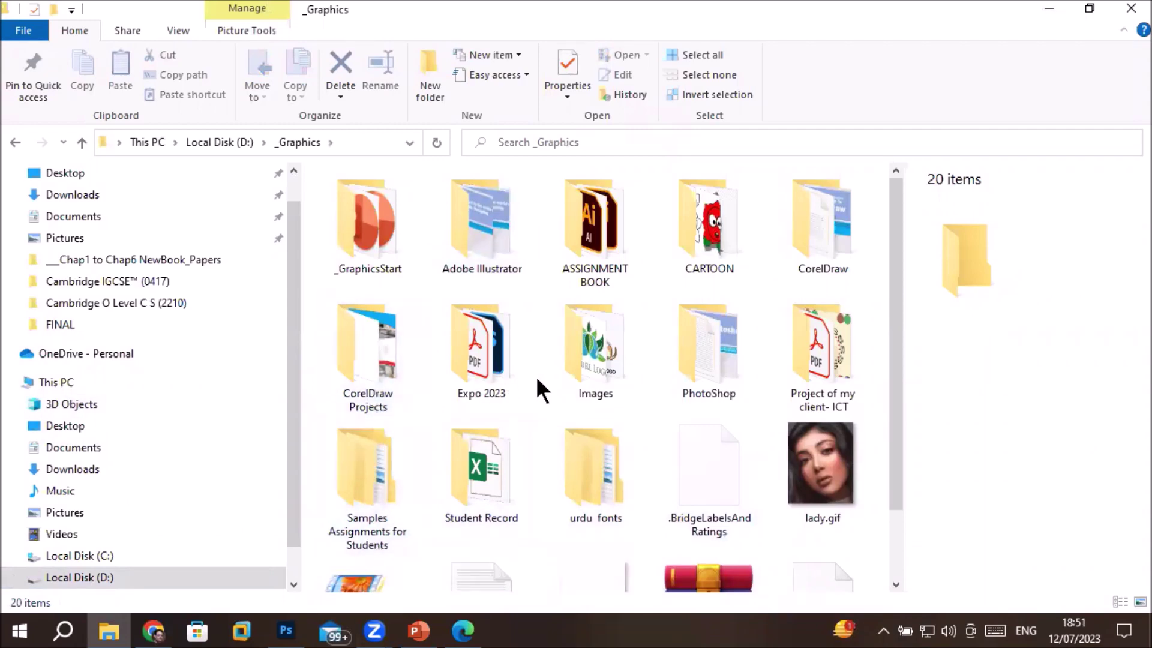
pyautogui.doubleClick(603, 366)
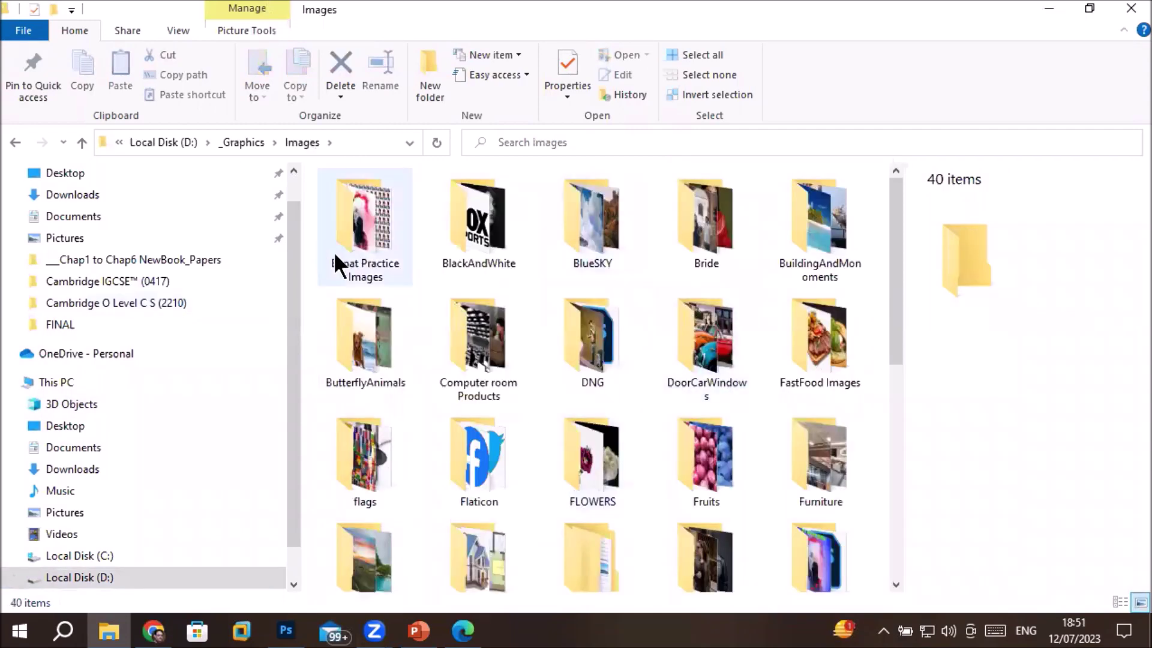
pyautogui.doubleClick(379, 339)
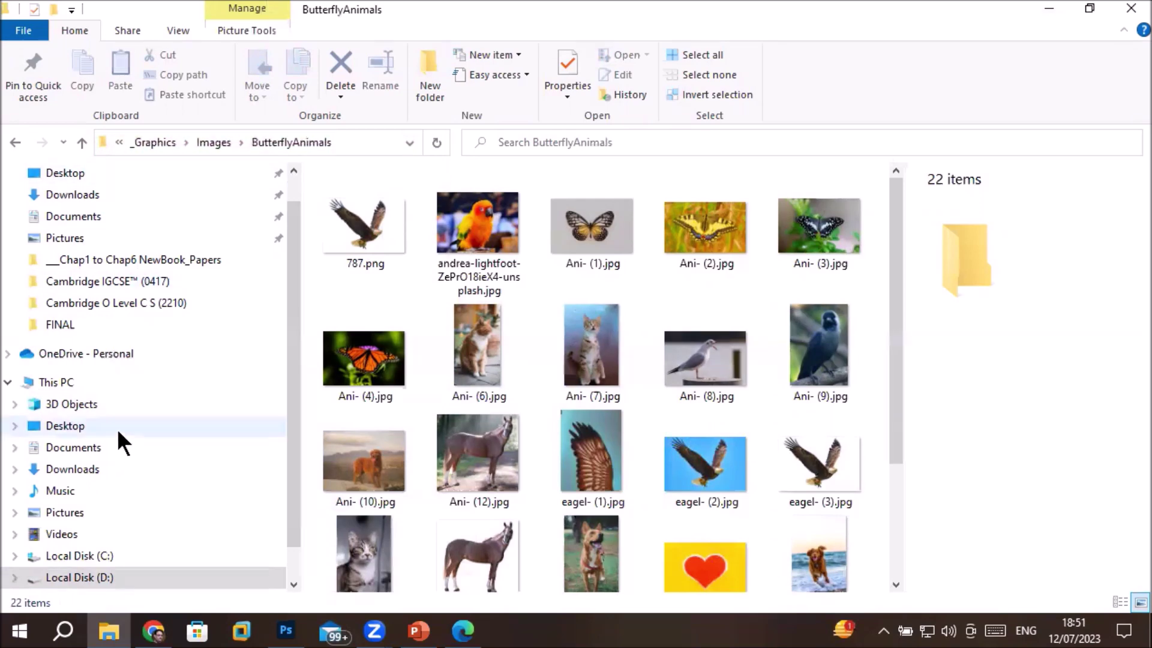
pyautogui.click(70, 577)
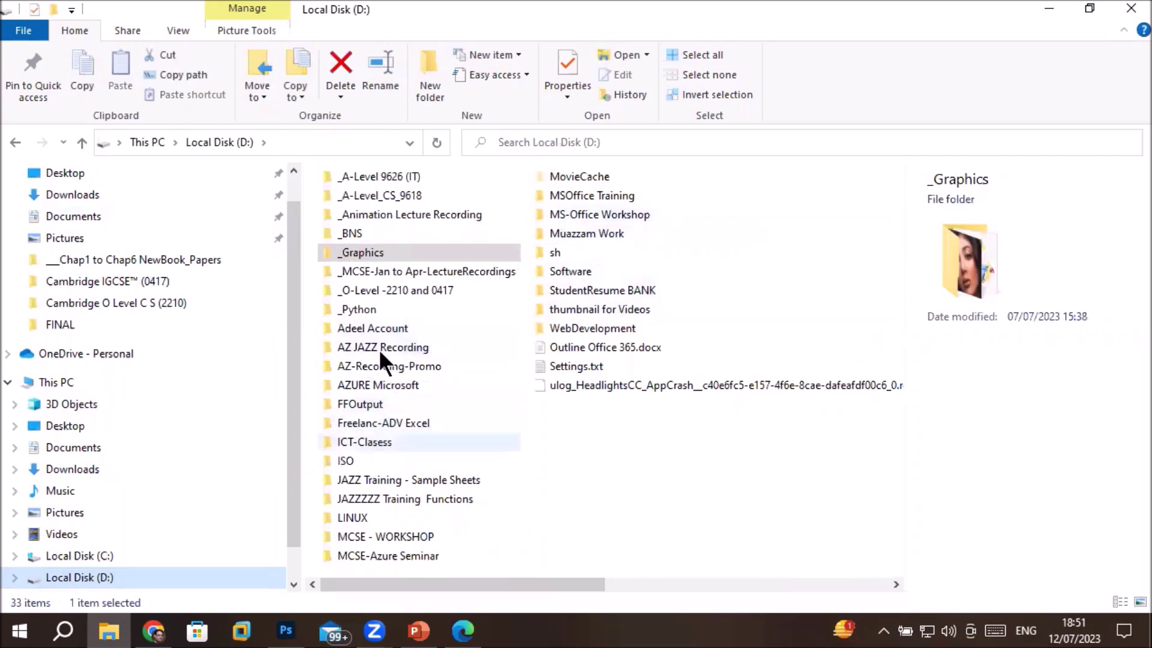
pyautogui.doubleClick(365, 252)
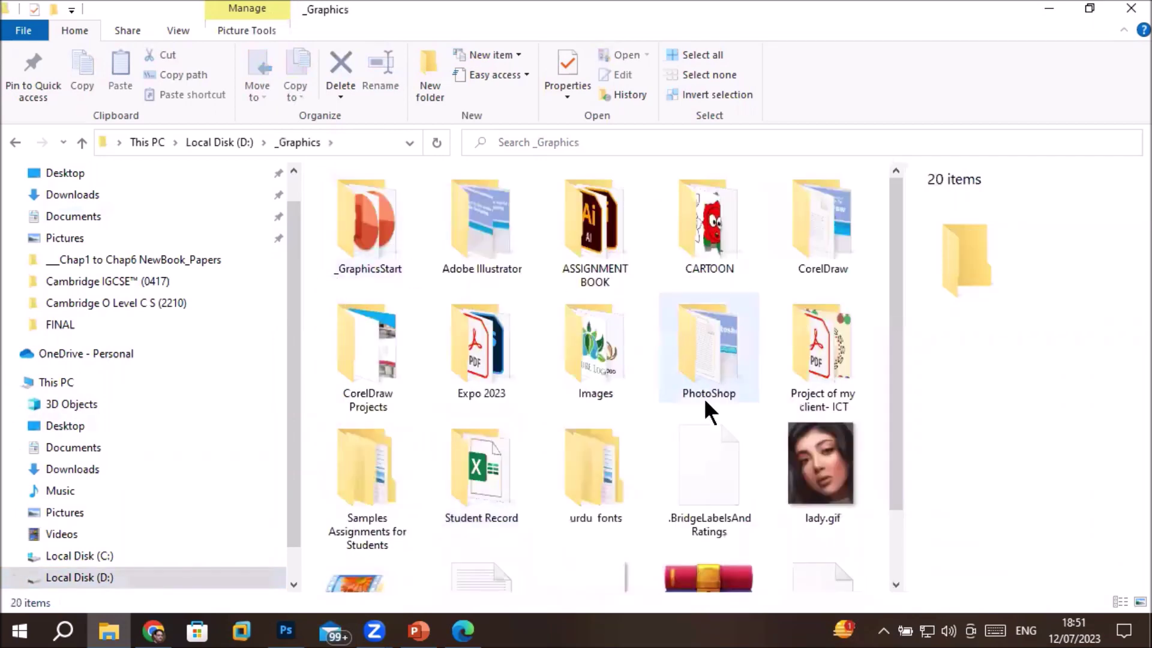
pyautogui.doubleClick(602, 352)
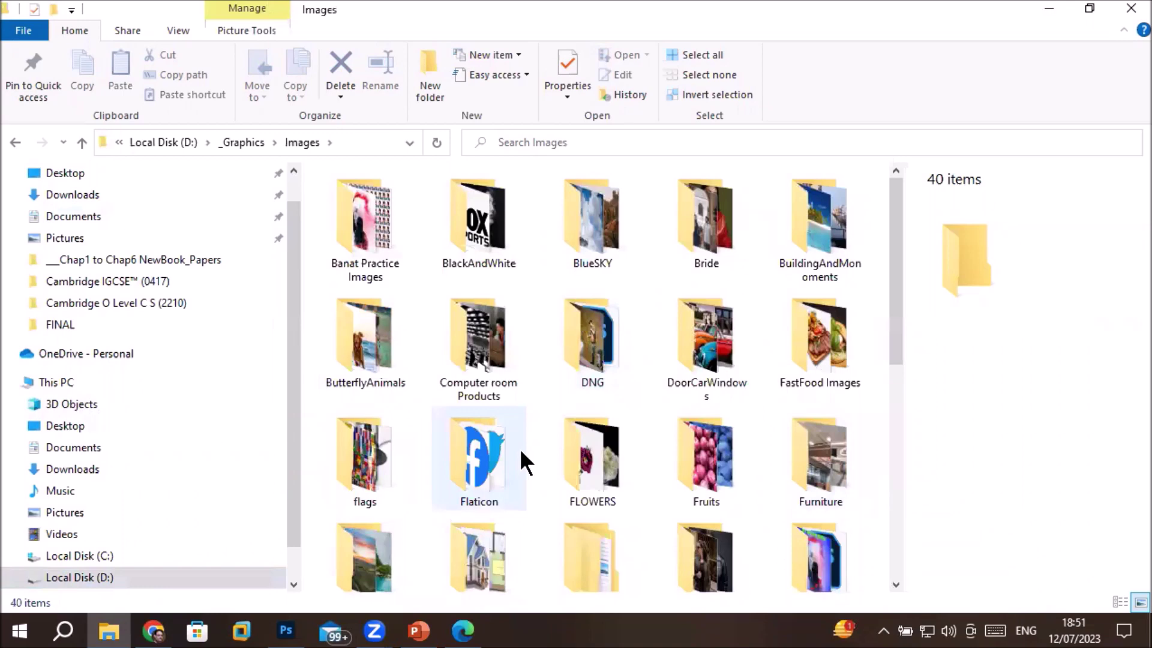
pyautogui.doubleClick(699, 345)
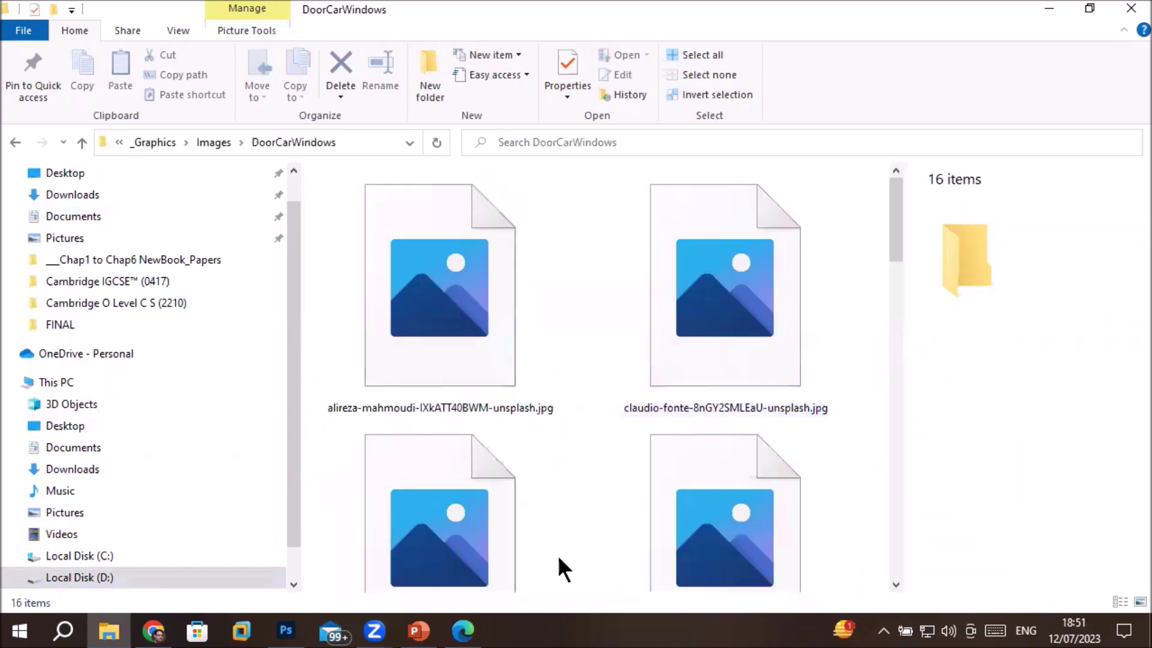
# Step: Try opening Home- (4).jpg, dismiss the file system error, and drag the photo out
pyautogui.scroll(-5, 530, 463)
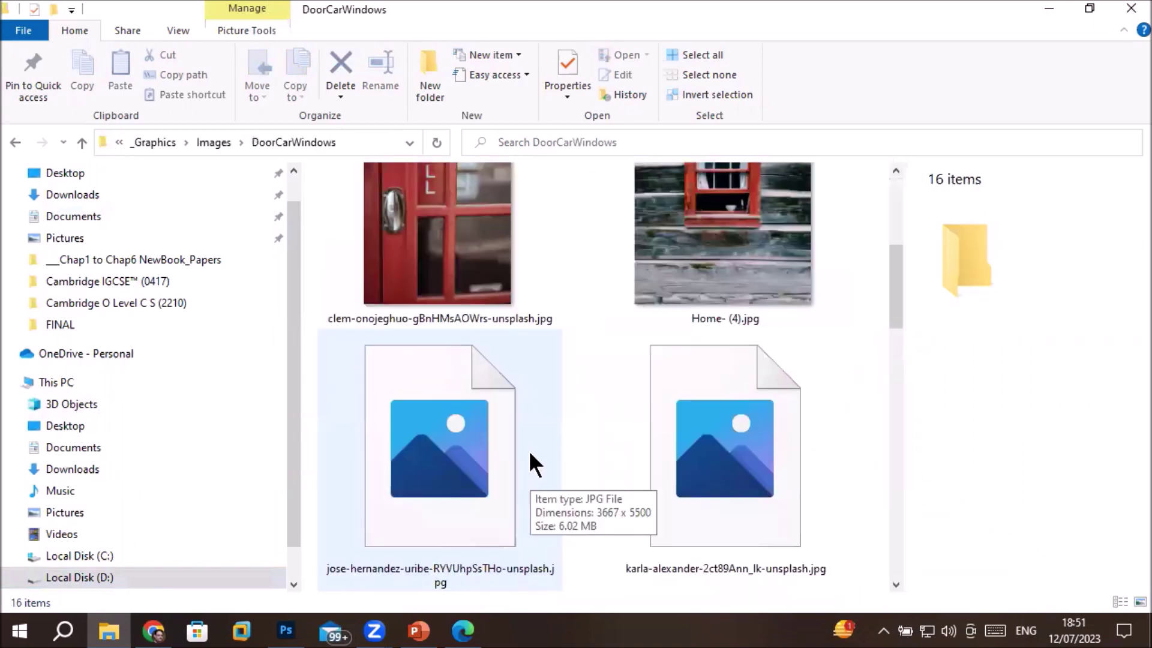
pyautogui.scroll(1, 530, 464)
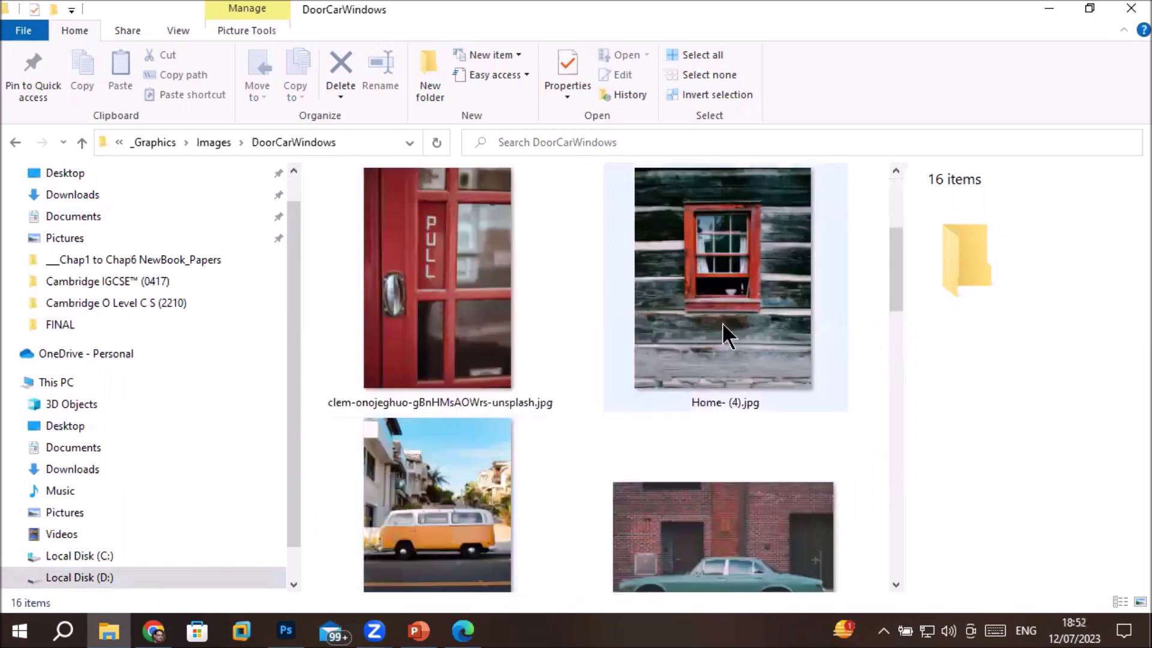
pyautogui.scroll(-4, 722, 322)
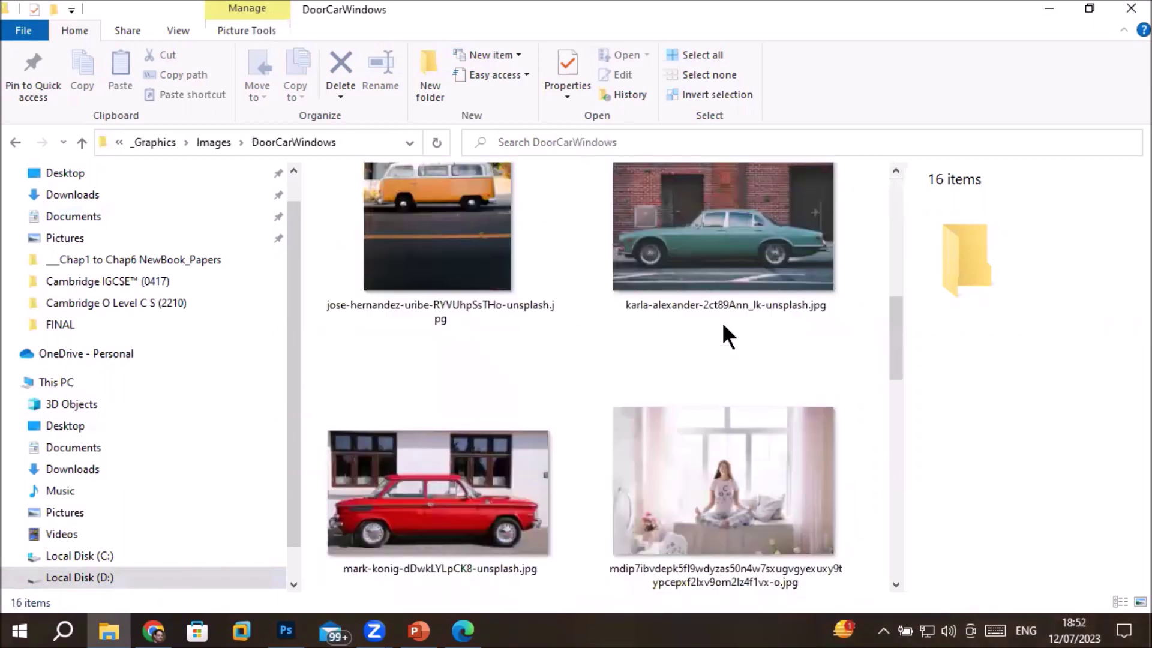
pyautogui.scroll(7, 714, 360)
pyautogui.doubleClick(718, 510)
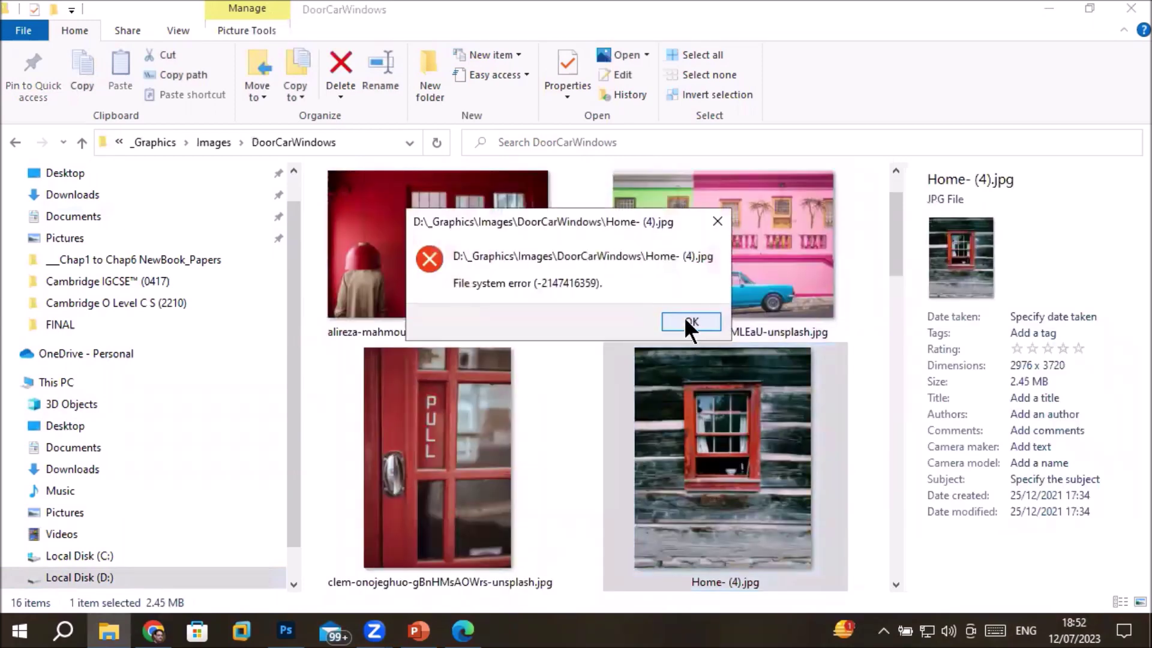
pyautogui.click(688, 323)
pyautogui.moveTo(708, 456); pyautogui.dragTo(414, 632)
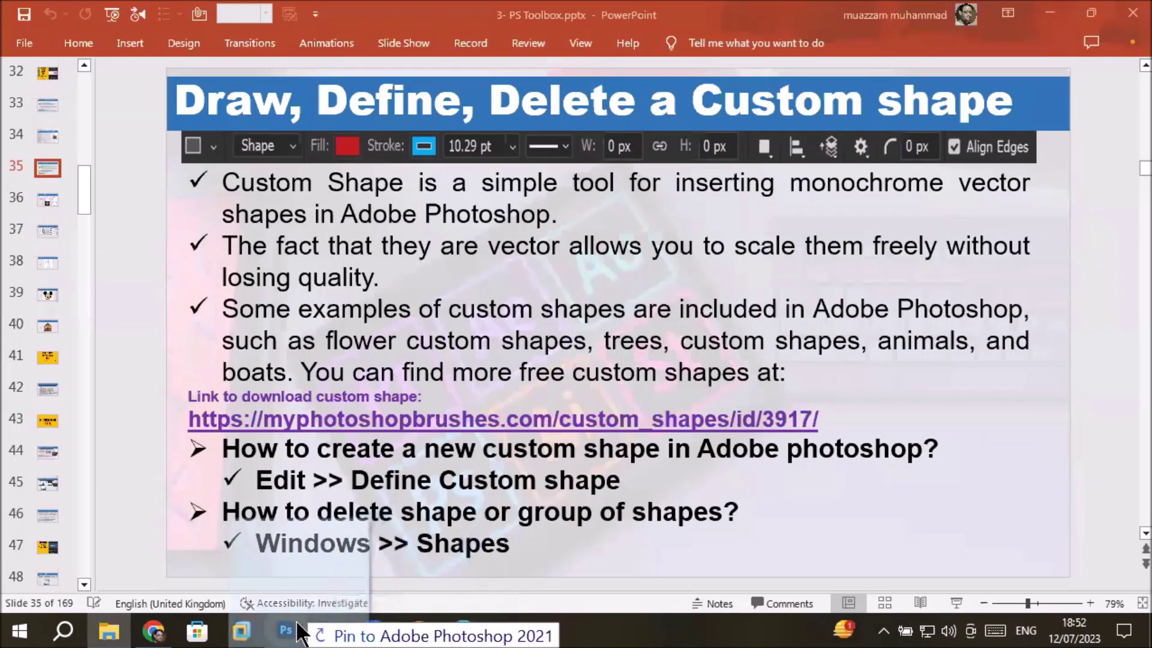
pyautogui.moveTo(414, 633)
pyautogui.mouseDown()
pyautogui.moveTo(316, 590)
pyautogui.moveTo(423, 66)
pyautogui.mouseUp()
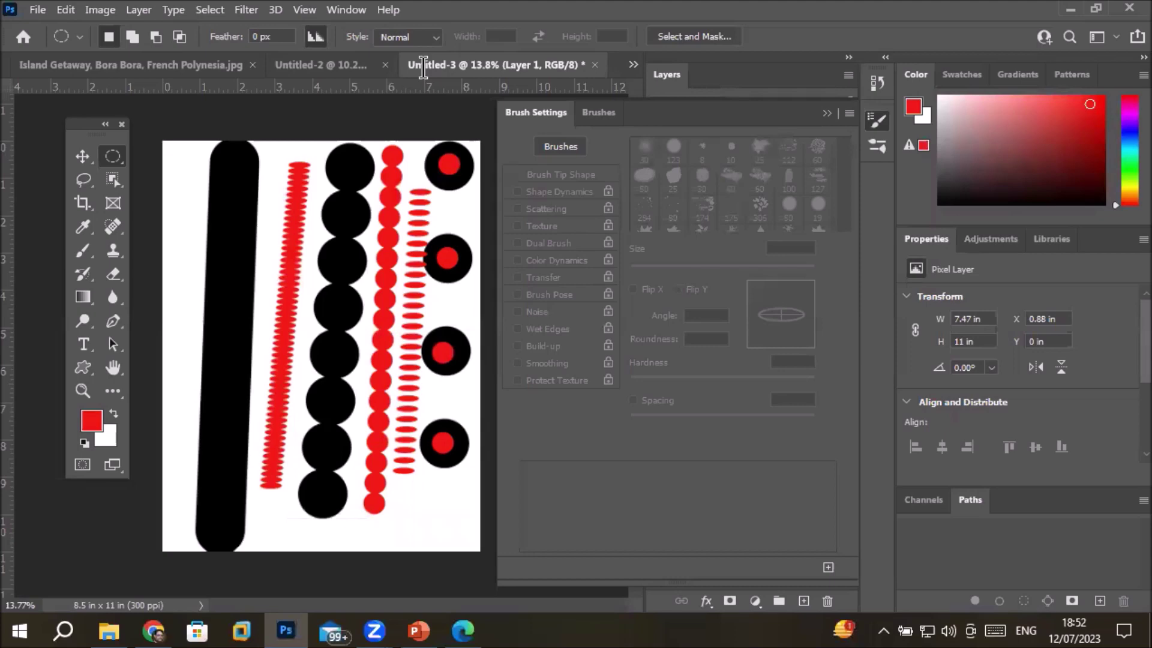
pyautogui.click(109, 630)
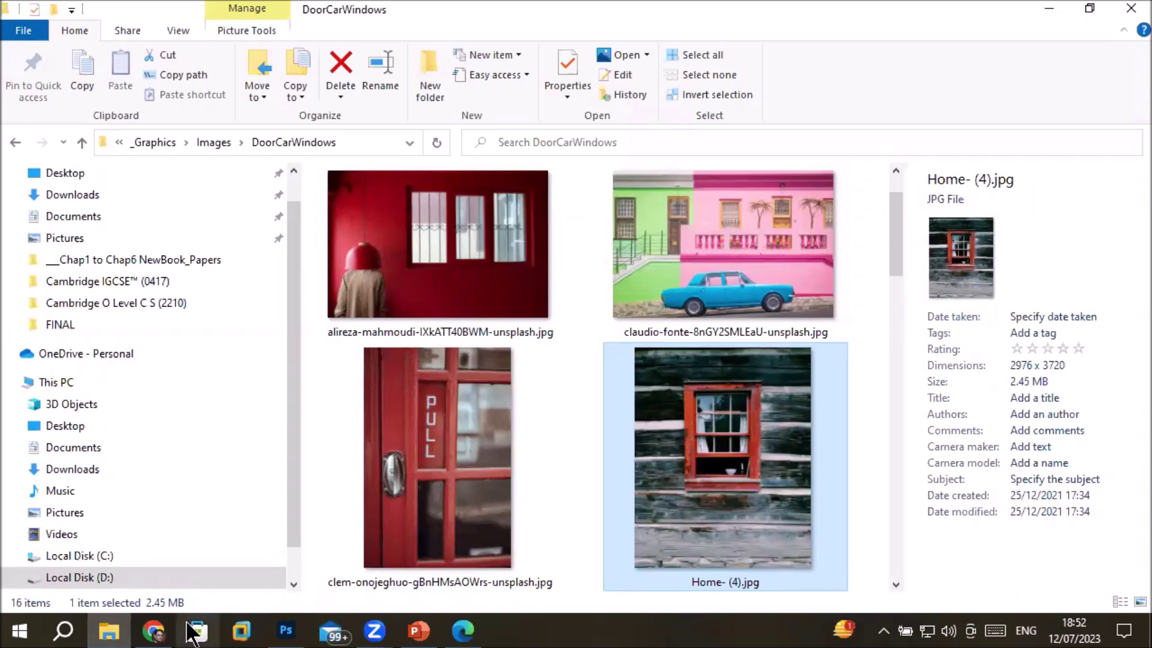
pyautogui.click(300, 631)
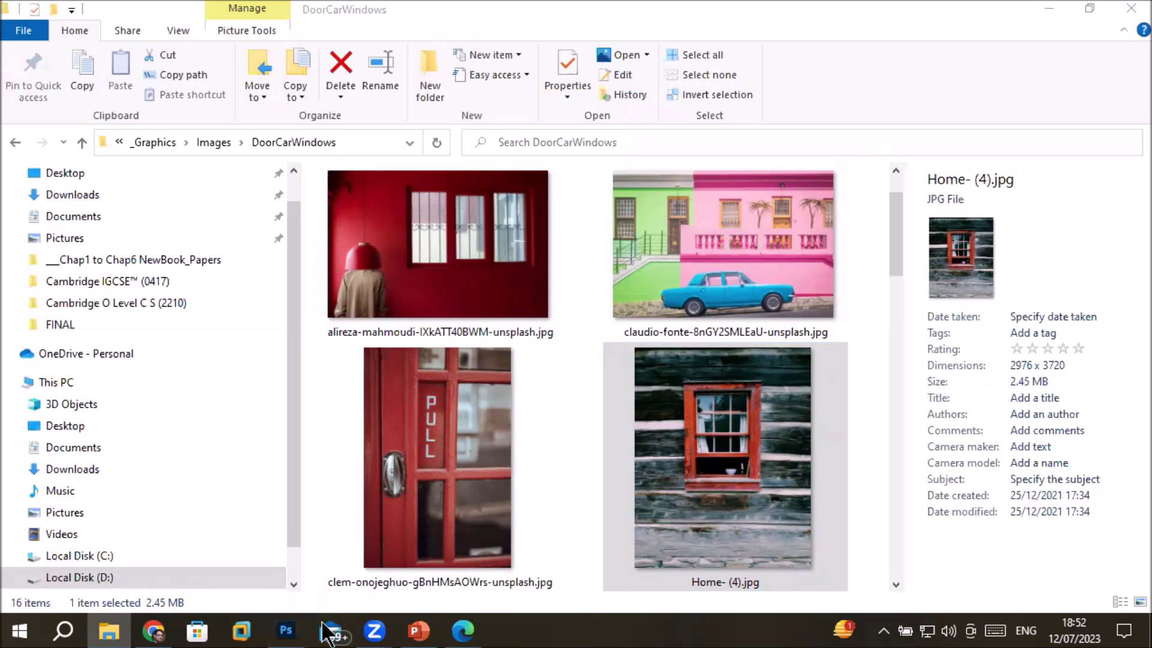
pyautogui.click(158, 633)
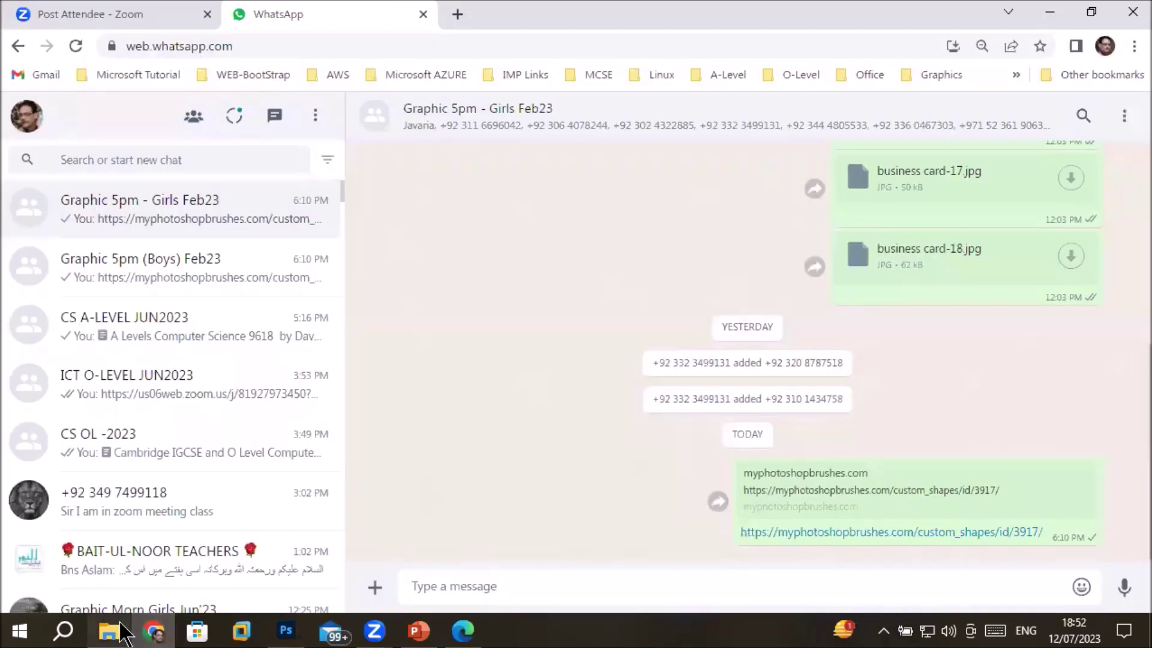
pyautogui.click(168, 627)
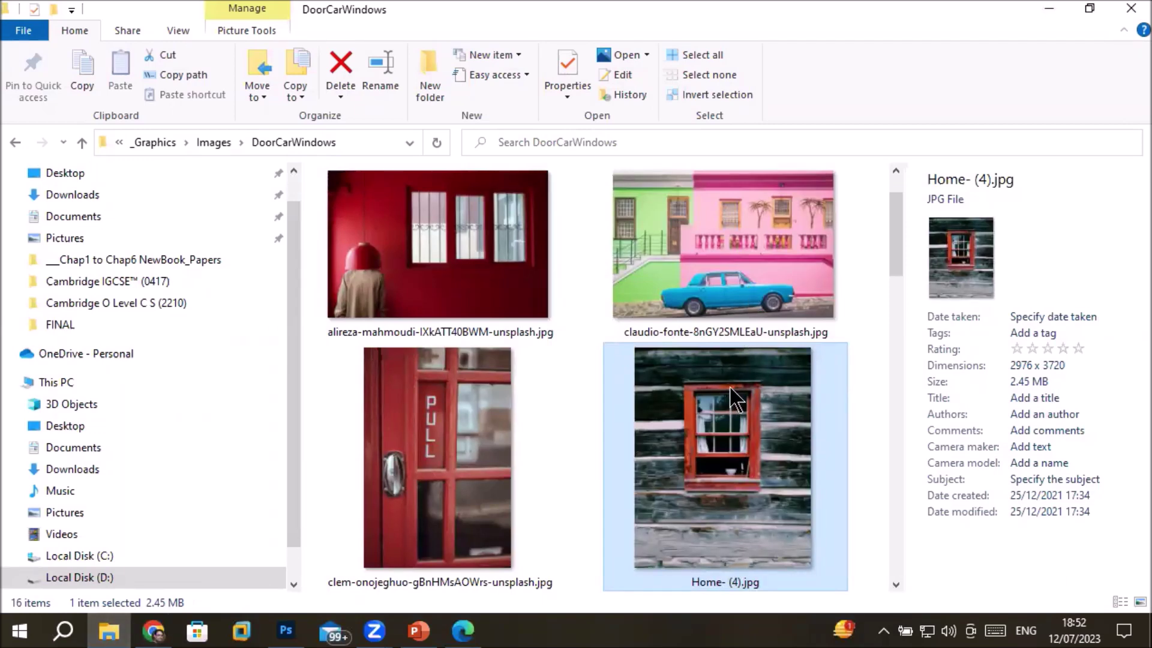
pyautogui.click(288, 627)
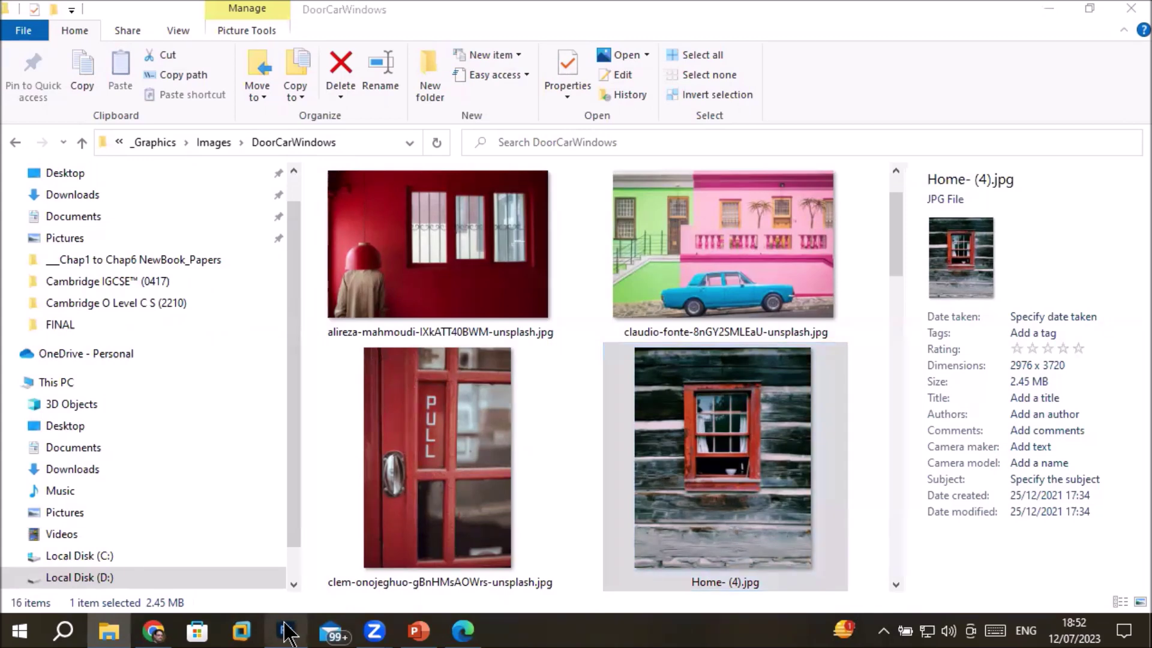
pyautogui.hotkey('ctrl', 'shift', 'Escape')
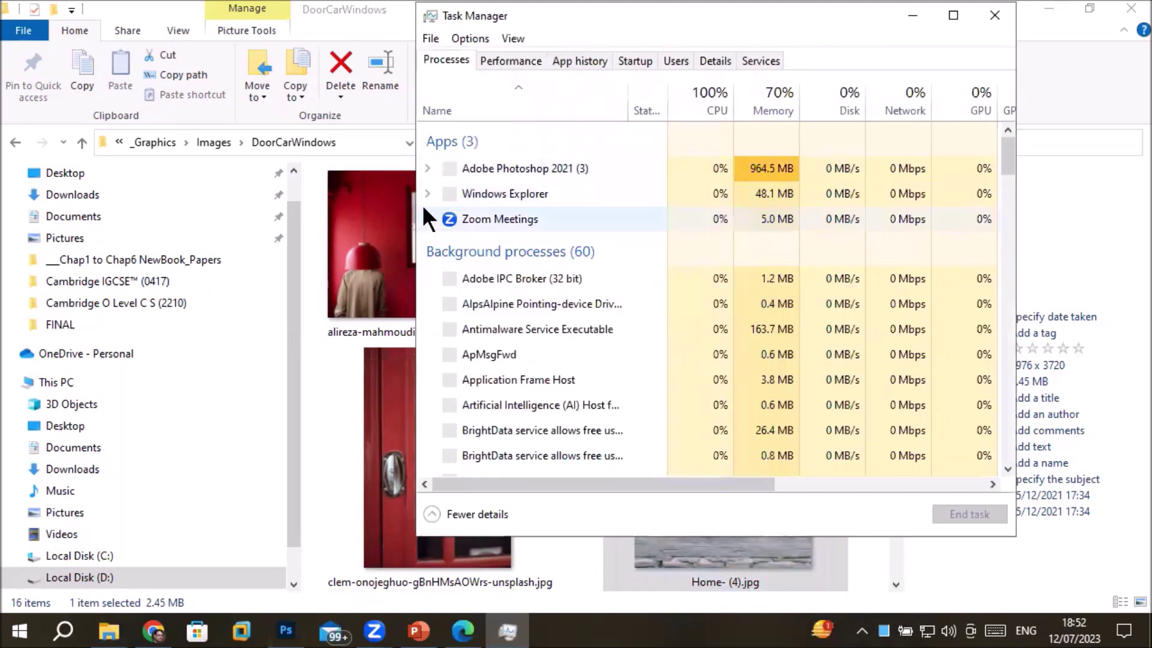
# Step: End the Adobe Photoshop (Untitled-3) task in Task Manager, then relaunch Photoshop from the taskbar
pyautogui.click(428, 192)
pyautogui.click(428, 167)
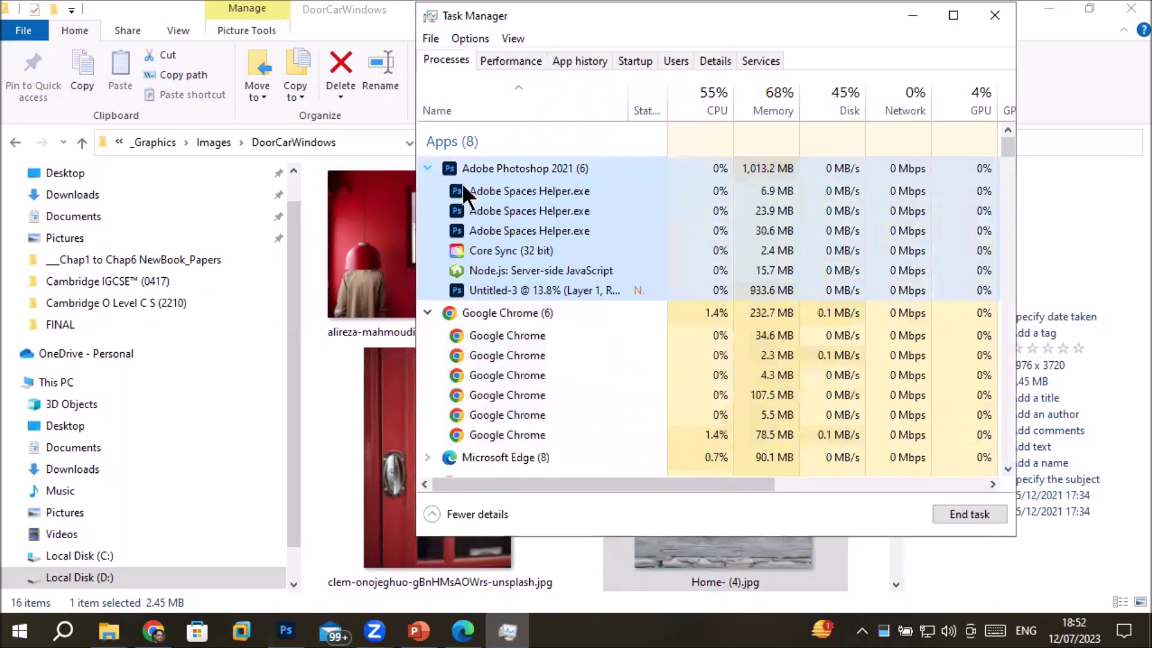
pyautogui.click(550, 290)
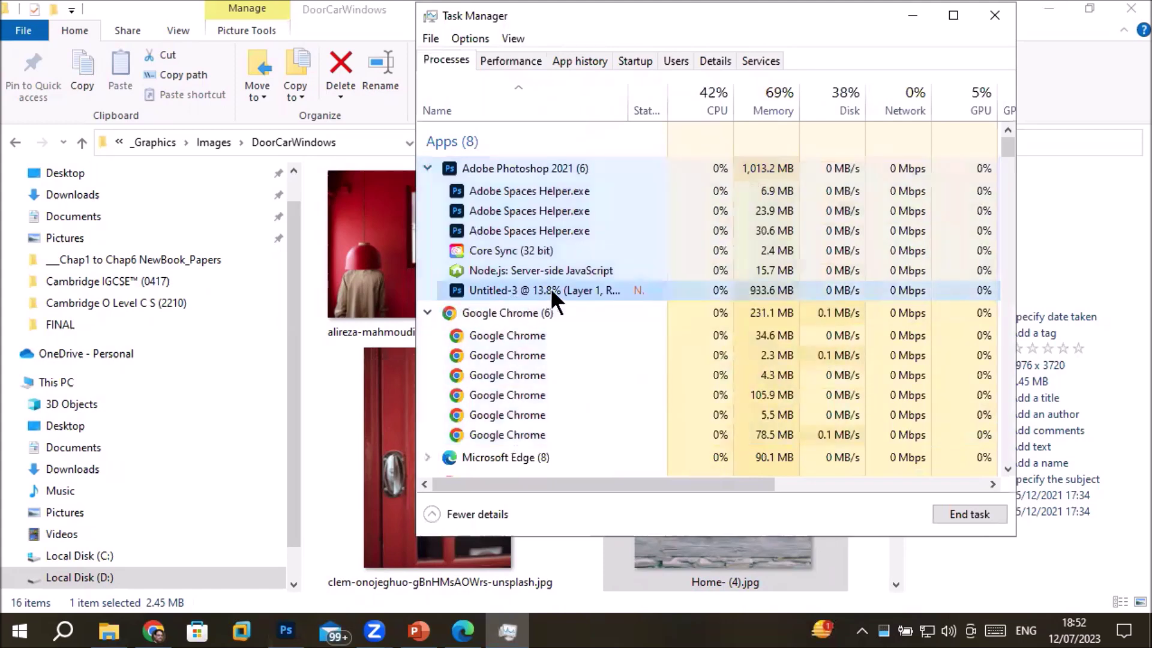
pyautogui.rightClick(549, 290)
pyautogui.click(599, 302)
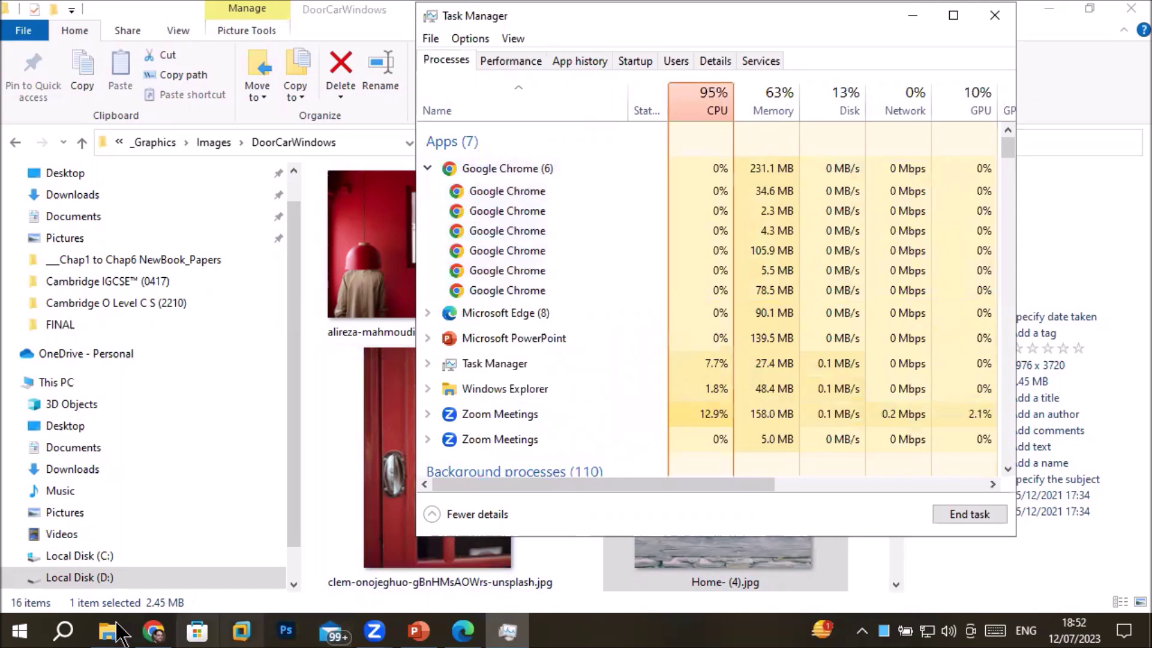
pyautogui.click(285, 629)
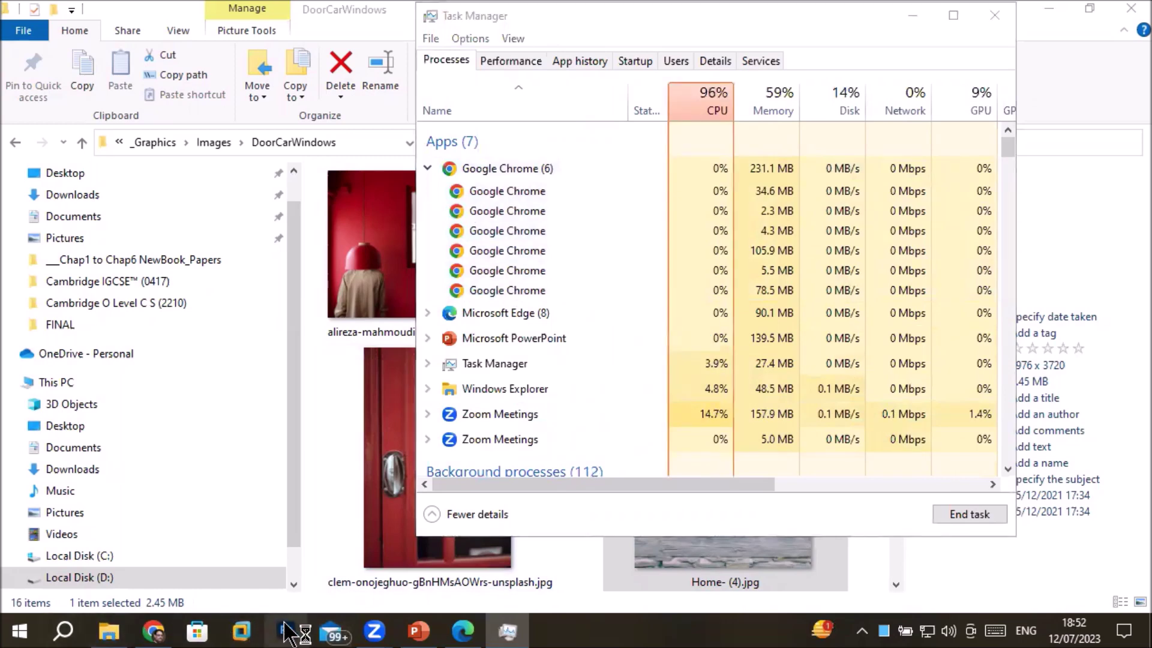
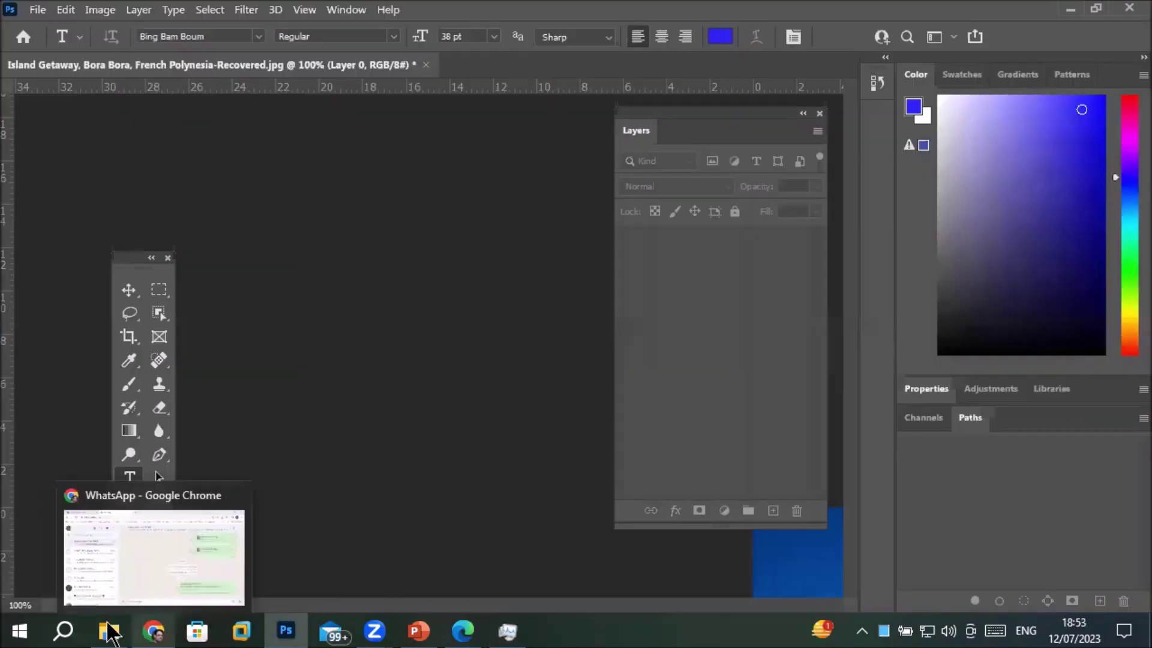
# Step: Drag the pink-wall car photo from the DoorCarWindows folder into Photoshop
pyautogui.click(109, 631)
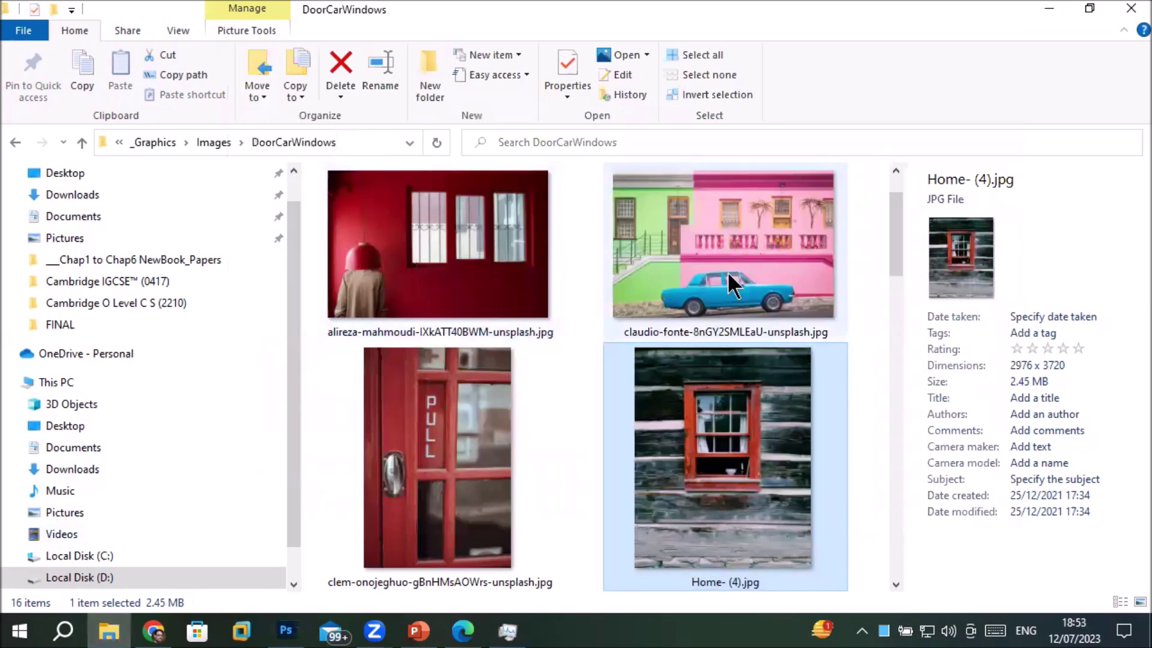
pyautogui.moveTo(727, 271); pyautogui.dragTo(254, 626)
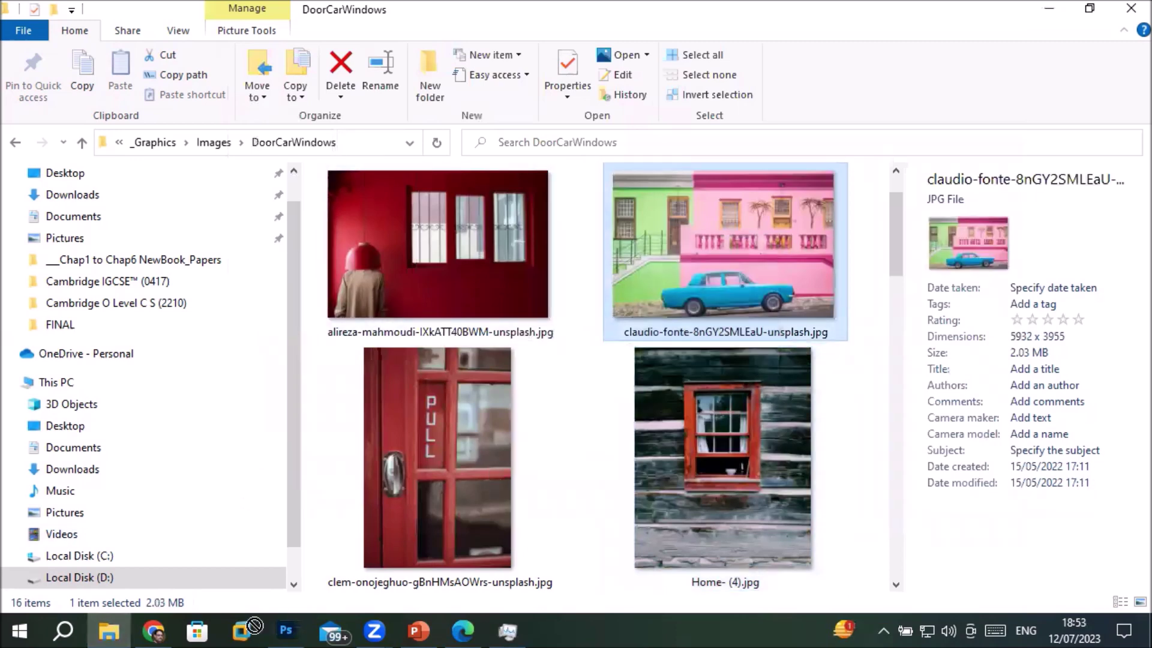
pyautogui.moveTo(254, 625); pyautogui.dragTo(387, 205)
pyautogui.moveTo(399, 70); pyautogui.dragTo(405, 75)
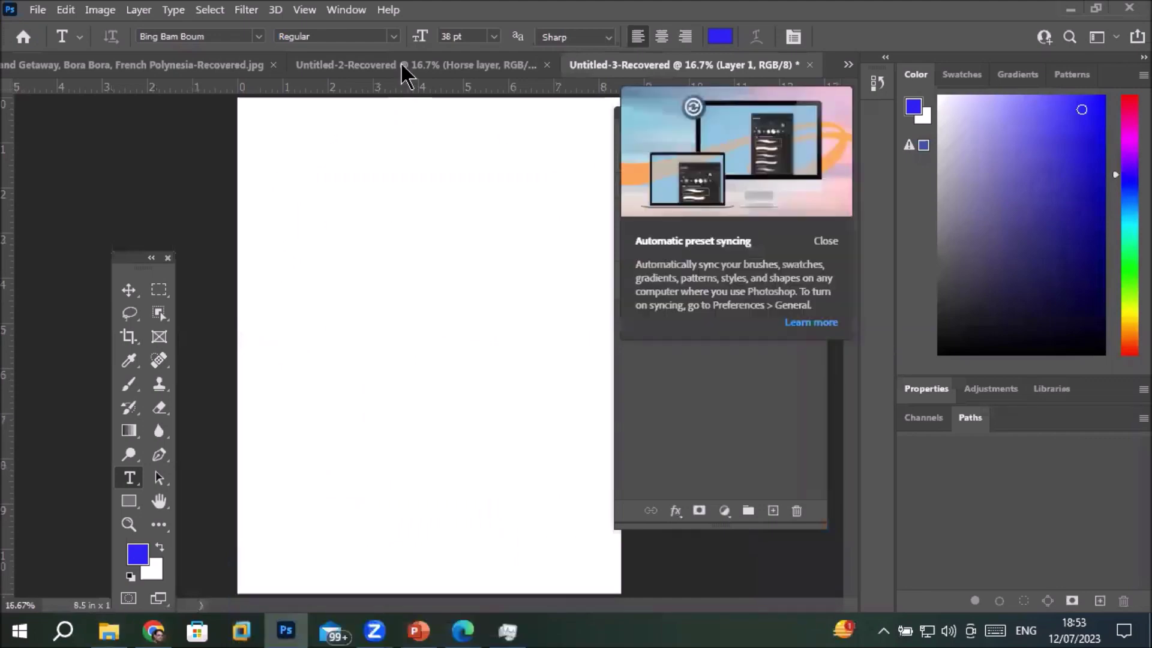
pyautogui.click(406, 66)
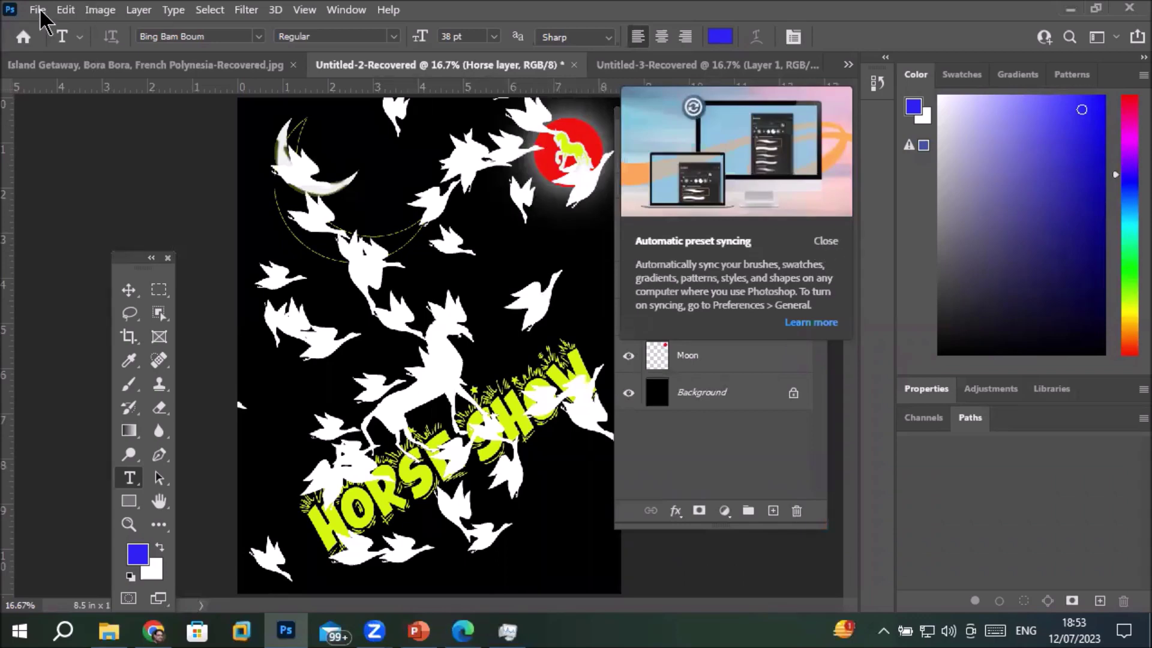
# Step: Close Island Getaway without saving, then Close All, discarding Untitled-3's changes
pyautogui.hotkey('ctrl', 'alt', 'w')
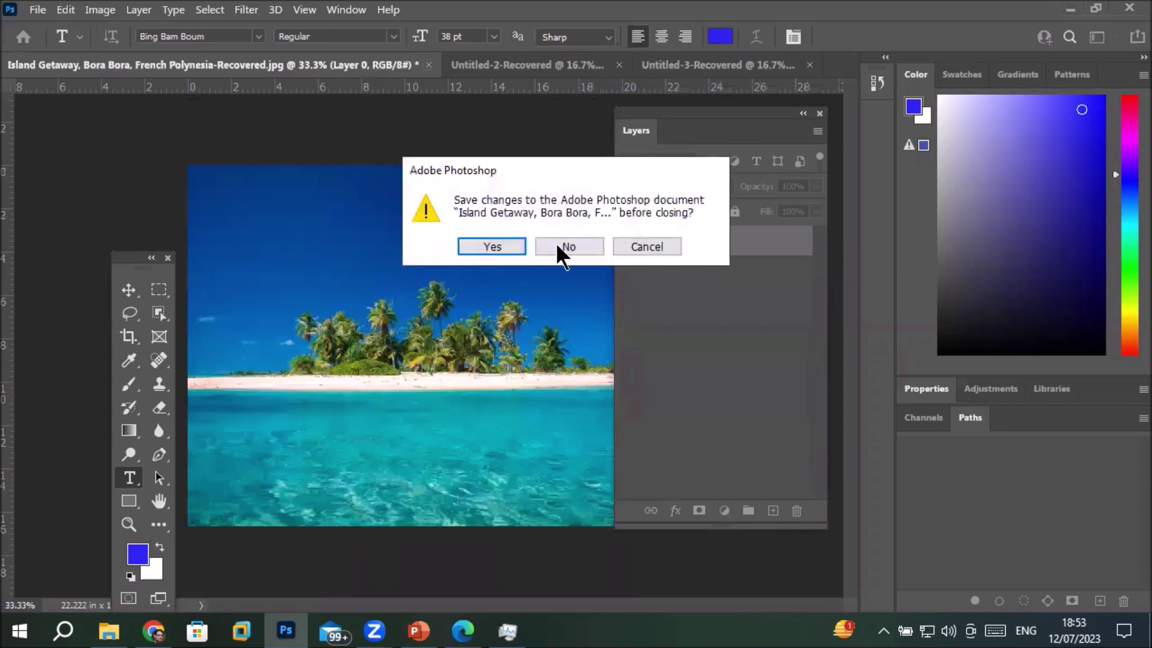
pyautogui.click(557, 241)
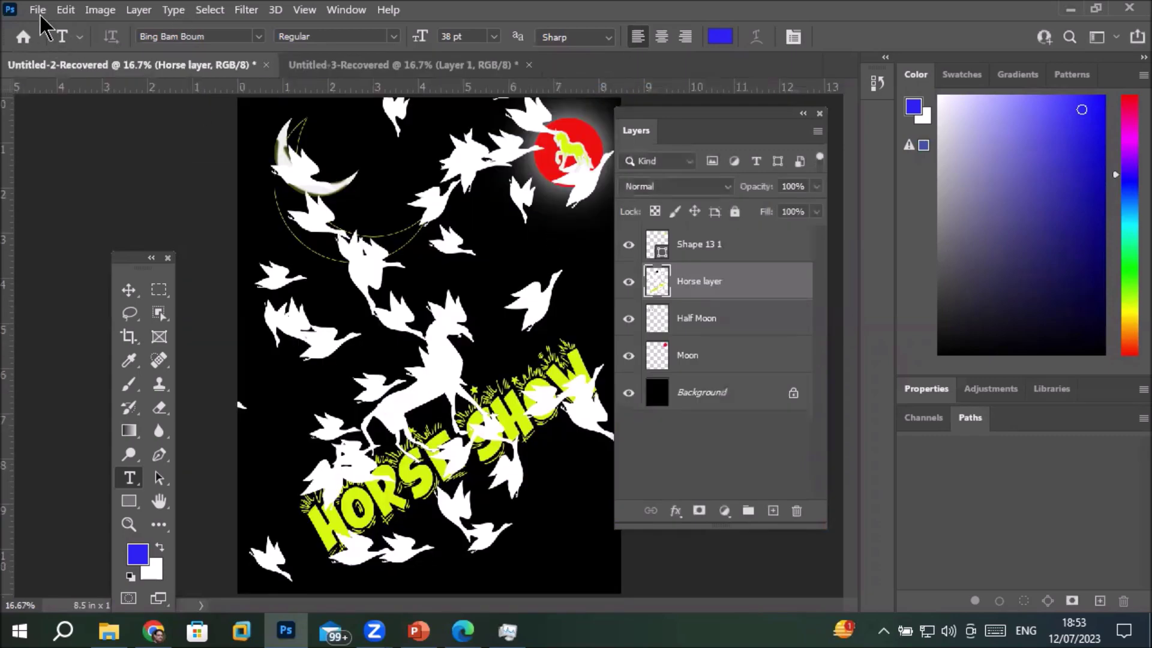
pyautogui.click(38, 11)
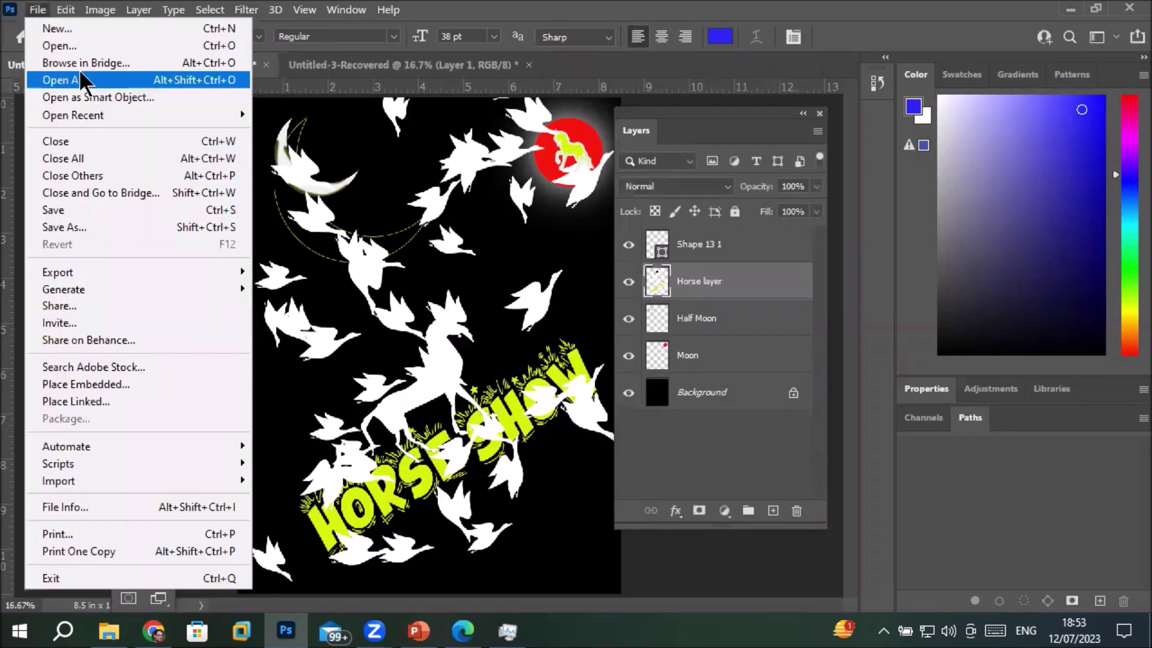
pyautogui.click(96, 159)
pyautogui.click(593, 245)
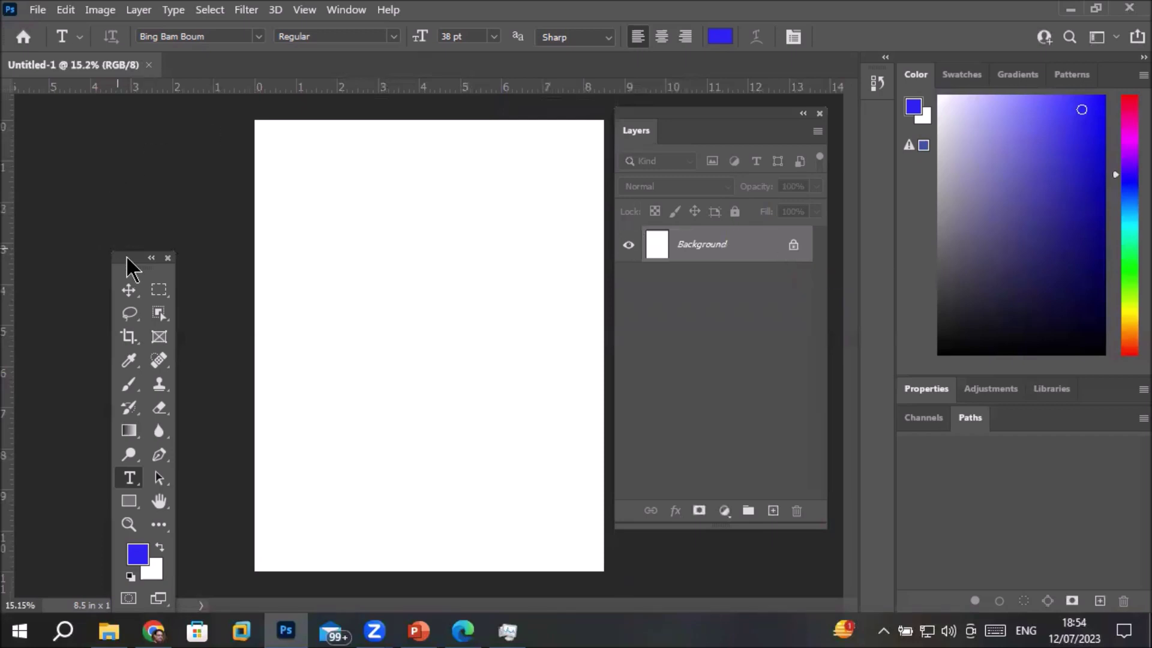
# Step: Move the Tools panel higher and reset colours to default black and white
pyautogui.moveTo(135, 267); pyautogui.dragTo(122, 140)
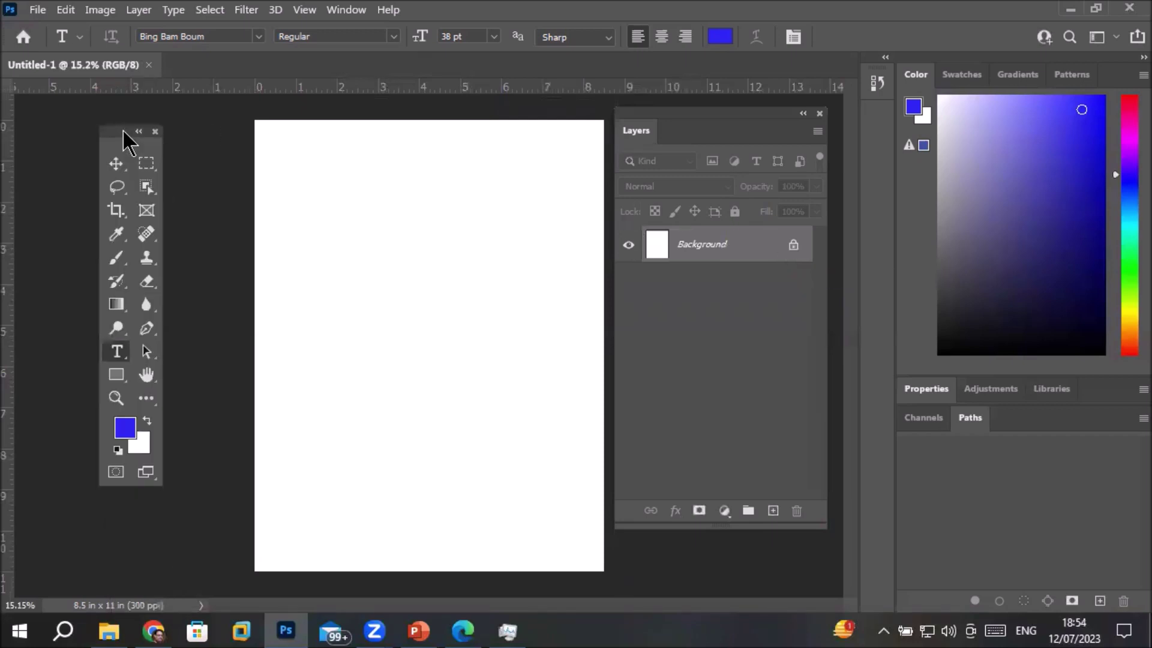
pyautogui.click(117, 451)
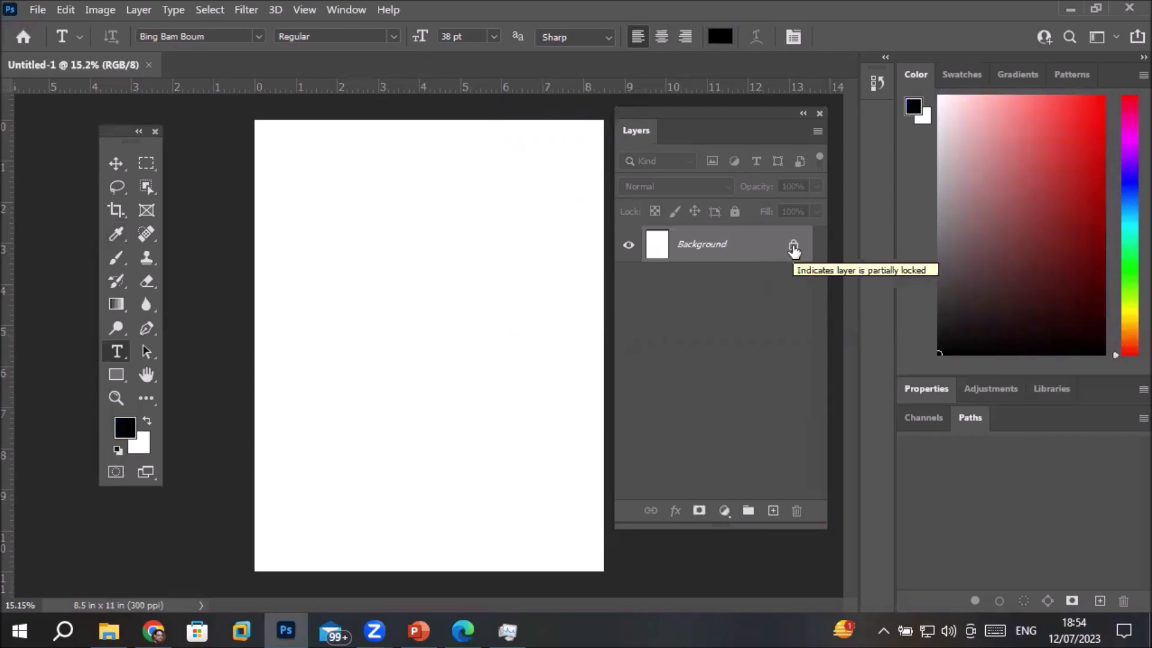
# Step: Open the alireza-mahmoudi red-wall photo from DoorCarWindows and fit it in view
pyautogui.click(120, 629)
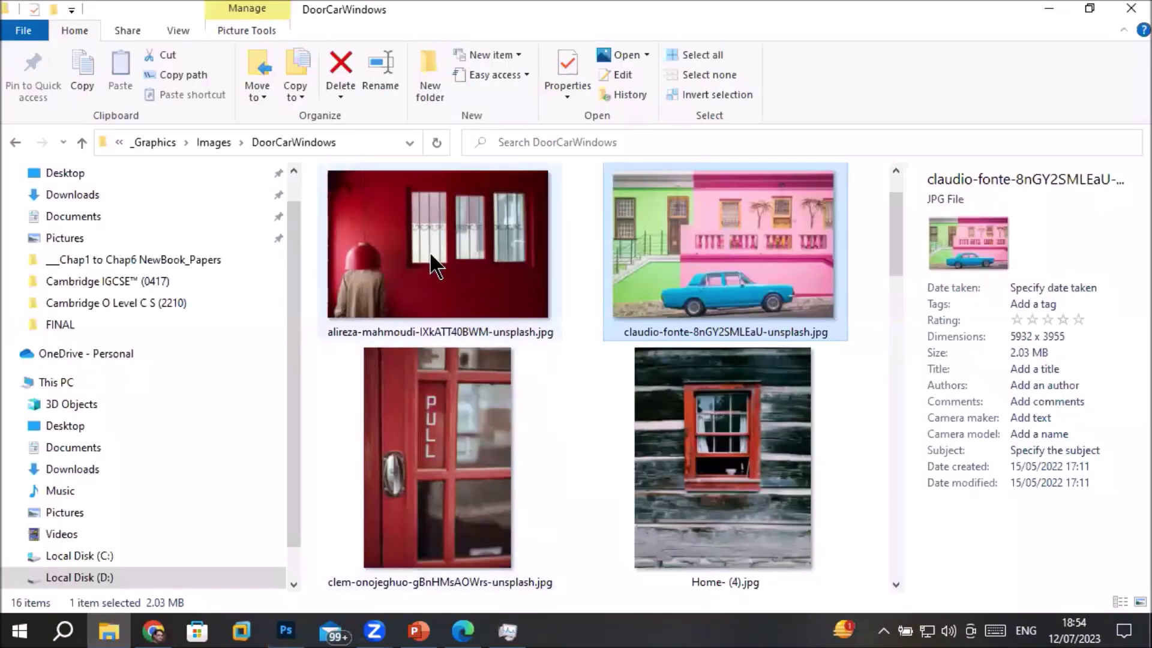
pyautogui.moveTo(457, 273); pyautogui.dragTo(283, 633)
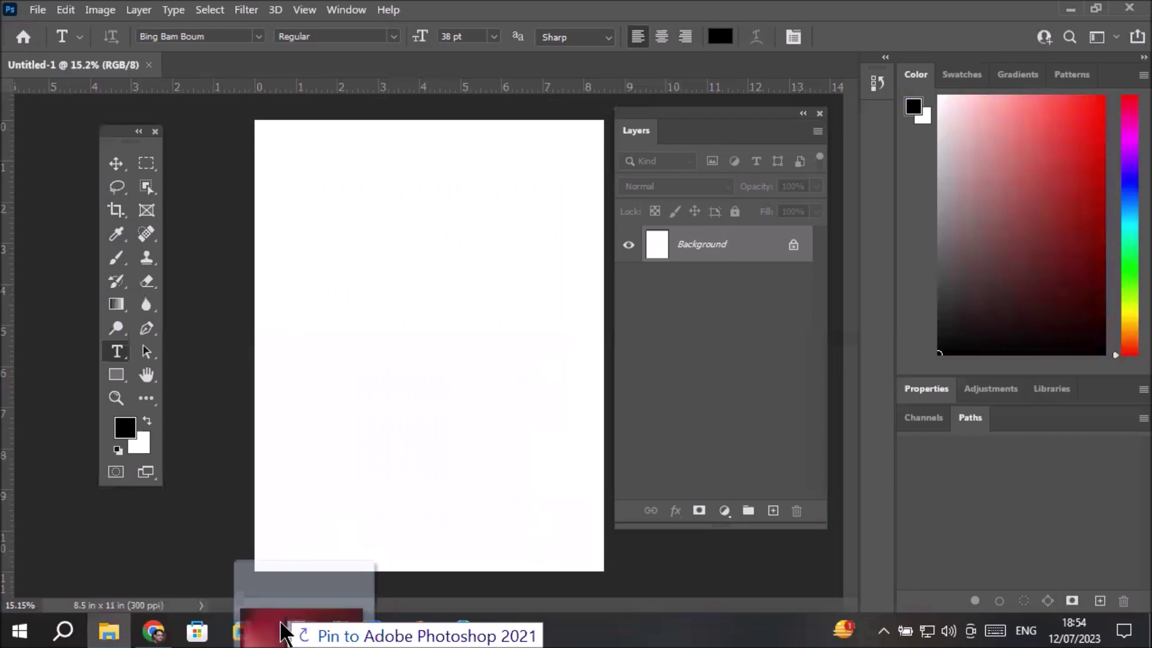
pyautogui.moveTo(283, 633); pyautogui.dragTo(332, 82)
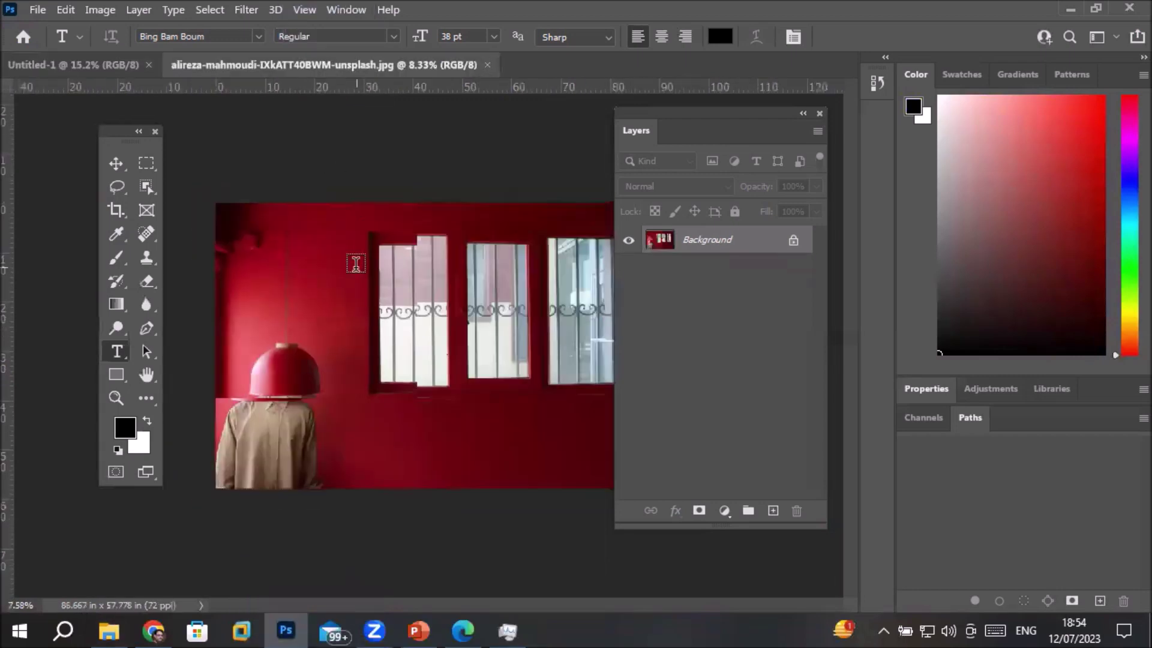
pyautogui.scroll(-1, 356, 264)
pyautogui.scroll(-1, 355, 261)
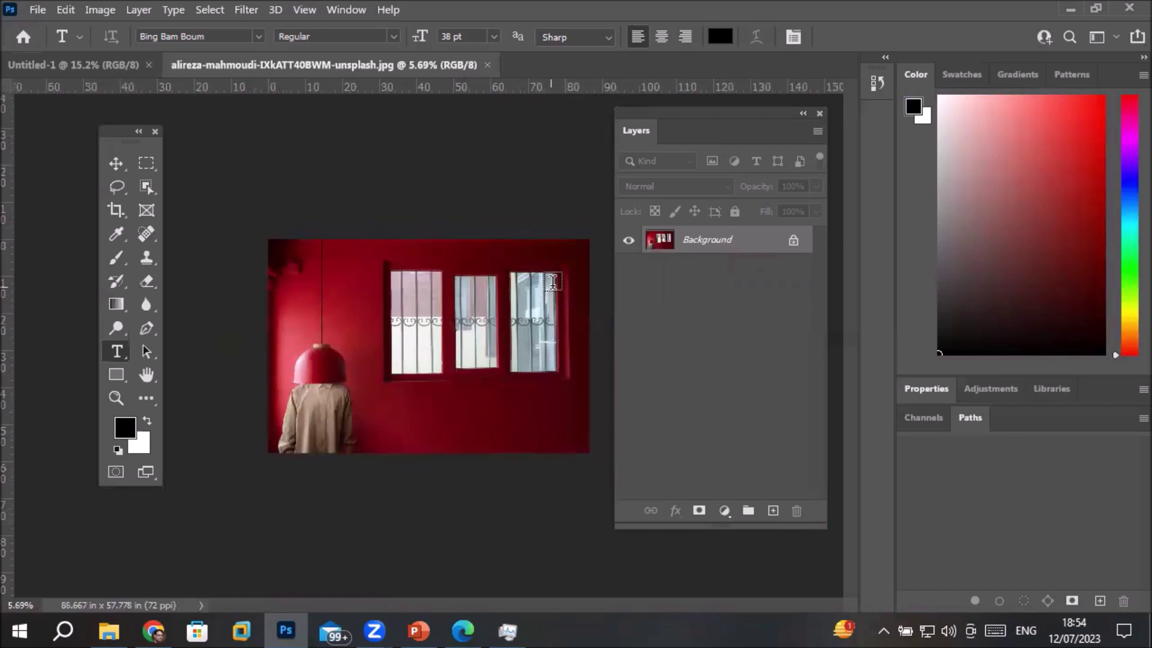
pyautogui.scroll(-1, 550, 282)
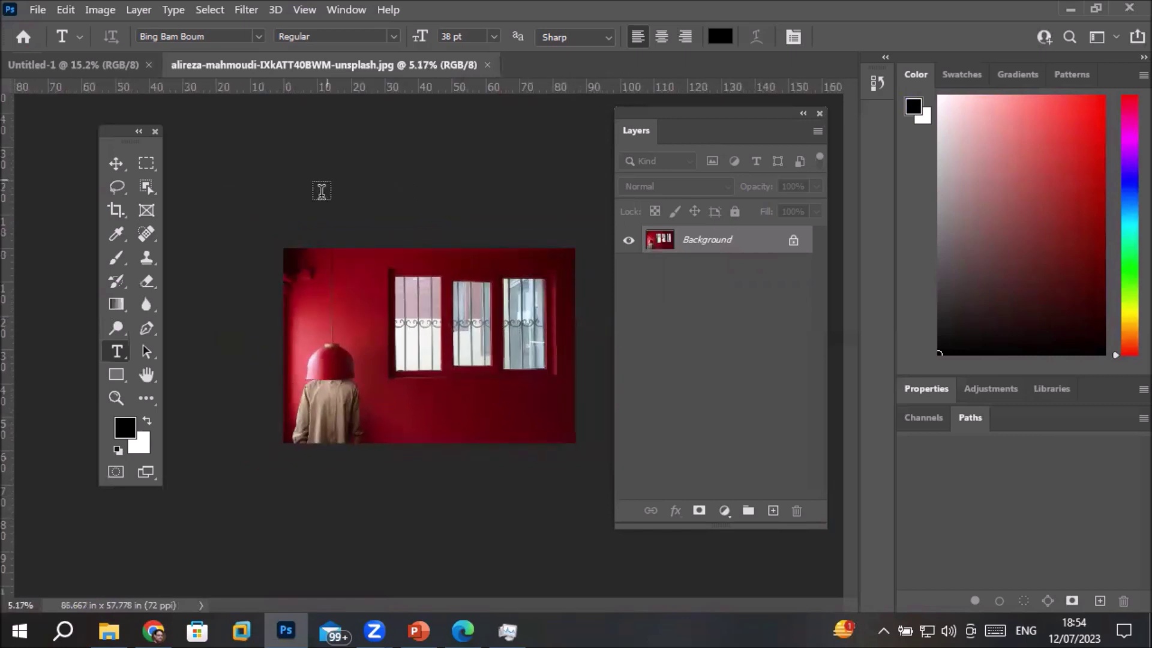
pyautogui.scroll(1, 606, 306)
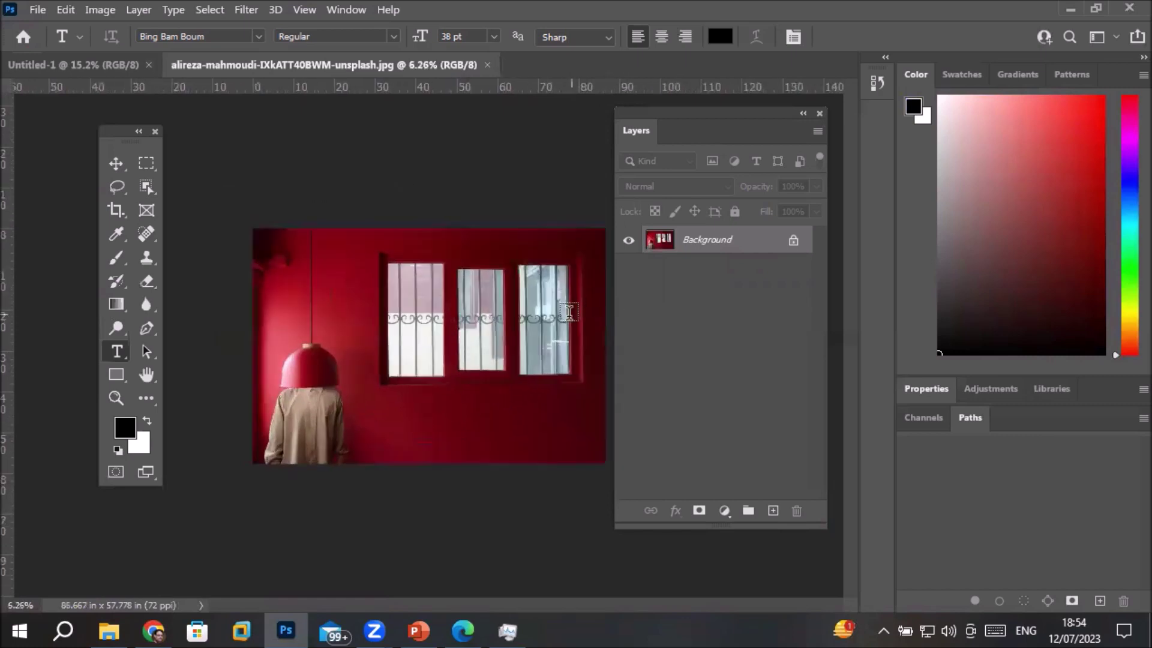
pyautogui.moveTo(768, 117); pyautogui.dragTo(837, 200)
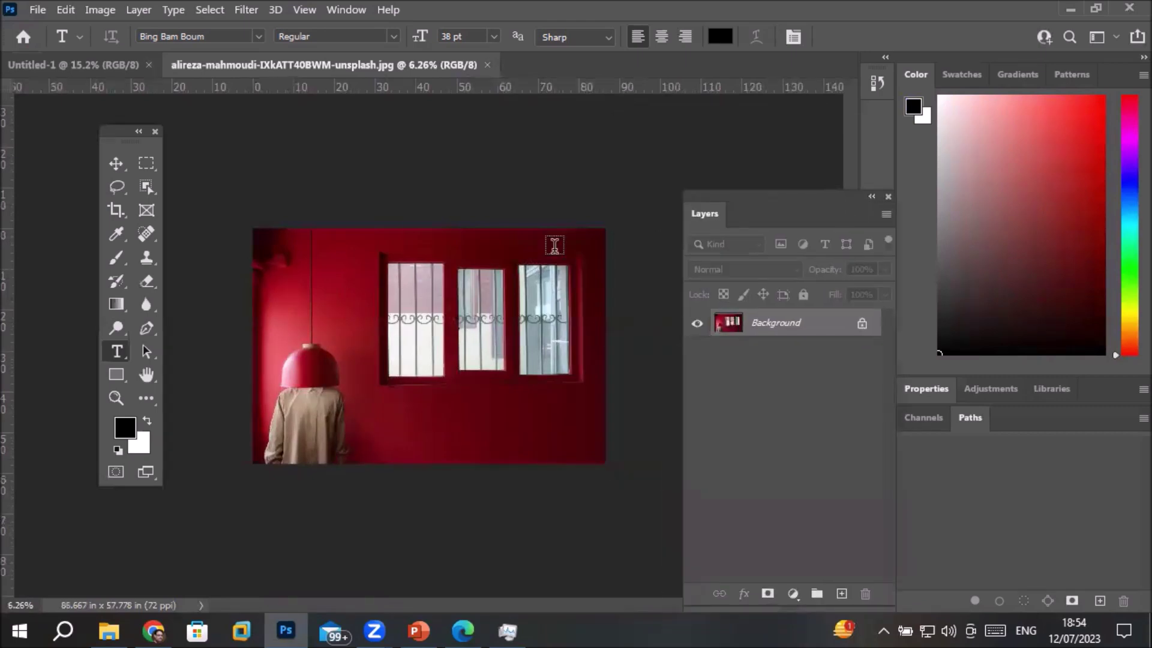
pyautogui.scroll(1, 444, 343)
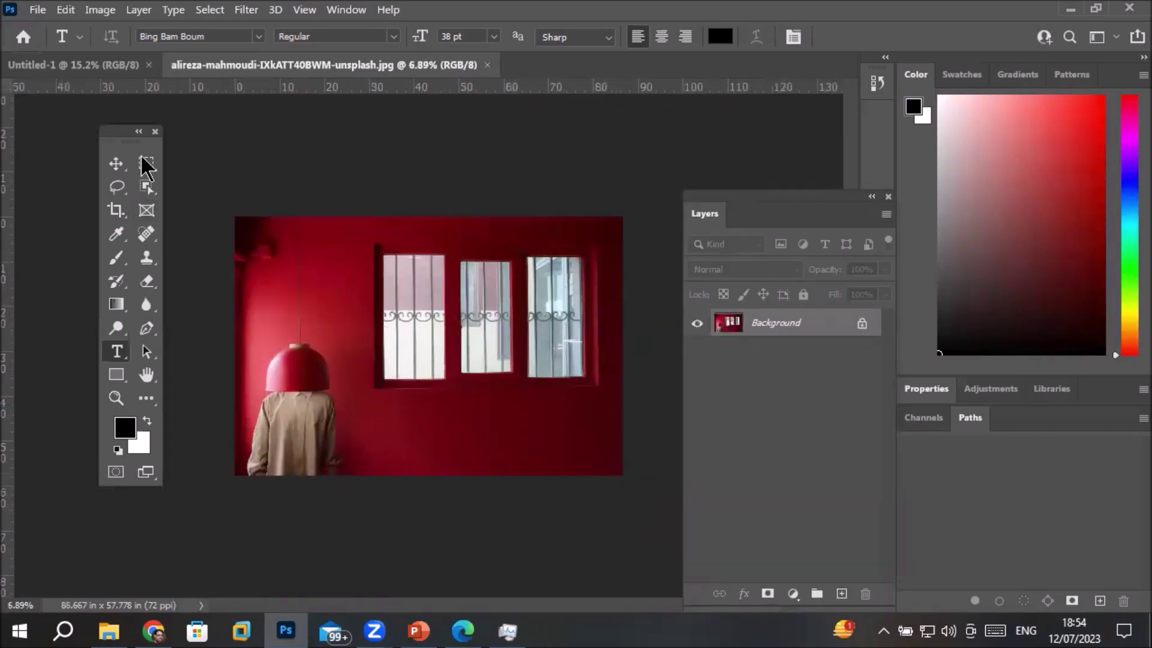
pyautogui.click(146, 178)
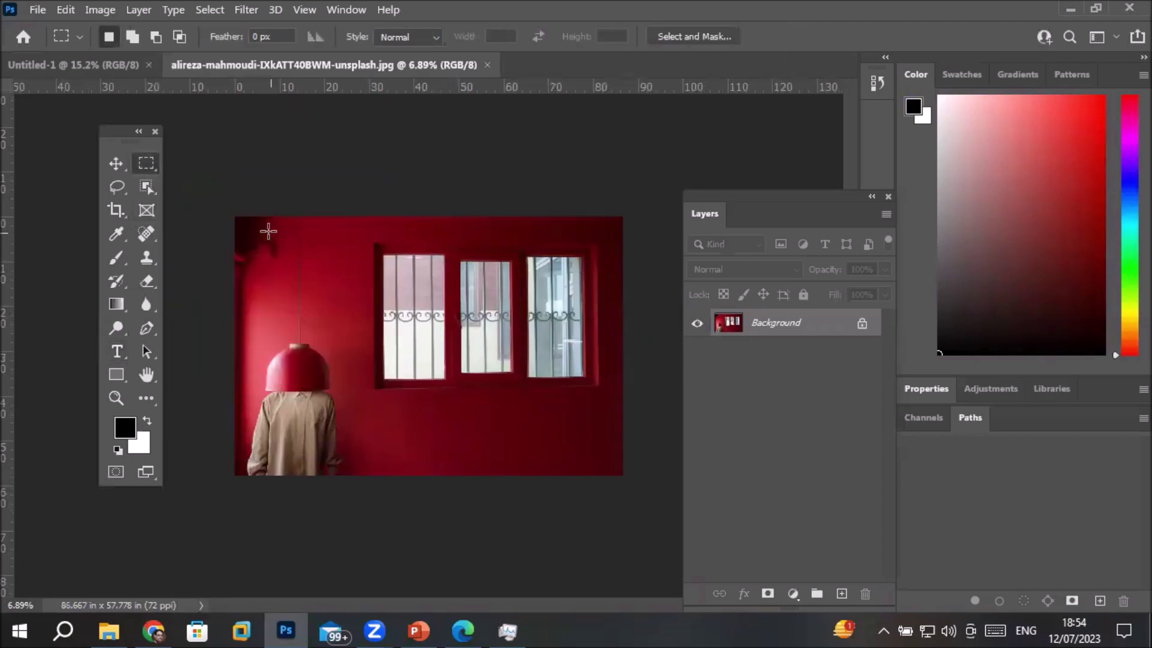
# Step: Convert the locked Background into editable Layer 0, discarding a trial selection
pyautogui.moveTo(248, 229); pyautogui.dragTo(613, 464)
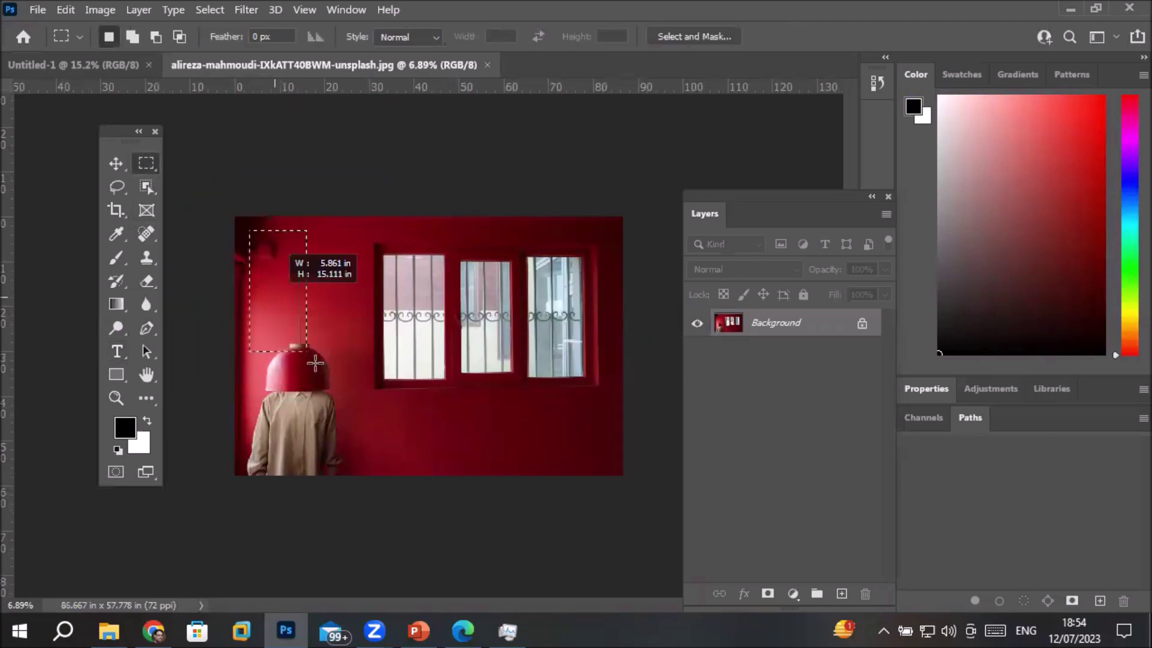
pyautogui.moveTo(614, 464); pyautogui.dragTo(609, 465)
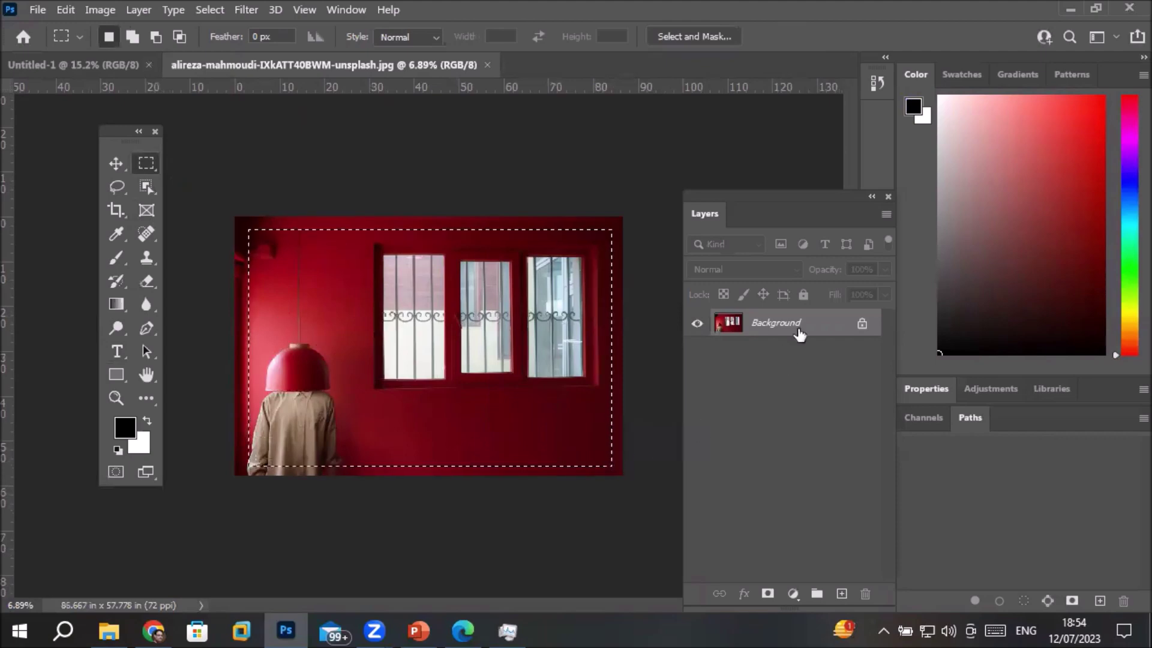
pyautogui.click(862, 324)
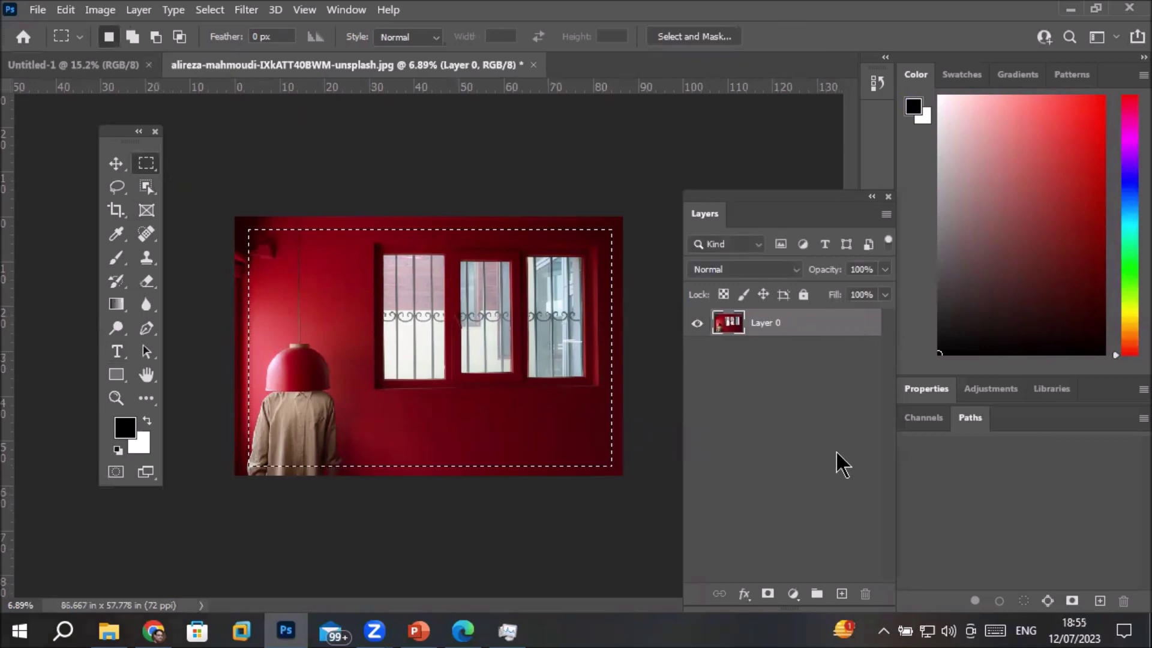
pyautogui.hotkey('ctrl', 'd')
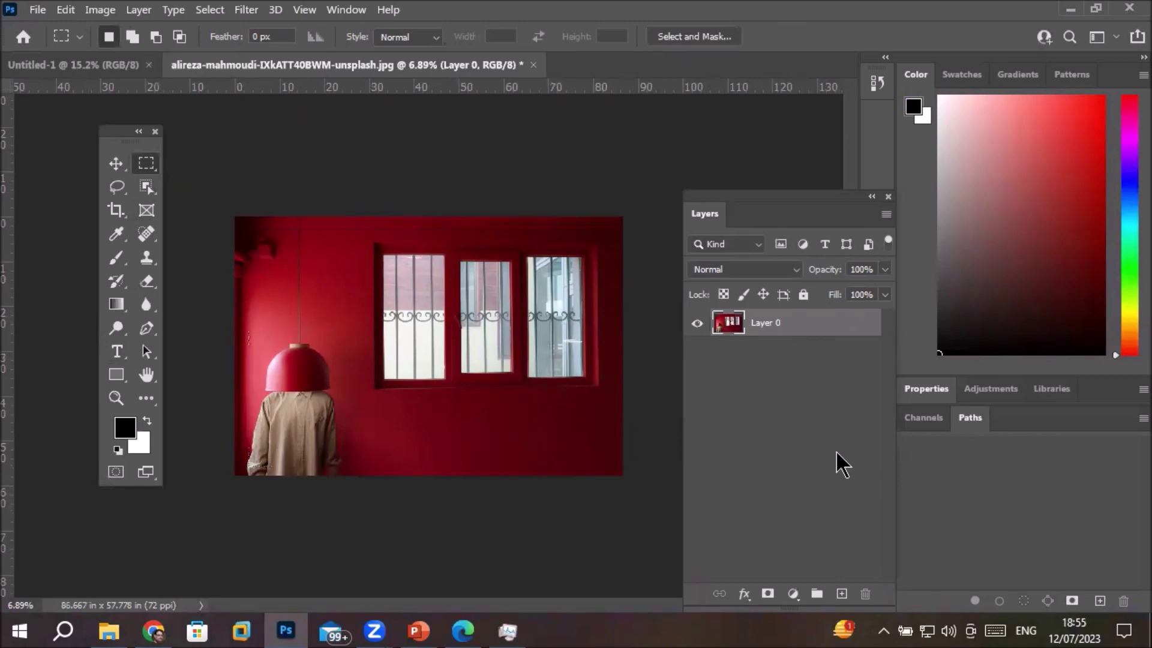
pyautogui.moveTo(798, 196); pyautogui.dragTo(798, 146)
# Step: Add empty Layer 1 and select the edge strip by inverting an inset rectangle
pyautogui.click(838, 544)
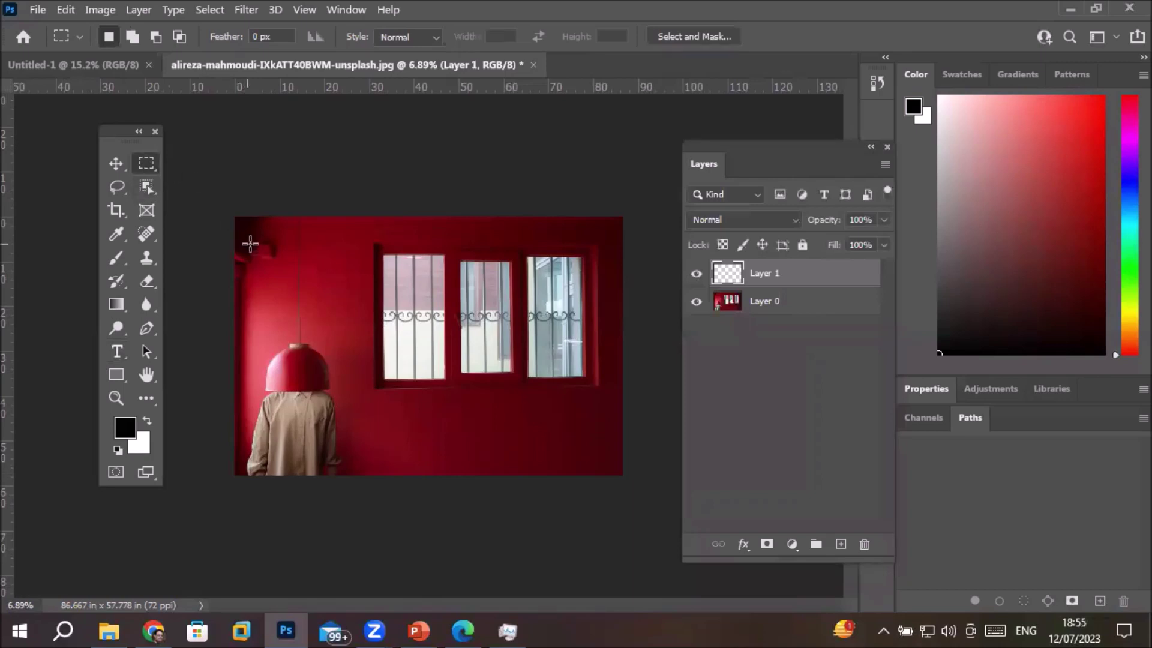
pyautogui.moveTo(248, 230); pyautogui.dragTo(611, 461)
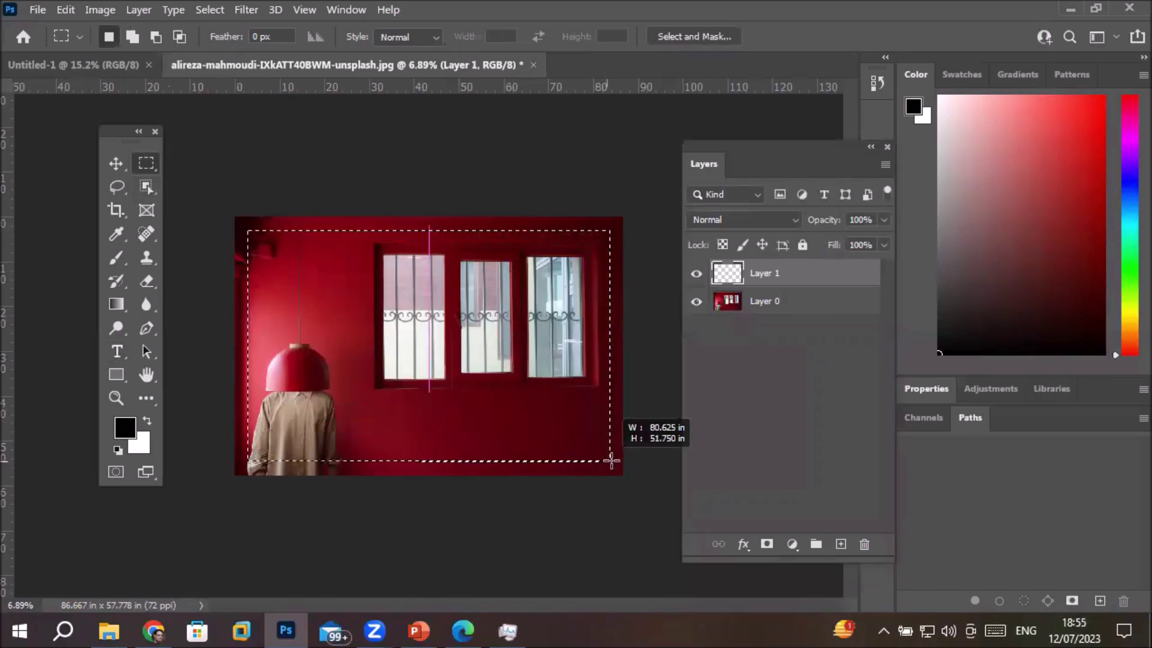
pyautogui.moveTo(610, 460); pyautogui.dragTo(608, 461)
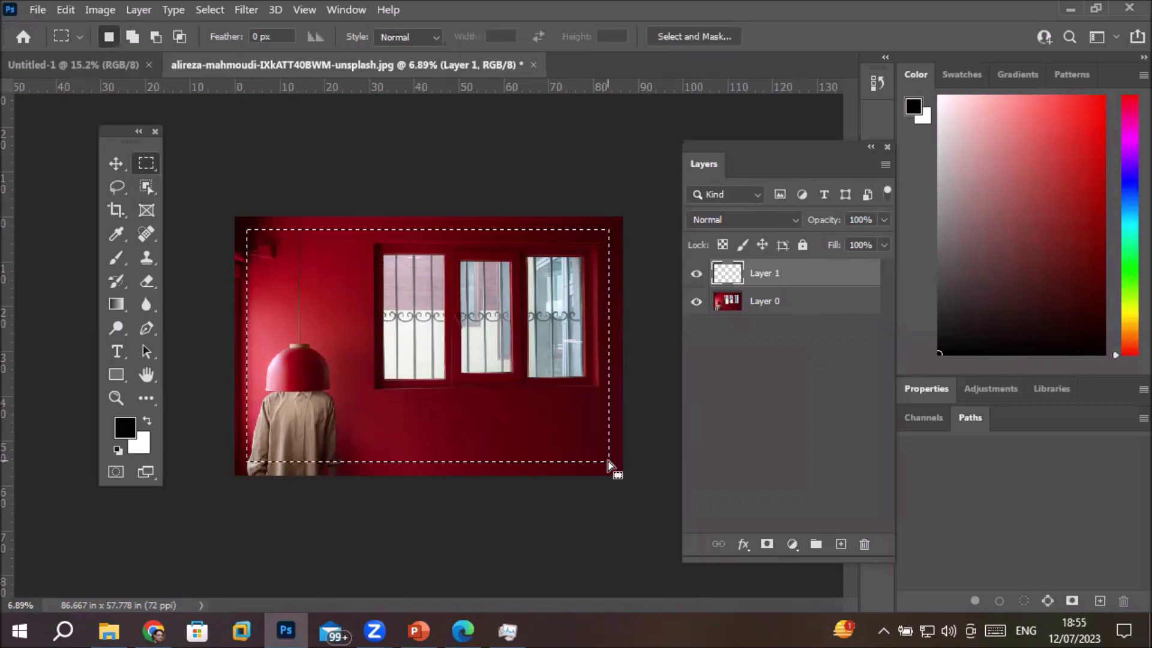
pyautogui.rightClick(363, 260)
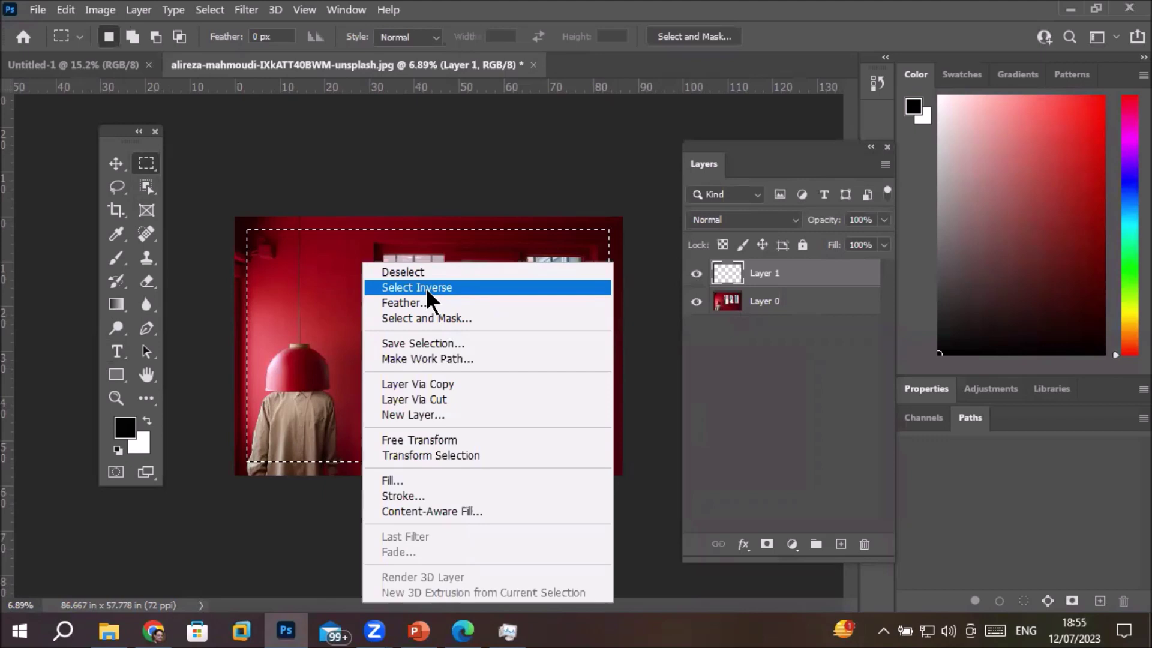
pyautogui.click(426, 287)
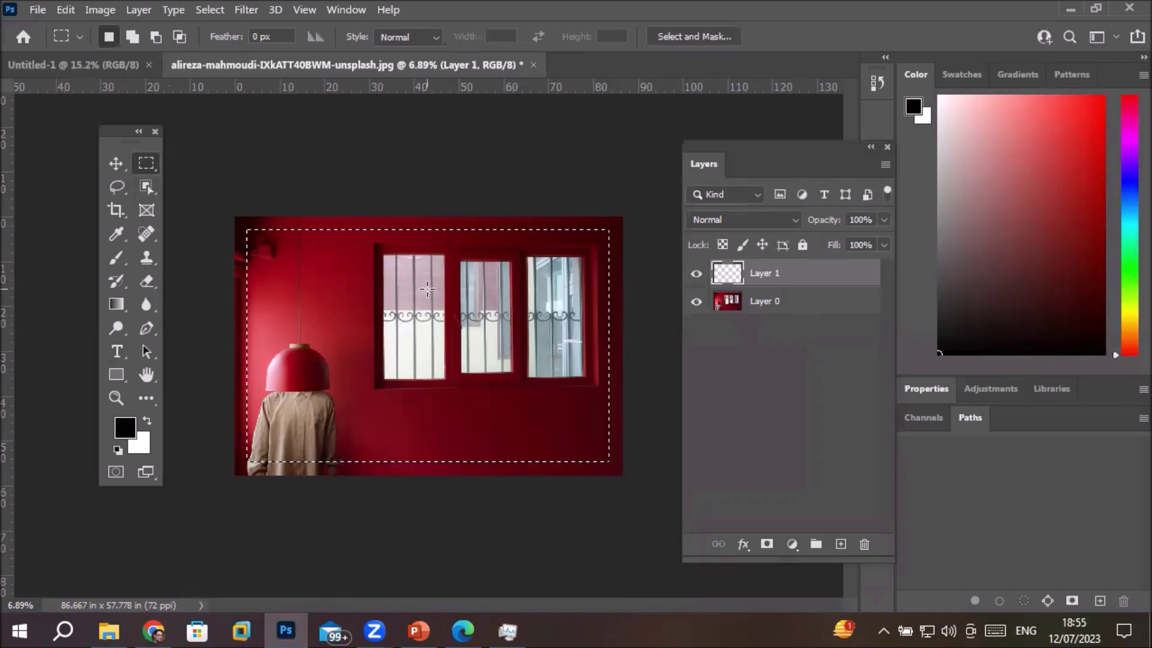
pyautogui.click(120, 261)
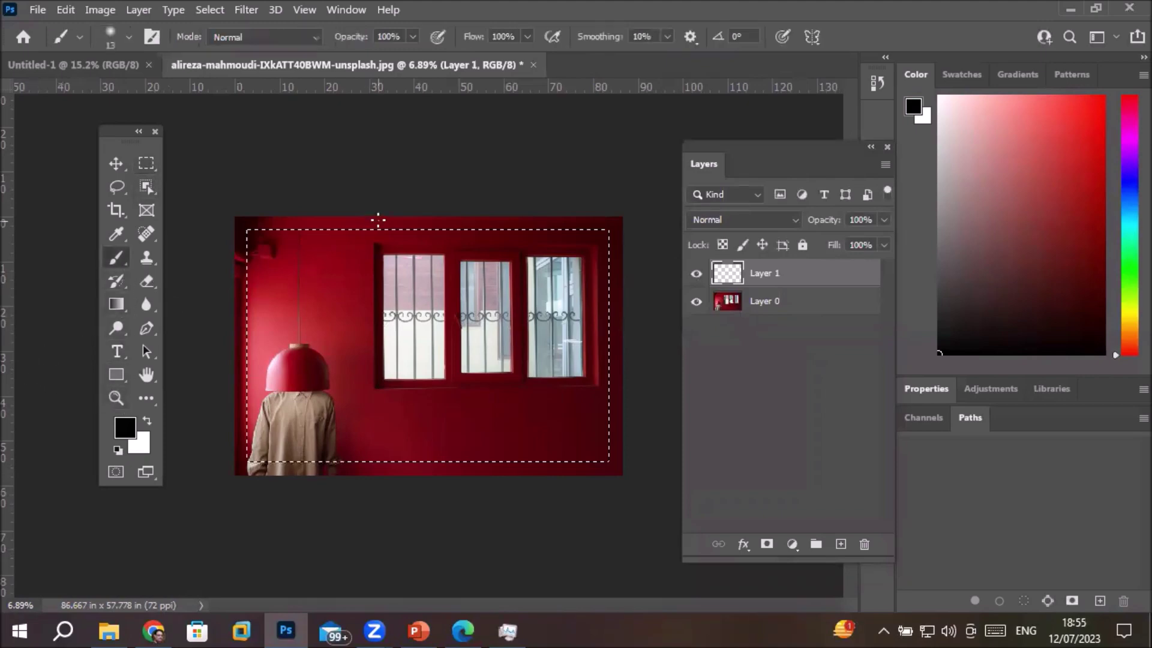
# Step: Set the foreground colour to bright blue #092fec
pyautogui.click(125, 427)
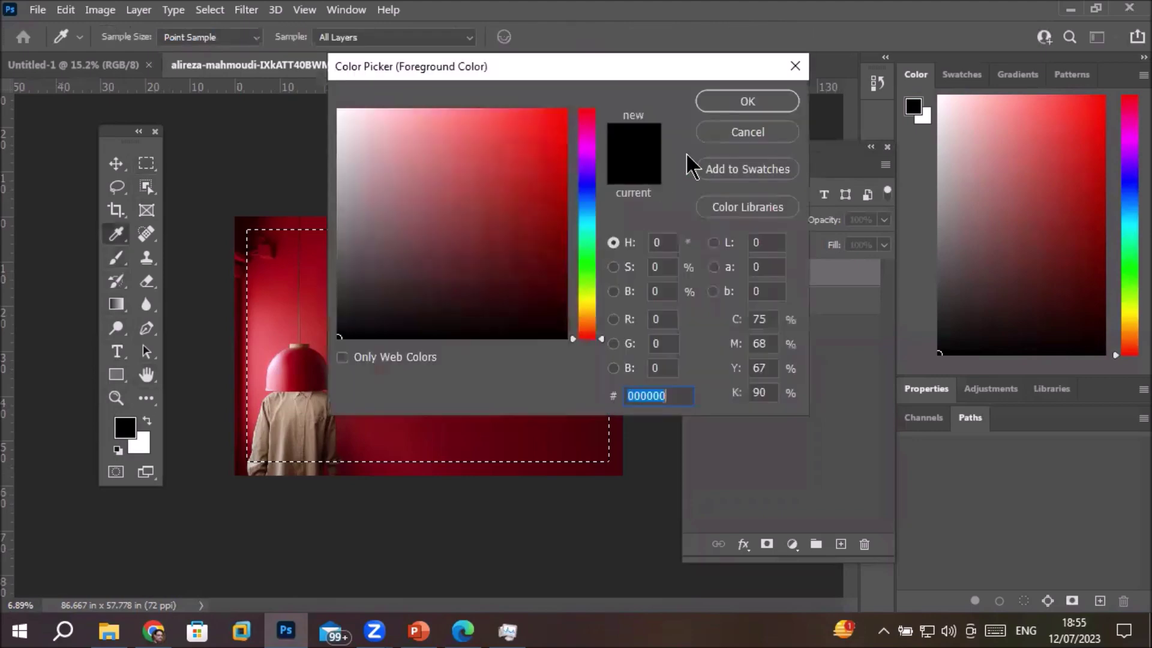
pyautogui.click(586, 192)
pyautogui.click(558, 126)
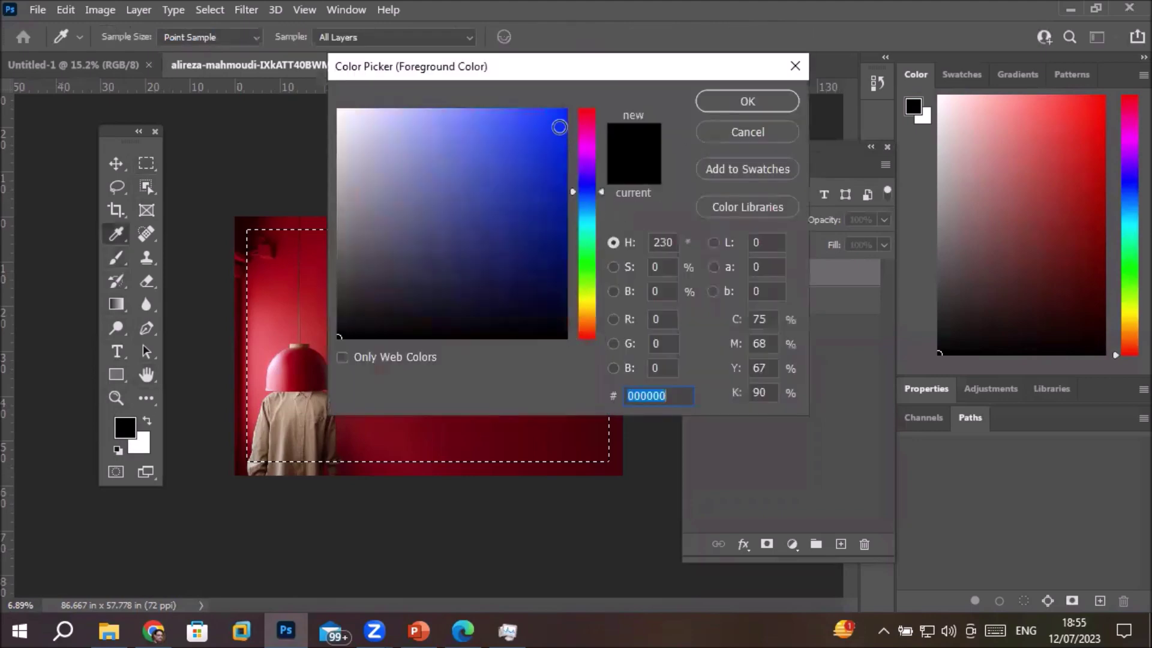
pyautogui.click(781, 102)
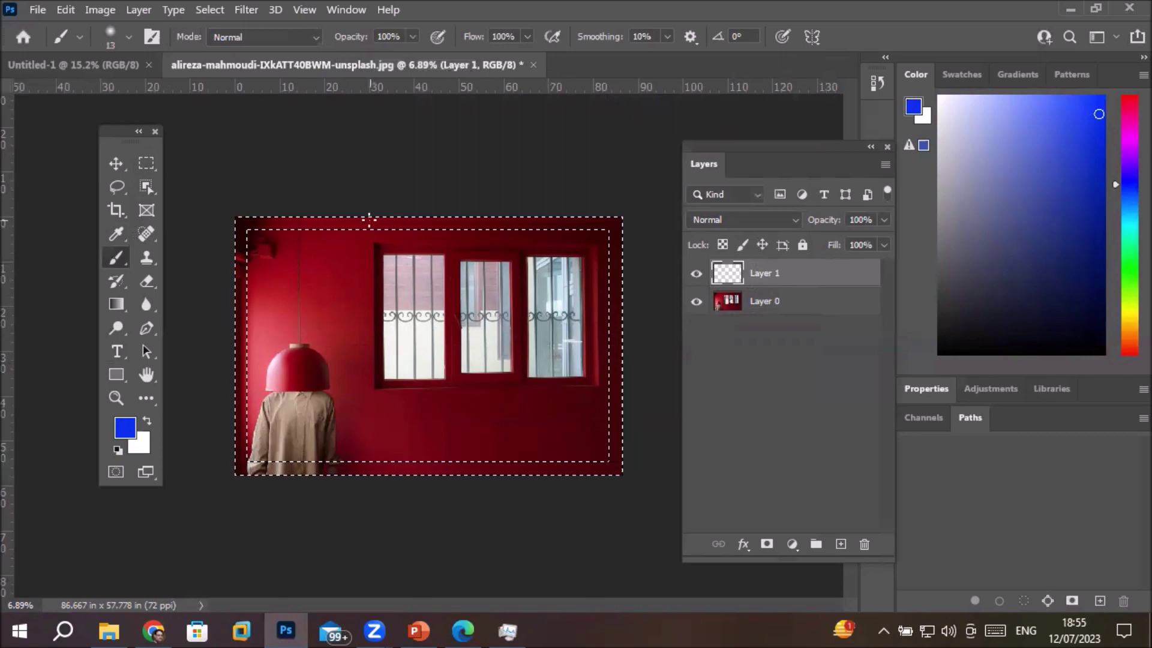
# Step: Enlarge the brush to 1000 px and paint the border strip blue
pyautogui.press(']')
pyautogui.press(']')
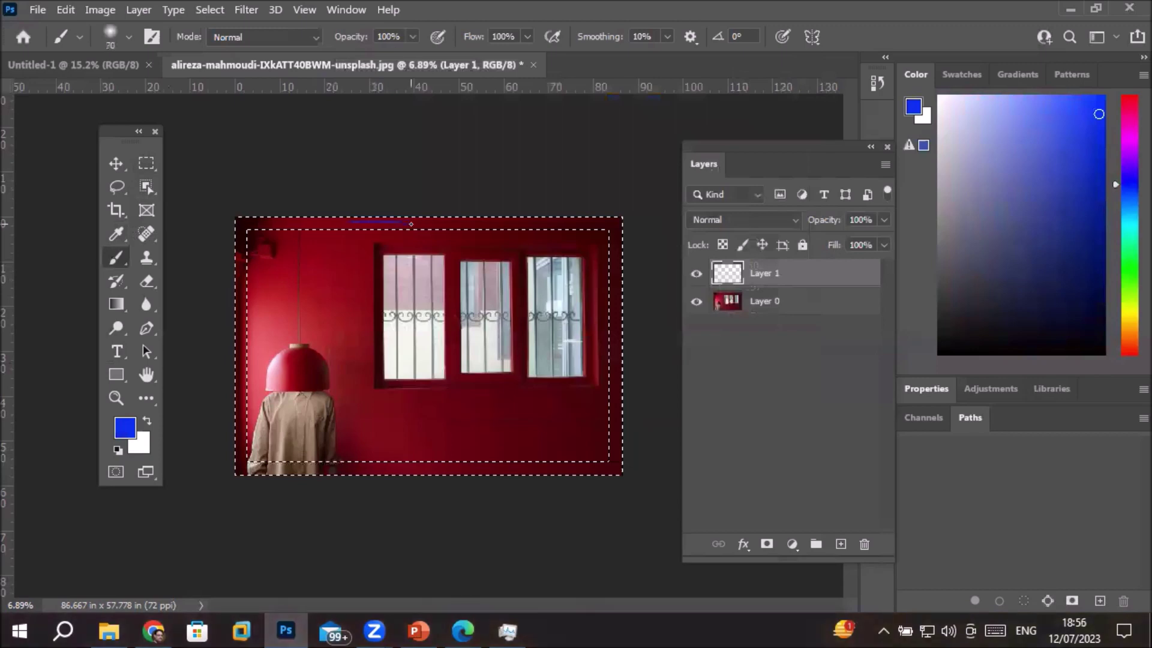
pyautogui.press(']')
pyautogui.press(']')
pyautogui.press(']')
pyautogui.press(']')
pyautogui.press(']')
pyautogui.press(']')
pyautogui.press(']')
pyautogui.press(']')
pyautogui.moveTo(414, 217)
pyautogui.mouseDown()
pyautogui.moveTo(252, 236)
pyautogui.moveTo(226, 330)
pyautogui.moveTo(238, 437)
pyautogui.moveTo(316, 456)
pyautogui.moveTo(571, 458)
pyautogui.moveTo(648, 388)
pyautogui.moveTo(615, 235)
pyautogui.moveTo(617, 444)
pyautogui.moveTo(618, 234)
pyautogui.moveTo(235, 255)
pyautogui.moveTo(219, 425)
pyautogui.moveTo(322, 489)
pyautogui.moveTo(566, 455)
pyautogui.moveTo(621, 239)
pyautogui.moveTo(232, 250)
pyautogui.moveTo(561, 437)
pyautogui.moveTo(638, 434)
pyautogui.mouseUp()
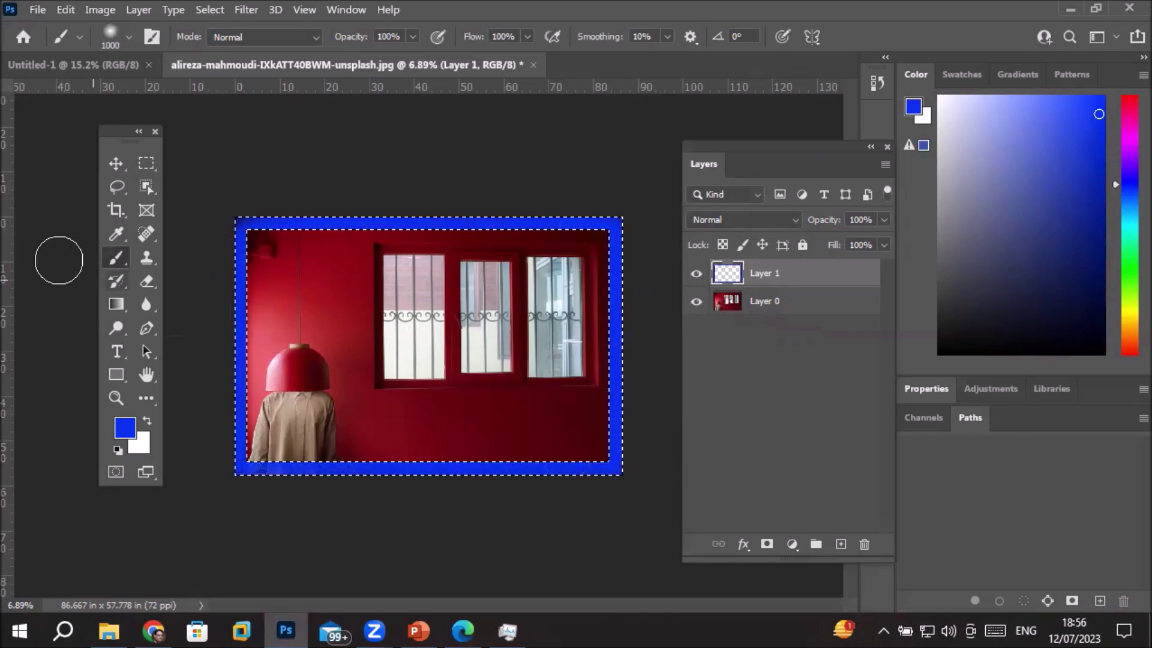
pyautogui.click(145, 168)
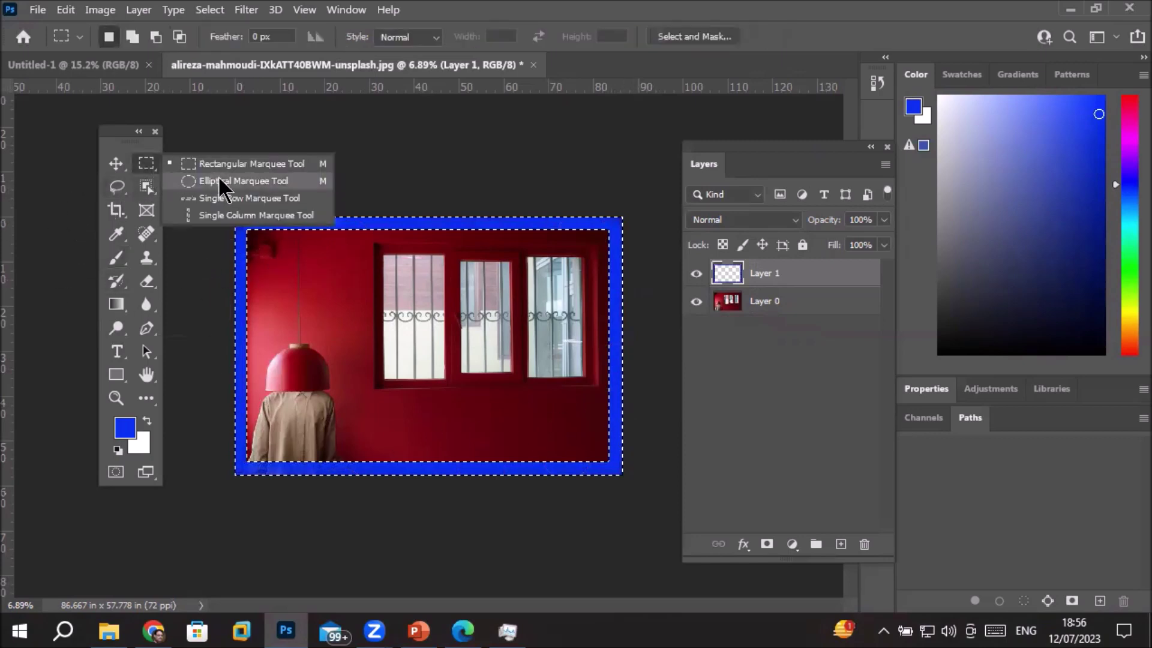
# Step: Select five small circles scattered across the red wall with the Elliptical Marquee
pyautogui.click(221, 182)
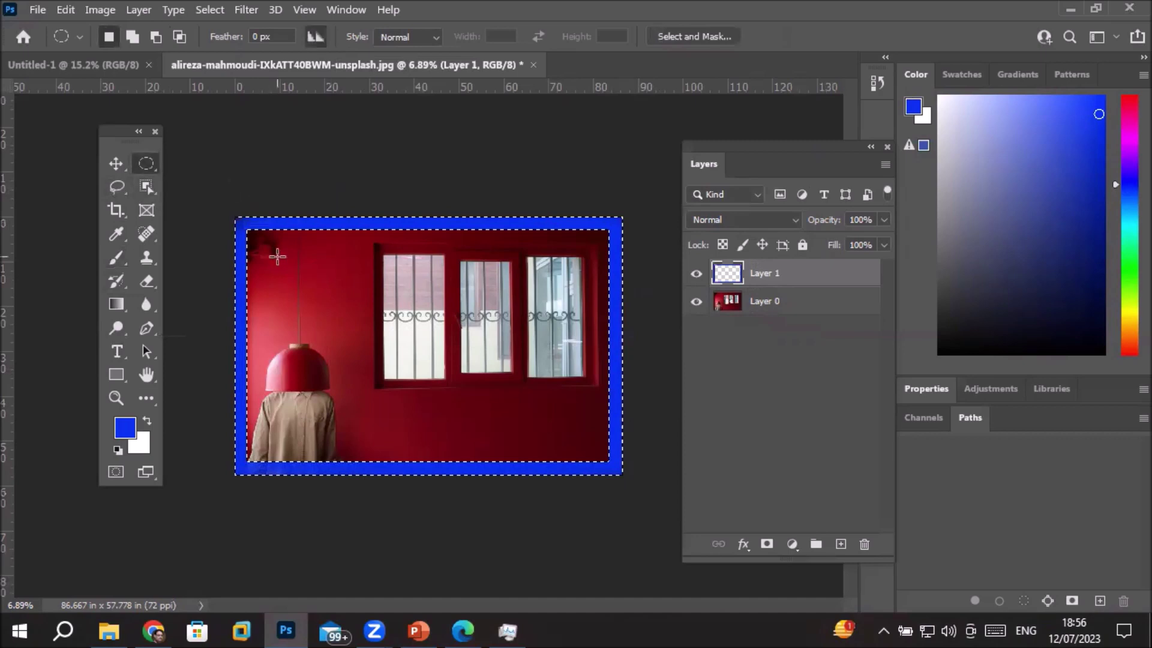
pyautogui.hotkey('ctrl', 'd')
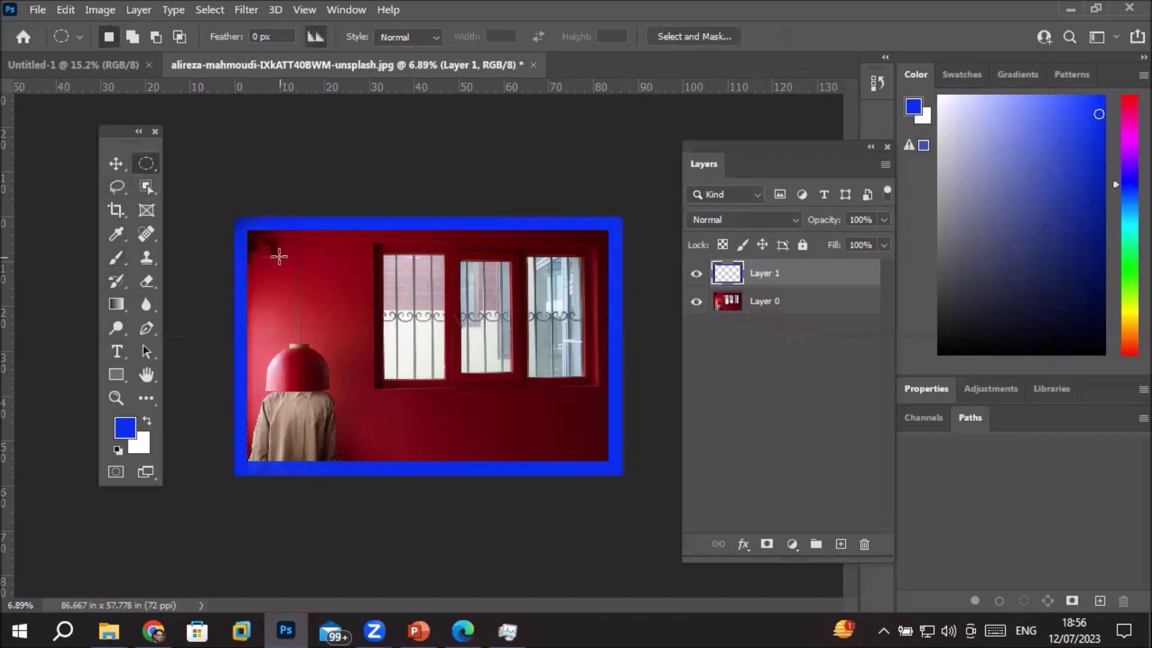
pyautogui.moveTo(288, 256); pyautogui.dragTo(300, 286)
pyautogui.moveTo(324, 309); pyautogui.dragTo(357, 337)
pyautogui.press('Escape')
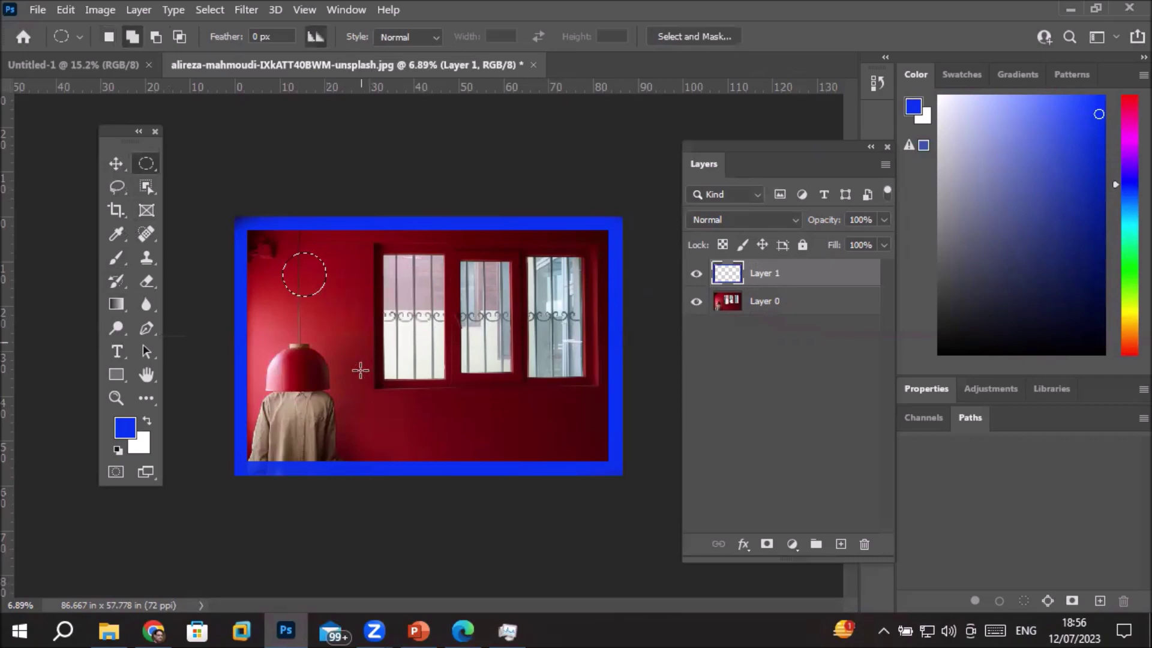
pyautogui.moveTo(353, 377); pyautogui.dragTo(384, 405)
pyautogui.moveTo(456, 398); pyautogui.dragTo(474, 418)
pyautogui.moveTo(538, 400)
pyautogui.mouseDown()
pyautogui.moveTo(576, 432)
pyautogui.moveTo(559, 418)
pyautogui.mouseUp()
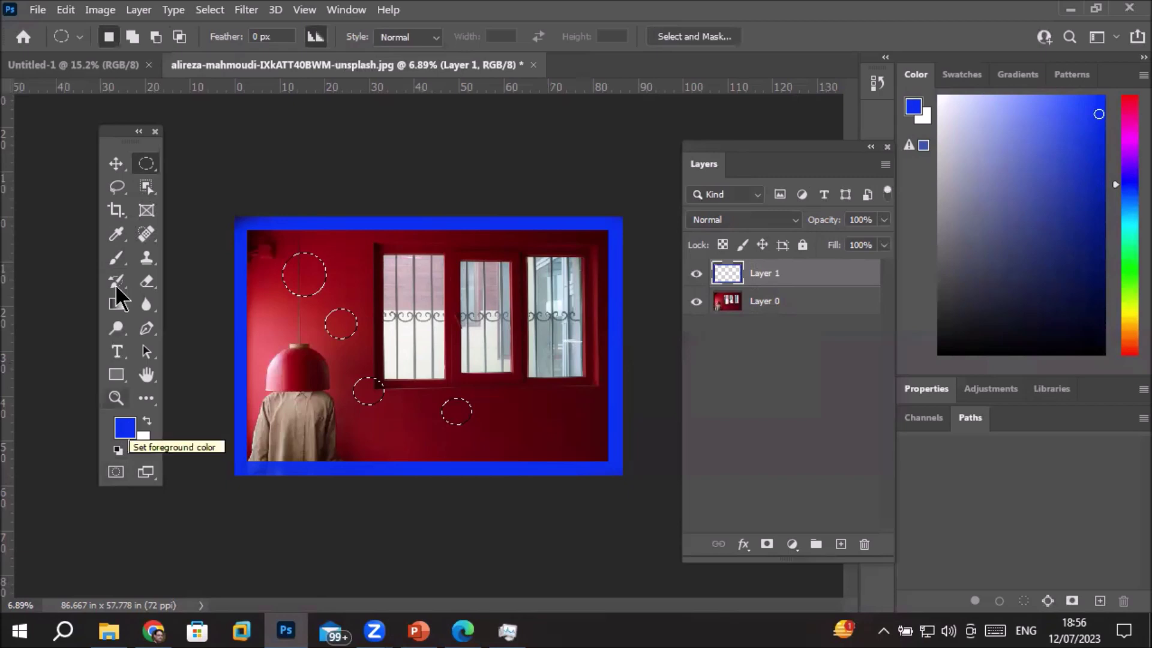
# Step: Paint each circle selection solid blue with the brush
pyautogui.click(115, 258)
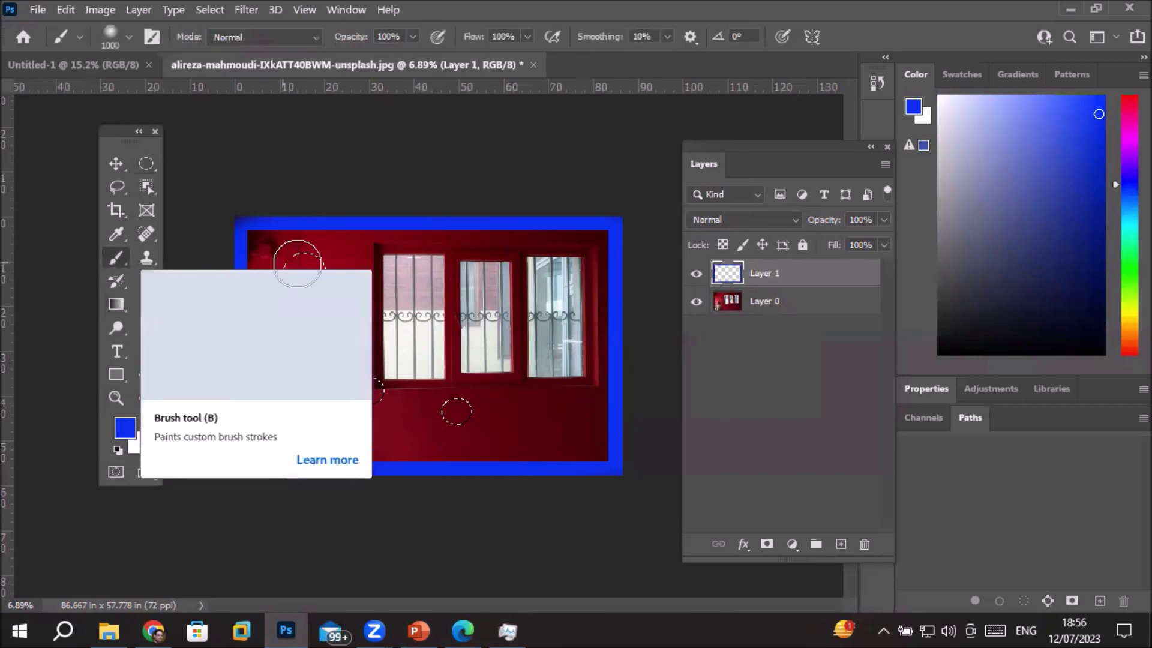
pyautogui.moveTo(304, 274); pyautogui.dragTo(341, 356)
pyautogui.click(341, 324)
pyautogui.click(368, 391)
pyautogui.click(456, 411)
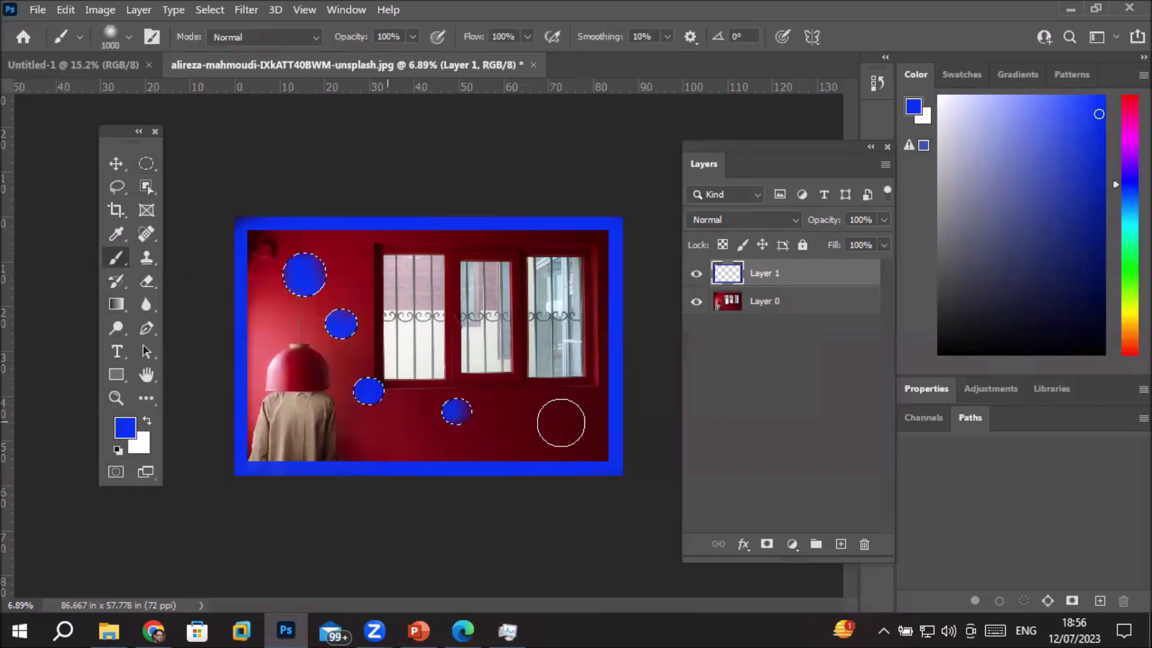
pyautogui.click(557, 417)
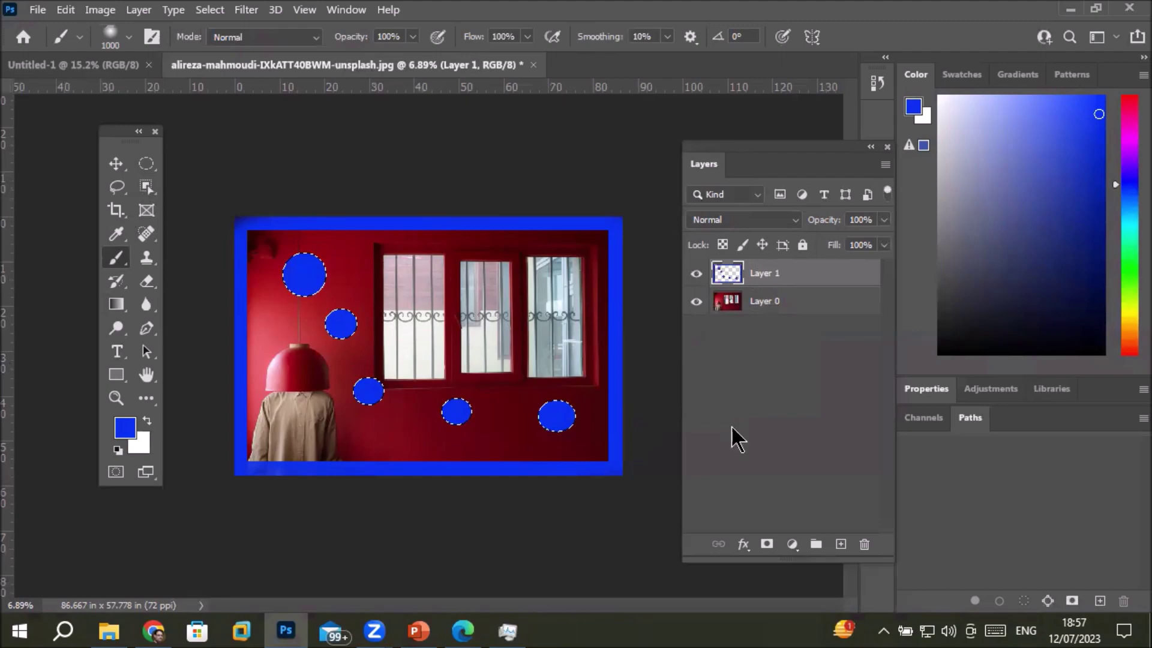
pyautogui.scroll(2, 378, 475)
pyautogui.scroll(1, 420, 456)
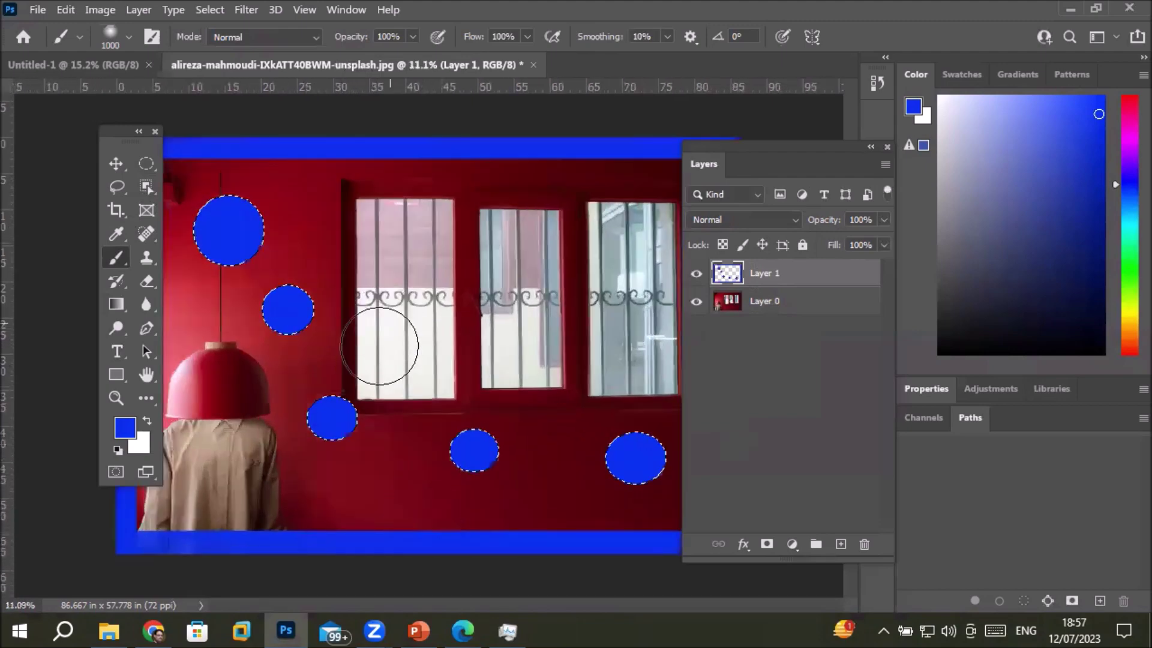
pyautogui.click(146, 164)
pyautogui.click(205, 165)
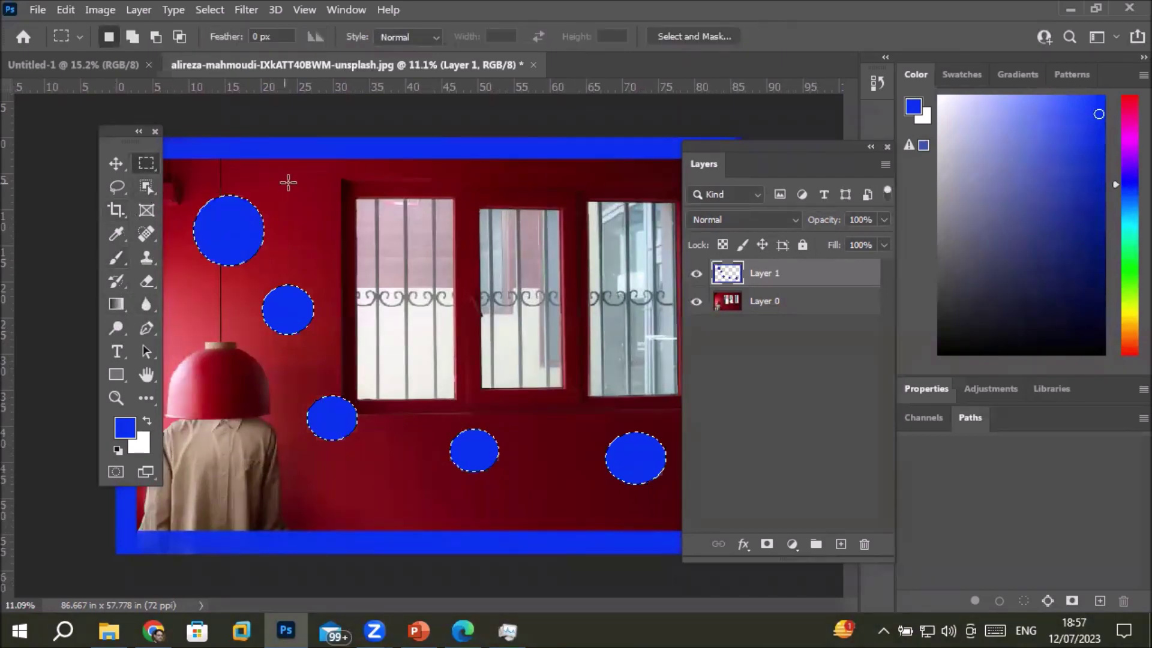
# Step: Combine stacked rectangles into a lamp shape: top block, narrow stem, base trimmed on the right
pyautogui.moveTo(275, 166); pyautogui.dragTo(321, 202)
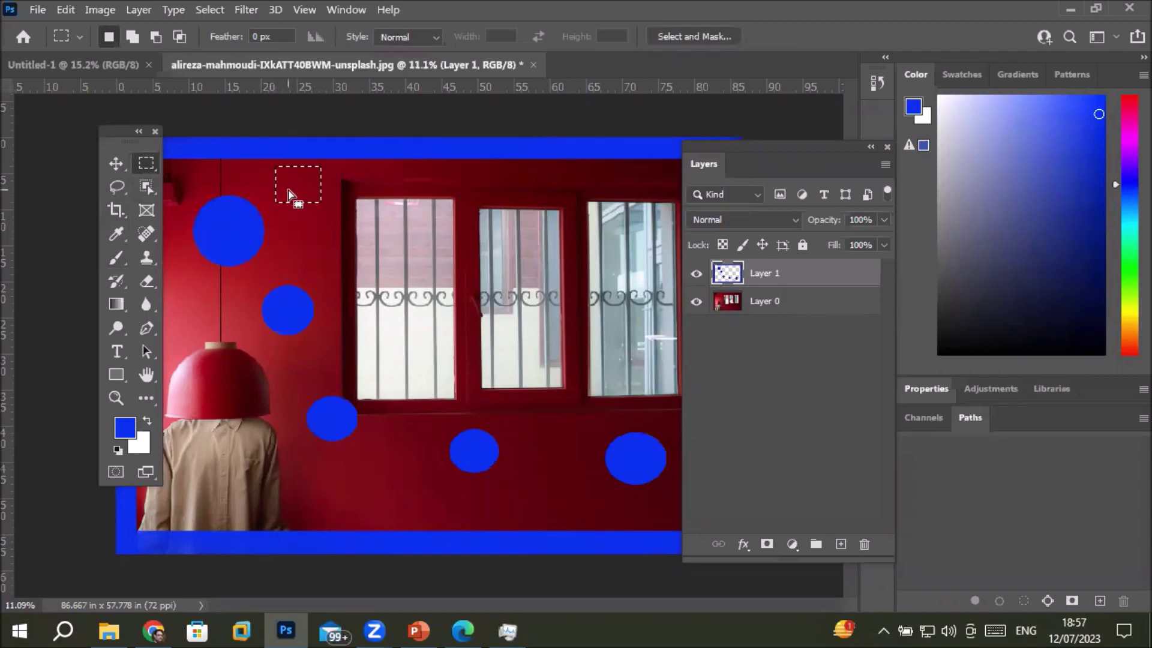
pyautogui.moveTo(286, 190)
pyautogui.mouseDown()
pyautogui.moveTo(312, 222)
pyautogui.moveTo(298, 225)
pyautogui.mouseUp()
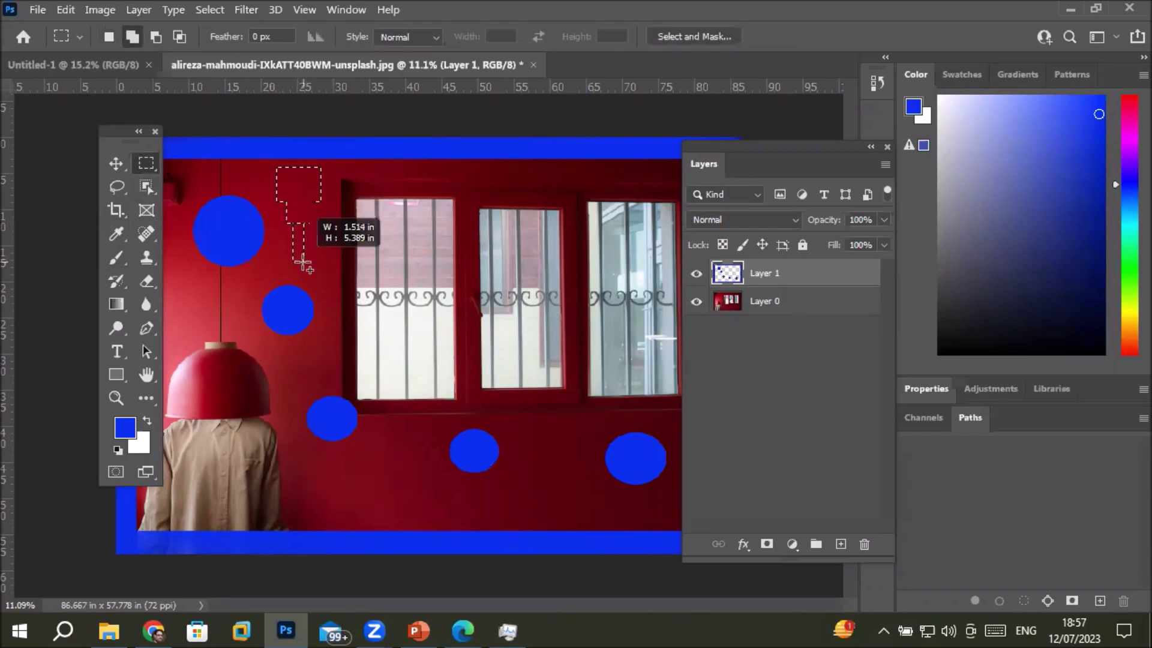
pyautogui.moveTo(297, 231); pyautogui.dragTo(312, 230)
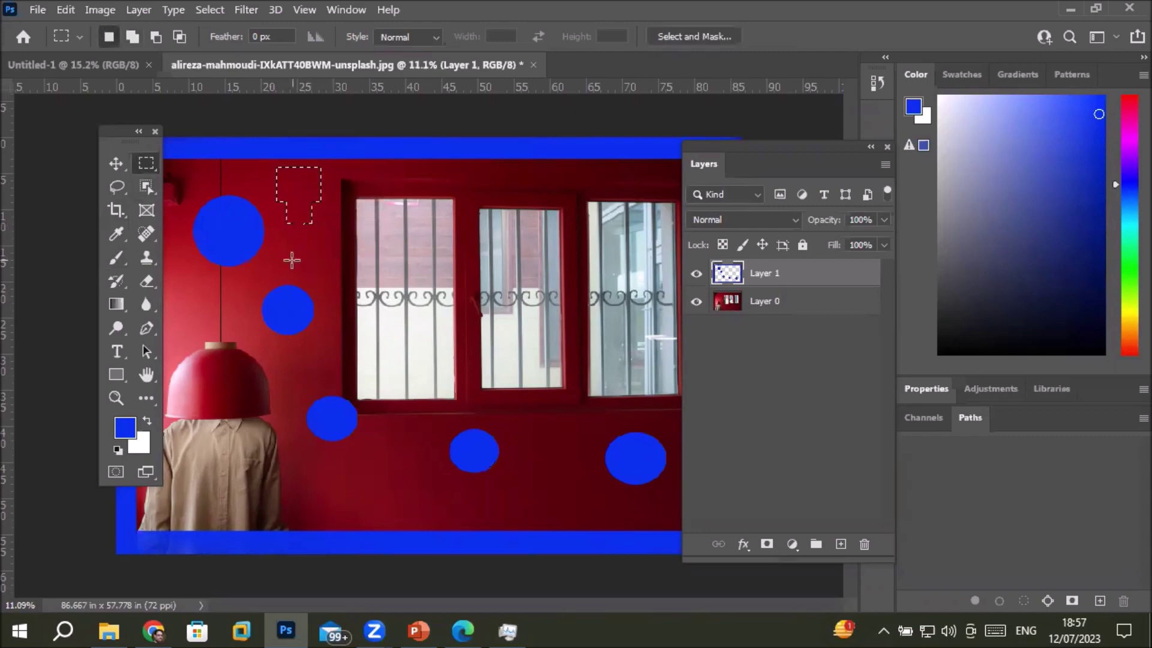
pyautogui.moveTo(275, 253); pyautogui.dragTo(322, 257)
pyautogui.scroll(2, 287, 276)
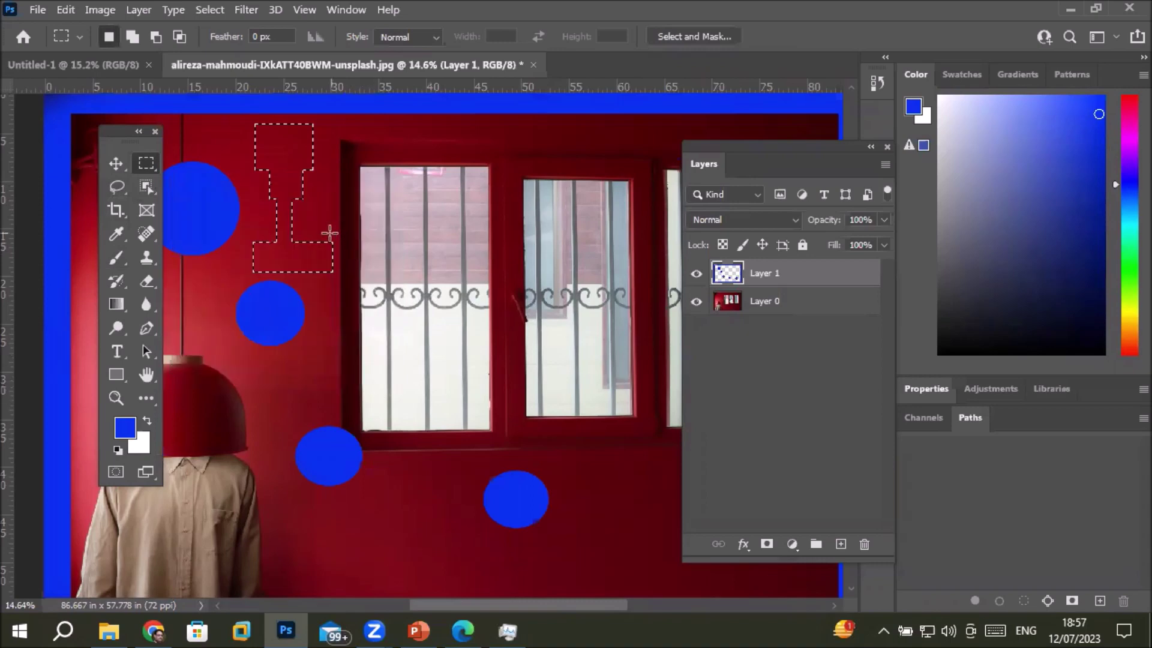
pyautogui.moveTo(324, 234); pyautogui.dragTo(369, 431)
# Step: Switch to the Brush tool and browse its preset choices
pyautogui.click(118, 260)
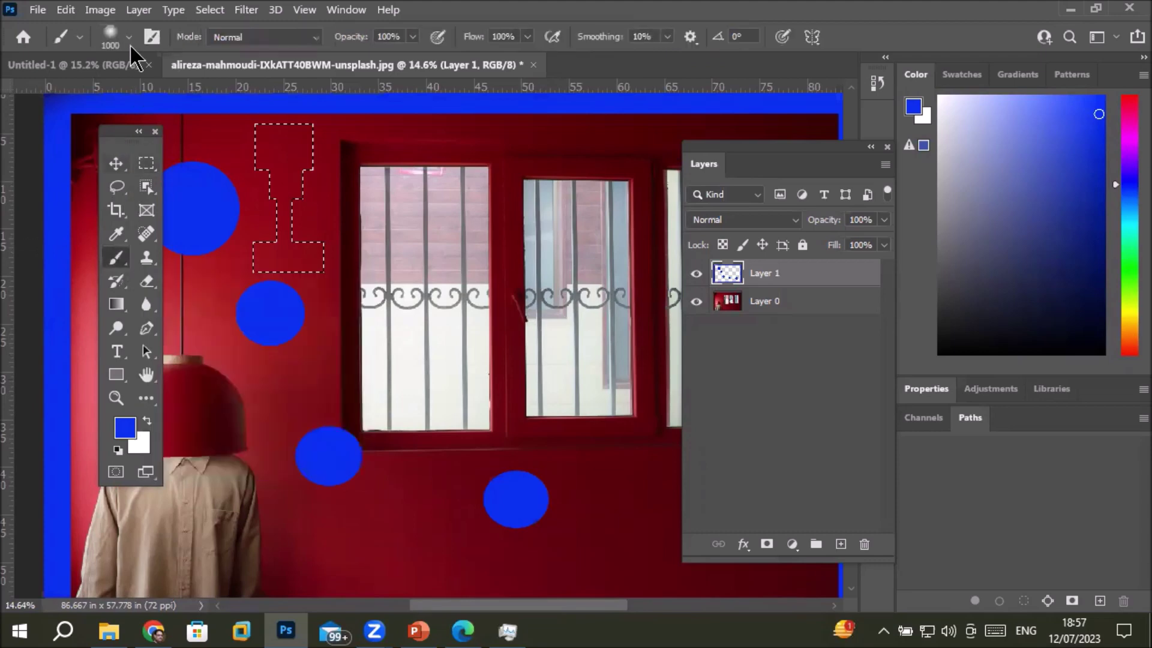
pyautogui.click(128, 37)
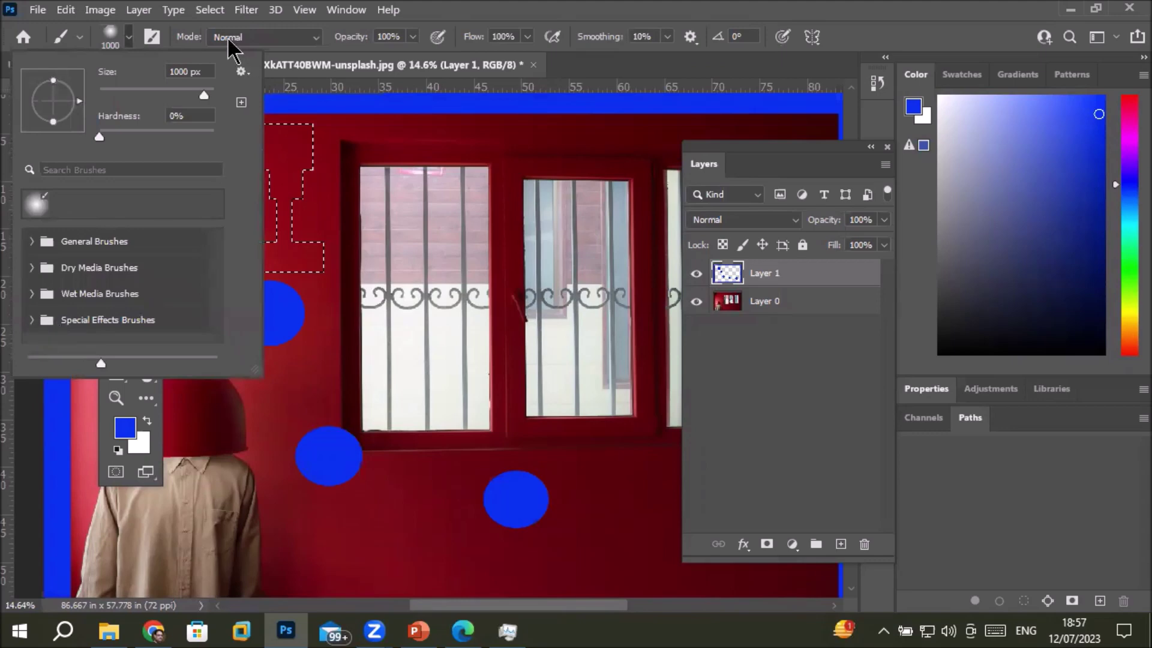
pyautogui.click(555, 84)
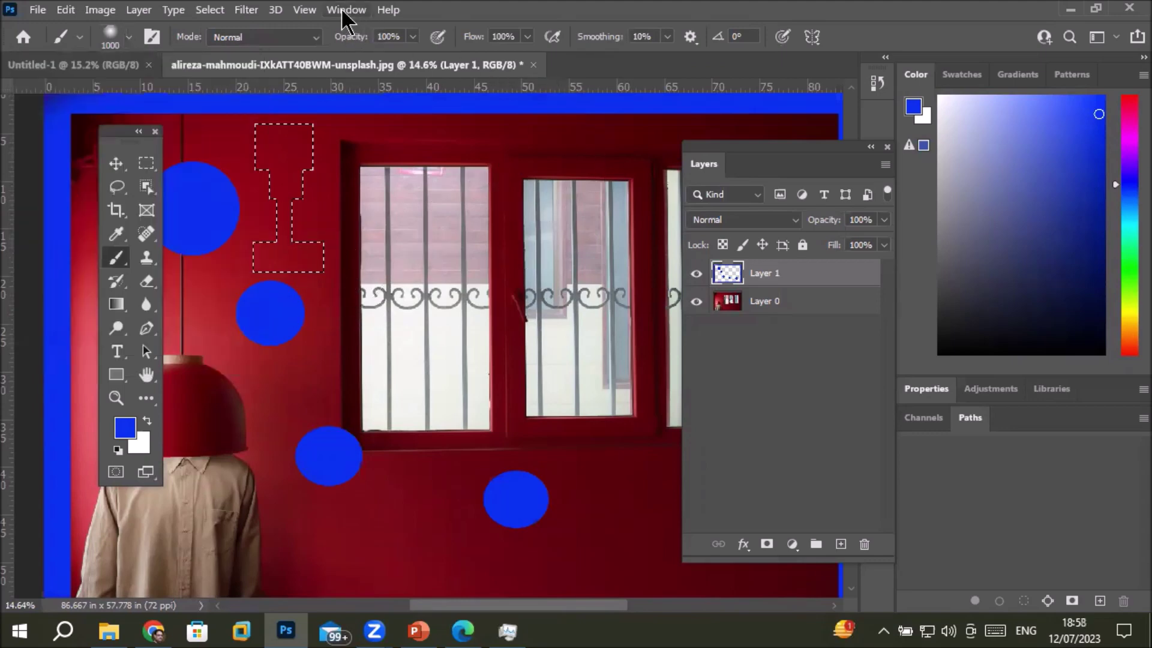
pyautogui.moveTo(830, 150); pyautogui.dragTo(771, 219)
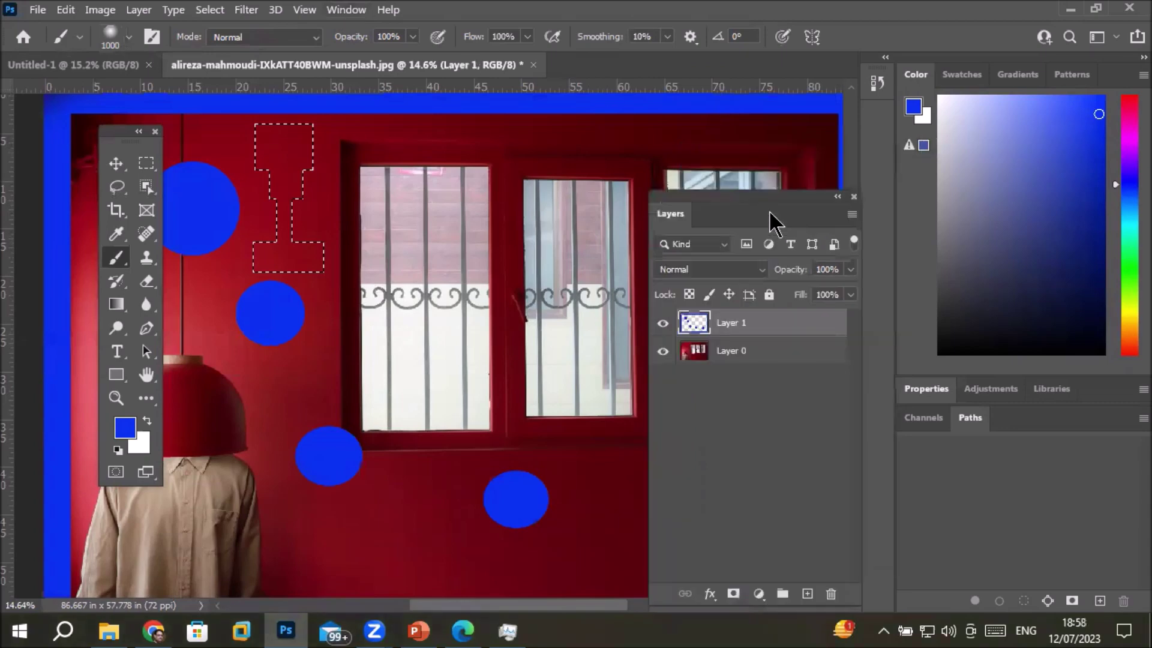
# Step: Choose Kyle's Concept Brushes - All Purpose from Special Effects Brushes and show its tip settings
pyautogui.click(346, 9)
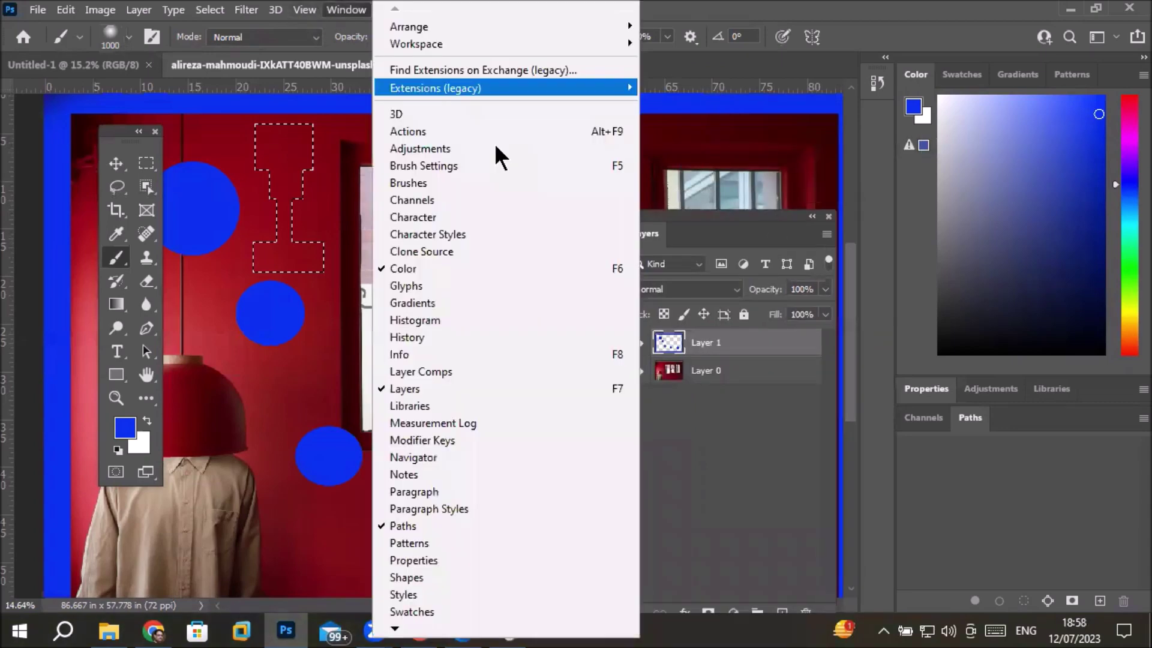
pyautogui.click(510, 183)
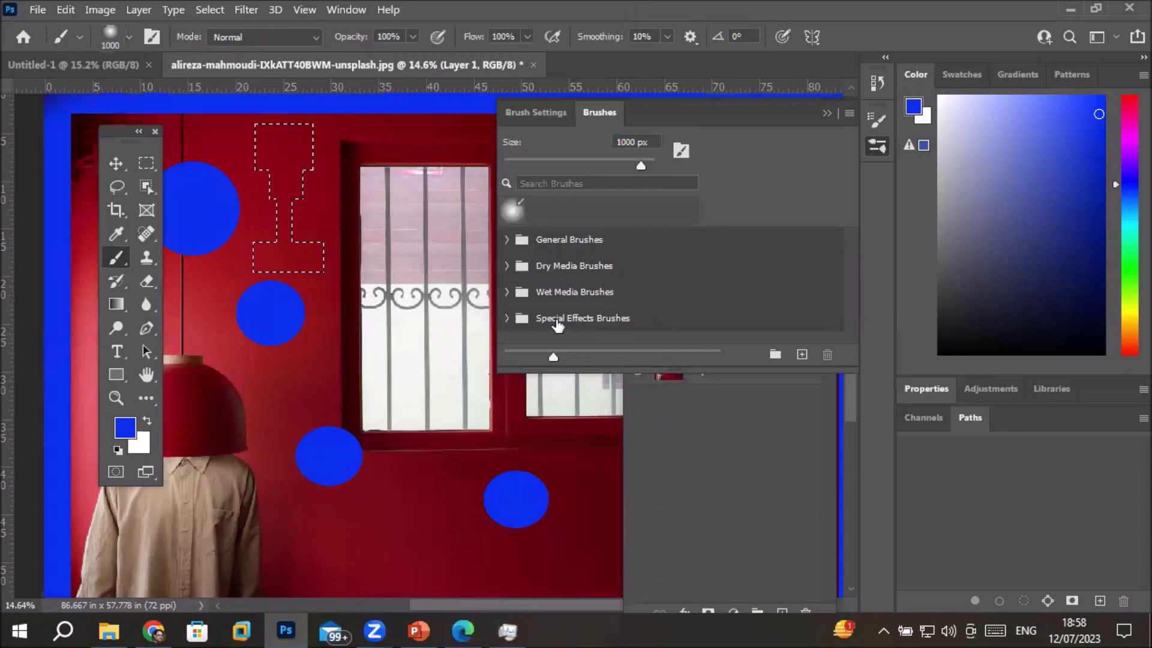
pyautogui.scroll(-1, 591, 318)
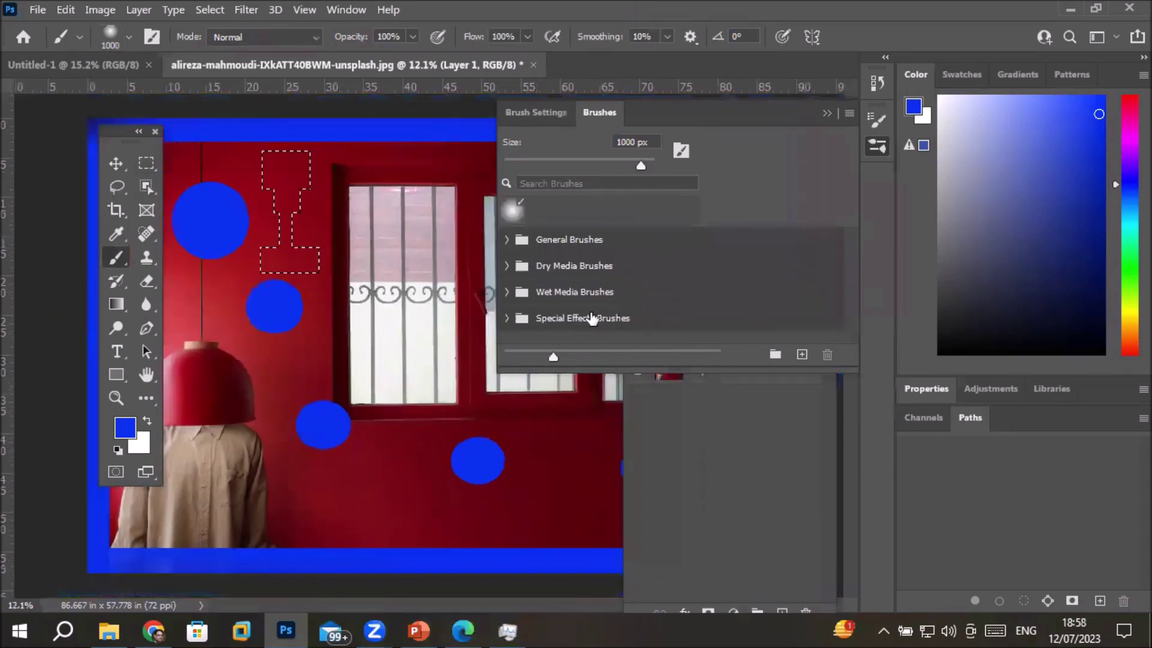
pyautogui.click(507, 319)
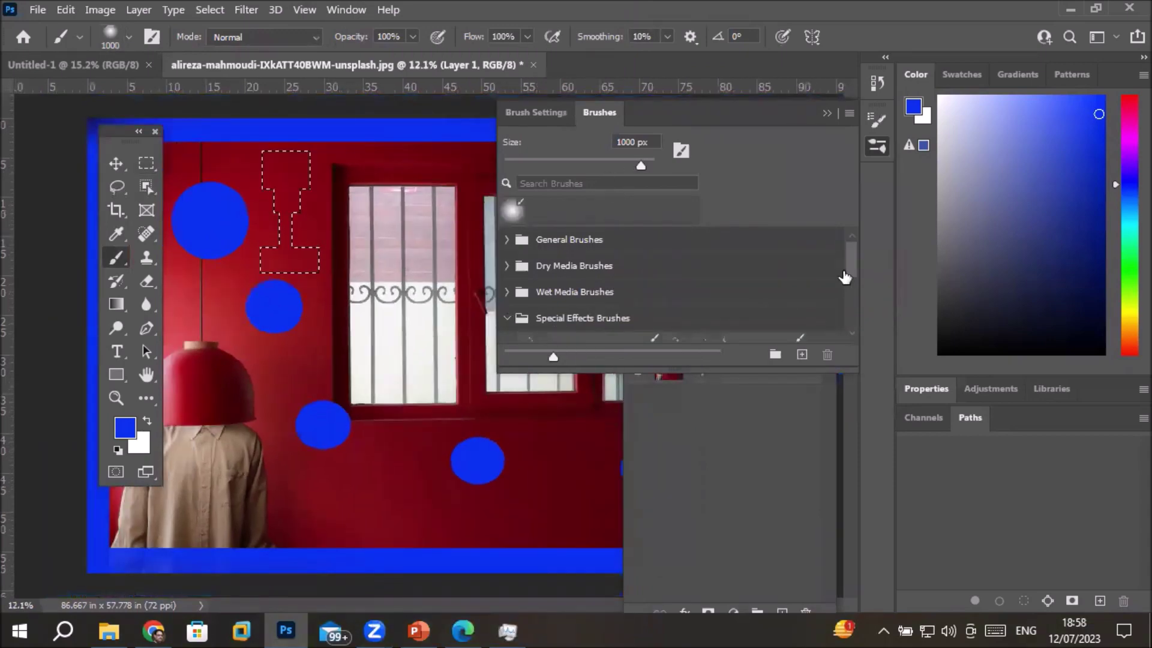
pyautogui.moveTo(852, 268); pyautogui.dragTo(852, 345)
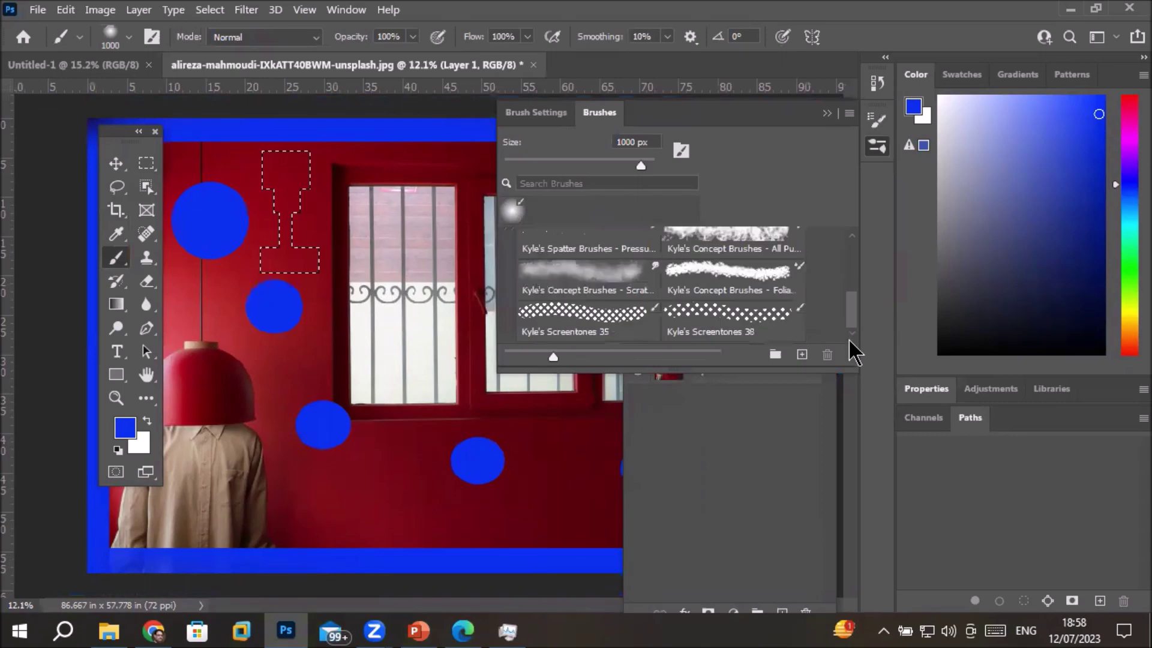
pyautogui.click(752, 238)
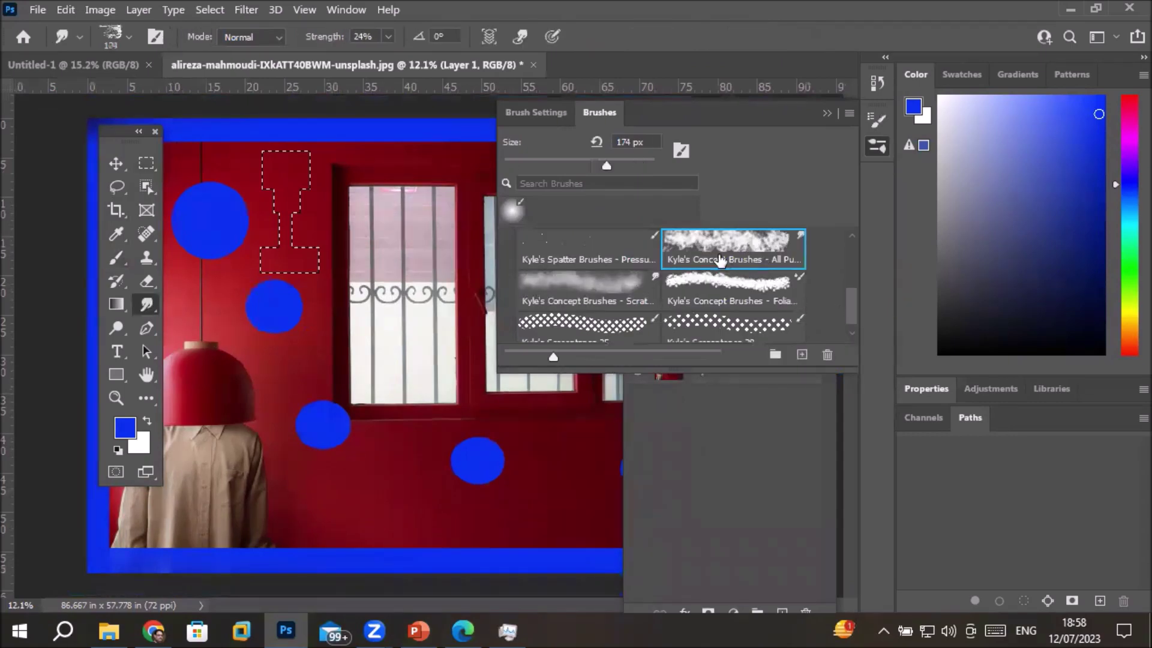
pyautogui.doubleClick(519, 116)
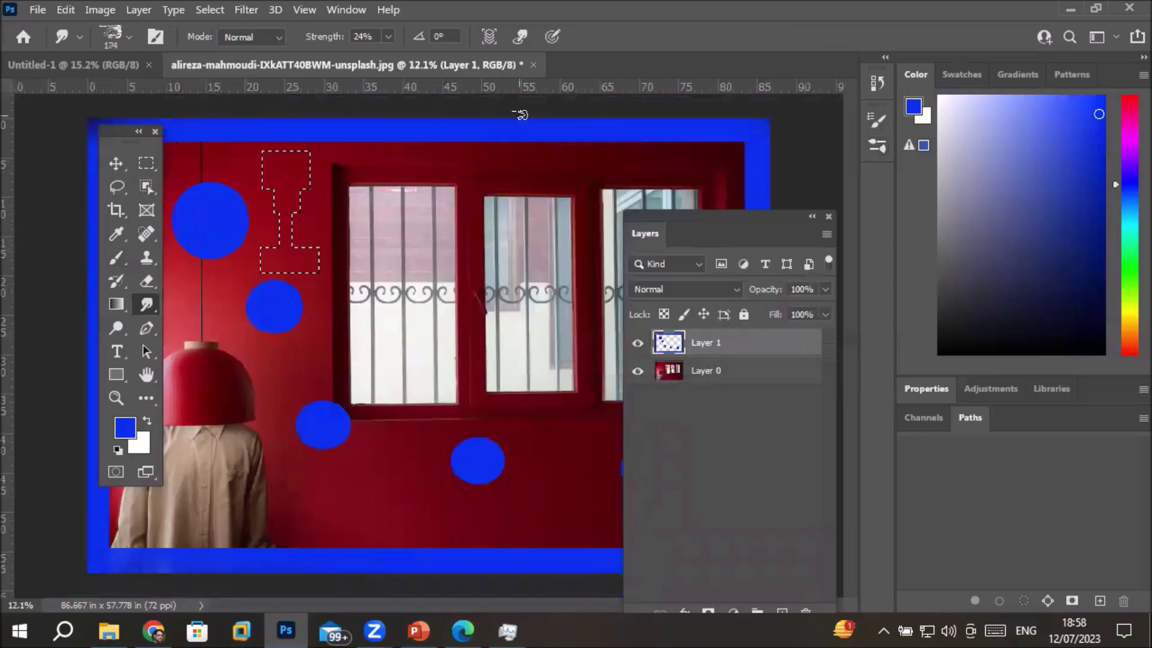
pyautogui.click(877, 123)
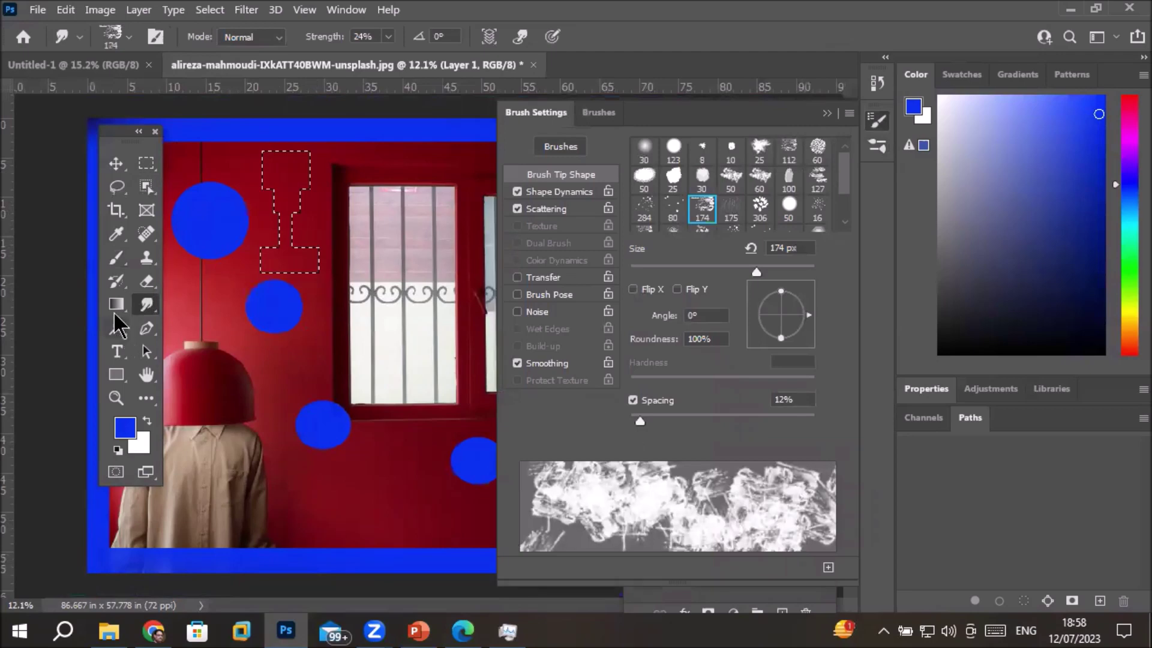
# Step: Pick the 60 px textured brush tip and widen spacing to 108%
pyautogui.click(118, 258)
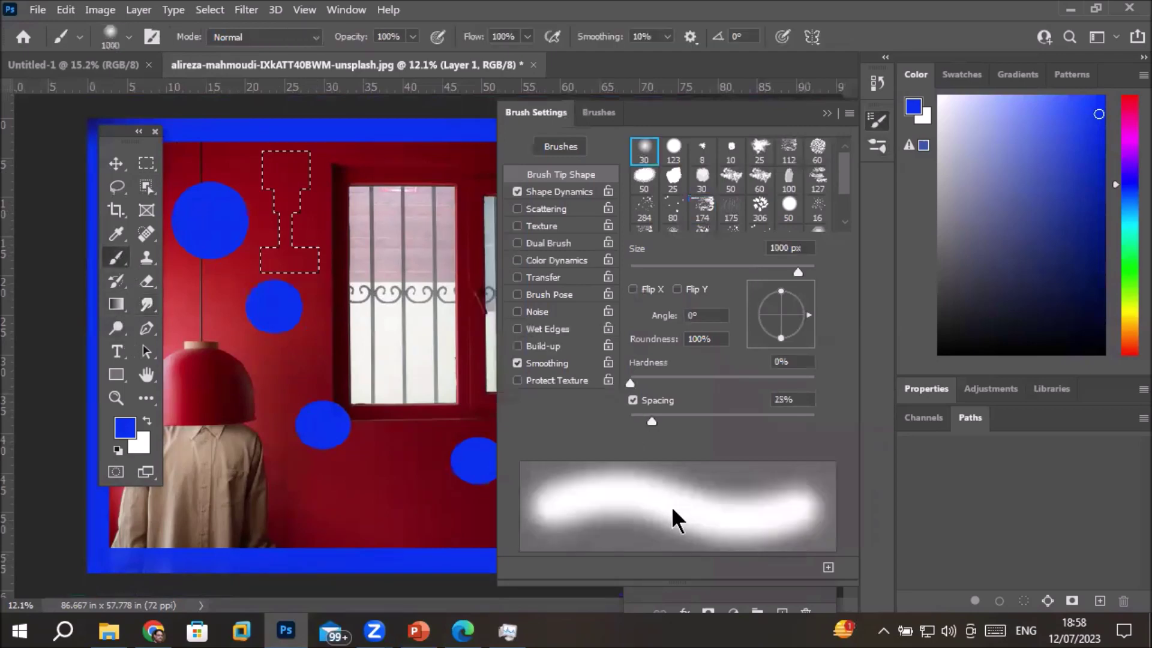
pyautogui.click(730, 180)
pyautogui.click(759, 179)
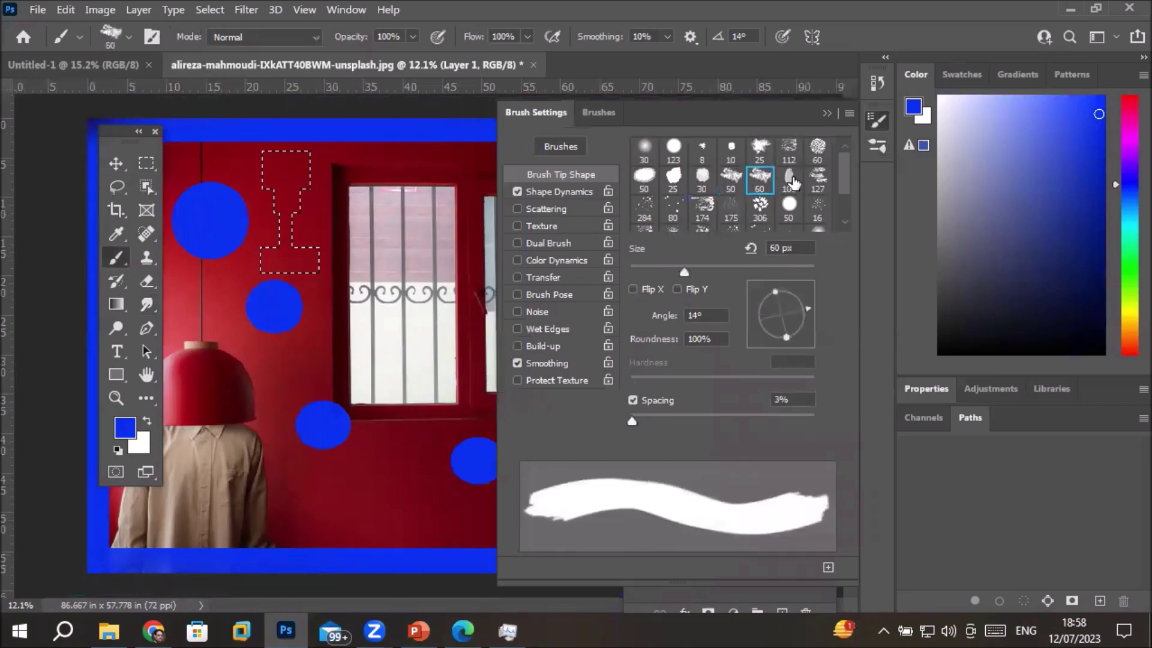
pyautogui.moveTo(632, 415); pyautogui.dragTo(728, 422)
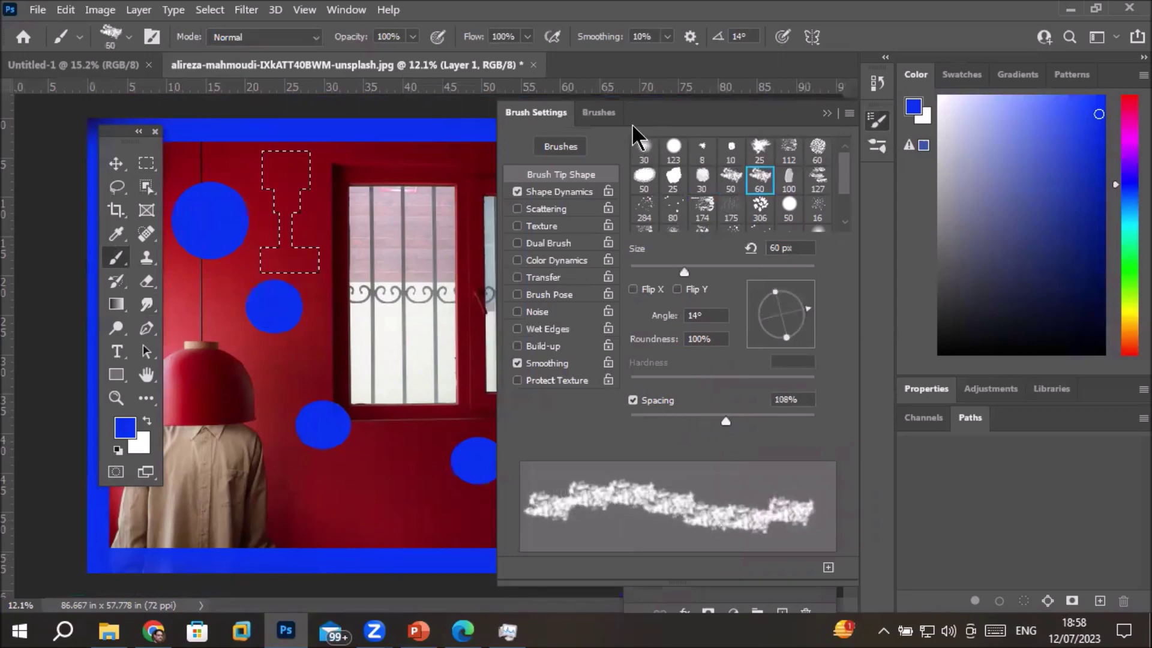
pyautogui.click(599, 113)
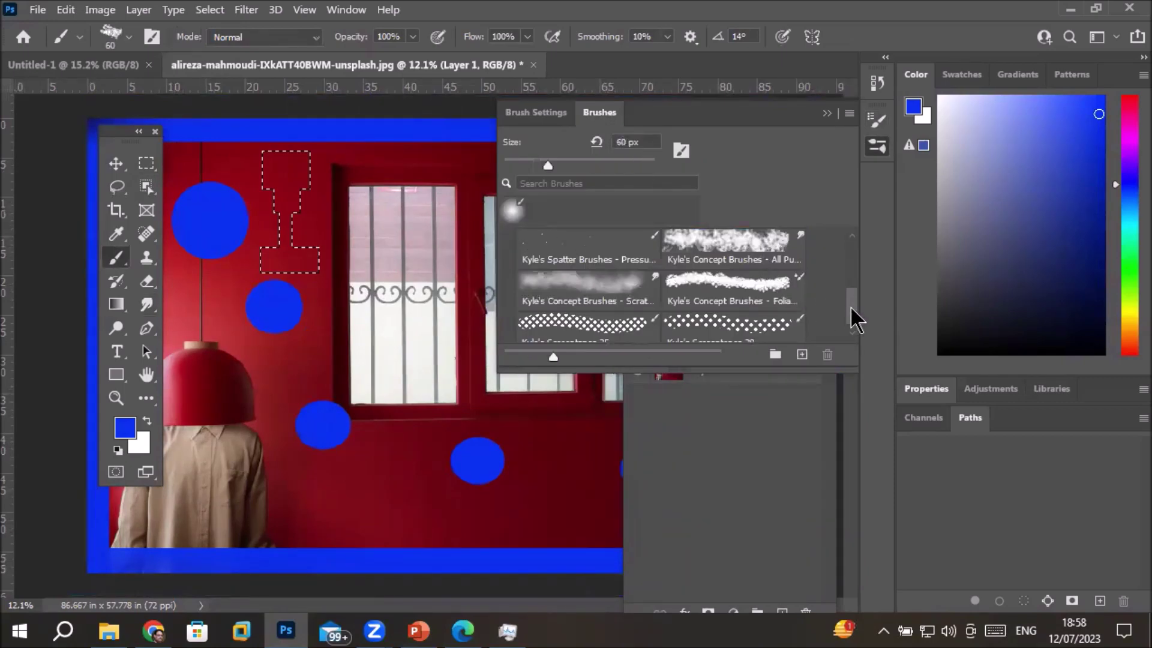
pyautogui.moveTo(850, 316); pyautogui.dragTo(864, 288)
pyautogui.click(750, 328)
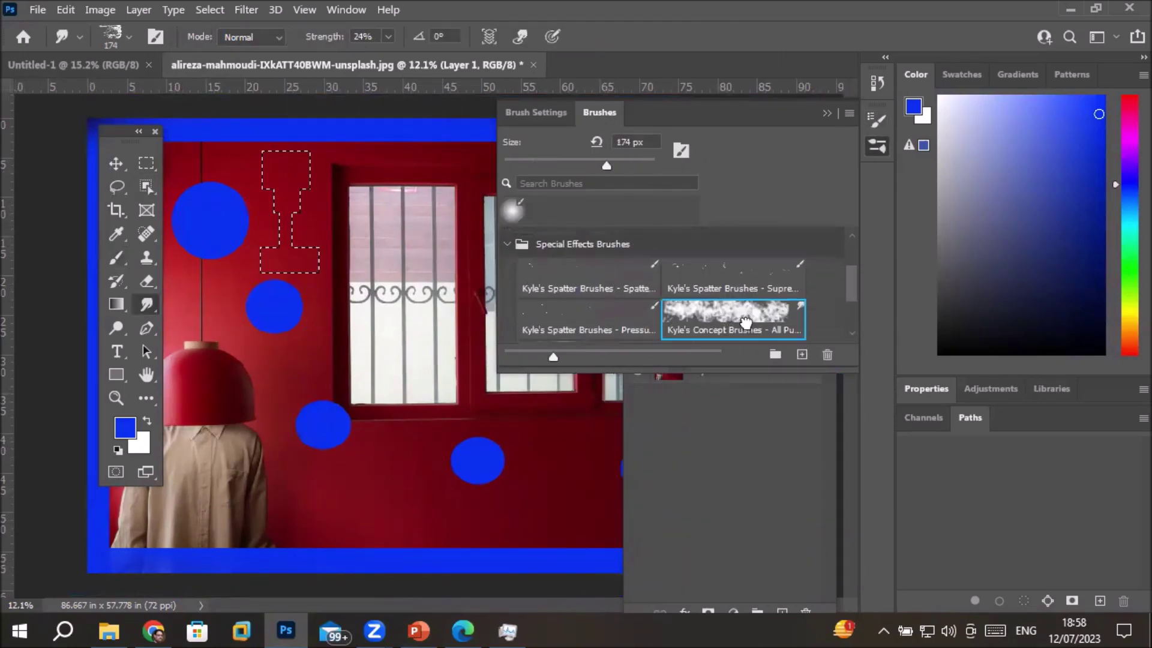
pyautogui.click(528, 113)
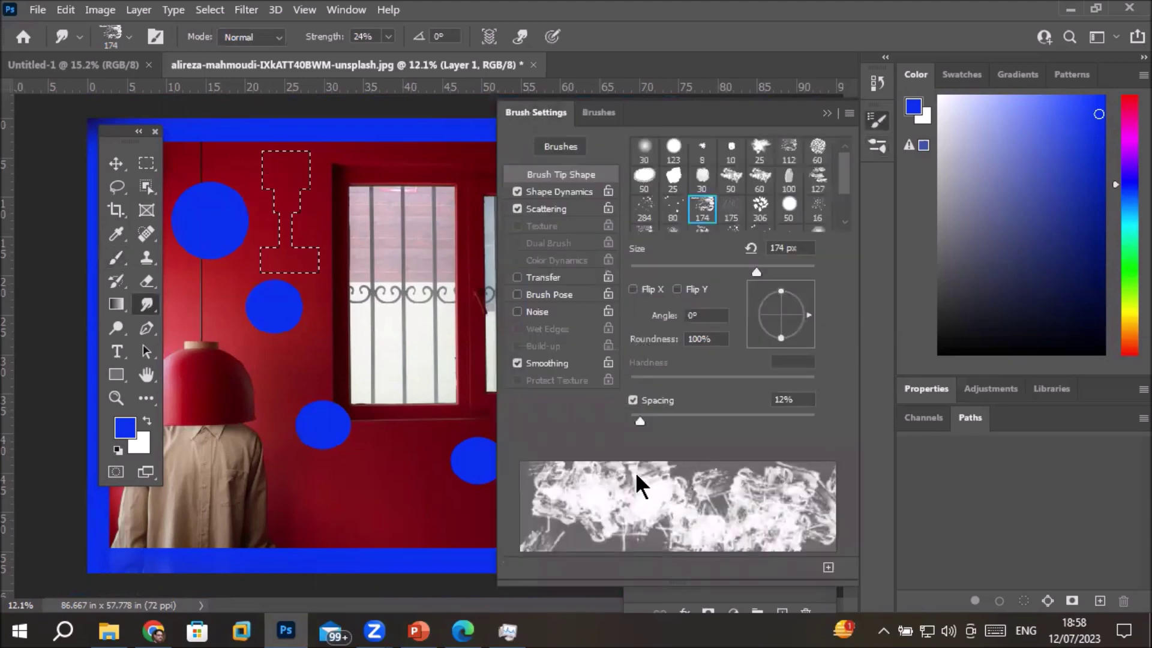
# Step: Keep Kyle's Concept brush selected, zoom out, and close the Brushes panel
pyautogui.click(122, 260)
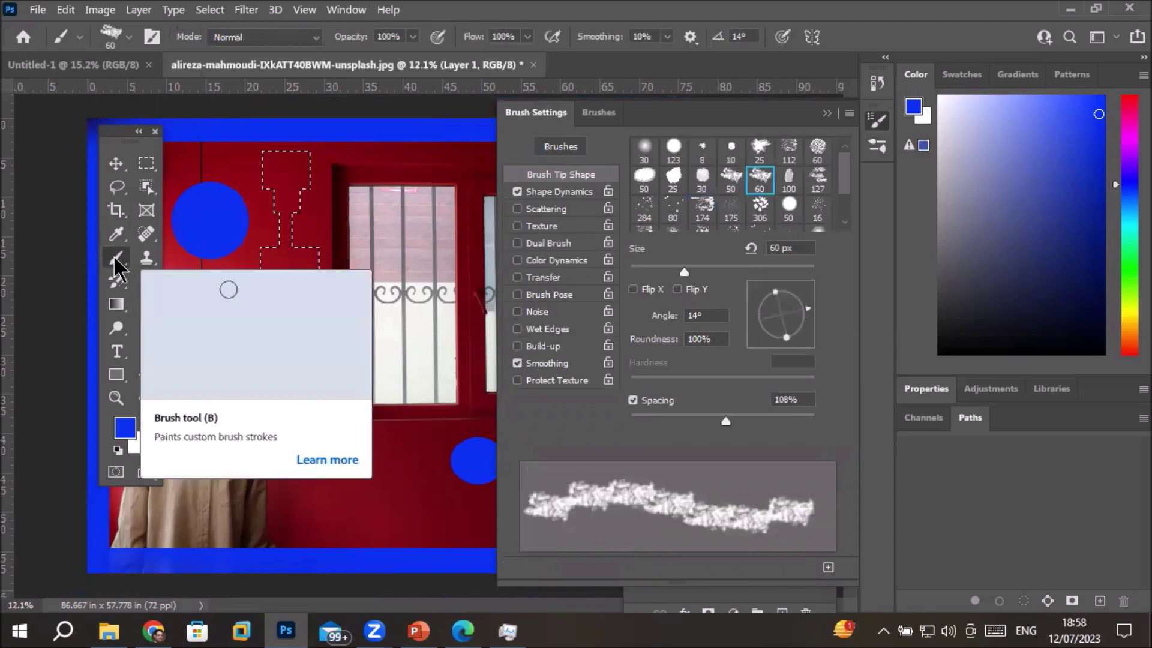
pyautogui.click(599, 113)
pyautogui.click(724, 315)
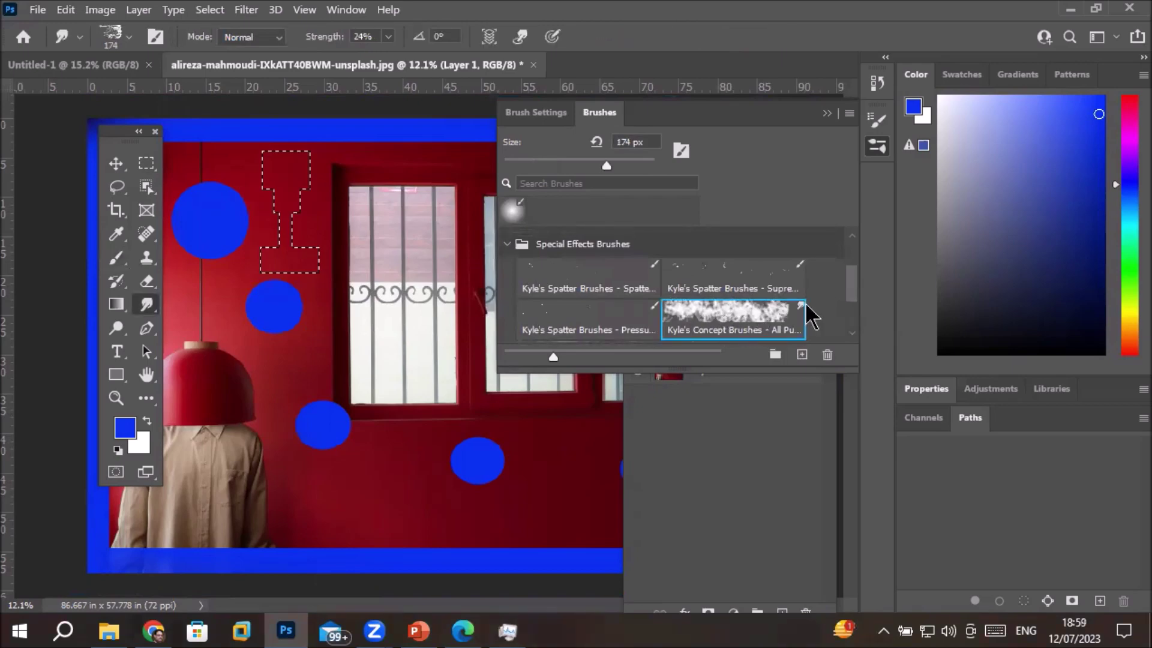
pyautogui.click(509, 242)
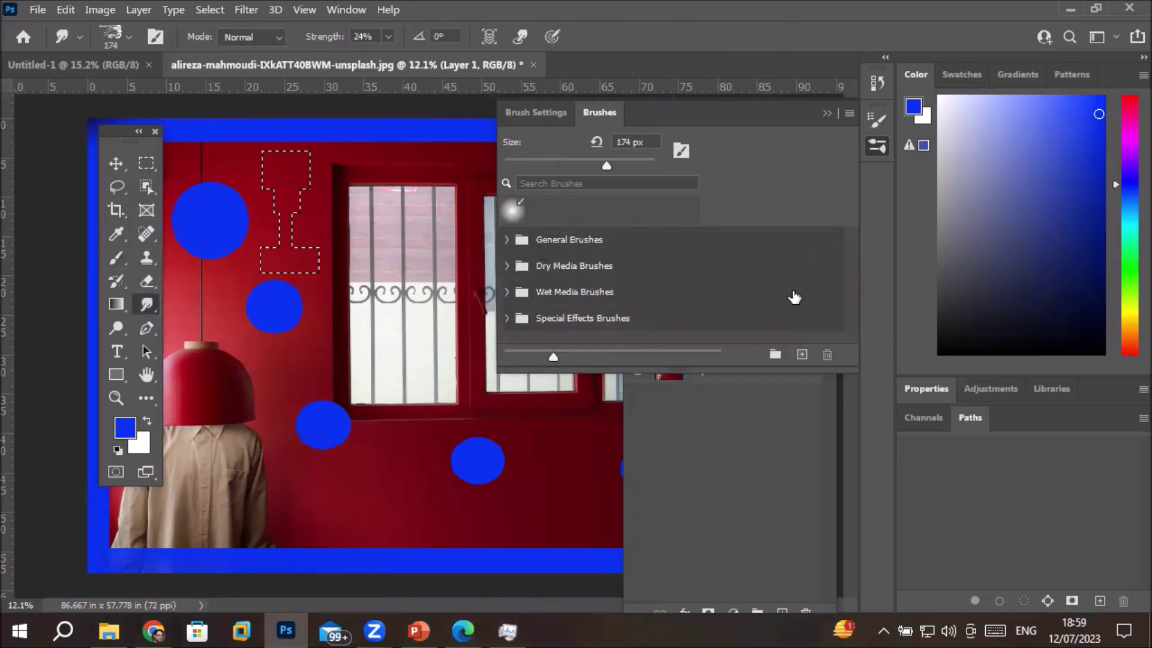
pyautogui.hotkey('ctrl', '-')
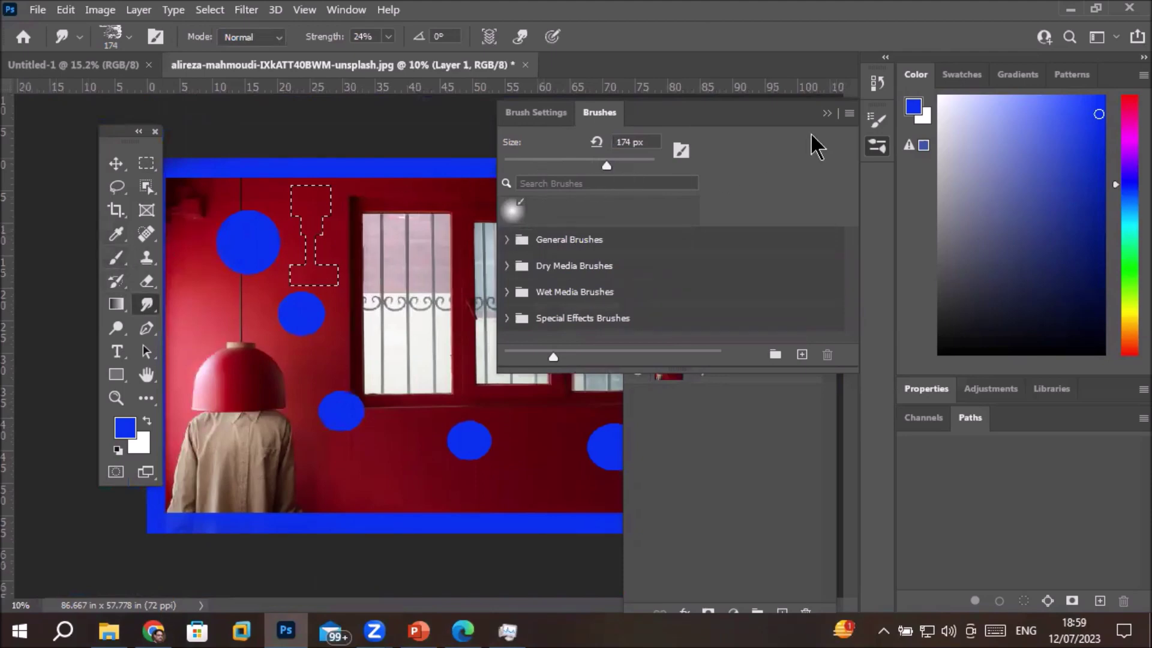
pyautogui.click(825, 113)
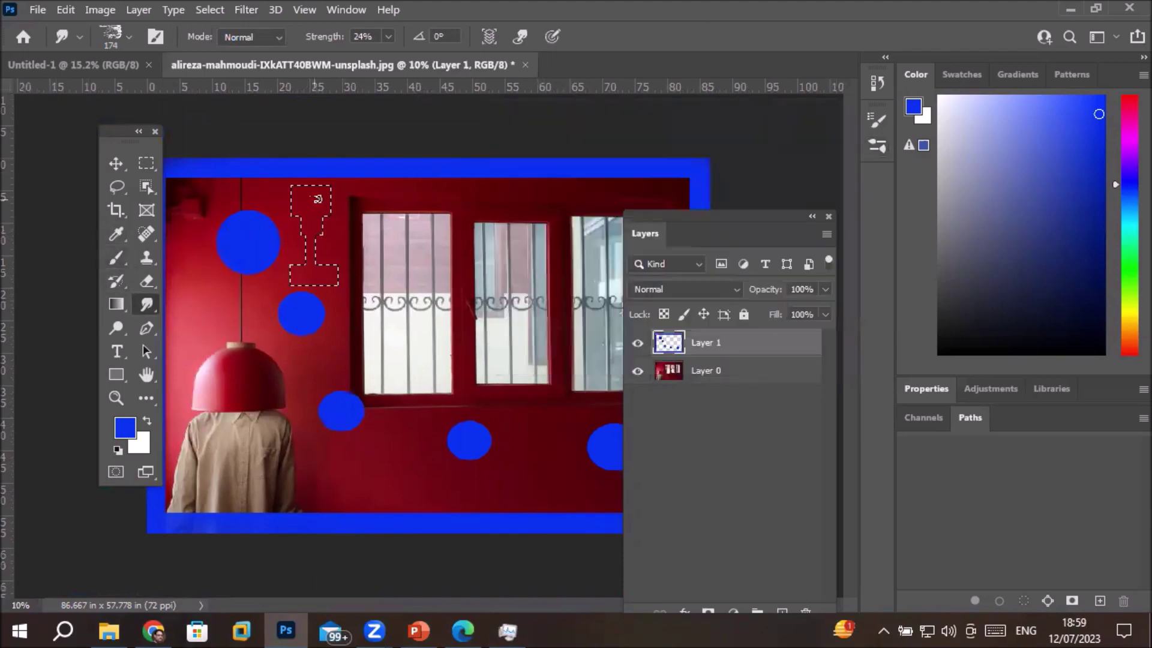
pyautogui.click(118, 258)
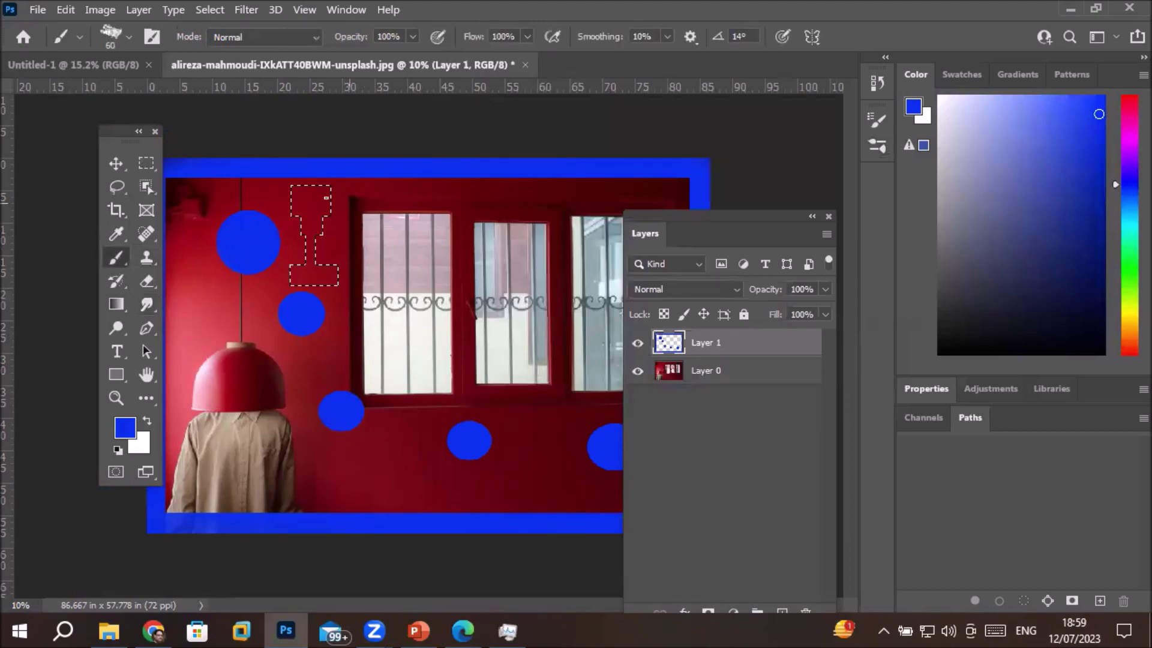
# Step: Raise the brush to 300 px and fill the lamp-shaped selection with textured blue paint
pyautogui.press(']')
pyautogui.press(']')
pyautogui.press(']')
pyautogui.press(']')
pyautogui.press(']')
pyautogui.press(']')
pyautogui.press(']')
pyautogui.press(']')
pyautogui.press(']')
pyautogui.press(']')
pyautogui.moveTo(316, 193); pyautogui.dragTo(316, 300)
pyautogui.moveTo(284, 173)
pyautogui.mouseDown()
pyautogui.moveTo(309, 197)
pyautogui.moveTo(285, 222)
pyautogui.moveTo(294, 186)
pyautogui.moveTo(248, 174)
pyautogui.mouseUp()
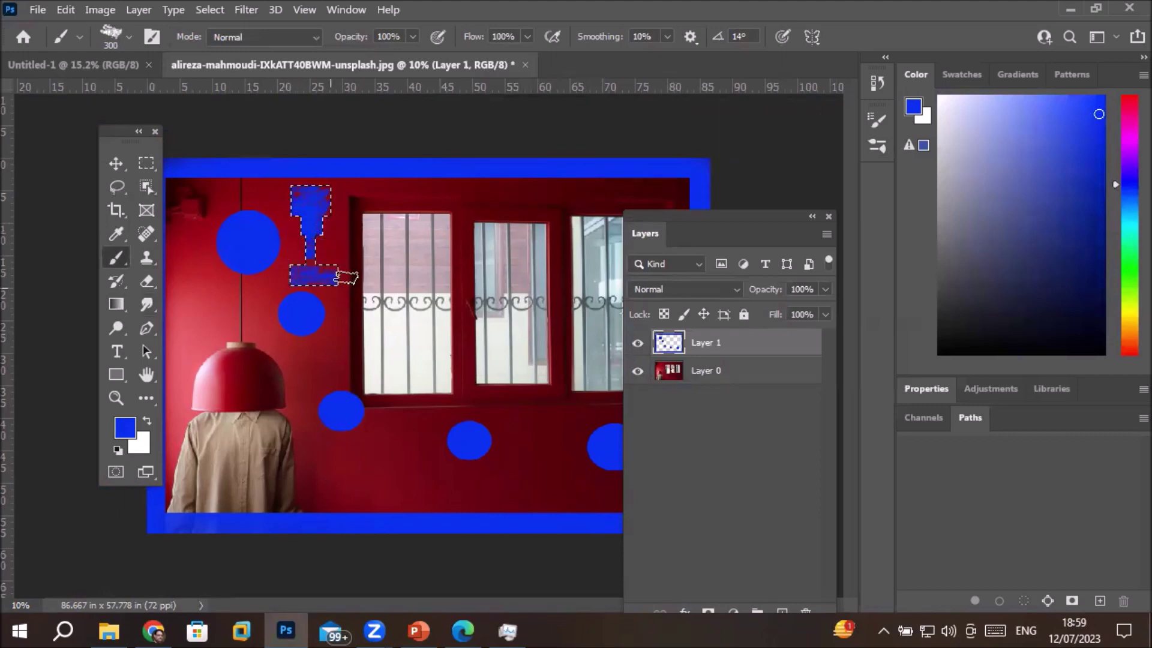
pyautogui.hotkey('ctrl', '+')
pyautogui.scroll(2, 300, 198)
pyautogui.scroll(2, 256, 180)
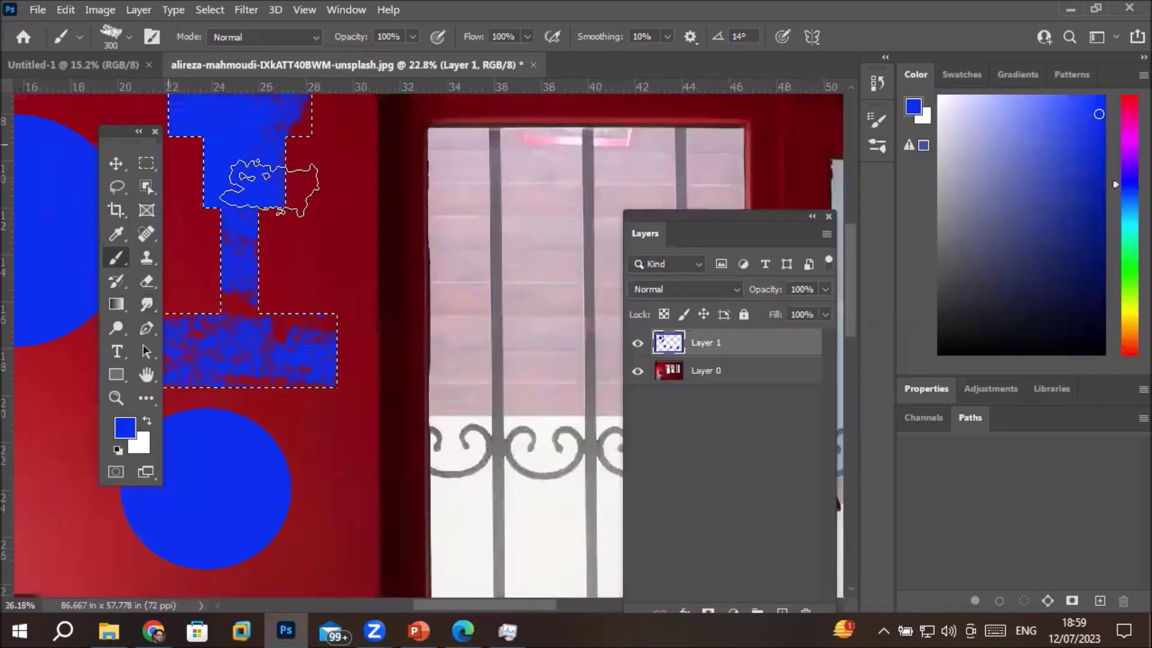
pyautogui.scroll(1, 244, 296)
pyautogui.scroll(1, 291, 405)
pyautogui.scroll(2, 291, 405)
pyautogui.scroll(2, 297, 414)
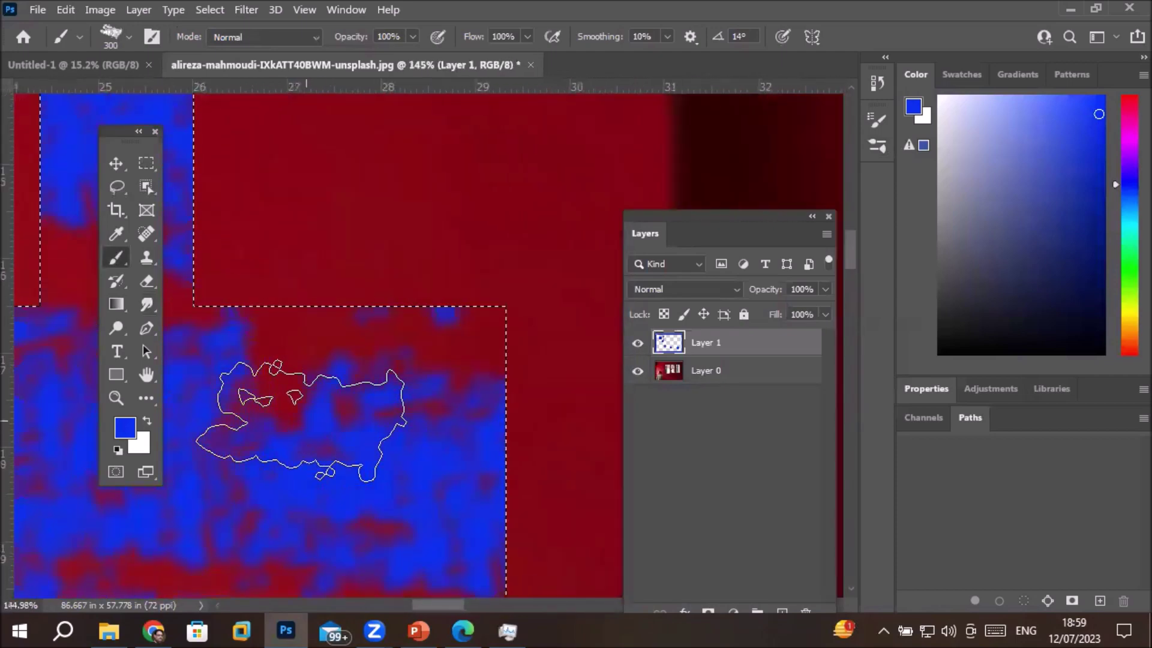
pyautogui.scroll(-5, 300, 420)
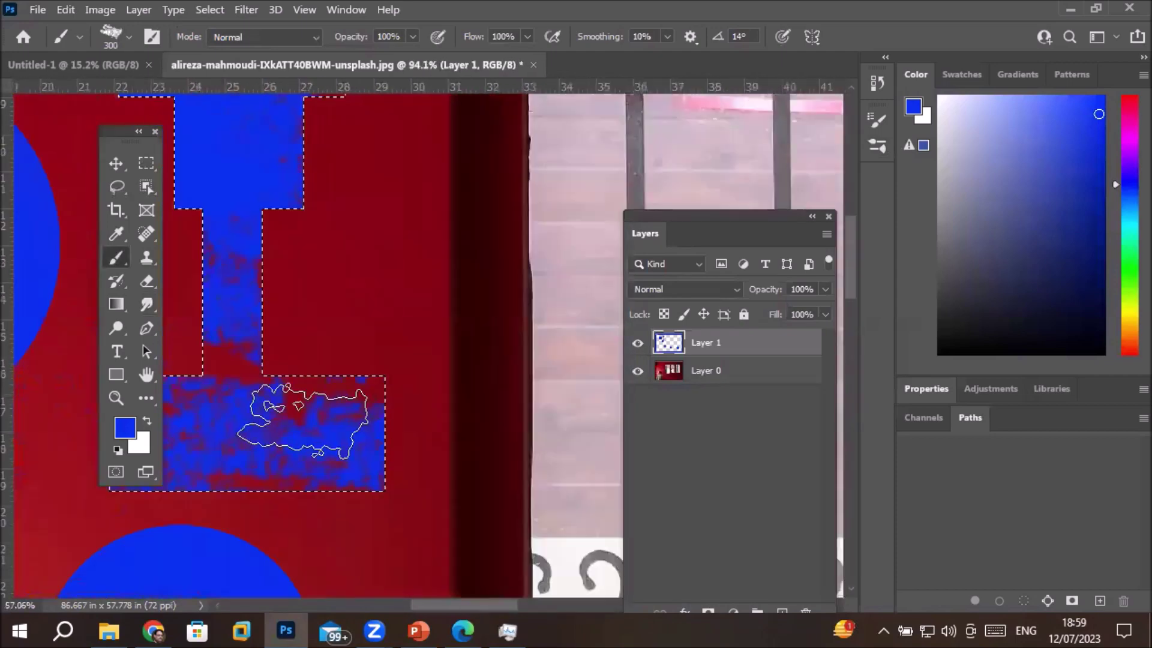
pyautogui.scroll(-2, 293, 408)
pyautogui.scroll(-2, 303, 417)
pyautogui.scroll(-1, 306, 420)
pyautogui.scroll(-3, 306, 420)
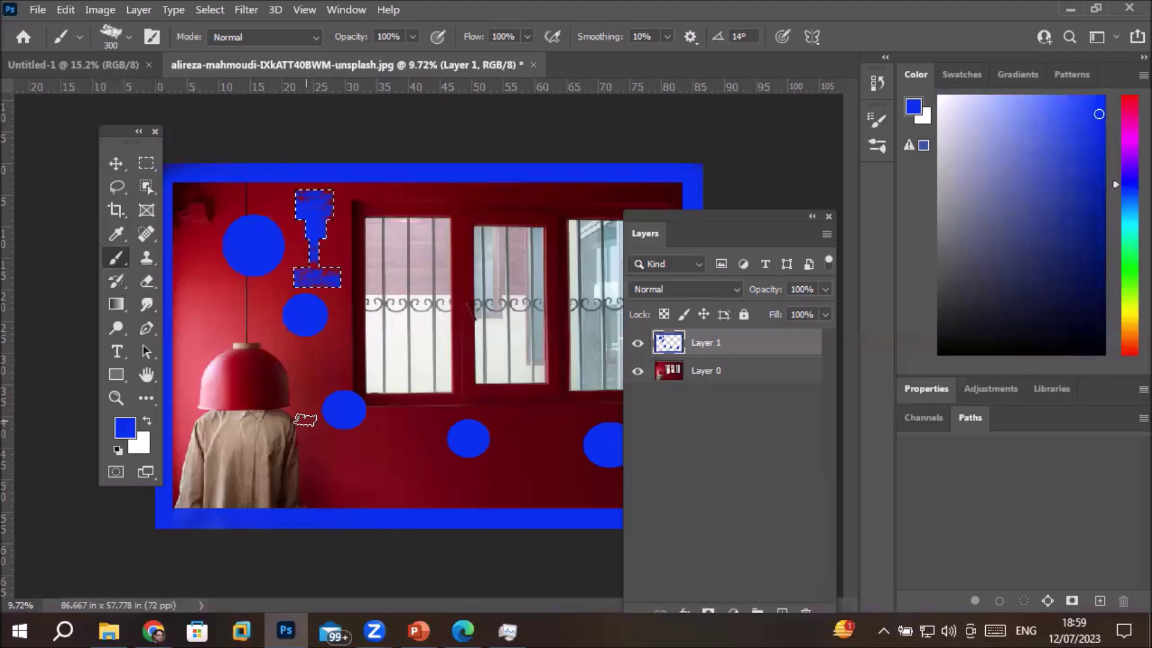
pyautogui.click(149, 164)
pyautogui.rightClick(149, 164)
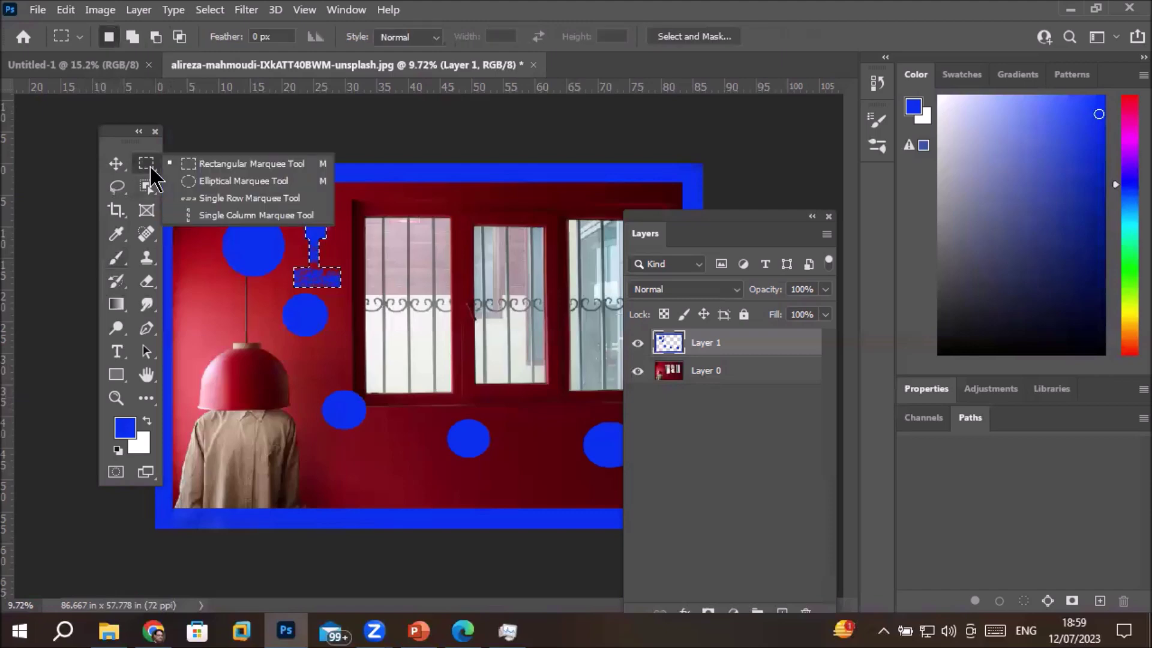
# Step: Switch to the Rectangular Marquee Tool and select its 0 px Feather value for editing
pyautogui.click(226, 169)
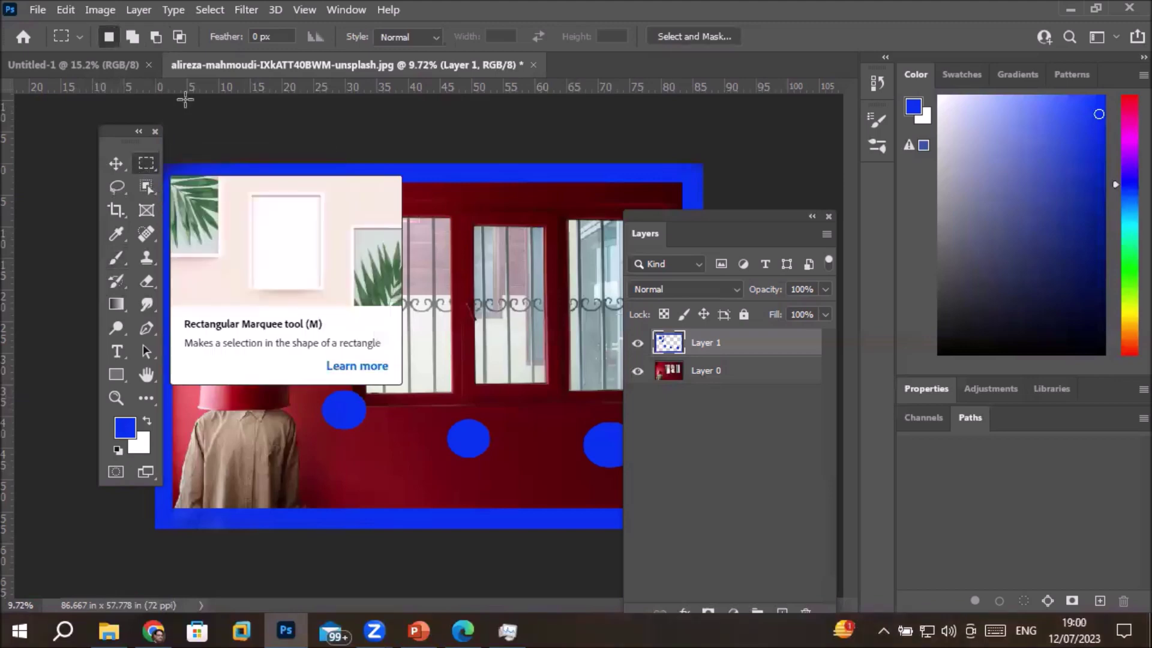
pyautogui.click(271, 36)
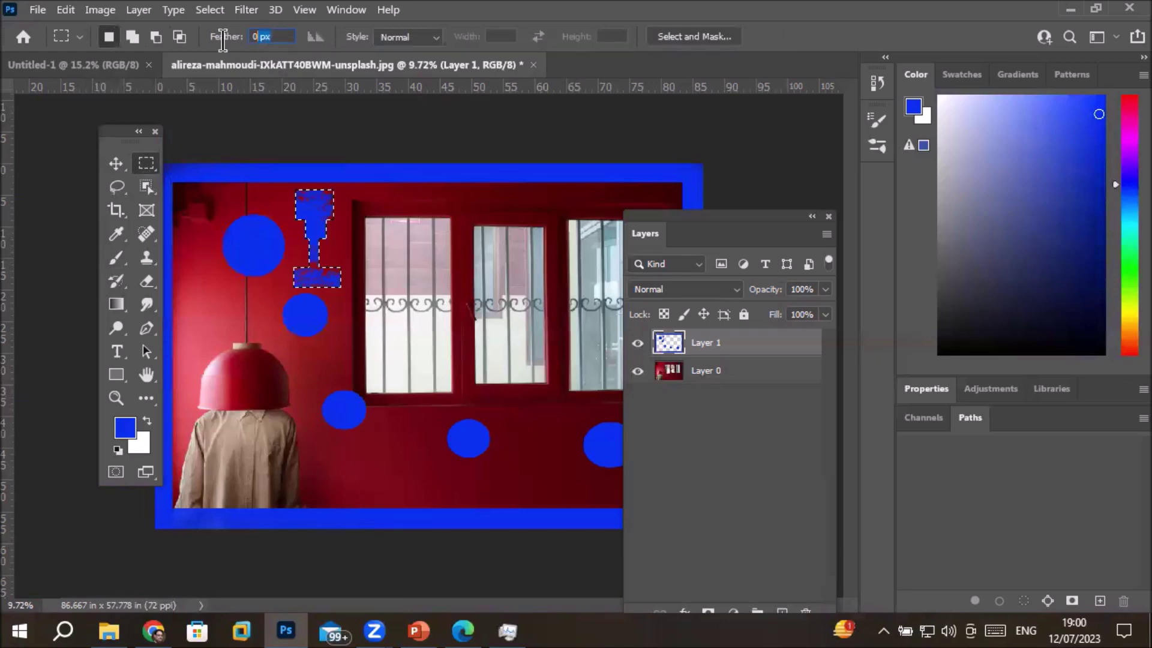